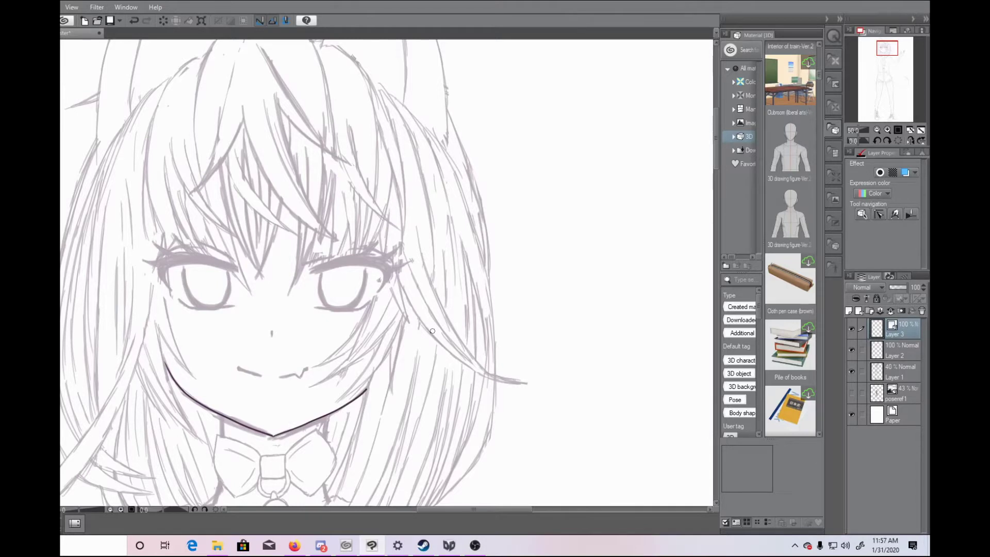
Step: Ink the pointed hair strands framing both cheeks, tracing the sketch above the jawline
{"action": "left_click_drag", "start_coordinate": [155, 323], "coordinate": [196, 379]}
{"action": "left_click_drag", "start_coordinate": [162, 280], "coordinate": [186, 366]}
{"action": "left_click_drag", "start_coordinate": [375, 298], "coordinate": [316, 365]}
{"action": "left_click_drag", "start_coordinate": [400, 316], "coordinate": [311, 387]}
{"action": "mouse_move", "coordinate": [392, 298]}
{"action": "left_mouse_down"}
{"action": "mouse_move", "coordinate": [341, 358]}
{"action": "mouse_move", "coordinate": [337, 401]}
{"action": "left_mouse_up"}
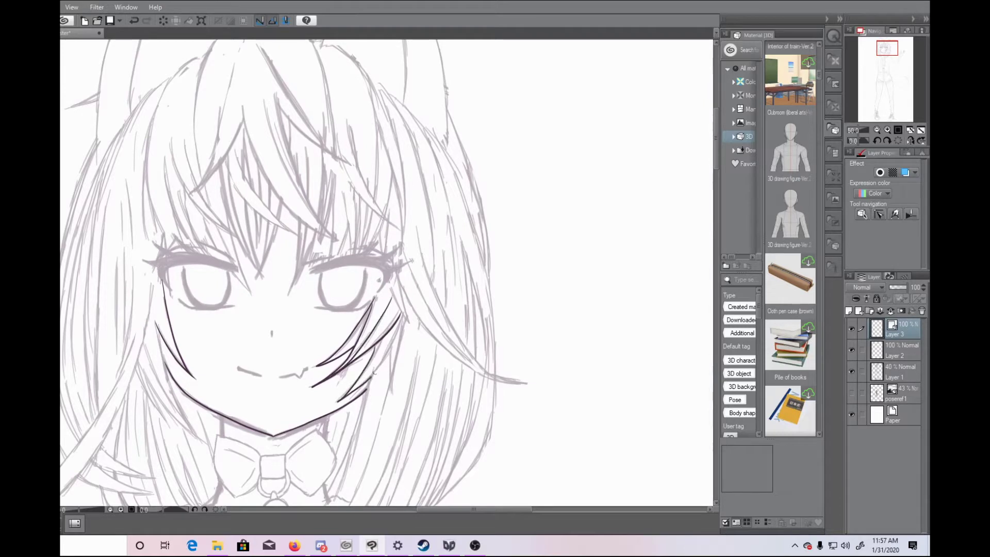
Step: Ink the outer cheek strand on the right of the face and the pointed locks beside the left jaw
{"action": "left_click_drag", "start_coordinate": [402, 321], "coordinate": [391, 387]}
{"action": "left_click_drag", "start_coordinate": [155, 322], "coordinate": [175, 392]}
{"action": "left_click_drag", "start_coordinate": [137, 361], "coordinate": [189, 433]}
{"action": "key", "text": "ctrl+z"}
{"action": "left_click_drag", "start_coordinate": [145, 345], "coordinate": [197, 438]}
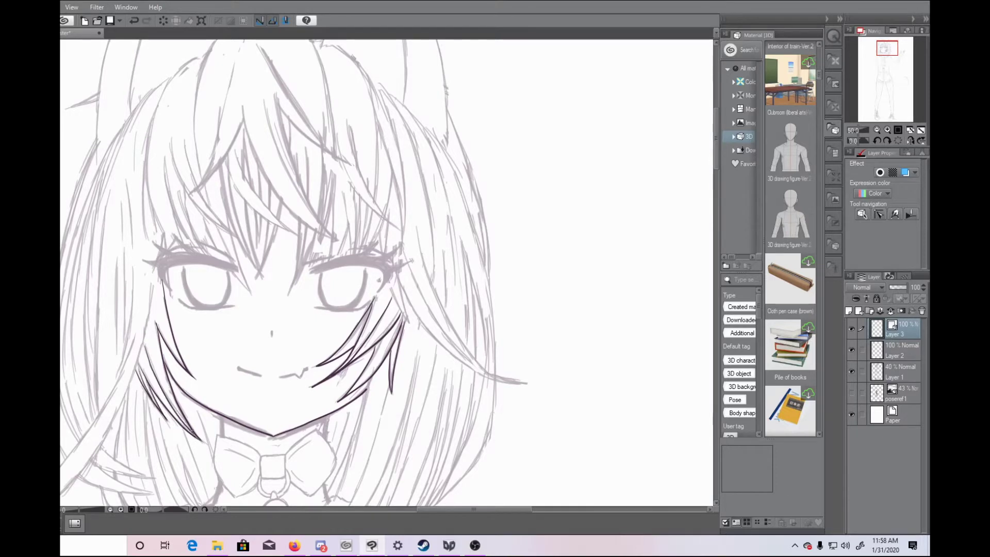
Step: Ink the long lock that starts beside the right eye and flicks outward past the hair
{"action": "mouse_move", "coordinate": [398, 283]}
{"action": "left_mouse_down"}
{"action": "mouse_move", "coordinate": [433, 335]}
{"action": "mouse_move", "coordinate": [527, 382]}
{"action": "left_mouse_up"}
{"action": "left_click_drag", "start_coordinate": [417, 227], "coordinate": [526, 382]}
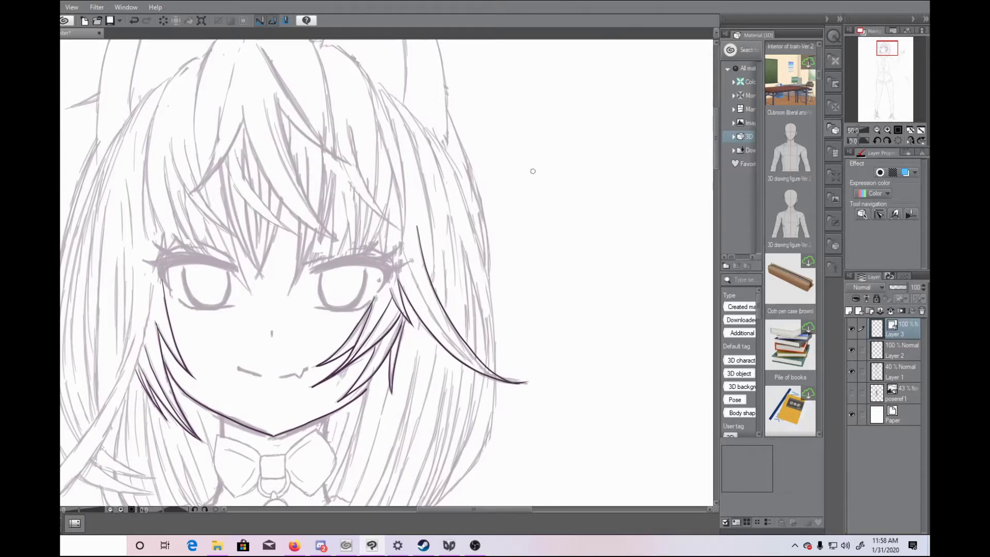
{"action": "key", "text": "ctrl+z"}
Step: Ink the outer contour and parallel strand of the right side hair just below the ear
{"action": "scroll", "coordinate": [502, 215], "scroll_direction": "down", "scroll_amount": 3}
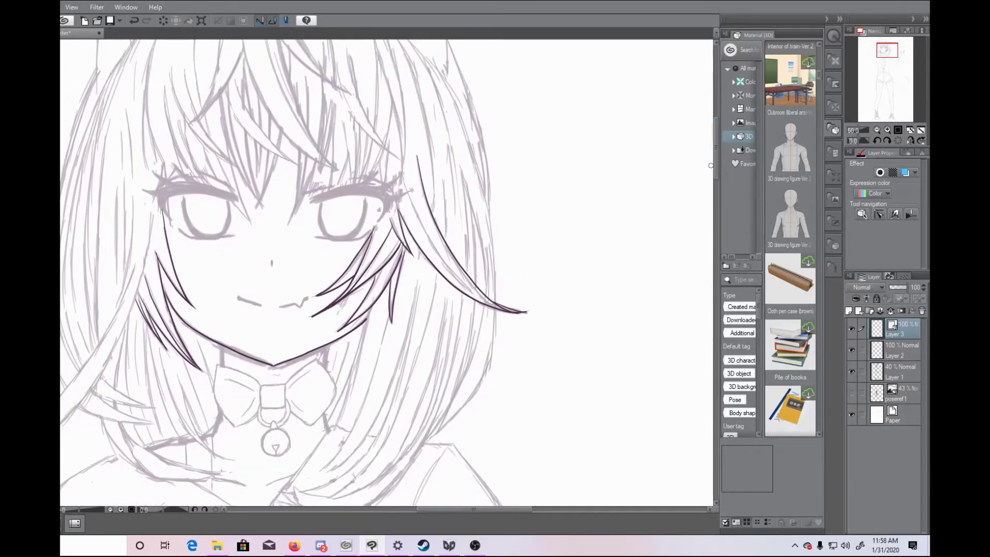
{"action": "scroll", "coordinate": [716, 163], "scroll_direction": "up", "scroll_amount": 3}
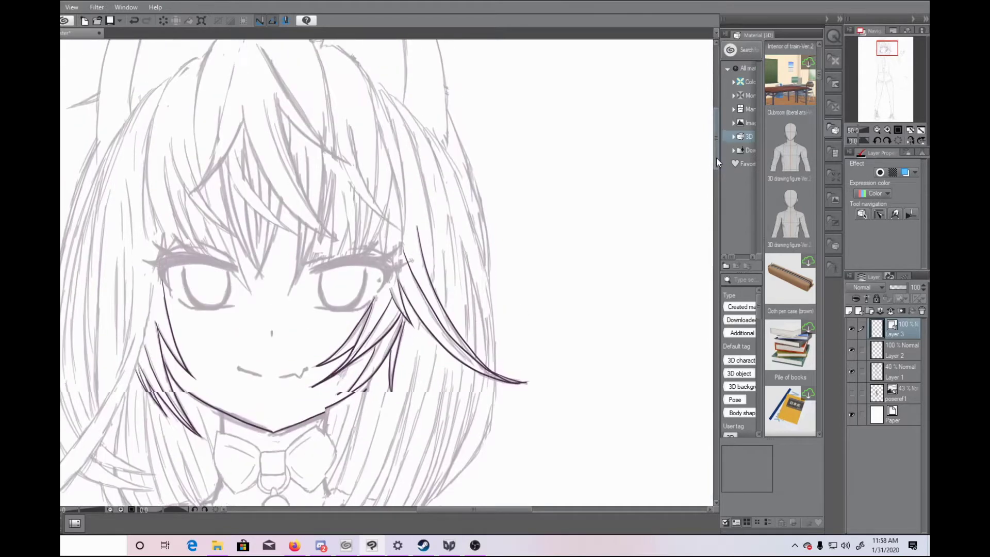
{"action": "scroll", "coordinate": [717, 158], "scroll_direction": "up", "scroll_amount": 1}
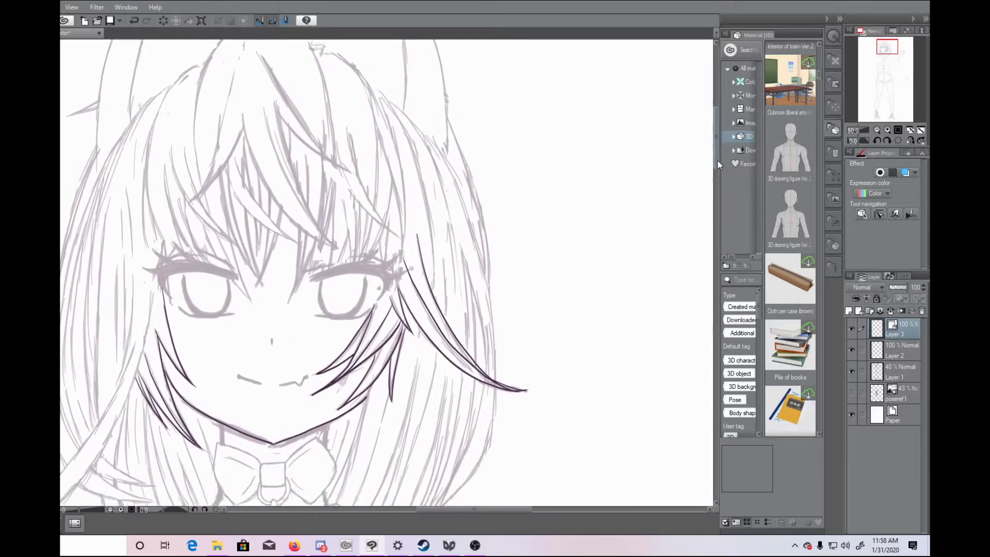
{"action": "left_click_drag", "start_coordinate": [447, 131], "coordinate": [489, 304]}
{"action": "left_click_drag", "start_coordinate": [447, 137], "coordinate": [486, 281]}
{"action": "key", "text": "ctrl+z"}
{"action": "left_click_drag", "start_coordinate": [448, 146], "coordinate": [480, 268]}
{"action": "key", "text": "ctrl+z"}
{"action": "left_click_drag", "start_coordinate": [445, 146], "coordinate": [487, 282]}
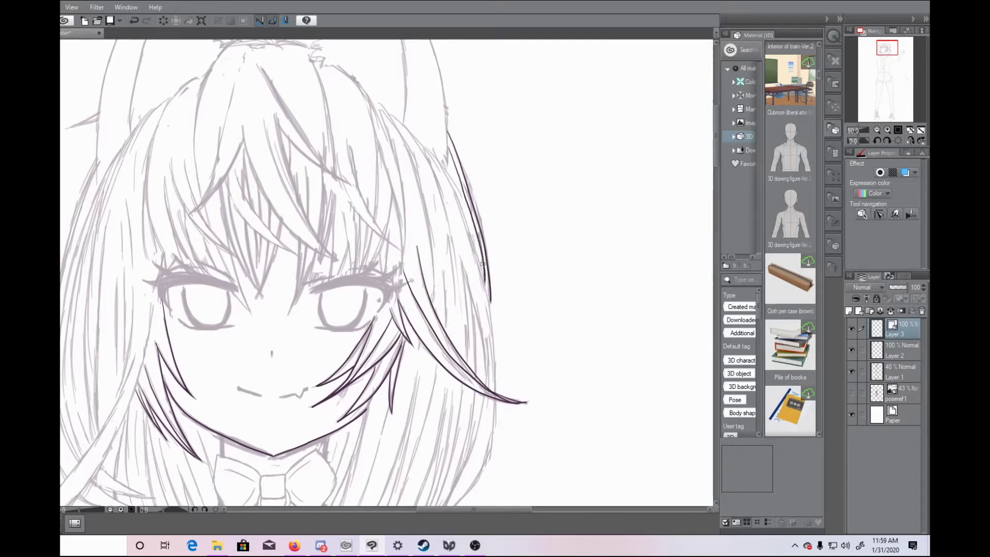
Step: Ink the right hair edge from the base of the ear down to the flicked lock
{"action": "mouse_move", "coordinate": [390, 114]}
{"action": "left_mouse_down"}
{"action": "mouse_move", "coordinate": [462, 208]}
{"action": "mouse_move", "coordinate": [488, 300]}
{"action": "mouse_move", "coordinate": [495, 385]}
{"action": "left_mouse_up"}
{"action": "key", "text": "ctrl+z"}
{"action": "left_click_drag", "start_coordinate": [490, 298], "coordinate": [495, 391]}
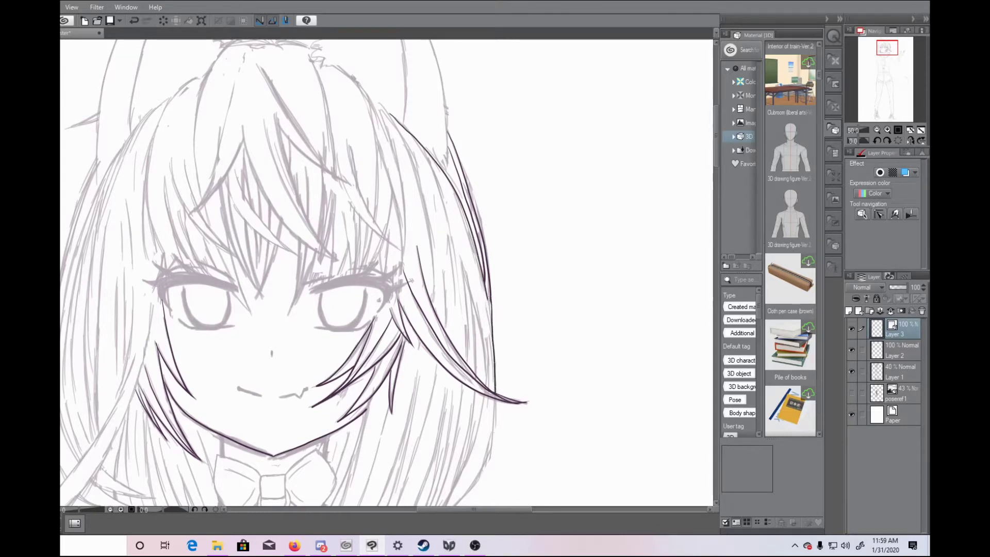
{"action": "left_click_drag", "start_coordinate": [489, 271], "coordinate": [493, 309]}
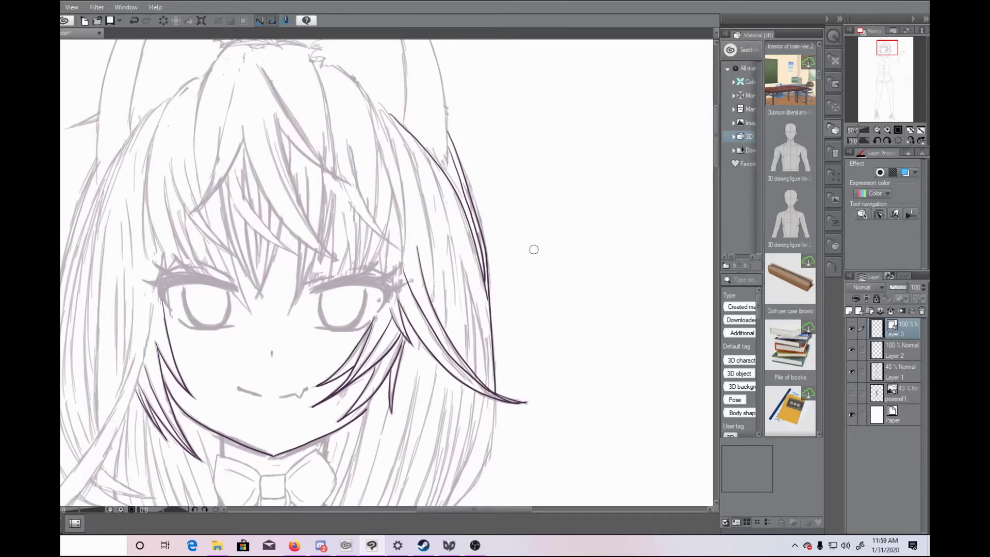
Step: Ink the lower right hair contour down to the shoulder and the strands between it and the neck
{"action": "scroll", "coordinate": [387, 274], "scroll_direction": "down", "scroll_amount": 3}
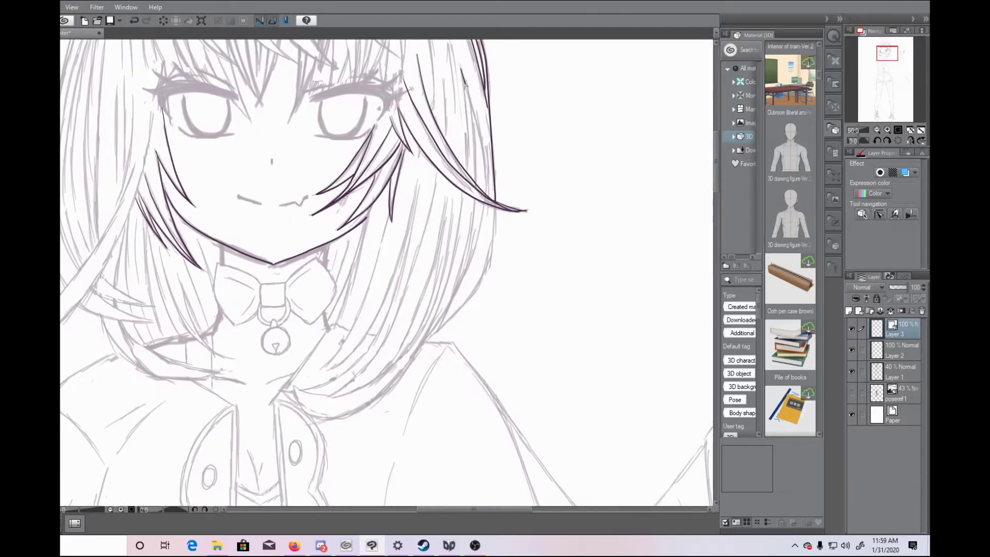
{"action": "left_click_drag", "start_coordinate": [485, 198], "coordinate": [425, 340]}
{"action": "mouse_move", "coordinate": [426, 341]}
{"action": "left_mouse_down"}
{"action": "mouse_move", "coordinate": [480, 277]}
{"action": "mouse_move", "coordinate": [494, 207]}
{"action": "mouse_move", "coordinate": [461, 275]}
{"action": "left_mouse_up"}
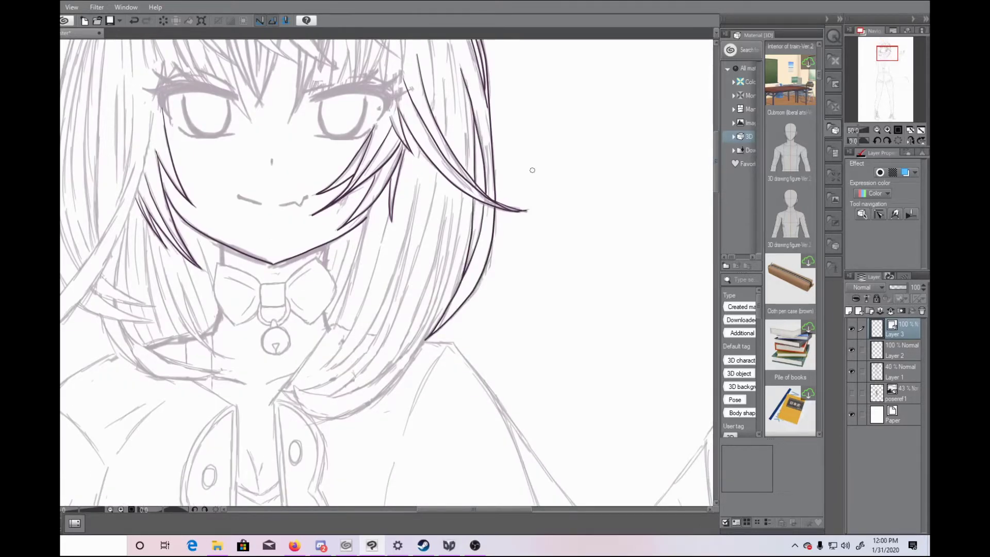
{"action": "left_click_drag", "start_coordinate": [368, 207], "coordinate": [338, 325]}
{"action": "mouse_move", "coordinate": [349, 241]}
{"action": "left_mouse_down"}
{"action": "mouse_move", "coordinate": [337, 282]}
{"action": "mouse_move", "coordinate": [332, 270]}
{"action": "left_mouse_up"}
{"action": "left_click_drag", "start_coordinate": [390, 211], "coordinate": [318, 374]}
{"action": "mouse_move", "coordinate": [318, 375]}
{"action": "left_mouse_down"}
{"action": "mouse_move", "coordinate": [333, 367]}
{"action": "mouse_move", "coordinate": [415, 179]}
{"action": "left_mouse_up"}
Step: Flip the canvas view horizontally and ink the curved lower strands and curled tip of the shoulder hair
{"action": "left_click", "coordinate": [910, 140]}
{"action": "mouse_move", "coordinate": [337, 337]}
{"action": "left_mouse_down"}
{"action": "mouse_move", "coordinate": [362, 371]}
{"action": "mouse_move", "coordinate": [430, 416]}
{"action": "mouse_move", "coordinate": [472, 388]}
{"action": "left_mouse_up"}
{"action": "mouse_move", "coordinate": [320, 197]}
{"action": "left_mouse_down"}
{"action": "mouse_move", "coordinate": [381, 369]}
{"action": "mouse_move", "coordinate": [471, 386]}
{"action": "left_mouse_up"}
{"action": "left_click_drag", "start_coordinate": [328, 258], "coordinate": [357, 334]}
{"action": "mouse_move", "coordinate": [352, 201]}
{"action": "left_mouse_down"}
{"action": "mouse_move", "coordinate": [405, 358]}
{"action": "mouse_move", "coordinate": [467, 388]}
{"action": "left_mouse_up"}
{"action": "mouse_move", "coordinate": [332, 185]}
{"action": "left_mouse_down"}
{"action": "mouse_move", "coordinate": [409, 377]}
{"action": "mouse_move", "coordinate": [441, 396]}
{"action": "left_mouse_up"}
{"action": "mouse_move", "coordinate": [304, 193]}
{"action": "left_mouse_down"}
{"action": "mouse_move", "coordinate": [352, 352]}
{"action": "mouse_move", "coordinate": [314, 220]}
{"action": "mouse_move", "coordinate": [349, 339]}
{"action": "mouse_move", "coordinate": [383, 374]}
{"action": "left_mouse_up"}
{"action": "left_click_drag", "start_coordinate": [717, 185], "coordinate": [717, 161]}
Step: Flip the view back and ink the inner strands of the upper right side hair
{"action": "left_click", "coordinate": [911, 140]}
{"action": "mouse_move", "coordinate": [379, 101]}
{"action": "left_mouse_down"}
{"action": "mouse_move", "coordinate": [417, 170]}
{"action": "mouse_move", "coordinate": [434, 301]}
{"action": "left_mouse_up"}
{"action": "left_click_drag", "start_coordinate": [441, 257], "coordinate": [445, 317]}
{"action": "left_click_drag", "start_coordinate": [435, 170], "coordinate": [454, 303]}
{"action": "left_click_drag", "start_coordinate": [455, 236], "coordinate": [469, 356]}
Step: Ink the large central bang locks from the crown down toward the forehead
{"action": "left_click_drag", "start_coordinate": [717, 161], "coordinate": [724, 162]}
{"action": "scroll", "coordinate": [723, 161], "scroll_direction": "up", "scroll_amount": 3}
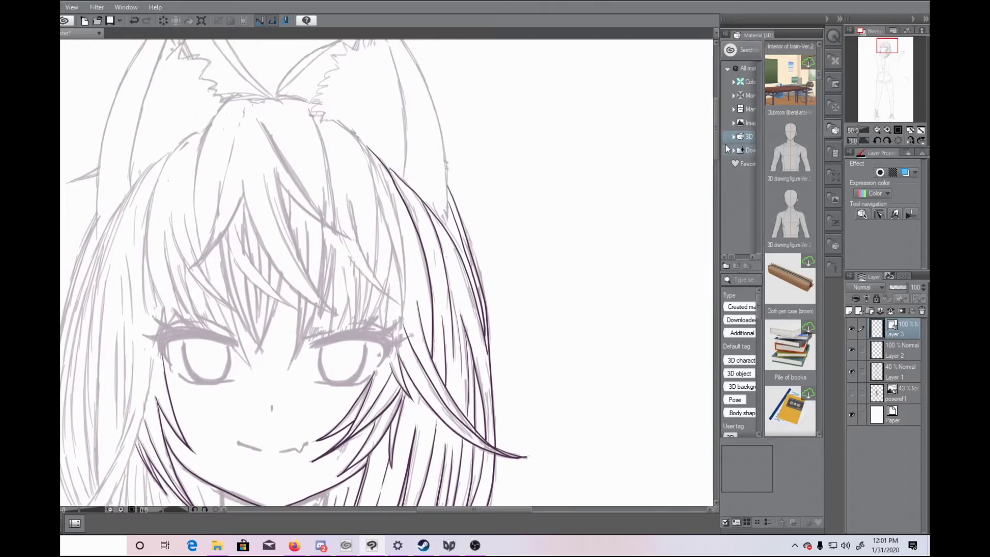
{"action": "left_click_drag", "start_coordinate": [234, 140], "coordinate": [194, 268]}
{"action": "mouse_move", "coordinate": [242, 176]}
{"action": "left_mouse_down"}
{"action": "mouse_move", "coordinate": [255, 226]}
{"action": "mouse_move", "coordinate": [335, 313]}
{"action": "left_mouse_up"}
{"action": "mouse_move", "coordinate": [275, 168]}
{"action": "left_mouse_down"}
{"action": "mouse_move", "coordinate": [337, 316]}
{"action": "mouse_move", "coordinate": [316, 292]}
{"action": "left_mouse_up"}
{"action": "mouse_move", "coordinate": [272, 190]}
{"action": "left_mouse_down"}
{"action": "mouse_move", "coordinate": [294, 253]}
{"action": "mouse_move", "coordinate": [328, 222]}
{"action": "mouse_move", "coordinate": [342, 231]}
{"action": "left_mouse_up"}
{"action": "left_click_drag", "start_coordinate": [257, 116], "coordinate": [349, 233]}
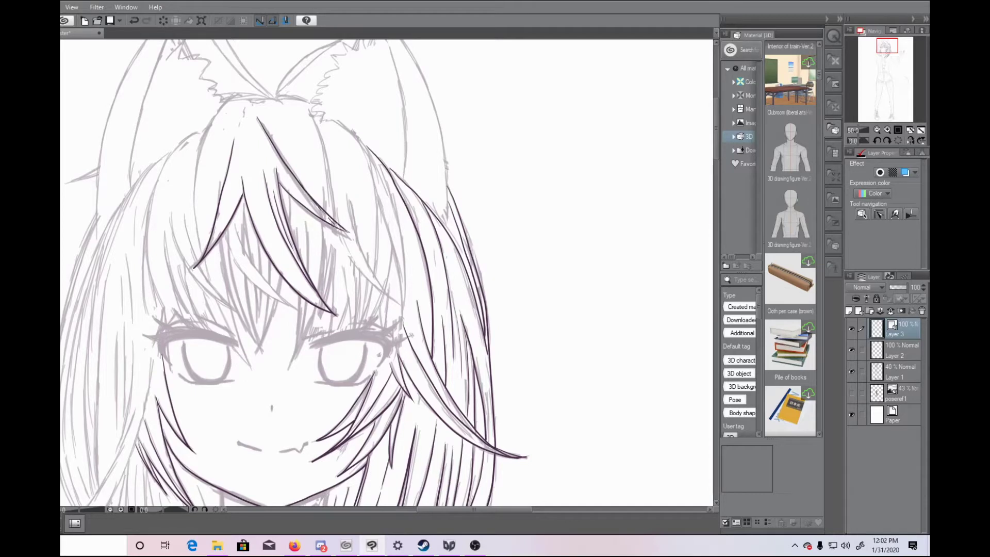
Step: Ink the overlapping pointed strands in the middle of the bangs between the eyes
{"action": "left_click_drag", "start_coordinate": [226, 237], "coordinate": [297, 311]}
{"action": "mouse_move", "coordinate": [236, 230]}
{"action": "left_mouse_down"}
{"action": "mouse_move", "coordinate": [254, 267]}
{"action": "mouse_move", "coordinate": [300, 312]}
{"action": "left_mouse_up"}
{"action": "mouse_move", "coordinate": [225, 268]}
{"action": "left_mouse_down"}
{"action": "mouse_move", "coordinate": [228, 247]}
{"action": "mouse_move", "coordinate": [260, 346]}
{"action": "left_mouse_up"}
{"action": "left_click_drag", "start_coordinate": [229, 251], "coordinate": [265, 351]}
{"action": "left_click_drag", "start_coordinate": [244, 273], "coordinate": [263, 345]}
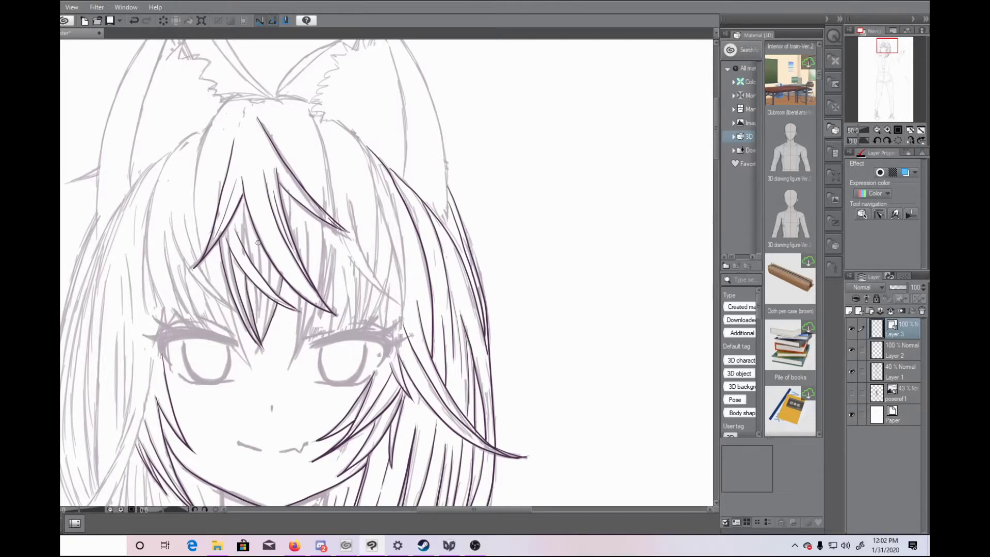
{"action": "left_click_drag", "start_coordinate": [242, 202], "coordinate": [250, 251]}
Step: Ink the left bangs above the eye, including their outer edge and short inner strands
{"action": "left_click_drag", "start_coordinate": [180, 248], "coordinate": [243, 313]}
{"action": "mouse_move", "coordinate": [181, 212]}
{"action": "left_mouse_down"}
{"action": "mouse_move", "coordinate": [204, 275]}
{"action": "mouse_move", "coordinate": [230, 300]}
{"action": "mouse_move", "coordinate": [235, 350]}
{"action": "mouse_move", "coordinate": [252, 370]}
{"action": "left_mouse_up"}
{"action": "left_click_drag", "start_coordinate": [160, 230], "coordinate": [202, 329]}
{"action": "mouse_move", "coordinate": [179, 262]}
{"action": "left_mouse_down"}
{"action": "mouse_move", "coordinate": [199, 316]}
{"action": "mouse_move", "coordinate": [242, 345]}
{"action": "left_mouse_up"}
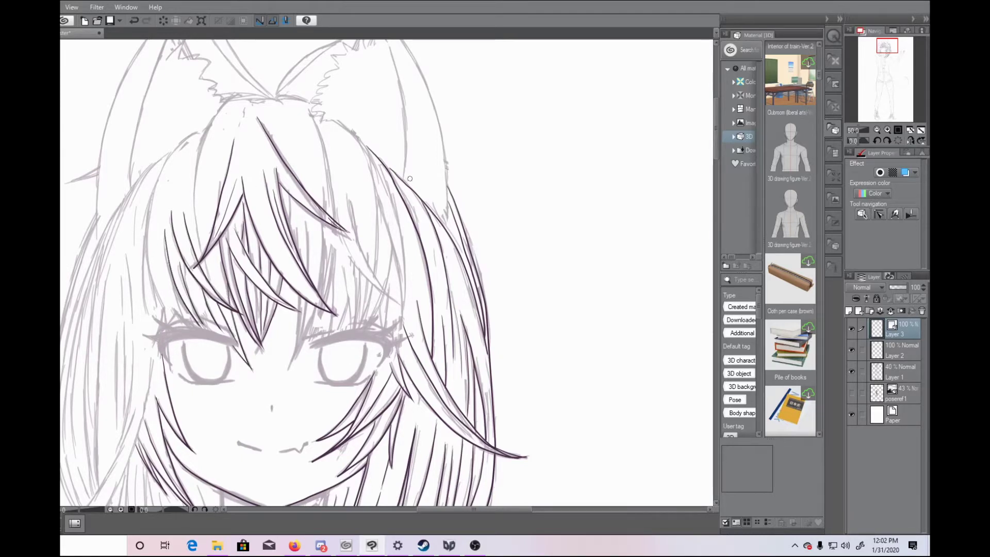
{"action": "mouse_move", "coordinate": [205, 127]}
{"action": "left_mouse_down"}
{"action": "mouse_move", "coordinate": [174, 153]}
{"action": "mouse_move", "coordinate": [156, 309]}
{"action": "left_mouse_up"}
{"action": "left_click_drag", "start_coordinate": [151, 276], "coordinate": [167, 317]}
{"action": "mouse_move", "coordinate": [155, 188]}
{"action": "left_mouse_down"}
{"action": "mouse_move", "coordinate": [150, 305]}
{"action": "mouse_move", "coordinate": [184, 320]}
{"action": "left_mouse_up"}
Step: Ink the crown line and the long sweeping locks on the right of the bangs
{"action": "mouse_move", "coordinate": [282, 101]}
{"action": "left_mouse_down"}
{"action": "mouse_move", "coordinate": [244, 96]}
{"action": "mouse_move", "coordinate": [195, 256]}
{"action": "mouse_move", "coordinate": [210, 282]}
{"action": "left_mouse_up"}
{"action": "mouse_move", "coordinate": [274, 98]}
{"action": "left_mouse_down"}
{"action": "mouse_move", "coordinate": [311, 105]}
{"action": "mouse_move", "coordinate": [349, 129]}
{"action": "mouse_move", "coordinate": [376, 273]}
{"action": "left_mouse_up"}
{"action": "left_click_drag", "start_coordinate": [347, 193], "coordinate": [400, 305]}
{"action": "left_click_drag", "start_coordinate": [340, 232], "coordinate": [398, 303]}
Step: Ink the narrow pointed bang strands between the central locks and the right eye
{"action": "mouse_move", "coordinate": [308, 109]}
{"action": "left_mouse_down"}
{"action": "mouse_move", "coordinate": [335, 219]}
{"action": "mouse_move", "coordinate": [312, 344]}
{"action": "left_mouse_up"}
{"action": "left_click_drag", "start_coordinate": [300, 295], "coordinate": [287, 375]}
{"action": "mouse_move", "coordinate": [316, 311]}
{"action": "left_mouse_down"}
{"action": "mouse_move", "coordinate": [287, 375]}
{"action": "mouse_move", "coordinate": [292, 364]}
{"action": "left_mouse_up"}
{"action": "mouse_move", "coordinate": [305, 218]}
{"action": "left_mouse_down"}
{"action": "mouse_move", "coordinate": [307, 271]}
{"action": "mouse_move", "coordinate": [291, 225]}
{"action": "left_mouse_up"}
Step: Ink the fine bang strands above the right eye and the outer edge of the fringe
{"action": "mouse_move", "coordinate": [323, 188]}
{"action": "left_mouse_down"}
{"action": "mouse_move", "coordinate": [319, 300]}
{"action": "mouse_move", "coordinate": [330, 335]}
{"action": "left_mouse_up"}
{"action": "left_click_drag", "start_coordinate": [348, 298], "coordinate": [337, 333]}
{"action": "mouse_move", "coordinate": [350, 266]}
{"action": "left_mouse_down"}
{"action": "mouse_move", "coordinate": [339, 312]}
{"action": "mouse_move", "coordinate": [357, 328]}
{"action": "left_mouse_up"}
{"action": "left_click_drag", "start_coordinate": [372, 283], "coordinate": [367, 326]}
{"action": "left_click_drag", "start_coordinate": [392, 245], "coordinate": [369, 325]}
{"action": "left_click_drag", "start_coordinate": [390, 283], "coordinate": [382, 327]}
{"action": "left_click_drag", "start_coordinate": [377, 199], "coordinate": [403, 317]}
{"action": "mouse_move", "coordinate": [370, 156]}
{"action": "left_mouse_down"}
{"action": "mouse_move", "coordinate": [395, 204]}
{"action": "mouse_move", "coordinate": [403, 321]}
{"action": "left_mouse_up"}
Step: Ink the right animal ear with its jagged fur edge, outer outline and inner line
{"action": "scroll", "coordinate": [399, 316], "scroll_direction": "up", "scroll_amount": 3}
{"action": "mouse_move", "coordinate": [335, 195]}
{"action": "left_mouse_down"}
{"action": "mouse_move", "coordinate": [312, 184]}
{"action": "mouse_move", "coordinate": [320, 153]}
{"action": "mouse_move", "coordinate": [367, 113]}
{"action": "left_mouse_up"}
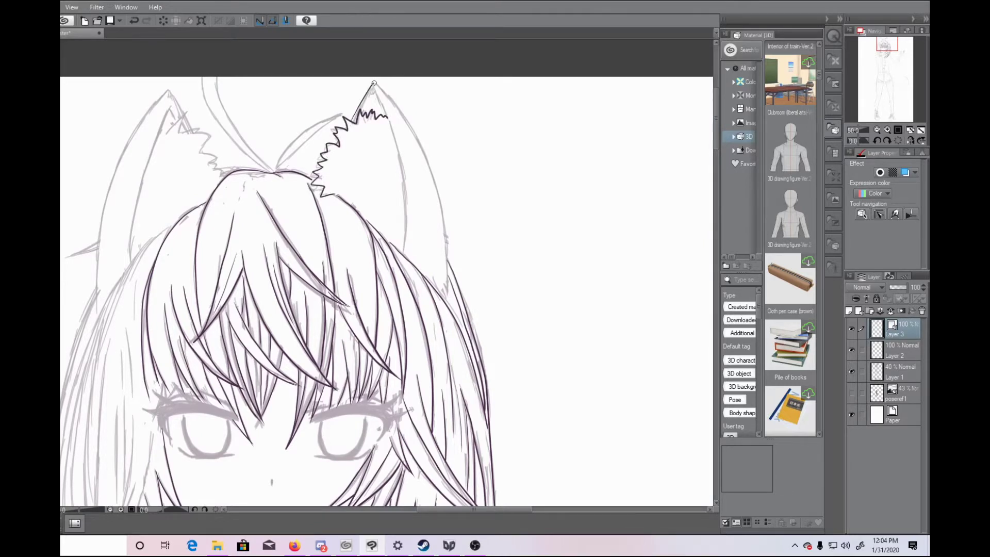
{"action": "left_click_drag", "start_coordinate": [401, 108], "coordinate": [445, 295]}
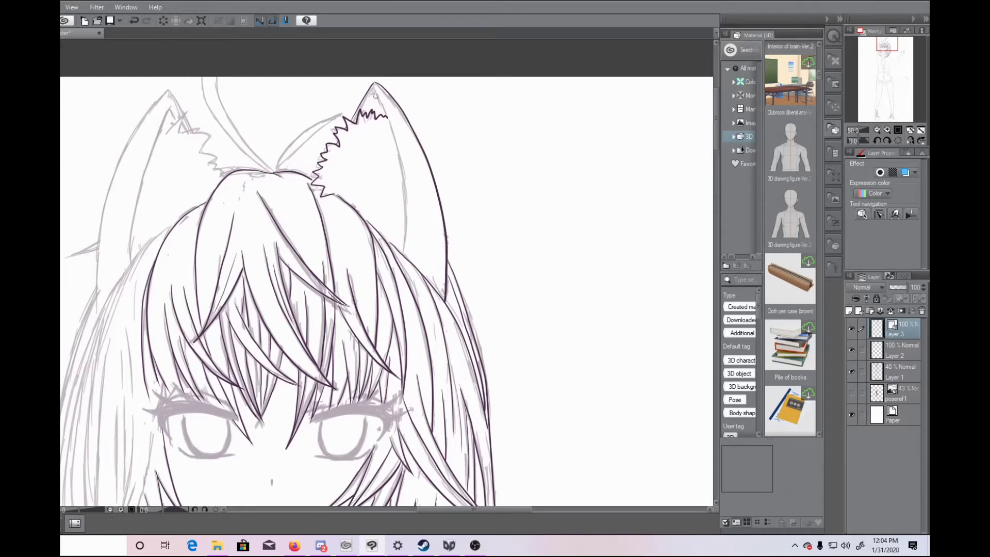
{"action": "mouse_move", "coordinate": [373, 85]}
{"action": "left_mouse_down"}
{"action": "mouse_move", "coordinate": [400, 155]}
{"action": "mouse_move", "coordinate": [407, 256]}
{"action": "left_mouse_up"}
Step: Ink the short leaf-shaped hair strand sticking up from the crown beside the right ear
{"action": "mouse_move", "coordinate": [274, 172]}
{"action": "left_mouse_down"}
{"action": "mouse_move", "coordinate": [250, 155]}
{"action": "mouse_move", "coordinate": [204, 67]}
{"action": "mouse_move", "coordinate": [276, 170]}
{"action": "mouse_move", "coordinate": [343, 112]}
{"action": "left_mouse_up"}
{"action": "left_click_drag", "start_coordinate": [343, 112], "coordinate": [276, 168]}
{"action": "key", "text": "ctrl+minus"}
{"action": "key", "text": "ctrl+minus"}
{"action": "key", "text": "ctrl+plus"}
{"action": "key", "text": "ctrl+plus"}
Step: Ink the left animal ear with its jagged inner fur and the small tuft beside it
{"action": "left_click_drag", "start_coordinate": [517, 509], "coordinate": [475, 502]}
{"action": "mouse_move", "coordinate": [328, 315]}
{"action": "left_mouse_down"}
{"action": "mouse_move", "coordinate": [336, 196]}
{"action": "mouse_move", "coordinate": [398, 89]}
{"action": "mouse_move", "coordinate": [416, 123]}
{"action": "mouse_move", "coordinate": [401, 105]}
{"action": "mouse_move", "coordinate": [359, 266]}
{"action": "left_mouse_up"}
{"action": "mouse_move", "coordinate": [405, 120]}
{"action": "left_mouse_down"}
{"action": "mouse_move", "coordinate": [428, 129]}
{"action": "mouse_move", "coordinate": [456, 176]}
{"action": "left_mouse_up"}
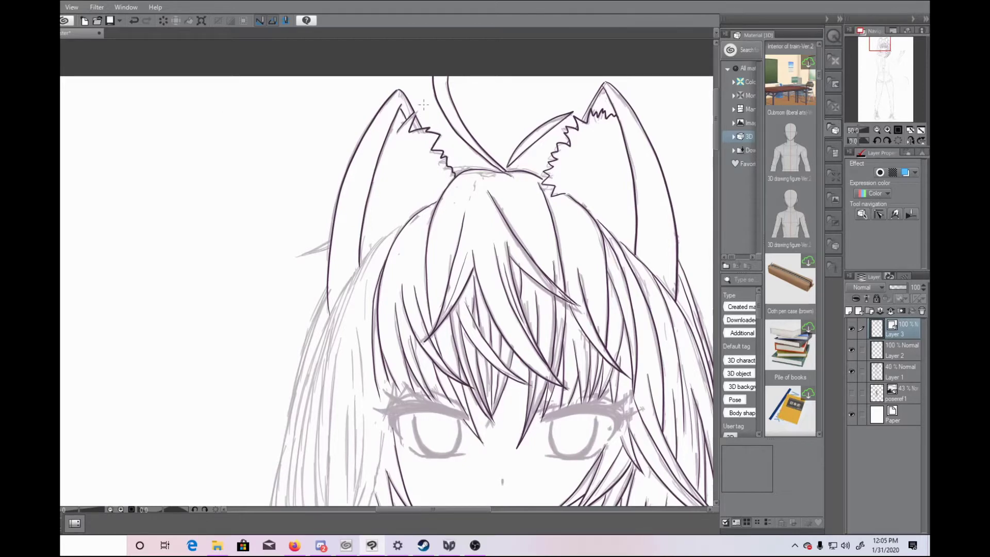
{"action": "left_click_drag", "start_coordinate": [330, 242], "coordinate": [299, 254]}
Step: Ink the long left side lock that sweeps down past the face and flicks outward
{"action": "left_click_drag", "start_coordinate": [715, 142], "coordinate": [725, 174]}
{"action": "mouse_move", "coordinate": [363, 150]}
{"action": "left_mouse_down"}
{"action": "mouse_move", "coordinate": [361, 186]}
{"action": "mouse_move", "coordinate": [234, 395]}
{"action": "left_mouse_up"}
{"action": "mouse_move", "coordinate": [378, 195]}
{"action": "left_mouse_down"}
{"action": "mouse_move", "coordinate": [260, 358]}
{"action": "mouse_move", "coordinate": [202, 382]}
{"action": "mouse_move", "coordinate": [235, 393]}
{"action": "left_mouse_up"}
{"action": "left_click_drag", "start_coordinate": [371, 204], "coordinate": [344, 270]}
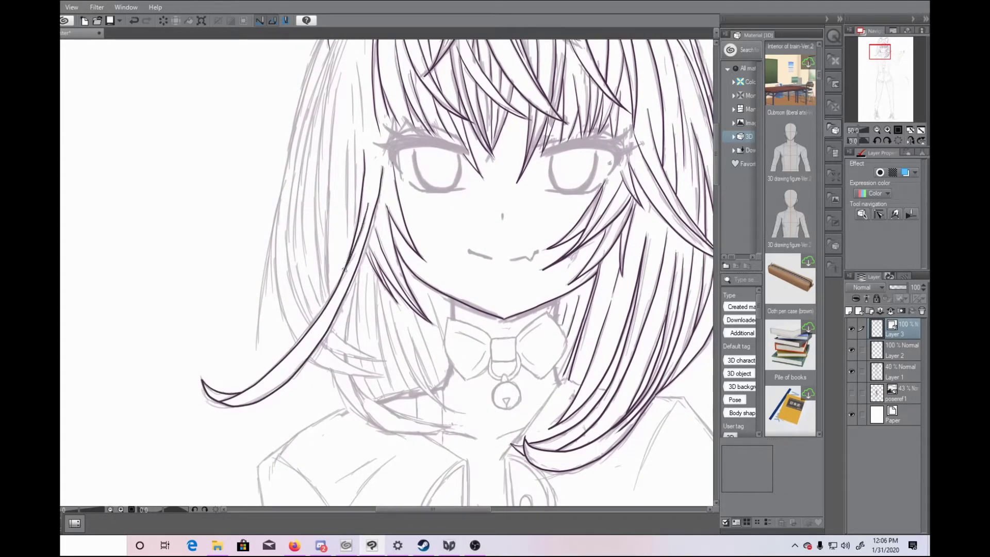
Step: Ink the hanging hair strands behind the left jaw beside the neck
{"action": "left_click_drag", "start_coordinate": [399, 341], "coordinate": [457, 411]}
{"action": "left_click_drag", "start_coordinate": [409, 329], "coordinate": [443, 405]}
{"action": "left_click_drag", "start_coordinate": [415, 349], "coordinate": [435, 389]}
{"action": "left_click_drag", "start_coordinate": [415, 315], "coordinate": [438, 379]}
{"action": "left_click_drag", "start_coordinate": [428, 294], "coordinate": [443, 336]}
{"action": "mouse_move", "coordinate": [377, 277]}
{"action": "left_mouse_down"}
{"action": "mouse_move", "coordinate": [410, 392]}
{"action": "mouse_move", "coordinate": [397, 394]}
{"action": "left_mouse_up"}
Step: Ink the outer contour of the left side hair and the pointed tips below the flicked lock
{"action": "left_click_drag", "start_coordinate": [717, 177], "coordinate": [717, 168]}
{"action": "mouse_move", "coordinate": [329, 95]}
{"action": "left_mouse_down"}
{"action": "mouse_move", "coordinate": [307, 140]}
{"action": "mouse_move", "coordinate": [299, 412]}
{"action": "mouse_move", "coordinate": [381, 447]}
{"action": "left_mouse_up"}
{"action": "mouse_move", "coordinate": [324, 415]}
{"action": "left_mouse_down"}
{"action": "mouse_move", "coordinate": [376, 444]}
{"action": "mouse_move", "coordinate": [381, 427]}
{"action": "left_mouse_up"}
{"action": "mouse_move", "coordinate": [288, 309]}
{"action": "left_mouse_down"}
{"action": "mouse_move", "coordinate": [290, 395]}
{"action": "mouse_move", "coordinate": [371, 63]}
{"action": "mouse_move", "coordinate": [393, 39]}
{"action": "left_mouse_up"}
Step: Ink the long inner strands of the left side hair parallel to its outer contour
{"action": "mouse_move", "coordinate": [333, 133]}
{"action": "left_mouse_down"}
{"action": "mouse_move", "coordinate": [305, 235]}
{"action": "mouse_move", "coordinate": [317, 369]}
{"action": "left_mouse_up"}
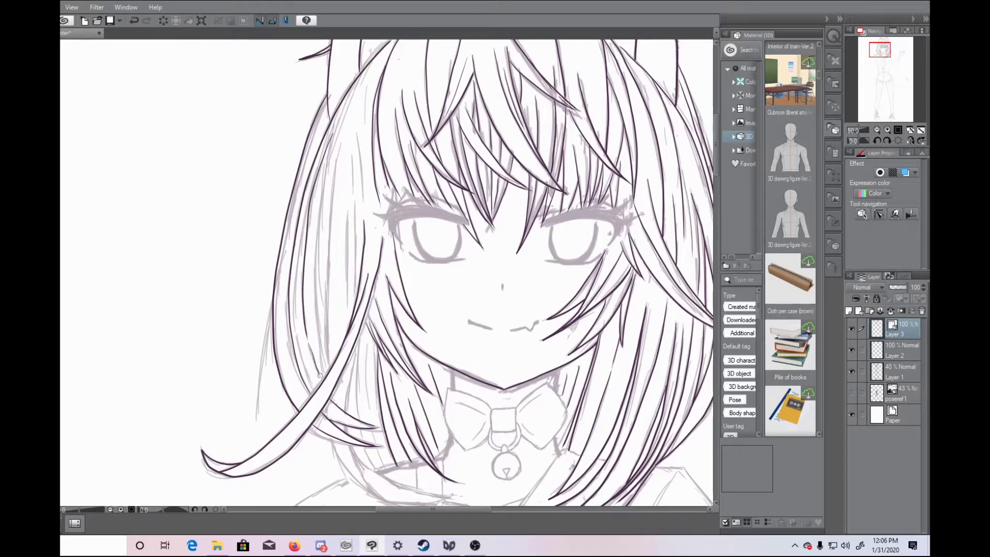
{"action": "mouse_move", "coordinate": [307, 207]}
{"action": "left_mouse_down"}
{"action": "mouse_move", "coordinate": [297, 333]}
{"action": "mouse_move", "coordinate": [315, 389]}
{"action": "left_mouse_up"}
{"action": "left_click_drag", "start_coordinate": [329, 140], "coordinate": [318, 364]}
{"action": "left_click_drag", "start_coordinate": [334, 163], "coordinate": [323, 360]}
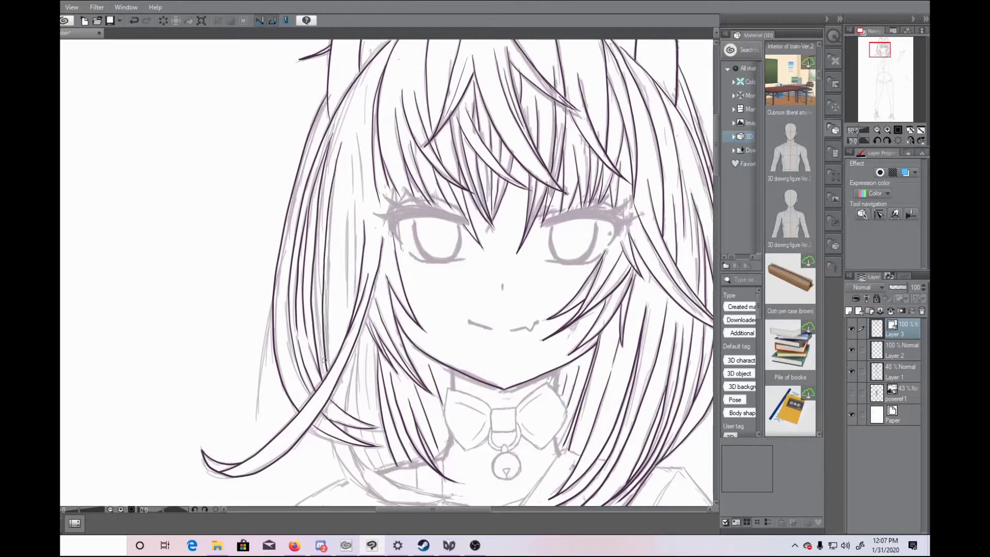
Step: Ink the curled lower end of the left hair at the collar and short strands above it
{"action": "scroll", "coordinate": [367, 355], "scroll_direction": "down", "scroll_amount": 3}
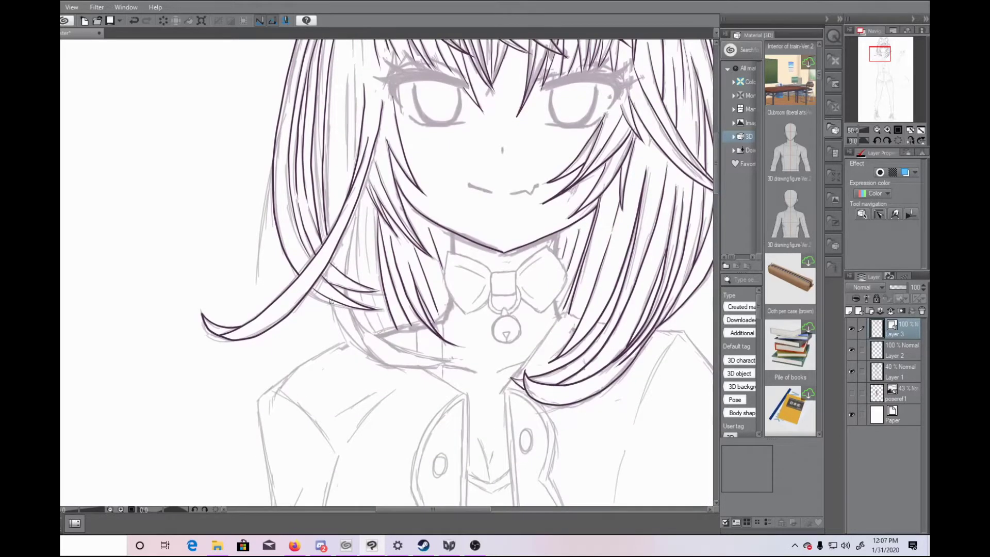
{"action": "left_click_drag", "start_coordinate": [375, 325], "coordinate": [459, 355]}
{"action": "mouse_move", "coordinate": [357, 202]}
{"action": "left_mouse_down"}
{"action": "mouse_move", "coordinate": [346, 281]}
{"action": "mouse_move", "coordinate": [355, 257]}
{"action": "left_mouse_up"}
{"action": "left_click_drag", "start_coordinate": [363, 205], "coordinate": [368, 263]}
Step: Fill in the remaining fine strands in the left side hair next to the face
{"action": "left_click_drag", "start_coordinate": [716, 169], "coordinate": [716, 149]}
{"action": "left_click_drag", "start_coordinate": [349, 210], "coordinate": [348, 314]}
{"action": "left_click_drag", "start_coordinate": [352, 152], "coordinate": [355, 192]}
{"action": "left_click_drag", "start_coordinate": [356, 200], "coordinate": [354, 312]}
{"action": "left_click_drag", "start_coordinate": [357, 132], "coordinate": [363, 209]}
Step: Ink the left eye, outlining its upper lashes, iris and lower lid
{"action": "mouse_move", "coordinate": [715, 162]}
{"action": "left_mouse_down"}
{"action": "mouse_move", "coordinate": [731, 138]}
{"action": "mouse_move", "coordinate": [731, 169]}
{"action": "left_mouse_up"}
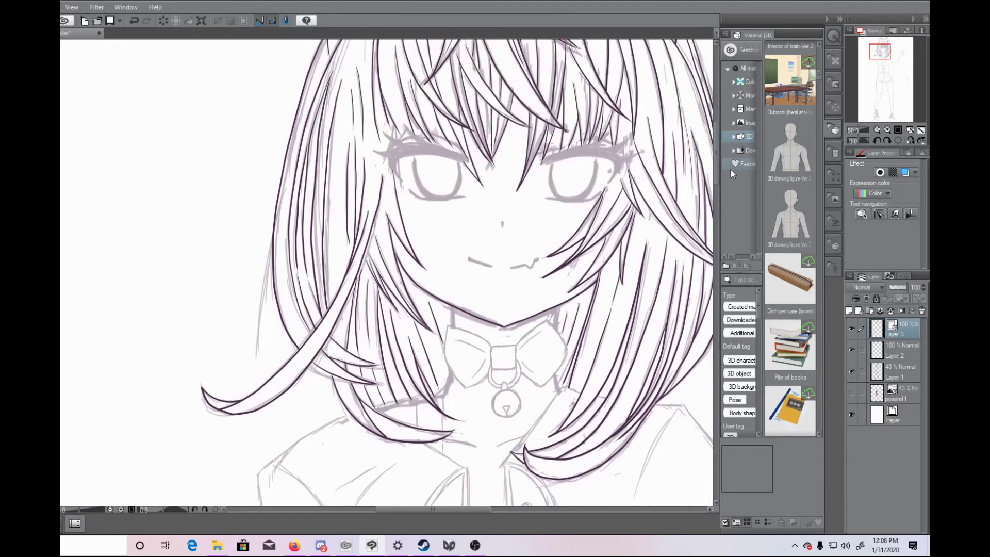
{"action": "scroll", "coordinate": [711, 160], "scroll_direction": "up", "scroll_amount": 2}
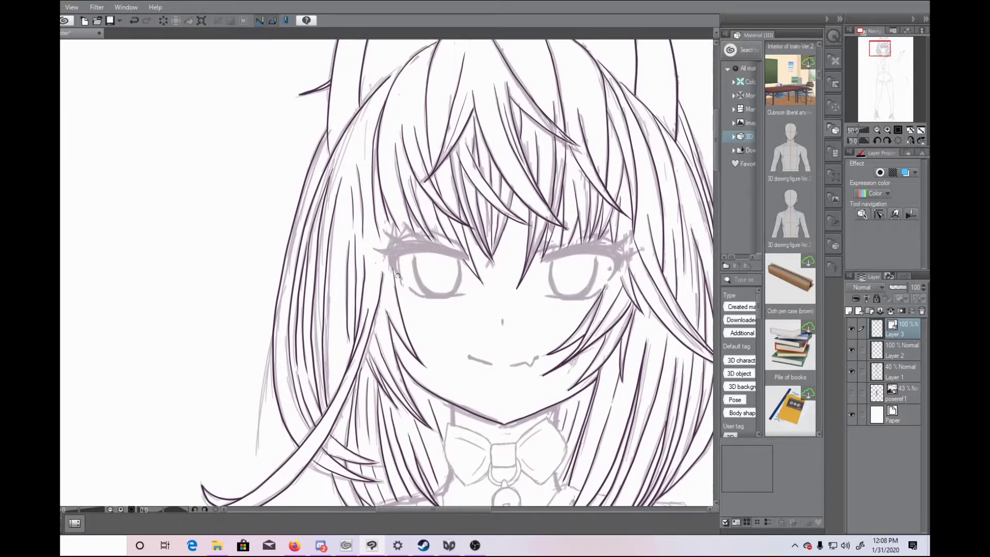
{"action": "left_click_drag", "start_coordinate": [373, 248], "coordinate": [468, 259]}
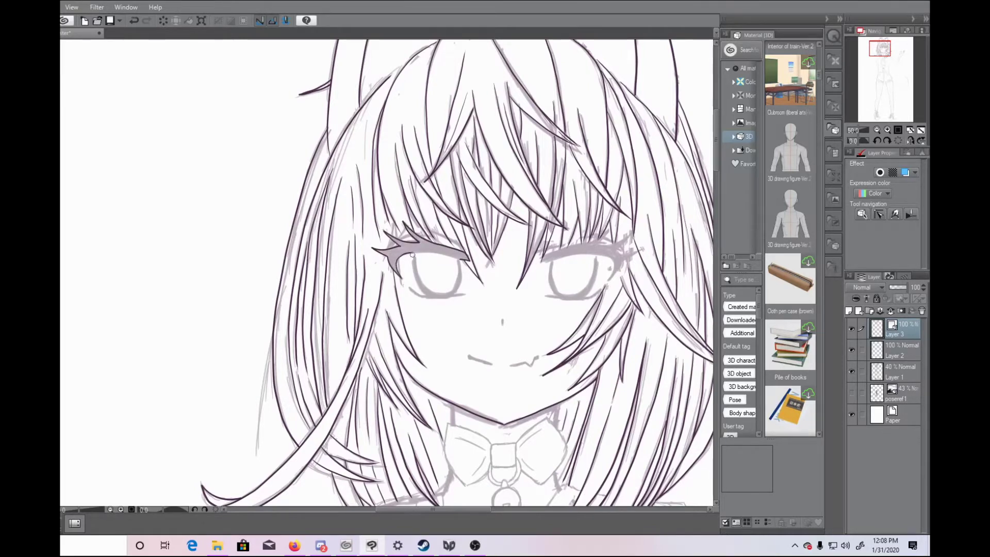
{"action": "mouse_move", "coordinate": [418, 255]}
{"action": "left_mouse_down"}
{"action": "mouse_move", "coordinate": [449, 296]}
{"action": "mouse_move", "coordinate": [458, 262]}
{"action": "left_mouse_up"}
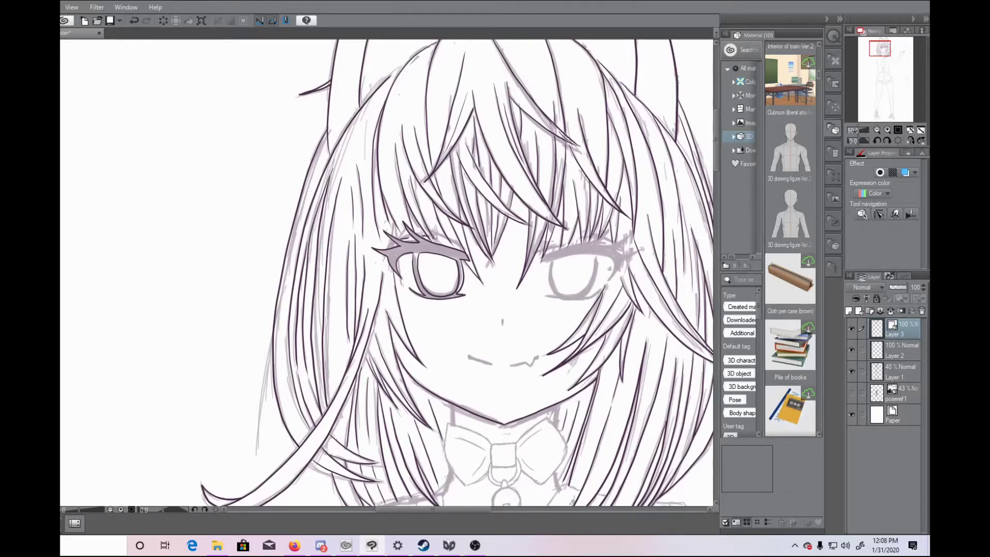
Step: Flip the canvas view horizontally and ink the other eye's lashes, iris, lower lid and eyelid crease
{"action": "left_click", "coordinate": [910, 141]}
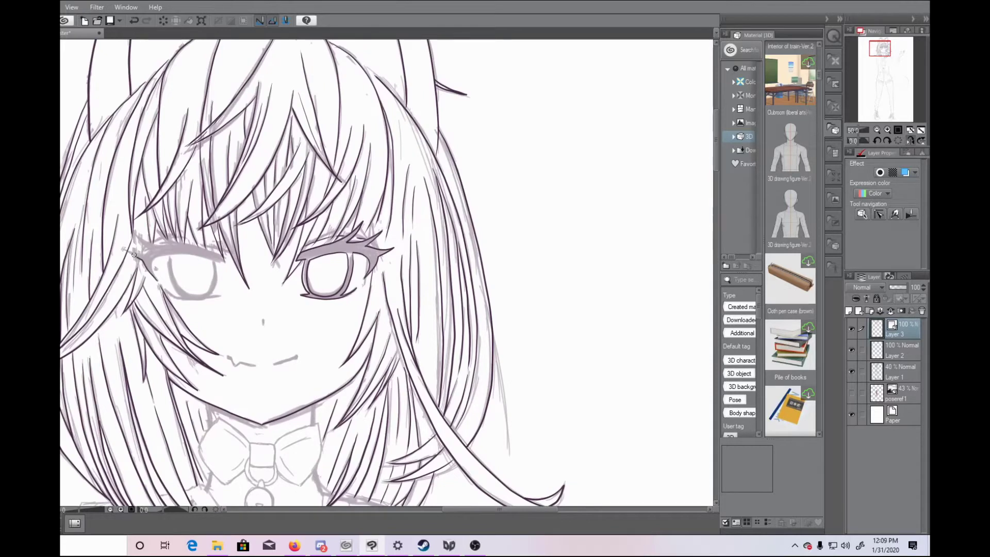
{"action": "left_click_drag", "start_coordinate": [136, 236], "coordinate": [169, 244]}
{"action": "mouse_move", "coordinate": [169, 244]}
{"action": "left_mouse_down"}
{"action": "mouse_move", "coordinate": [157, 228]}
{"action": "mouse_move", "coordinate": [222, 262]}
{"action": "left_mouse_up"}
{"action": "mouse_move", "coordinate": [157, 280]}
{"action": "left_mouse_down"}
{"action": "mouse_move", "coordinate": [168, 256]}
{"action": "mouse_move", "coordinate": [179, 298]}
{"action": "left_mouse_up"}
{"action": "left_click_drag", "start_coordinate": [170, 252], "coordinate": [200, 299]}
{"action": "mouse_move", "coordinate": [214, 259]}
{"action": "left_mouse_down"}
{"action": "mouse_move", "coordinate": [209, 277]}
{"action": "mouse_move", "coordinate": [195, 252]}
{"action": "mouse_move", "coordinate": [210, 296]}
{"action": "mouse_move", "coordinate": [199, 302]}
{"action": "left_mouse_up"}
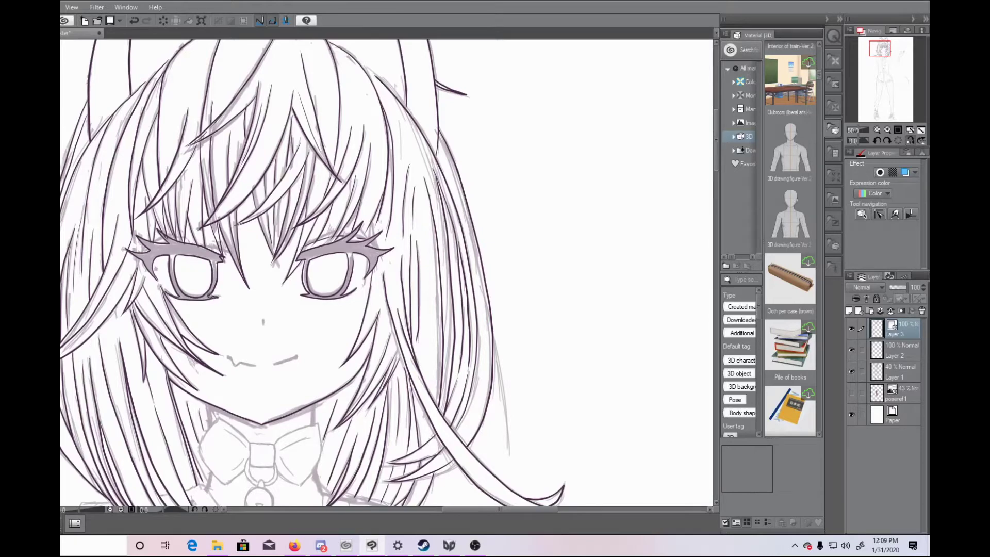
{"action": "left_click_drag", "start_coordinate": [169, 236], "coordinate": [201, 241]}
Step: Ink the nose, restore the unflipped view, and ink the mouth with its small fang
{"action": "left_click_drag", "start_coordinate": [263, 320], "coordinate": [263, 327]}
{"action": "left_click", "coordinate": [910, 140]}
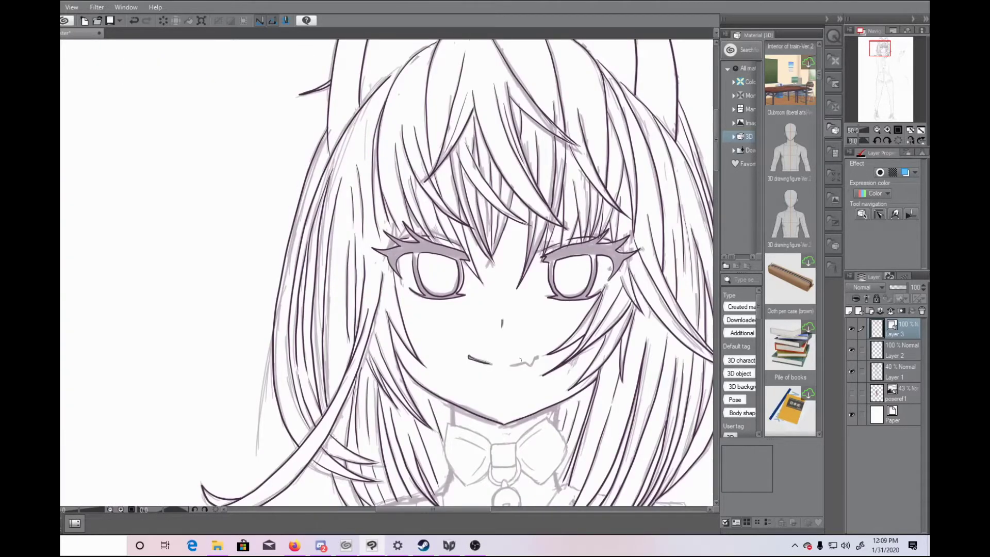
{"action": "mouse_move", "coordinate": [717, 164]}
{"action": "left_mouse_down"}
{"action": "mouse_move", "coordinate": [719, 148]}
{"action": "mouse_move", "coordinate": [723, 174]}
{"action": "left_mouse_up"}
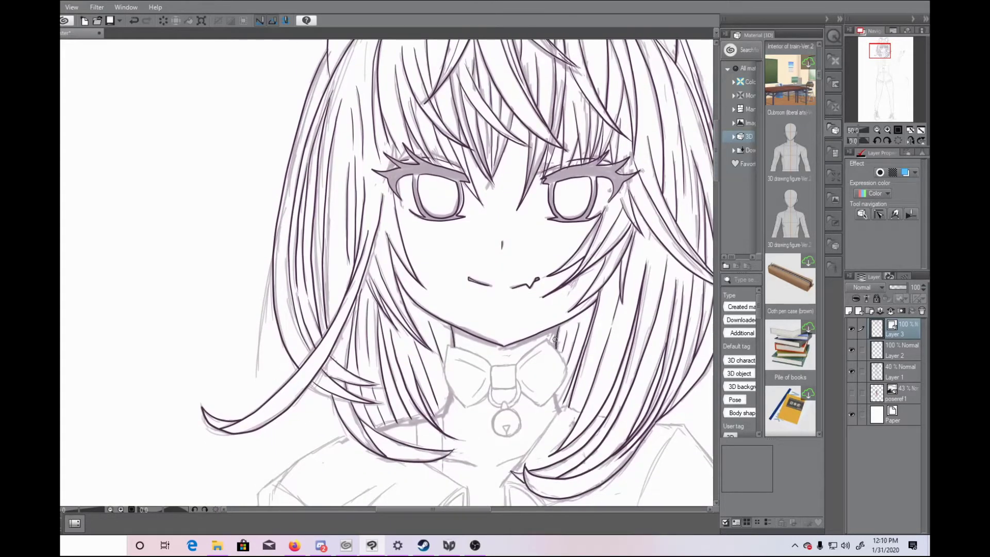
Step: Ink the bow tie with its center knot, ring and hanging bell
{"action": "scroll", "coordinate": [713, 178], "scroll_direction": "down", "scroll_amount": 3}
{"action": "mouse_move", "coordinate": [493, 287]}
{"action": "left_mouse_down"}
{"action": "mouse_move", "coordinate": [457, 266]}
{"action": "mouse_move", "coordinate": [454, 317]}
{"action": "mouse_move", "coordinate": [484, 287]}
{"action": "left_mouse_up"}
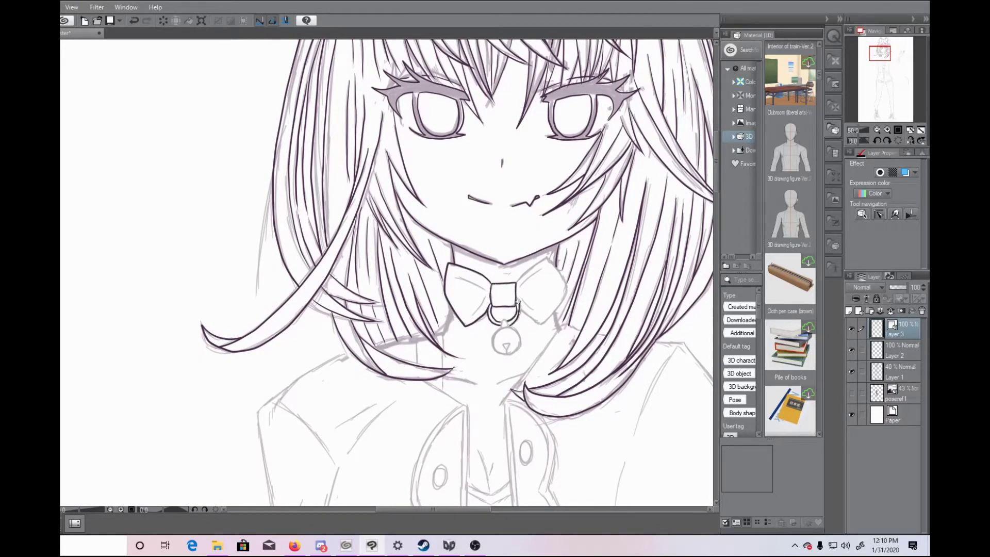
{"action": "key", "text": "ctrl+z"}
{"action": "mouse_move", "coordinate": [521, 310]}
{"action": "left_mouse_down"}
{"action": "mouse_move", "coordinate": [559, 266]}
{"action": "mouse_move", "coordinate": [520, 281]}
{"action": "mouse_move", "coordinate": [534, 294]}
{"action": "left_mouse_up"}
{"action": "left_click_drag", "start_coordinate": [500, 325], "coordinate": [508, 326]}
{"action": "mouse_move", "coordinate": [506, 327]}
{"action": "left_mouse_down"}
{"action": "mouse_move", "coordinate": [493, 342]}
{"action": "mouse_move", "coordinate": [507, 326]}
{"action": "mouse_move", "coordinate": [506, 353]}
{"action": "left_mouse_up"}
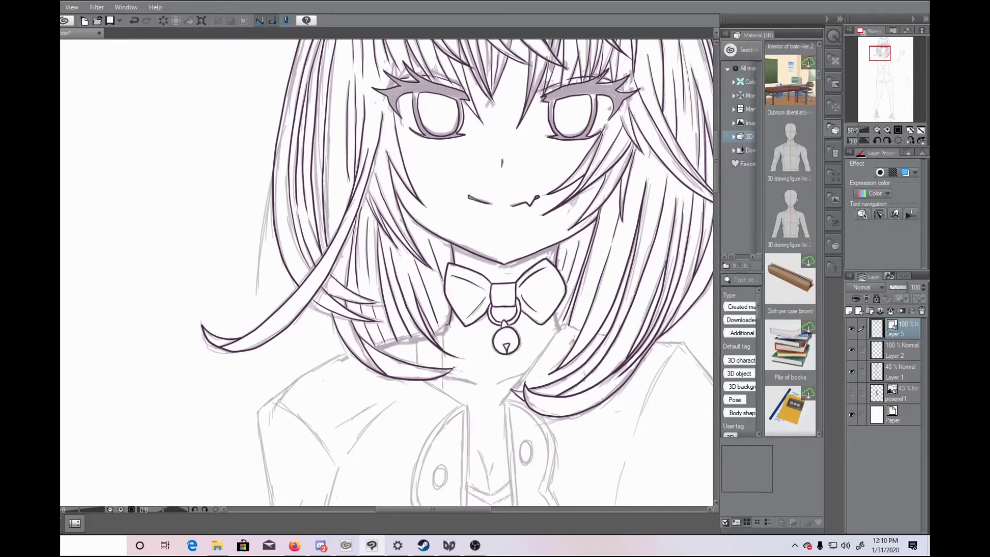
Step: Ink the shirt collar lines on both sides of the neck below the bow tie
{"action": "left_click_drag", "start_coordinate": [427, 335], "coordinate": [414, 340]}
{"action": "mouse_move", "coordinate": [417, 336]}
{"action": "left_mouse_down"}
{"action": "mouse_move", "coordinate": [416, 359]}
{"action": "mouse_move", "coordinate": [377, 349]}
{"action": "left_mouse_up"}
{"action": "left_click_drag", "start_coordinate": [442, 377], "coordinate": [442, 390]}
{"action": "left_click_drag", "start_coordinate": [716, 173], "coordinate": [720, 201]}
{"action": "left_click_drag", "start_coordinate": [502, 194], "coordinate": [567, 117]}
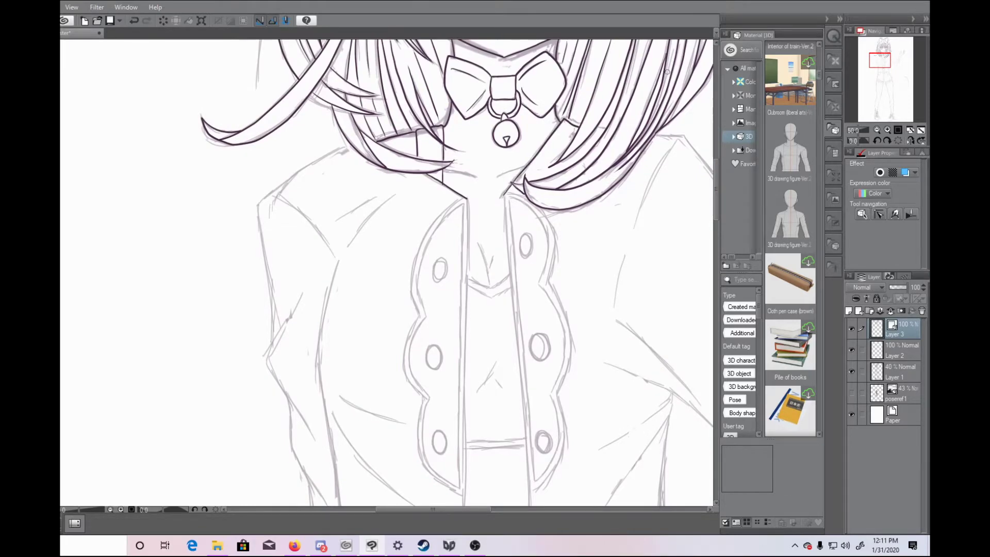
Step: Ink the left jacket panel's front opening edge and its bottom hem
{"action": "scroll", "coordinate": [724, 200], "scroll_direction": "down", "scroll_amount": 3}
{"action": "left_click_drag", "start_coordinate": [468, 40], "coordinate": [463, 501]}
{"action": "scroll", "coordinate": [718, 215], "scroll_direction": "down", "scroll_amount": 5}
{"action": "left_click_drag", "start_coordinate": [333, 269], "coordinate": [464, 273]}
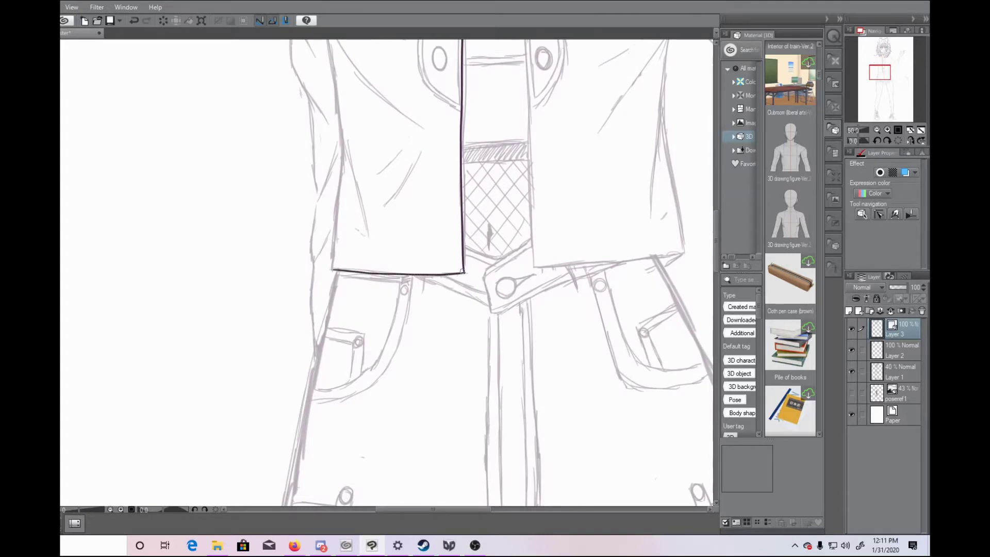
Step: Ink the left jacket panel's side contour and the fabric folds across it
{"action": "scroll", "coordinate": [722, 237], "scroll_direction": "up", "scroll_amount": 4}
{"action": "left_click_drag", "start_coordinate": [337, 64], "coordinate": [365, 428]}
{"action": "left_click_drag", "start_coordinate": [344, 326], "coordinate": [331, 450]}
{"action": "left_click_drag", "start_coordinate": [418, 351], "coordinate": [385, 393]}
{"action": "left_click_drag", "start_coordinate": [333, 217], "coordinate": [411, 303]}
{"action": "left_click_drag", "start_coordinate": [339, 199], "coordinate": [400, 222]}
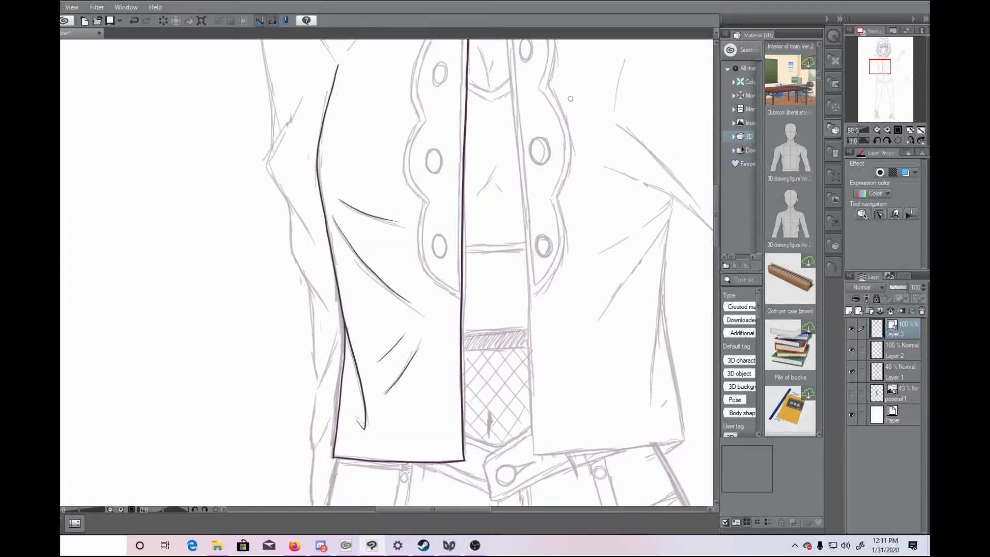
Step: Ink the left jacket panel's scalloped trim with its double outline along the front opening
{"action": "scroll", "coordinate": [718, 234], "scroll_direction": "up", "scroll_amount": 2}
{"action": "mouse_move", "coordinate": [465, 105]}
{"action": "left_mouse_down"}
{"action": "mouse_move", "coordinate": [411, 195]}
{"action": "mouse_move", "coordinate": [406, 247]}
{"action": "mouse_move", "coordinate": [450, 398]}
{"action": "left_mouse_up"}
{"action": "mouse_move", "coordinate": [458, 112]}
{"action": "left_mouse_down"}
{"action": "mouse_move", "coordinate": [418, 193]}
{"action": "mouse_move", "coordinate": [416, 244]}
{"action": "mouse_move", "coordinate": [426, 359]}
{"action": "mouse_move", "coordinate": [458, 394]}
{"action": "left_mouse_up"}
{"action": "left_click_drag", "start_coordinate": [463, 107], "coordinate": [460, 394]}
{"action": "mouse_move", "coordinate": [439, 162]}
{"action": "left_mouse_down"}
{"action": "mouse_move", "coordinate": [433, 183]}
{"action": "mouse_move", "coordinate": [439, 162]}
{"action": "left_mouse_up"}
{"action": "left_click_drag", "start_coordinate": [436, 250], "coordinate": [435, 249]}
{"action": "mouse_move", "coordinate": [439, 334]}
{"action": "left_mouse_down"}
{"action": "mouse_move", "coordinate": [440, 361]}
{"action": "mouse_move", "coordinate": [442, 334]}
{"action": "left_mouse_up"}
{"action": "key", "text": "ctrl+z"}
{"action": "key", "text": "ctrl+z"}
{"action": "key", "text": "ctrl+z"}
Step: Ink the three oval buttons on the left jacket panel's scalloped trim
{"action": "left_click", "coordinate": [887, 130]}
{"action": "left_click", "coordinate": [888, 130]}
{"action": "key", "text": "ctrl+z"}
{"action": "key", "text": "ctrl+z"}
{"action": "key", "text": "ctrl+y"}
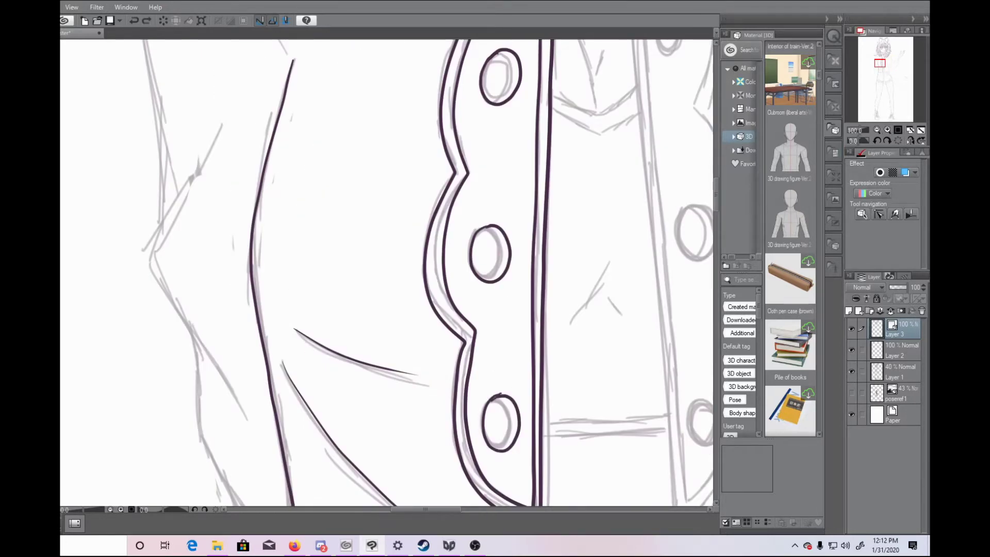
{"action": "left_click_drag", "start_coordinate": [494, 398], "coordinate": [499, 394]}
{"action": "left_click", "coordinate": [875, 131]}
{"action": "left_click", "coordinate": [875, 131]}
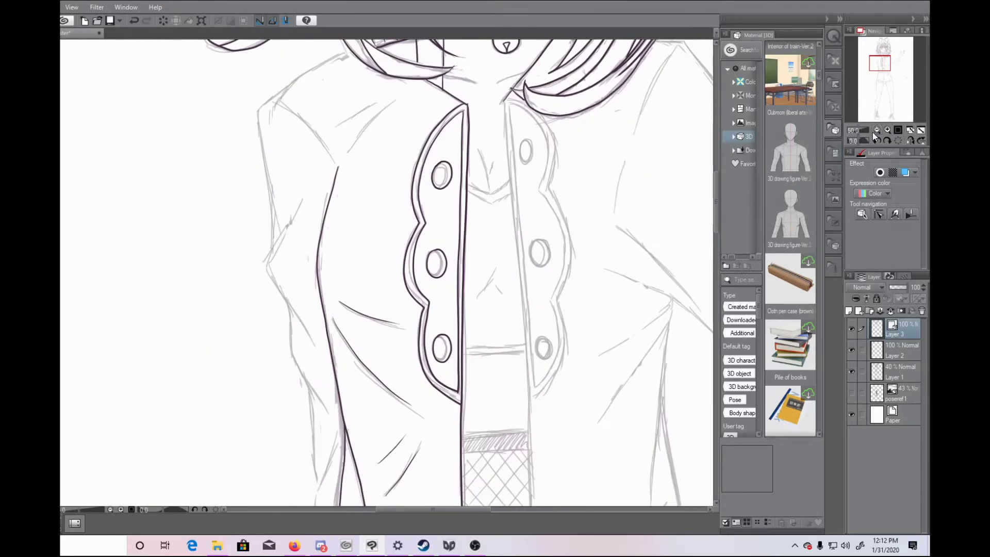
Step: Ink the left sleeve's outer contour from the shoulder down past the elbow, with its shoulder and elbow folds
{"action": "mouse_move", "coordinate": [345, 53]}
{"action": "left_mouse_down"}
{"action": "mouse_move", "coordinate": [274, 106]}
{"action": "mouse_move", "coordinate": [262, 155]}
{"action": "mouse_move", "coordinate": [273, 250]}
{"action": "left_mouse_up"}
{"action": "mouse_move", "coordinate": [304, 197]}
{"action": "left_mouse_down"}
{"action": "mouse_move", "coordinate": [266, 267]}
{"action": "mouse_move", "coordinate": [313, 344]}
{"action": "mouse_move", "coordinate": [297, 366]}
{"action": "mouse_move", "coordinate": [328, 415]}
{"action": "left_mouse_up"}
{"action": "left_click_drag", "start_coordinate": [716, 202], "coordinate": [716, 236]}
{"action": "left_click_drag", "start_coordinate": [309, 127], "coordinate": [319, 231]}
{"action": "mouse_move", "coordinate": [337, 173]}
{"action": "left_mouse_down"}
{"action": "mouse_move", "coordinate": [314, 268]}
{"action": "mouse_move", "coordinate": [327, 267]}
{"action": "mouse_move", "coordinate": [311, 329]}
{"action": "mouse_move", "coordinate": [316, 378]}
{"action": "left_mouse_up"}
Step: Ink the right jacket panel's front opening edge and its scalloped trim
{"action": "left_click_drag", "start_coordinate": [719, 239], "coordinate": [720, 178]}
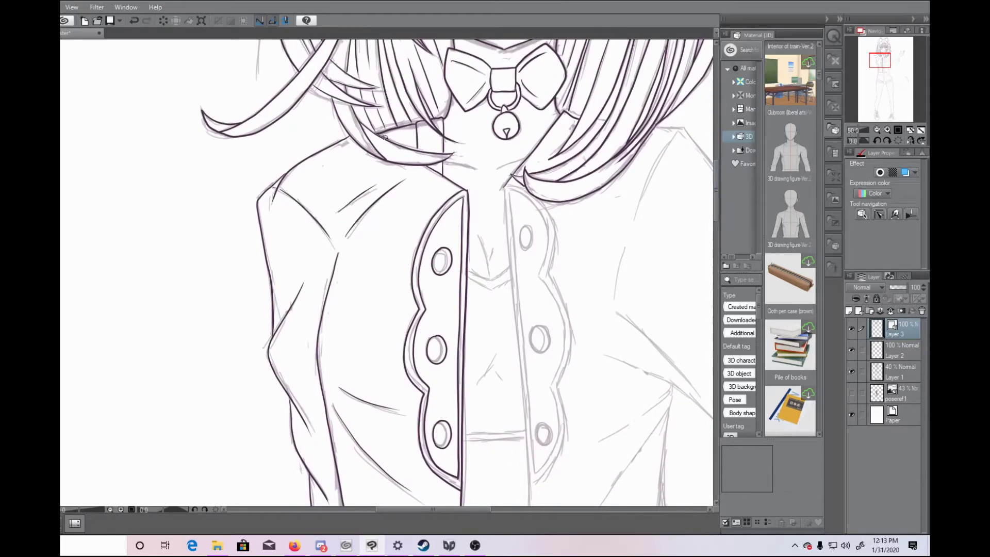
{"action": "left_click", "coordinate": [877, 130]}
{"action": "left_click", "coordinate": [887, 130]}
{"action": "left_click_drag", "start_coordinate": [456, 509], "coordinate": [490, 509]}
{"action": "left_click_drag", "start_coordinate": [718, 200], "coordinate": [723, 202]}
{"action": "left_click_drag", "start_coordinate": [722, 208], "coordinate": [723, 227]}
{"action": "left_click_drag", "start_coordinate": [320, 44], "coordinate": [352, 500]}
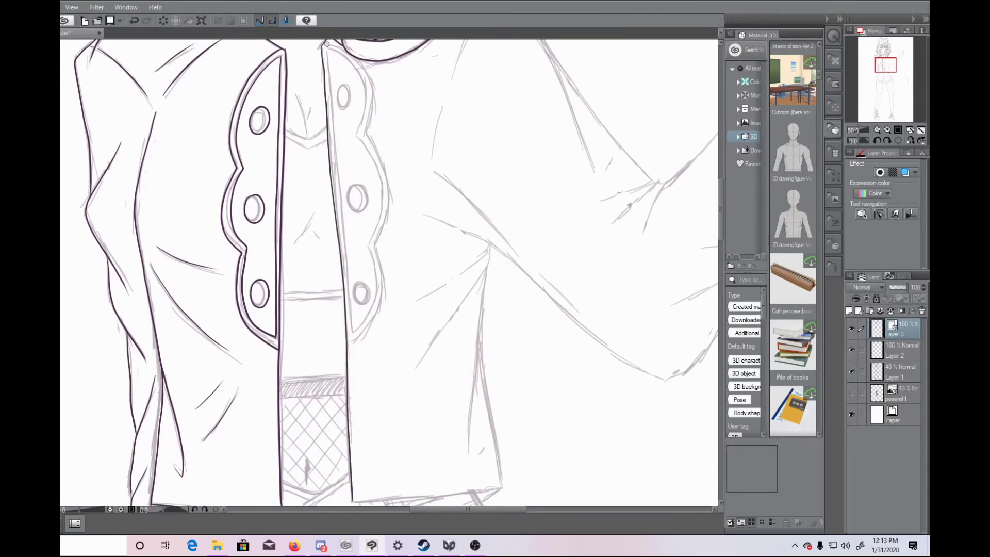
{"action": "mouse_move", "coordinate": [324, 45]}
{"action": "left_mouse_down"}
{"action": "mouse_move", "coordinate": [369, 111]}
{"action": "mouse_move", "coordinate": [381, 299]}
{"action": "mouse_move", "coordinate": [348, 344]}
{"action": "mouse_move", "coordinate": [336, 149]}
{"action": "mouse_move", "coordinate": [356, 330]}
{"action": "mouse_move", "coordinate": [369, 240]}
{"action": "mouse_move", "coordinate": [356, 137]}
{"action": "mouse_move", "coordinate": [365, 102]}
{"action": "mouse_move", "coordinate": [358, 135]}
{"action": "left_mouse_up"}
Step: Ink the three oval buttons on the right jacket panel's scalloped trim
{"action": "mouse_move", "coordinate": [343, 84]}
{"action": "left_mouse_down"}
{"action": "mouse_move", "coordinate": [338, 94]}
{"action": "mouse_move", "coordinate": [344, 84]}
{"action": "left_mouse_up"}
{"action": "left_click_drag", "start_coordinate": [352, 186], "coordinate": [351, 187]}
{"action": "mouse_move", "coordinate": [359, 277]}
{"action": "left_mouse_down"}
{"action": "mouse_move", "coordinate": [358, 300]}
{"action": "mouse_move", "coordinate": [360, 276]}
{"action": "left_mouse_up"}
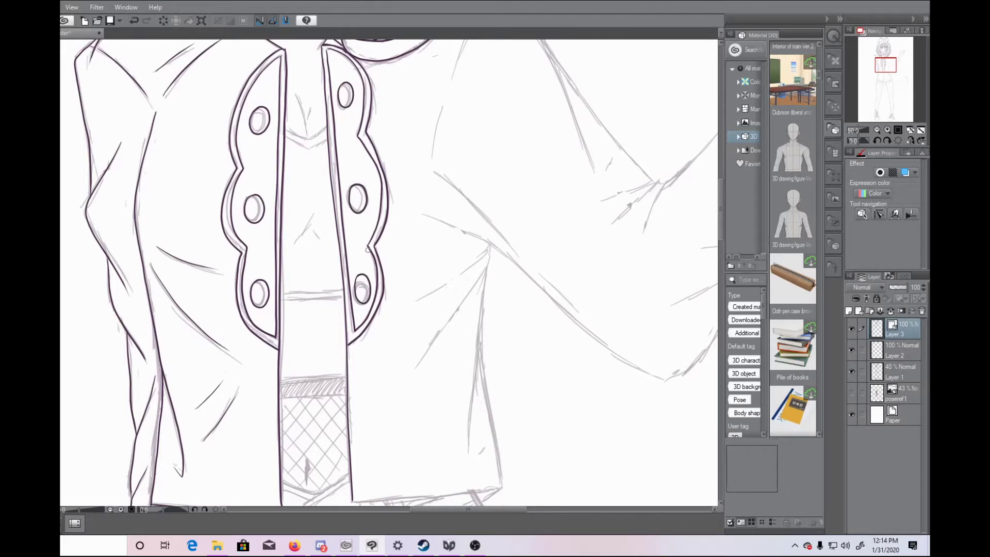
Step: Ink the shirt's V neckline, bottom band and chest crease lines between the jacket panels
{"action": "left_click_drag", "start_coordinate": [299, 146], "coordinate": [326, 135]}
{"action": "left_click_drag", "start_coordinate": [281, 300], "coordinate": [344, 292]}
{"action": "left_click_drag", "start_coordinate": [295, 94], "coordinate": [306, 136]}
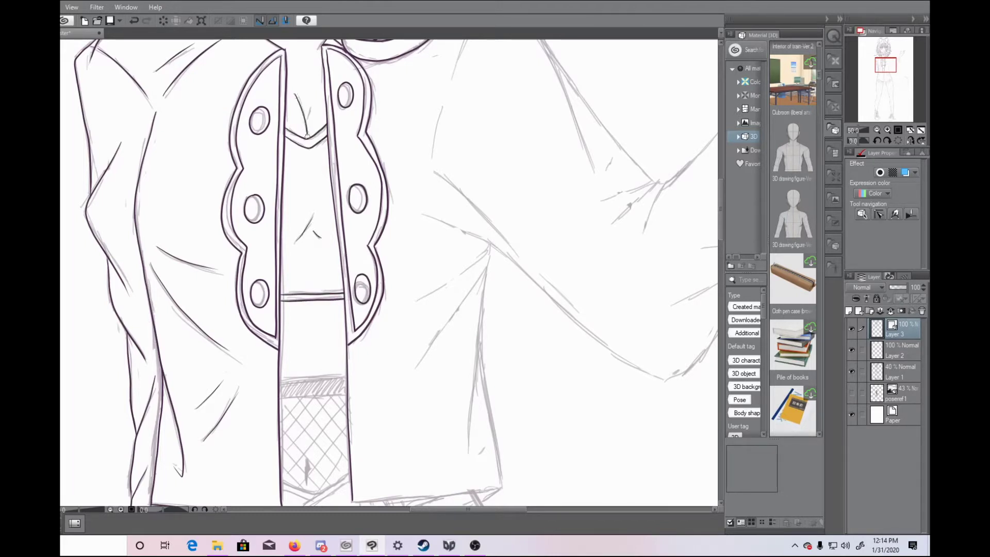
Step: Ink the right jacket panel's bottom hem, side contour and the folds below the armpit
{"action": "scroll", "coordinate": [432, 73], "scroll_direction": "down", "scroll_amount": 5}
{"action": "left_click_drag", "start_coordinate": [353, 329], "coordinate": [500, 315]}
{"action": "mouse_move", "coordinate": [489, 73]}
{"action": "left_mouse_down"}
{"action": "mouse_move", "coordinate": [416, 127]}
{"action": "mouse_move", "coordinate": [419, 194]}
{"action": "left_mouse_up"}
{"action": "left_click_drag", "start_coordinate": [483, 101], "coordinate": [468, 285]}
{"action": "mouse_move", "coordinate": [488, 82]}
{"action": "left_mouse_down"}
{"action": "mouse_move", "coordinate": [479, 164]}
{"action": "mouse_move", "coordinate": [497, 313]}
{"action": "left_mouse_up"}
Step: Ink the raised right sleeve's upper contour from shoulder to inner elbow, with the crease lines at the bend
{"action": "left_click_drag", "start_coordinate": [722, 254], "coordinate": [721, 222]}
{"action": "left_click_drag", "start_coordinate": [468, 510], "coordinate": [520, 509]}
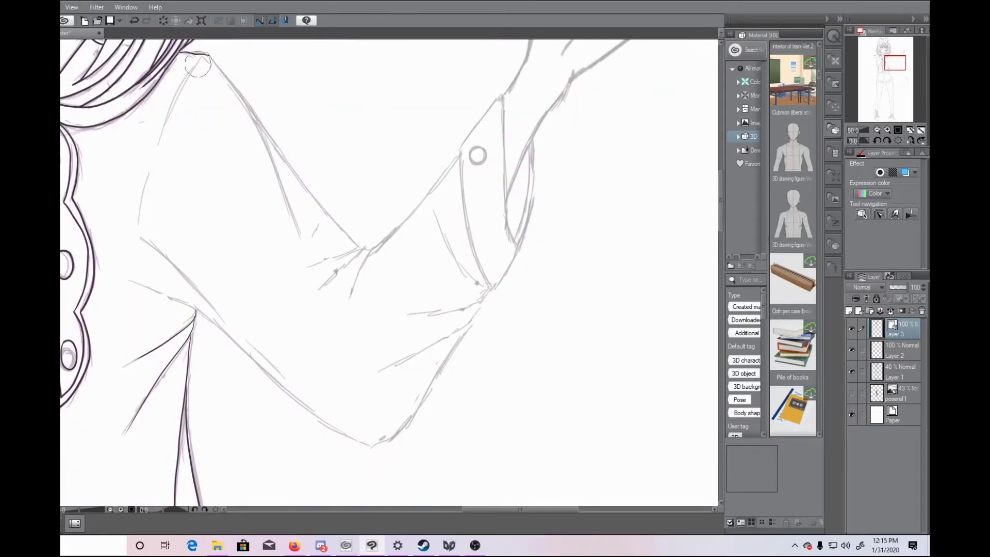
{"action": "mouse_move", "coordinate": [209, 55]}
{"action": "left_mouse_down"}
{"action": "mouse_move", "coordinate": [237, 90]}
{"action": "mouse_move", "coordinate": [303, 247]}
{"action": "left_mouse_up"}
{"action": "left_click_drag", "start_coordinate": [254, 116], "coordinate": [358, 248]}
{"action": "left_click_drag", "start_coordinate": [363, 247], "coordinate": [320, 290]}
{"action": "left_click_drag", "start_coordinate": [370, 251], "coordinate": [347, 298]}
Step: Ink the raised forearm's upper sleeve edge and the cuff around the wrist
{"action": "mouse_move", "coordinate": [370, 251]}
{"action": "left_mouse_down"}
{"action": "mouse_move", "coordinate": [490, 106]}
{"action": "mouse_move", "coordinate": [506, 102]}
{"action": "mouse_move", "coordinate": [516, 246]}
{"action": "left_mouse_up"}
{"action": "mouse_move", "coordinate": [534, 142]}
{"action": "left_mouse_down"}
{"action": "mouse_move", "coordinate": [520, 230]}
{"action": "mouse_move", "coordinate": [492, 288]}
{"action": "left_mouse_up"}
{"action": "key", "text": "ctrl+z"}
{"action": "key", "text": "ctrl+z"}
{"action": "mouse_move", "coordinate": [460, 151]}
{"action": "left_mouse_down"}
{"action": "mouse_move", "coordinate": [491, 288]}
{"action": "mouse_move", "coordinate": [517, 244]}
{"action": "mouse_move", "coordinate": [519, 172]}
{"action": "left_mouse_up"}
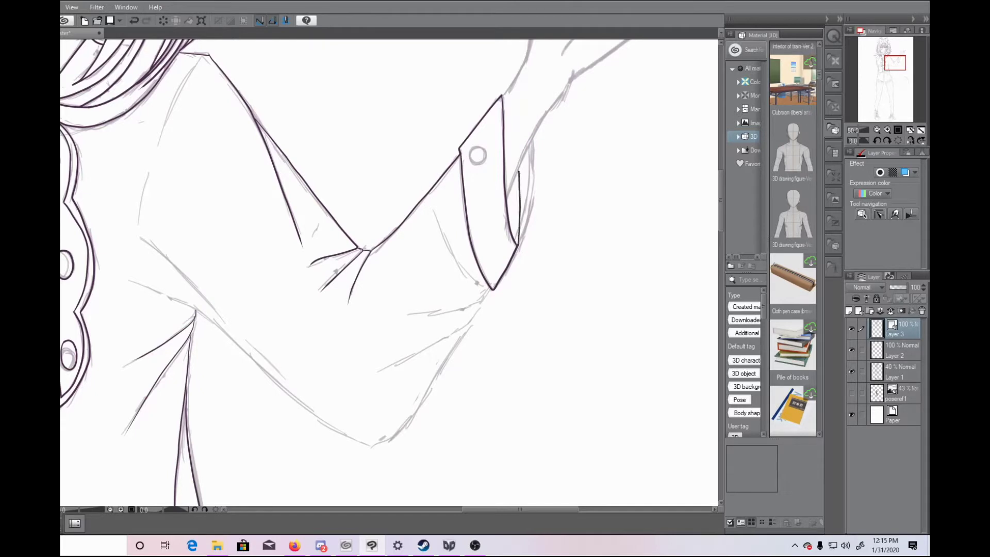
Step: Ink the raised sleeve's lower contour around the elbow and the folds near the cuff, armpit and shoulder
{"action": "mouse_move", "coordinate": [434, 208]}
{"action": "left_mouse_down"}
{"action": "mouse_move", "coordinate": [487, 290]}
{"action": "mouse_move", "coordinate": [408, 314]}
{"action": "left_mouse_up"}
{"action": "left_click_drag", "start_coordinate": [480, 303], "coordinate": [387, 372]}
{"action": "mouse_move", "coordinate": [128, 282]}
{"action": "left_mouse_down"}
{"action": "mouse_move", "coordinate": [394, 436]}
{"action": "mouse_move", "coordinate": [469, 323]}
{"action": "left_mouse_up"}
{"action": "left_click_drag", "start_coordinate": [150, 245], "coordinate": [221, 315]}
{"action": "left_click_drag", "start_coordinate": [241, 335], "coordinate": [286, 378]}
{"action": "left_click_drag", "start_coordinate": [150, 170], "coordinate": [136, 227]}
{"action": "left_click_drag", "start_coordinate": [200, 64], "coordinate": [159, 144]}
Step: Ink the upper and lower edges of the fishnet's waistband between the jacket panels
{"action": "left_click_drag", "start_coordinate": [520, 510], "coordinate": [458, 509]}
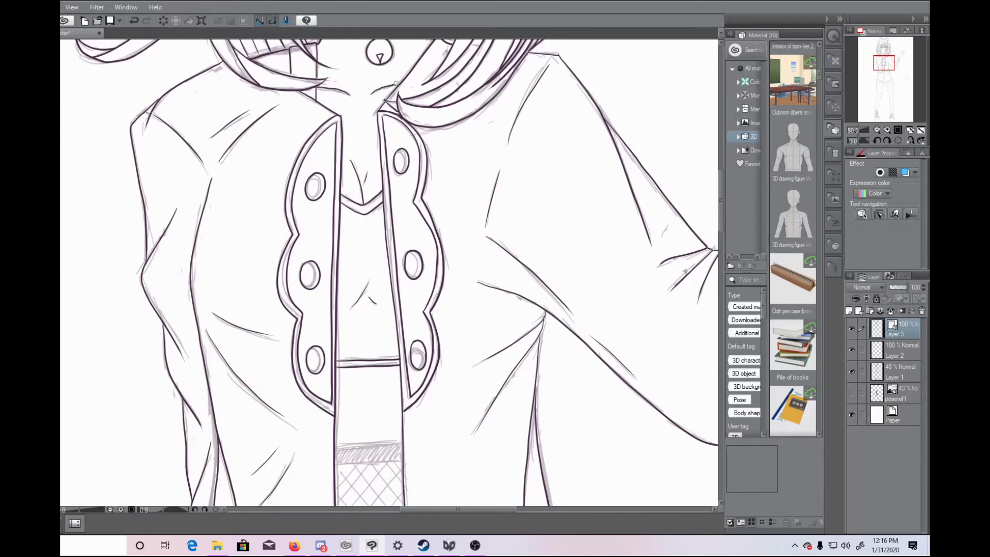
{"action": "mouse_move", "coordinate": [721, 192]}
{"action": "left_mouse_down"}
{"action": "mouse_move", "coordinate": [721, 154]}
{"action": "mouse_move", "coordinate": [731, 226]}
{"action": "left_mouse_up"}
{"action": "left_click_drag", "start_coordinate": [336, 206], "coordinate": [403, 201]}
{"action": "left_click_drag", "start_coordinate": [335, 222], "coordinate": [403, 220]}
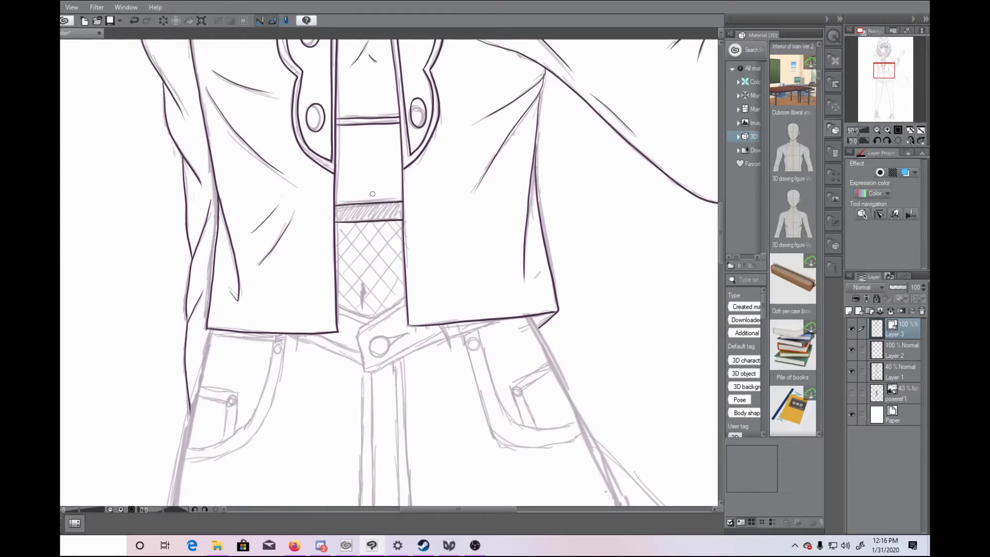
Step: Ink the shorts' waistband with its overlapping flap, round button and belt loop
{"action": "mouse_move", "coordinate": [404, 304]}
{"action": "left_mouse_down"}
{"action": "mouse_move", "coordinate": [363, 370]}
{"action": "mouse_move", "coordinate": [445, 338]}
{"action": "mouse_move", "coordinate": [450, 351]}
{"action": "left_mouse_up"}
{"action": "left_click_drag", "start_coordinate": [458, 324], "coordinate": [463, 334]}
{"action": "key", "text": "ctrl+z"}
{"action": "left_click_drag", "start_coordinate": [286, 333], "coordinate": [364, 359]}
{"action": "left_click_drag", "start_coordinate": [338, 310], "coordinate": [355, 319]}
{"action": "left_click_drag", "start_coordinate": [367, 368], "coordinate": [447, 327]}
{"action": "left_click_drag", "start_coordinate": [380, 336], "coordinate": [382, 337]}
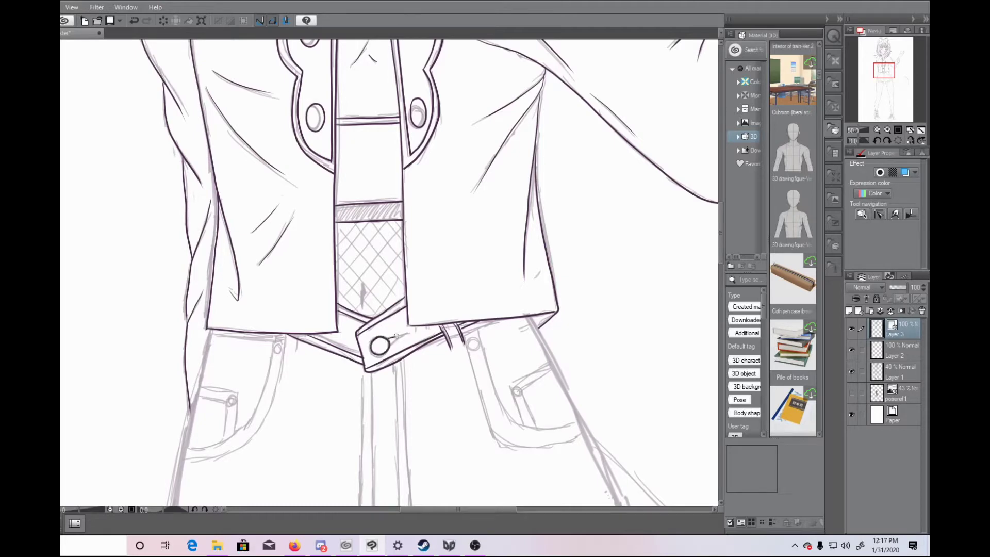
Step: Ink the shorts' outer side contours, both leg hems and the crotch line
{"action": "scroll", "coordinate": [725, 242], "scroll_direction": "down", "scroll_amount": 5}
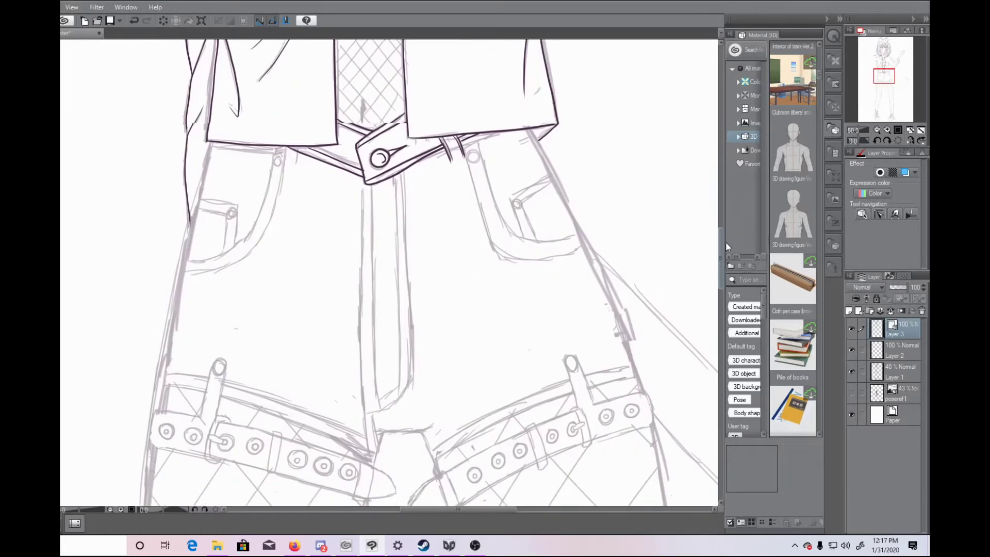
{"action": "mouse_move", "coordinate": [210, 132]}
{"action": "left_mouse_down"}
{"action": "mouse_move", "coordinate": [161, 360]}
{"action": "mouse_move", "coordinate": [375, 442]}
{"action": "left_mouse_up"}
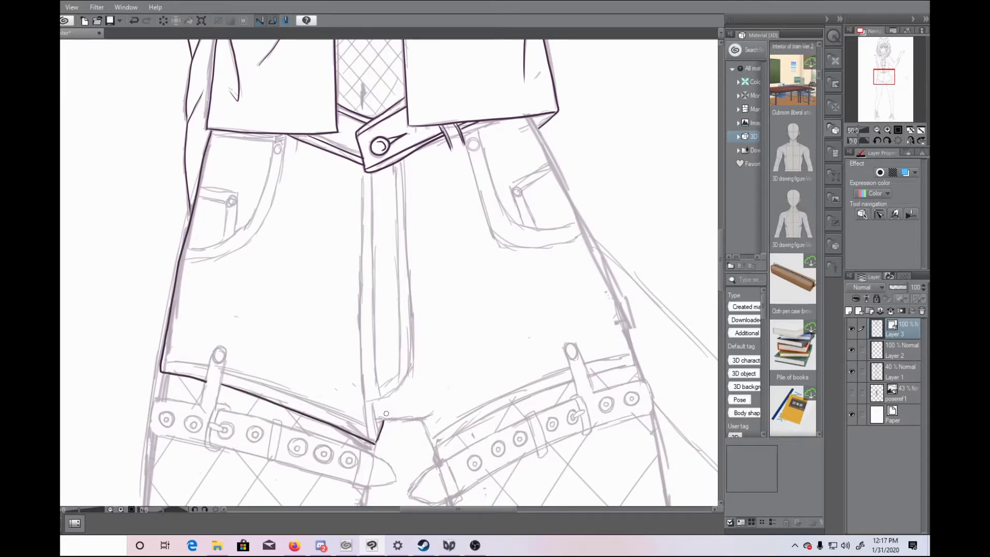
{"action": "mouse_move", "coordinate": [435, 448]}
{"action": "left_mouse_down"}
{"action": "mouse_move", "coordinate": [575, 381]}
{"action": "mouse_move", "coordinate": [637, 365]}
{"action": "left_mouse_up"}
{"action": "left_click_drag", "start_coordinate": [547, 147], "coordinate": [638, 365]}
Step: Ink the left thigh belt's outline with its hanging strap, keeper loops and pointed tip
{"action": "mouse_move", "coordinate": [201, 405]}
{"action": "left_mouse_down"}
{"action": "mouse_move", "coordinate": [224, 356]}
{"action": "mouse_move", "coordinate": [217, 408]}
{"action": "mouse_move", "coordinate": [150, 412]}
{"action": "mouse_move", "coordinate": [204, 444]}
{"action": "mouse_move", "coordinate": [257, 458]}
{"action": "mouse_move", "coordinate": [274, 424]}
{"action": "left_mouse_up"}
{"action": "left_click_drag", "start_coordinate": [276, 460], "coordinate": [354, 483]}
{"action": "left_click_drag", "start_coordinate": [282, 423], "coordinate": [371, 453]}
{"action": "left_click_drag", "start_coordinate": [367, 486], "coordinate": [375, 456]}
Step: Ink the left thigh belt's buckle with its prong and the first eyelet at the outer end
{"action": "left_click_drag", "start_coordinate": [163, 425], "coordinate": [192, 422]}
{"action": "key", "text": "ctrl+z"}
{"action": "left_click_drag", "start_coordinate": [218, 429], "coordinate": [206, 431]}
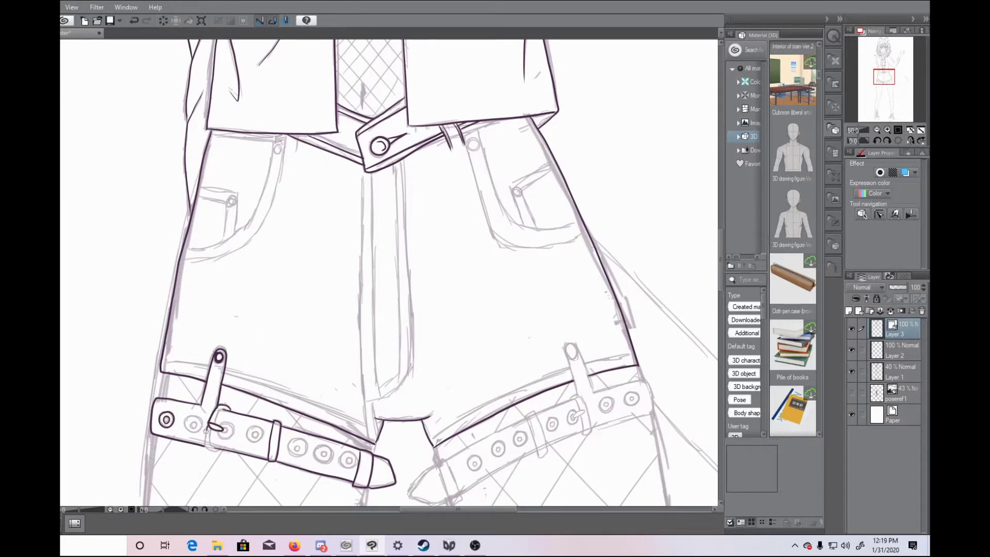
{"action": "left_click_drag", "start_coordinate": [231, 439], "coordinate": [218, 423]}
{"action": "key", "text": "ctrl+z"}
Step: Copy the left thigh belt's first eyelet, place the copy on the second eyelet position and merge it into Layer 3
{"action": "left_click_drag", "start_coordinate": [164, 410], "coordinate": [194, 423]}
{"action": "left_click", "coordinate": [5, 8]}
{"action": "left_click", "coordinate": [77, 63]}
{"action": "left_click", "coordinate": [208, 448]}
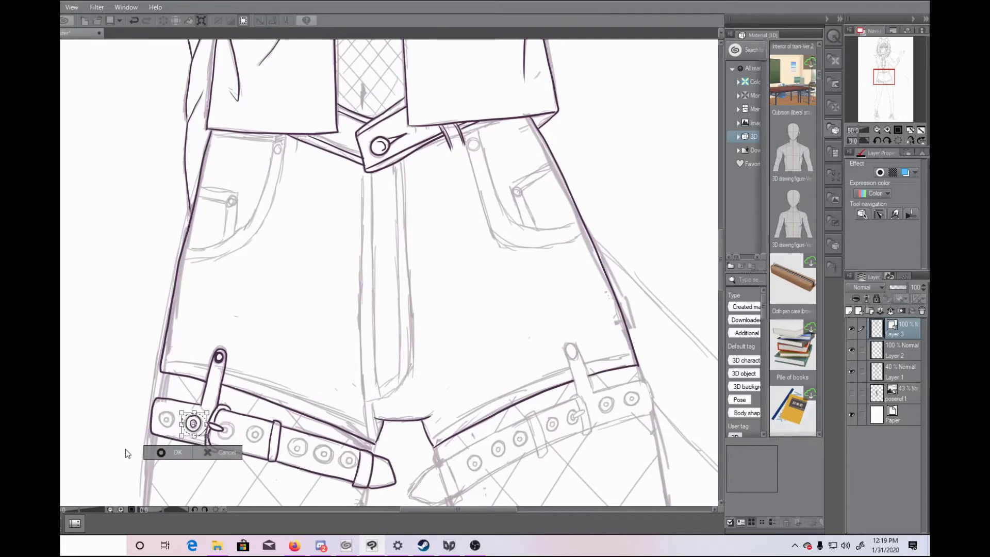
{"action": "left_click", "coordinate": [173, 452]}
{"action": "key", "text": "ctrl+v"}
{"action": "left_click", "coordinate": [7, 8]}
{"action": "left_click", "coordinate": [115, 231]}
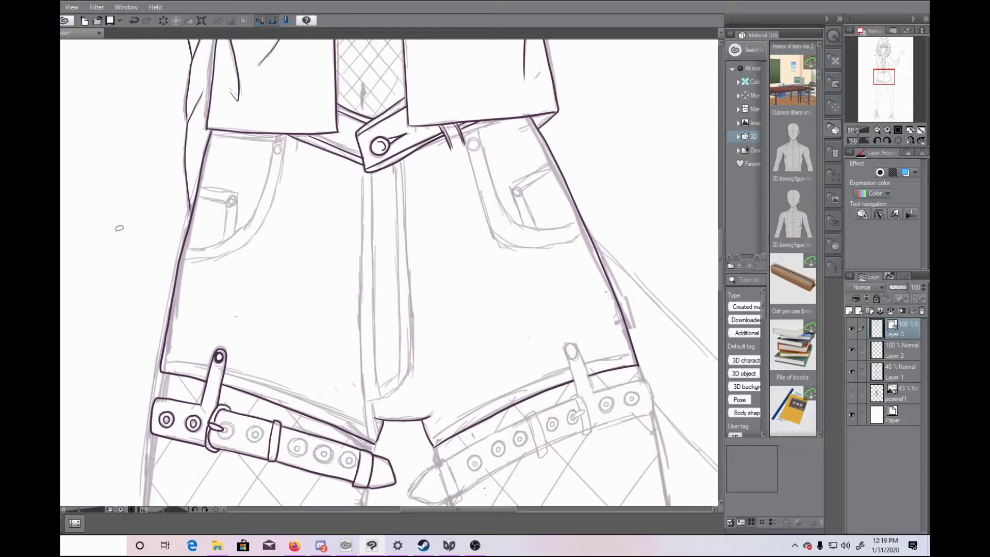
Step: Place another eyelet copy at the left belt's buckle prong and merge it into the line art layer
{"action": "left_click_drag", "start_coordinate": [188, 412], "coordinate": [223, 429]}
{"action": "key", "text": "ctrl+t"}
{"action": "left_click", "coordinate": [190, 460]}
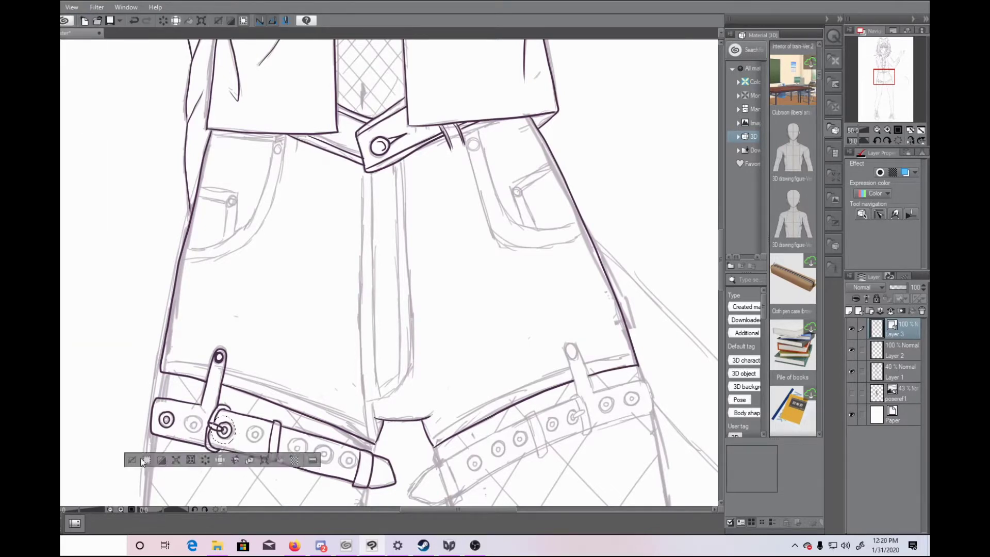
{"action": "key", "text": "ctrl+d"}
{"action": "key", "text": "ctrl+v"}
{"action": "left_click", "coordinate": [20, 8]}
{"action": "left_click", "coordinate": [84, 230]}
Step: Place an eyelet copy between the left belt's buckle and middle keeper loop, and merge it into the line art layer
{"action": "left_click_drag", "start_coordinate": [163, 409], "coordinate": [264, 434]}
{"action": "left_click", "coordinate": [1, 7]}
{"action": "left_click", "coordinate": [77, 62]}
{"action": "left_click", "coordinate": [196, 451]}
{"action": "left_click", "coordinate": [222, 464]}
{"action": "key", "text": "ctrl+d"}
{"action": "key", "text": "ctrl+v"}
{"action": "left_click", "coordinate": [19, 7]}
{"action": "left_click", "coordinate": [84, 230]}
{"action": "key", "text": "ctrl+e"}
Step: Place an eyelet copy just past the left belt's middle keeper loop and merge it down
{"action": "key", "text": "ctrl+t"}
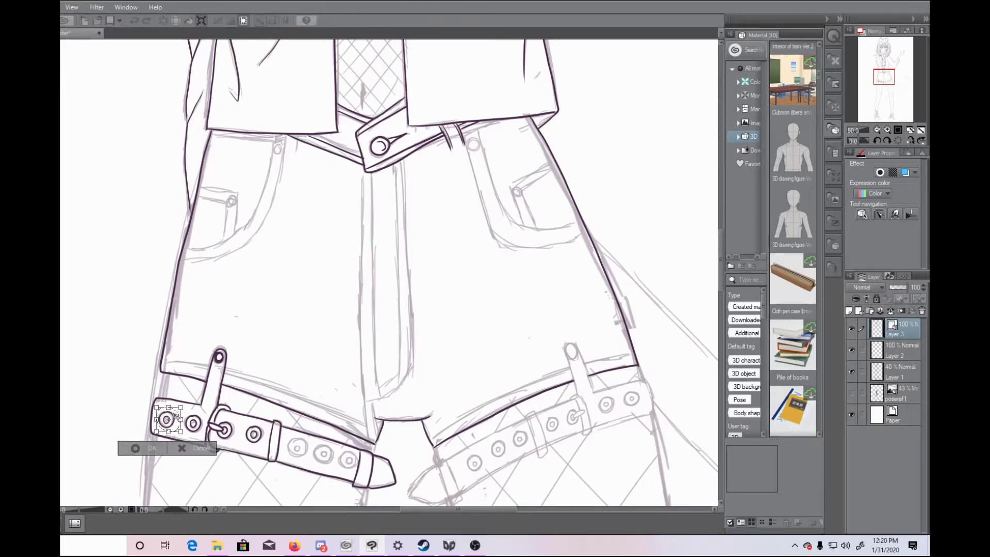
{"action": "left_click_drag", "start_coordinate": [177, 416], "coordinate": [308, 443]}
{"action": "left_click", "coordinate": [274, 476]}
{"action": "key", "text": "ctrl+d"}
{"action": "key", "text": "ctrl+v"}
{"action": "left_click", "coordinate": [20, 7]}
{"action": "key", "text": "Escape"}
{"action": "key", "text": "ctrl+e"}
Step: Place an eyelet copy at the center of the left belt's three-hole section and merge it down
{"action": "key", "text": "ctrl+t"}
{"action": "left_click", "coordinate": [207, 447]}
{"action": "left_click_drag", "start_coordinate": [173, 417], "coordinate": [329, 452]}
{"action": "left_click", "coordinate": [291, 483]}
{"action": "key", "text": "ctrl+d"}
{"action": "left_click", "coordinate": [2, 7]}
{"action": "left_click", "coordinate": [61, 75]}
{"action": "left_click", "coordinate": [20, 8]}
{"action": "left_click", "coordinate": [97, 218]}
Step: Place an eyelet copy on the left belt's last hole beside the tip's keeper loop and merge it down
{"action": "key", "text": "ctrl+t"}
{"action": "left_click_drag", "start_coordinate": [176, 417], "coordinate": [356, 459]}
{"action": "key", "text": "Return"}
{"action": "key", "text": "ctrl+v"}
{"action": "left_click", "coordinate": [19, 7]}
{"action": "left_click", "coordinate": [144, 214]}
Step: Ink the right thigh belt's two keeper loops and its buckle frame
{"action": "left_click", "coordinate": [876, 129]}
{"action": "left_click", "coordinate": [876, 130]}
{"action": "left_click", "coordinate": [877, 129]}
{"action": "left_click", "coordinate": [887, 130]}
{"action": "left_click", "coordinate": [887, 129]}
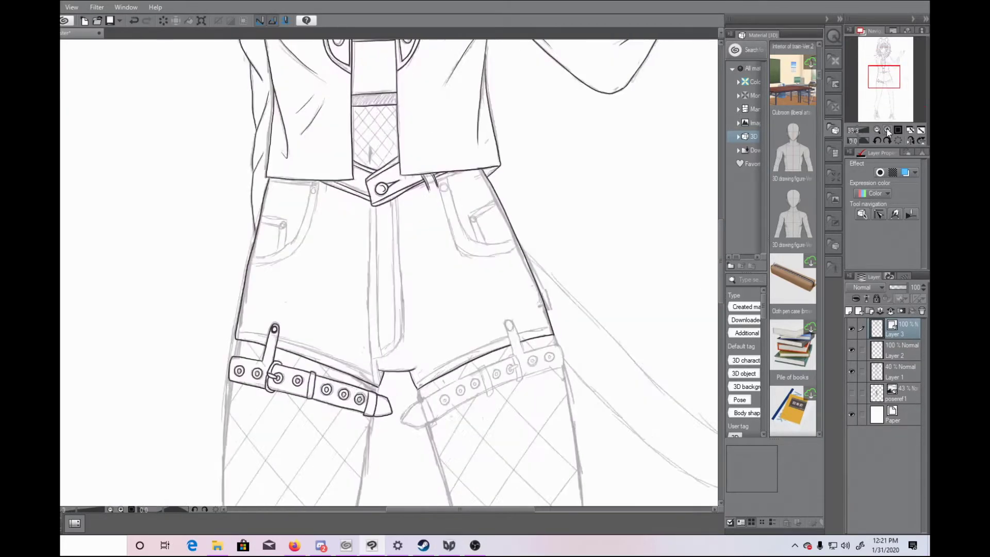
{"action": "left_click", "coordinate": [886, 130]}
{"action": "left_click_drag", "start_coordinate": [721, 241], "coordinate": [721, 259]}
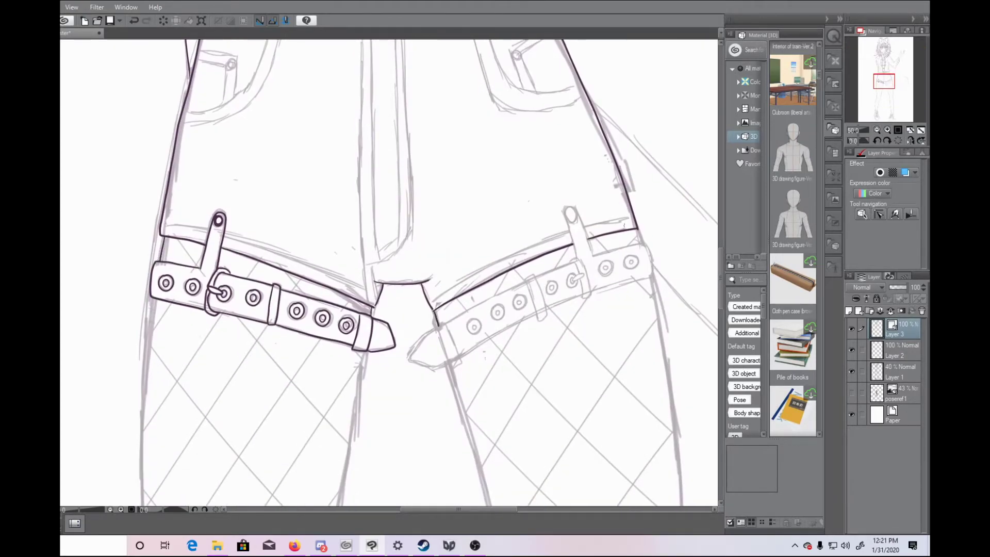
{"action": "mouse_move", "coordinate": [441, 322]}
{"action": "left_mouse_down"}
{"action": "mouse_move", "coordinate": [451, 367]}
{"action": "mouse_move", "coordinate": [443, 323]}
{"action": "left_mouse_up"}
{"action": "mouse_move", "coordinate": [526, 278]}
{"action": "left_mouse_down"}
{"action": "mouse_move", "coordinate": [545, 315]}
{"action": "mouse_move", "coordinate": [527, 278]}
{"action": "left_mouse_up"}
{"action": "left_click_drag", "start_coordinate": [579, 298], "coordinate": [585, 268]}
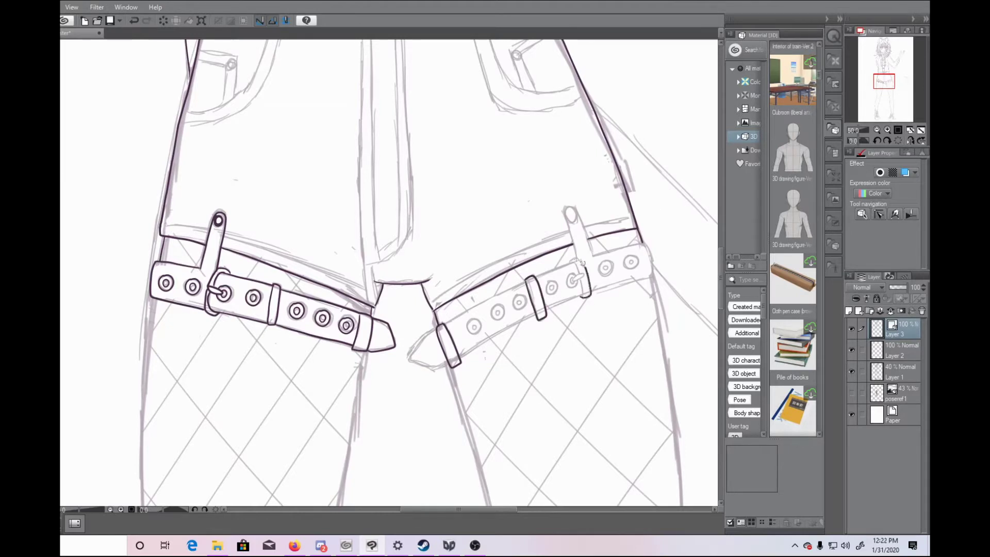
Step: Flip the canvas view horizontally and ink the unfinished thigh belt's outline, hanging strap and pointed tip
{"action": "mouse_move", "coordinate": [578, 254]}
{"action": "left_mouse_down"}
{"action": "mouse_move", "coordinate": [577, 209]}
{"action": "mouse_move", "coordinate": [593, 255]}
{"action": "mouse_move", "coordinate": [653, 268]}
{"action": "mouse_move", "coordinate": [652, 276]}
{"action": "left_mouse_up"}
{"action": "left_click", "coordinate": [911, 141]}
{"action": "left_click_drag", "start_coordinate": [119, 276], "coordinate": [294, 343]}
{"action": "left_click_drag", "start_coordinate": [338, 368], "coordinate": [335, 327]}
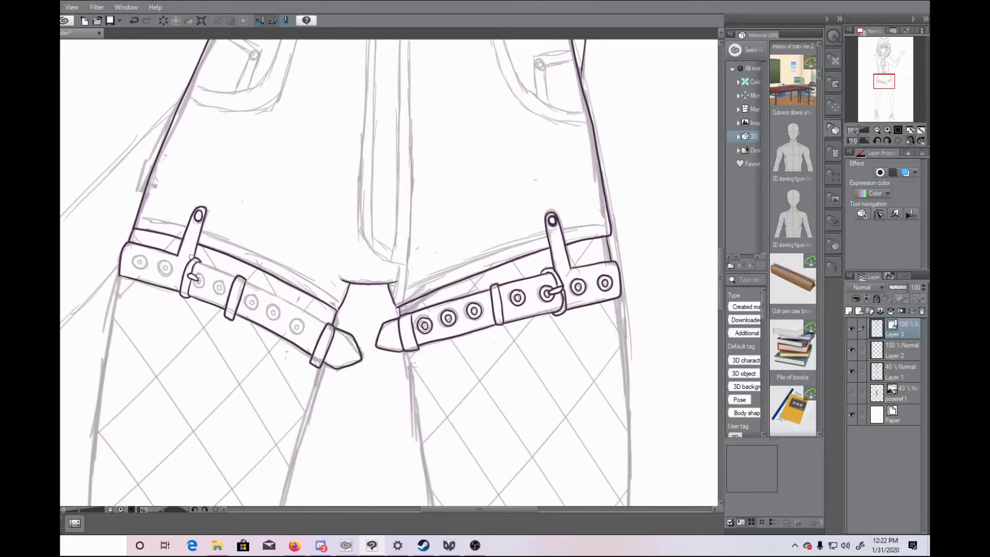
{"action": "left_click_drag", "start_coordinate": [248, 281], "coordinate": [328, 324]}
Step: Copy a finished eyelet from the inked belt and place it at the outer end of the other thigh belt
{"action": "mouse_move", "coordinate": [600, 272]}
{"action": "left_mouse_down"}
{"action": "mouse_move", "coordinate": [612, 273]}
{"action": "mouse_move", "coordinate": [153, 262]}
{"action": "left_mouse_up"}
{"action": "left_click", "coordinate": [644, 314]}
{"action": "left_click", "coordinate": [107, 292]}
{"action": "left_click", "coordinate": [42, 292]}
{"action": "left_click", "coordinate": [5, 7]}
{"action": "left_click", "coordinate": [72, 73]}
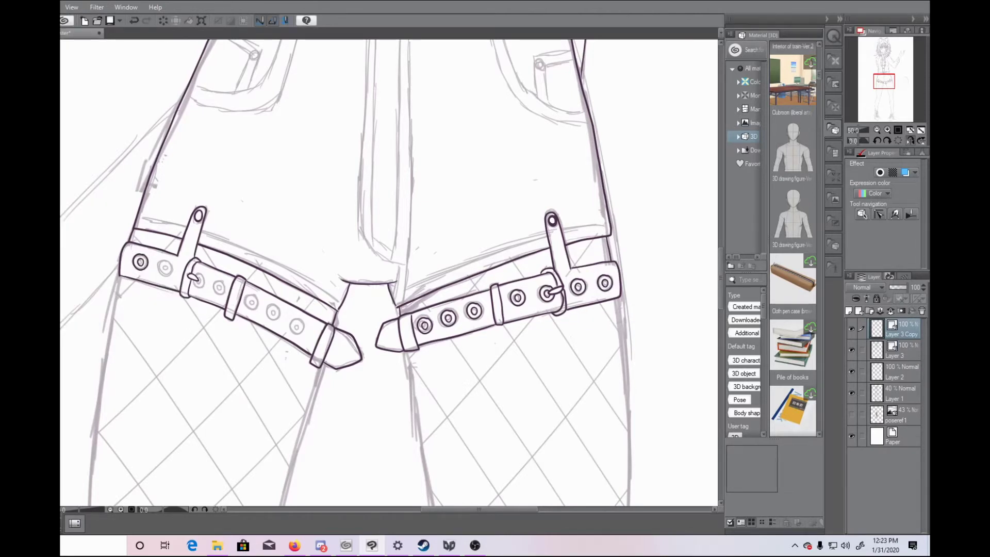
Step: Merge the placed eyelet down, add a copy on the belt's second hole beside the hanging strap, and merge that as well
{"action": "left_click", "coordinate": [21, 7]}
{"action": "left_click", "coordinate": [74, 227]}
{"action": "mouse_move", "coordinate": [146, 250]}
{"action": "left_mouse_down"}
{"action": "mouse_move", "coordinate": [135, 251]}
{"action": "mouse_move", "coordinate": [165, 267]}
{"action": "left_mouse_up"}
{"action": "left_click", "coordinate": [193, 291]}
{"action": "left_click", "coordinate": [133, 298]}
{"action": "left_click", "coordinate": [86, 297]}
{"action": "left_click", "coordinate": [4, 8]}
{"action": "left_click", "coordinate": [73, 75]}
{"action": "left_click", "coordinate": [21, 7]}
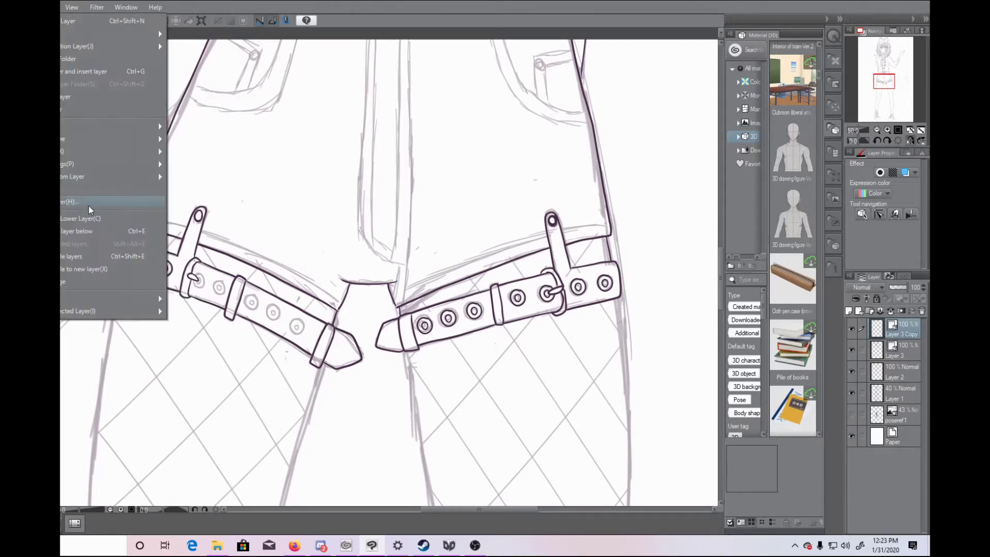
{"action": "left_click", "coordinate": [83, 228]}
Step: Place an eyelet copy on the hole under the belt's buckle prong and merge it into the line art
{"action": "mouse_move", "coordinate": [145, 251]}
{"action": "left_mouse_down"}
{"action": "mouse_move", "coordinate": [136, 251]}
{"action": "mouse_move", "coordinate": [196, 279]}
{"action": "left_mouse_up"}
{"action": "key", "text": "ctrl+t"}
{"action": "key", "text": "Return"}
{"action": "key", "text": "ctrl+v"}
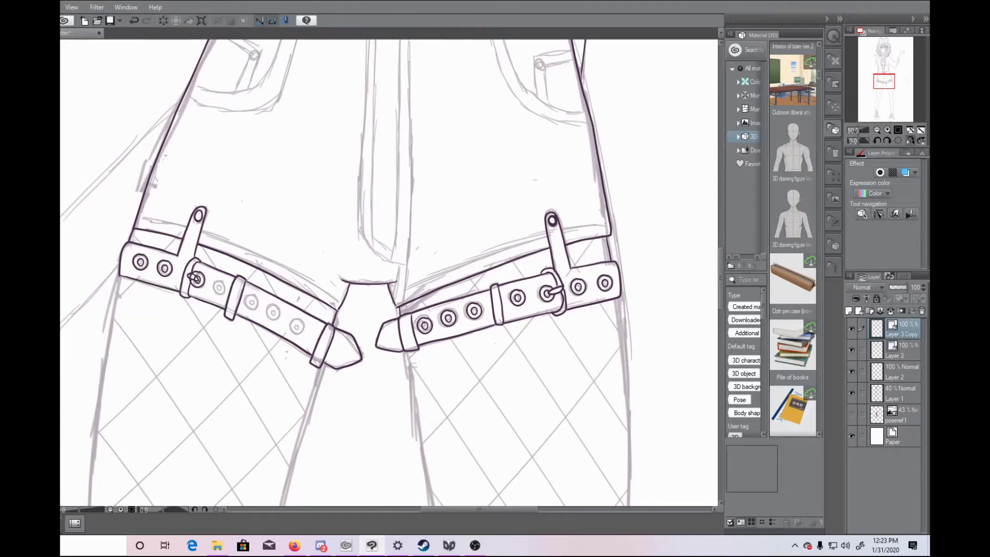
{"action": "left_click", "coordinate": [83, 231]}
Step: Place an eyelet copy on the hole between the buckle and the middle keeper loop and merge it down
{"action": "left_click_drag", "start_coordinate": [130, 255], "coordinate": [221, 288]}
{"action": "left_click", "coordinate": [192, 292]}
{"action": "left_click", "coordinate": [205, 316]}
{"action": "left_click", "coordinate": [10, 7]}
{"action": "left_click", "coordinate": [62, 61]}
{"action": "left_click", "coordinate": [10, 7]}
{"action": "left_click", "coordinate": [73, 229]}
{"action": "key", "text": "ctrl+e"}
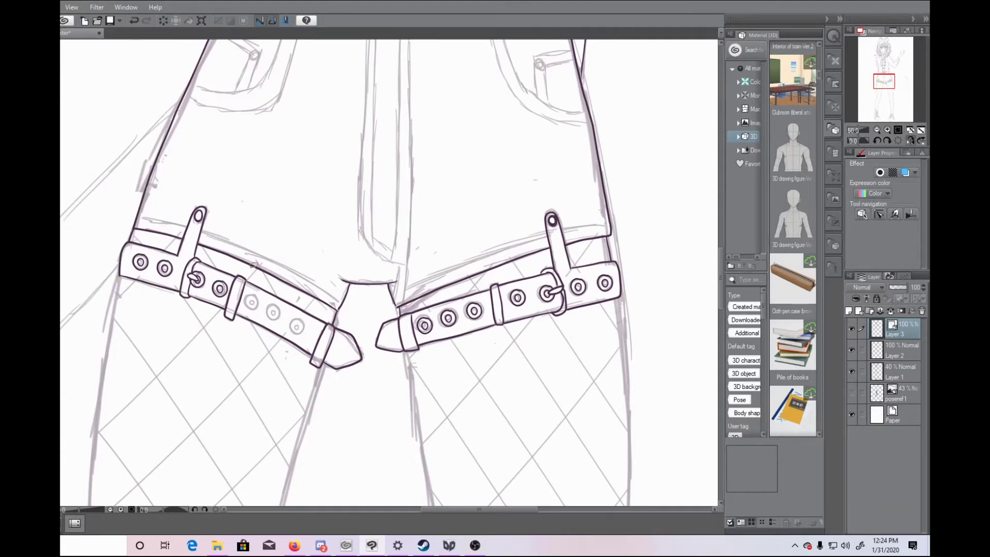
Step: Place an eyelet copy on the first hole past the middle keeper loop and merge it down
{"action": "left_click_drag", "start_coordinate": [136, 251], "coordinate": [256, 304]}
{"action": "left_click", "coordinate": [10, 7]}
{"action": "left_click", "coordinate": [62, 61]}
{"action": "left_click", "coordinate": [193, 292]}
{"action": "left_click", "coordinate": [221, 332]}
{"action": "key", "text": "ctrl+v"}
{"action": "left_click", "coordinate": [17, 8]}
{"action": "left_click", "coordinate": [130, 261]}
Step: Place an eyelet copy on the middle of the three holes between the keeper loops and merge it down
{"action": "left_click_drag", "start_coordinate": [135, 251], "coordinate": [273, 313]}
{"action": "left_click", "coordinate": [11, 7]}
{"action": "left_click", "coordinate": [62, 60]}
{"action": "left_click", "coordinate": [193, 291]}
{"action": "left_click", "coordinate": [240, 343]}
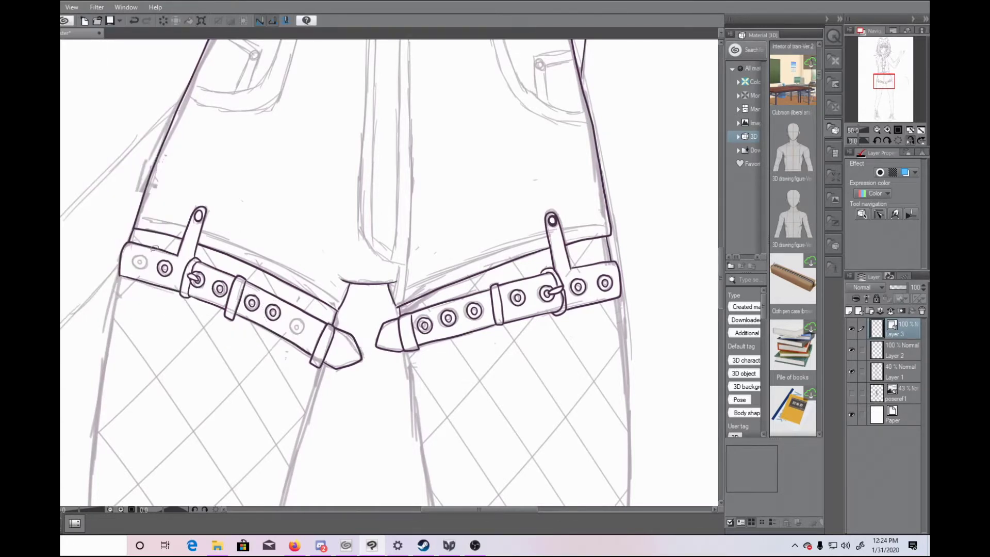
{"action": "key", "text": "ctrl+v"}
{"action": "key", "text": "ctrl+e"}
Step: Place an eyelet copy on the last hole beside the belt tip's keeper loop and merge it down
{"action": "left_click_drag", "start_coordinate": [130, 251], "coordinate": [303, 323]}
{"action": "left_click", "coordinate": [193, 290]}
{"action": "left_click", "coordinate": [264, 356]}
{"action": "left_click", "coordinate": [208, 353]}
{"action": "left_click", "coordinate": [10, 7]}
{"action": "left_click", "coordinate": [64, 70]}
{"action": "left_click", "coordinate": [10, 7]}
{"action": "left_click", "coordinate": [890, 311]}
Step: Flip the canvas view back and ink the inner front edges of the open jacket
{"action": "left_click", "coordinate": [911, 141]}
{"action": "left_click", "coordinate": [876, 130]}
{"action": "left_click", "coordinate": [876, 130]}
{"action": "left_click_drag", "start_coordinate": [720, 276], "coordinate": [729, 211]}
{"action": "left_click", "coordinate": [886, 130]}
{"action": "left_click_drag", "start_coordinate": [339, 196], "coordinate": [338, 325]}
{"action": "left_click_drag", "start_coordinate": [397, 202], "coordinate": [403, 316]}
Step: Ink the top button on the jacket's left scalloped trim and place a copy on the middle button sketch
{"action": "left_click", "coordinate": [887, 130]}
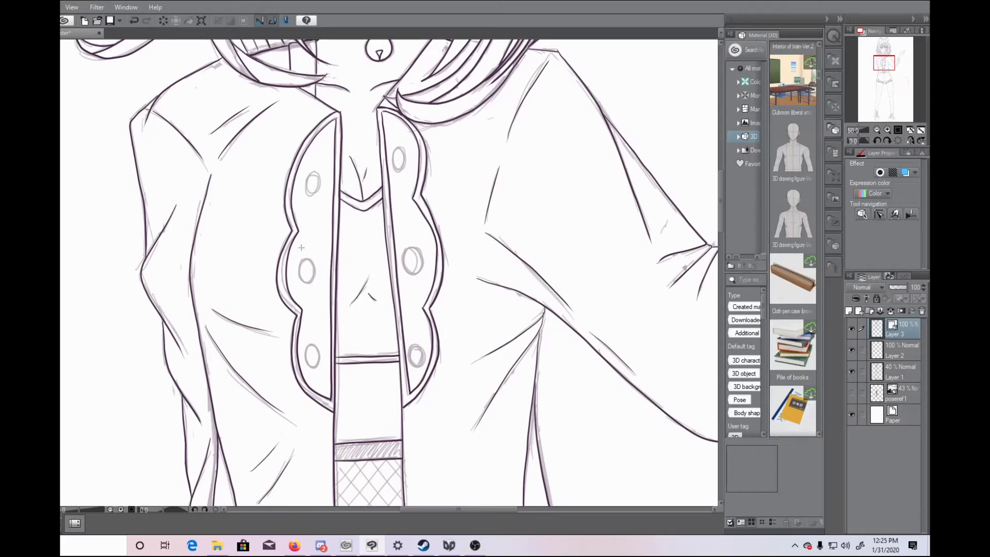
{"action": "mouse_move", "coordinate": [311, 173]}
{"action": "left_mouse_down"}
{"action": "mouse_move", "coordinate": [320, 182]}
{"action": "mouse_move", "coordinate": [308, 192]}
{"action": "mouse_move", "coordinate": [320, 186]}
{"action": "left_mouse_up"}
{"action": "mouse_move", "coordinate": [308, 175]}
{"action": "left_mouse_down"}
{"action": "mouse_move", "coordinate": [320, 187]}
{"action": "mouse_move", "coordinate": [305, 167]}
{"action": "mouse_move", "coordinate": [312, 274]}
{"action": "left_mouse_up"}
{"action": "left_click", "coordinate": [355, 216]}
{"action": "left_click", "coordinate": [283, 307]}
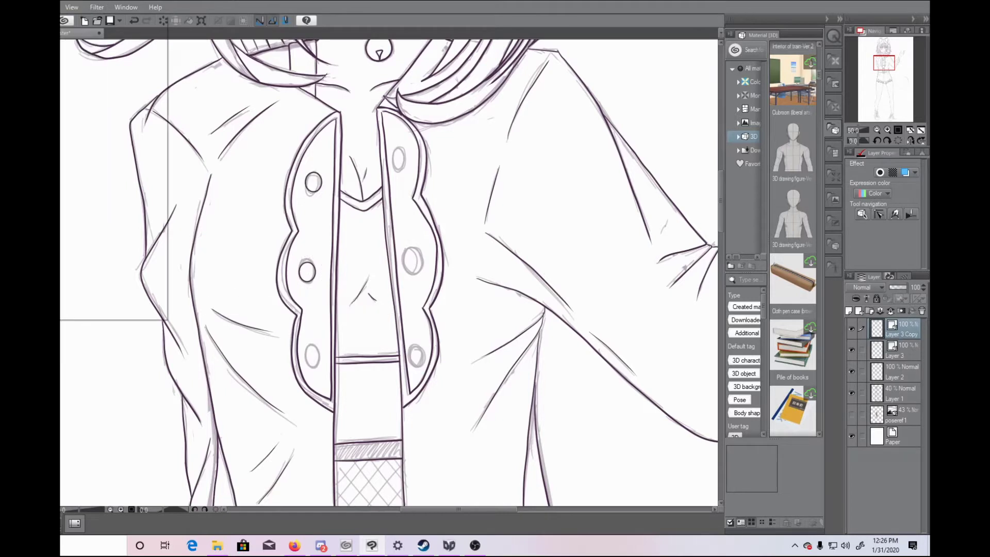
Step: Place a button copy at the bottom of the left scalloped trim and merge it into the line art
{"action": "left_click_drag", "start_coordinate": [301, 257], "coordinate": [312, 357]}
{"action": "key", "text": "ctrl+c"}
{"action": "left_click", "coordinate": [350, 304]}
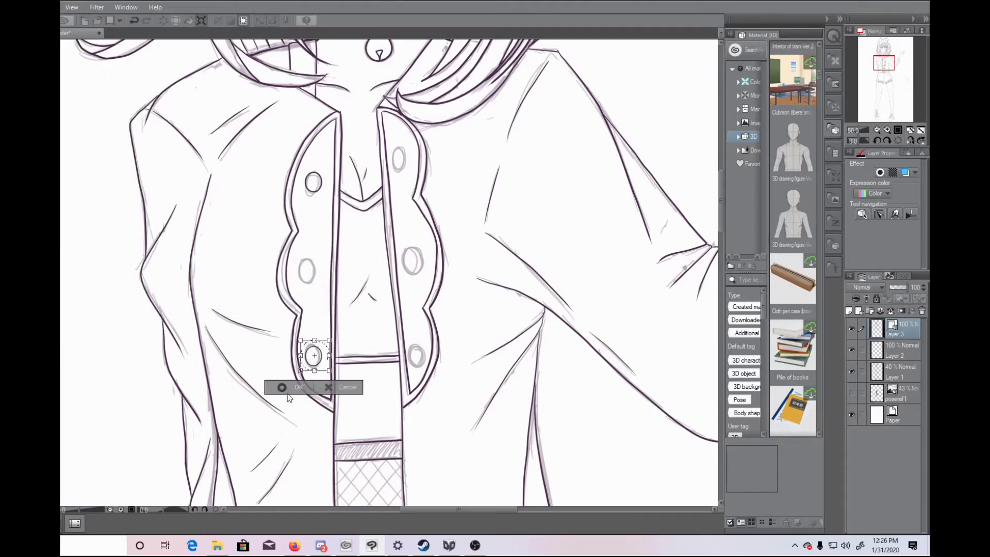
{"action": "left_click", "coordinate": [282, 387]}
{"action": "left_click", "coordinate": [178, 264]}
{"action": "key", "text": "ctrl+v"}
{"action": "left_click", "coordinate": [9, 7]}
{"action": "left_click", "coordinate": [83, 233]}
Step: Copy a button onto the top position of the right scalloped trim and merge it down
{"action": "left_click_drag", "start_coordinate": [324, 175], "coordinate": [399, 160]}
{"action": "key", "text": "ctrl+c"}
{"action": "left_click", "coordinate": [353, 215]}
{"action": "left_click", "coordinate": [367, 195]}
{"action": "left_click", "coordinate": [248, 175]}
{"action": "key", "text": "ctrl+v"}
{"action": "left_click", "coordinate": [9, 7]}
{"action": "left_click", "coordinate": [93, 232]}
Step: Place a button copy at the middle of the right scalloped trim and merge it down
{"action": "left_click_drag", "start_coordinate": [405, 145], "coordinate": [419, 256]}
{"action": "key", "text": "ctrl+c"}
{"action": "left_click", "coordinate": [441, 195]}
{"action": "left_click", "coordinate": [397, 292]}
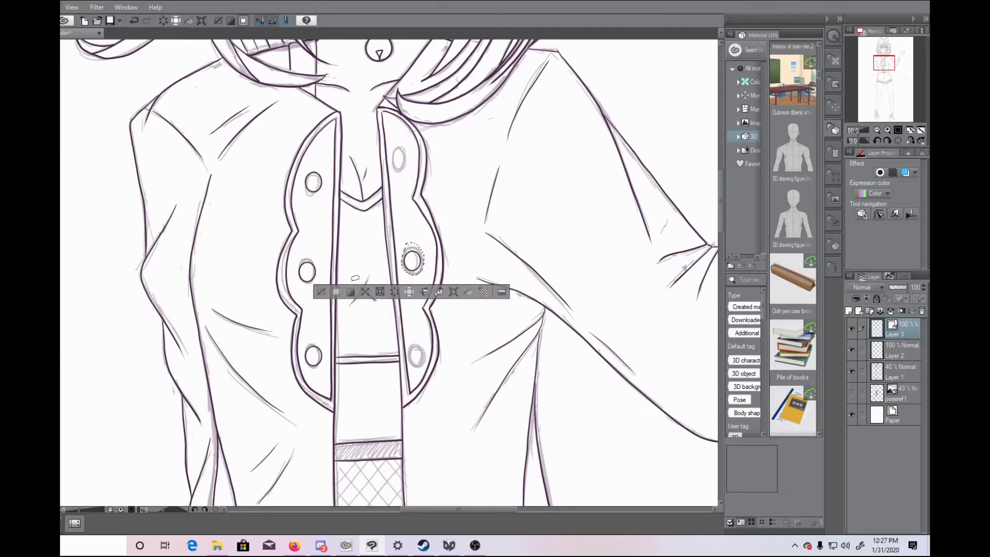
{"action": "left_click", "coordinate": [321, 293]}
{"action": "key", "text": "ctrl+v"}
{"action": "left_click", "coordinate": [17, 7]}
{"action": "left_click", "coordinate": [69, 220]}
Step: Place a button copy at the bottom of the right scalloped trim and merge it down
{"action": "mouse_move", "coordinate": [396, 149]}
{"action": "left_mouse_down"}
{"action": "mouse_move", "coordinate": [394, 168]}
{"action": "mouse_move", "coordinate": [399, 148]}
{"action": "mouse_move", "coordinate": [410, 169]}
{"action": "mouse_move", "coordinate": [409, 158]}
{"action": "left_mouse_up"}
{"action": "left_click", "coordinate": [442, 190]}
{"action": "left_click", "coordinate": [382, 190]}
{"action": "left_click", "coordinate": [307, 191]}
{"action": "left_click_drag", "start_coordinate": [407, 247], "coordinate": [420, 350]}
{"action": "left_click", "coordinate": [455, 294]}
{"action": "left_click", "coordinate": [388, 385]}
{"action": "left_click", "coordinate": [330, 382]}
{"action": "key", "text": "ctrl+v"}
{"action": "left_click", "coordinate": [20, 7]}
{"action": "left_click", "coordinate": [123, 221]}
Step: Undo the last stroke and ink the round button on the raised sleeve's cuff
{"action": "left_click", "coordinate": [854, 130]}
{"action": "left_click_drag", "start_coordinate": [721, 212], "coordinate": [728, 202]}
{"action": "left_click", "coordinate": [857, 131]}
{"action": "left_click_drag", "start_coordinate": [469, 510], "coordinate": [556, 512]}
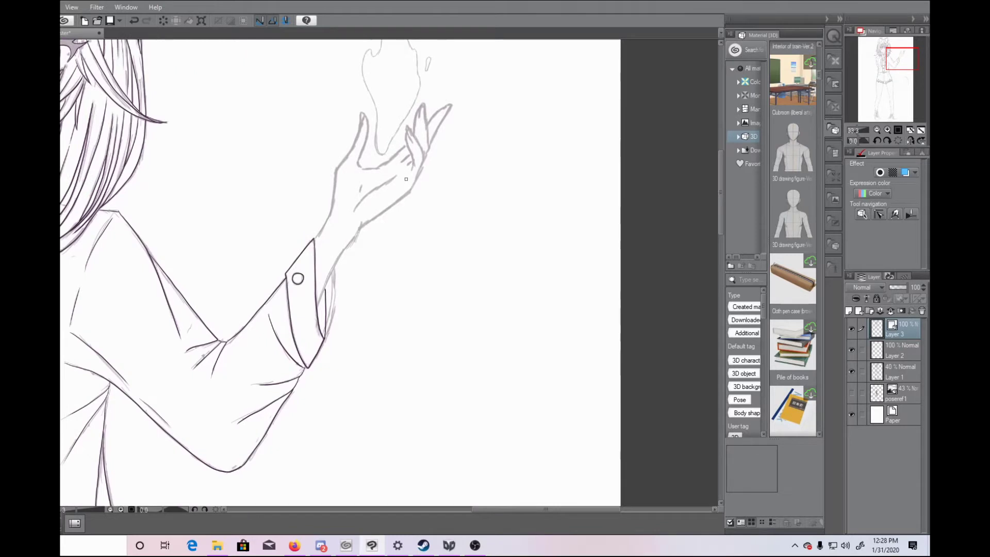
{"action": "key", "text": "ctrl+z"}
{"action": "mouse_move", "coordinate": [292, 274]}
{"action": "left_mouse_down"}
{"action": "mouse_move", "coordinate": [302, 283]}
{"action": "mouse_move", "coordinate": [296, 275]}
{"action": "left_mouse_up"}
Step: Ink the raised hand's wrist, palm, thumb and fingers
{"action": "mouse_move", "coordinate": [331, 210]}
{"action": "left_mouse_down"}
{"action": "mouse_move", "coordinate": [361, 116]}
{"action": "mouse_move", "coordinate": [369, 167]}
{"action": "mouse_move", "coordinate": [405, 146]}
{"action": "left_mouse_up"}
{"action": "mouse_move", "coordinate": [315, 306]}
{"action": "left_mouse_down"}
{"action": "mouse_move", "coordinate": [360, 225]}
{"action": "mouse_move", "coordinate": [405, 194]}
{"action": "mouse_move", "coordinate": [427, 158]}
{"action": "left_mouse_up"}
{"action": "mouse_move", "coordinate": [407, 126]}
{"action": "left_mouse_down"}
{"action": "mouse_move", "coordinate": [425, 161]}
{"action": "mouse_move", "coordinate": [409, 138]}
{"action": "mouse_move", "coordinate": [412, 164]}
{"action": "mouse_move", "coordinate": [409, 153]}
{"action": "mouse_move", "coordinate": [416, 113]}
{"action": "mouse_move", "coordinate": [428, 148]}
{"action": "mouse_move", "coordinate": [427, 124]}
{"action": "mouse_move", "coordinate": [445, 108]}
{"action": "mouse_move", "coordinate": [438, 126]}
{"action": "mouse_move", "coordinate": [451, 105]}
{"action": "left_mouse_up"}
{"action": "key", "text": "ctrl+z"}
Step: Ink the flame floating above the raised palm along with its small loose sparks
{"action": "scroll", "coordinate": [475, 126], "scroll_direction": "up", "scroll_amount": 5}
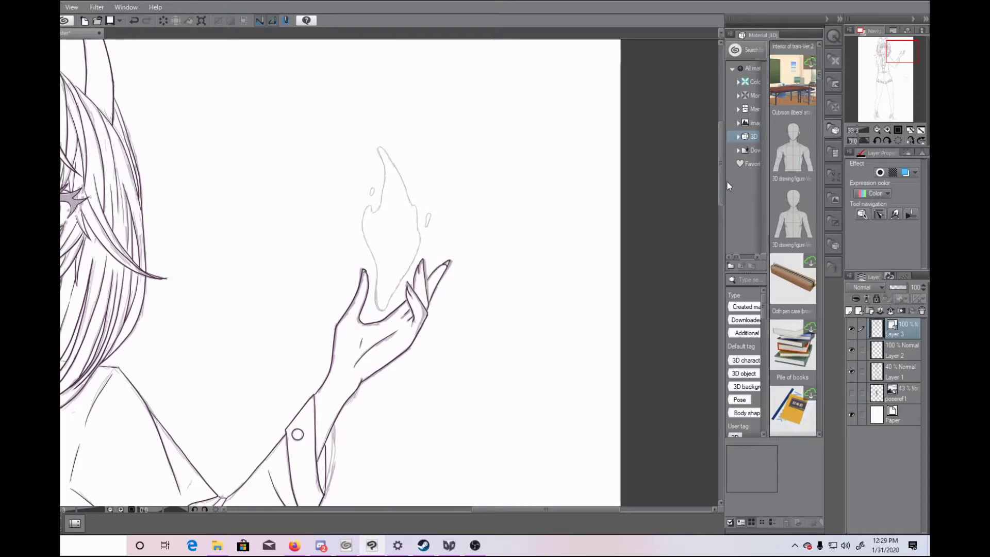
{"action": "mouse_move", "coordinate": [379, 146]}
{"action": "left_mouse_down"}
{"action": "mouse_move", "coordinate": [417, 214]}
{"action": "mouse_move", "coordinate": [417, 251]}
{"action": "mouse_move", "coordinate": [390, 300]}
{"action": "mouse_move", "coordinate": [374, 288]}
{"action": "mouse_move", "coordinate": [369, 246]}
{"action": "mouse_move", "coordinate": [384, 172]}
{"action": "left_mouse_up"}
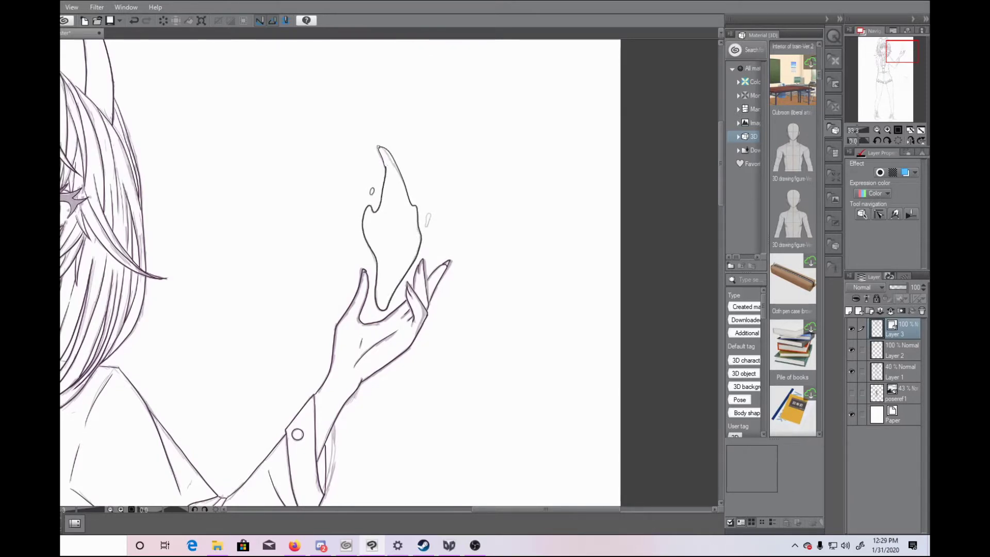
{"action": "left_click", "coordinate": [887, 130]}
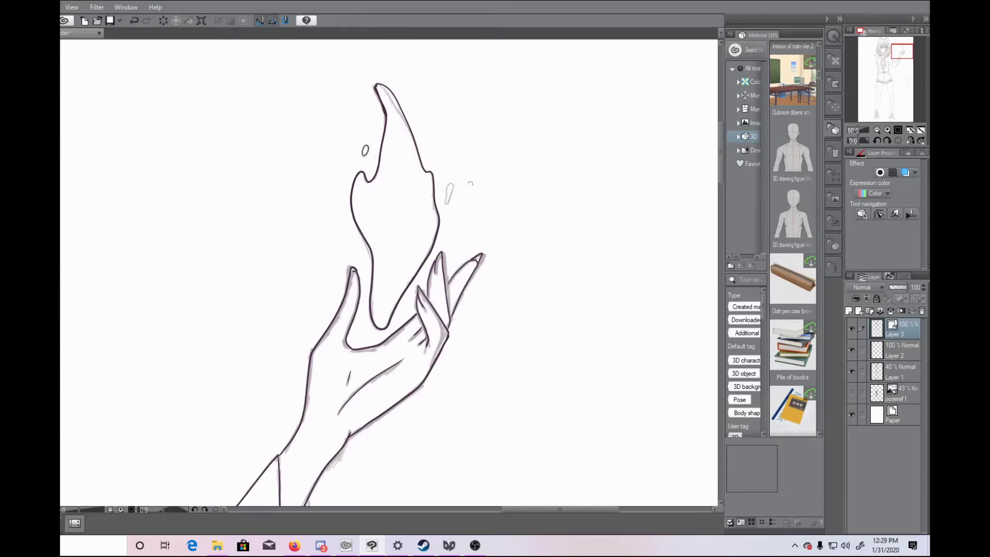
{"action": "left_click", "coordinate": [876, 130]}
{"action": "left_click", "coordinate": [876, 130]}
{"action": "left_click", "coordinate": [876, 130]}
{"action": "left_click", "coordinate": [876, 129]}
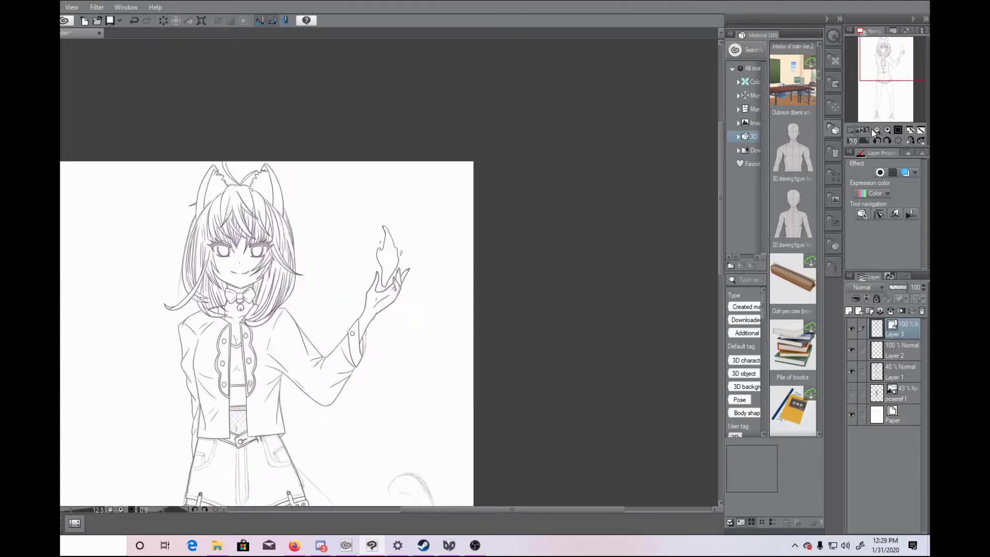
Step: Ink the shorts' left front pocket with its double curved edge, small inner pocket and rivets
{"action": "left_click_drag", "start_coordinate": [720, 218], "coordinate": [720, 254]}
{"action": "left_click_drag", "start_coordinate": [545, 510], "coordinate": [494, 507]}
{"action": "left_click", "coordinate": [887, 129]}
{"action": "left_click", "coordinate": [886, 130]}
{"action": "left_click", "coordinate": [887, 129]}
{"action": "left_click", "coordinate": [887, 130]}
{"action": "left_click_drag", "start_coordinate": [721, 232], "coordinate": [732, 280]}
{"action": "mouse_move", "coordinate": [175, 237]}
{"action": "left_mouse_down"}
{"action": "mouse_move", "coordinate": [257, 165]}
{"action": "mouse_move", "coordinate": [264, 131]}
{"action": "left_mouse_up"}
{"action": "left_click_drag", "start_coordinate": [203, 122], "coordinate": [264, 131]}
{"action": "mouse_move", "coordinate": [277, 123]}
{"action": "left_mouse_down"}
{"action": "mouse_move", "coordinate": [267, 177]}
{"action": "mouse_move", "coordinate": [218, 241]}
{"action": "left_mouse_up"}
{"action": "mouse_move", "coordinate": [189, 182]}
{"action": "left_mouse_down"}
{"action": "mouse_move", "coordinate": [216, 192]}
{"action": "mouse_move", "coordinate": [216, 228]}
{"action": "left_mouse_up"}
{"action": "mouse_move", "coordinate": [190, 175]}
{"action": "left_mouse_down"}
{"action": "mouse_move", "coordinate": [213, 178]}
{"action": "mouse_move", "coordinate": [228, 220]}
{"action": "left_mouse_up"}
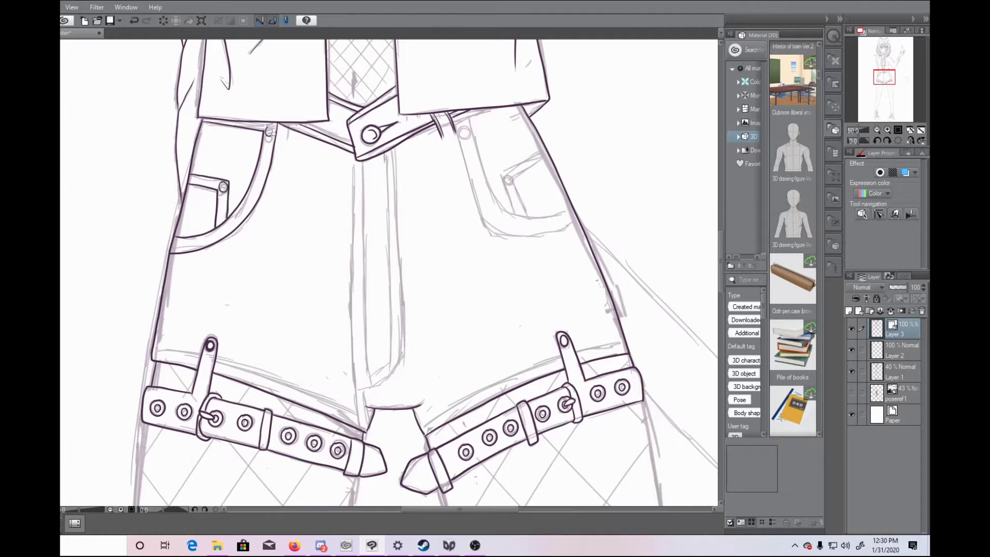
Step: Ink the shorts' right front pocket edges, its inner pocket and the rivets
{"action": "mouse_move", "coordinate": [465, 169]}
{"action": "left_mouse_down"}
{"action": "mouse_move", "coordinate": [486, 227]}
{"action": "mouse_move", "coordinate": [535, 234]}
{"action": "mouse_move", "coordinate": [571, 216]}
{"action": "left_mouse_up"}
{"action": "mouse_move", "coordinate": [466, 115]}
{"action": "left_mouse_down"}
{"action": "mouse_move", "coordinate": [504, 209]}
{"action": "mouse_move", "coordinate": [568, 212]}
{"action": "mouse_move", "coordinate": [502, 173]}
{"action": "mouse_move", "coordinate": [545, 149]}
{"action": "mouse_move", "coordinate": [518, 194]}
{"action": "left_mouse_up"}
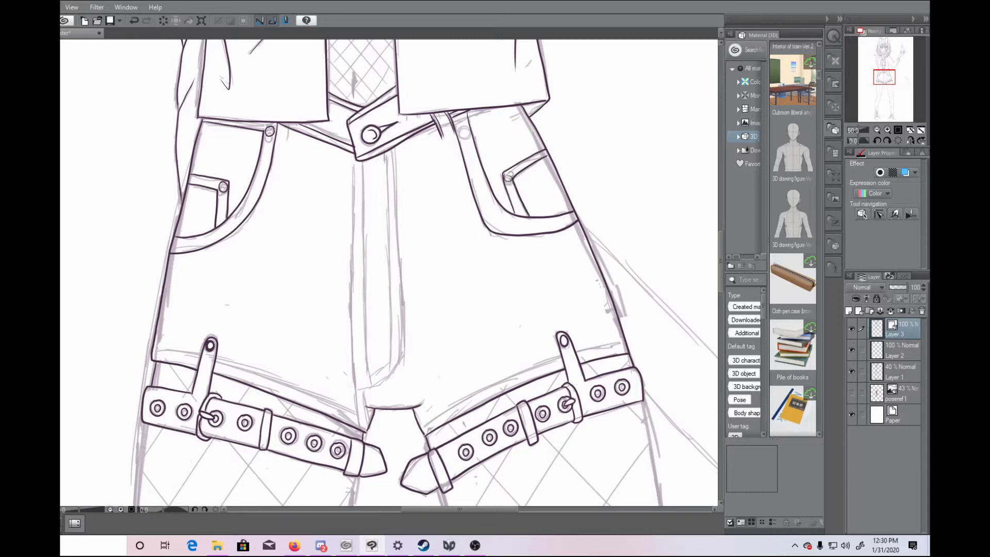
{"action": "left_click_drag", "start_coordinate": [459, 130], "coordinate": [463, 128]}
Step: Ink the shorts' fly edges and curved stitching line, undoing the stray strokes
{"action": "left_click_drag", "start_coordinate": [721, 237], "coordinate": [721, 241]}
{"action": "left_click_drag", "start_coordinate": [355, 146], "coordinate": [361, 412]}
{"action": "mouse_move", "coordinate": [377, 374]}
{"action": "left_mouse_down"}
{"action": "mouse_move", "coordinate": [404, 314]}
{"action": "mouse_move", "coordinate": [394, 159]}
{"action": "mouse_move", "coordinate": [403, 299]}
{"action": "mouse_move", "coordinate": [379, 372]}
{"action": "left_mouse_up"}
{"action": "key", "text": "ctrl+z"}
{"action": "mouse_move", "coordinate": [362, 151]}
{"action": "left_mouse_down"}
{"action": "mouse_move", "coordinate": [378, 365]}
{"action": "mouse_move", "coordinate": [386, 150]}
{"action": "mouse_move", "coordinate": [391, 325]}
{"action": "left_mouse_up"}
{"action": "key", "text": "ctrl+z"}
Step: Ink the hem lines on both legs of the shorts and add fold creases above the inner hems
{"action": "mouse_move", "coordinate": [152, 338]}
{"action": "left_mouse_down"}
{"action": "mouse_move", "coordinate": [201, 343]}
{"action": "mouse_move", "coordinate": [356, 399]}
{"action": "left_mouse_up"}
{"action": "mouse_move", "coordinate": [420, 417]}
{"action": "left_mouse_down"}
{"action": "mouse_move", "coordinate": [495, 370]}
{"action": "mouse_move", "coordinate": [635, 323]}
{"action": "left_mouse_up"}
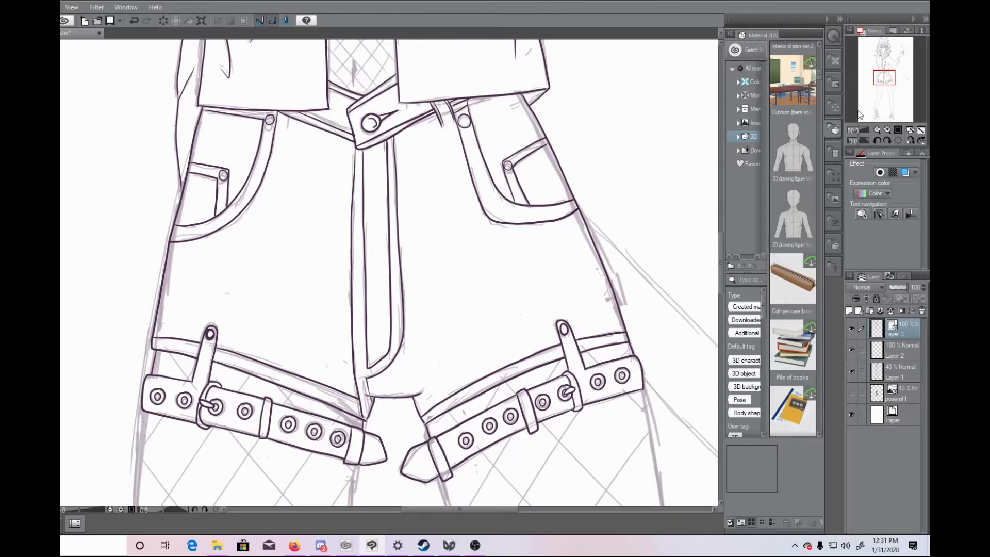
{"action": "key", "text": "ctrl+minus"}
{"action": "key", "text": "ctrl+minus"}
{"action": "key", "text": "ctrl+plus"}
{"action": "key", "text": "ctrl+plus"}
{"action": "key", "text": "ctrl+plus"}
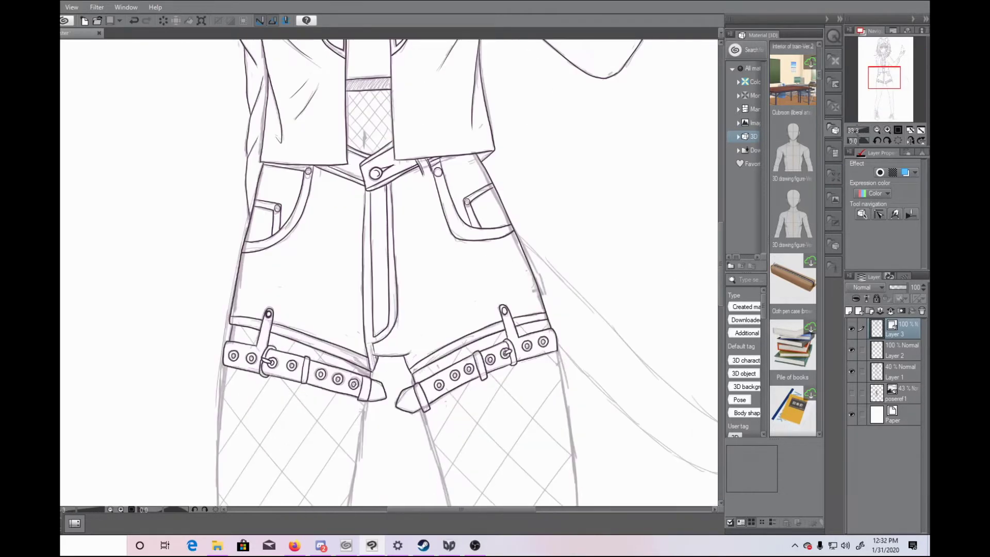
{"action": "left_click_drag", "start_coordinate": [294, 297], "coordinate": [353, 327]}
{"action": "left_click_drag", "start_coordinate": [474, 299], "coordinate": [420, 333]}
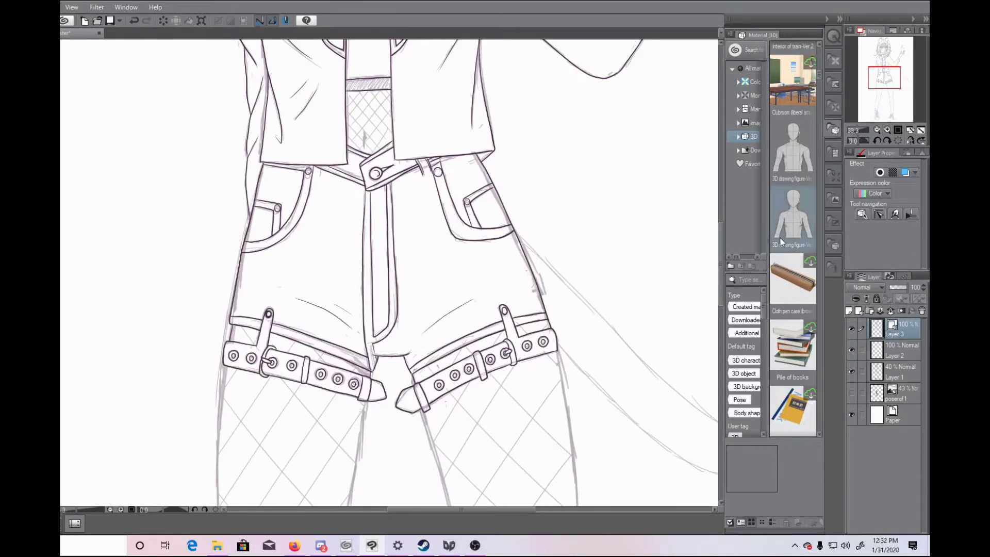
Step: Undo the last two strokes and ink the navel mark on the fishnet midriff above the waistband
{"action": "left_click", "coordinate": [876, 130]}
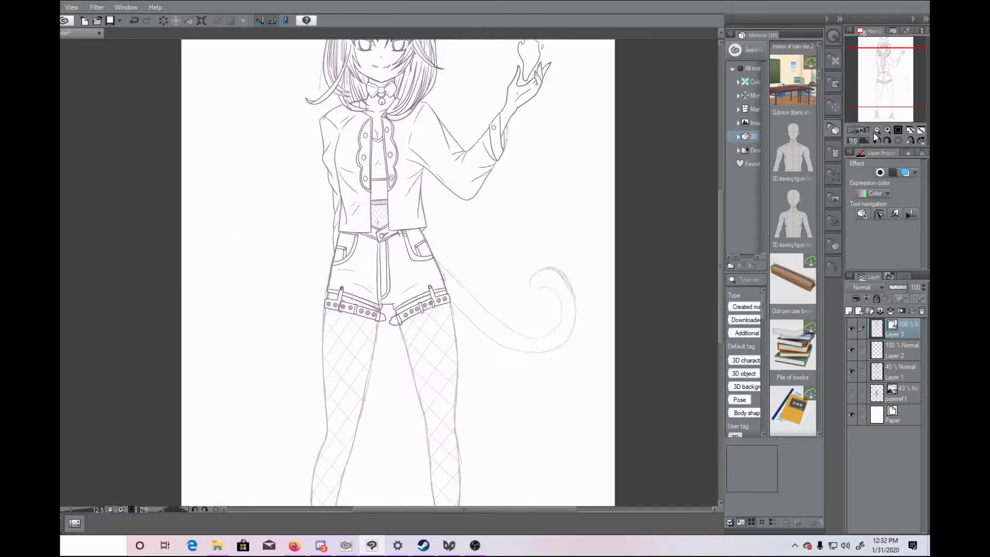
{"action": "left_click", "coordinate": [887, 130]}
{"action": "left_click_drag", "start_coordinate": [720, 227], "coordinate": [765, 186]}
{"action": "key", "text": "ctrl+plus"}
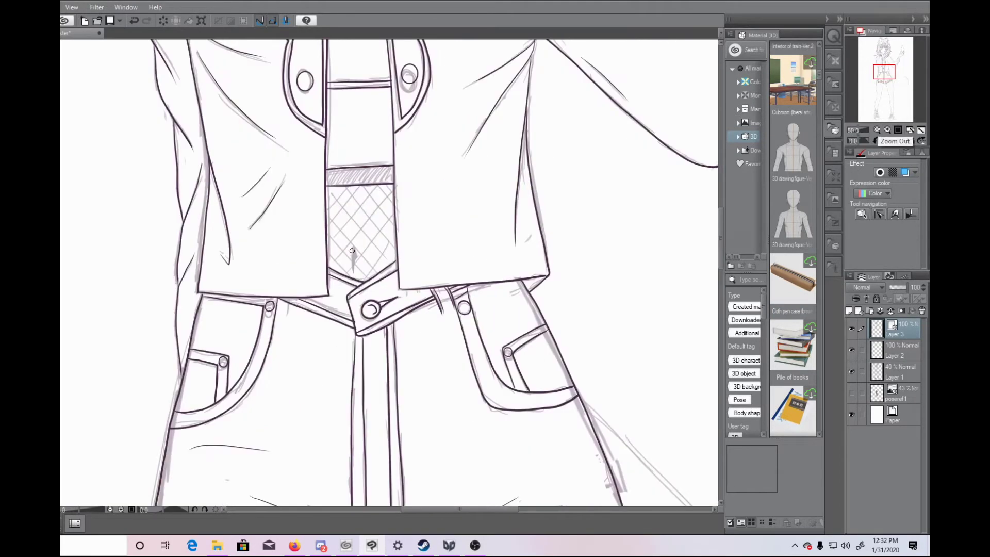
{"action": "key", "text": "ctrl+z"}
{"action": "key", "text": "ctrl+z"}
{"action": "left_click_drag", "start_coordinate": [361, 278], "coordinate": [364, 261]}
{"action": "left_click_drag", "start_coordinate": [364, 261], "coordinate": [363, 279]}
Step: Ink the inner and outer contours of both thighs down to the knees, undoing the stray stroke
{"action": "left_click_drag", "start_coordinate": [721, 221], "coordinate": [742, 290]}
{"action": "key", "text": "ctrl+minus"}
{"action": "mouse_move", "coordinate": [228, 128]}
{"action": "left_mouse_down"}
{"action": "mouse_move", "coordinate": [229, 406]}
{"action": "mouse_move", "coordinate": [215, 505]}
{"action": "left_mouse_up"}
{"action": "left_click_drag", "start_coordinate": [367, 164], "coordinate": [351, 236]}
{"action": "key", "text": "ctrl+z"}
{"action": "left_click_drag", "start_coordinate": [366, 163], "coordinate": [297, 497]}
{"action": "mouse_move", "coordinate": [423, 179]}
{"action": "left_mouse_down"}
{"action": "mouse_move", "coordinate": [487, 411]}
{"action": "mouse_move", "coordinate": [499, 505]}
{"action": "left_mouse_up"}
{"action": "mouse_move", "coordinate": [555, 113]}
{"action": "left_mouse_down"}
{"action": "mouse_move", "coordinate": [578, 369]}
{"action": "mouse_move", "coordinate": [577, 505]}
{"action": "left_mouse_up"}
Step: Ink both lower legs from the knees down to the shoe tops and save the file
{"action": "scroll", "coordinate": [721, 205], "scroll_direction": "down", "scroll_amount": 5}
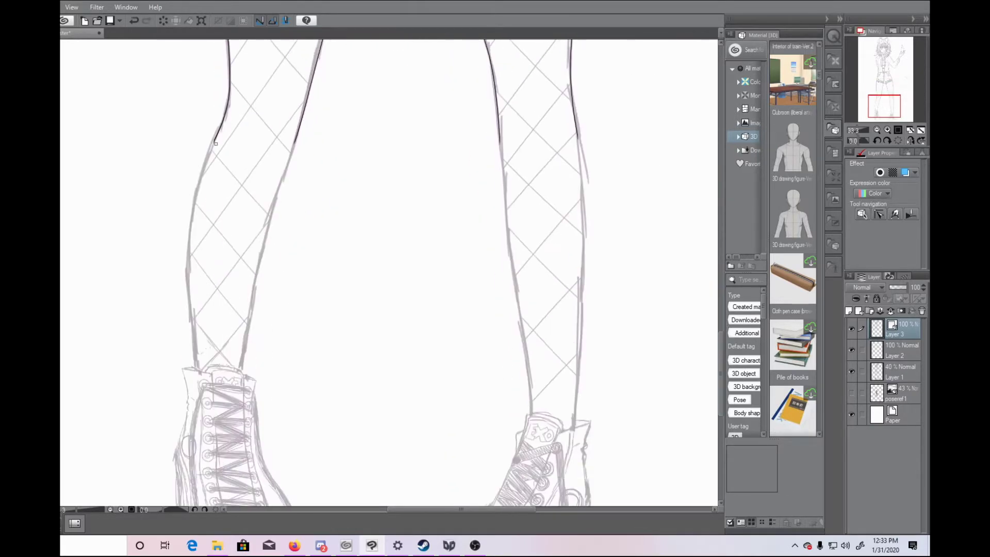
{"action": "mouse_move", "coordinate": [216, 133]}
{"action": "left_mouse_down"}
{"action": "mouse_move", "coordinate": [193, 232]}
{"action": "mouse_move", "coordinate": [196, 369]}
{"action": "left_mouse_up"}
{"action": "left_click_drag", "start_coordinate": [295, 142], "coordinate": [239, 370]}
{"action": "left_click_drag", "start_coordinate": [500, 153], "coordinate": [531, 412]}
{"action": "left_click_drag", "start_coordinate": [577, 136], "coordinate": [573, 429]}
{"action": "left_click_drag", "start_coordinate": [721, 356], "coordinate": [721, 380]}
{"action": "key", "text": "ctrl+s"}
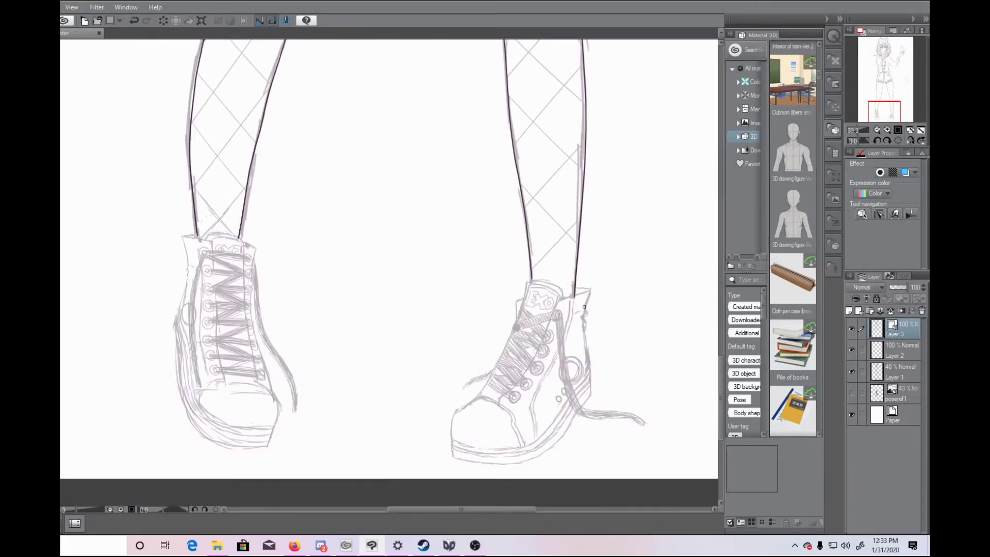
Step: Ink the right-hand shoe's tongue top, collar and outer contour around the heel, sole and toe
{"action": "left_click", "coordinate": [887, 130]}
{"action": "left_click_drag", "start_coordinate": [486, 510], "coordinate": [529, 509]}
{"action": "scroll", "coordinate": [720, 359], "scroll_direction": "down", "scroll_amount": 3}
{"action": "mouse_move", "coordinate": [341, 229]}
{"action": "left_mouse_down"}
{"action": "mouse_move", "coordinate": [329, 261]}
{"action": "mouse_move", "coordinate": [397, 219]}
{"action": "left_mouse_up"}
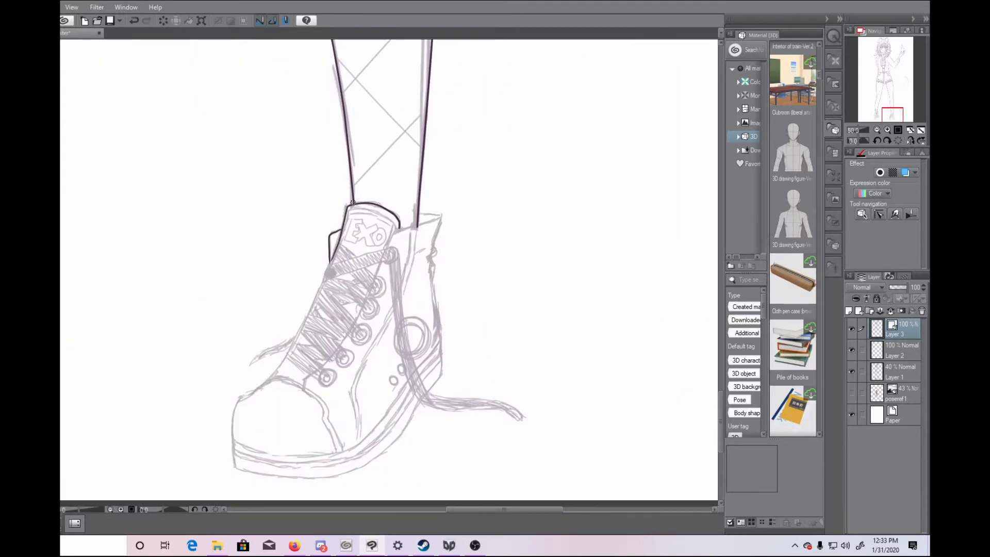
{"action": "mouse_move", "coordinate": [386, 247]}
{"action": "left_mouse_down"}
{"action": "mouse_move", "coordinate": [439, 216]}
{"action": "mouse_move", "coordinate": [432, 278]}
{"action": "left_mouse_up"}
{"action": "key", "text": "ctrl+z"}
{"action": "mouse_move", "coordinate": [440, 216]}
{"action": "left_mouse_down"}
{"action": "mouse_move", "coordinate": [432, 263]}
{"action": "mouse_move", "coordinate": [442, 372]}
{"action": "left_mouse_up"}
{"action": "mouse_move", "coordinate": [319, 286]}
{"action": "left_mouse_down"}
{"action": "mouse_move", "coordinate": [234, 454]}
{"action": "mouse_move", "coordinate": [376, 456]}
{"action": "mouse_move", "coordinate": [428, 392]}
{"action": "left_mouse_up"}
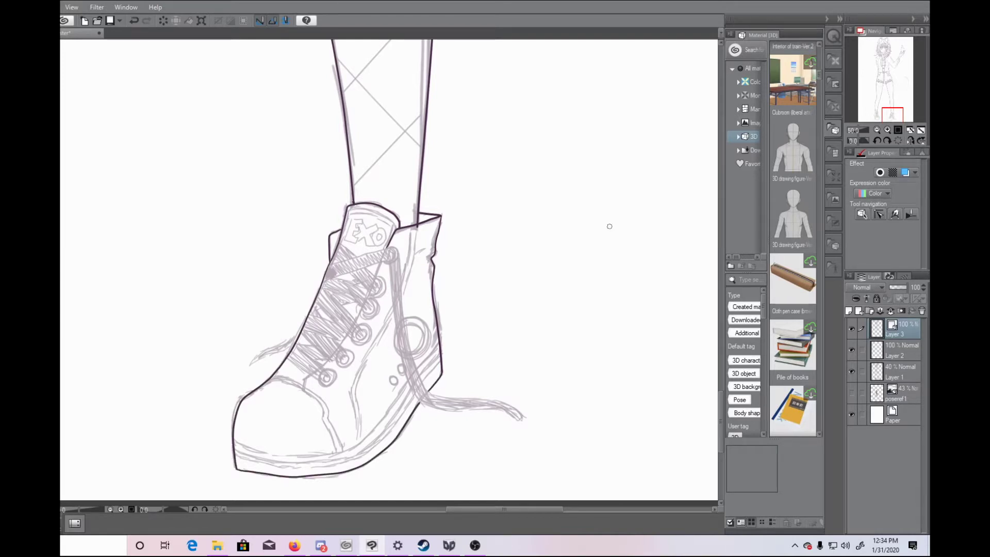
Step: Ink the right-hand shoe's long hanging lace, crossed laces and eyelets
{"action": "mouse_move", "coordinate": [388, 248]}
{"action": "left_mouse_down"}
{"action": "mouse_move", "coordinate": [404, 321]}
{"action": "mouse_move", "coordinate": [502, 413]}
{"action": "mouse_move", "coordinate": [438, 407]}
{"action": "mouse_move", "coordinate": [391, 258]}
{"action": "mouse_move", "coordinate": [328, 265]}
{"action": "mouse_move", "coordinate": [390, 260]}
{"action": "left_mouse_up"}
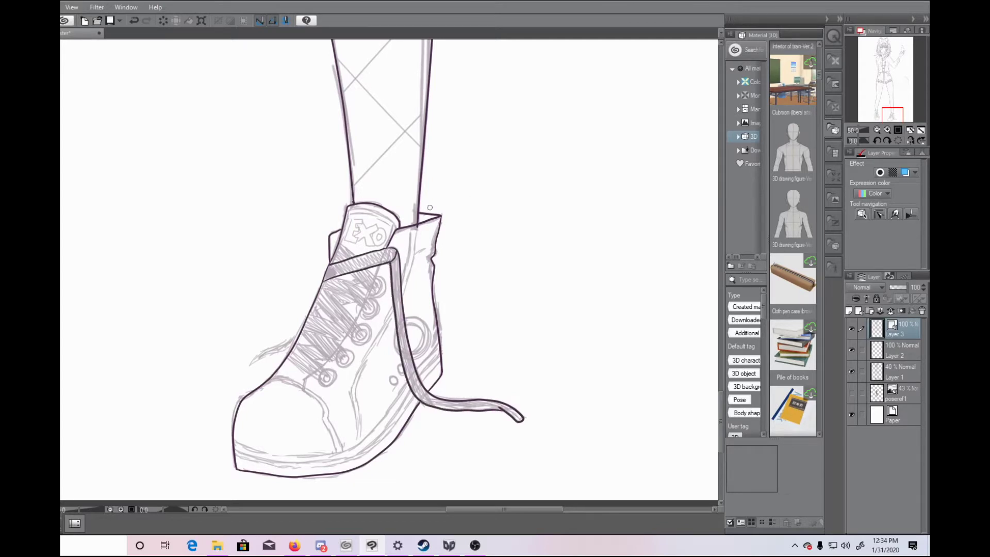
{"action": "mouse_move", "coordinate": [351, 272]}
{"action": "left_mouse_down"}
{"action": "mouse_move", "coordinate": [378, 283]}
{"action": "mouse_move", "coordinate": [367, 313]}
{"action": "mouse_move", "coordinate": [377, 303]}
{"action": "left_mouse_up"}
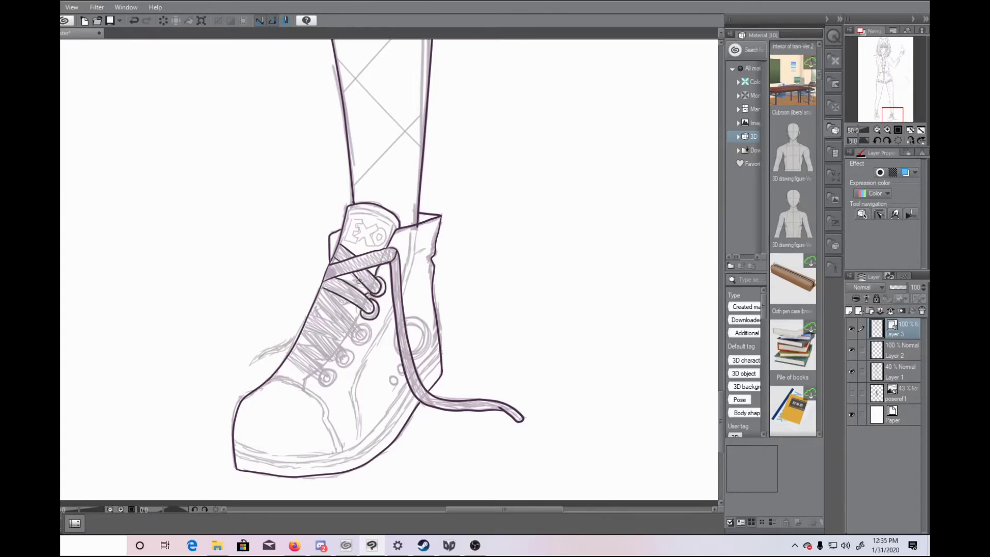
{"action": "mouse_move", "coordinate": [330, 293]}
{"action": "left_mouse_down"}
{"action": "mouse_move", "coordinate": [365, 333]}
{"action": "mouse_move", "coordinate": [330, 312]}
{"action": "left_mouse_up"}
{"action": "left_click_drag", "start_coordinate": [365, 341], "coordinate": [369, 330]}
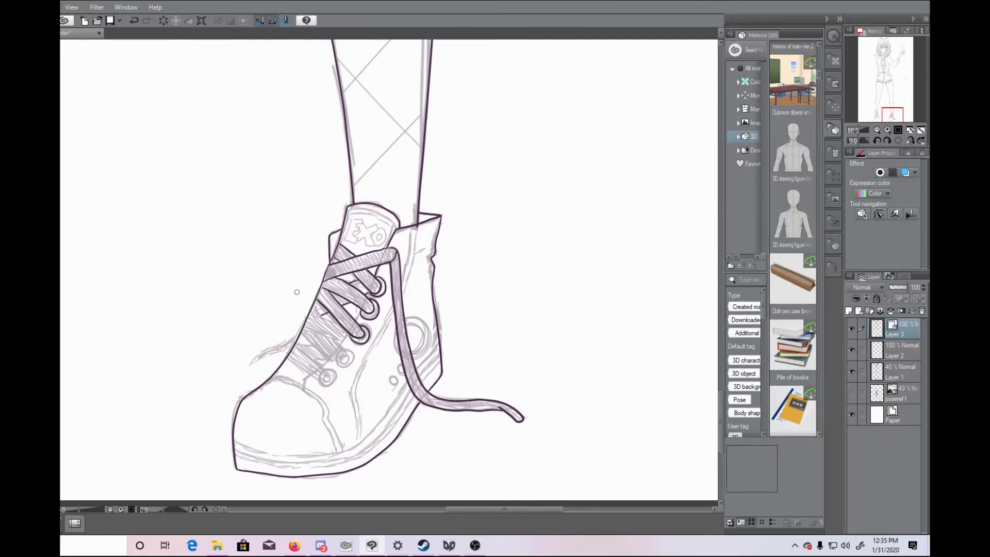
{"action": "mouse_move", "coordinate": [306, 327]}
{"action": "left_mouse_down"}
{"action": "mouse_move", "coordinate": [338, 335]}
{"action": "mouse_move", "coordinate": [338, 364]}
{"action": "mouse_move", "coordinate": [353, 349]}
{"action": "mouse_move", "coordinate": [325, 370]}
{"action": "mouse_move", "coordinate": [326, 383]}
{"action": "mouse_move", "coordinate": [324, 363]}
{"action": "left_mouse_up"}
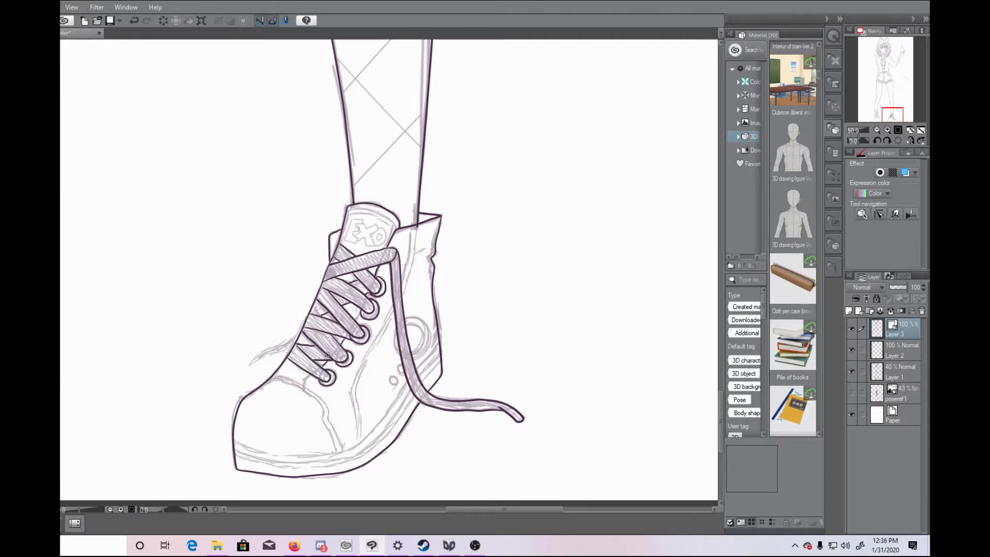
Step: Ink the right-hand shoe's double toe cap seam, side seam, round ankle patch and small vent holes
{"action": "left_click_drag", "start_coordinate": [303, 380], "coordinate": [338, 452]}
{"action": "left_click_drag", "start_coordinate": [305, 388], "coordinate": [343, 451]}
{"action": "mouse_move", "coordinate": [411, 226]}
{"action": "left_mouse_down"}
{"action": "mouse_move", "coordinate": [404, 279]}
{"action": "mouse_move", "coordinate": [350, 408]}
{"action": "mouse_move", "coordinate": [397, 302]}
{"action": "left_mouse_up"}
{"action": "left_click_drag", "start_coordinate": [393, 342], "coordinate": [400, 356]}
{"action": "mouse_move", "coordinate": [405, 319]}
{"action": "left_mouse_down"}
{"action": "mouse_move", "coordinate": [430, 334]}
{"action": "mouse_move", "coordinate": [395, 382]}
{"action": "left_mouse_up"}
Step: Ink the tongue label with the EXO lettering and the loose lace end in front of the right-hand shoe
{"action": "mouse_move", "coordinate": [349, 214]}
{"action": "left_mouse_down"}
{"action": "mouse_move", "coordinate": [393, 237]}
{"action": "mouse_move", "coordinate": [375, 210]}
{"action": "mouse_move", "coordinate": [398, 230]}
{"action": "mouse_move", "coordinate": [357, 239]}
{"action": "mouse_move", "coordinate": [369, 242]}
{"action": "left_mouse_up"}
{"action": "left_click_drag", "start_coordinate": [374, 245], "coordinate": [362, 236]}
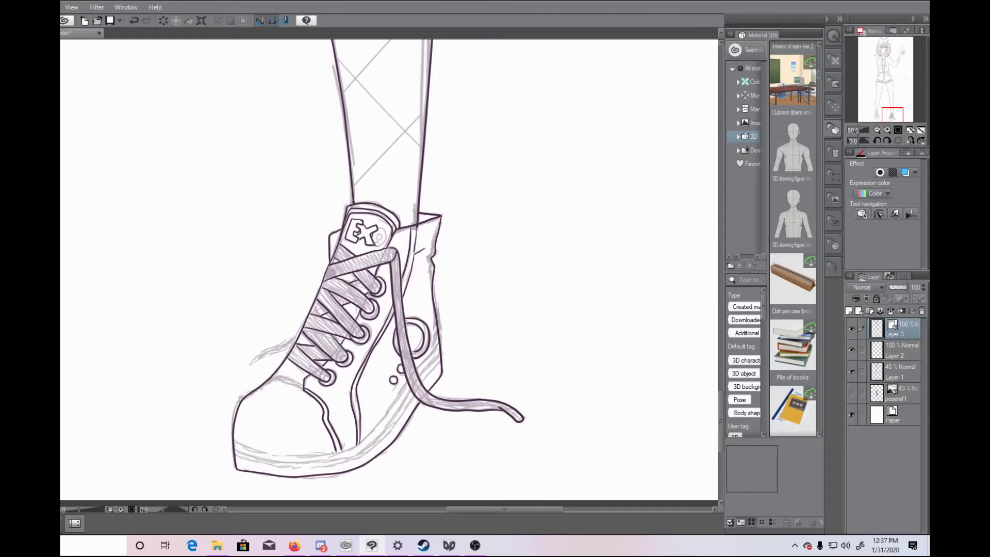
{"action": "mouse_move", "coordinate": [300, 332]}
{"action": "left_mouse_down"}
{"action": "mouse_move", "coordinate": [251, 365]}
{"action": "mouse_move", "coordinate": [291, 342]}
{"action": "left_mouse_up"}
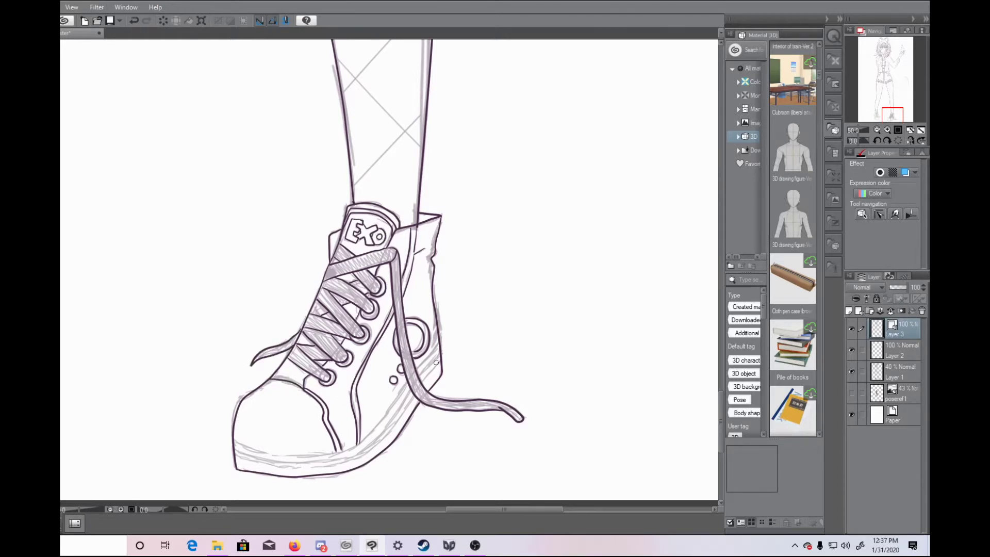
Step: Ink the stripe lines along the right-hand shoe's sole and save the file
{"action": "mouse_move", "coordinate": [338, 454]}
{"action": "left_mouse_down"}
{"action": "mouse_move", "coordinate": [242, 449]}
{"action": "mouse_move", "coordinate": [336, 458]}
{"action": "mouse_move", "coordinate": [379, 437]}
{"action": "mouse_move", "coordinate": [410, 390]}
{"action": "left_mouse_up"}
{"action": "mouse_move", "coordinate": [242, 454]}
{"action": "left_mouse_down"}
{"action": "mouse_move", "coordinate": [356, 458]}
{"action": "mouse_move", "coordinate": [415, 396]}
{"action": "left_mouse_up"}
{"action": "left_click", "coordinate": [877, 129]}
{"action": "left_click", "coordinate": [877, 130]}
{"action": "key", "text": "ctrl+s"}
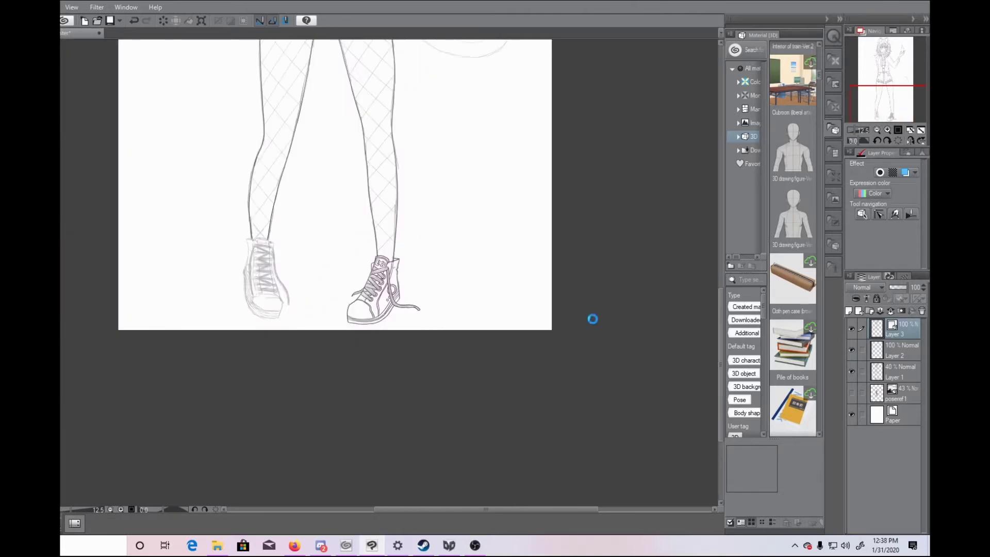
Step: Flip the canvas view horizontally and ink the other shoe's tongue top, collar and outer contour
{"action": "left_click", "coordinate": [887, 130]}
{"action": "left_click", "coordinate": [888, 130]}
{"action": "left_click", "coordinate": [887, 130]}
{"action": "left_click", "coordinate": [910, 140]}
{"action": "left_click_drag", "start_coordinate": [468, 509], "coordinate": [525, 508]}
{"action": "left_click", "coordinate": [888, 130]}
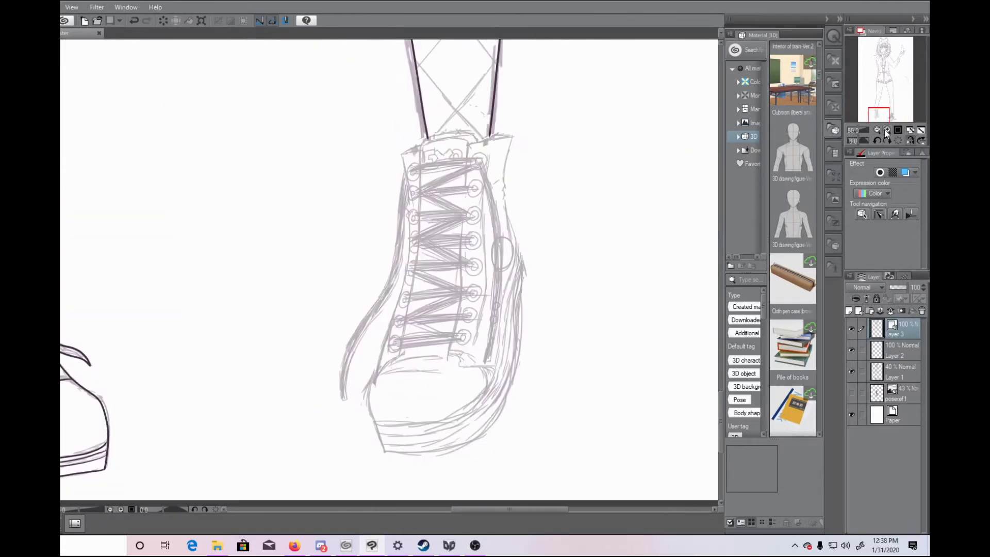
{"action": "mouse_move", "coordinate": [421, 162]}
{"action": "left_mouse_down"}
{"action": "mouse_move", "coordinate": [466, 131]}
{"action": "mouse_move", "coordinate": [482, 139]}
{"action": "left_mouse_up"}
{"action": "key", "text": "ctrl+z"}
{"action": "mouse_move", "coordinate": [420, 162]}
{"action": "left_mouse_down"}
{"action": "mouse_move", "coordinate": [481, 138]}
{"action": "mouse_move", "coordinate": [402, 164]}
{"action": "mouse_move", "coordinate": [410, 209]}
{"action": "mouse_move", "coordinate": [402, 278]}
{"action": "mouse_move", "coordinate": [371, 382]}
{"action": "mouse_move", "coordinate": [386, 451]}
{"action": "mouse_move", "coordinate": [416, 454]}
{"action": "mouse_move", "coordinate": [514, 367]}
{"action": "mouse_move", "coordinate": [524, 271]}
{"action": "left_mouse_up"}
{"action": "mouse_move", "coordinate": [484, 141]}
{"action": "left_mouse_down"}
{"action": "mouse_move", "coordinate": [509, 136]}
{"action": "mouse_move", "coordinate": [489, 131]}
{"action": "mouse_move", "coordinate": [510, 137]}
{"action": "mouse_move", "coordinate": [508, 221]}
{"action": "mouse_move", "coordinate": [523, 269]}
{"action": "left_mouse_up"}
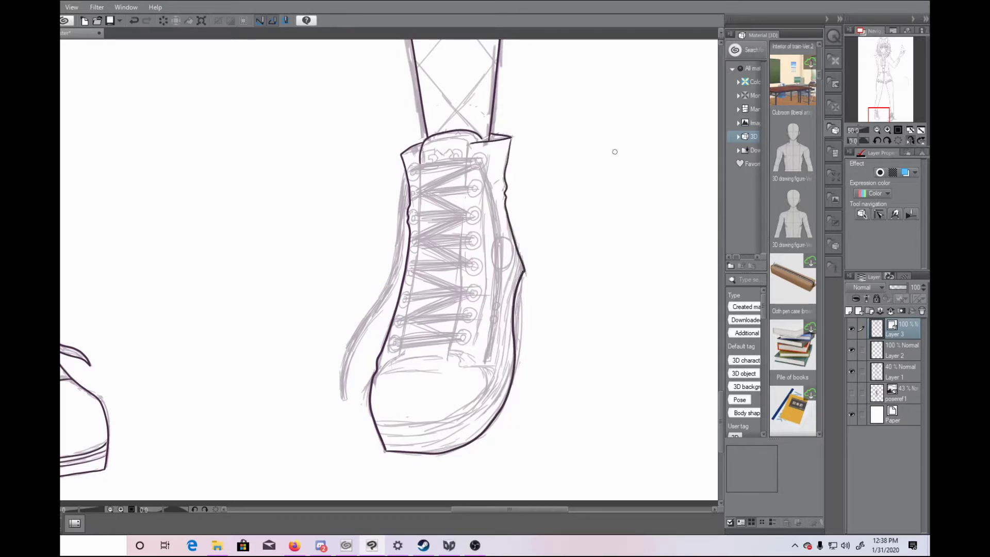
Step: Ink the two long loose laces hanging along both sides of the front-facing shoe
{"action": "mouse_move", "coordinate": [403, 171]}
{"action": "left_mouse_down"}
{"action": "mouse_move", "coordinate": [388, 271]}
{"action": "mouse_move", "coordinate": [349, 345]}
{"action": "mouse_move", "coordinate": [343, 398]}
{"action": "mouse_move", "coordinate": [354, 353]}
{"action": "mouse_move", "coordinate": [398, 278]}
{"action": "mouse_move", "coordinate": [409, 202]}
{"action": "left_mouse_up"}
{"action": "mouse_move", "coordinate": [478, 163]}
{"action": "left_mouse_down"}
{"action": "mouse_move", "coordinate": [494, 259]}
{"action": "mouse_move", "coordinate": [485, 358]}
{"action": "mouse_move", "coordinate": [486, 192]}
{"action": "mouse_move", "coordinate": [491, 291]}
{"action": "mouse_move", "coordinate": [471, 413]}
{"action": "mouse_move", "coordinate": [507, 250]}
{"action": "mouse_move", "coordinate": [483, 167]}
{"action": "mouse_move", "coordinate": [483, 330]}
{"action": "mouse_move", "coordinate": [469, 403]}
{"action": "left_mouse_up"}
{"action": "key", "text": "ctrl+z"}
{"action": "key", "text": "ctrl+z"}
{"action": "mouse_move", "coordinate": [480, 163]}
{"action": "left_mouse_down"}
{"action": "mouse_move", "coordinate": [496, 261]}
{"action": "mouse_move", "coordinate": [472, 404]}
{"action": "left_mouse_up"}
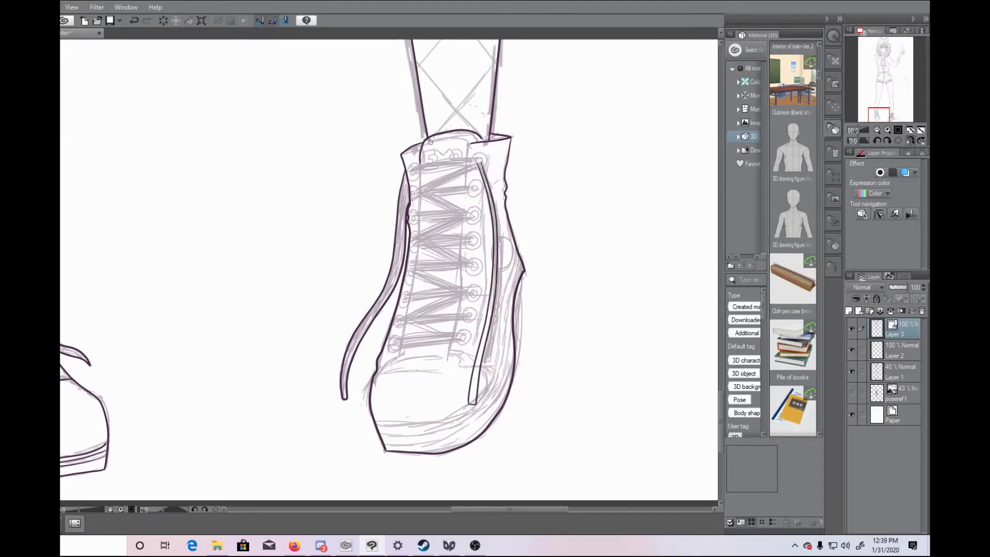
Step: Ink the front-facing shoe's tongue label border, top lace and upper diagonal laces
{"action": "left_click_drag", "start_coordinate": [421, 146], "coordinate": [465, 139]}
{"action": "mouse_move", "coordinate": [414, 171]}
{"action": "left_mouse_down"}
{"action": "mouse_move", "coordinate": [479, 160]}
{"action": "mouse_move", "coordinate": [413, 189]}
{"action": "mouse_move", "coordinate": [446, 209]}
{"action": "left_mouse_up"}
{"action": "mouse_move", "coordinate": [470, 168]}
{"action": "left_mouse_down"}
{"action": "mouse_move", "coordinate": [430, 181]}
{"action": "mouse_move", "coordinate": [462, 207]}
{"action": "left_mouse_up"}
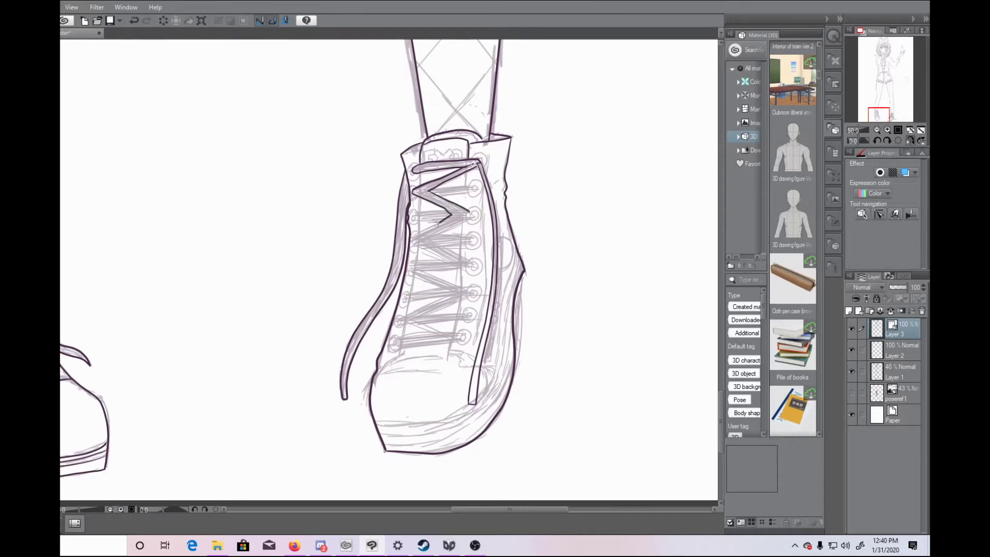
{"action": "key", "text": "ctrl+z"}
{"action": "key", "text": "ctrl+plus"}
{"action": "mouse_move", "coordinate": [475, 199]}
{"action": "left_mouse_down"}
{"action": "mouse_move", "coordinate": [425, 237]}
{"action": "mouse_move", "coordinate": [486, 266]}
{"action": "mouse_move", "coordinate": [480, 248]}
{"action": "mouse_move", "coordinate": [441, 226]}
{"action": "mouse_move", "coordinate": [504, 184]}
{"action": "left_mouse_up"}
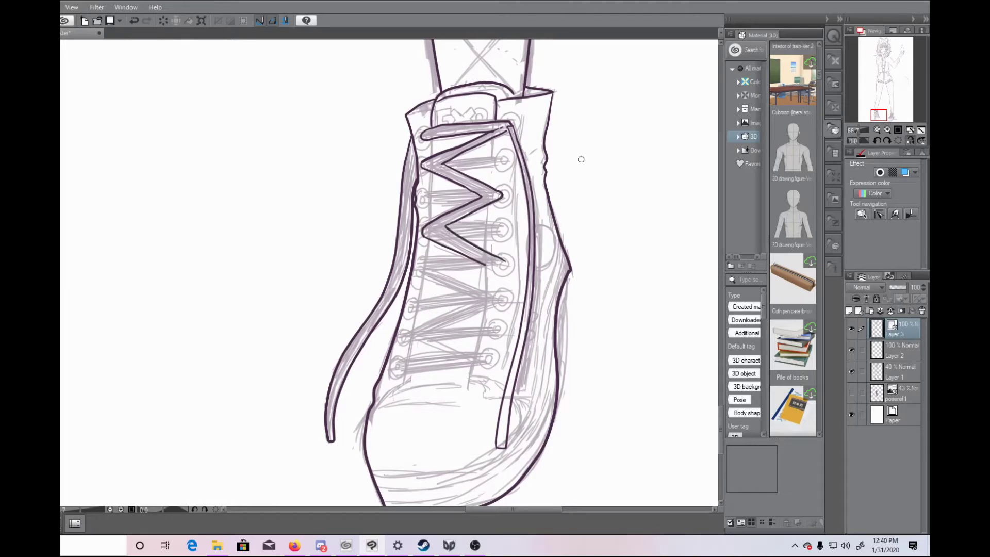
Step: Continue the front-facing shoe's diagonal laces down to the lowest eyelets and add a straight lace segment higher up
{"action": "mouse_move", "coordinate": [425, 193]}
{"action": "left_mouse_down"}
{"action": "mouse_move", "coordinate": [422, 202]}
{"action": "mouse_move", "coordinate": [461, 207]}
{"action": "left_mouse_up"}
{"action": "left_click_drag", "start_coordinate": [483, 266], "coordinate": [410, 310]}
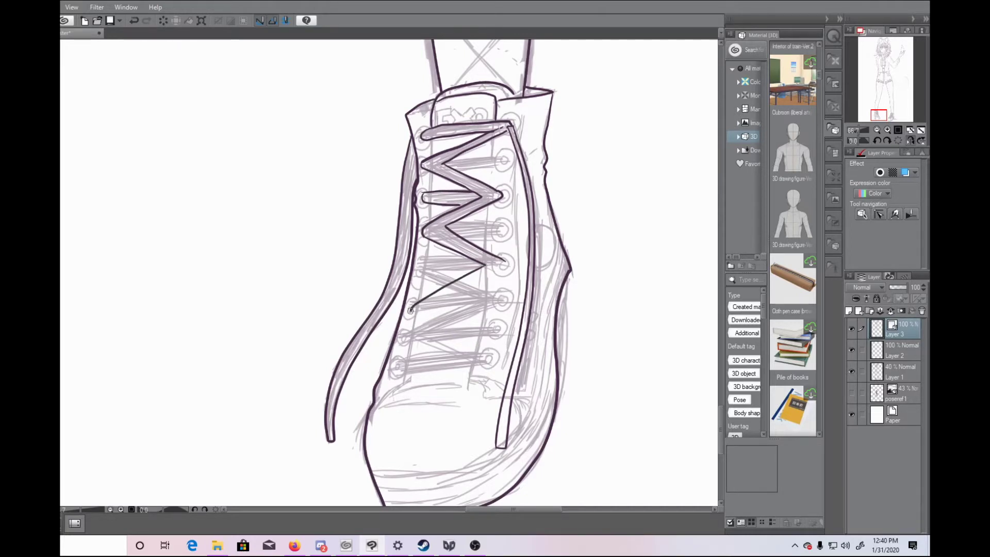
{"action": "mouse_move", "coordinate": [505, 263]}
{"action": "left_mouse_down"}
{"action": "mouse_move", "coordinate": [418, 316]}
{"action": "mouse_move", "coordinate": [490, 334]}
{"action": "mouse_move", "coordinate": [490, 322]}
{"action": "mouse_move", "coordinate": [400, 363]}
{"action": "mouse_move", "coordinate": [449, 353]}
{"action": "mouse_move", "coordinate": [435, 354]}
{"action": "left_mouse_up"}
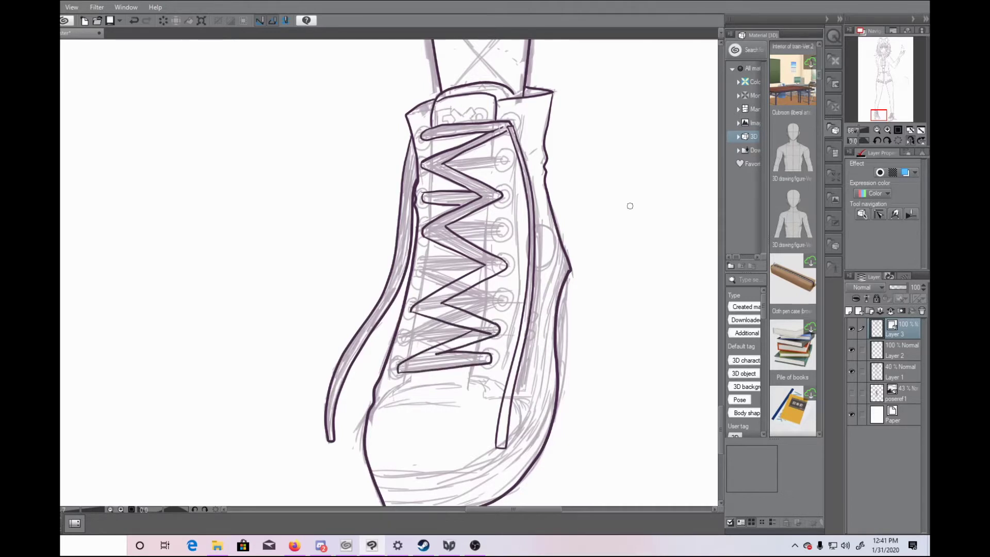
Step: Ink the remaining straight lace segments between the diagonals on the front-facing shoe, redoing the faulty one
{"action": "mouse_move", "coordinate": [418, 268]}
{"action": "left_mouse_down"}
{"action": "mouse_move", "coordinate": [474, 266]}
{"action": "mouse_move", "coordinate": [461, 256]}
{"action": "left_mouse_up"}
{"action": "mouse_move", "coordinate": [406, 331]}
{"action": "left_mouse_down"}
{"action": "mouse_move", "coordinate": [458, 326]}
{"action": "mouse_move", "coordinate": [446, 340]}
{"action": "left_mouse_up"}
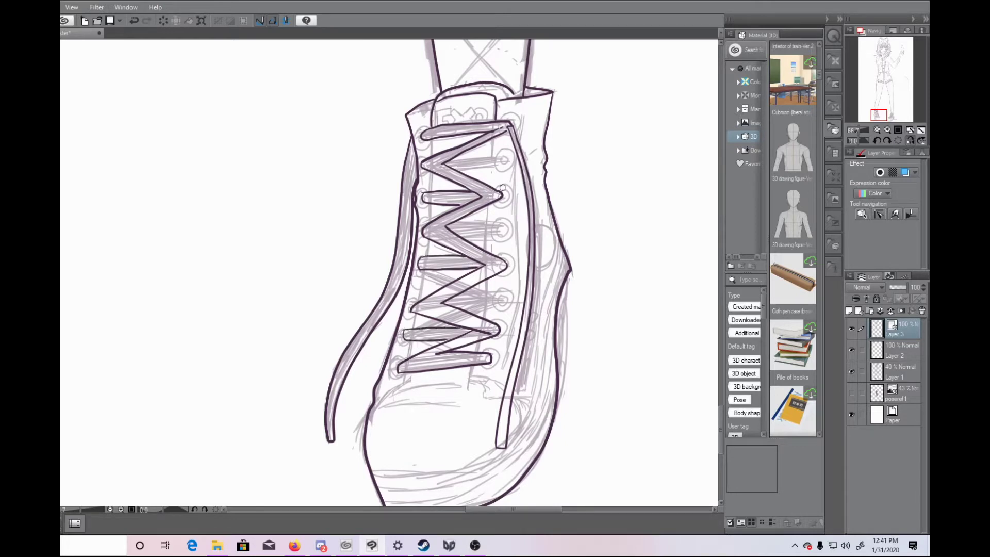
{"action": "key", "text": "ctrl+z"}
{"action": "mouse_move", "coordinate": [452, 158]}
{"action": "left_mouse_down"}
{"action": "mouse_move", "coordinate": [504, 158]}
{"action": "mouse_move", "coordinate": [456, 171]}
{"action": "left_mouse_up"}
{"action": "mouse_move", "coordinate": [455, 222]}
{"action": "left_mouse_down"}
{"action": "mouse_move", "coordinate": [487, 219]}
{"action": "mouse_move", "coordinate": [466, 240]}
{"action": "left_mouse_up"}
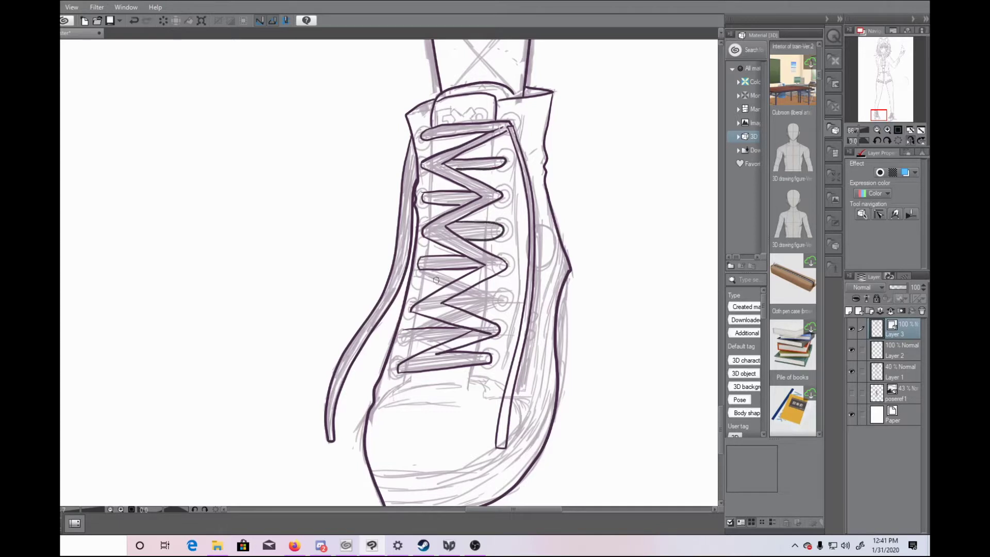
{"action": "left_click_drag", "start_coordinate": [460, 297], "coordinate": [503, 305]}
{"action": "left_click_drag", "start_coordinate": [500, 306], "coordinate": [464, 310]}
{"action": "left_click_drag", "start_coordinate": [405, 338], "coordinate": [444, 338]}
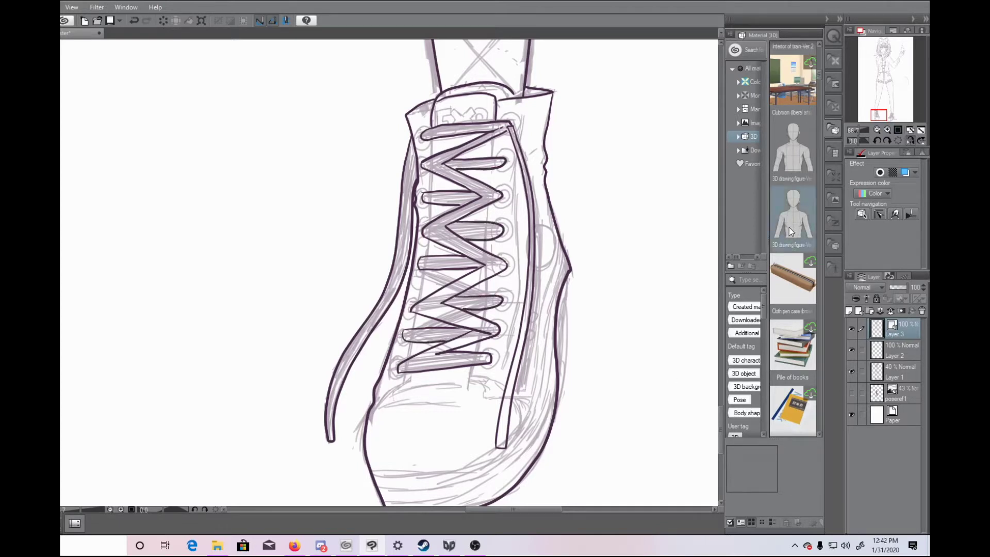
Step: Ink the round eyelets at the lace ends on both sides of the front-facing shoe
{"action": "left_click_drag", "start_coordinate": [494, 294], "coordinate": [487, 365]}
{"action": "left_click_drag", "start_coordinate": [402, 361], "coordinate": [397, 376]}
{"action": "left_click_drag", "start_coordinate": [399, 333], "coordinate": [396, 345]}
{"action": "left_click_drag", "start_coordinate": [418, 299], "coordinate": [410, 317]}
{"action": "left_click_drag", "start_coordinate": [424, 251], "coordinate": [420, 274]}
{"action": "left_click_drag", "start_coordinate": [426, 219], "coordinate": [422, 243]}
{"action": "mouse_move", "coordinate": [431, 188]}
{"action": "left_mouse_down"}
{"action": "mouse_move", "coordinate": [416, 199]}
{"action": "mouse_move", "coordinate": [423, 209]}
{"action": "left_mouse_up"}
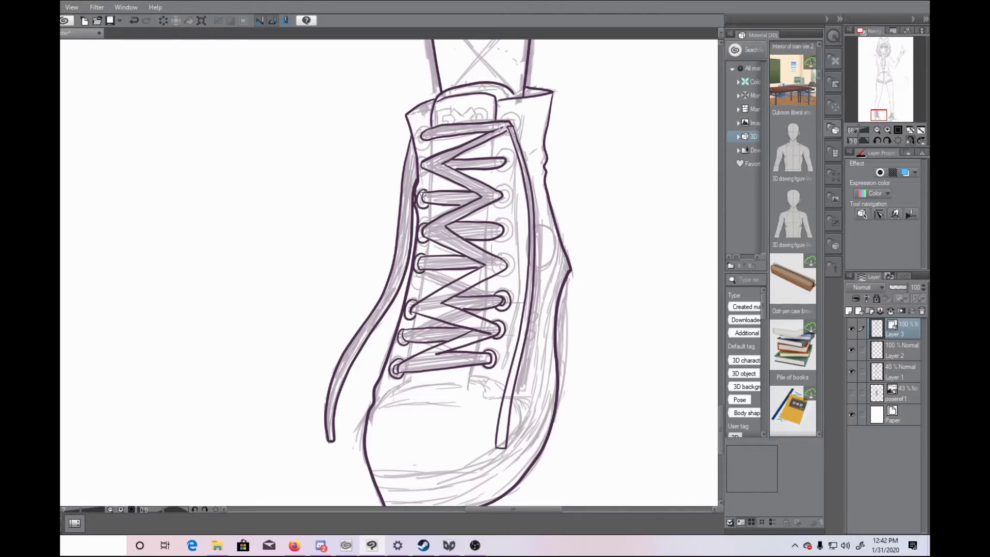
{"action": "mouse_move", "coordinate": [428, 127]}
{"action": "left_mouse_down"}
{"action": "mouse_move", "coordinate": [417, 149]}
{"action": "mouse_move", "coordinate": [431, 143]}
{"action": "left_mouse_up"}
{"action": "mouse_move", "coordinate": [506, 118]}
{"action": "left_mouse_down"}
{"action": "mouse_move", "coordinate": [520, 116]}
{"action": "mouse_move", "coordinate": [509, 130]}
{"action": "mouse_move", "coordinate": [512, 164]}
{"action": "mouse_move", "coordinate": [498, 169]}
{"action": "left_mouse_up"}
{"action": "mouse_move", "coordinate": [496, 188]}
{"action": "left_mouse_down"}
{"action": "mouse_move", "coordinate": [511, 198]}
{"action": "mouse_move", "coordinate": [496, 205]}
{"action": "mouse_move", "coordinate": [511, 227]}
{"action": "mouse_move", "coordinate": [499, 238]}
{"action": "left_mouse_up"}
{"action": "left_click_drag", "start_coordinate": [500, 278], "coordinate": [507, 253]}
Step: Ink the front-facing shoe's tongue edge between the laces and the stepped seam at the base of the lacing
{"action": "left_click_drag", "start_coordinate": [499, 140], "coordinate": [491, 155]}
{"action": "left_click_drag", "start_coordinate": [487, 204], "coordinate": [487, 247]}
{"action": "left_click_drag", "start_coordinate": [471, 365], "coordinate": [468, 388]}
{"action": "left_click_drag", "start_coordinate": [468, 386], "coordinate": [502, 397]}
{"action": "left_click_drag", "start_coordinate": [512, 400], "coordinate": [522, 424]}
{"action": "left_click_drag", "start_coordinate": [468, 381], "coordinate": [496, 394]}
Step: Ink the curved toe cap edge and its crease lines on the front-facing shoe
{"action": "left_click_drag", "start_coordinate": [407, 372], "coordinate": [404, 383]}
{"action": "mouse_move", "coordinate": [404, 383]}
{"action": "left_mouse_down"}
{"action": "mouse_move", "coordinate": [367, 424]}
{"action": "mouse_move", "coordinate": [464, 392]}
{"action": "left_mouse_up"}
{"action": "left_click_drag", "start_coordinate": [397, 403], "coordinate": [458, 410]}
{"action": "left_click_drag", "start_coordinate": [408, 384], "coordinate": [444, 380]}
Step: Ink the front-facing shoe's round ankle patch, the side seam along the lacing and the top eyelet
{"action": "mouse_move", "coordinate": [538, 225]}
{"action": "left_mouse_down"}
{"action": "mouse_move", "coordinate": [538, 280]}
{"action": "mouse_move", "coordinate": [521, 231]}
{"action": "left_mouse_up"}
{"action": "mouse_move", "coordinate": [515, 154]}
{"action": "left_mouse_down"}
{"action": "mouse_move", "coordinate": [516, 297]}
{"action": "mouse_move", "coordinate": [499, 381]}
{"action": "left_mouse_up"}
{"action": "left_click_drag", "start_coordinate": [524, 112], "coordinate": [521, 132]}
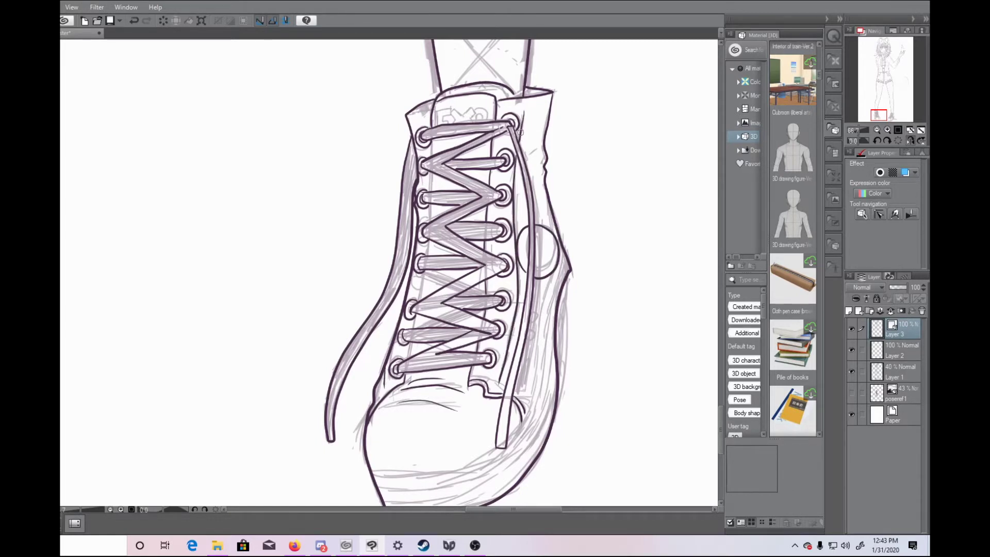
Step: Ink the inner collar edge and the partly covered EXO lettering on the front-facing shoe's tongue
{"action": "mouse_move", "coordinate": [406, 112]}
{"action": "left_mouse_down"}
{"action": "mouse_move", "coordinate": [501, 99]}
{"action": "mouse_move", "coordinate": [436, 122]}
{"action": "mouse_move", "coordinate": [449, 123]}
{"action": "left_mouse_up"}
{"action": "mouse_move", "coordinate": [452, 108]}
{"action": "left_mouse_down"}
{"action": "mouse_move", "coordinate": [470, 108]}
{"action": "mouse_move", "coordinate": [472, 123]}
{"action": "left_mouse_up"}
{"action": "left_click_drag", "start_coordinate": [446, 110], "coordinate": [456, 123]}
{"action": "left_click_drag", "start_coordinate": [474, 107], "coordinate": [485, 120]}
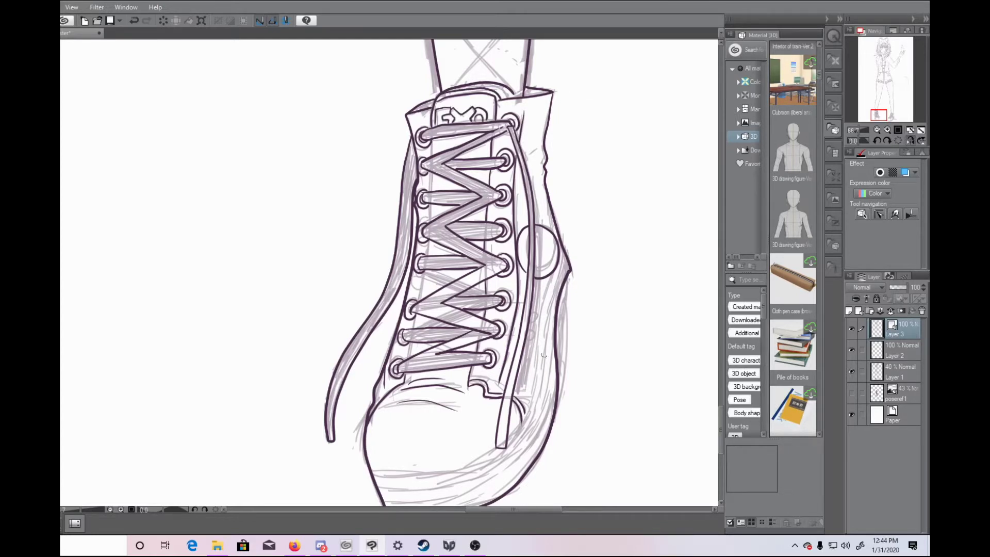
Step: Ink the upper edge of the front-facing shoe's sole from the heel around to the toe
{"action": "left_click_drag", "start_coordinate": [561, 255], "coordinate": [508, 442]}
{"action": "mouse_move", "coordinate": [499, 445]}
{"action": "left_mouse_down"}
{"action": "mouse_move", "coordinate": [429, 474]}
{"action": "mouse_move", "coordinate": [374, 473]}
{"action": "left_mouse_up"}
{"action": "left_click", "coordinate": [294, 546]}
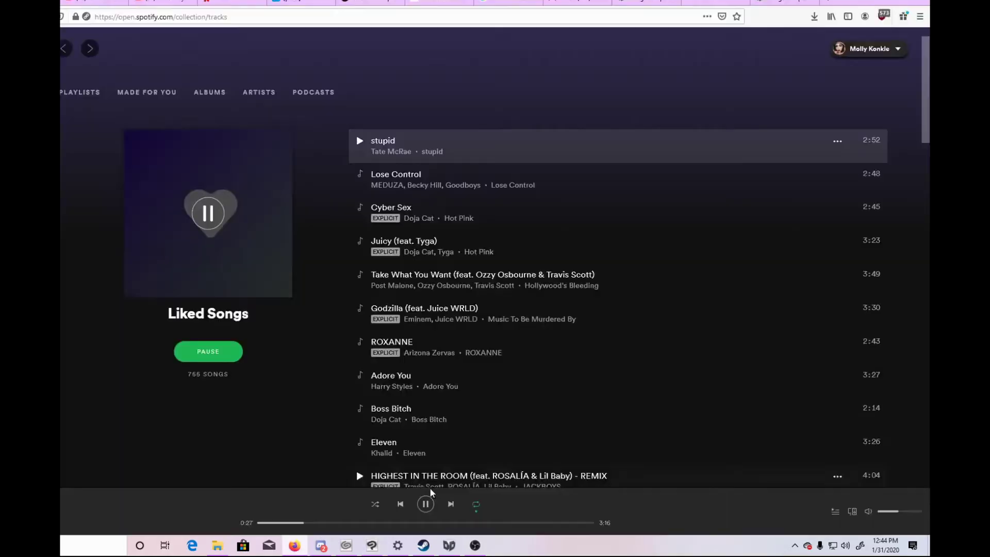
{"action": "key", "text": "alt+Tab"}
Step: Ink the parallel stripe lines along the front-facing shoe's sole
{"action": "scroll", "coordinate": [721, 416], "scroll_direction": "down", "scroll_amount": 5}
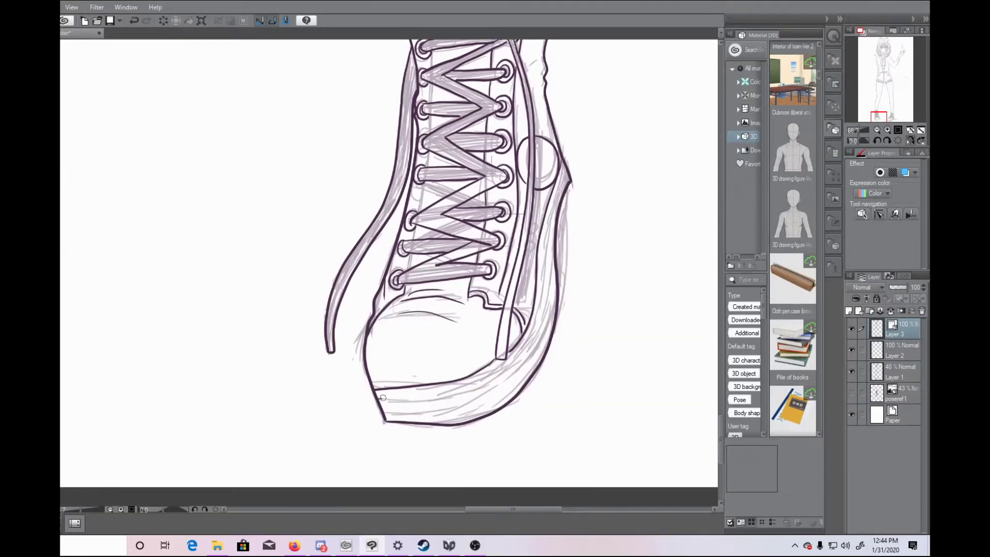
{"action": "left_click_drag", "start_coordinate": [538, 313], "coordinate": [567, 168]}
{"action": "mouse_move", "coordinate": [381, 408]}
{"action": "left_mouse_down"}
{"action": "mouse_move", "coordinate": [428, 401]}
{"action": "mouse_move", "coordinate": [548, 290]}
{"action": "mouse_move", "coordinate": [570, 180]}
{"action": "left_mouse_up"}
{"action": "left_click", "coordinate": [721, 389]}
{"action": "left_click_drag", "start_coordinate": [720, 390], "coordinate": [721, 429]}
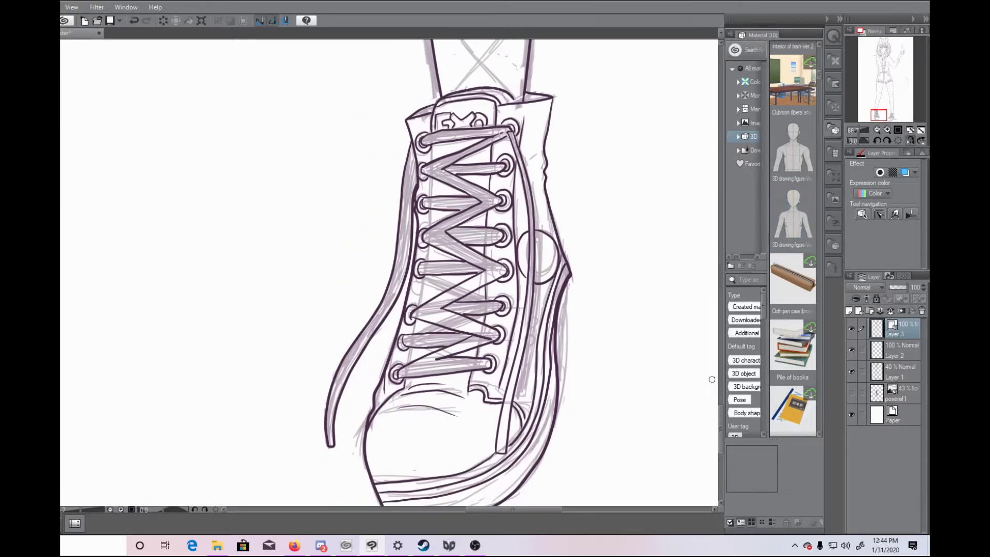
{"action": "scroll", "coordinate": [537, 170], "scroll_direction": "up", "scroll_amount": 5}
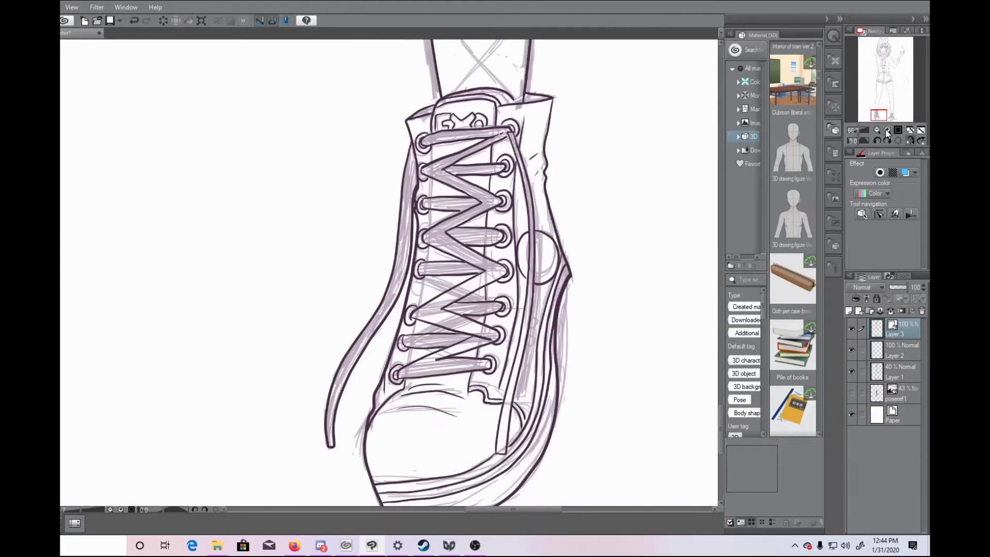
{"action": "scroll", "coordinate": [451, 94], "scroll_direction": "down", "scroll_amount": 7}
{"action": "mouse_move", "coordinate": [451, 94]}
{"action": "left_mouse_down"}
{"action": "mouse_move", "coordinate": [449, 252]}
{"action": "mouse_move", "coordinate": [413, 444]}
{"action": "left_mouse_up"}
{"action": "scroll", "coordinate": [413, 445], "scroll_direction": "up", "scroll_amount": 5}
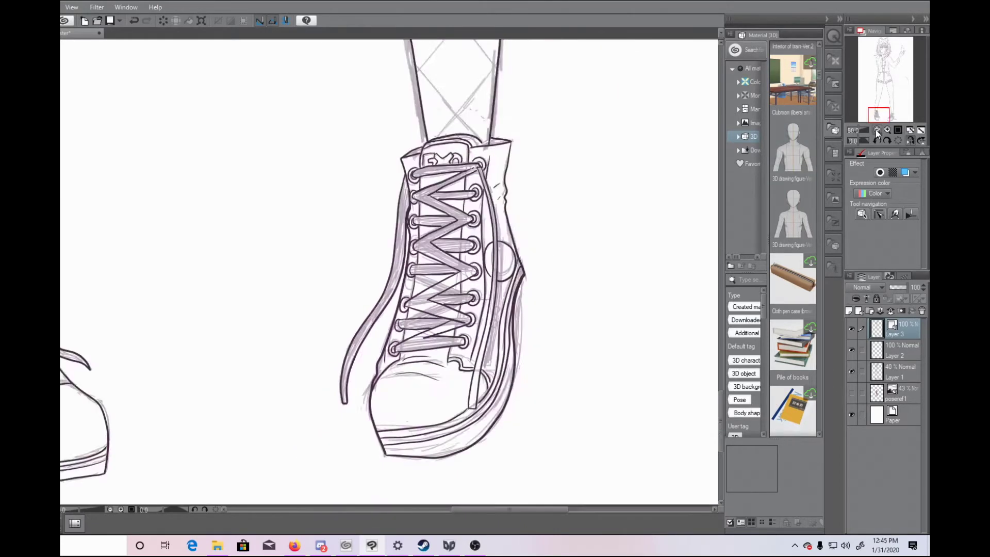
Step: Restore the unflipped canvas view and ink the tail's outline from the hip around its curled tip
{"action": "left_click", "coordinate": [910, 140]}
{"action": "left_click_drag", "start_coordinate": [720, 348], "coordinate": [726, 247]}
{"action": "left_click_drag", "start_coordinate": [539, 509], "coordinate": [576, 518]}
{"action": "key", "text": "ctrl+plus"}
{"action": "mouse_move", "coordinate": [152, 71]}
{"action": "left_mouse_down"}
{"action": "mouse_move", "coordinate": [339, 246]}
{"action": "mouse_move", "coordinate": [481, 195]}
{"action": "mouse_move", "coordinate": [438, 91]}
{"action": "mouse_move", "coordinate": [448, 304]}
{"action": "mouse_move", "coordinate": [183, 174]}
{"action": "left_mouse_up"}
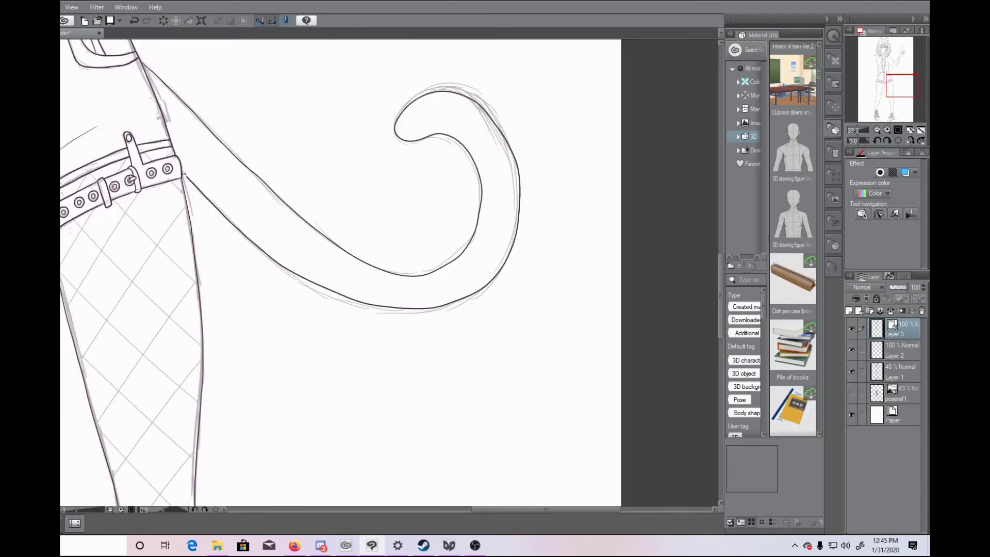
Step: Simplify the tail's lower contour and reshape it into a smooth curve along the sketch
{"action": "mouse_move", "coordinate": [243, 235]}
{"action": "left_mouse_down"}
{"action": "mouse_move", "coordinate": [320, 283]}
{"action": "mouse_move", "coordinate": [497, 268]}
{"action": "mouse_move", "coordinate": [515, 206]}
{"action": "left_mouse_up"}
{"action": "left_click_drag", "start_coordinate": [362, 302], "coordinate": [361, 308]}
{"action": "left_click_drag", "start_coordinate": [308, 279], "coordinate": [305, 284]}
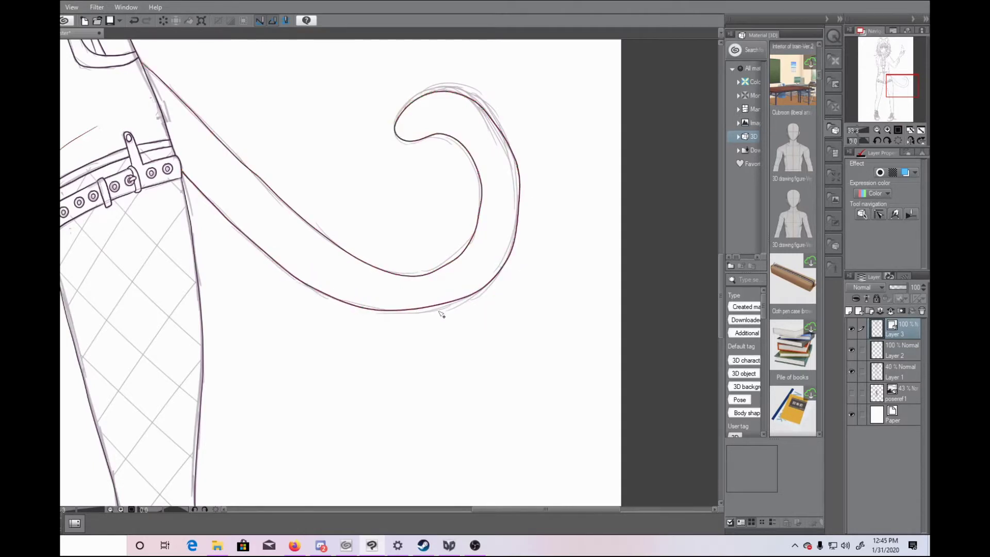
{"action": "left_click_drag", "start_coordinate": [428, 307], "coordinate": [427, 310]}
{"action": "left_click_drag", "start_coordinate": [516, 238], "coordinate": [519, 237]}
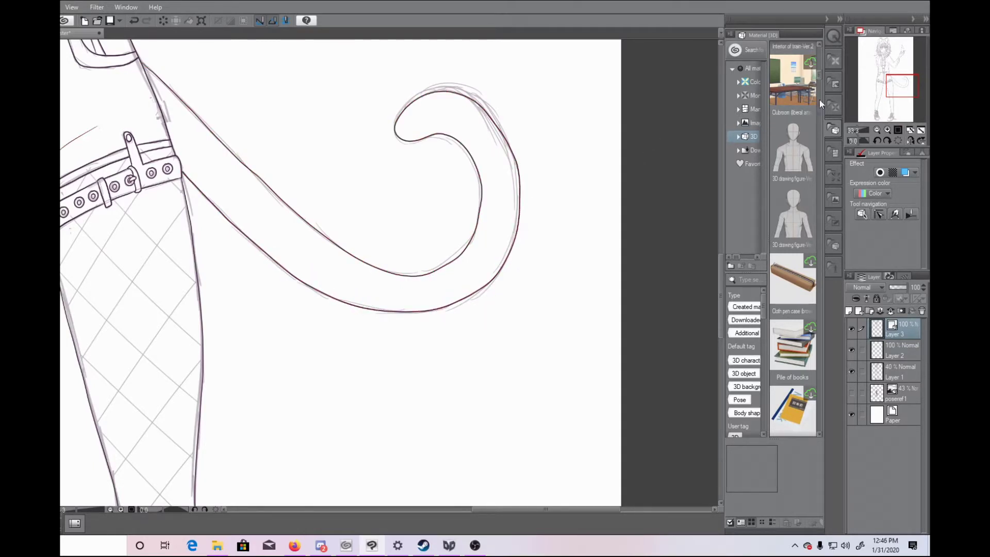
Step: Hide the sketch on Layer 1 while keeping Layer 2 visible, and check the line art as a whole
{"action": "left_click_drag", "start_coordinate": [858, 130], "coordinate": [852, 130]}
{"action": "left_click_drag", "start_coordinate": [721, 287], "coordinate": [737, 255]}
{"action": "left_click", "coordinate": [854, 130]}
{"action": "left_click", "coordinate": [851, 350]}
{"action": "left_click", "coordinate": [852, 372]}
{"action": "left_click", "coordinate": [851, 352]}
{"action": "scroll", "coordinate": [725, 242], "scroll_direction": "up", "scroll_amount": 2}
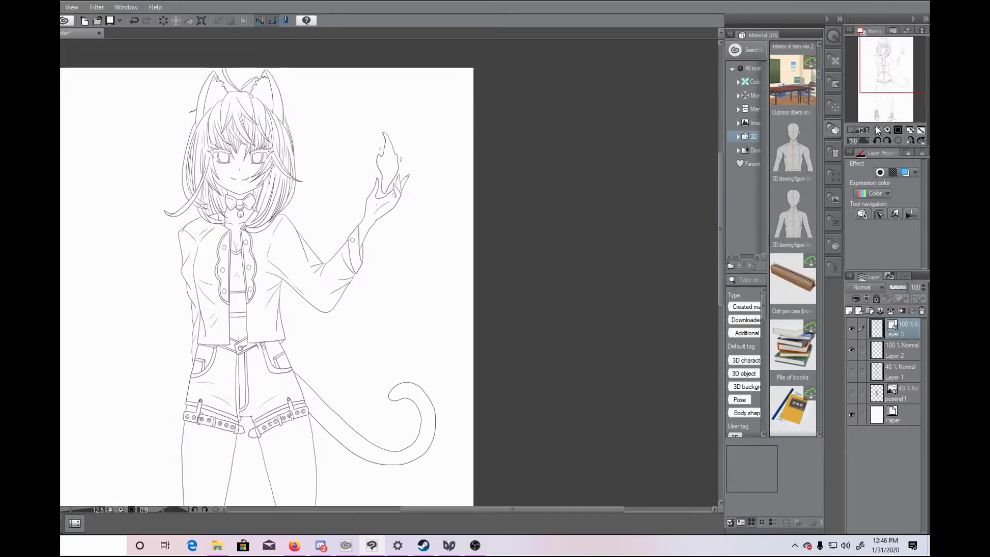
{"action": "key", "text": "ctrl+minus"}
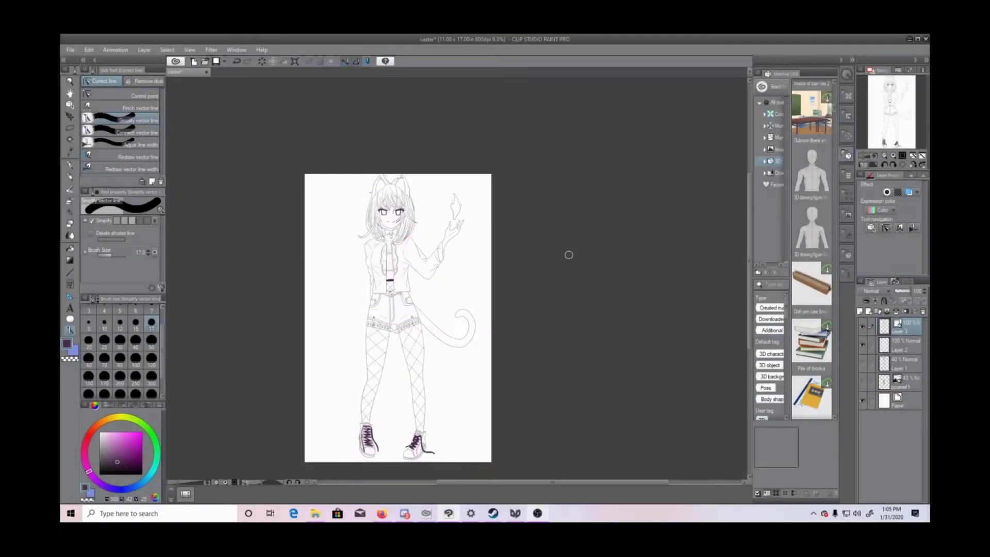
Step: Set the line width correction to scale up by 2.50 and thicken the fringe tips and the hair strands framing the face
{"action": "key", "text": "ctrl+plus"}
{"action": "scroll", "coordinate": [750, 249], "scroll_direction": "left", "scroll_amount": 3}
{"action": "left_click_drag", "start_coordinate": [750, 249], "coordinate": [750, 200]}
{"action": "left_click", "coordinate": [892, 155]}
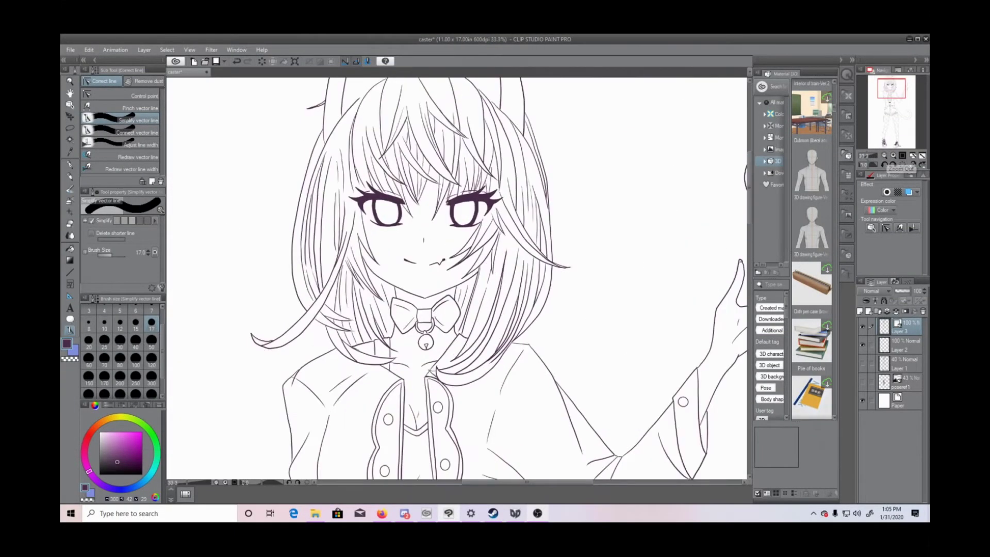
{"action": "left_click", "coordinate": [147, 144]}
{"action": "left_click", "coordinate": [93, 258]}
{"action": "left_click", "coordinate": [93, 246]}
{"action": "left_click", "coordinate": [893, 156]}
{"action": "mouse_move", "coordinate": [323, 113]}
{"action": "left_mouse_down"}
{"action": "mouse_move", "coordinate": [349, 151]}
{"action": "mouse_move", "coordinate": [333, 251]}
{"action": "left_mouse_up"}
{"action": "mouse_move", "coordinate": [392, 189]}
{"action": "left_mouse_down"}
{"action": "mouse_move", "coordinate": [376, 168]}
{"action": "mouse_move", "coordinate": [373, 129]}
{"action": "mouse_move", "coordinate": [391, 161]}
{"action": "mouse_move", "coordinate": [419, 109]}
{"action": "mouse_move", "coordinate": [427, 170]}
{"action": "mouse_move", "coordinate": [454, 136]}
{"action": "mouse_move", "coordinate": [460, 97]}
{"action": "left_mouse_up"}
{"action": "mouse_move", "coordinate": [453, 240]}
{"action": "left_mouse_down"}
{"action": "mouse_move", "coordinate": [464, 232]}
{"action": "mouse_move", "coordinate": [443, 265]}
{"action": "mouse_move", "coordinate": [469, 276]}
{"action": "left_mouse_up"}
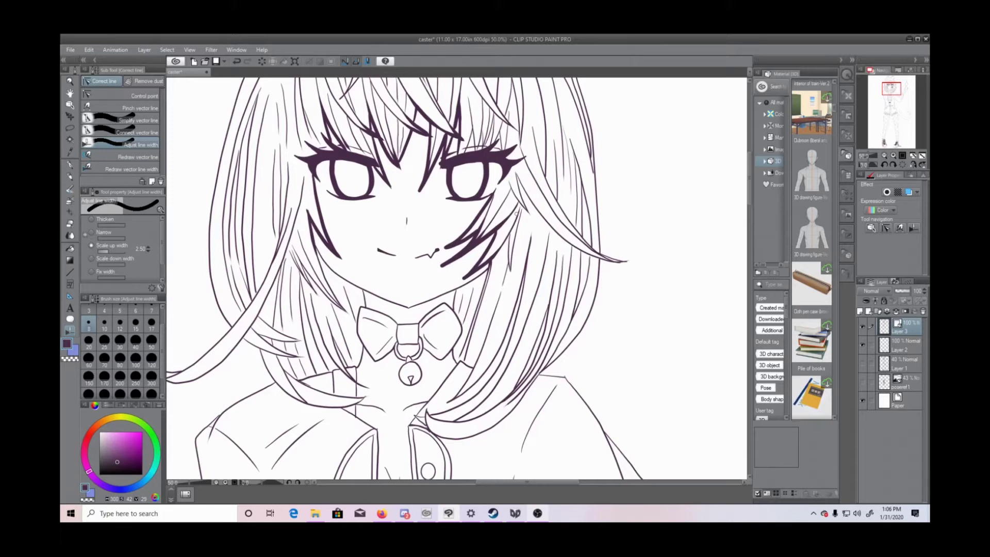
Step: Thicken the jawline on both sides of the face and simplify its vector line near the chin
{"action": "mouse_move", "coordinate": [320, 252]}
{"action": "left_mouse_down"}
{"action": "mouse_move", "coordinate": [409, 308]}
{"action": "mouse_move", "coordinate": [487, 269]}
{"action": "left_mouse_up"}
{"action": "left_click", "coordinate": [145, 132]}
{"action": "left_click", "coordinate": [149, 121]}
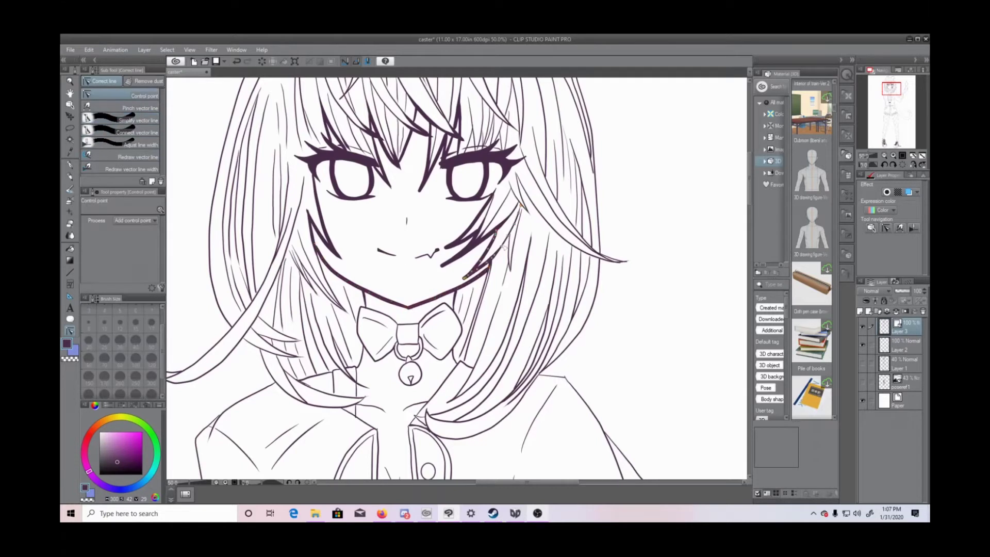
{"action": "left_click_drag", "start_coordinate": [439, 290], "coordinate": [397, 312]}
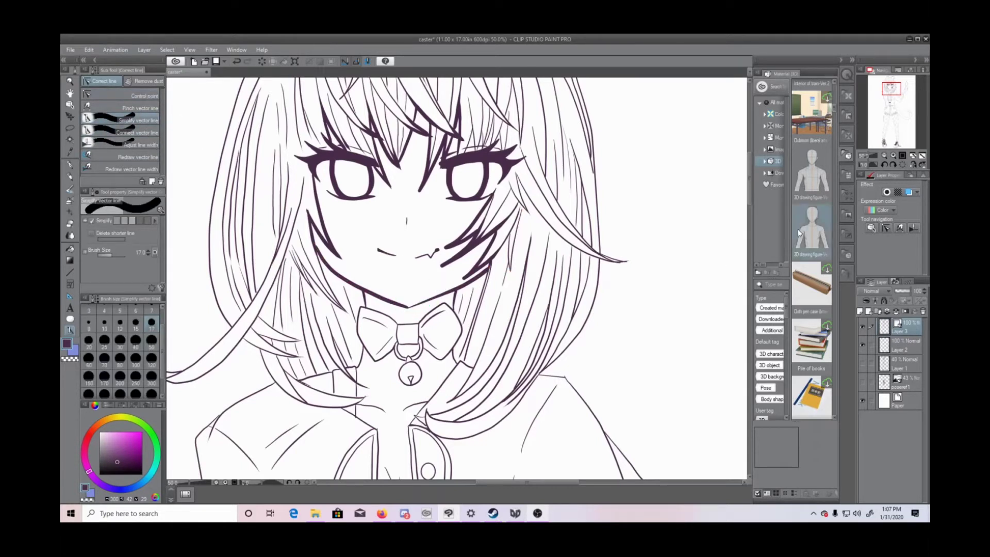
{"action": "left_click", "coordinate": [893, 155]}
{"action": "left_click_drag", "start_coordinate": [391, 316], "coordinate": [340, 294]}
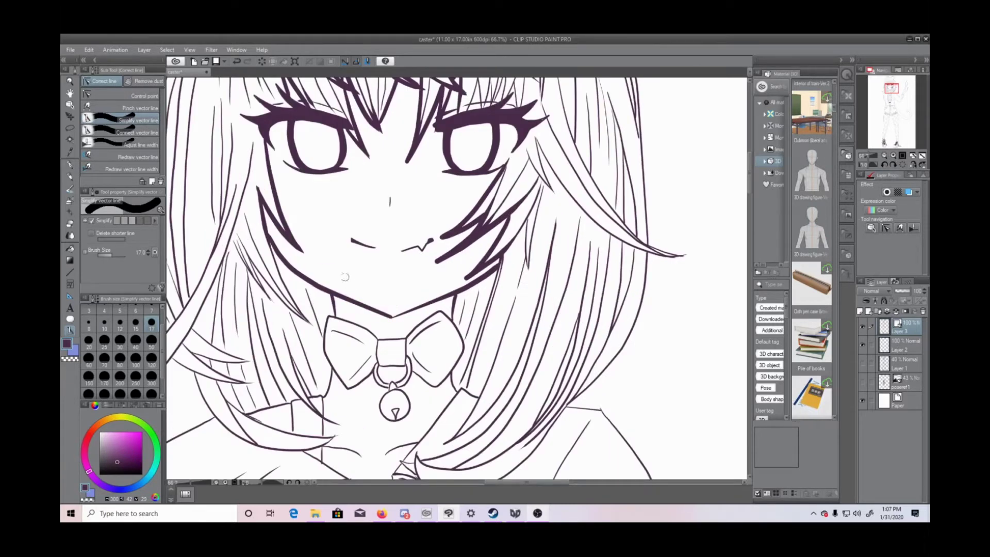
Step: Narrow the jawline's width toward the chin and refine its control points at the chin tip
{"action": "left_click", "coordinate": [149, 96]}
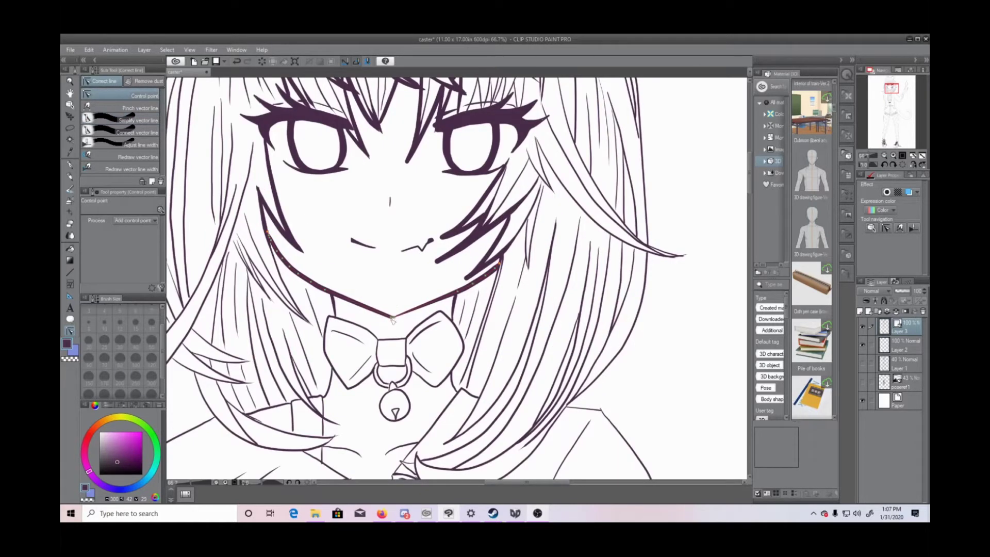
{"action": "left_click", "coordinate": [894, 156]}
{"action": "left_click", "coordinate": [139, 145]}
{"action": "left_click_drag", "start_coordinate": [308, 315], "coordinate": [356, 336]}
{"action": "left_click", "coordinate": [894, 156]}
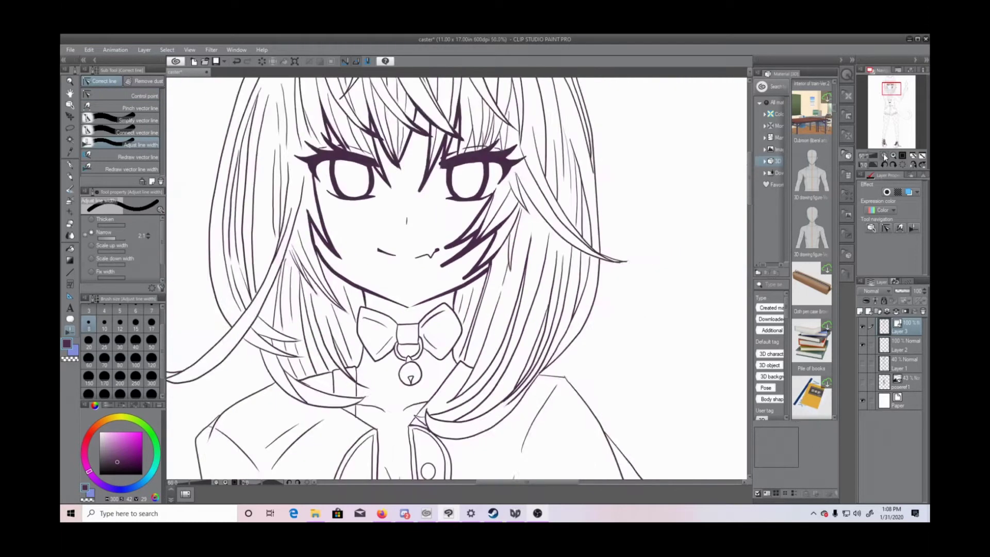
{"action": "left_click", "coordinate": [893, 157]}
{"action": "left_click", "coordinate": [893, 157]}
{"action": "left_click", "coordinate": [139, 96]}
{"action": "left_click_drag", "start_coordinate": [327, 359], "coordinate": [314, 365]}
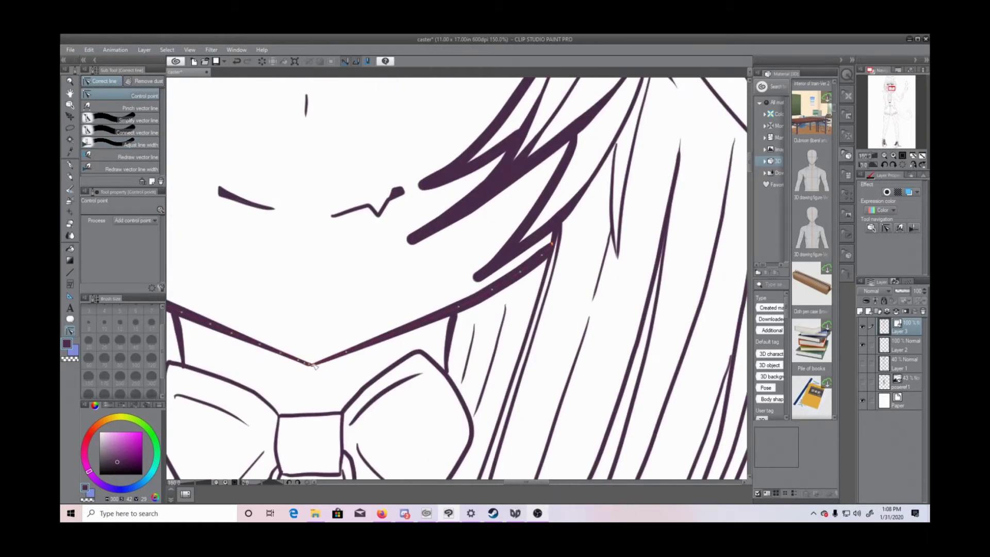
Step: Scale up the line width by 2.50 on the long flicked lock on the right side of the face
{"action": "left_click", "coordinate": [870, 165]}
{"action": "left_click", "coordinate": [139, 144]}
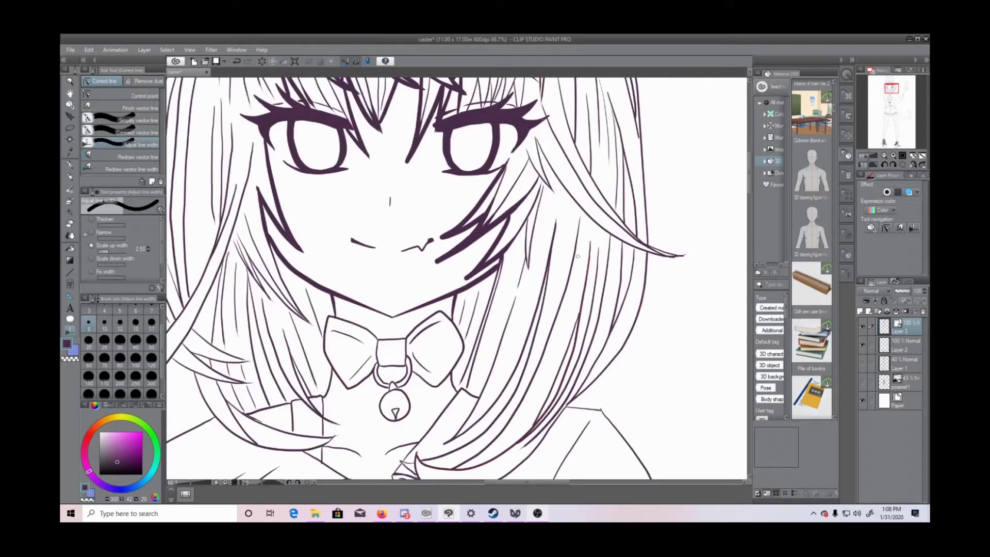
{"action": "mouse_move", "coordinate": [547, 167]}
{"action": "left_mouse_down"}
{"action": "mouse_move", "coordinate": [553, 178]}
{"action": "mouse_move", "coordinate": [592, 175]}
{"action": "left_mouse_up"}
{"action": "left_click", "coordinate": [883, 156]}
{"action": "left_click", "coordinate": [883, 156]}
{"action": "left_click", "coordinate": [883, 156]}
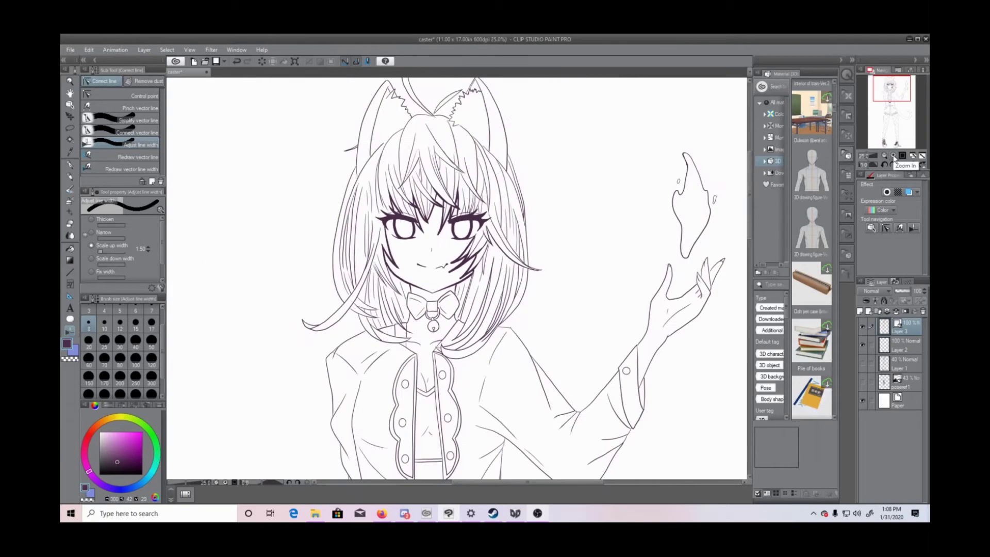
{"action": "left_click", "coordinate": [894, 156]}
{"action": "left_click", "coordinate": [893, 155]}
{"action": "mouse_move", "coordinate": [533, 126]}
{"action": "left_mouse_down"}
{"action": "mouse_move", "coordinate": [585, 248]}
{"action": "mouse_move", "coordinate": [626, 260]}
{"action": "mouse_move", "coordinate": [539, 181]}
{"action": "left_mouse_up"}
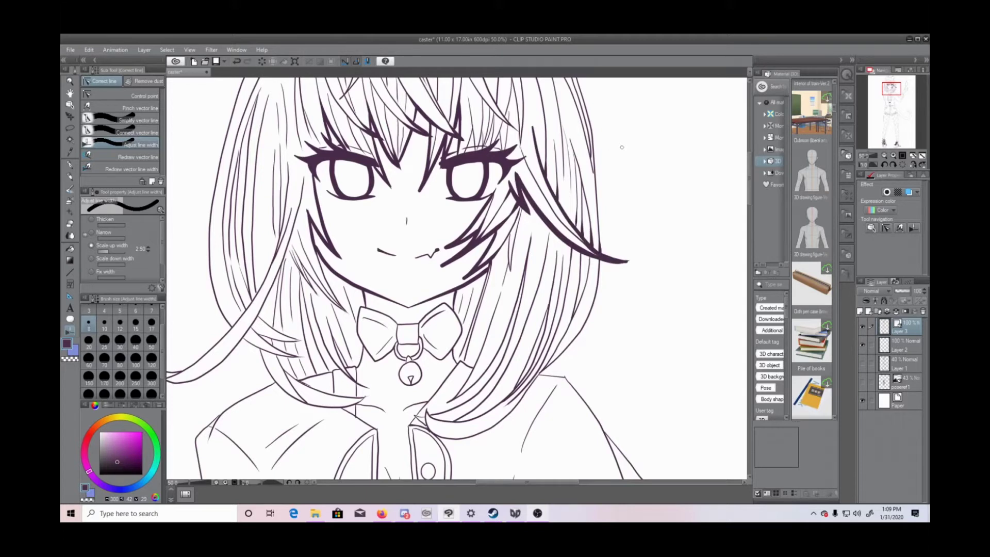
Step: Thicken the short strand beneath the flicked lock and the outer strand along the right side of the hair
{"action": "left_click", "coordinate": [137, 120]}
{"action": "left_click", "coordinate": [129, 97]}
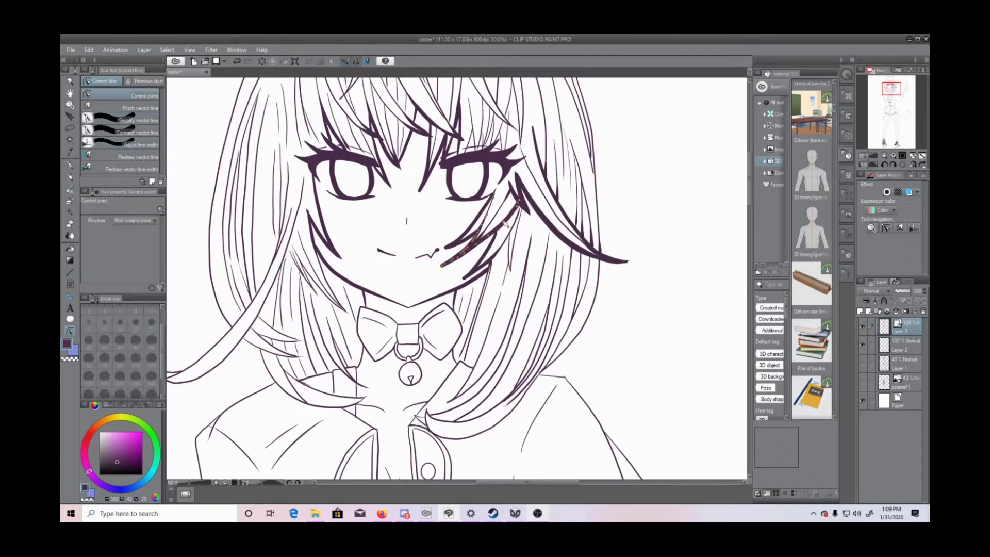
{"action": "left_click", "coordinate": [144, 144]}
{"action": "left_click_drag", "start_coordinate": [509, 242], "coordinate": [510, 257]}
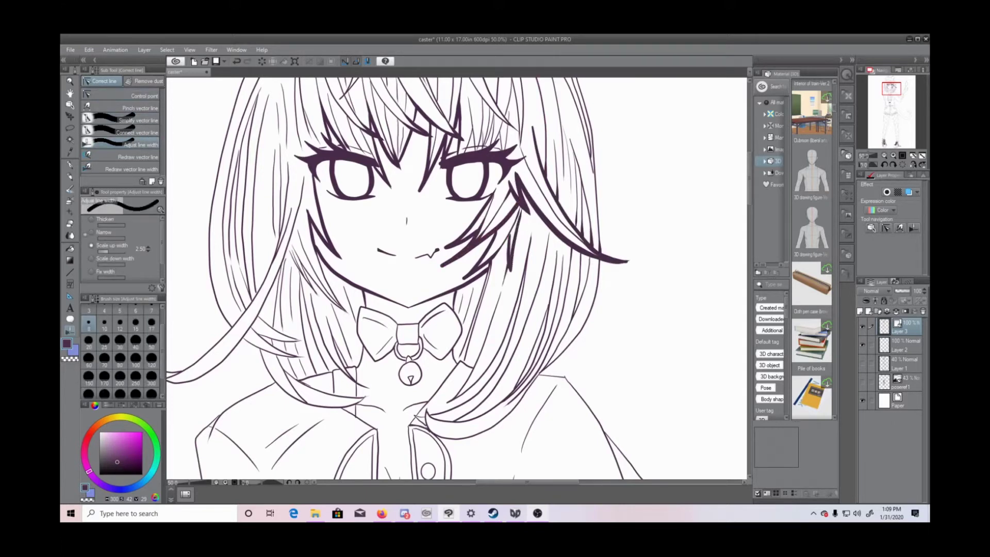
{"action": "left_click_drag", "start_coordinate": [582, 205], "coordinate": [582, 219]}
{"action": "left_click_drag", "start_coordinate": [582, 255], "coordinate": [577, 330]}
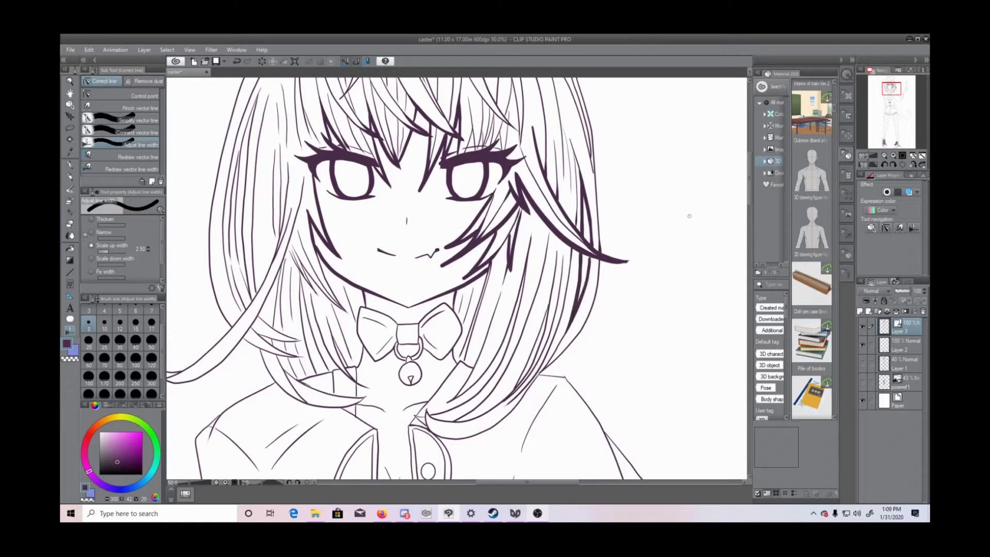
Step: Thicken the curved lower ends of the hair on the right where they sweep in toward the collar
{"action": "key", "text": "p"}
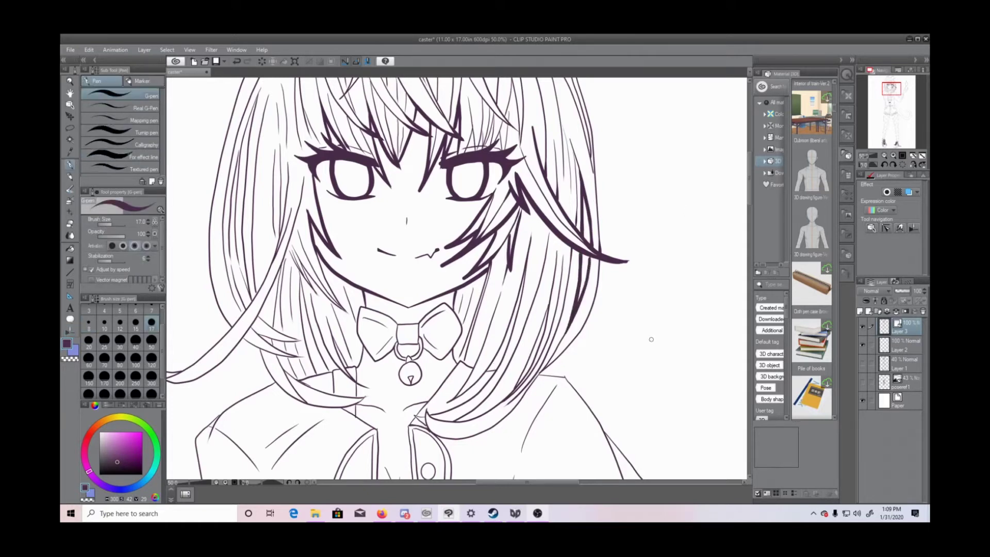
{"action": "key", "text": "y"}
{"action": "left_click_drag", "start_coordinate": [448, 401], "coordinate": [447, 401]}
{"action": "mouse_move", "coordinate": [494, 370]}
{"action": "left_mouse_down"}
{"action": "mouse_move", "coordinate": [415, 417]}
{"action": "mouse_move", "coordinate": [467, 436]}
{"action": "mouse_move", "coordinate": [508, 411]}
{"action": "mouse_move", "coordinate": [539, 377]}
{"action": "left_mouse_up"}
{"action": "left_click_drag", "start_coordinate": [429, 424], "coordinate": [515, 392]}
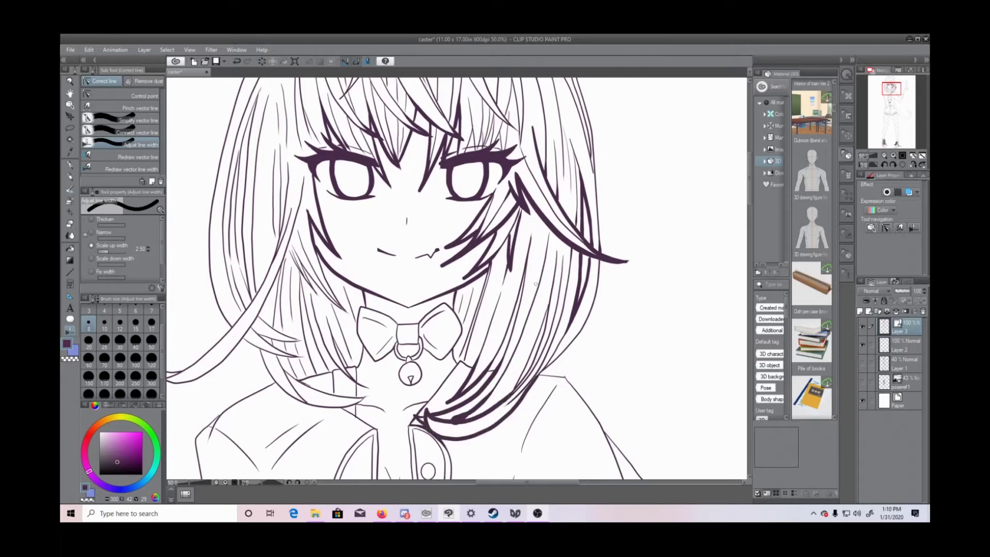
{"action": "key", "text": "ctrl+z"}
{"action": "left_click_drag", "start_coordinate": [442, 423], "coordinate": [512, 393]}
Step: Thicken the bow's outer edges and the collar line, and undo the heavy width on the adjacent hair strand
{"action": "left_click_drag", "start_coordinate": [461, 328], "coordinate": [466, 359]}
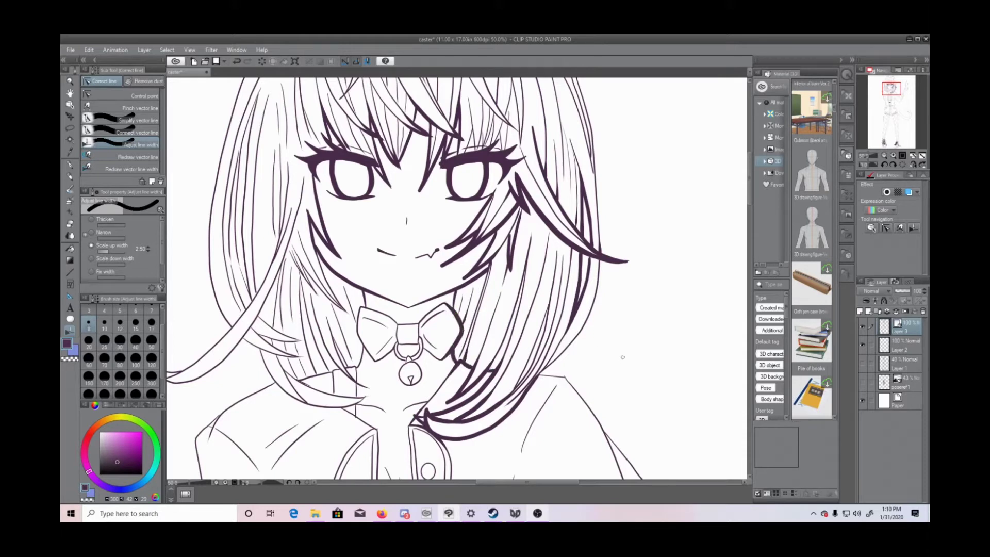
{"action": "mouse_move", "coordinate": [361, 307]}
{"action": "left_mouse_down"}
{"action": "mouse_move", "coordinate": [364, 361]}
{"action": "mouse_move", "coordinate": [299, 382]}
{"action": "mouse_move", "coordinate": [343, 329]}
{"action": "left_mouse_up"}
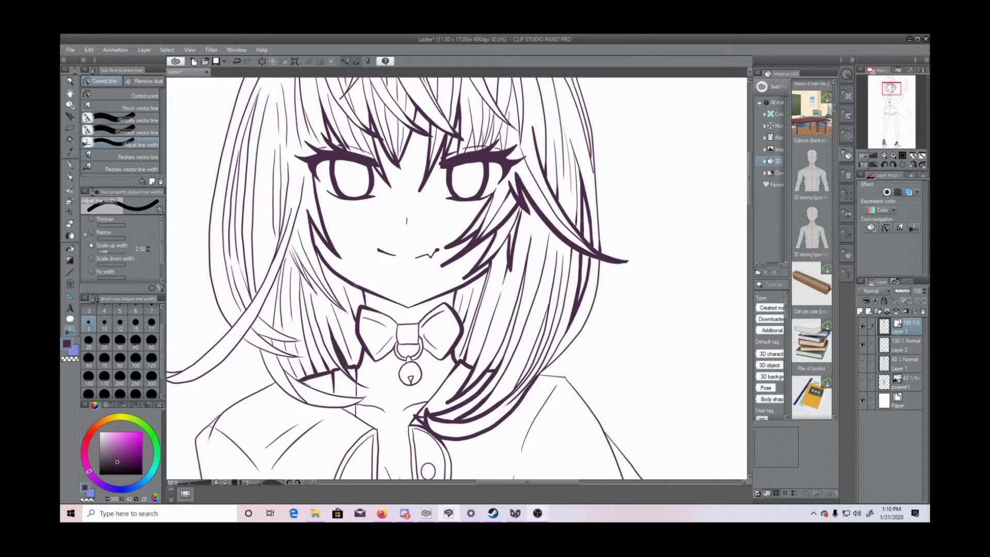
{"action": "key", "text": "ctrl+z"}
{"action": "left_click", "coordinate": [92, 219]}
{"action": "left_click_drag", "start_coordinate": [334, 338], "coordinate": [345, 363]}
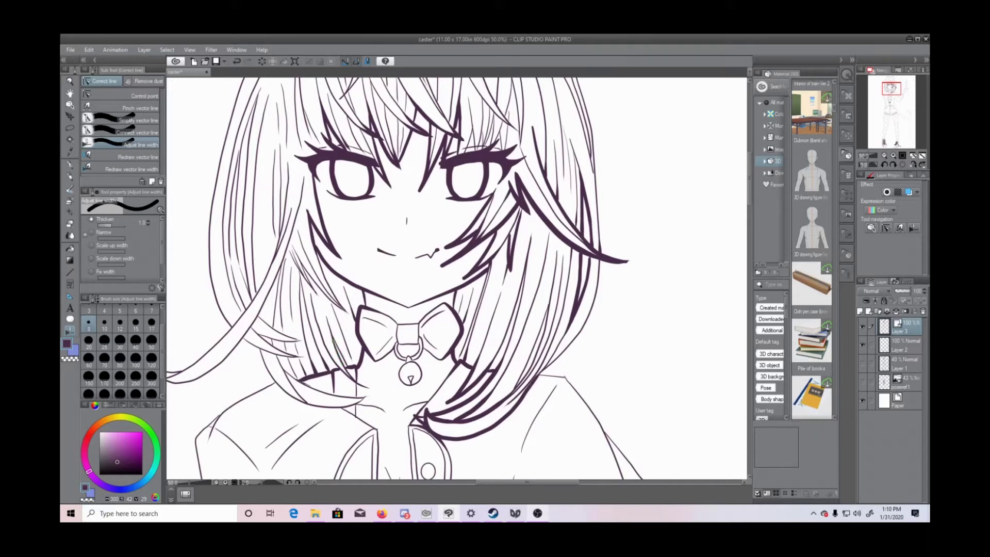
Step: Scale up the width of the lower left hair curl, the pointed strands above it and the strand behind the long lock
{"action": "left_click", "coordinate": [93, 246]}
{"action": "mouse_move", "coordinate": [261, 351]}
{"action": "left_mouse_down"}
{"action": "mouse_move", "coordinate": [282, 386]}
{"action": "mouse_move", "coordinate": [319, 406]}
{"action": "mouse_move", "coordinate": [358, 401]}
{"action": "mouse_move", "coordinate": [299, 382]}
{"action": "left_mouse_up"}
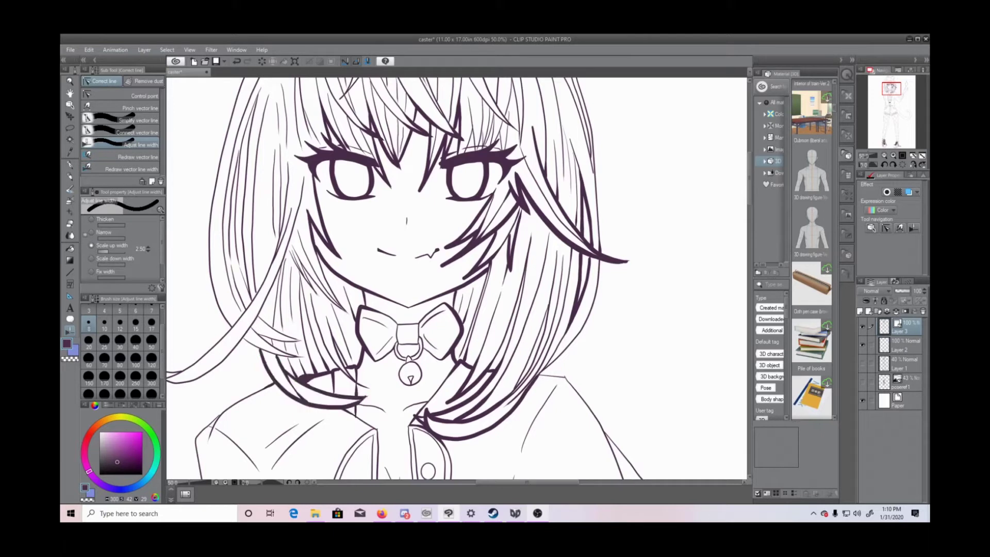
{"action": "left_click", "coordinate": [133, 121]}
{"action": "left_click", "coordinate": [137, 144]}
{"action": "mouse_move", "coordinate": [265, 335]}
{"action": "left_mouse_down"}
{"action": "mouse_move", "coordinate": [282, 342]}
{"action": "mouse_move", "coordinate": [246, 341]}
{"action": "mouse_move", "coordinate": [303, 340]}
{"action": "left_mouse_up"}
{"action": "left_click_drag", "start_coordinate": [282, 266], "coordinate": [274, 309]}
{"action": "left_click", "coordinate": [122, 98]}
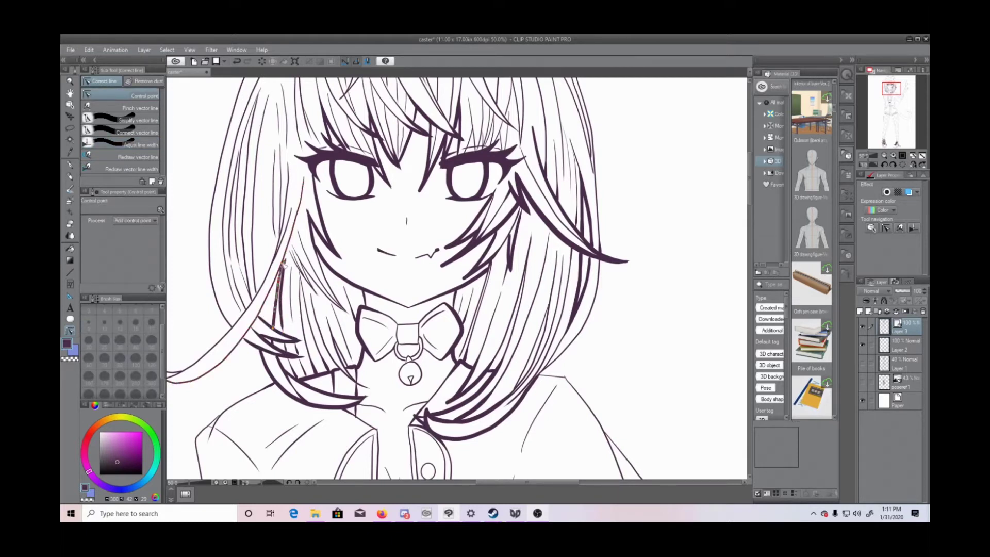
Step: Thicken the short strand end just above the lower left hair curl
{"action": "left_click", "coordinate": [71, 164]}
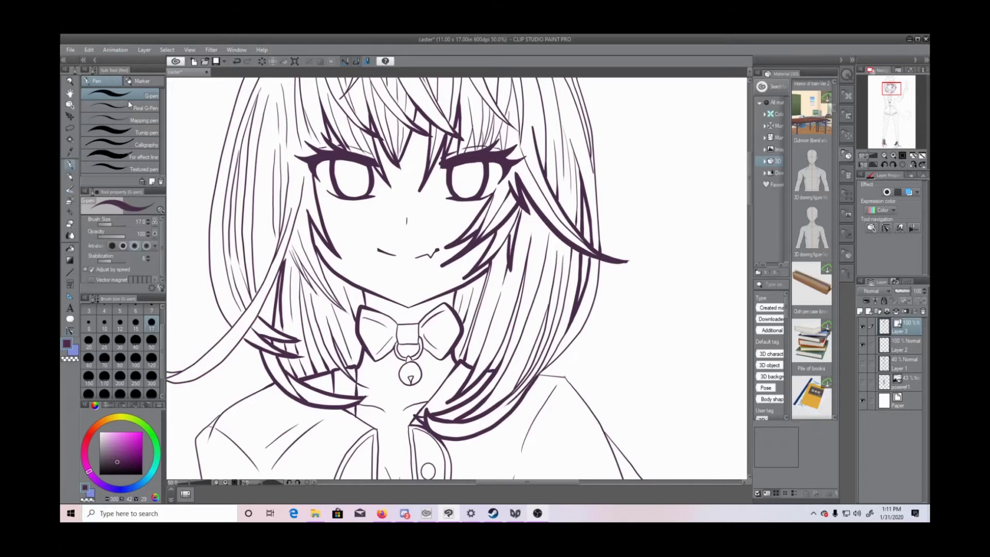
{"action": "left_click", "coordinate": [70, 331]}
{"action": "left_click", "coordinate": [123, 144]}
{"action": "left_click_drag", "start_coordinate": [295, 375], "coordinate": [296, 376]}
{"action": "left_click", "coordinate": [139, 127]}
{"action": "left_click", "coordinate": [136, 95]}
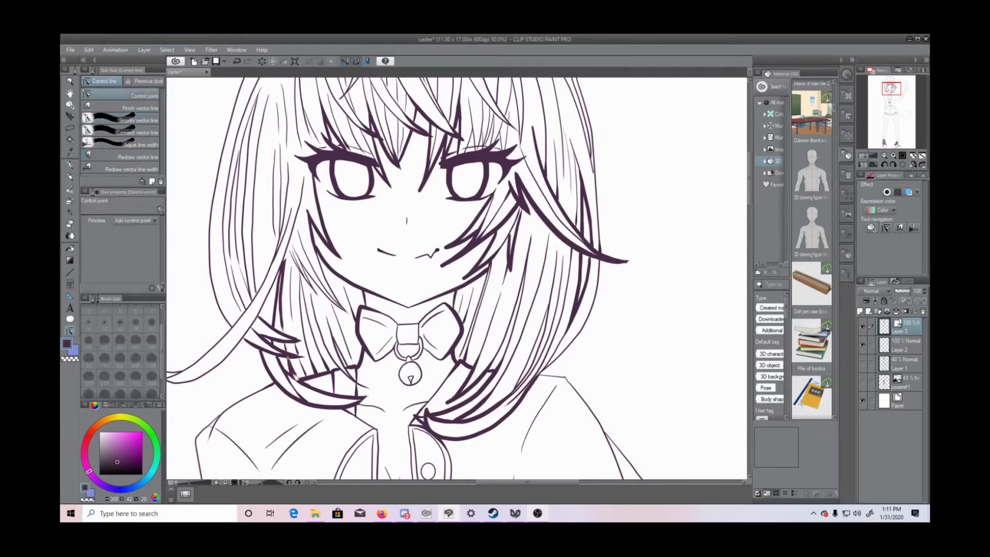
Step: Check the line weight across the whole figure and thicken the long vertical strands on the left side of the hair
{"action": "left_click", "coordinate": [120, 143]}
{"action": "left_click", "coordinate": [884, 157]}
{"action": "left_click", "coordinate": [884, 156]}
{"action": "left_click", "coordinate": [885, 156]}
{"action": "left_click", "coordinate": [884, 156]}
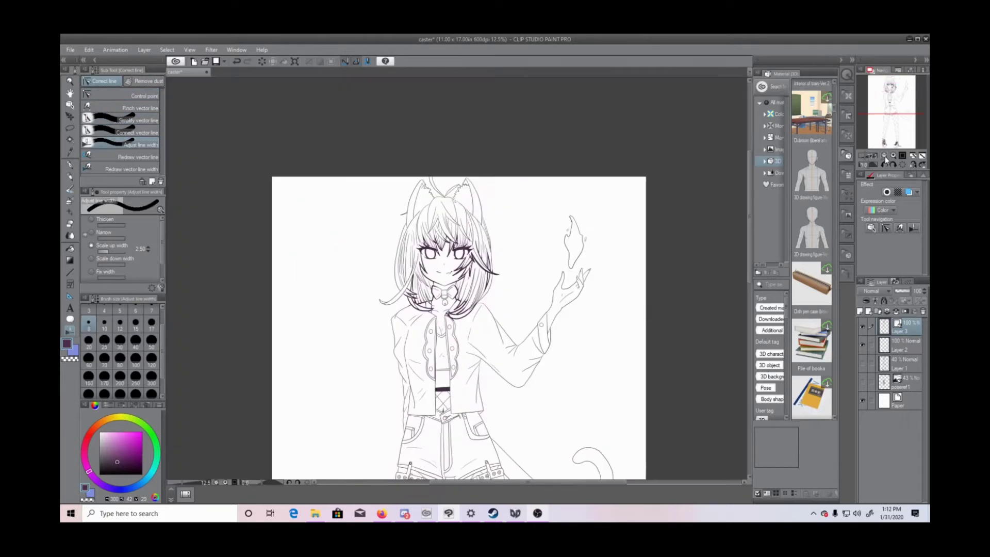
{"action": "left_click", "coordinate": [893, 156]}
{"action": "left_click", "coordinate": [893, 156]}
{"action": "left_click", "coordinate": [892, 157]}
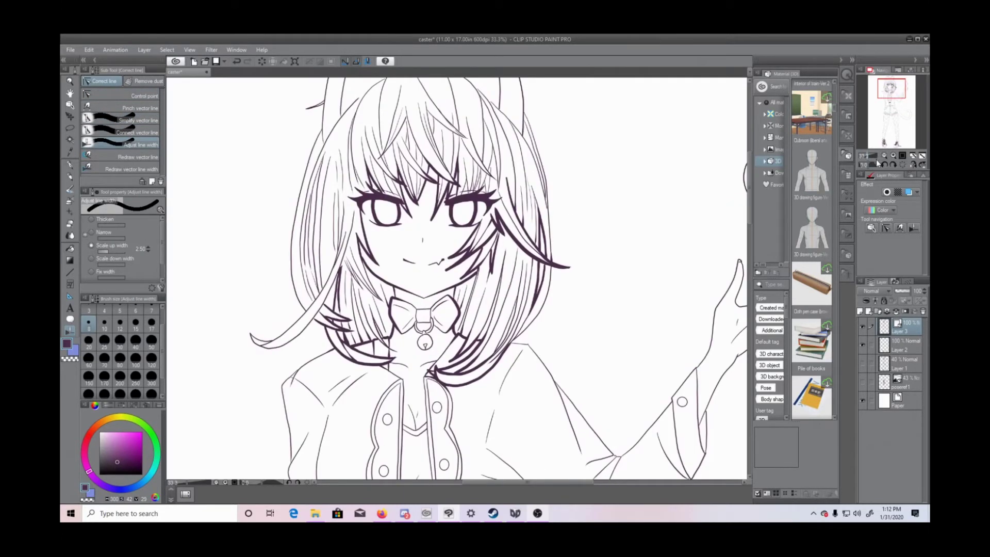
{"action": "left_click", "coordinate": [884, 156]}
{"action": "left_click_drag", "start_coordinate": [229, 244], "coordinate": [244, 306]}
{"action": "mouse_move", "coordinate": [241, 138]}
{"action": "left_mouse_down"}
{"action": "mouse_move", "coordinate": [234, 230]}
{"action": "mouse_move", "coordinate": [247, 287]}
{"action": "left_mouse_up"}
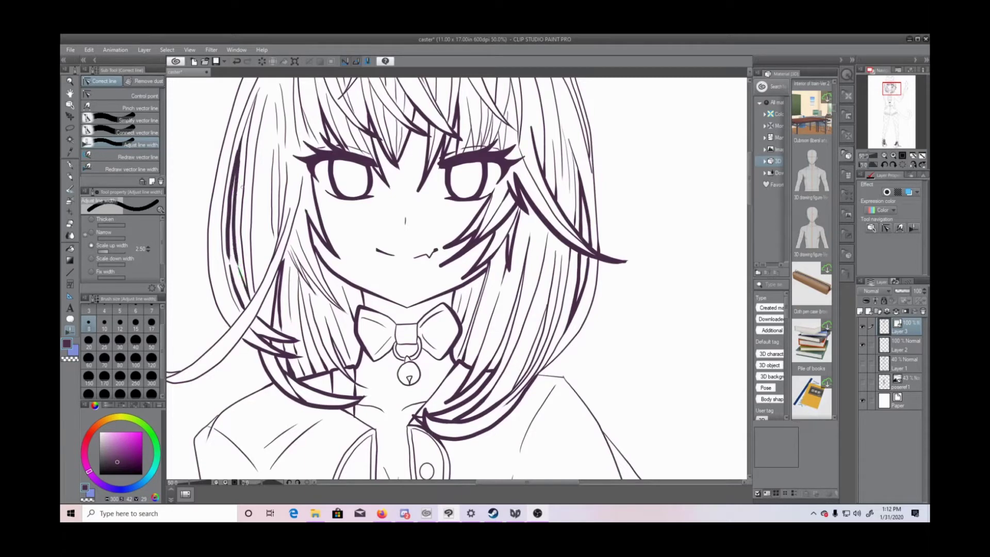
{"action": "key", "text": "ctrl"}
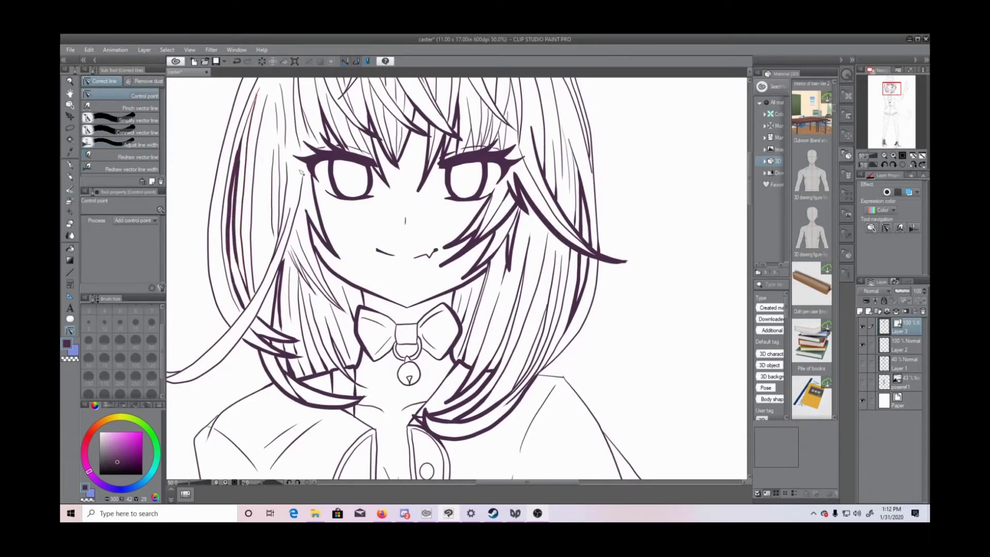
Step: Thicken the outer contour of the hair's left side and the long lock that flicks out over the shoulder
{"action": "left_click", "coordinate": [884, 155]}
{"action": "left_click", "coordinate": [885, 156]}
{"action": "left_click", "coordinate": [893, 156]}
{"action": "left_click", "coordinate": [70, 165]}
{"action": "left_click", "coordinate": [70, 330]}
{"action": "mouse_move", "coordinate": [338, 246]}
{"action": "left_mouse_down"}
{"action": "mouse_move", "coordinate": [316, 301]}
{"action": "mouse_move", "coordinate": [281, 332]}
{"action": "mouse_move", "coordinate": [306, 327]}
{"action": "left_mouse_up"}
{"action": "left_click_drag", "start_coordinate": [345, 202], "coordinate": [384, 200]}
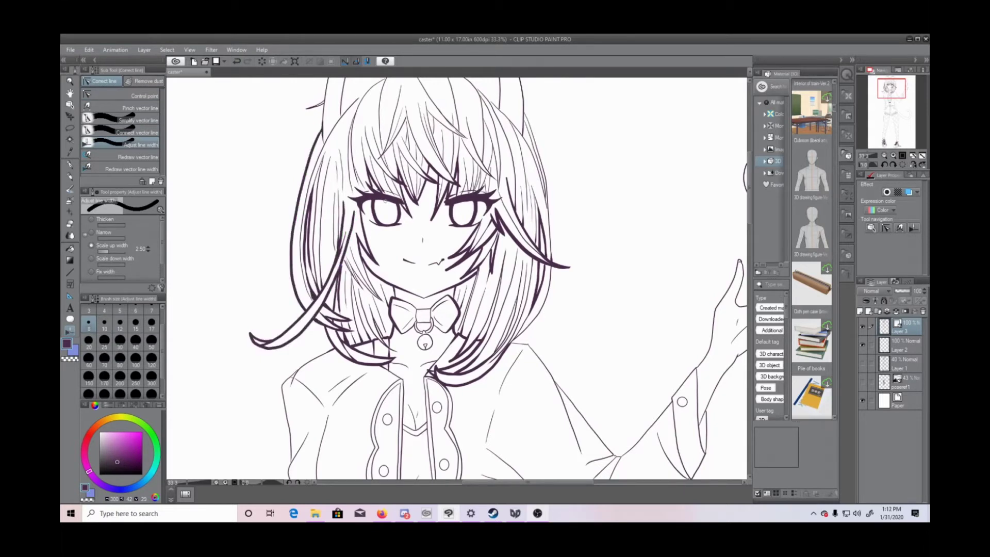
Step: Thicken the crown line and the main strands of the fringe down to the eyes
{"action": "left_click_drag", "start_coordinate": [750, 217], "coordinate": [749, 207]}
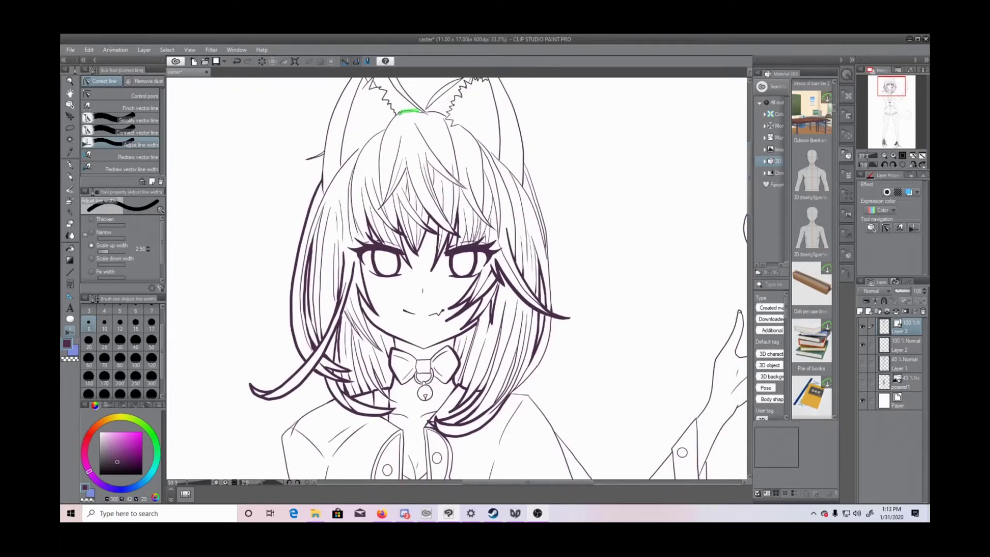
{"action": "left_click_drag", "start_coordinate": [382, 145], "coordinate": [382, 183]}
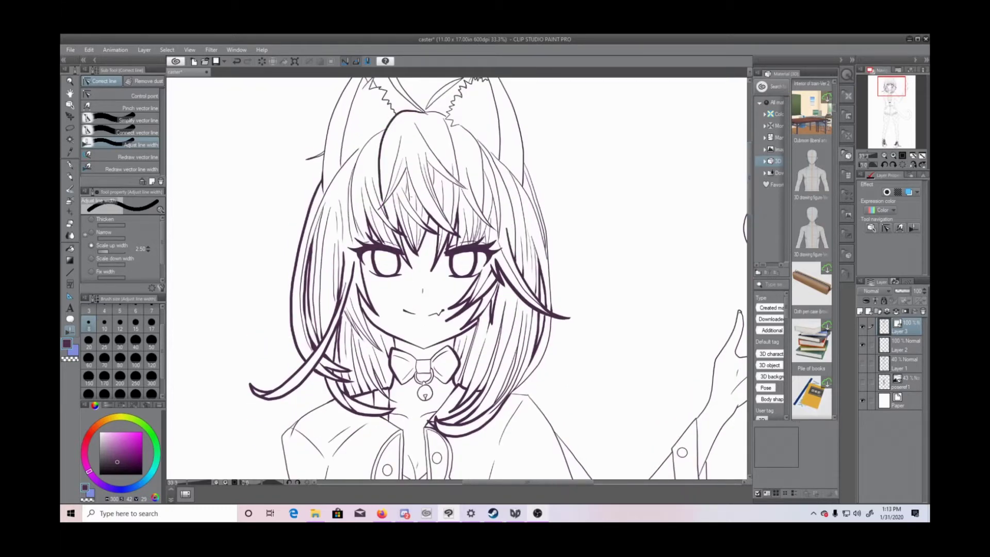
{"action": "mouse_move", "coordinate": [401, 137]}
{"action": "left_mouse_down"}
{"action": "mouse_move", "coordinate": [384, 200]}
{"action": "mouse_move", "coordinate": [406, 170]}
{"action": "mouse_move", "coordinate": [427, 210]}
{"action": "mouse_move", "coordinate": [454, 180]}
{"action": "mouse_move", "coordinate": [461, 184]}
{"action": "left_mouse_up"}
{"action": "left_click_drag", "start_coordinate": [416, 122], "coordinate": [460, 173]}
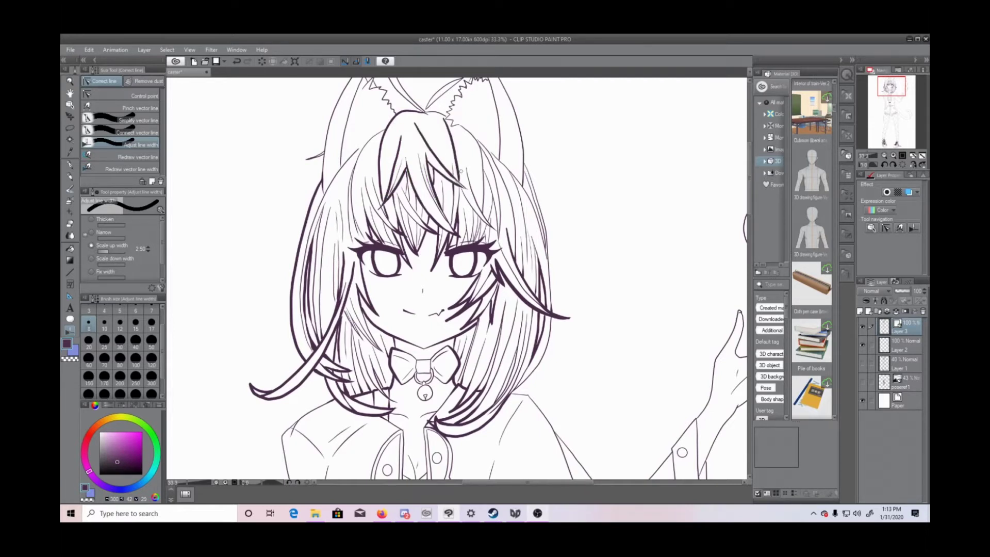
{"action": "left_click_drag", "start_coordinate": [397, 192], "coordinate": [425, 230]}
{"action": "left_click_drag", "start_coordinate": [365, 178], "coordinate": [391, 230]}
{"action": "left_click_drag", "start_coordinate": [464, 166], "coordinate": [490, 220]}
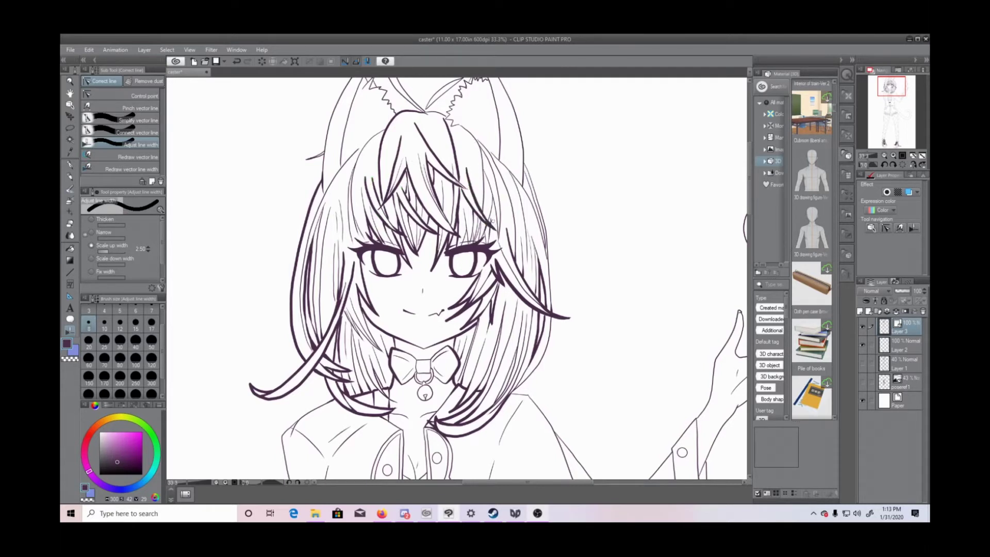
{"action": "mouse_move", "coordinate": [475, 140]}
{"action": "left_mouse_down"}
{"action": "mouse_move", "coordinate": [483, 205]}
{"action": "mouse_move", "coordinate": [474, 242]}
{"action": "left_mouse_up"}
Step: Thicken the inner strands beside the neck, the lower right strands and the strand falling past the right temple
{"action": "left_click_drag", "start_coordinate": [342, 312], "coordinate": [384, 353]}
{"action": "left_click_drag", "start_coordinate": [488, 365], "coordinate": [501, 320]}
{"action": "left_click_drag", "start_coordinate": [495, 397], "coordinate": [518, 342]}
{"action": "left_click_drag", "start_coordinate": [517, 385], "coordinate": [531, 362]}
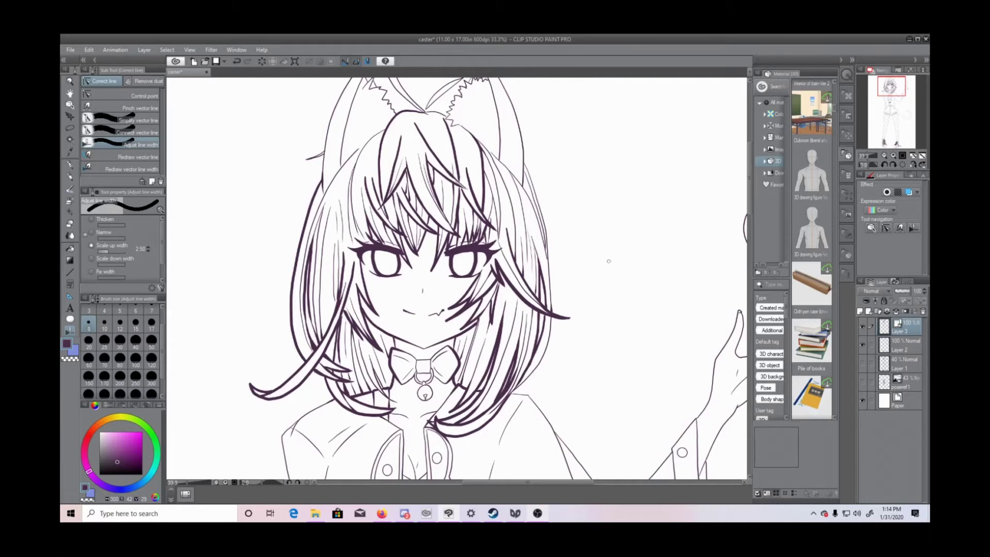
{"action": "left_click_drag", "start_coordinate": [485, 154], "coordinate": [502, 242]}
Step: Try to thicken the upper right contour of the hair and the outermost strands below the ear
{"action": "mouse_move", "coordinate": [481, 144]}
{"action": "left_mouse_down"}
{"action": "mouse_move", "coordinate": [516, 177]}
{"action": "mouse_move", "coordinate": [544, 247]}
{"action": "left_mouse_up"}
{"action": "mouse_move", "coordinate": [532, 193]}
{"action": "left_mouse_down"}
{"action": "mouse_move", "coordinate": [528, 167]}
{"action": "mouse_move", "coordinate": [546, 226]}
{"action": "left_mouse_up"}
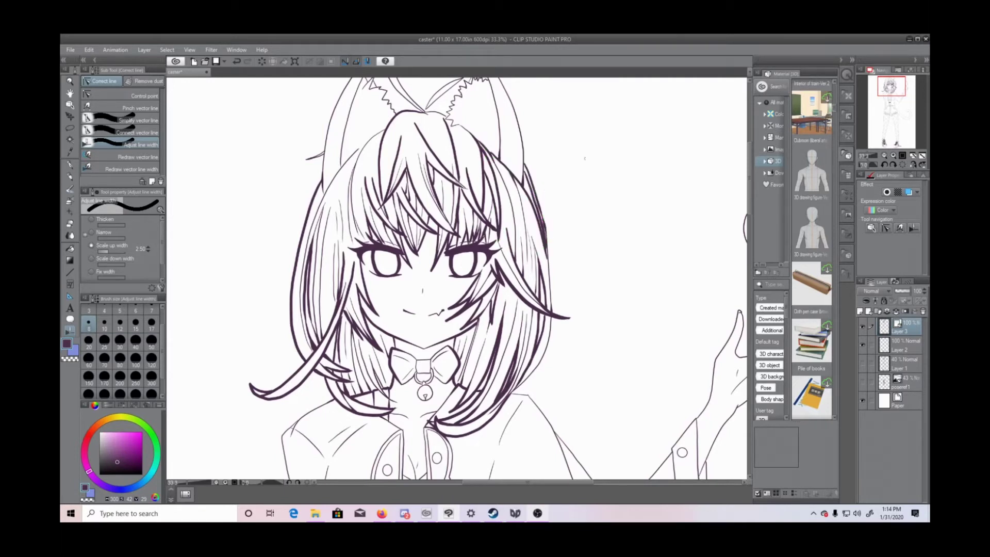
{"action": "key", "text": "ctrl+z"}
{"action": "left_click_drag", "start_coordinate": [526, 164], "coordinate": [547, 237]}
{"action": "key", "text": "ctrl+z"}
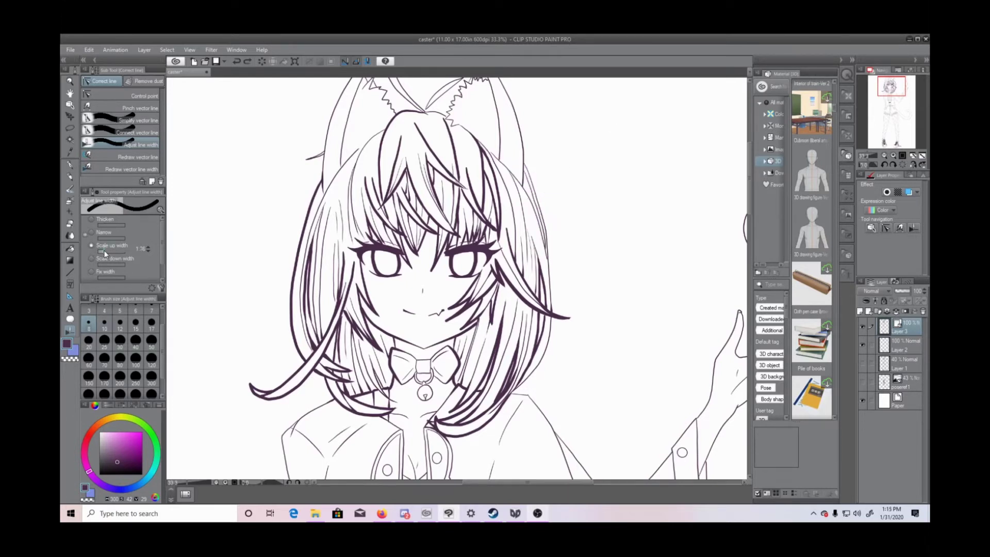
Step: Thicken the right outer contour of the hair and the outlines of both cat ears, scaling line width up by 2.00
{"action": "mouse_move", "coordinate": [525, 186]}
{"action": "left_mouse_down"}
{"action": "mouse_move", "coordinate": [554, 310]}
{"action": "mouse_move", "coordinate": [531, 375]}
{"action": "left_mouse_up"}
{"action": "mouse_move", "coordinate": [307, 159]}
{"action": "left_mouse_down"}
{"action": "mouse_move", "coordinate": [325, 149]}
{"action": "mouse_move", "coordinate": [353, 79]}
{"action": "left_mouse_up"}
{"action": "left_click_drag", "start_coordinate": [750, 207], "coordinate": [751, 189]}
{"action": "mouse_move", "coordinate": [364, 158]}
{"action": "left_mouse_down"}
{"action": "mouse_move", "coordinate": [395, 208]}
{"action": "mouse_move", "coordinate": [392, 152]}
{"action": "left_mouse_up"}
{"action": "mouse_move", "coordinate": [426, 202]}
{"action": "left_mouse_down"}
{"action": "mouse_move", "coordinate": [437, 185]}
{"action": "mouse_move", "coordinate": [430, 197]}
{"action": "mouse_move", "coordinate": [450, 211]}
{"action": "mouse_move", "coordinate": [458, 187]}
{"action": "left_mouse_up"}
{"action": "left_click_drag", "start_coordinate": [482, 156], "coordinate": [525, 255]}
{"action": "left_click_drag", "start_coordinate": [750, 186], "coordinate": [752, 189]}
{"action": "left_click_drag", "start_coordinate": [364, 152], "coordinate": [340, 242]}
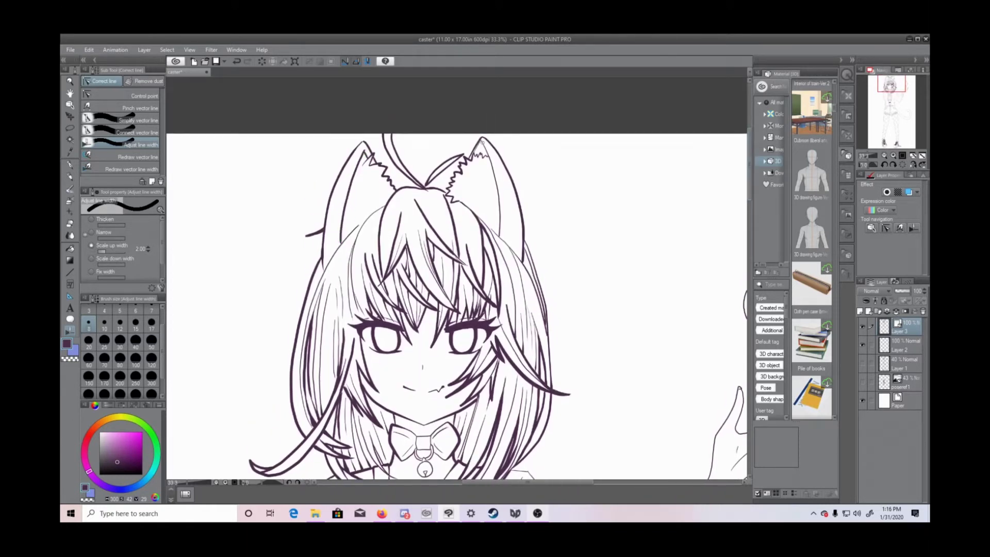
{"action": "scroll", "coordinate": [750, 194], "scroll_direction": "down", "scroll_amount": 2}
{"action": "mouse_move", "coordinate": [384, 138]}
{"action": "left_mouse_down"}
{"action": "mouse_move", "coordinate": [351, 199]}
{"action": "mouse_move", "coordinate": [354, 219]}
{"action": "left_mouse_up"}
{"action": "left_click_drag", "start_coordinate": [359, 159], "coordinate": [316, 221]}
{"action": "key", "text": "p"}
{"action": "key", "text": "y"}
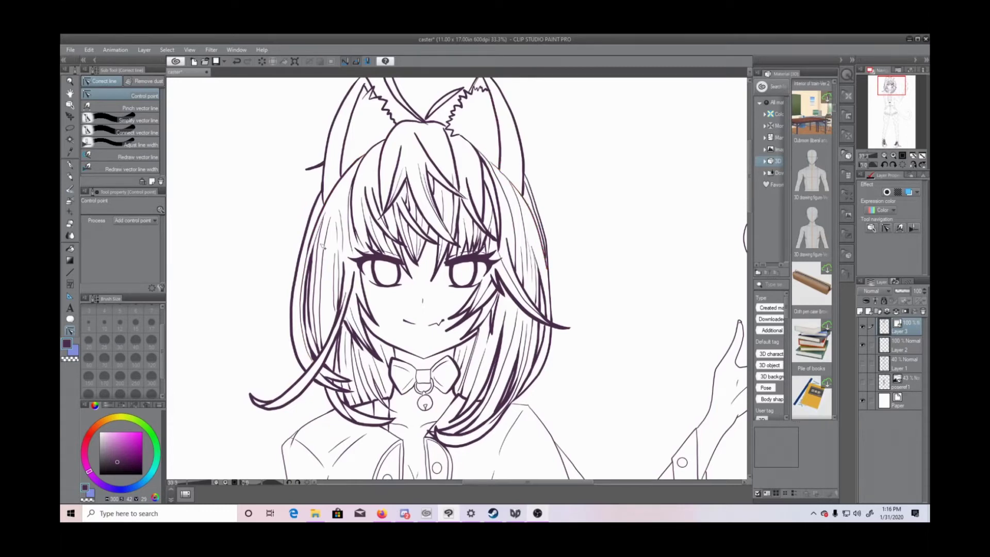
{"action": "key", "text": "ctrl+plus"}
{"action": "left_click", "coordinate": [140, 120]}
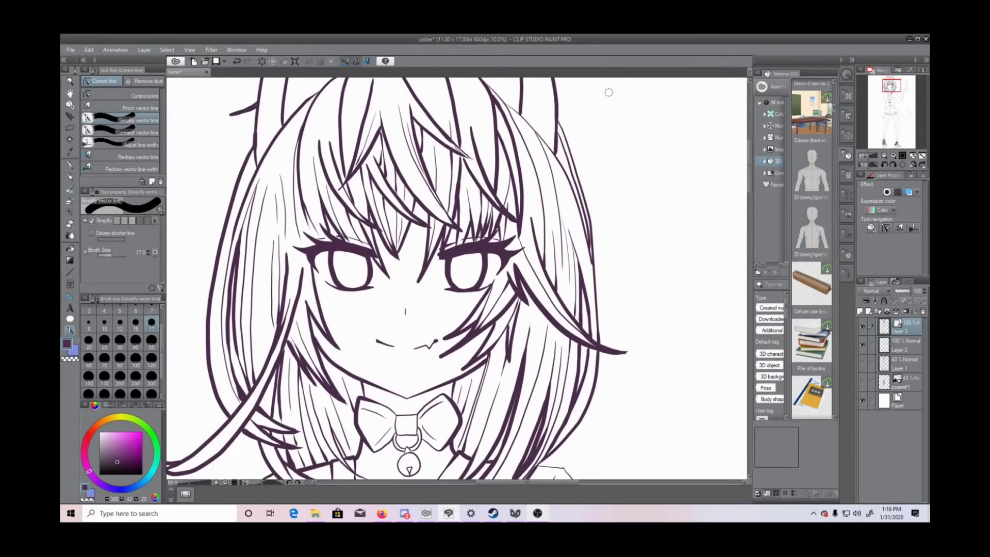
Step: Thicken the outlines of the jacket's left shoulder and sleeve and its inner side line, scaling line width up by 2.10
{"action": "left_click", "coordinate": [880, 156]}
{"action": "left_click", "coordinate": [880, 155]}
{"action": "left_click", "coordinate": [880, 155]}
{"action": "mouse_move", "coordinate": [749, 259]}
{"action": "left_mouse_down"}
{"action": "mouse_move", "coordinate": [753, 281]}
{"action": "mouse_move", "coordinate": [762, 281]}
{"action": "mouse_move", "coordinate": [752, 256]}
{"action": "left_mouse_up"}
{"action": "left_click", "coordinate": [892, 155]}
{"action": "left_click", "coordinate": [893, 155]}
{"action": "left_click", "coordinate": [140, 144]}
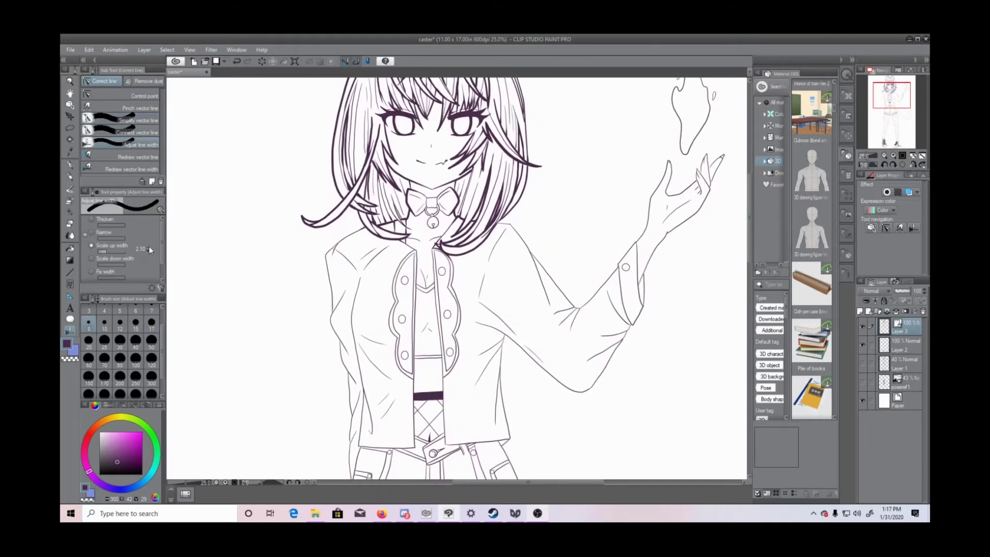
{"action": "mouse_move", "coordinate": [353, 232]}
{"action": "left_mouse_down"}
{"action": "mouse_move", "coordinate": [328, 271]}
{"action": "mouse_move", "coordinate": [355, 477]}
{"action": "left_mouse_up"}
{"action": "left_click_drag", "start_coordinate": [352, 274], "coordinate": [367, 448]}
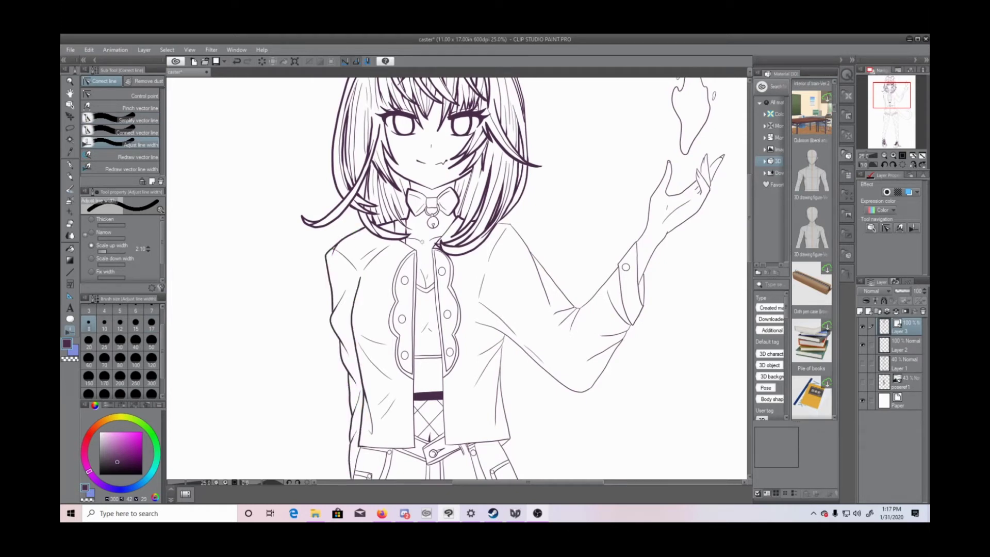
Step: Thicken the raised arm's sleeve, the hand, the jacket's front opening and its lower hems
{"action": "mouse_move", "coordinate": [499, 224]}
{"action": "left_mouse_down"}
{"action": "mouse_move", "coordinate": [576, 305]}
{"action": "mouse_move", "coordinate": [603, 283]}
{"action": "left_mouse_up"}
{"action": "mouse_move", "coordinate": [631, 249]}
{"action": "left_mouse_down"}
{"action": "mouse_move", "coordinate": [658, 186]}
{"action": "mouse_move", "coordinate": [671, 190]}
{"action": "mouse_move", "coordinate": [698, 170]}
{"action": "mouse_move", "coordinate": [705, 199]}
{"action": "mouse_move", "coordinate": [683, 221]}
{"action": "mouse_move", "coordinate": [696, 201]}
{"action": "left_mouse_up"}
{"action": "mouse_move", "coordinate": [666, 236]}
{"action": "left_mouse_down"}
{"action": "mouse_move", "coordinate": [641, 315]}
{"action": "mouse_move", "coordinate": [610, 361]}
{"action": "mouse_move", "coordinate": [544, 391]}
{"action": "mouse_move", "coordinate": [496, 329]}
{"action": "mouse_move", "coordinate": [510, 445]}
{"action": "left_mouse_up"}
{"action": "mouse_move", "coordinate": [418, 253]}
{"action": "left_mouse_down"}
{"action": "mouse_move", "coordinate": [414, 373]}
{"action": "mouse_move", "coordinate": [389, 447]}
{"action": "mouse_move", "coordinate": [368, 447]}
{"action": "left_mouse_up"}
{"action": "mouse_move", "coordinate": [431, 251]}
{"action": "left_mouse_down"}
{"action": "mouse_move", "coordinate": [443, 400]}
{"action": "mouse_move", "coordinate": [467, 442]}
{"action": "mouse_move", "coordinate": [506, 439]}
{"action": "left_mouse_up"}
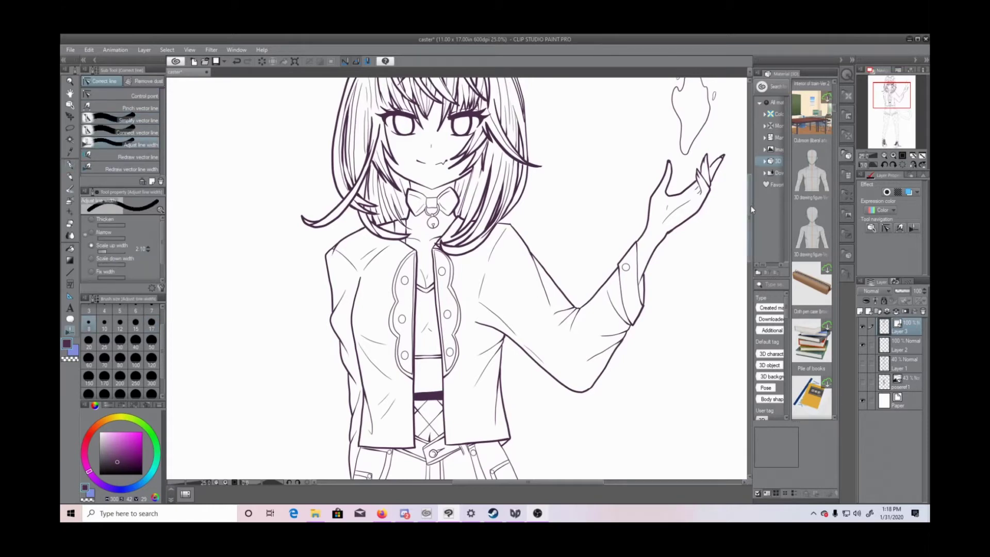
Step: Thicken the outer contours of the shorts, the leg hems and the pointed ends of both thigh belts
{"action": "scroll", "coordinate": [457, 278], "scroll_direction": "down", "scroll_amount": 10}
{"action": "left_click_drag", "start_coordinate": [359, 136], "coordinate": [331, 300]}
{"action": "mouse_move", "coordinate": [424, 294]}
{"action": "left_mouse_down"}
{"action": "mouse_move", "coordinate": [425, 304]}
{"action": "mouse_move", "coordinate": [433, 290]}
{"action": "left_mouse_up"}
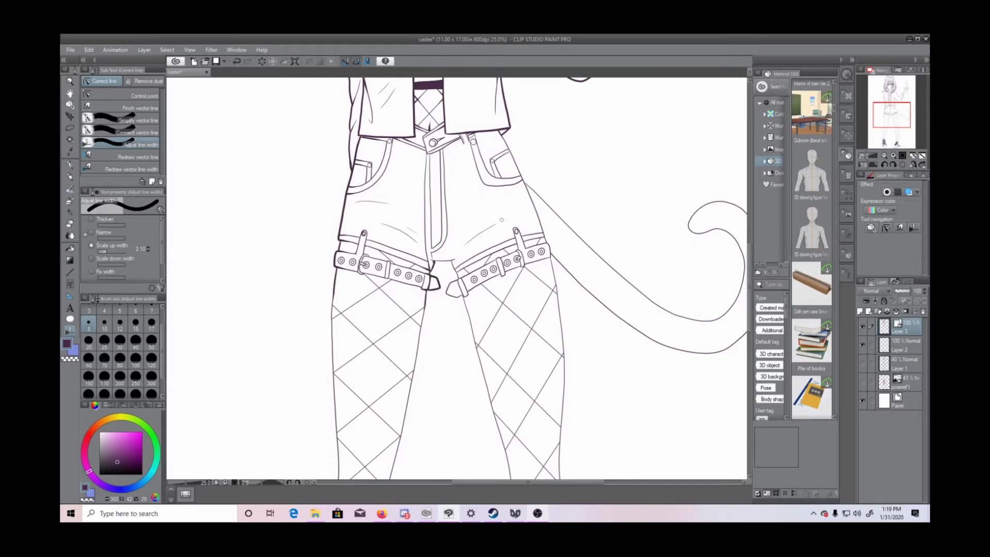
{"action": "left_click_drag", "start_coordinate": [501, 135], "coordinate": [551, 257]}
{"action": "mouse_move", "coordinate": [433, 261]}
{"action": "left_mouse_down"}
{"action": "mouse_move", "coordinate": [457, 271]}
{"action": "mouse_move", "coordinate": [459, 297]}
{"action": "left_mouse_up"}
{"action": "mouse_move", "coordinate": [365, 244]}
{"action": "left_mouse_down"}
{"action": "mouse_move", "coordinate": [428, 269]}
{"action": "mouse_move", "coordinate": [418, 258]}
{"action": "mouse_move", "coordinate": [540, 235]}
{"action": "left_mouse_up"}
{"action": "key", "text": "ctrl+z"}
{"action": "left_click_drag", "start_coordinate": [460, 269], "coordinate": [516, 245]}
{"action": "left_click_drag", "start_coordinate": [388, 245], "coordinate": [426, 260]}
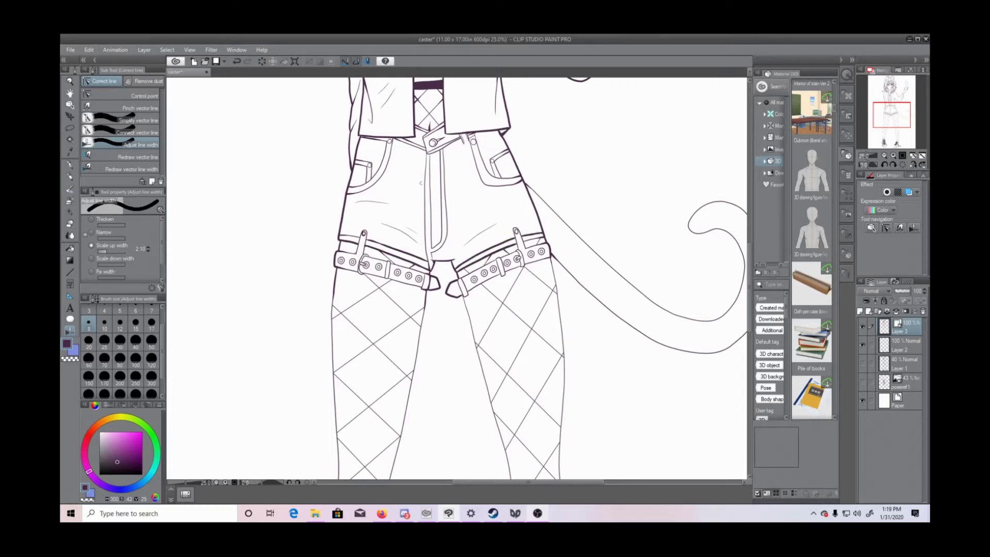
Step: Thicken the outline of the curled tail
{"action": "mouse_move", "coordinate": [750, 252]}
{"action": "left_mouse_down"}
{"action": "mouse_move", "coordinate": [751, 285]}
{"action": "mouse_move", "coordinate": [754, 207]}
{"action": "mouse_move", "coordinate": [754, 236]}
{"action": "left_mouse_up"}
{"action": "left_click_drag", "start_coordinate": [567, 482], "coordinate": [613, 482]}
{"action": "mouse_move", "coordinate": [353, 254]}
{"action": "left_mouse_down"}
{"action": "mouse_move", "coordinate": [454, 350]}
{"action": "mouse_move", "coordinate": [537, 388]}
{"action": "mouse_move", "coordinate": [565, 340]}
{"action": "mouse_move", "coordinate": [527, 300]}
{"action": "mouse_move", "coordinate": [542, 268]}
{"action": "mouse_move", "coordinate": [594, 358]}
{"action": "mouse_move", "coordinate": [533, 420]}
{"action": "mouse_move", "coordinate": [454, 396]}
{"action": "mouse_move", "coordinate": [376, 322]}
{"action": "left_mouse_up"}
{"action": "left_click_drag", "start_coordinate": [573, 482], "coordinate": [532, 482]}
Step: Thicken the inner and outer contours of both legs from the thighs down to the ankles
{"action": "left_click_drag", "start_coordinate": [750, 257], "coordinate": [750, 298]}
{"action": "mouse_move", "coordinate": [313, 173]}
{"action": "left_mouse_down"}
{"action": "mouse_move", "coordinate": [321, 305]}
{"action": "mouse_move", "coordinate": [298, 472]}
{"action": "left_mouse_up"}
{"action": "mouse_move", "coordinate": [407, 185]}
{"action": "left_mouse_down"}
{"action": "mouse_move", "coordinate": [376, 354]}
{"action": "mouse_move", "coordinate": [335, 479]}
{"action": "left_mouse_up"}
{"action": "mouse_move", "coordinate": [446, 172]}
{"action": "left_mouse_down"}
{"action": "mouse_move", "coordinate": [493, 369]}
{"action": "mouse_move", "coordinate": [506, 479]}
{"action": "left_mouse_up"}
{"action": "left_click_drag", "start_coordinate": [534, 135], "coordinate": [551, 477]}
{"action": "left_click_drag", "start_coordinate": [749, 286], "coordinate": [758, 333]}
{"action": "left_click_drag", "start_coordinate": [297, 281], "coordinate": [300, 325]}
{"action": "left_click_drag", "start_coordinate": [335, 282], "coordinate": [328, 325]}
{"action": "left_click_drag", "start_coordinate": [508, 287], "coordinate": [518, 354]}
{"action": "left_click_drag", "start_coordinate": [550, 284], "coordinate": [546, 356]}
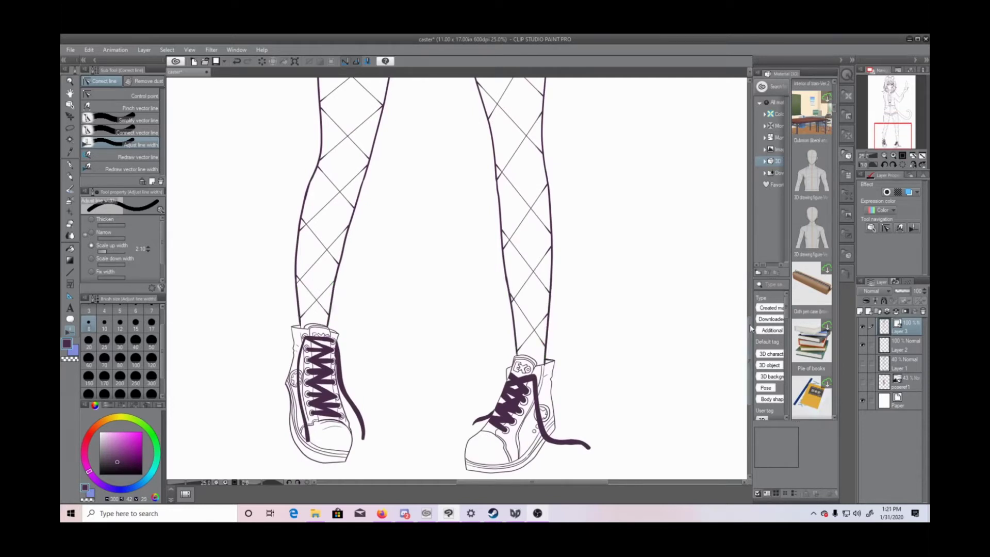
Step: Thicken the outer contours of both sneakers
{"action": "left_click_drag", "start_coordinate": [751, 324], "coordinate": [750, 333]}
{"action": "mouse_move", "coordinate": [295, 305]}
{"action": "left_mouse_down"}
{"action": "mouse_move", "coordinate": [293, 420]}
{"action": "mouse_move", "coordinate": [352, 425]}
{"action": "mouse_move", "coordinate": [353, 412]}
{"action": "left_mouse_up"}
{"action": "mouse_move", "coordinate": [505, 355]}
{"action": "left_mouse_down"}
{"action": "mouse_move", "coordinate": [467, 447]}
{"action": "mouse_move", "coordinate": [545, 425]}
{"action": "left_mouse_up"}
{"action": "left_click_drag", "start_coordinate": [555, 415], "coordinate": [550, 342]}
Step: Save the drawing with the thickened line art
{"action": "left_click", "coordinate": [152, 96]}
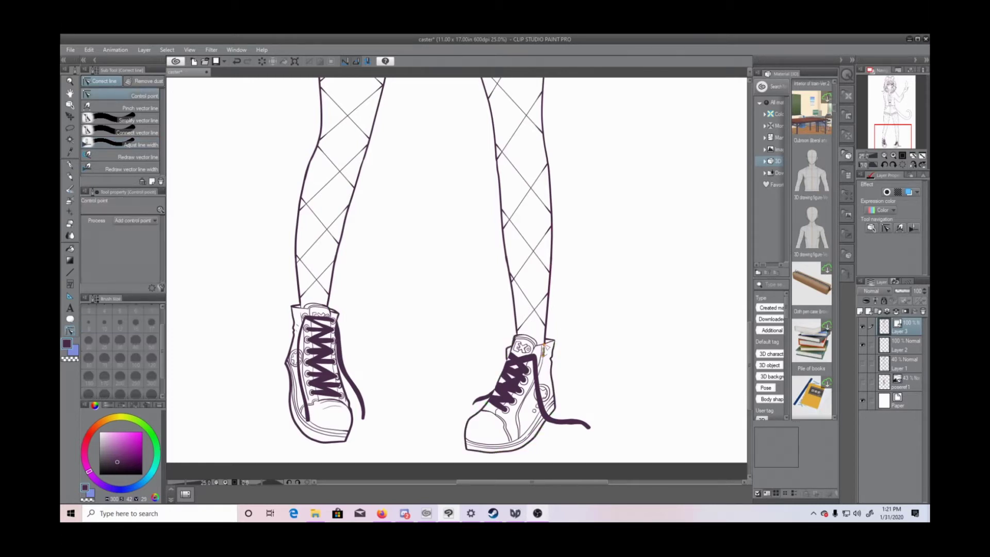
{"action": "left_click", "coordinate": [892, 156]}
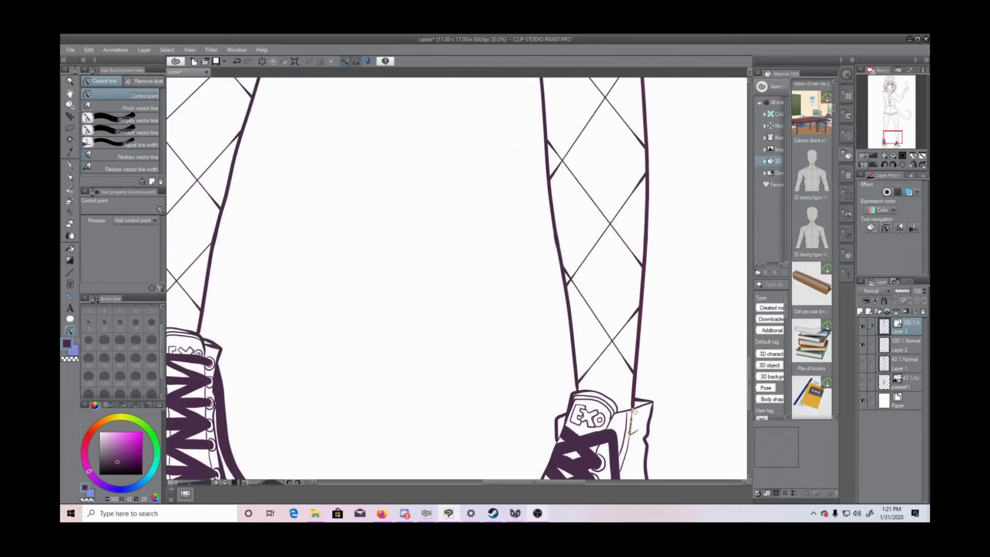
{"action": "left_click", "coordinate": [884, 156]}
{"action": "left_click_drag", "start_coordinate": [750, 329], "coordinate": [777, 179]}
{"action": "left_click", "coordinate": [884, 155]}
{"action": "left_click", "coordinate": [884, 156]}
{"action": "left_click_drag", "start_coordinate": [751, 262], "coordinate": [749, 276]}
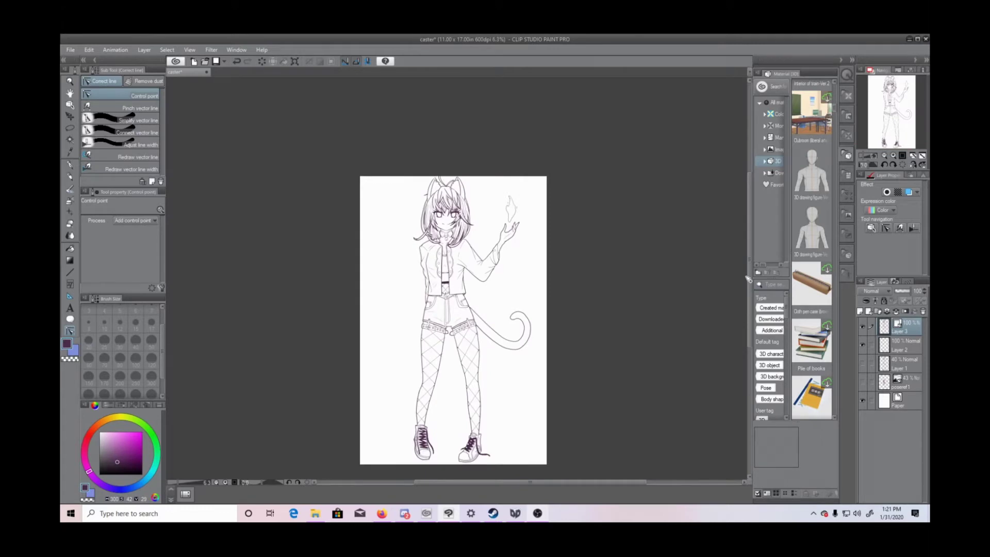
{"action": "key", "text": "ctrl+s"}
Step: Try to thin the lines around the cat ears and the left eye by scaling down the line width
{"action": "left_click", "coordinate": [893, 156]}
{"action": "left_click", "coordinate": [893, 155]}
{"action": "left_click_drag", "start_coordinate": [749, 239], "coordinate": [783, 191]}
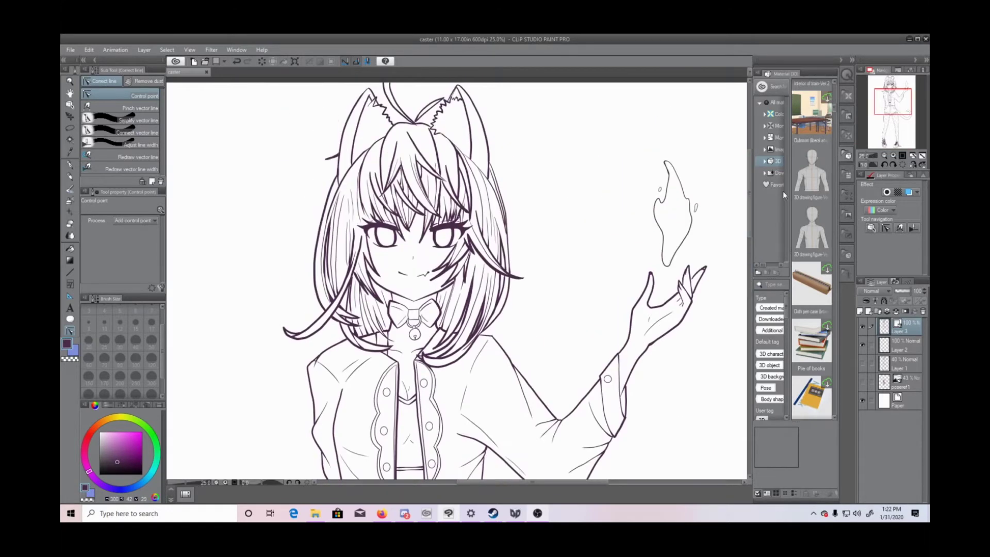
{"action": "left_click", "coordinate": [146, 141]}
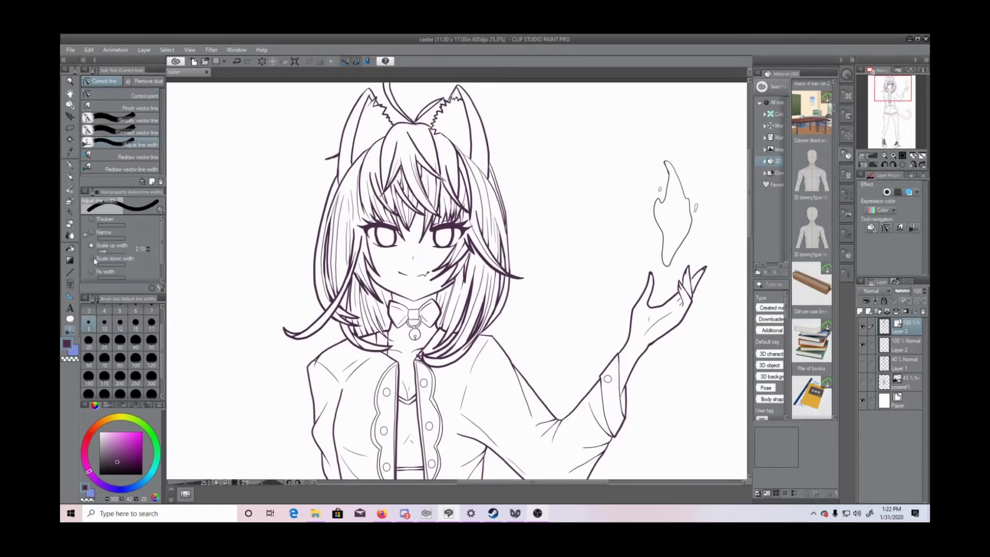
{"action": "left_click", "coordinate": [123, 347]}
{"action": "mouse_move", "coordinate": [388, 89]}
{"action": "left_mouse_down"}
{"action": "mouse_move", "coordinate": [413, 128]}
{"action": "mouse_move", "coordinate": [447, 105]}
{"action": "mouse_move", "coordinate": [479, 134]}
{"action": "mouse_move", "coordinate": [508, 291]}
{"action": "mouse_move", "coordinate": [469, 165]}
{"action": "left_mouse_up"}
{"action": "mouse_move", "coordinate": [392, 197]}
{"action": "left_mouse_down"}
{"action": "mouse_move", "coordinate": [407, 237]}
{"action": "mouse_move", "coordinate": [413, 206]}
{"action": "mouse_move", "coordinate": [356, 288]}
{"action": "mouse_move", "coordinate": [381, 238]}
{"action": "left_mouse_up"}
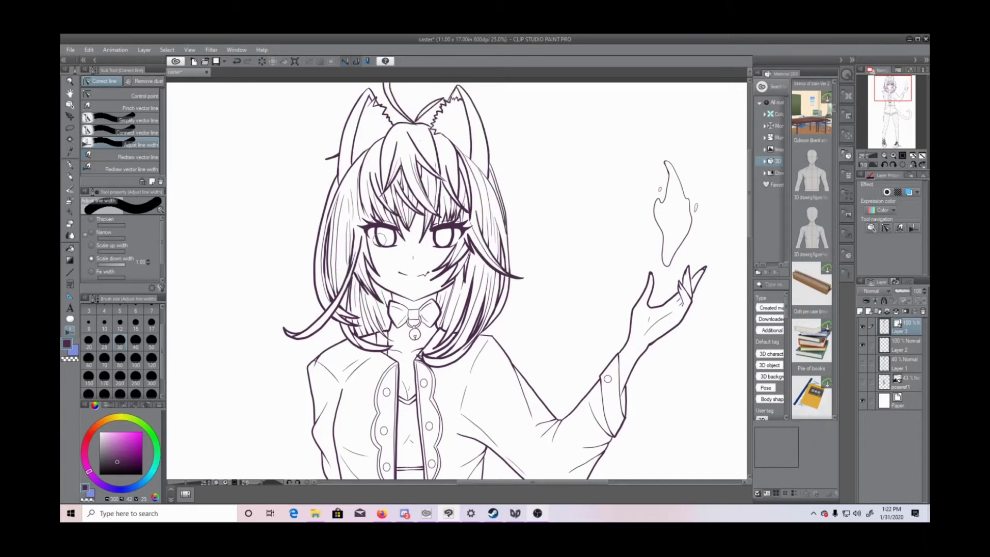
Step: Narrow the tips of the long left lock, the strands beside the mouth, the right flick and the curled lower hair ends
{"action": "mouse_move", "coordinate": [328, 184]}
{"action": "left_mouse_down"}
{"action": "mouse_move", "coordinate": [328, 294]}
{"action": "mouse_move", "coordinate": [280, 336]}
{"action": "left_mouse_up"}
{"action": "left_click_drag", "start_coordinate": [434, 361], "coordinate": [461, 341]}
{"action": "mouse_move", "coordinate": [445, 268]}
{"action": "left_mouse_down"}
{"action": "mouse_move", "coordinate": [437, 264]}
{"action": "mouse_move", "coordinate": [438, 277]}
{"action": "left_mouse_up"}
{"action": "left_click_drag", "start_coordinate": [438, 278], "coordinate": [444, 274]}
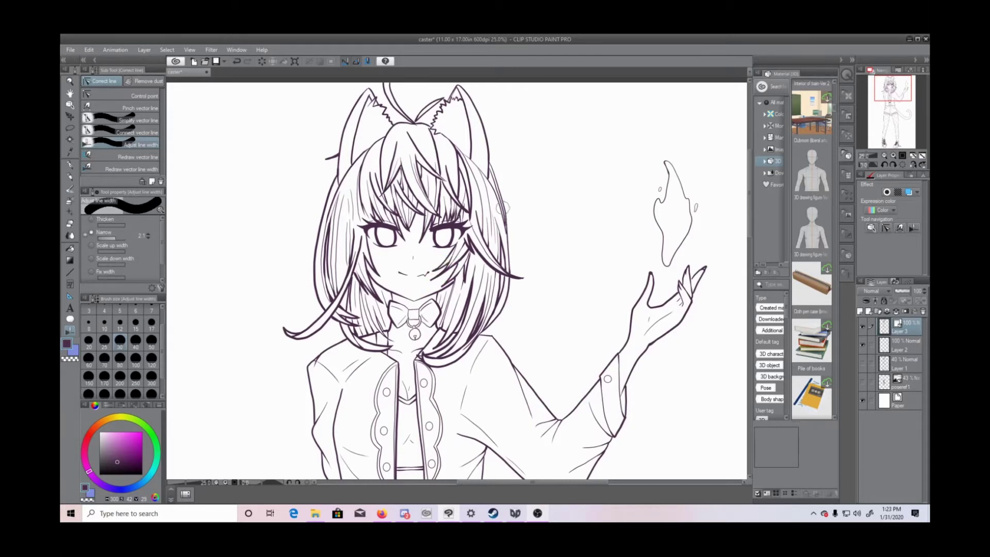
{"action": "left_click_drag", "start_coordinate": [291, 330], "coordinate": [317, 325]}
{"action": "left_click_drag", "start_coordinate": [470, 233], "coordinate": [514, 282]}
{"action": "left_click_drag", "start_coordinate": [427, 357], "coordinate": [469, 342]}
{"action": "left_click_drag", "start_coordinate": [351, 340], "coordinate": [387, 349]}
{"action": "left_click_drag", "start_coordinate": [427, 356], "coordinate": [461, 361]}
Step: Sample the slate-blue swatch as the drawing colour for the hair
{"action": "left_click", "coordinate": [884, 155]}
{"action": "left_click", "coordinate": [883, 156]}
{"action": "left_click_drag", "start_coordinate": [749, 236], "coordinate": [750, 198]}
{"action": "left_click", "coordinate": [893, 155]}
{"action": "left_click", "coordinate": [893, 155]}
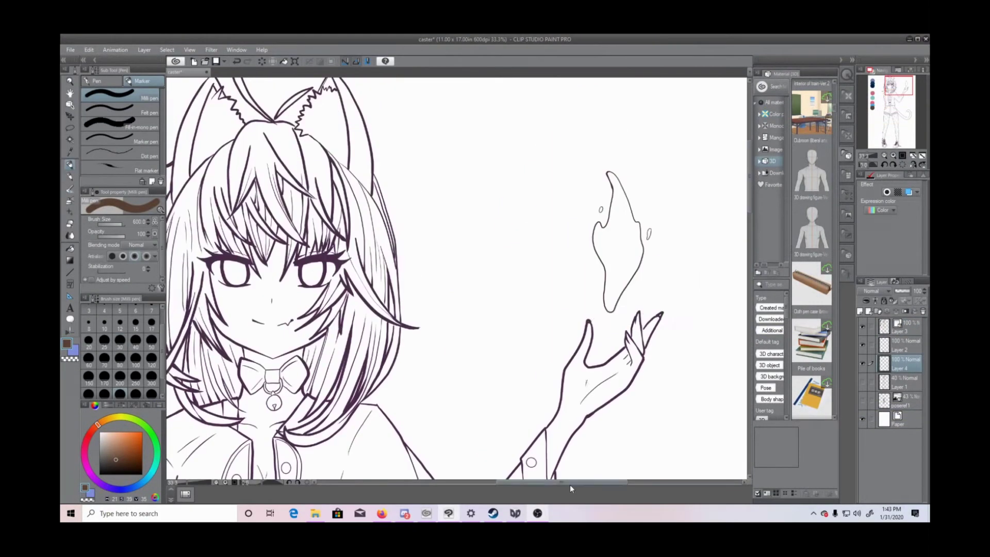
{"action": "left_click", "coordinate": [70, 152]}
{"action": "left_click", "coordinate": [289, 168]}
{"action": "left_click", "coordinate": [71, 139]}
{"action": "left_click_drag", "start_coordinate": [447, 482], "coordinate": [502, 482]}
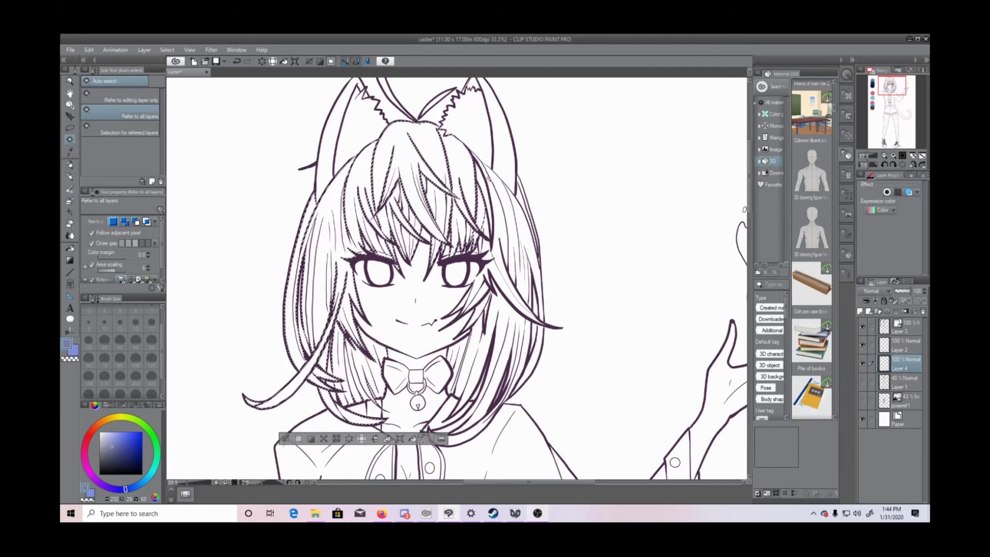
Step: Add the remaining hair sections, cat ears and tail to the selection on Layer 4, fill them slate blue and deselect
{"action": "left_click", "coordinate": [480, 295], "text": "shift"}
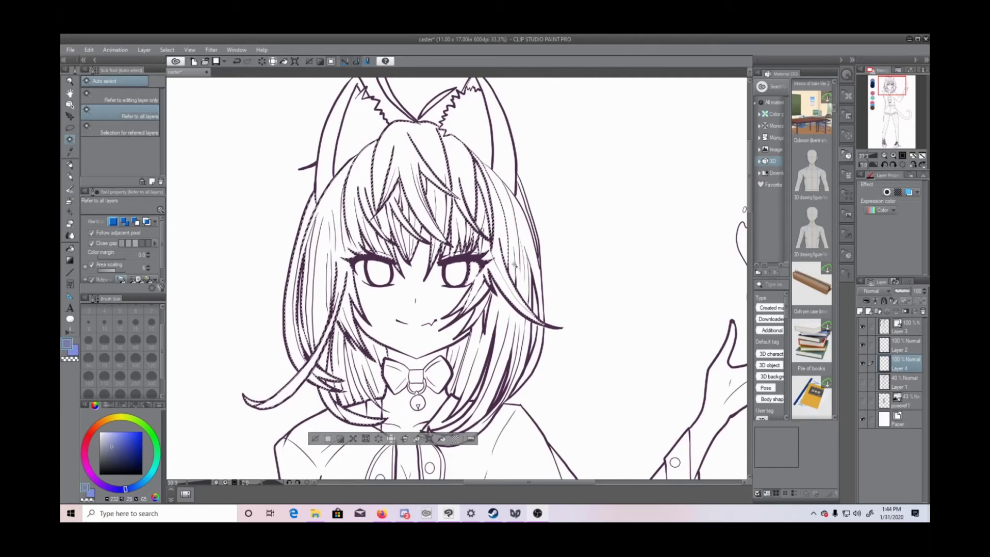
{"action": "left_click", "coordinate": [476, 315], "text": "shift"}
{"action": "left_click", "coordinate": [457, 376], "text": "shift"}
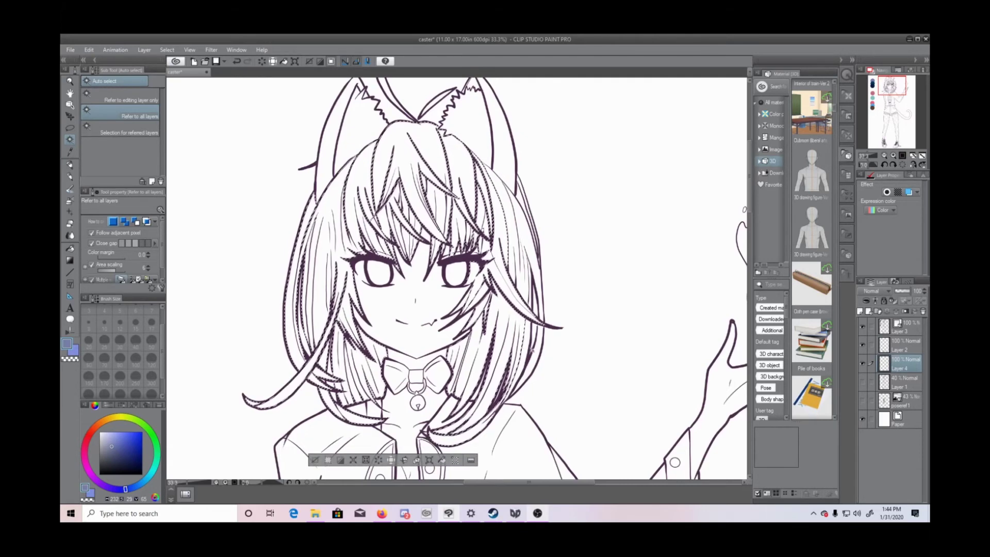
{"action": "left_click", "coordinate": [542, 275]}
{"action": "left_click", "coordinate": [528, 213], "text": "shift"}
{"action": "left_click", "coordinate": [330, 137], "text": "shift"}
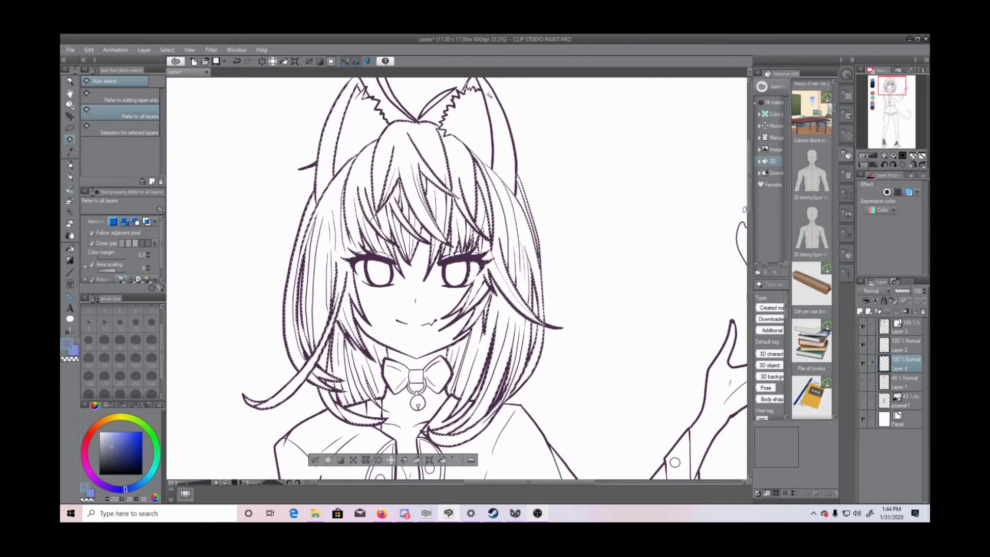
{"action": "left_click_drag", "start_coordinate": [750, 209], "coordinate": [750, 309]}
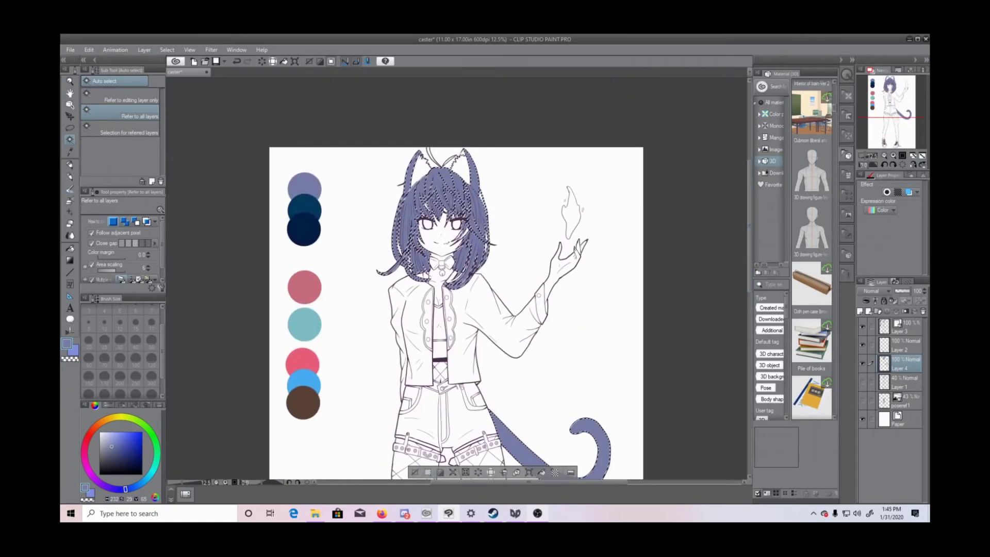
{"action": "key", "text": "ctrl+d"}
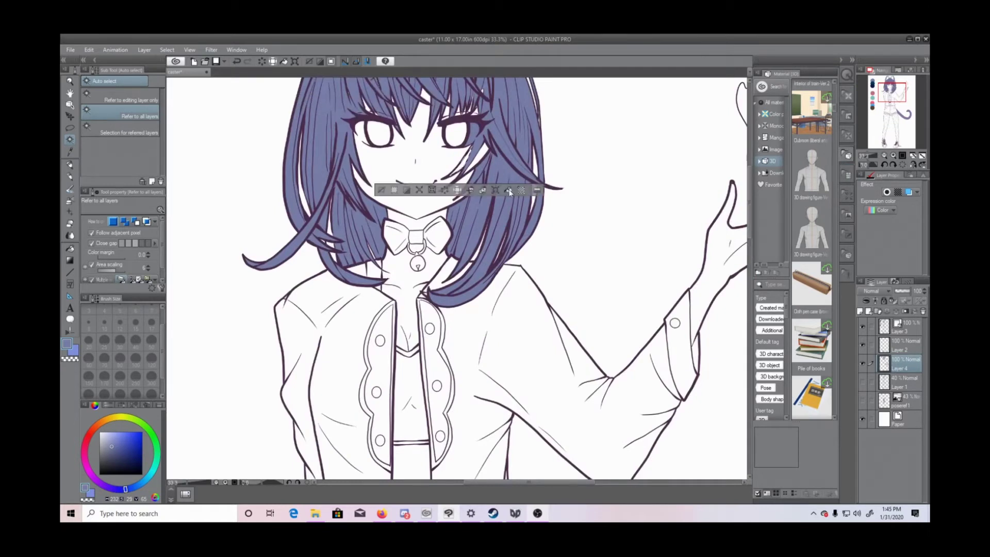
Step: Fill the two loose curved strands on top of the head between the ears with slate blue and deselect
{"action": "key", "text": "e"}
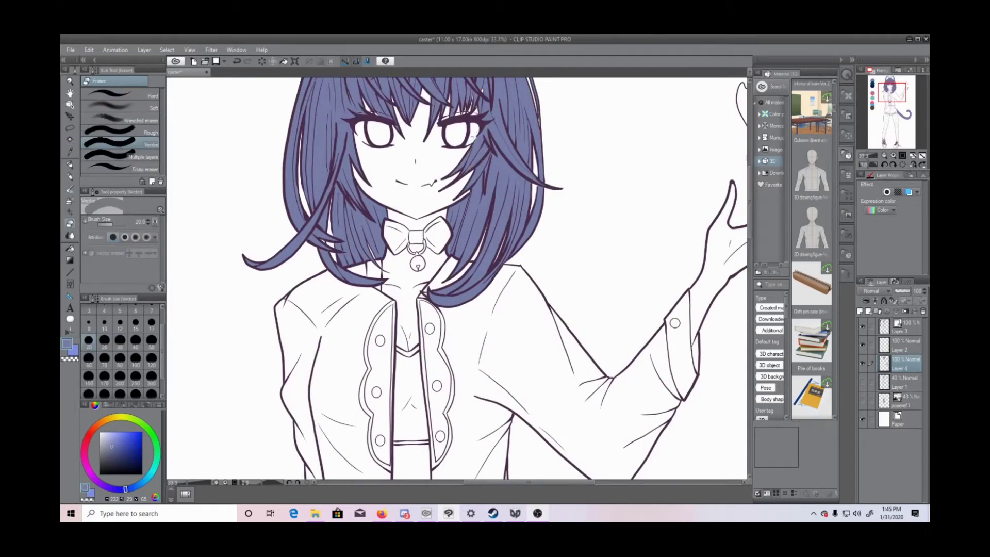
{"action": "left_click", "coordinate": [72, 164]}
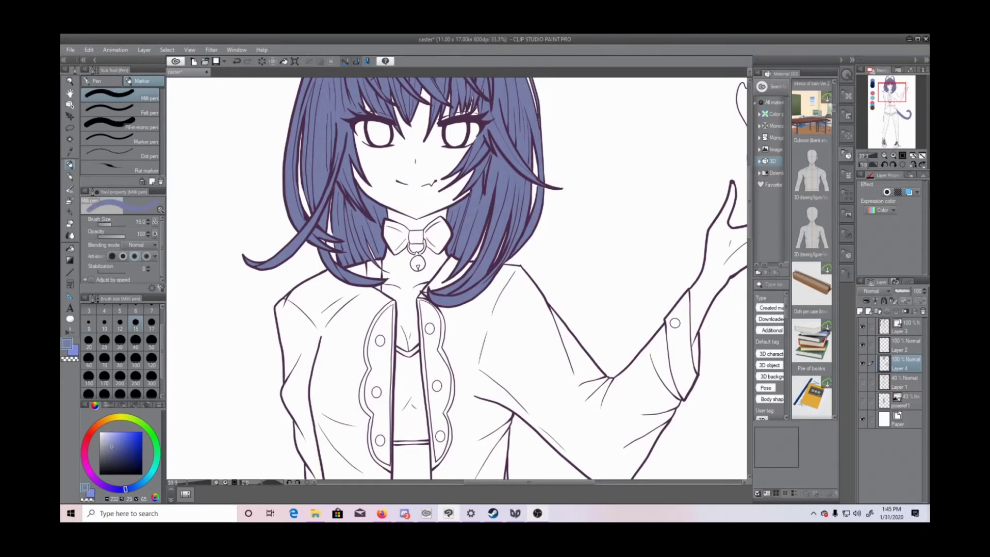
{"action": "scroll", "coordinate": [456, 278], "scroll_direction": "up", "scroll_amount": 3}
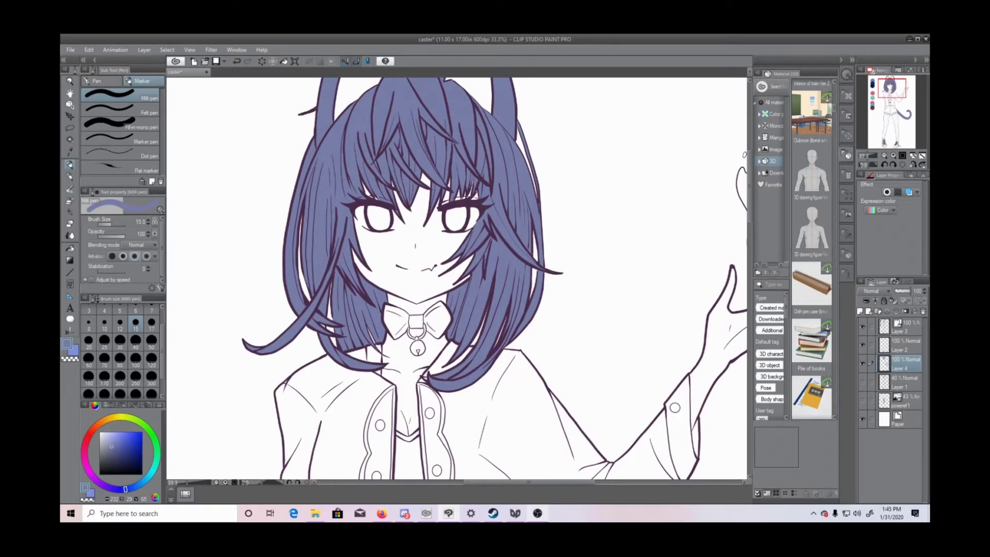
{"action": "left_click_drag", "start_coordinate": [750, 188], "coordinate": [750, 174]}
{"action": "key", "text": "w"}
{"action": "left_click", "coordinate": [388, 121]}
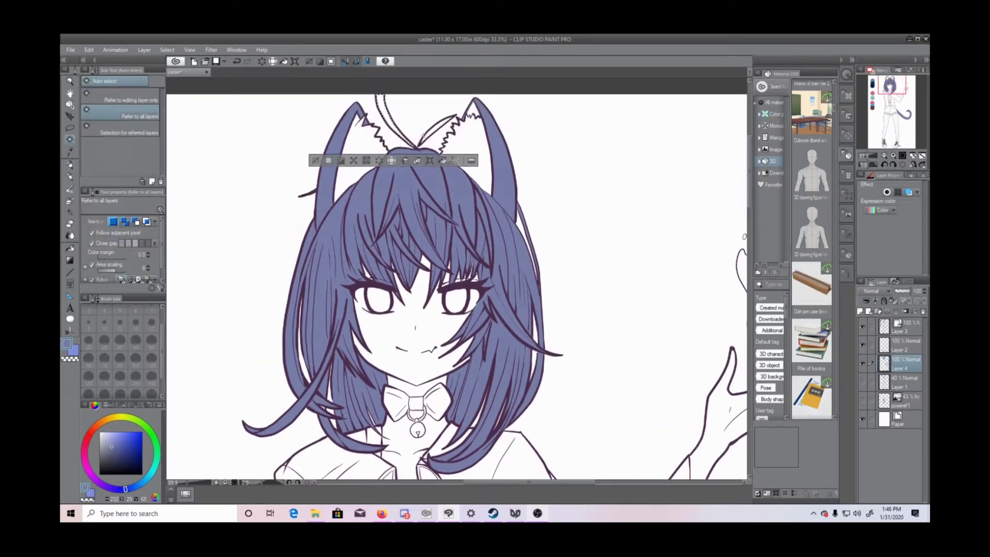
{"action": "left_click", "coordinate": [446, 160]}
{"action": "left_click", "coordinate": [436, 129]}
{"action": "left_click", "coordinate": [489, 158]}
{"action": "left_click", "coordinate": [359, 158]}
Step: Save the drawing with the filled hair and tail
{"action": "key", "text": "p"}
{"action": "left_click_drag", "start_coordinate": [750, 196], "coordinate": [765, 227]}
{"action": "key", "text": "ctrl+minus"}
{"action": "key", "text": "ctrl+minus"}
{"action": "key", "text": "ctrl+minus"}
{"action": "key", "text": "ctrl+s"}
Step: Create a new raster layer directly above Layer 1, beneath the hair colour layer
{"action": "left_click", "coordinate": [904, 382]}
{"action": "left_click", "coordinate": [145, 50]}
{"action": "left_click", "coordinate": [155, 61]}
Step: Sample the dusty-pink swatch, fill both irises with it on Layer 5 and deselect
{"action": "key", "text": "i"}
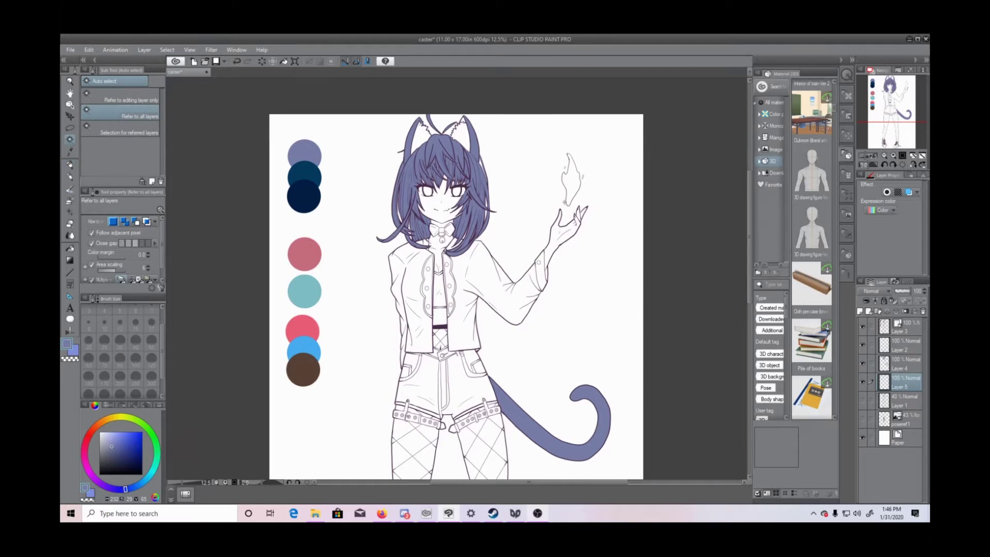
{"action": "left_click", "coordinate": [308, 248]}
{"action": "key", "text": "ctrl+plus"}
{"action": "key", "text": "ctrl+plus"}
{"action": "key", "text": "ctrl+plus"}
{"action": "key", "text": "ctrl+plus"}
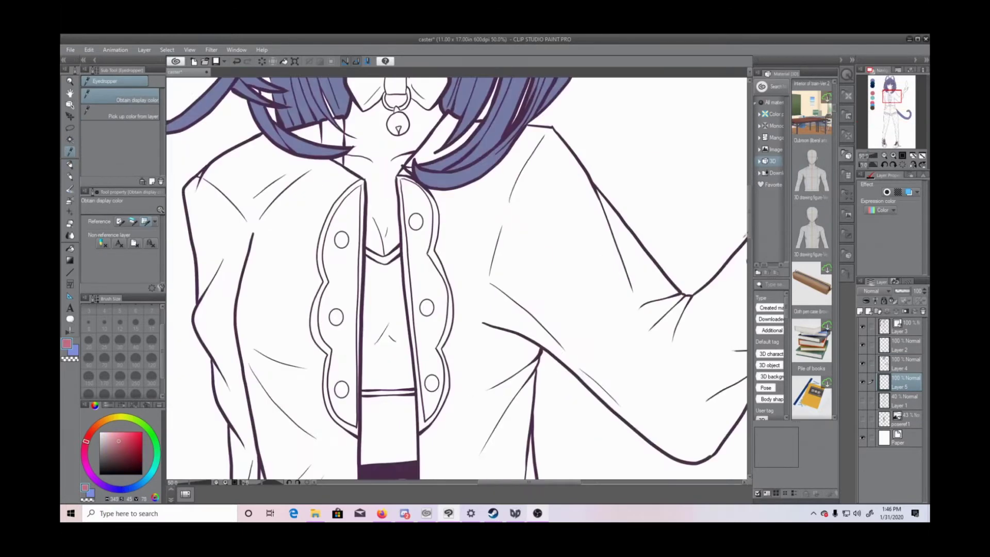
{"action": "left_click_drag", "start_coordinate": [750, 208], "coordinate": [750, 173]}
{"action": "left_click", "coordinate": [70, 139]}
{"action": "left_click", "coordinate": [339, 210]}
{"action": "left_click", "coordinate": [387, 244]}
{"action": "left_click", "coordinate": [455, 210]}
{"action": "left_click", "coordinate": [503, 244]}
{"action": "left_click", "coordinate": [377, 244]}
Step: Create another raster layer directly above Layer 1, beneath the eye colour layer
{"action": "left_click", "coordinate": [903, 401]}
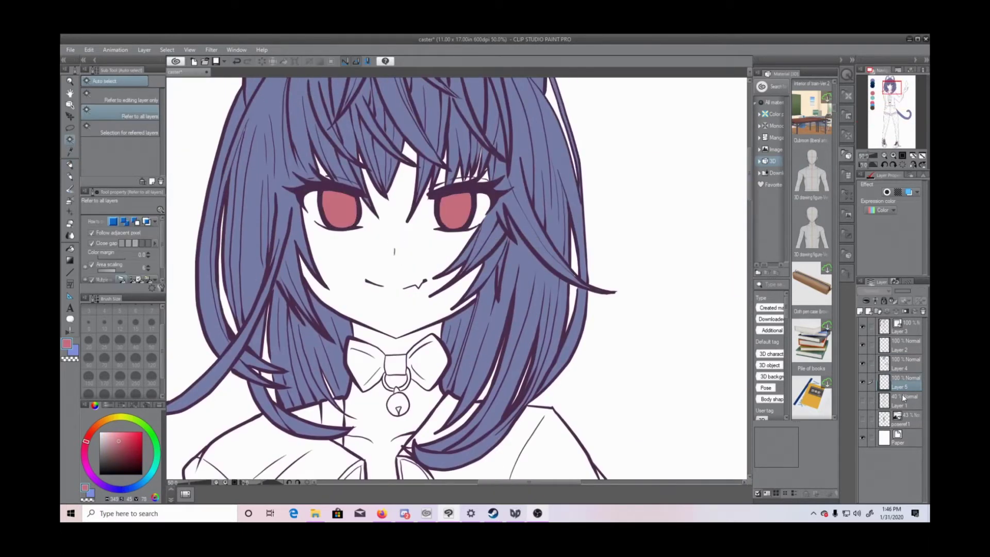
{"action": "left_click", "coordinate": [145, 50]}
{"action": "left_click", "coordinate": [155, 61]}
Step: Auto-select the face skin together with the small skin gaps between the fringe strands above the right eye
{"action": "left_click", "coordinate": [383, 243]}
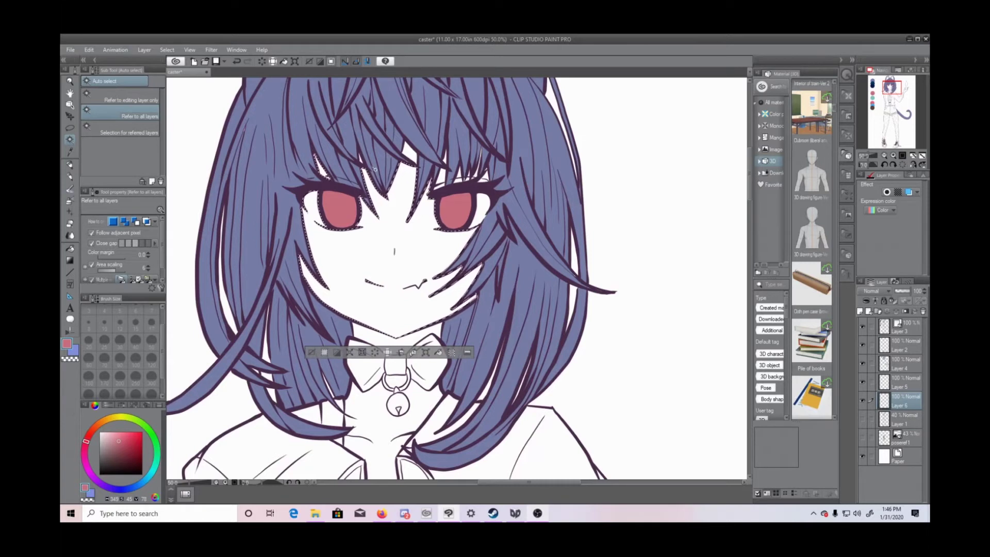
{"action": "left_click", "coordinate": [458, 178], "text": "shift"}
{"action": "left_click", "coordinate": [467, 178], "text": "shift"}
{"action": "left_click", "coordinate": [474, 177], "text": "shift"}
{"action": "left_click", "coordinate": [485, 178], "text": "shift"}
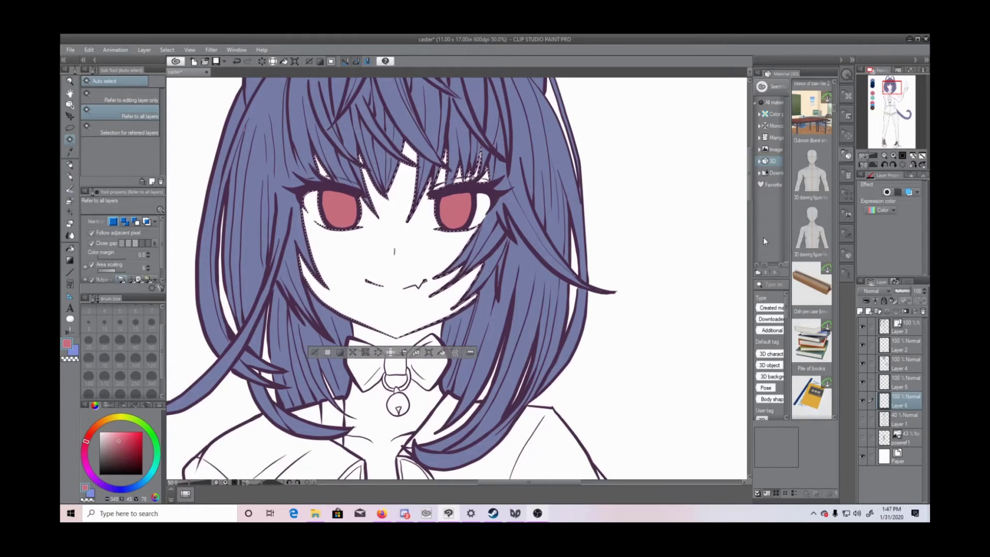
Step: Add the neck, chest and raised hand with its fingers to the skin selection
{"action": "scroll", "coordinate": [382, 220], "scroll_direction": "down", "scroll_amount": 3}
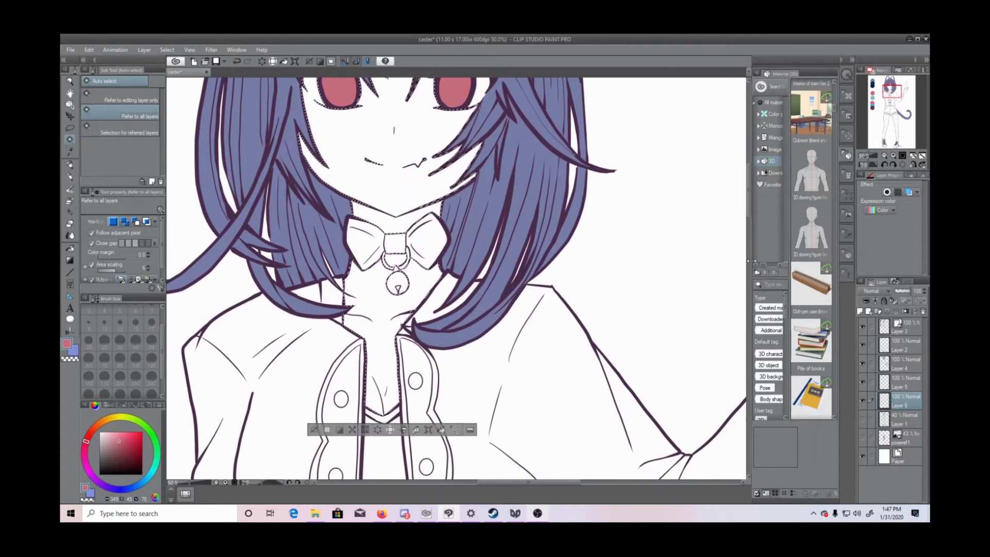
{"action": "scroll", "coordinate": [382, 220], "scroll_direction": "down", "scroll_amount": 5}
{"action": "scroll", "coordinate": [412, 217], "scroll_direction": "right", "scroll_amount": 4}
{"action": "left_click", "coordinate": [447, 211], "text": "shift"}
{"action": "scroll", "coordinate": [446, 212], "scroll_direction": "up", "scroll_amount": 4}
{"action": "left_click", "coordinate": [570, 249], "text": "shift"}
{"action": "left_click", "coordinate": [549, 259], "text": "shift"}
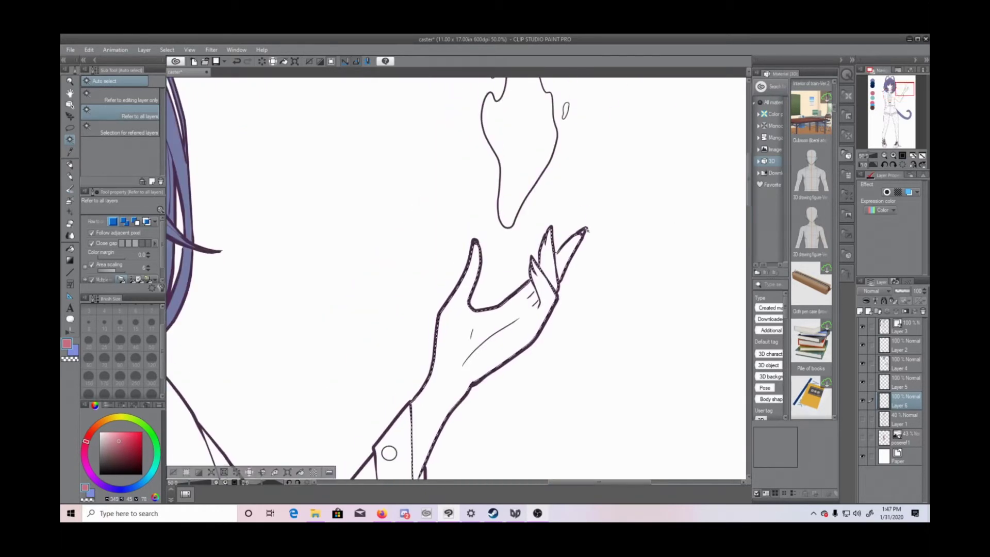
Step: Add the bare midriff and the fishnet gaps above the waistband to the skin selection
{"action": "scroll", "coordinate": [557, 253], "scroll_direction": "down", "scroll_amount": 1}
{"action": "scroll", "coordinate": [574, 171], "scroll_direction": "down", "scroll_amount": 8}
{"action": "scroll", "coordinate": [574, 171], "scroll_direction": "left", "scroll_amount": 5}
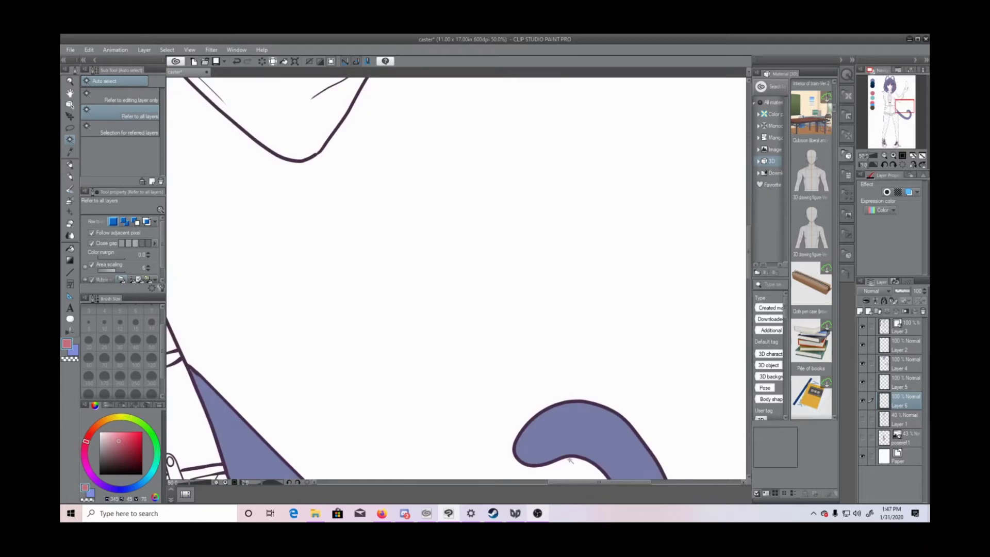
{"action": "left_click", "coordinate": [478, 191]}
{"action": "scroll", "coordinate": [481, 191], "scroll_direction": "up", "scroll_amount": 4}
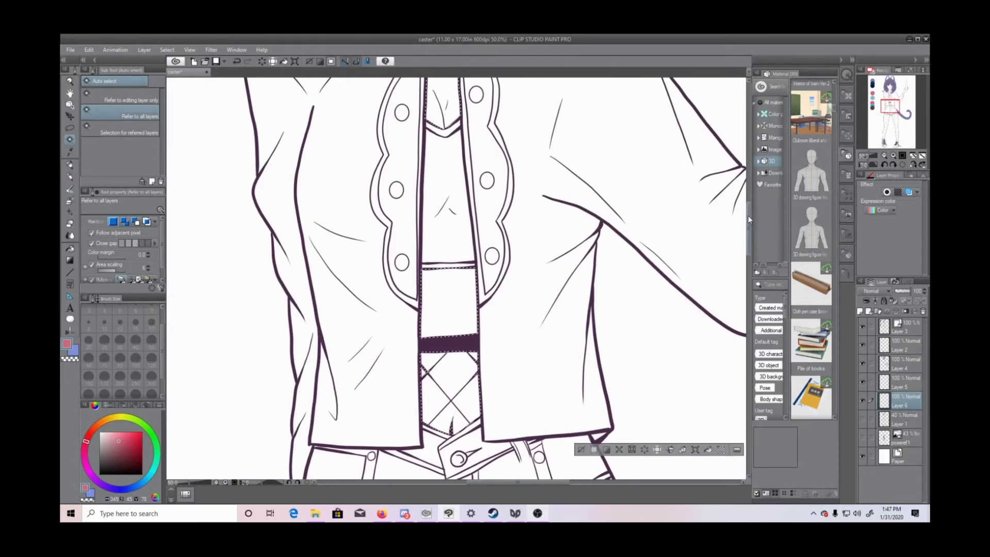
Step: Add every skin diamond between the fishnet lines on both thighs to the selection
{"action": "scroll", "coordinate": [481, 190], "scroll_direction": "down", "scroll_amount": 10}
{"action": "left_click", "coordinate": [305, 111]}
{"action": "left_click", "coordinate": [407, 201], "text": "shift"}
{"action": "left_click", "coordinate": [347, 225], "text": "shift"}
{"action": "left_click", "coordinate": [292, 289], "text": "shift"}
{"action": "left_click", "coordinate": [406, 323], "text": "shift"}
{"action": "left_click", "coordinate": [338, 359], "text": "shift"}
{"action": "left_click", "coordinate": [394, 394], "text": "shift"}
{"action": "left_click", "coordinate": [549, 222], "text": "shift"}
{"action": "left_click", "coordinate": [580, 123], "text": "shift"}
{"action": "left_click", "coordinate": [615, 103], "text": "shift"}
{"action": "left_click", "coordinate": [654, 181], "text": "shift"}
{"action": "left_click", "coordinate": [683, 252], "text": "shift"}
{"action": "left_click", "coordinate": [601, 333], "text": "shift"}
{"action": "left_click", "coordinate": [573, 355], "text": "shift"}
{"action": "left_click", "coordinate": [618, 410], "text": "shift"}
{"action": "left_click", "coordinate": [660, 340], "text": "shift"}
{"action": "left_click", "coordinate": [693, 397], "text": "shift"}
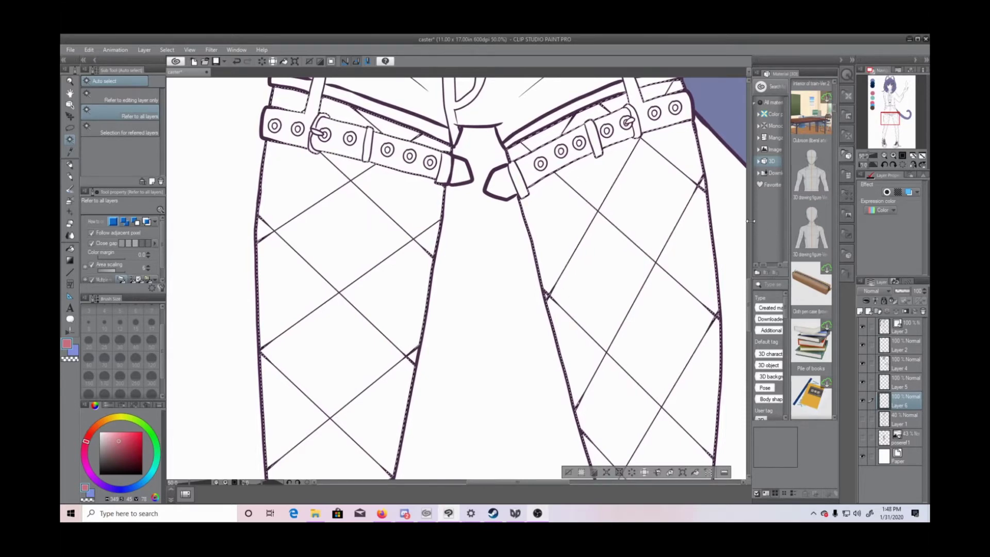
Step: Extend the skin selection through the fishnet gaps over both knees and shins down to the shoes
{"action": "scroll", "coordinate": [714, 287], "scroll_direction": "down", "scroll_amount": 5}
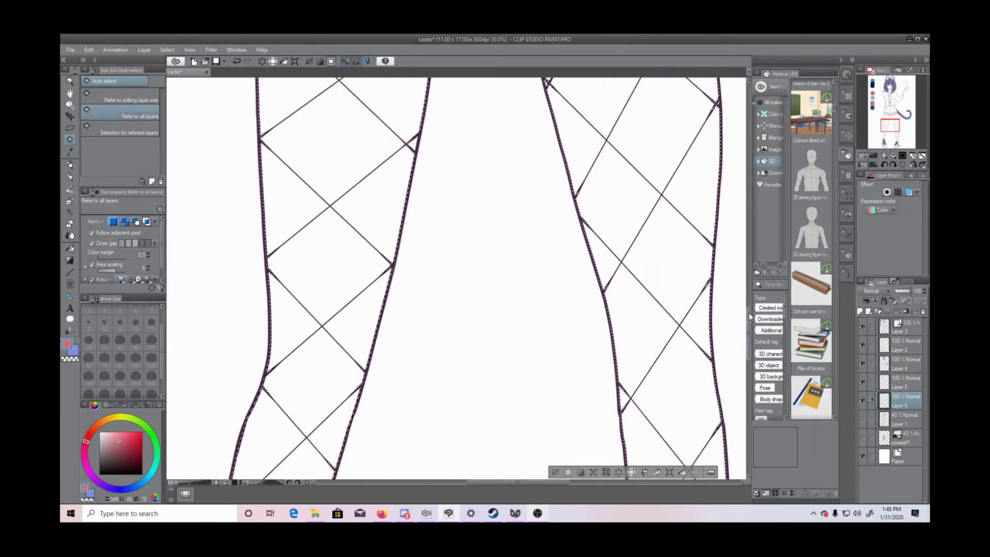
{"action": "scroll", "coordinate": [680, 351], "scroll_direction": "down", "scroll_amount": 5}
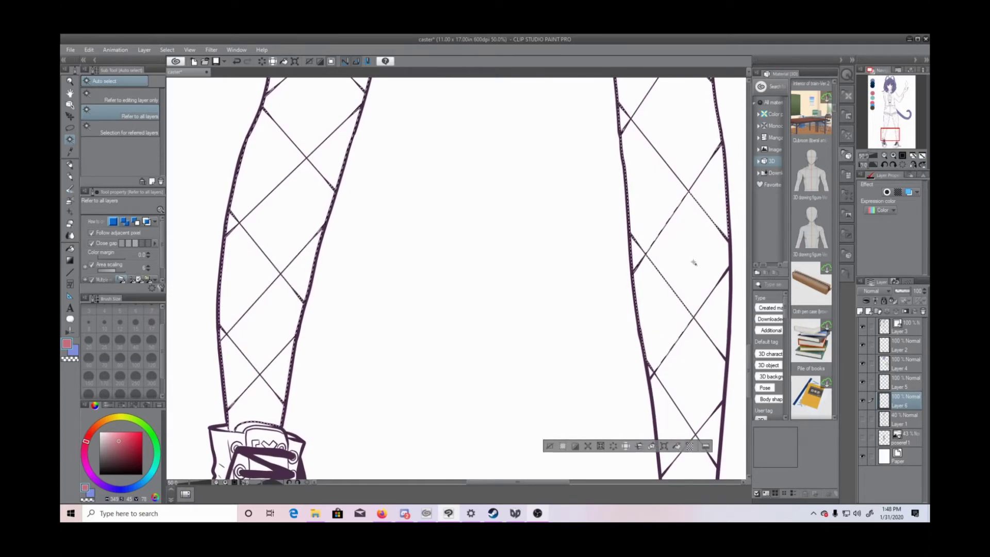
{"action": "scroll", "coordinate": [737, 309], "scroll_direction": "down", "scroll_amount": 5}
{"action": "left_click", "coordinate": [883, 155]}
{"action": "left_click", "coordinate": [889, 124]}
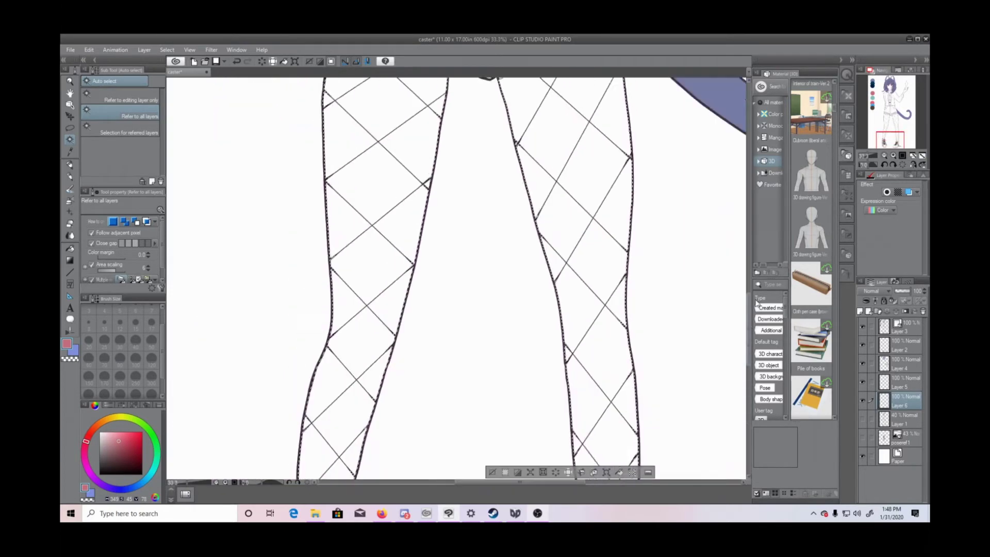
Step: Choose a pale peach skin tone, fill the selected skin areas on Layer 6 and deselect
{"action": "left_click", "coordinate": [884, 156]}
{"action": "left_click", "coordinate": [884, 155]}
{"action": "left_click", "coordinate": [884, 155]}
{"action": "left_click", "coordinate": [100, 422]}
{"action": "left_click", "coordinate": [106, 433]}
{"action": "left_click", "coordinate": [104, 432]}
{"action": "left_click", "coordinate": [547, 424]}
{"action": "left_click_drag", "start_coordinate": [749, 308], "coordinate": [749, 195]}
{"action": "key", "text": "ctrl+d"}
Step: Erase the stray skin colour from the white of the eye on Layer 6
{"action": "left_click", "coordinate": [893, 155]}
{"action": "left_click", "coordinate": [893, 156]}
{"action": "left_click", "coordinate": [893, 155]}
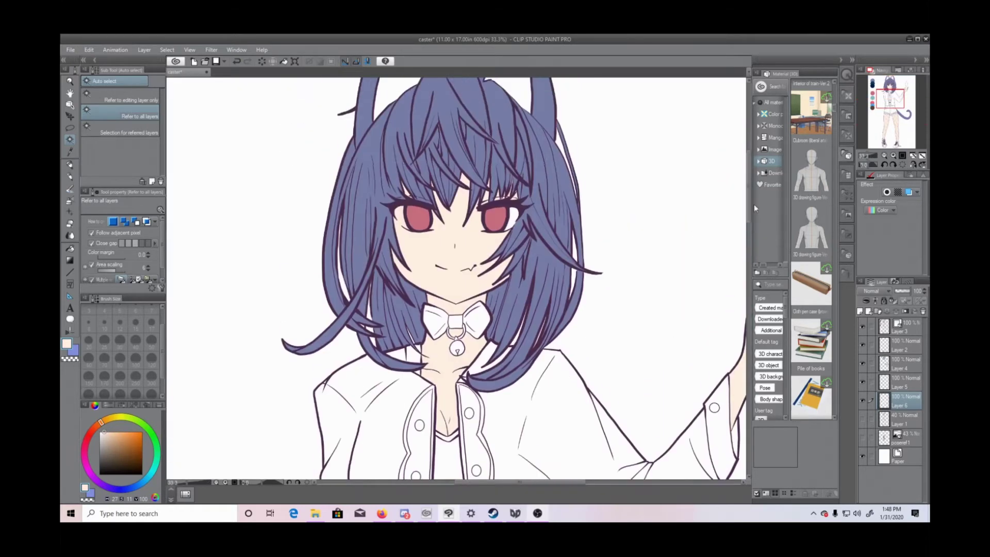
{"action": "left_click", "coordinate": [893, 155]}
{"action": "left_click", "coordinate": [69, 223]}
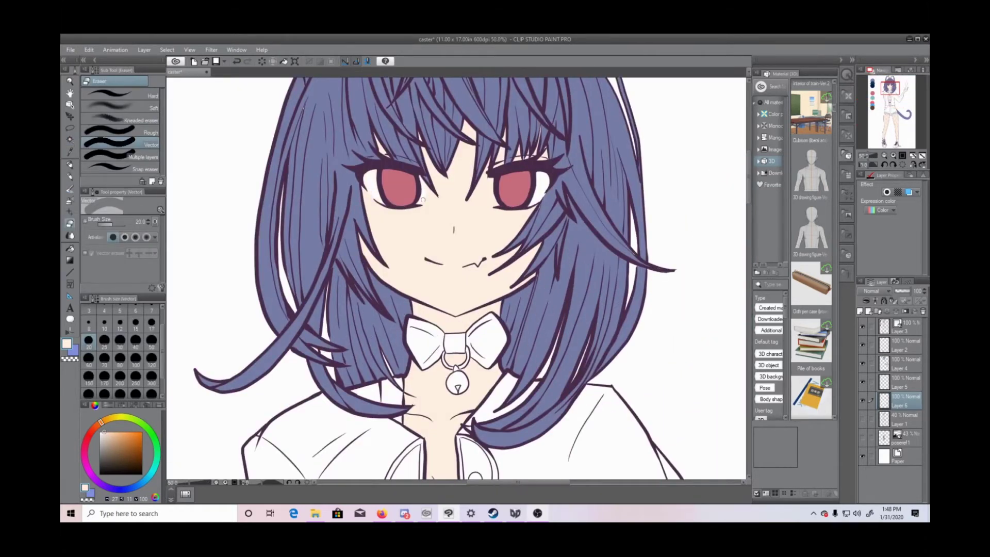
{"action": "left_click_drag", "start_coordinate": [491, 190], "coordinate": [495, 201]}
Step: Sample the blue-violet palette swatch and make the hair colour layer, Layer 4, active
{"action": "left_click", "coordinate": [883, 155]}
{"action": "left_click", "coordinate": [884, 155]}
{"action": "left_click_drag", "start_coordinate": [749, 196], "coordinate": [749, 212]}
{"action": "left_click", "coordinate": [884, 155]}
{"action": "left_click", "coordinate": [884, 156]}
{"action": "left_click", "coordinate": [893, 155]}
{"action": "left_click", "coordinate": [70, 152]}
{"action": "left_click", "coordinate": [189, 189]}
{"action": "left_click", "coordinate": [881, 361]}
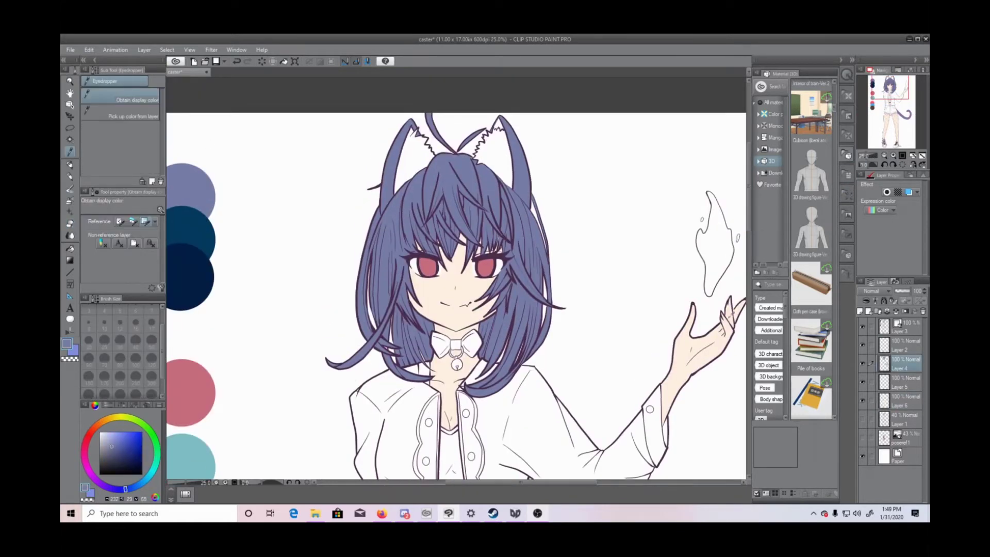
Step: Auto-select both inner ears and fill them with a lighter blue-violet on Layer 4
{"action": "left_click", "coordinate": [69, 140]}
{"action": "left_click", "coordinate": [408, 163]}
{"action": "left_click", "coordinate": [461, 208]}
{"action": "left_click", "coordinate": [499, 147]}
{"action": "left_click", "coordinate": [540, 203]}
{"action": "left_click", "coordinate": [499, 125]}
{"action": "left_click", "coordinate": [69, 151]}
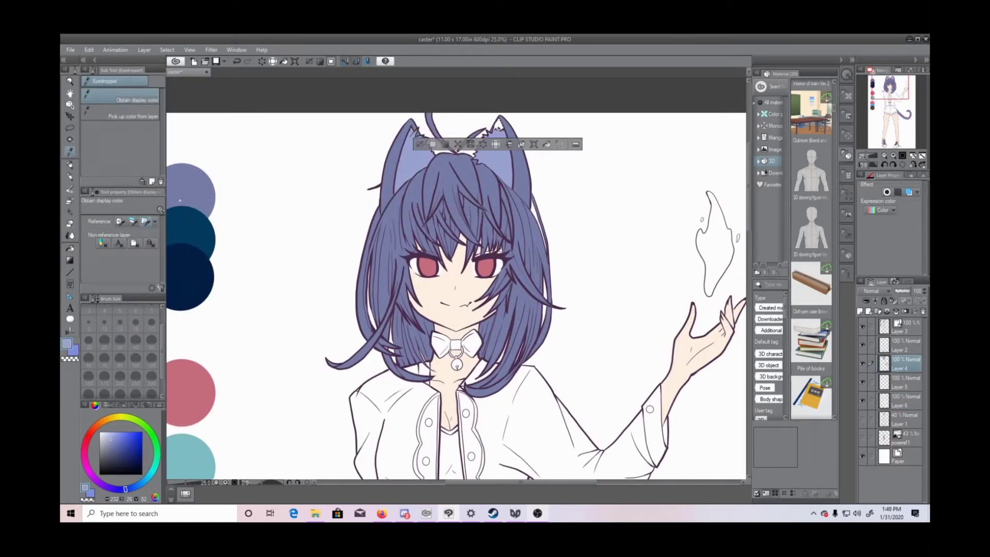
{"action": "left_click", "coordinate": [190, 225]}
{"action": "key", "text": "ctrl+d"}
{"action": "left_click", "coordinate": [883, 156]}
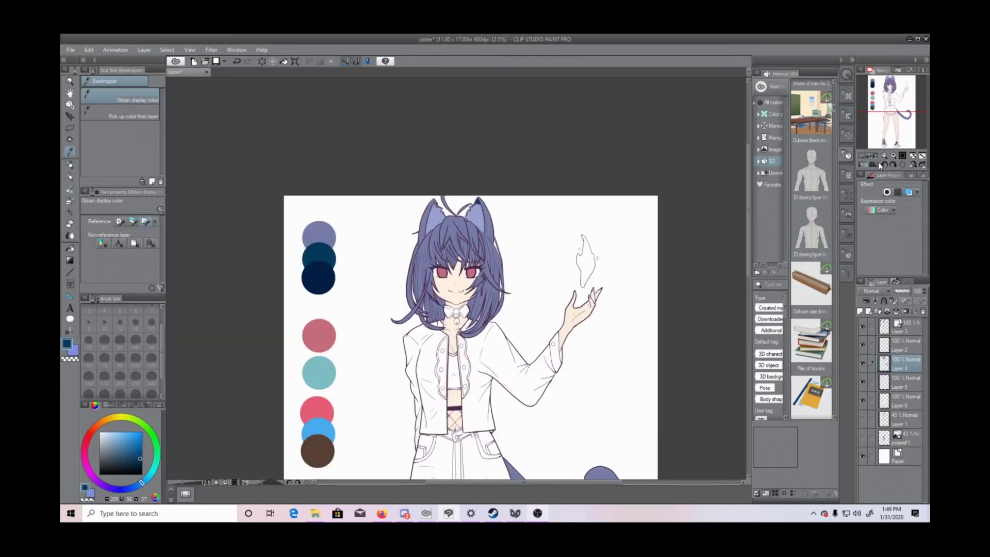
{"action": "mouse_move", "coordinate": [750, 226]}
{"action": "left_mouse_down"}
{"action": "mouse_move", "coordinate": [753, 267]}
{"action": "mouse_move", "coordinate": [757, 248]}
{"action": "left_mouse_up"}
{"action": "key", "text": "ctrl+z"}
{"action": "key", "text": "ctrl+z"}
Step: Sample the blue-violet swatch, darken it to a deeper indigo and dab it beside the palette with the marker
{"action": "left_click", "coordinate": [319, 163]}
{"action": "left_click", "coordinate": [121, 450]}
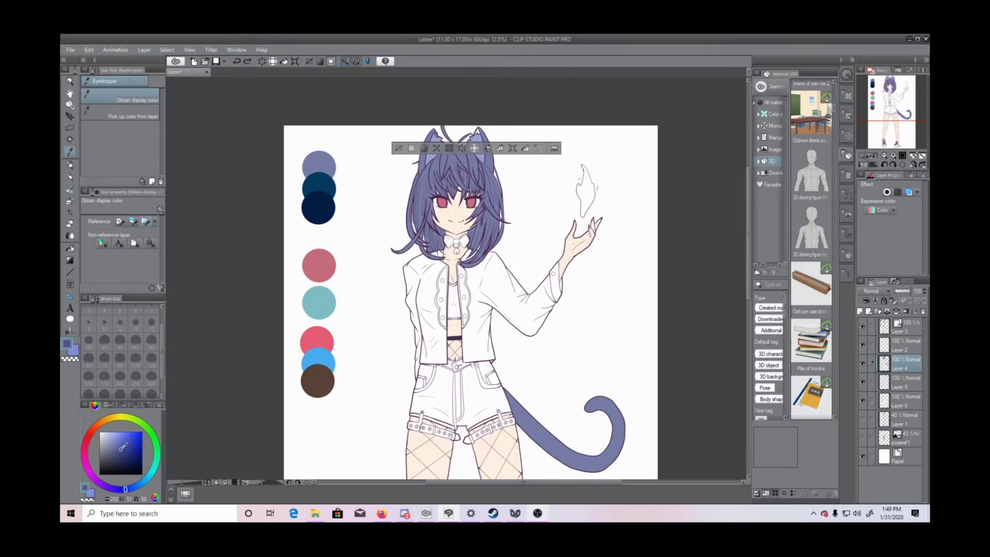
{"action": "left_click", "coordinate": [893, 155]}
{"action": "left_click_drag", "start_coordinate": [749, 203], "coordinate": [749, 170]}
{"action": "key", "text": "ctrl+d"}
{"action": "left_click", "coordinate": [884, 156]}
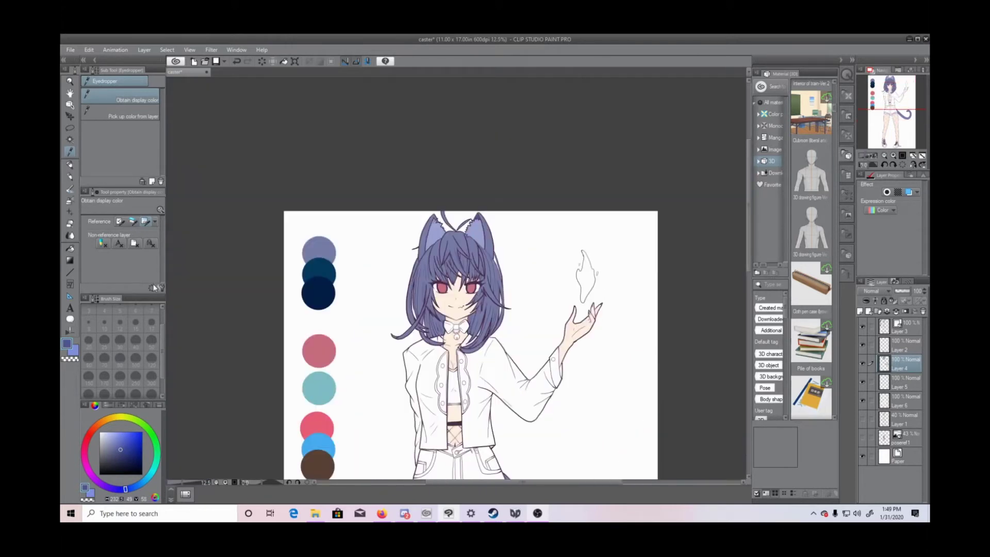
{"action": "left_click", "coordinate": [70, 164]}
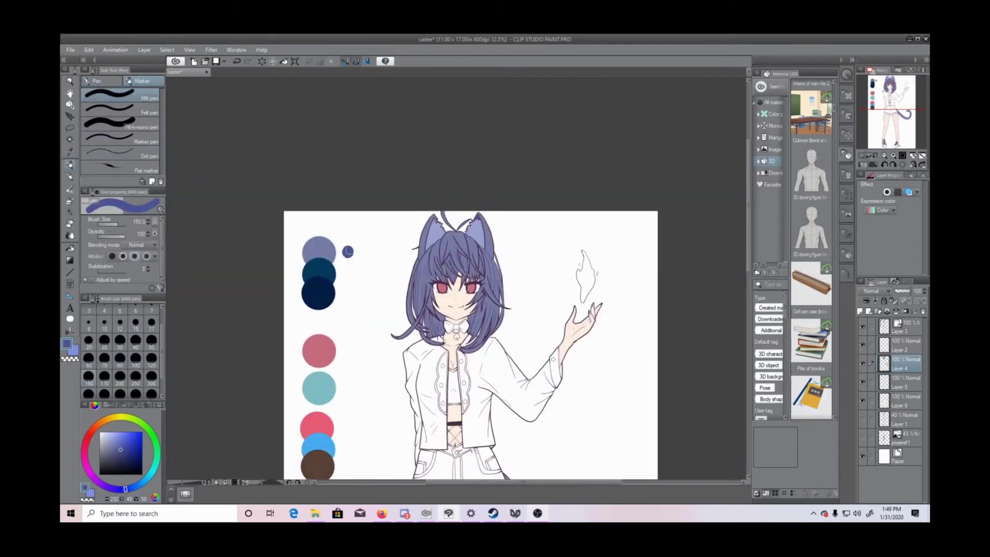
Step: Lasso the whole column of palette swatches and create a new raster layer directly beneath Layer 3
{"action": "left_click", "coordinate": [897, 333]}
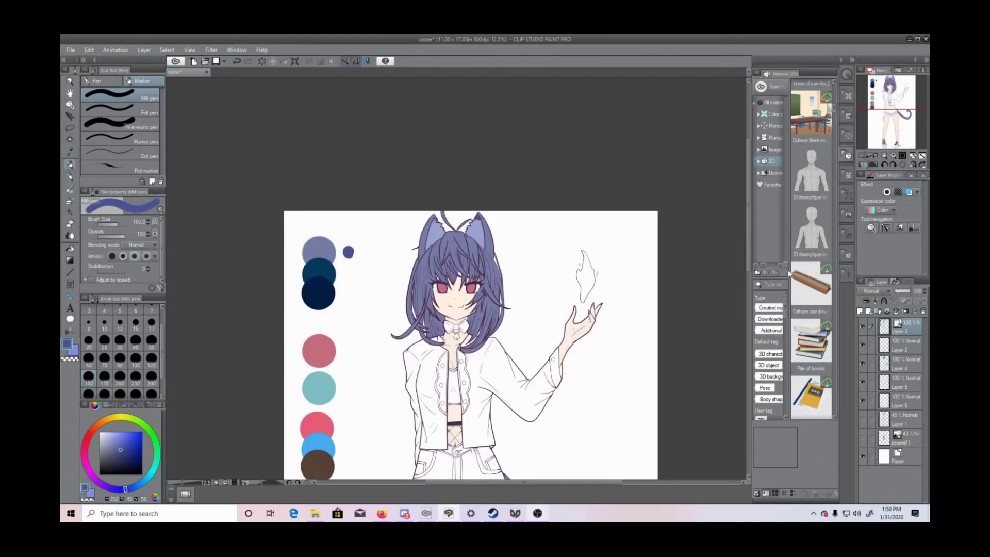
{"action": "left_click", "coordinate": [883, 156]}
{"action": "left_click", "coordinate": [70, 128]}
{"action": "mouse_move", "coordinate": [410, 276]}
{"action": "left_mouse_down"}
{"action": "mouse_move", "coordinate": [412, 374]}
{"action": "mouse_move", "coordinate": [411, 288]}
{"action": "left_mouse_up"}
{"action": "left_click", "coordinate": [898, 345]}
{"action": "left_click", "coordinate": [145, 50]}
{"action": "left_click", "coordinate": [165, 91]}
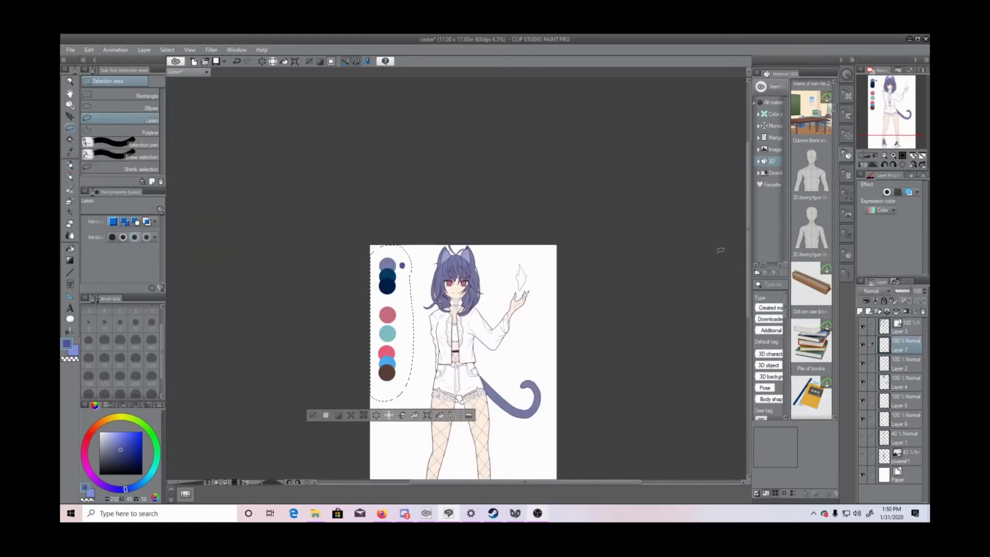
Step: Try transferring Layer 3's content to the new layer beneath it, undo the attempt and clear the lasso selection
{"action": "left_click", "coordinate": [89, 50]}
{"action": "mouse_move", "coordinate": [159, 247]}
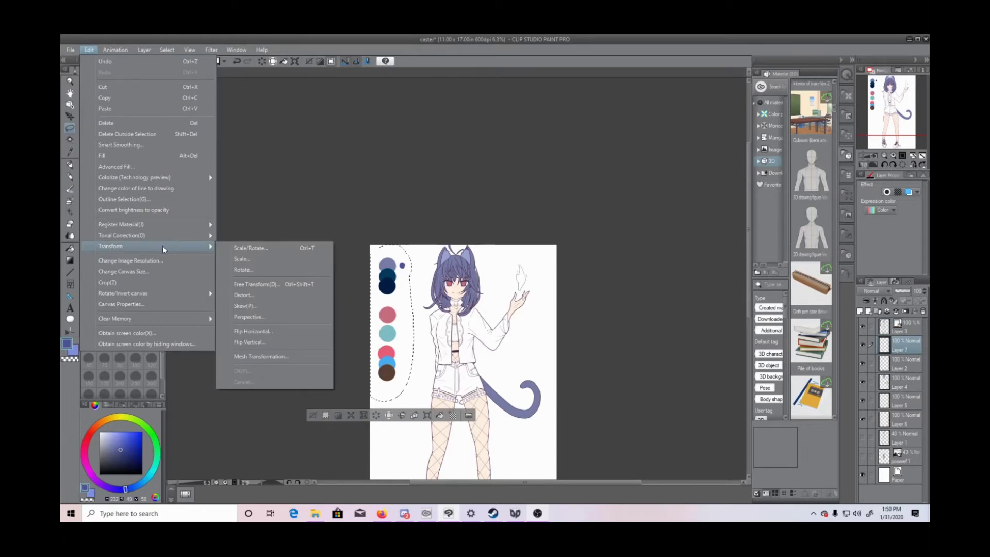
{"action": "mouse_move", "coordinate": [147, 51]}
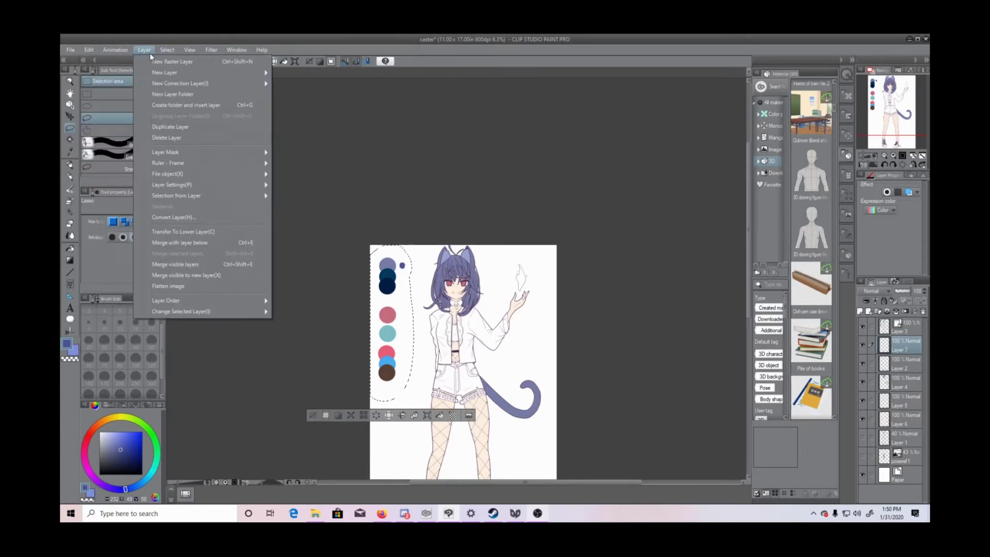
{"action": "left_click", "coordinate": [227, 231]}
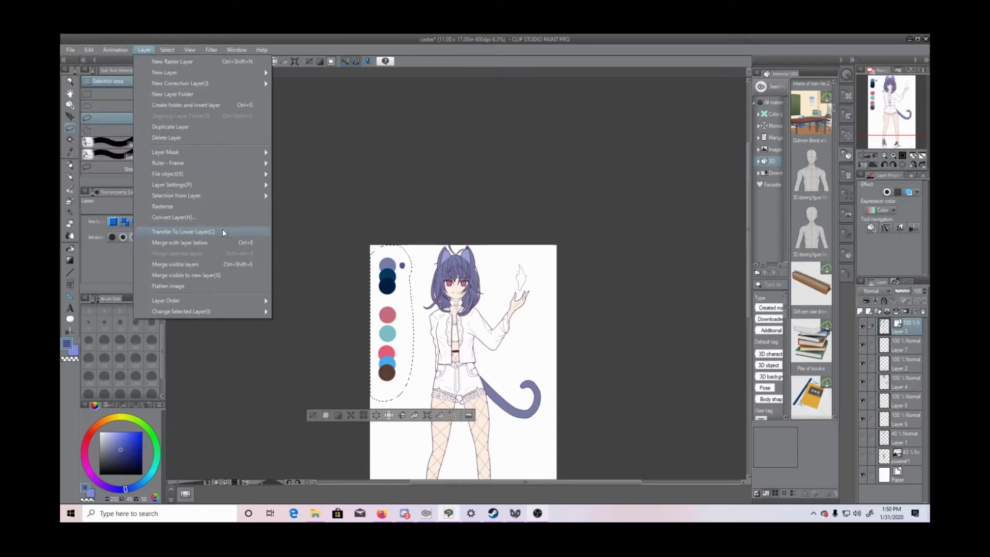
{"action": "left_click", "coordinate": [222, 231]}
{"action": "key", "text": "ctrl+plus"}
{"action": "key", "text": "ctrl+plus"}
{"action": "key", "text": "ctrl+plus"}
{"action": "key", "text": "ctrl+plus"}
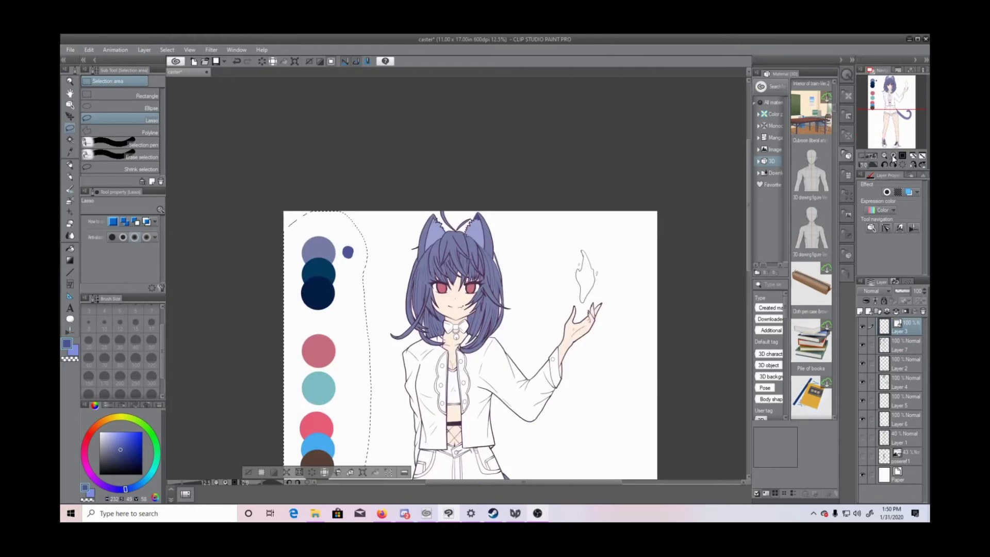
{"action": "left_click", "coordinate": [866, 346]}
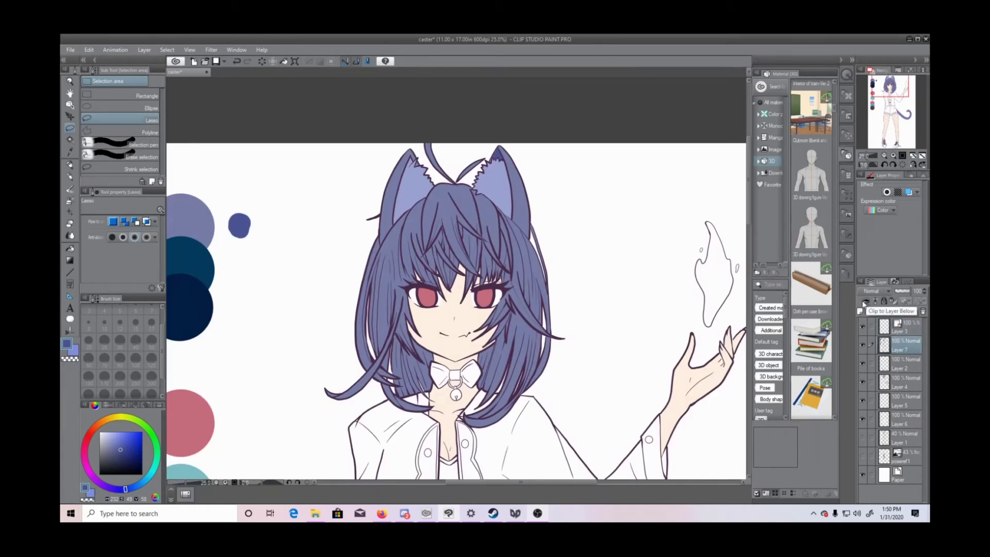
{"action": "key", "text": "ctrl+z"}
{"action": "key", "text": "ctrl+d"}
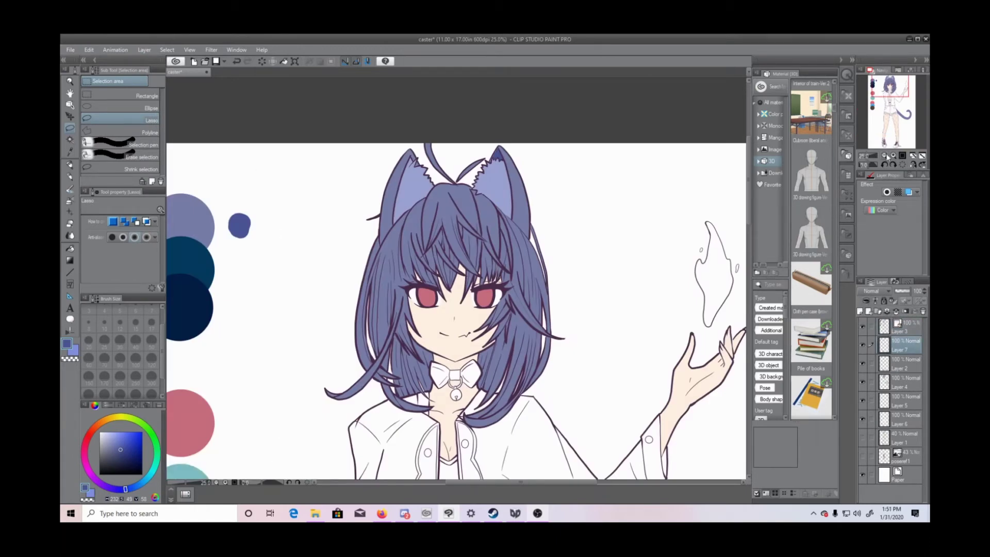
Step: Move Layer 7 down the stack to sit between Layer 6 and Layer 1
{"action": "key", "text": "ctrl+minus"}
{"action": "key", "text": "ctrl+minus"}
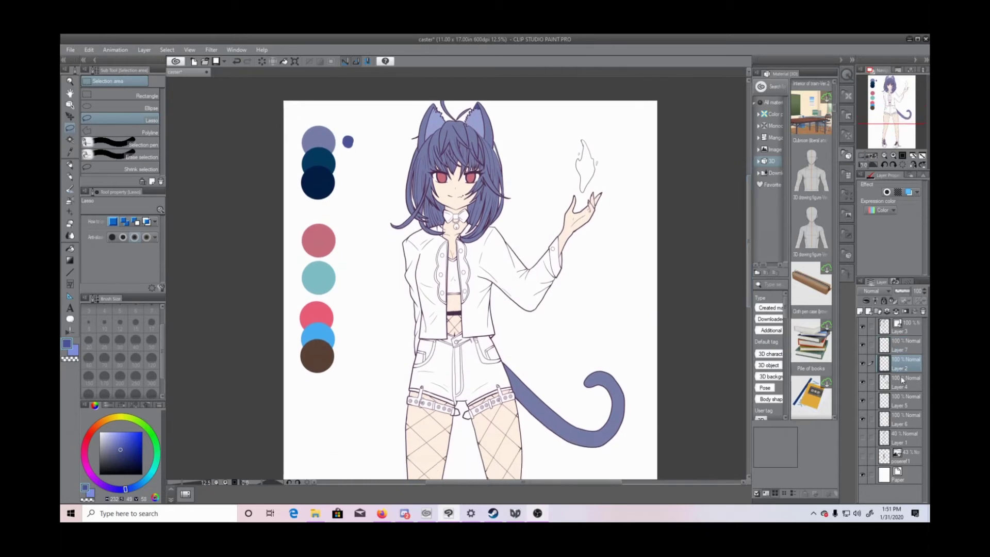
{"action": "mouse_move", "coordinate": [905, 412]}
{"action": "left_mouse_down"}
{"action": "mouse_move", "coordinate": [903, 398]}
{"action": "mouse_move", "coordinate": [901, 427]}
{"action": "left_mouse_up"}
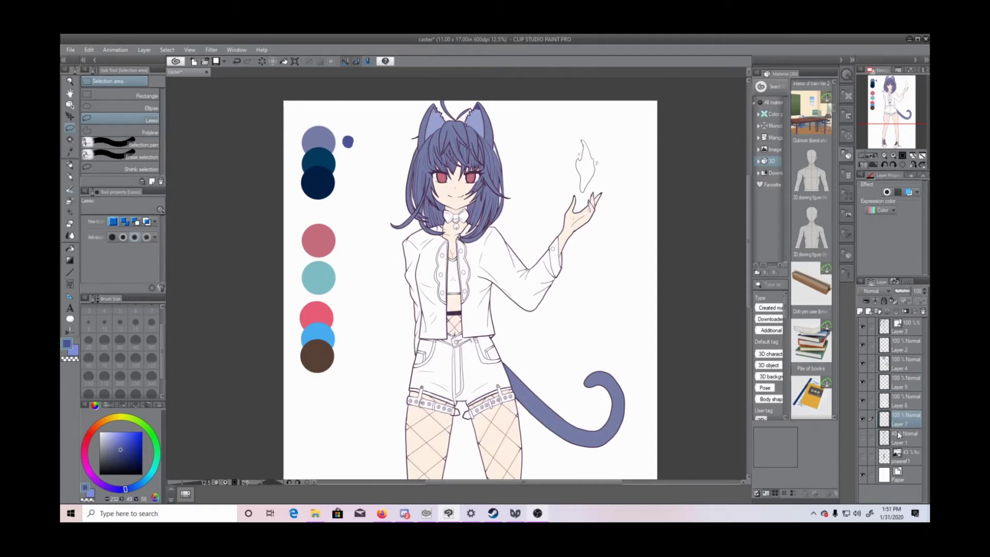
Step: Rename Layer 2 as black and Layer 4 as hair
{"action": "left_click", "coordinate": [893, 156]}
{"action": "double_click", "coordinate": [900, 349]}
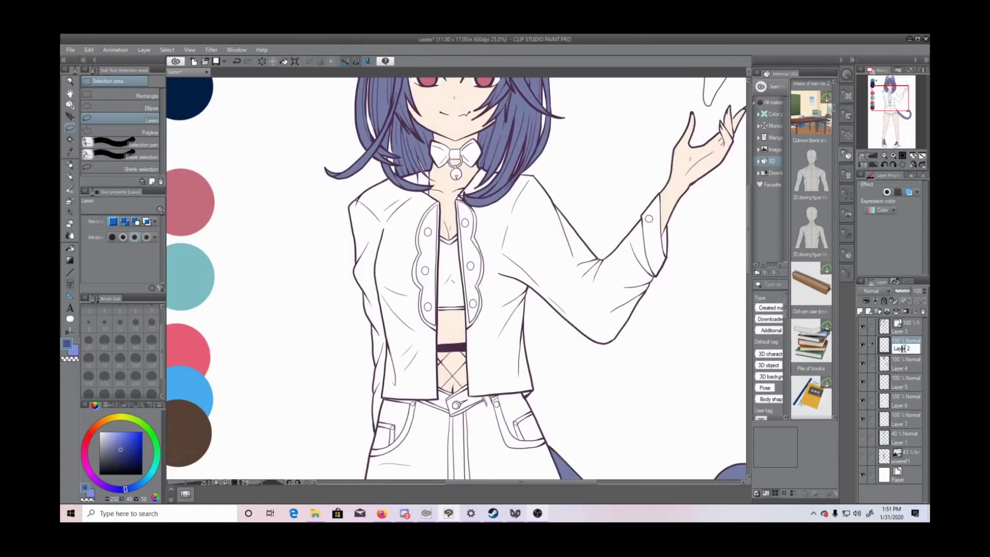
{"action": "double_click", "coordinate": [900, 369]}
{"action": "type", "text": "hair"}
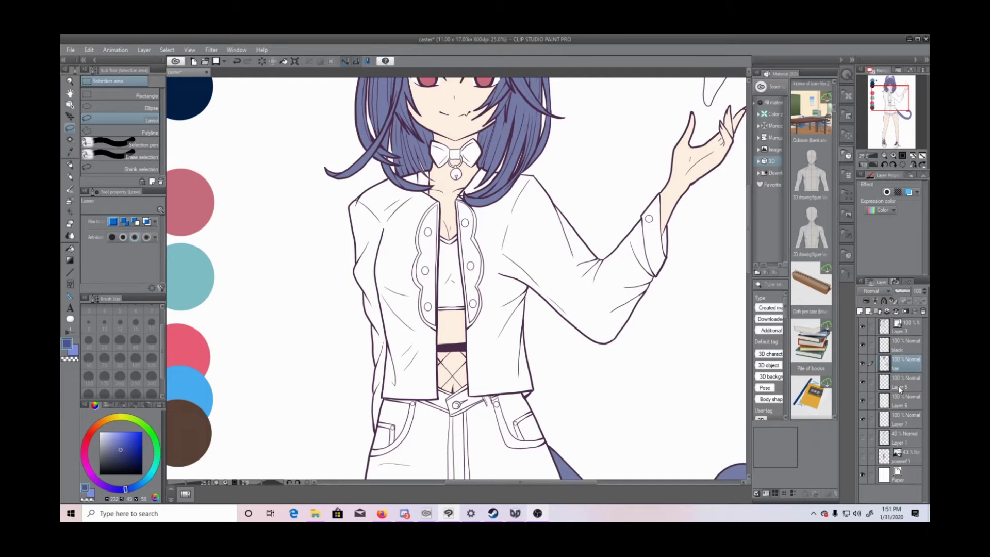
Step: Rename Layer 5 as eyes, Layer 6 as skin and Layer 7 as clothes
{"action": "left_click", "coordinate": [864, 383]}
{"action": "double_click", "coordinate": [900, 387]}
{"action": "type", "text": "eyes"}
{"action": "double_click", "coordinate": [900, 405]}
{"action": "type", "text": "skin"}
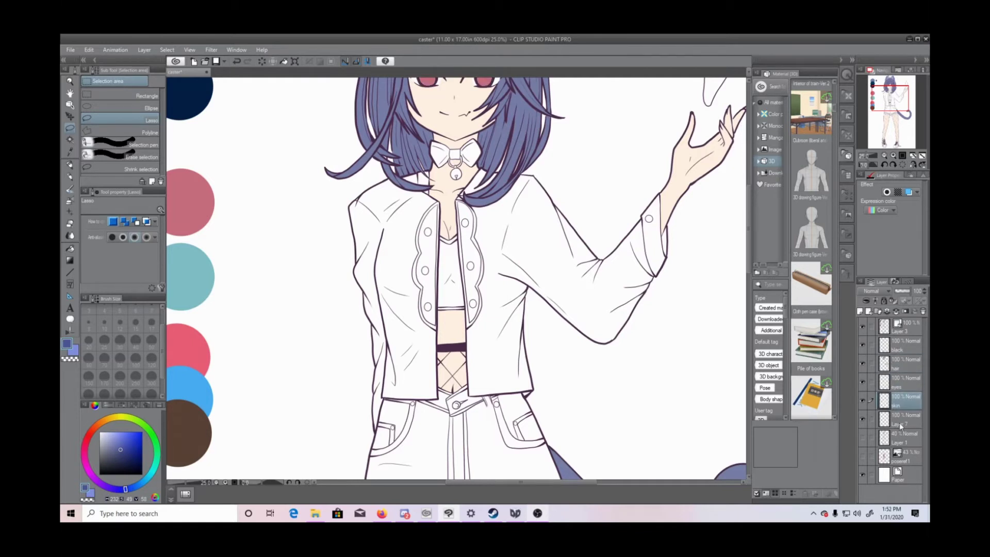
{"action": "double_click", "coordinate": [900, 423]}
{"action": "type", "text": "clothes"}
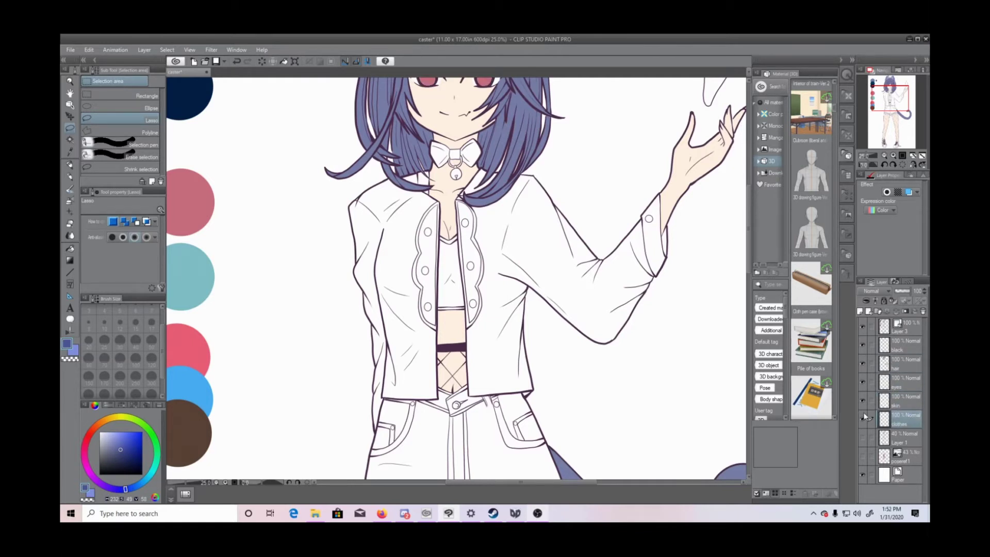
Step: Auto-select the collar bell and fill it with soft yellow on the clothes layer
{"action": "type", "text": "w"}
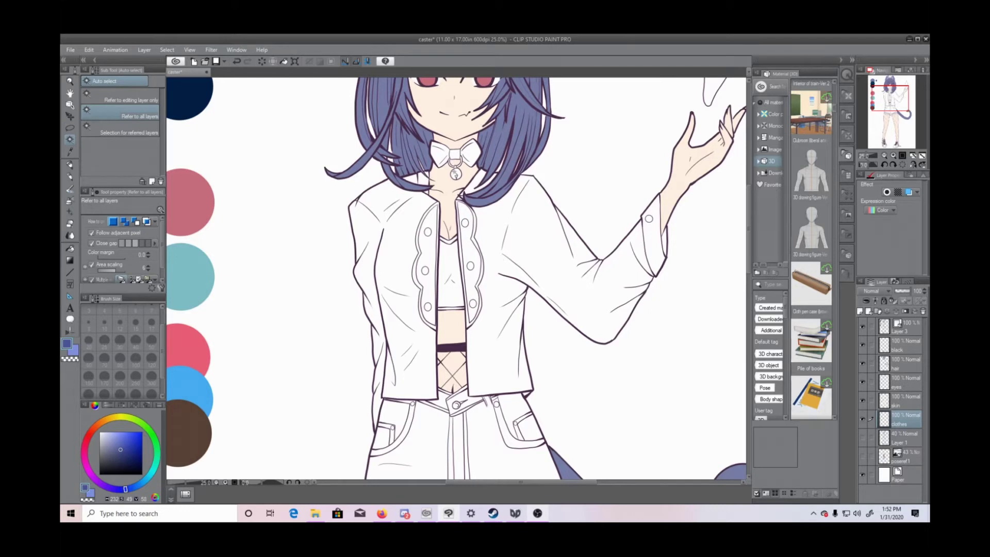
{"action": "left_click", "coordinate": [455, 175]}
{"action": "left_click", "coordinate": [455, 175], "text": "alt"}
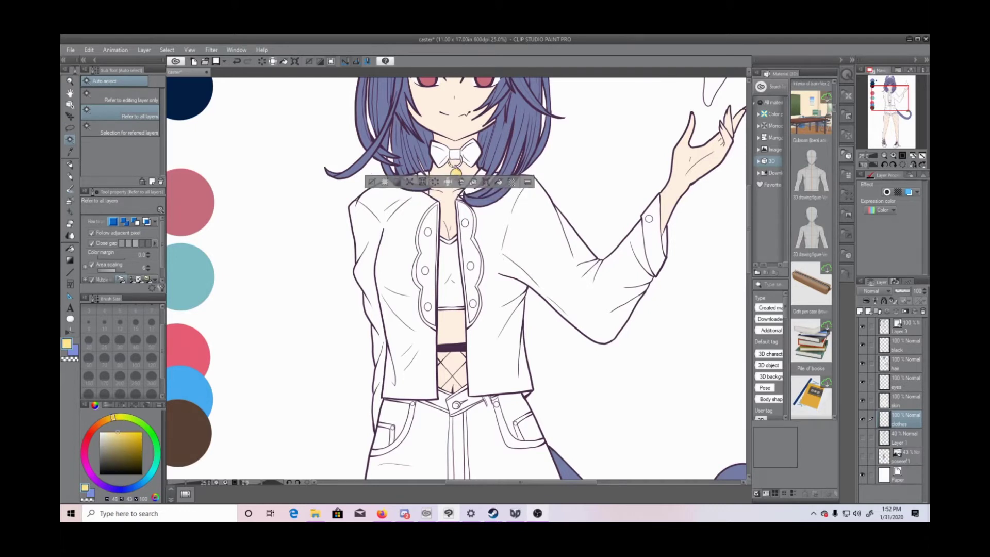
Step: Sample the dark brown swatch, fill the bow tie's knot and loops with it on the clothes layer and deselect
{"action": "left_click", "coordinate": [182, 432], "text": "alt"}
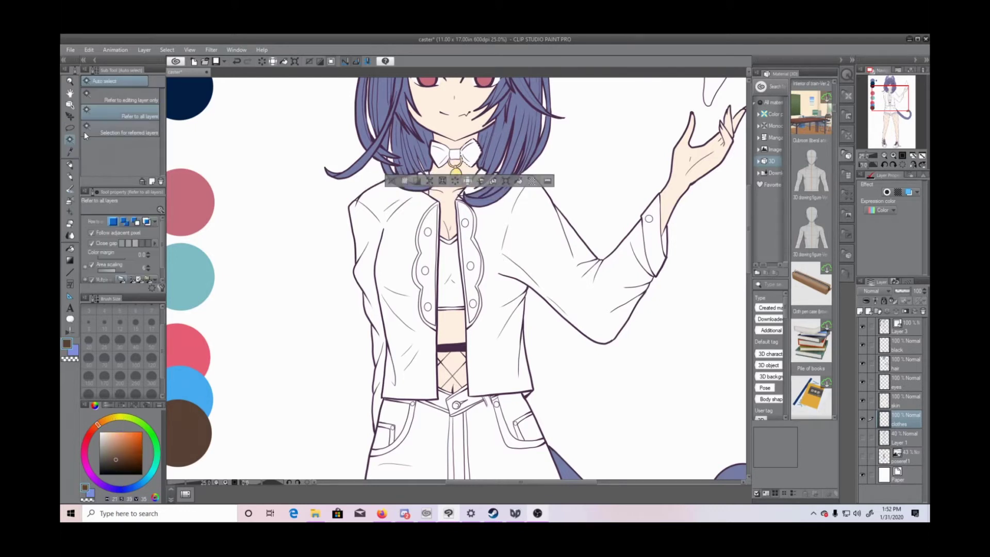
{"action": "key", "text": "alt+Delete"}
{"action": "left_click", "coordinate": [454, 155]}
{"action": "key", "text": "alt+Delete"}
{"action": "left_click", "coordinate": [439, 154]}
{"action": "key", "text": "alt+Delete"}
{"action": "key", "text": "ctrl+d"}
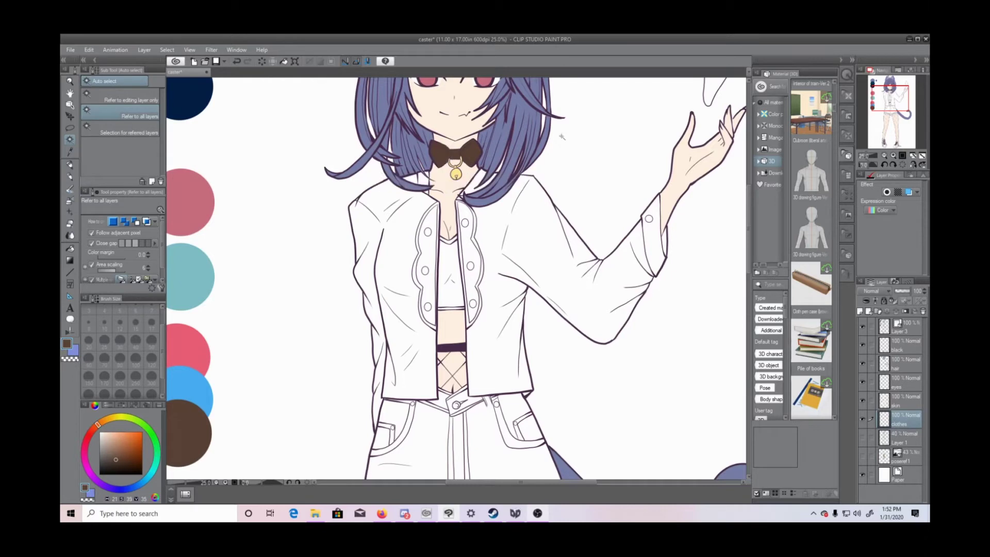
{"action": "left_click", "coordinate": [884, 156]}
{"action": "left_click", "coordinate": [893, 156]}
{"action": "scroll", "coordinate": [721, 243], "scroll_direction": "up", "scroll_amount": 1}
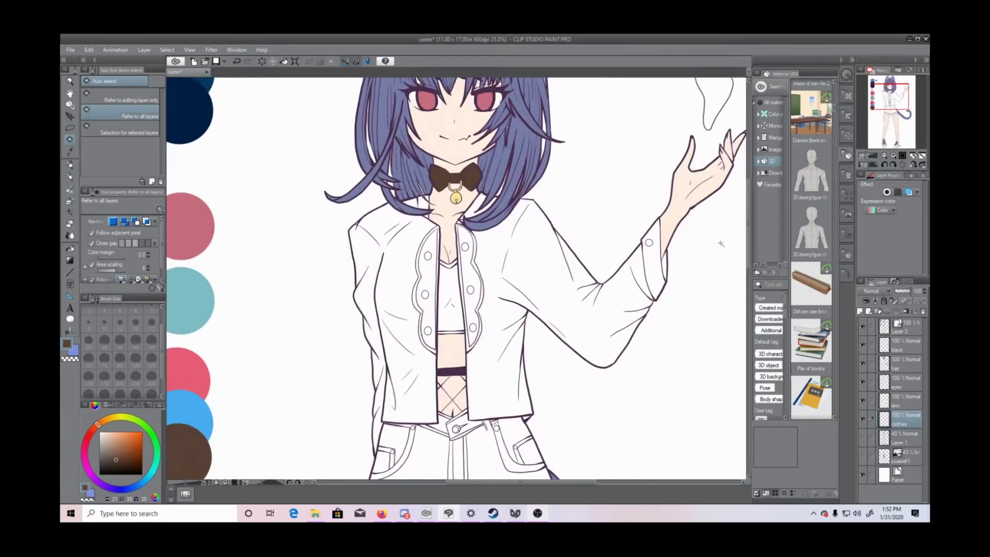
Step: Refill the bow tie's two loops and knot with a lighter brown on the clothes layer and deselect
{"action": "left_click", "coordinate": [439, 177]}
{"action": "key", "text": "alt+Delete"}
{"action": "left_click", "coordinate": [454, 177]}
{"action": "key", "text": "alt+Delete"}
{"action": "left_click", "coordinate": [471, 178]}
{"action": "key", "text": "alt+Delete"}
{"action": "key", "text": "ctrl+d"}
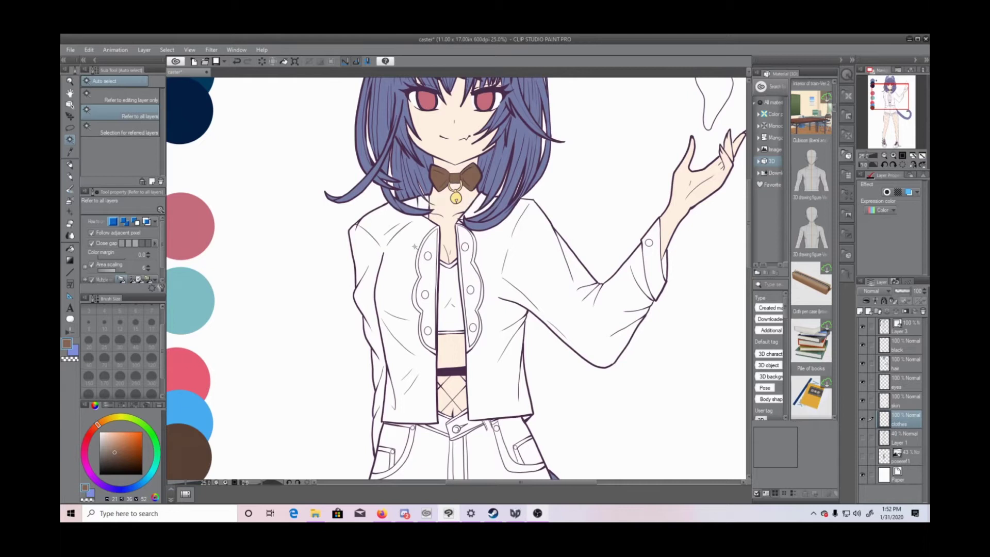
Step: Sample the skin tone from the neck and make the skin layer active
{"action": "left_click", "coordinate": [411, 202]}
{"action": "left_click", "coordinate": [70, 152]}
{"action": "left_click", "coordinate": [439, 207]}
{"action": "left_click", "coordinate": [905, 401]}
{"action": "left_click", "coordinate": [458, 222]}
{"action": "left_click", "coordinate": [331, 222]}
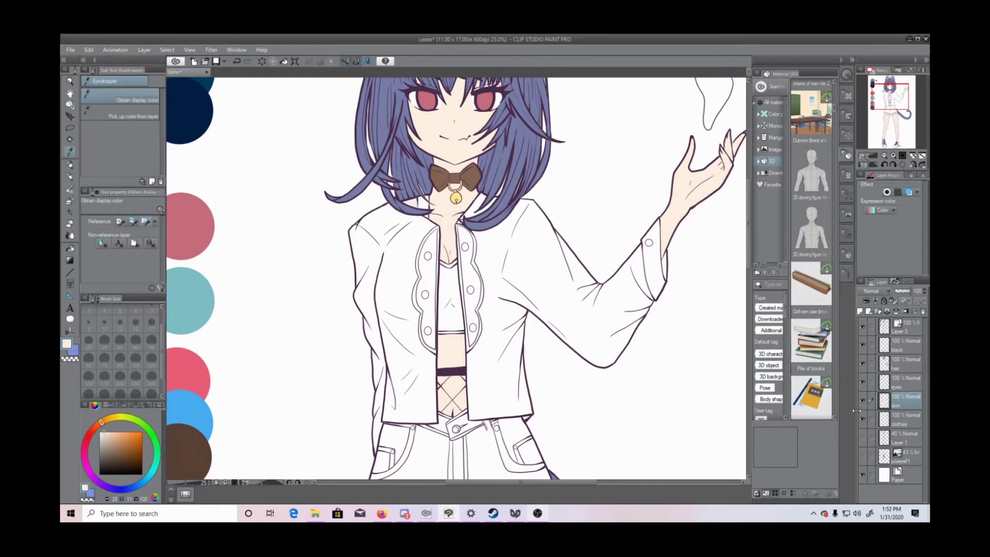
Step: Sample the pinkish-red swatch and fill the crop top and its visible shoulder part with it on the clothes layer
{"action": "left_click", "coordinate": [902, 424]}
{"action": "left_click", "coordinate": [190, 377]}
{"action": "left_click", "coordinate": [71, 139]}
{"action": "left_click", "coordinate": [423, 202]}
{"action": "left_click", "coordinate": [472, 217]}
{"action": "left_click", "coordinate": [446, 277]}
{"action": "left_click", "coordinate": [498, 346]}
{"action": "left_click", "coordinate": [426, 215]}
{"action": "left_click", "coordinate": [473, 233]}
Step: Fill the crop top's neckline and hem trim with pale pink and deselect
{"action": "left_click", "coordinate": [447, 265]}
{"action": "left_click", "coordinate": [113, 433]}
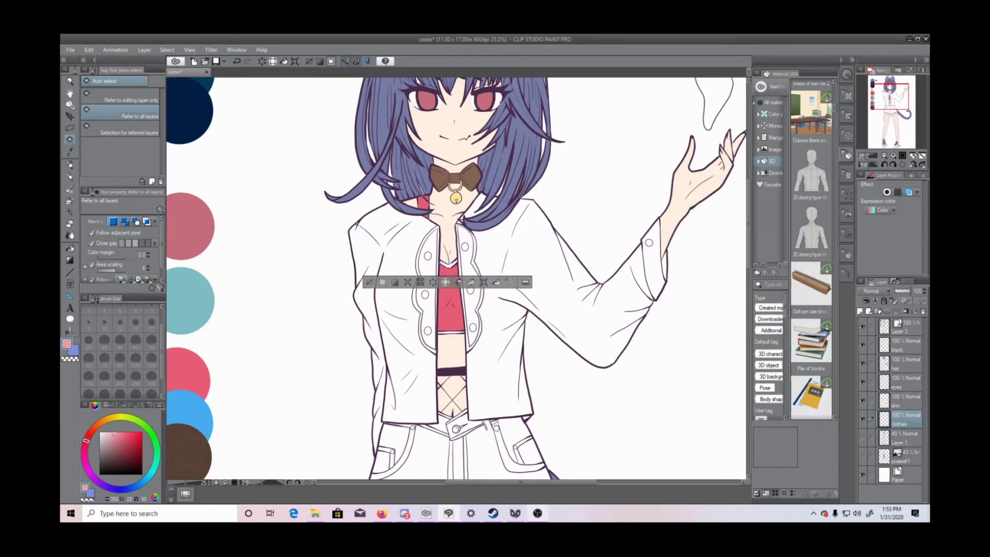
{"action": "left_click", "coordinate": [455, 334]}
{"action": "key", "text": "ctrl+d"}
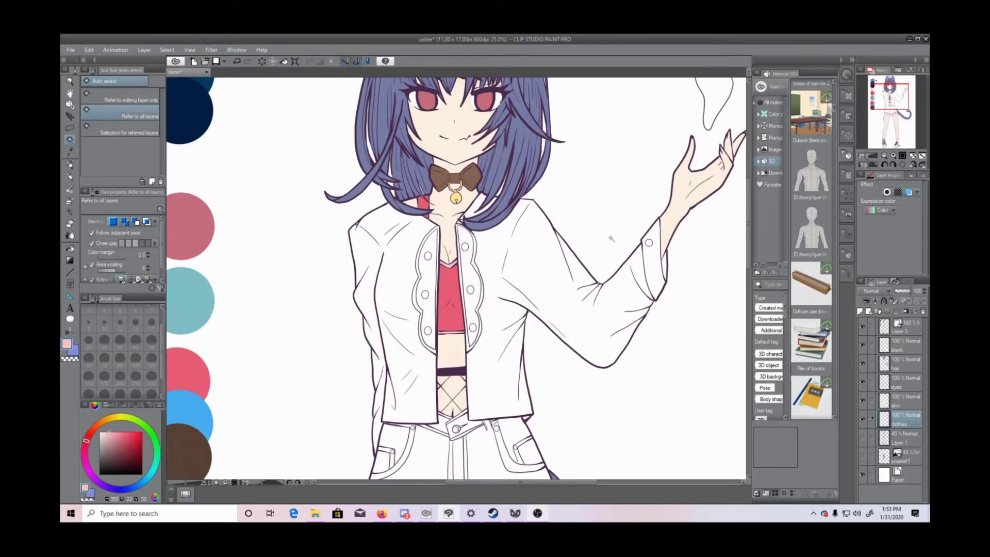
Step: Try the dark brown swatch colour as the fill for the jacket's body, sleeves and collar area
{"action": "left_click", "coordinate": [396, 287]}
{"action": "left_click", "coordinate": [188, 453], "text": "alt"}
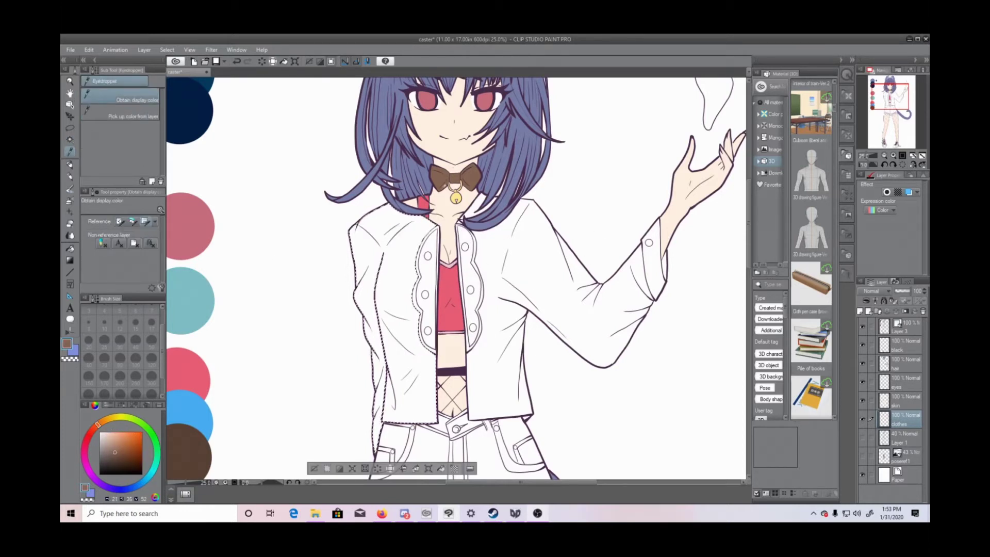
{"action": "left_click", "coordinate": [442, 470]}
{"action": "left_click", "coordinate": [585, 335]}
{"action": "left_click", "coordinate": [607, 435]}
{"action": "left_click", "coordinate": [479, 208]}
{"action": "left_click", "coordinate": [526, 235]}
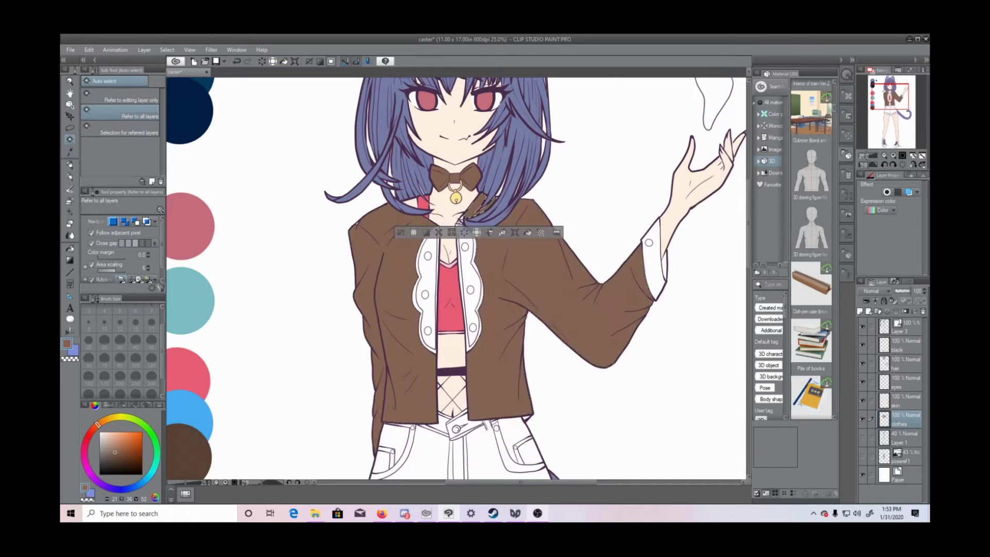
{"action": "left_click", "coordinate": [461, 222]}
{"action": "left_click", "coordinate": [507, 236]}
Step: Try a muted purple fill on the jacket's body, sleeves and shoulder area
{"action": "left_click", "coordinate": [413, 315]}
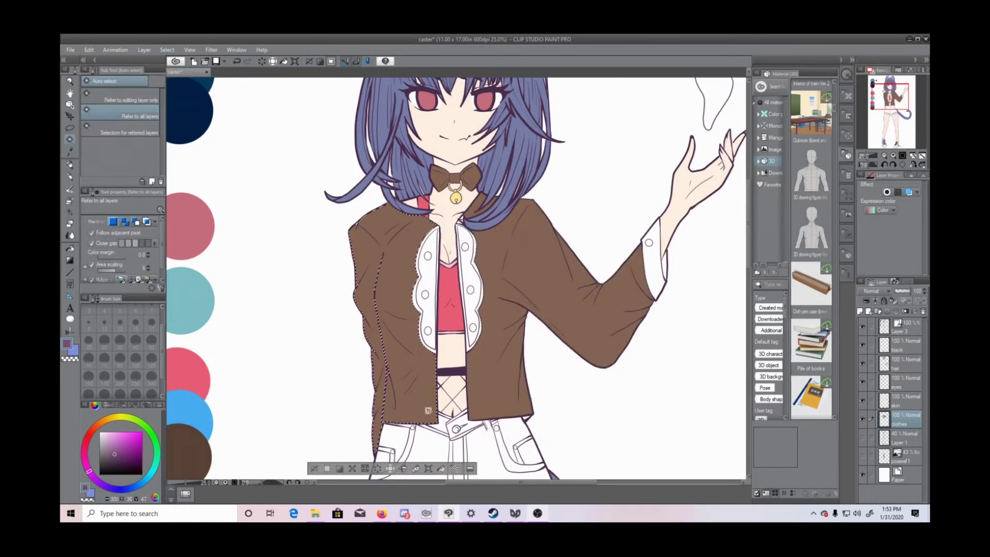
{"action": "left_click", "coordinate": [441, 470]}
{"action": "left_click", "coordinate": [577, 329]}
{"action": "left_click", "coordinate": [608, 436]}
{"action": "left_click", "coordinate": [478, 207]}
{"action": "left_click", "coordinate": [529, 235]}
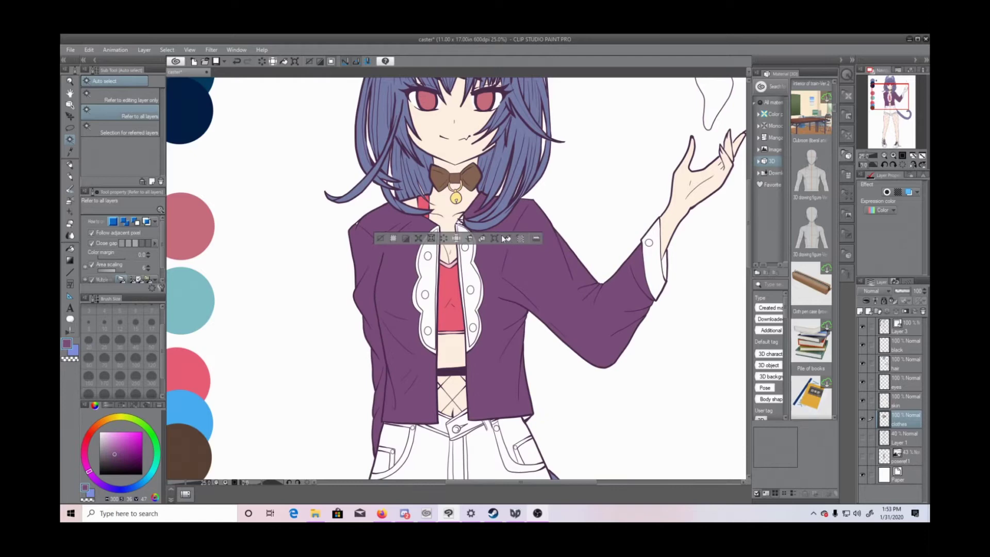
Step: Extend the muted purple fill to the jacket's cuff and both scalloped front panels
{"action": "left_click", "coordinate": [652, 268]}
{"action": "left_click", "coordinate": [664, 264]}
{"action": "left_click", "coordinate": [707, 295]}
{"action": "left_click", "coordinate": [884, 155]}
{"action": "left_click", "coordinate": [893, 155]}
{"action": "left_click", "coordinate": [429, 309]}
{"action": "left_click", "coordinate": [474, 363]}
{"action": "left_click", "coordinate": [475, 320]}
{"action": "left_click", "coordinate": [519, 363]}
Step: Mix a light pink and fill the scalloped trim on the jacket's left front panel with it
{"action": "left_click", "coordinate": [417, 297]}
{"action": "left_click", "coordinate": [108, 432]}
{"action": "left_click", "coordinate": [86, 456]}
{"action": "left_click_drag", "start_coordinate": [85, 455], "coordinate": [85, 446]}
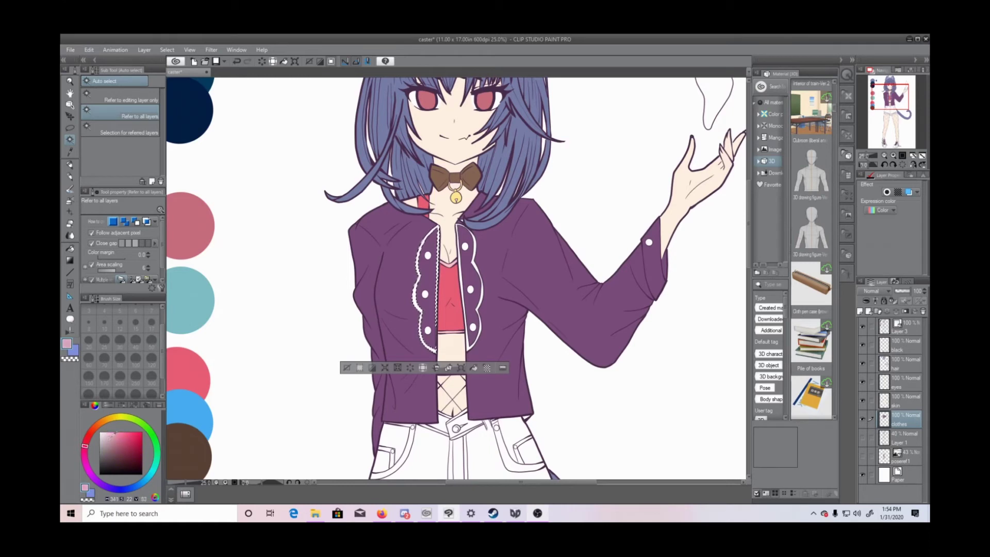
{"action": "left_click", "coordinate": [474, 368]}
Step: Fill the buttons on both of the jacket's front panels with the light pink
{"action": "left_click", "coordinate": [476, 274]}
{"action": "left_click", "coordinate": [427, 330]}
{"action": "left_click", "coordinate": [476, 348]}
{"action": "left_click", "coordinate": [473, 327]}
{"action": "left_click", "coordinate": [522, 345]}
{"action": "left_click", "coordinate": [470, 289]}
{"action": "left_click", "coordinate": [518, 307]}
{"action": "left_click", "coordinate": [465, 247]}
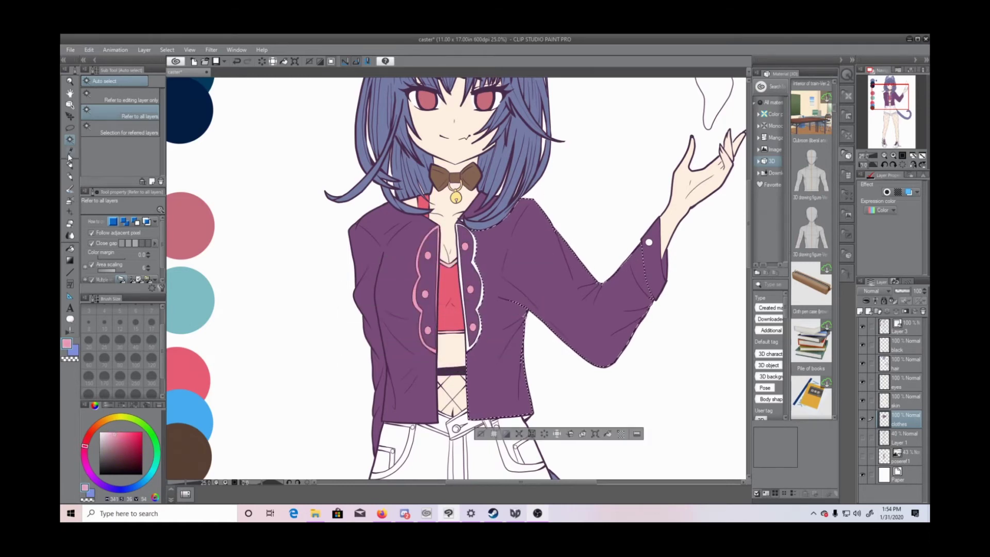
Step: Choose a dark grey and fill the selected right half of the jacket and its raised sleeve with it
{"action": "left_click", "coordinate": [69, 152]}
{"action": "left_click", "coordinate": [400, 289]}
{"action": "left_click", "coordinate": [102, 461]}
{"action": "left_click", "coordinate": [607, 434]}
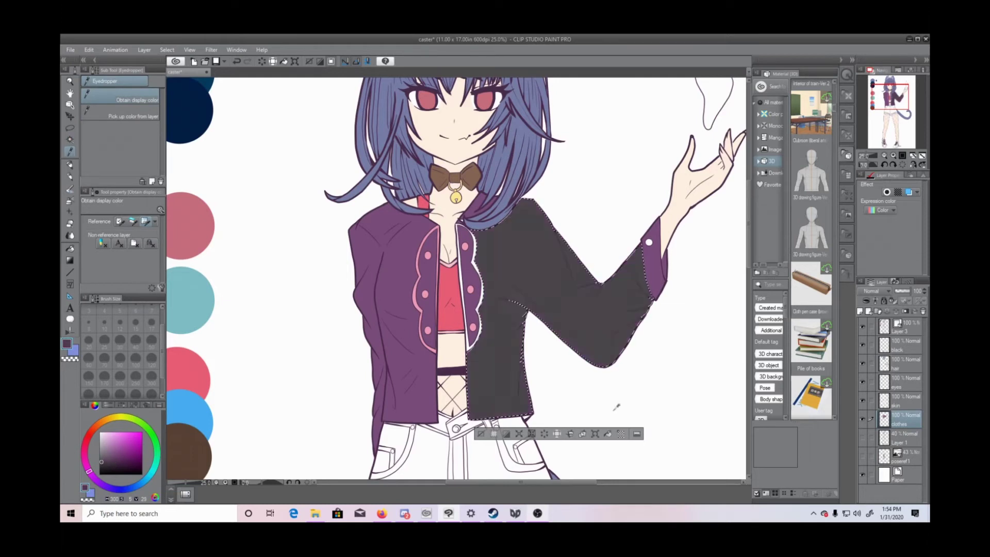
{"action": "left_click", "coordinate": [100, 457]}
{"action": "left_click", "coordinate": [608, 433]}
{"action": "left_click", "coordinate": [70, 140]}
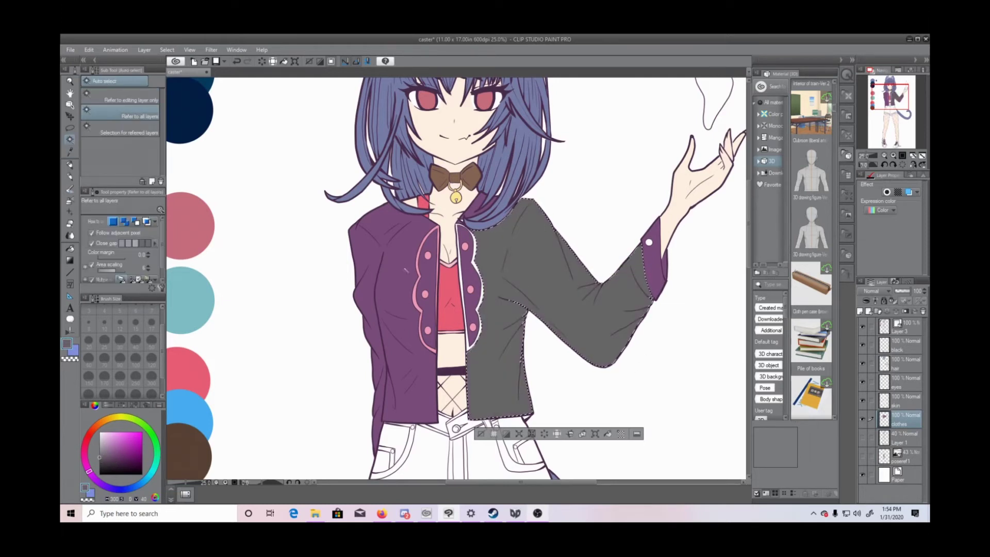
Step: Fill the jacket's left half, scalloped front panels and collar area with the same dark grey
{"action": "left_click", "coordinate": [401, 289]}
{"action": "left_click", "coordinate": [440, 468]}
{"action": "left_click", "coordinate": [428, 273]}
{"action": "left_click", "coordinate": [474, 363]}
{"action": "left_click", "coordinate": [471, 306]}
{"action": "left_click", "coordinate": [479, 205]}
{"action": "left_click", "coordinate": [529, 231]}
{"action": "left_click", "coordinate": [460, 221]}
Step: Fill both parts of the raised sleeve's cuff with the dark grey and deselect
{"action": "left_click", "coordinate": [653, 268]}
{"action": "left_click", "coordinate": [701, 313]}
{"action": "left_click", "coordinate": [665, 271]}
{"action": "left_click", "coordinate": [707, 294]}
{"action": "left_click", "coordinate": [580, 293]}
Step: Sample the button pink, fill the right front panel's scalloped trim and the cuff button with it, and deselect
{"action": "left_click", "coordinate": [474, 248]}
{"action": "left_click", "coordinate": [465, 247], "text": "alt"}
{"action": "left_click", "coordinate": [521, 293]}
{"action": "left_click", "coordinate": [460, 228]}
{"action": "left_click", "coordinate": [459, 239]}
{"action": "left_click", "coordinate": [516, 365]}
{"action": "left_click", "coordinate": [481, 287]}
{"action": "left_click", "coordinate": [527, 329]}
{"action": "left_click", "coordinate": [400, 329]}
{"action": "left_click", "coordinate": [648, 243]}
{"action": "left_click", "coordinate": [697, 260]}
{"action": "left_click", "coordinate": [570, 260]}
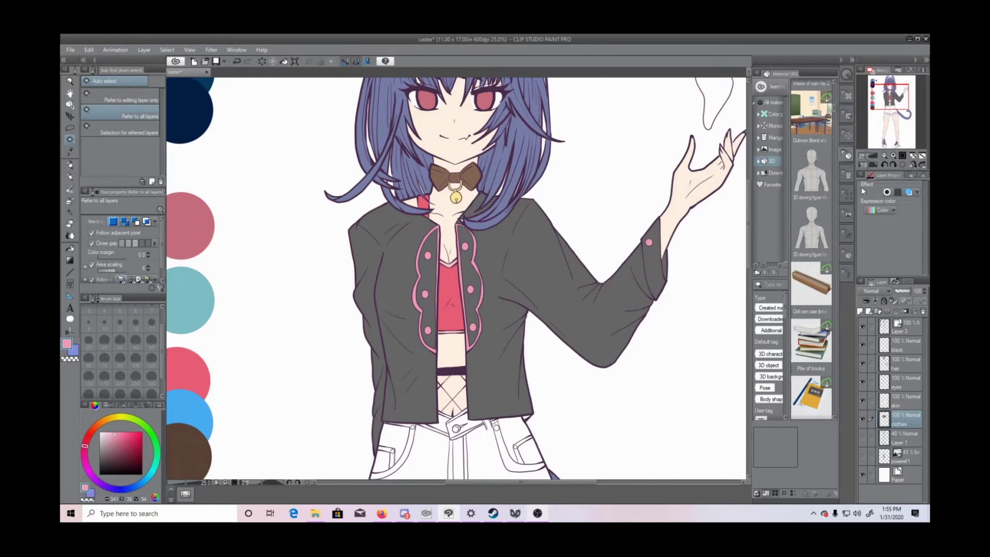
Step: Auto-select the small gap where the hair meets the jacket collar and sample the hair's blue
{"action": "key", "text": "ctrl+minus"}
{"action": "key", "text": "ctrl+minus"}
{"action": "key", "text": "ctrl+minus"}
{"action": "key", "text": "ctrl+minus"}
{"action": "key", "text": "ctrl+plus"}
{"action": "key", "text": "ctrl+plus"}
{"action": "key", "text": "ctrl+plus"}
{"action": "key", "text": "ctrl+plus"}
{"action": "key", "text": "ctrl+plus"}
{"action": "left_click", "coordinate": [463, 200]}
{"action": "left_click", "coordinate": [314, 122]}
{"action": "left_click", "coordinate": [906, 382]}
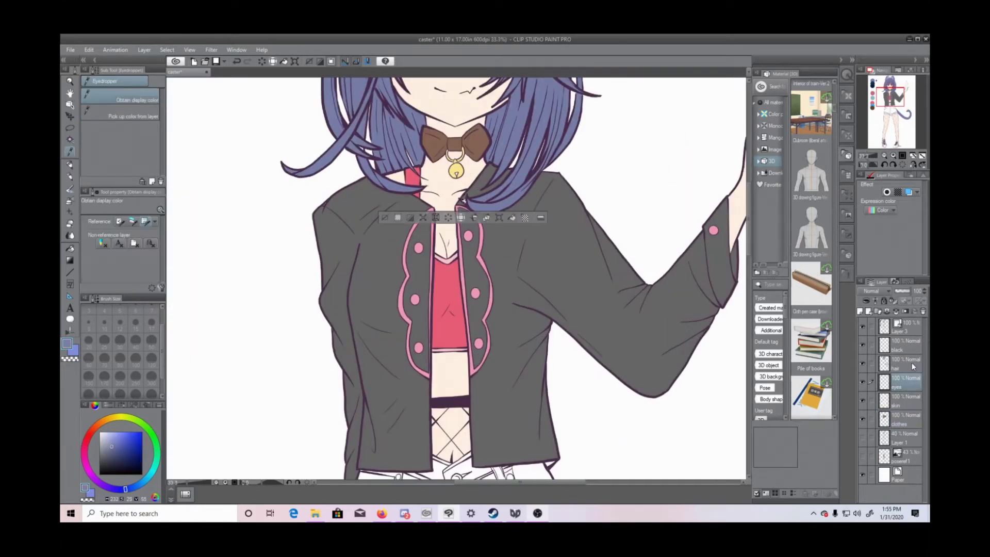
{"action": "left_click", "coordinate": [70, 140]}
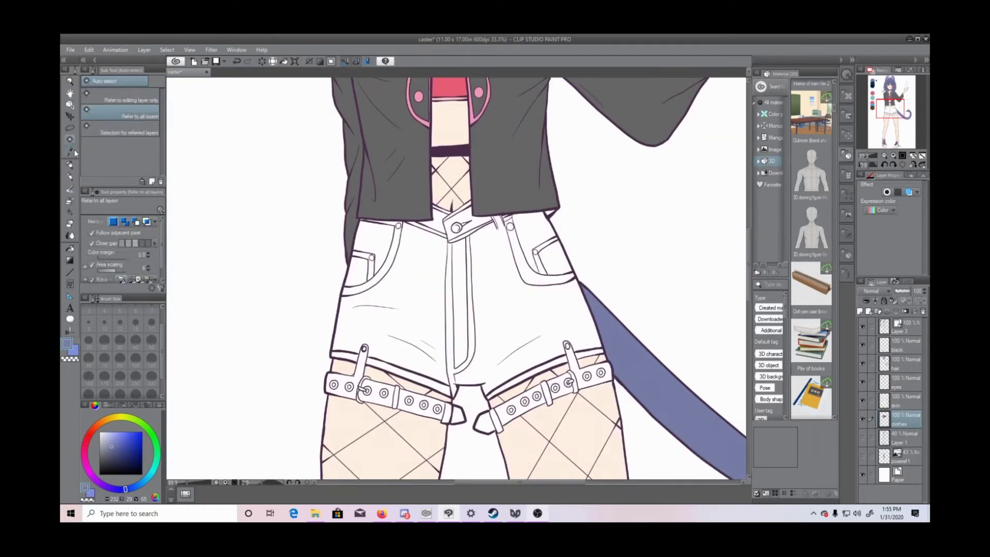
Step: Sample the jacket's dark grey and fill the left leg of the shorts with it on the clothes layer
{"action": "left_click", "coordinate": [70, 152]}
{"action": "left_click", "coordinate": [397, 190]}
{"action": "left_click", "coordinate": [70, 140]}
{"action": "left_click", "coordinate": [70, 152]}
{"action": "left_click", "coordinate": [70, 140]}
{"action": "left_click", "coordinate": [398, 294]}
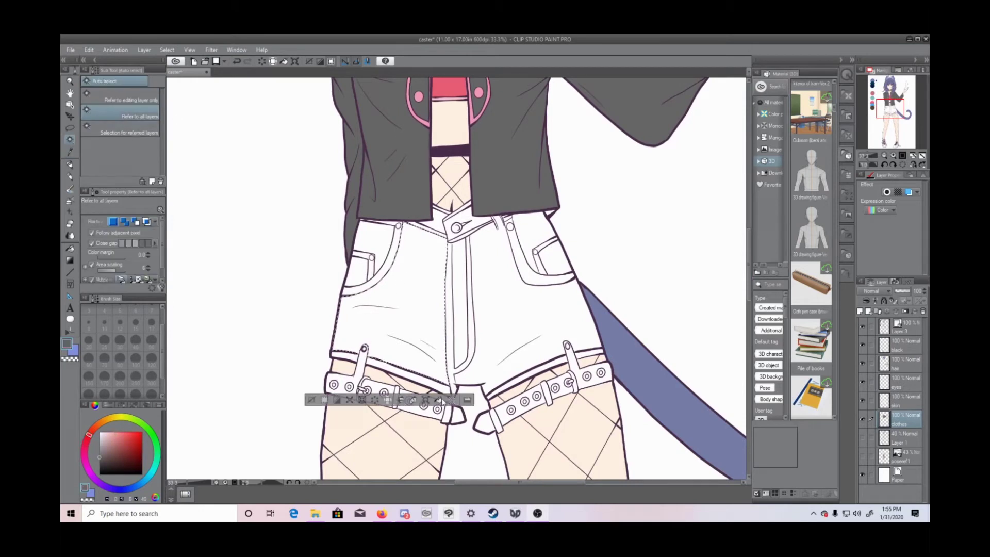
{"action": "left_click", "coordinate": [437, 398]}
Step: Fill the inner pieces of the shorts' left pocket with the dark grey
{"action": "left_click", "coordinate": [357, 272]}
{"action": "left_click", "coordinate": [403, 300]}
{"action": "left_click", "coordinate": [378, 242]}
{"action": "left_click", "coordinate": [421, 286]}
{"action": "left_click", "coordinate": [370, 270]}
{"action": "left_click", "coordinate": [417, 296]}
{"action": "left_click", "coordinate": [372, 258]}
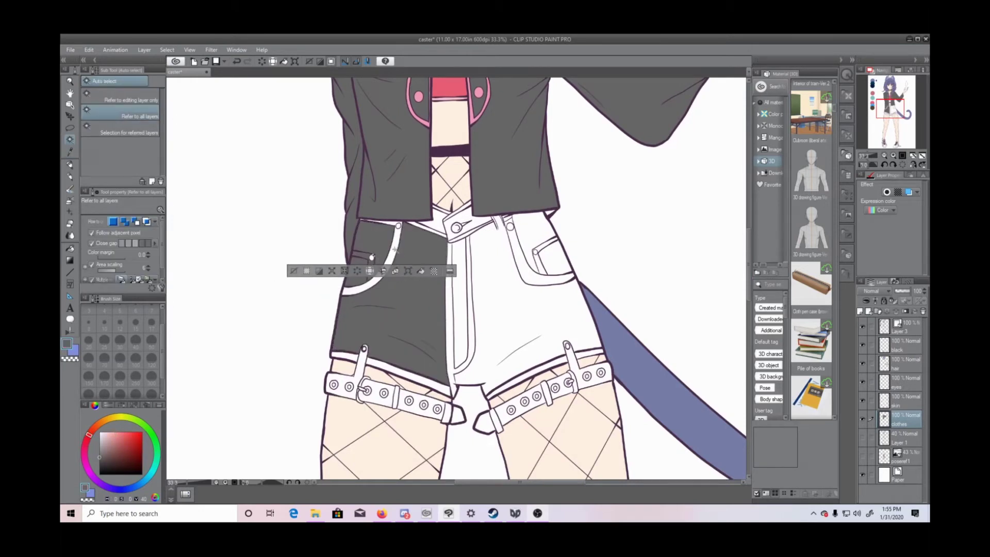
Step: Fill the left pocket's curved rim and the strip beneath the jacket hem with dark grey and deselect
{"action": "left_click", "coordinate": [395, 248]}
{"action": "left_click", "coordinate": [419, 309]}
{"action": "left_click", "coordinate": [382, 223]}
{"action": "left_click", "coordinate": [428, 239]}
{"action": "left_click", "coordinate": [364, 220]}
{"action": "key", "text": "ctrl+d"}
Step: Auto-select the shorts' waistband, fly and right leg together, fill them with the dark grey and deselect
{"action": "key", "text": "p"}
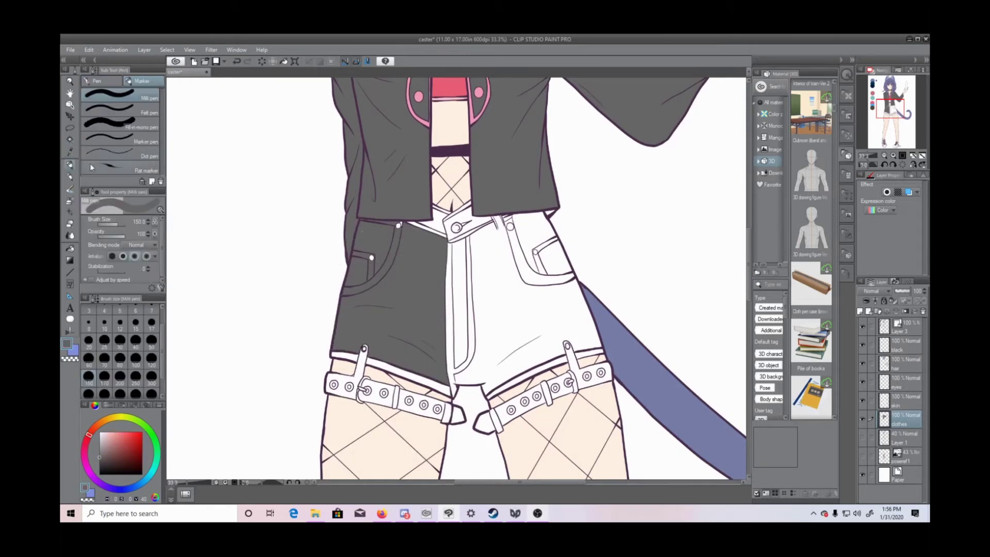
{"action": "key", "text": "w"}
{"action": "left_click", "coordinate": [432, 227]}
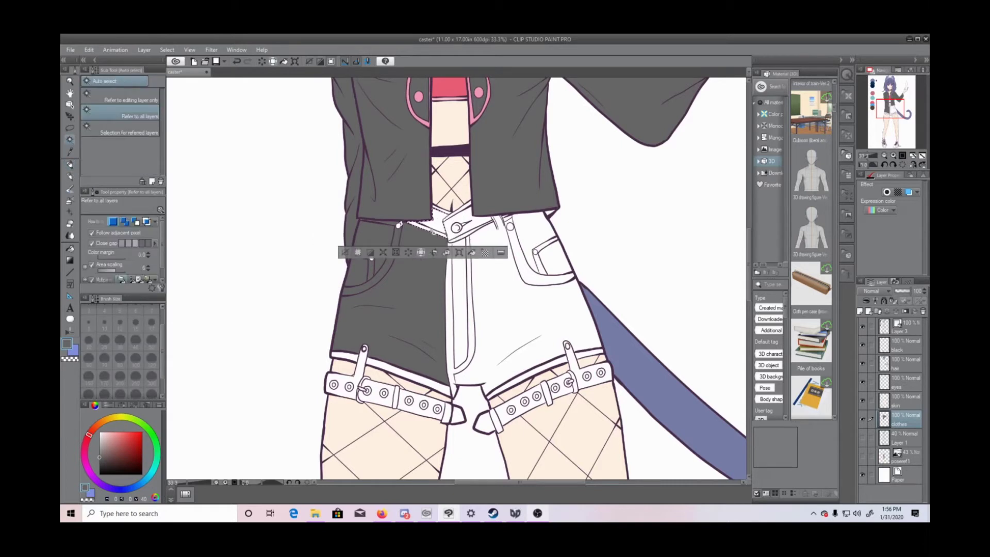
{"action": "left_click", "coordinate": [463, 217], "text": "shift"}
{"action": "left_click", "coordinate": [461, 276], "text": "shift"}
{"action": "left_click", "coordinate": [497, 307], "text": "shift"}
{"action": "left_click", "coordinate": [471, 315], "text": "shift"}
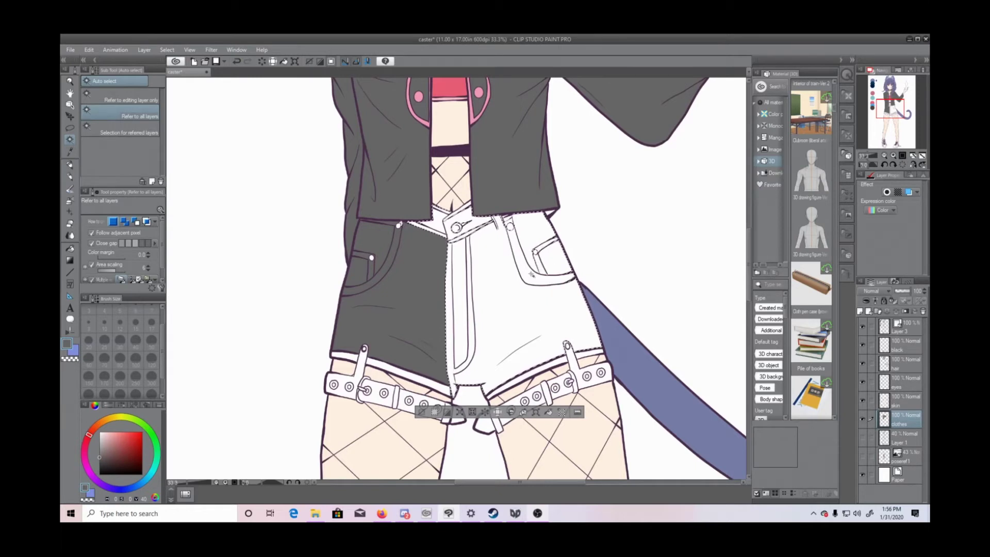
{"action": "key", "text": "alt+Delete"}
{"action": "key", "text": "ctrl+d"}
Step: Sample the jacket buttons' pink and auto-select the rivets and waistband accents on the shorts
{"action": "left_click", "coordinate": [70, 151]}
{"action": "left_click", "coordinate": [418, 97]}
{"action": "left_click", "coordinate": [70, 140]}
{"action": "left_click", "coordinate": [398, 225]}
{"action": "left_click", "coordinate": [372, 258], "text": "shift"}
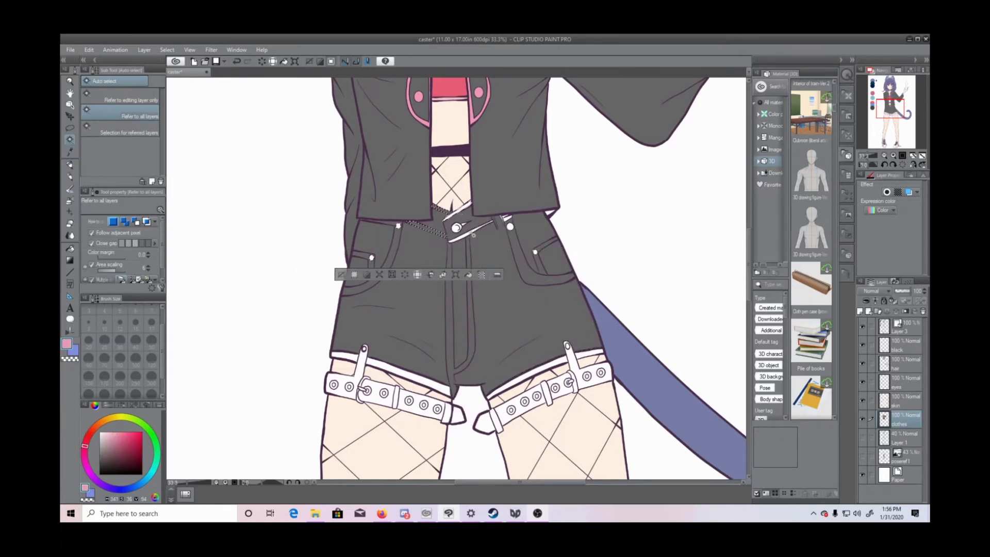
{"action": "left_click", "coordinate": [556, 181], "text": "shift"}
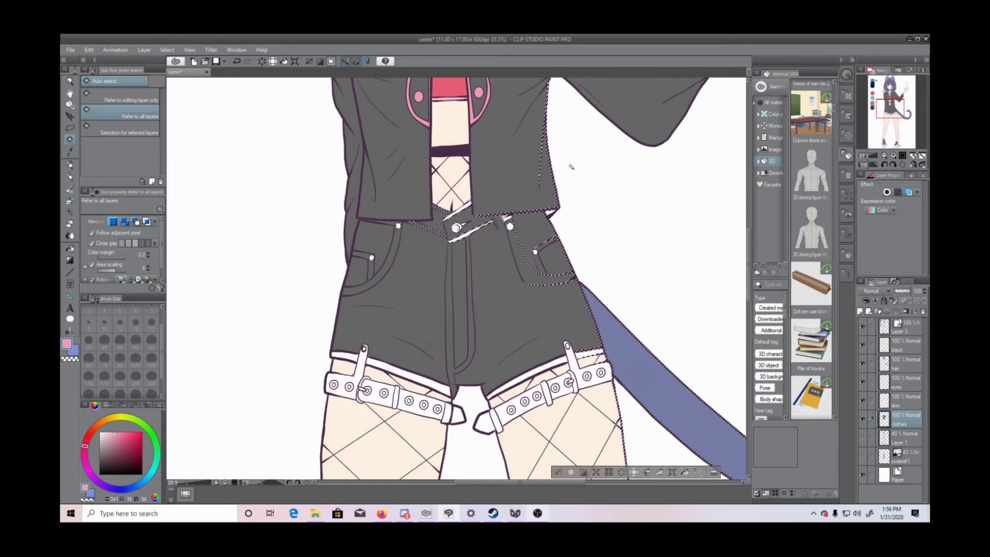
{"action": "key", "text": "ctrl+plus"}
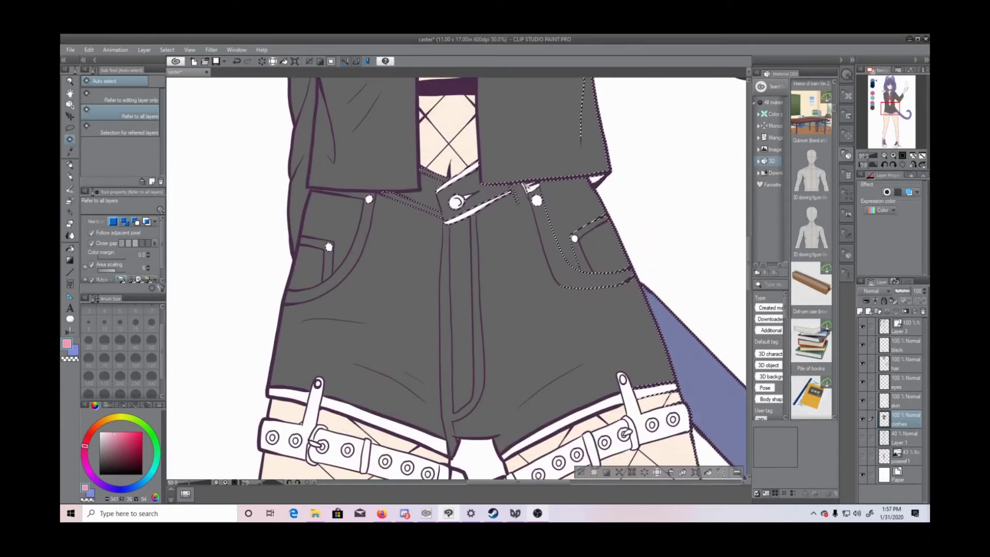
{"action": "key", "text": "ctrl+d"}
{"action": "key", "text": "ctrl+z"}
{"action": "key", "text": "ctrl+z"}
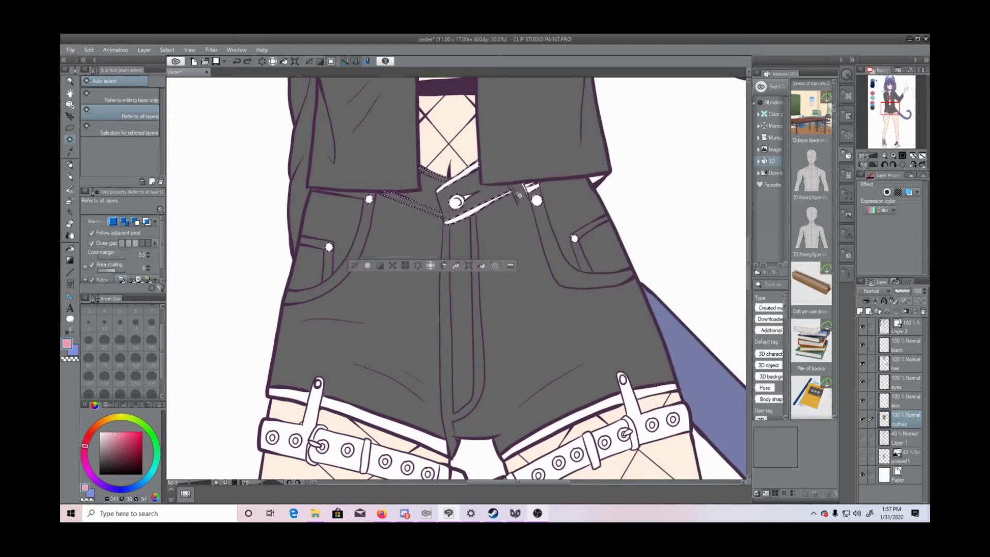
Step: Add the shorts' leg hems to the selection, fill the selected accents with pink and deselect
{"action": "left_click", "coordinate": [416, 444], "text": "shift"}
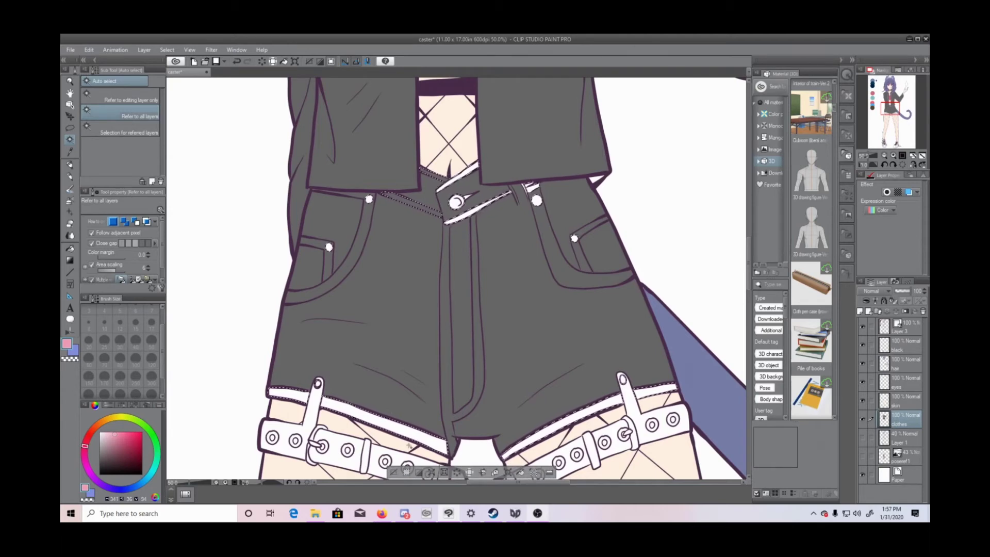
{"action": "key", "text": "alt+Delete"}
{"action": "key", "text": "ctrl+d"}
Step: Auto-select the pocket trims on both sides of the shorts, fill them with pink and deselect
{"action": "key", "text": "ctrl+minus"}
{"action": "key", "text": "ctrl+minus"}
{"action": "left_click_drag", "start_coordinate": [750, 258], "coordinate": [751, 252]}
{"action": "left_click", "coordinate": [385, 289]}
{"action": "left_click", "coordinate": [392, 301], "text": "shift"}
{"action": "left_click", "coordinate": [402, 300], "text": "shift"}
{"action": "left_click", "coordinate": [511, 303], "text": "shift"}
{"action": "key", "text": "alt+BackSpace"}
{"action": "key", "text": "ctrl+plus"}
{"action": "key", "text": "ctrl+plus"}
{"action": "key", "text": "ctrl+d"}
{"action": "key", "text": "p"}
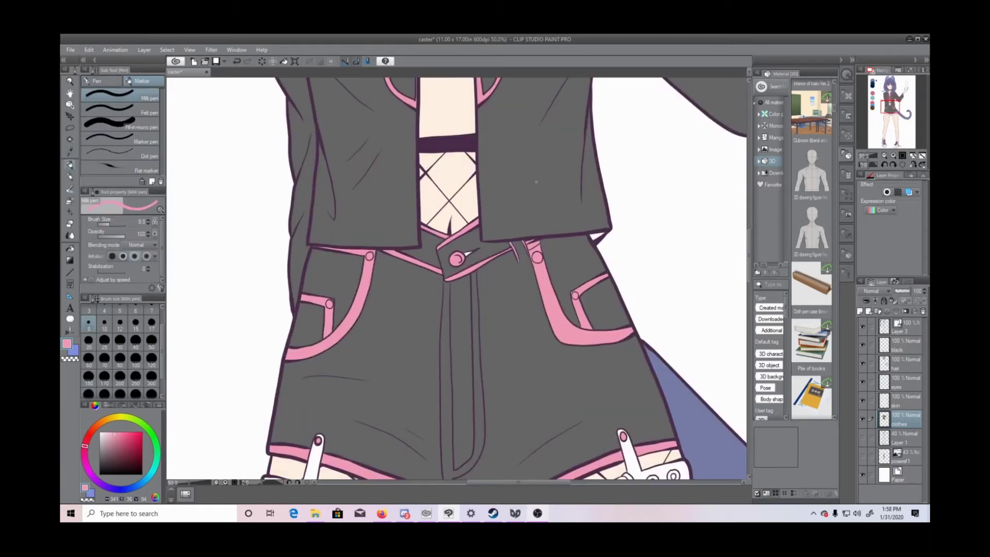
Step: Auto-select the two vertical fly strips of the shorts, fill them with pink and deselect
{"action": "left_click", "coordinate": [70, 139]}
{"action": "left_click", "coordinate": [447, 356]}
{"action": "left_click", "coordinate": [477, 356], "text": "shift"}
{"action": "key", "text": "alt+BackSpace"}
{"action": "key", "text": "ctrl+d"}
Step: Sample the shorts' dark grey and fill the fly strips and the left leg hem with it
{"action": "left_click_drag", "start_coordinate": [749, 271], "coordinate": [761, 280]}
{"action": "left_click_drag", "start_coordinate": [877, 157], "coordinate": [866, 160]}
{"action": "key", "text": "ctrl+plus"}
{"action": "key", "text": "ctrl+plus"}
{"action": "key", "text": "ctrl+plus"}
{"action": "key", "text": "ctrl+plus"}
{"action": "key", "text": "ctrl+plus"}
{"action": "key", "text": "ctrl+plus"}
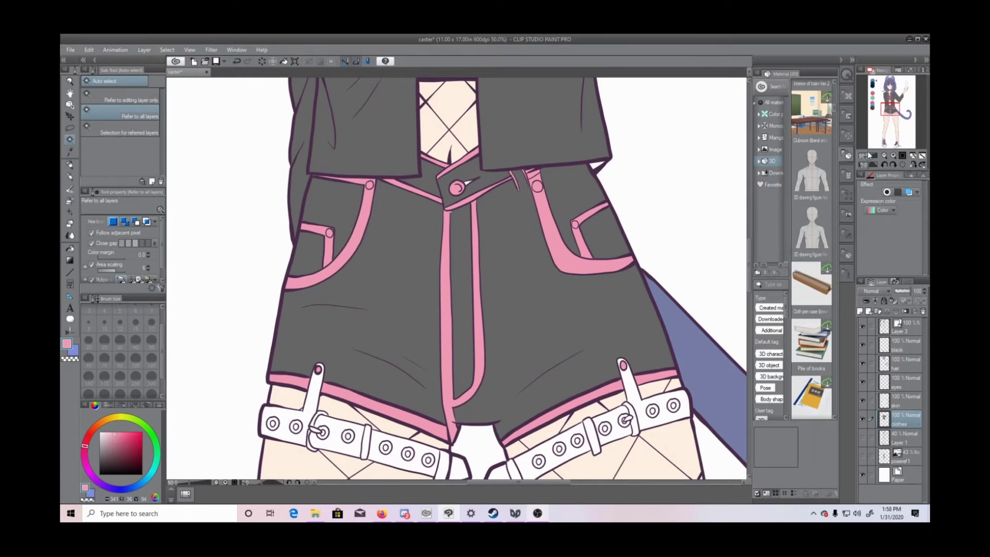
{"action": "left_click", "coordinate": [397, 330], "text": "alt"}
{"action": "left_click", "coordinate": [447, 355]}
{"action": "key", "text": "alt+BackSpace"}
{"action": "left_click", "coordinate": [384, 409]}
{"action": "key", "text": "alt+BackSpace"}
Step: Auto-select the remaining hem pieces, both pockets' trims and the waistband trims together and fill them with dark grey
{"action": "left_click", "coordinate": [297, 381], "text": "shift"}
{"action": "left_click", "coordinate": [556, 419], "text": "shift"}
{"action": "left_click", "coordinate": [656, 379], "text": "shift"}
{"action": "left_click", "coordinate": [549, 224], "text": "shift"}
{"action": "left_click", "coordinate": [589, 214], "text": "shift"}
{"action": "left_click", "coordinate": [582, 243], "text": "shift"}
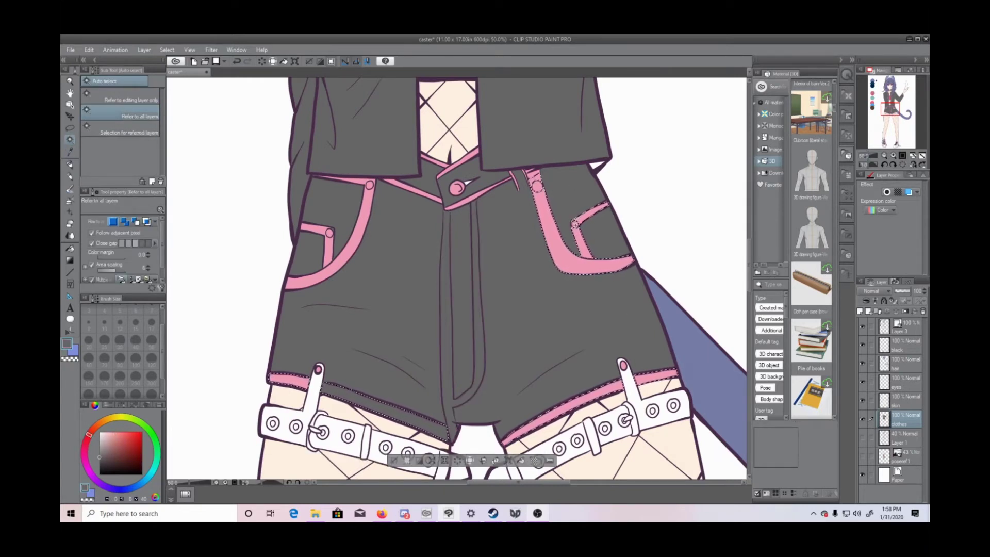
{"action": "left_click", "coordinate": [480, 193], "text": "shift"}
{"action": "left_click", "coordinate": [460, 163], "text": "shift"}
{"action": "left_click", "coordinate": [434, 161], "text": "shift"}
{"action": "left_click", "coordinate": [412, 190], "text": "shift"}
{"action": "left_click", "coordinate": [365, 211], "text": "shift"}
{"action": "left_click", "coordinate": [352, 181], "text": "shift"}
{"action": "left_click", "coordinate": [315, 229], "text": "shift"}
{"action": "left_click", "coordinate": [330, 251], "text": "shift"}
{"action": "key", "text": "alt+BackSpace"}
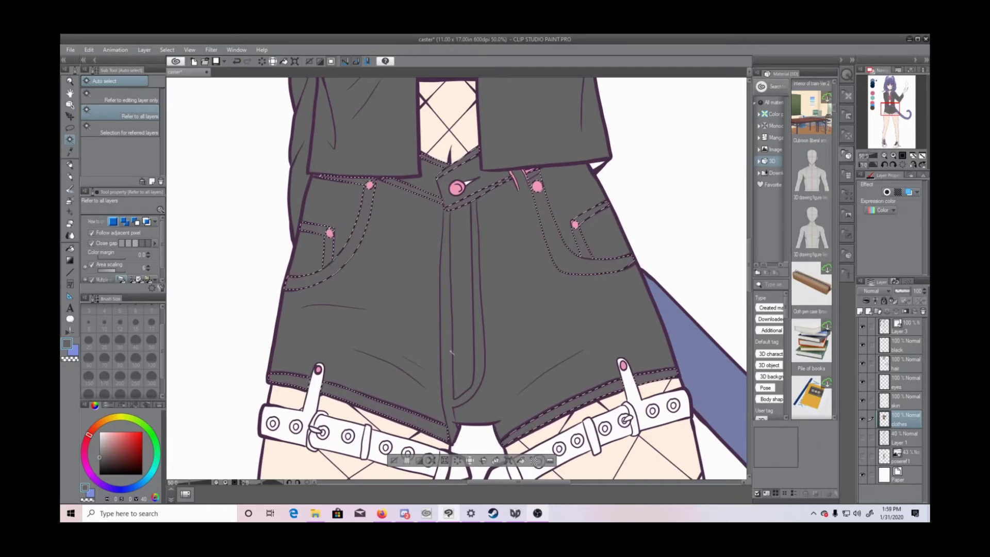
Step: Auto-select the left leg of the shorts, sample the rivets' pink and fill the leg with it
{"action": "left_click", "coordinate": [397, 258]}
{"action": "left_click", "coordinate": [71, 151]}
{"action": "left_click", "coordinate": [370, 185]}
{"action": "key", "text": "alt+BackSpace"}
Step: Fill the shorts' waistband, right leg, right pocket and fly panel with pink and deselect
{"action": "left_click", "coordinate": [70, 140]}
{"action": "left_click", "coordinate": [430, 178]}
{"action": "left_click", "coordinate": [485, 178], "text": "shift"}
{"action": "left_click", "coordinate": [537, 299], "text": "shift"}
{"action": "left_click", "coordinate": [570, 201], "text": "shift"}
{"action": "key", "text": "alt+BackSpace"}
{"action": "left_click", "coordinate": [462, 299], "text": "shift"}
{"action": "key", "text": "alt+BackSpace"}
{"action": "key", "text": "ctrl+d"}
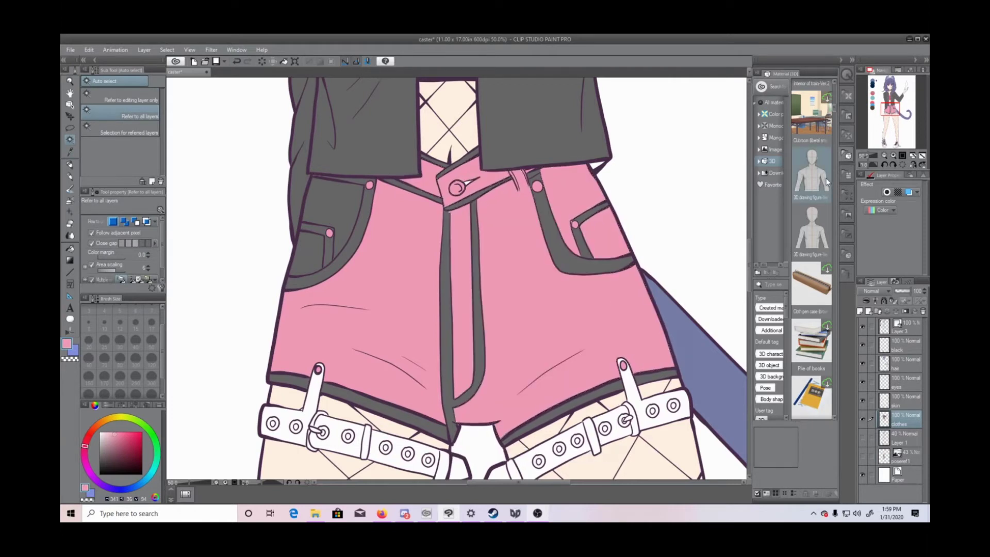
Step: Auto-select the waistband button, fill it with the trim's dark grey and deselect
{"action": "left_click", "coordinate": [457, 188]}
{"action": "left_click", "coordinate": [449, 239], "text": "alt"}
{"action": "key", "text": "alt+BackSpace"}
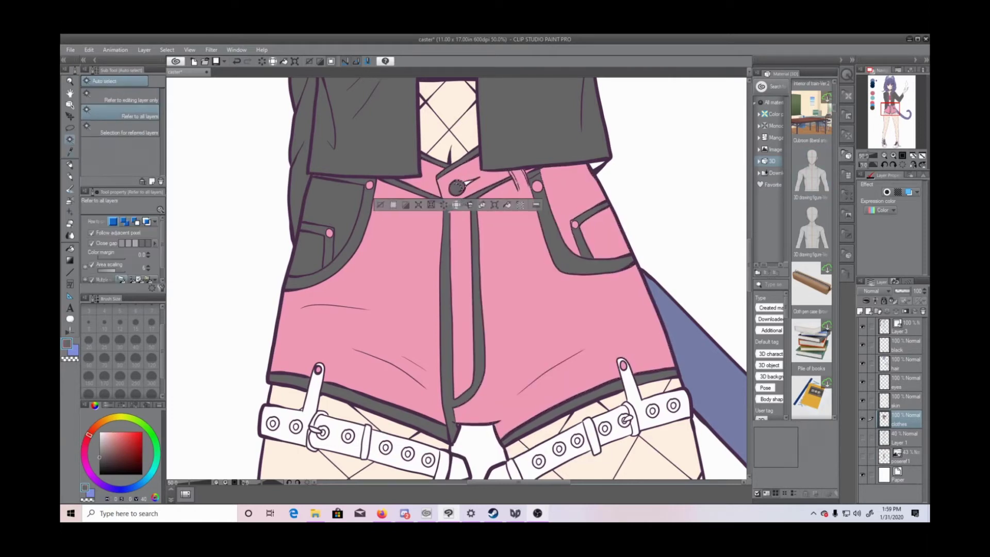
{"action": "key", "text": "ctrl+d"}
{"action": "key", "text": "p"}
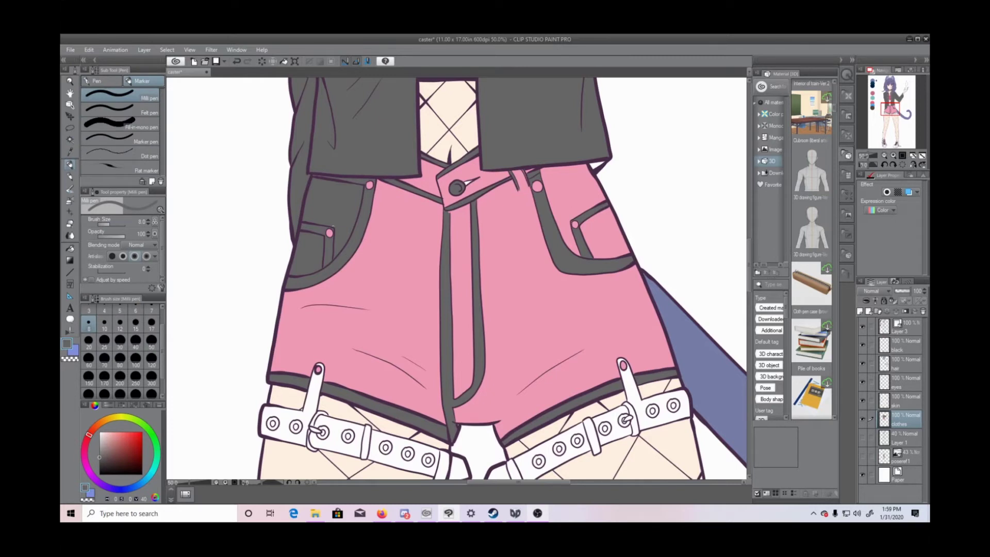
Step: Sample the pink, fill the inner pieces of the shorts' left pocket with it and deselect
{"action": "left_click", "coordinate": [71, 151]}
{"action": "left_click", "coordinate": [71, 140]}
{"action": "left_click", "coordinate": [308, 252]}
{"action": "left_click", "coordinate": [335, 206], "text": "shift"}
{"action": "key", "text": "alt+BackSpace"}
{"action": "key", "text": "ctrl+d"}
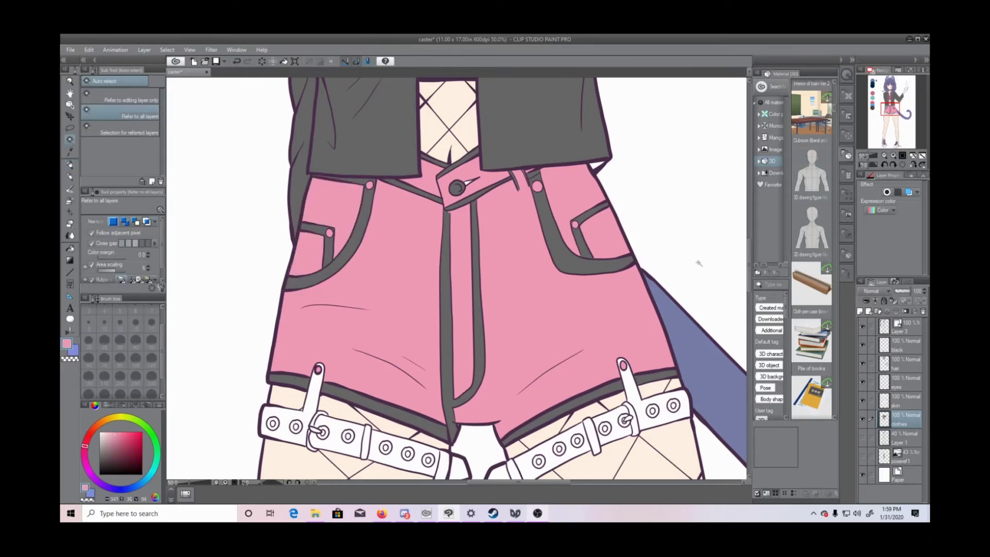
Step: Auto-select the buttonhole on the waistband, fill it with the line art's dark purple and deselect
{"action": "left_click", "coordinate": [467, 183]}
{"action": "left_click", "coordinate": [70, 151]}
{"action": "left_click", "coordinate": [905, 345]}
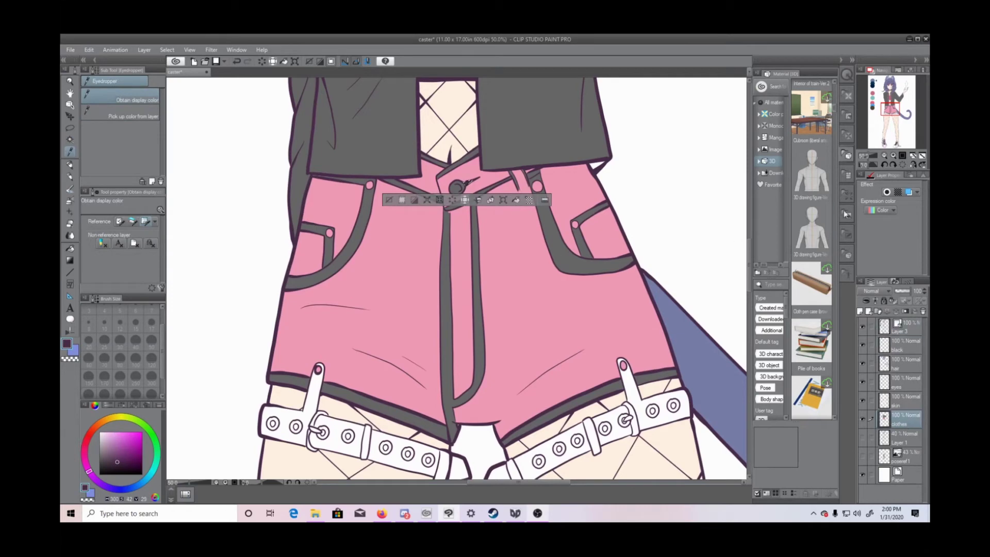
{"action": "left_click", "coordinate": [883, 156]}
{"action": "key", "text": "ctrl+d"}
Step: Auto-select the pink areas of the shorts together and fill them with a darker, muted pink
{"action": "left_click", "coordinate": [884, 156]}
{"action": "left_click", "coordinate": [883, 155]}
{"action": "left_click", "coordinate": [884, 156]}
{"action": "left_click_drag", "start_coordinate": [749, 295], "coordinate": [751, 271]}
{"action": "triple_click", "coordinate": [893, 156]}
{"action": "left_click", "coordinate": [70, 139]}
{"action": "left_click", "coordinate": [410, 248]}
{"action": "left_click", "coordinate": [379, 199], "text": "shift"}
{"action": "left_click", "coordinate": [359, 231], "text": "shift"}
{"action": "left_click", "coordinate": [476, 185], "text": "shift"}
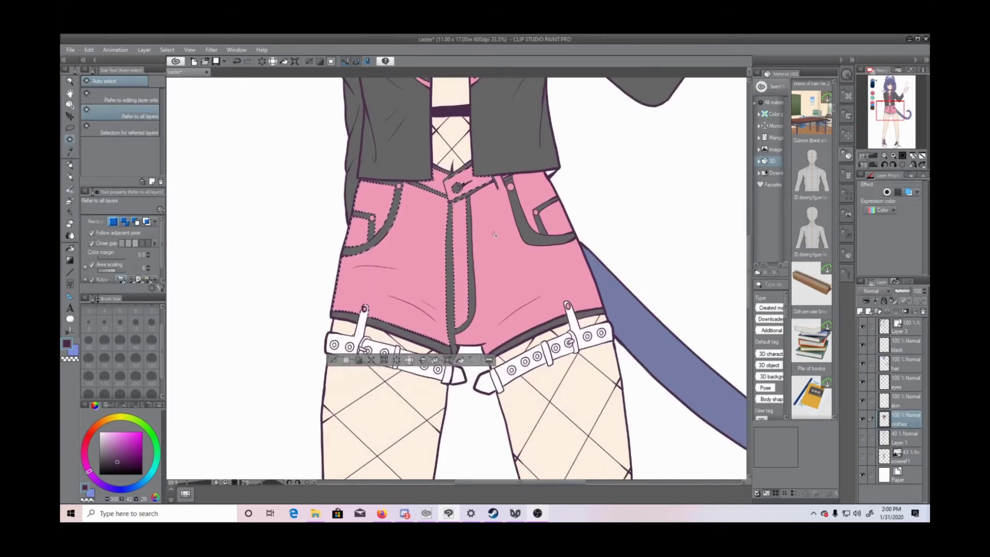
{"action": "scroll", "coordinate": [482, 214], "scroll_direction": "up", "scroll_amount": 1}
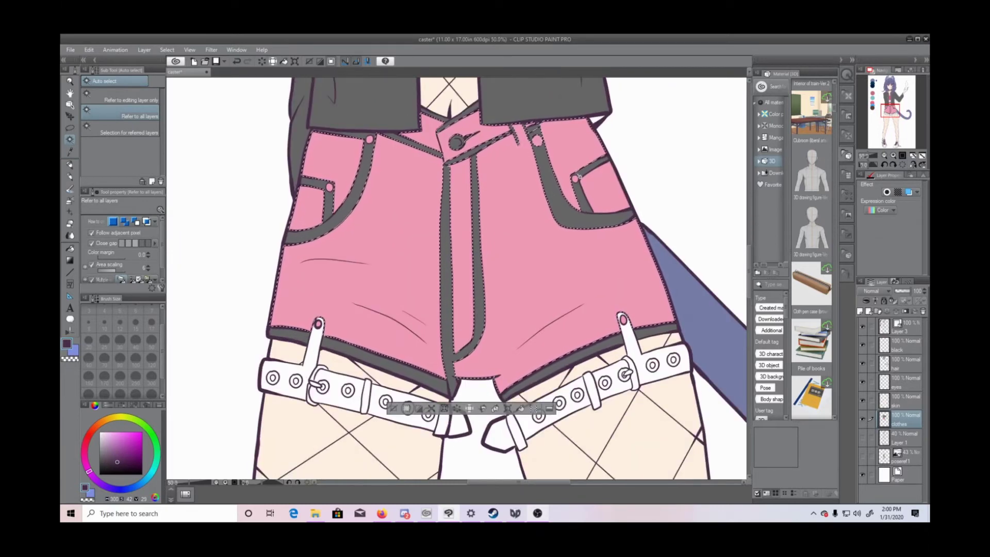
{"action": "left_click_drag", "start_coordinate": [750, 254], "coordinate": [750, 255]}
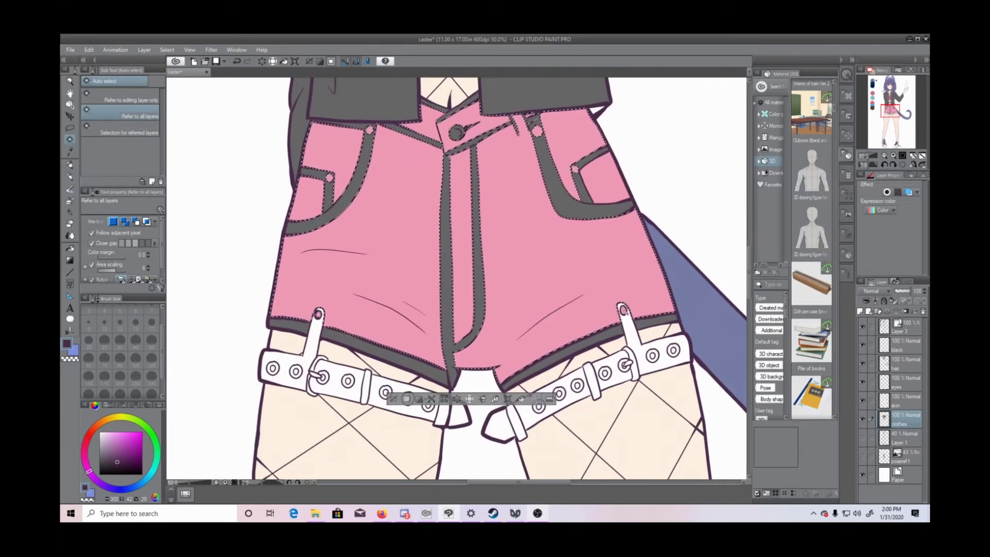
{"action": "left_click", "coordinate": [623, 310], "text": "alt"}
{"action": "key", "text": "alt+Delete"}
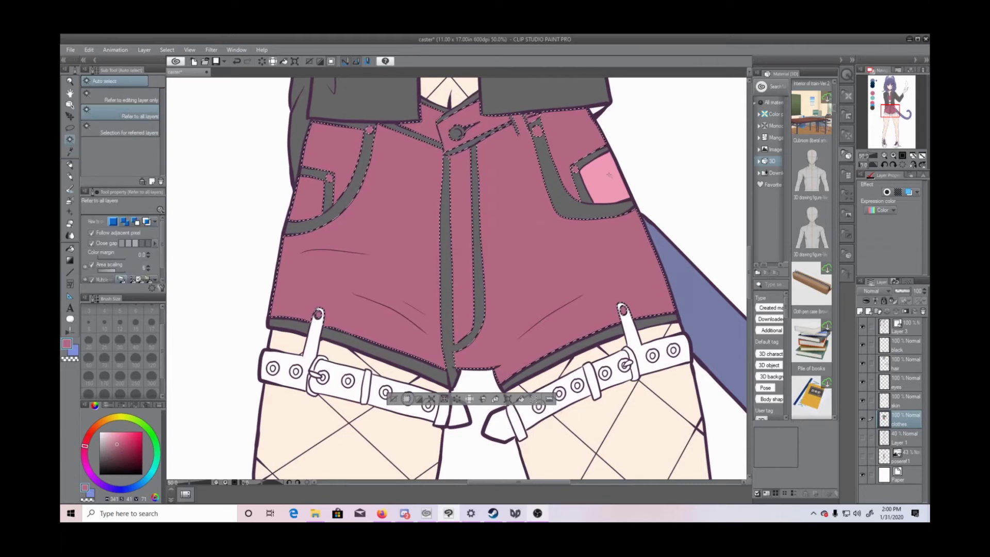
Step: Fill the inner piece of the right pocket with the same muted pink and deselect
{"action": "left_click", "coordinate": [604, 178]}
{"action": "key", "text": "alt+Delete"}
{"action": "key", "text": "ctrl+d"}
Step: Sample the trim's dark grey and fill the segments of the left thigh strap with it
{"action": "key", "text": "ctrl+minus"}
{"action": "key", "text": "ctrl+minus"}
{"action": "left_click_drag", "start_coordinate": [751, 305], "coordinate": [752, 287]}
{"action": "left_click", "coordinate": [396, 280], "text": "alt"}
{"action": "left_click", "coordinate": [370, 410]}
{"action": "key", "text": "alt+Delete"}
{"action": "left_click", "coordinate": [397, 416]}
{"action": "key", "text": "alt+Delete"}
{"action": "left_click", "coordinate": [426, 423]}
{"action": "key", "text": "alt+Delete"}
Step: Fill the left thigh strap's tip and the right thigh strap with the dark grey
{"action": "left_click", "coordinate": [458, 428]}
{"action": "left_click_drag", "start_coordinate": [513, 426], "coordinate": [573, 410]}
{"action": "left_click", "coordinate": [476, 424]}
{"action": "key", "text": "ctrl+plus"}
{"action": "key", "text": "ctrl+plus"}
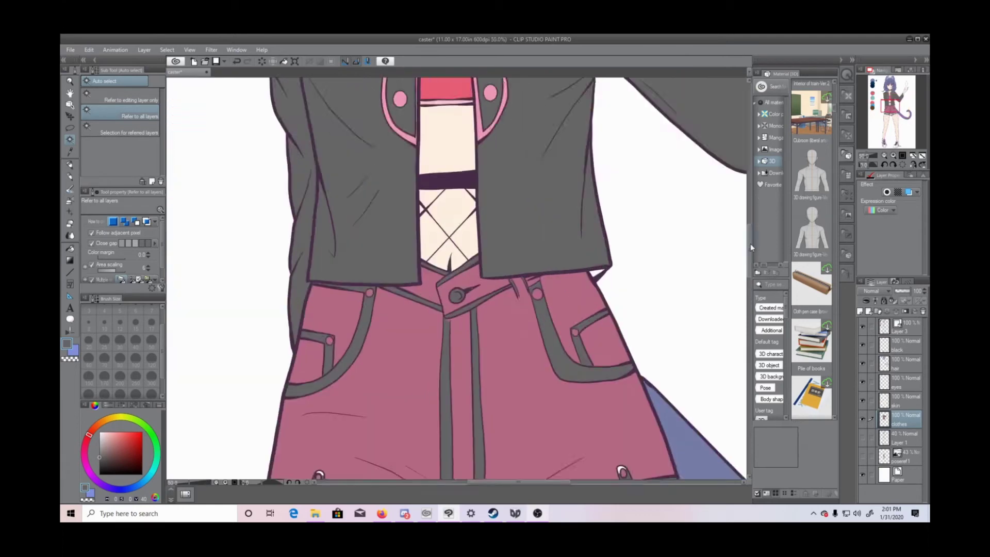
Step: Fill the two short straps joining the shorts to the thigh straps with dark grey
{"action": "left_click_drag", "start_coordinate": [749, 258], "coordinate": [749, 281]}
{"action": "left_click", "coordinate": [319, 269]}
{"action": "key", "text": "alt+Delete"}
{"action": "left_click", "coordinate": [623, 266]}
{"action": "key", "text": "alt+Delete"}
{"action": "left_click", "coordinate": [542, 281]}
Step: Sample the shorts' muted pink, fill the belt loops on both thigh straps with it and deselect
{"action": "left_click", "coordinate": [442, 368]}
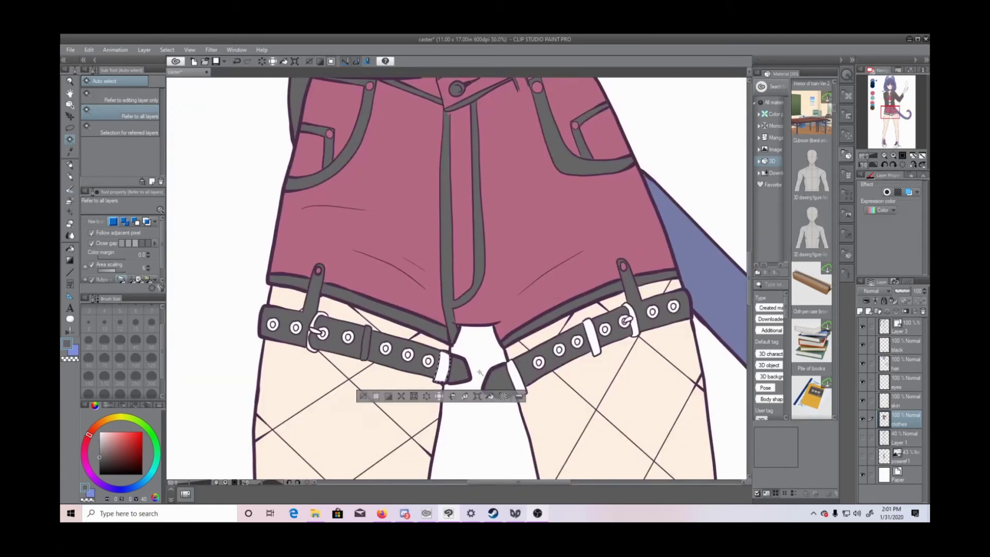
{"action": "left_click", "coordinate": [367, 340]}
{"action": "left_click", "coordinate": [393, 208], "text": "alt"}
{"action": "key", "text": "alt+Delete"}
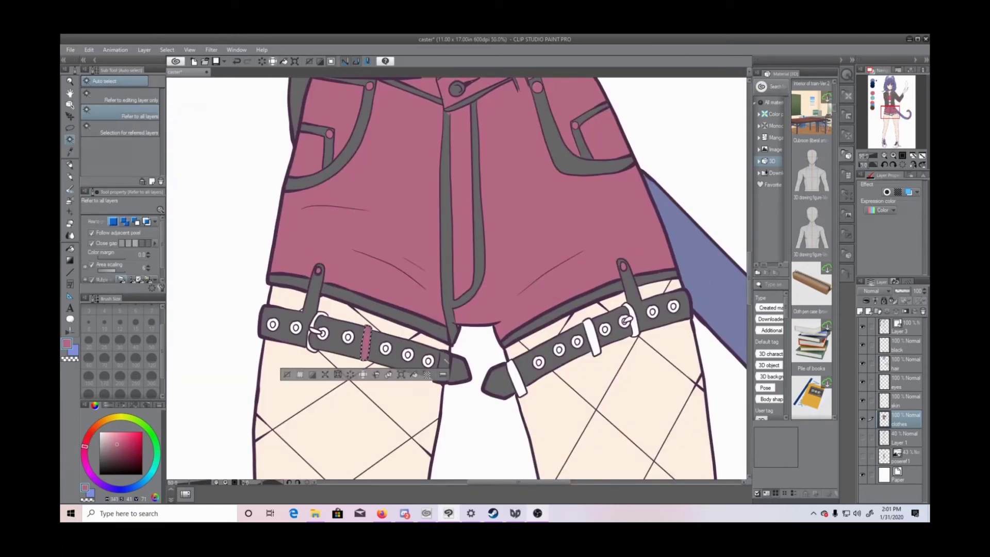
{"action": "left_click", "coordinate": [442, 368]}
{"action": "key", "text": "alt+Delete"}
{"action": "left_click", "coordinate": [517, 379]}
{"action": "left_click", "coordinate": [565, 412]}
{"action": "left_click", "coordinate": [592, 341]}
{"action": "key", "text": "ctrl+d"}
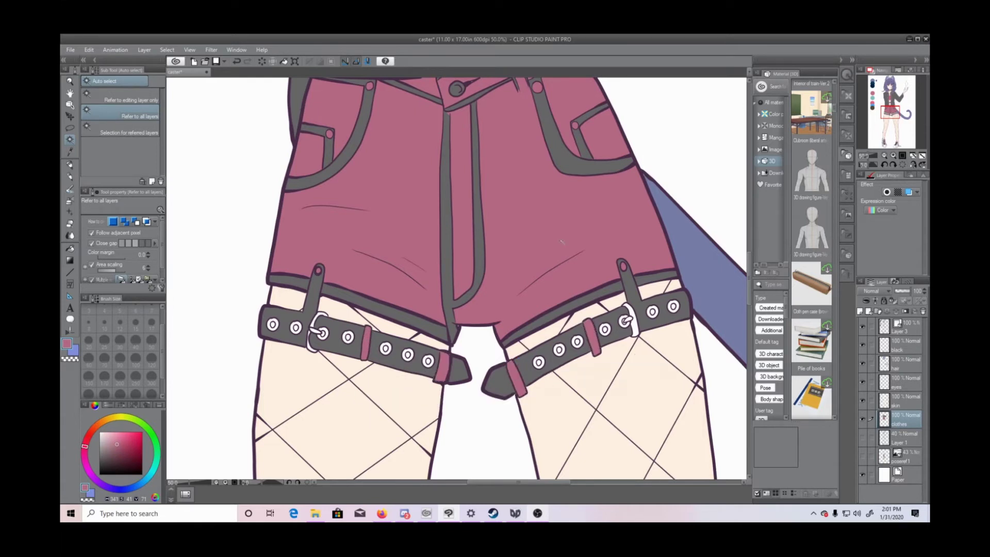
{"action": "left_click", "coordinate": [303, 310]}
{"action": "left_click", "coordinate": [289, 298], "text": "alt"}
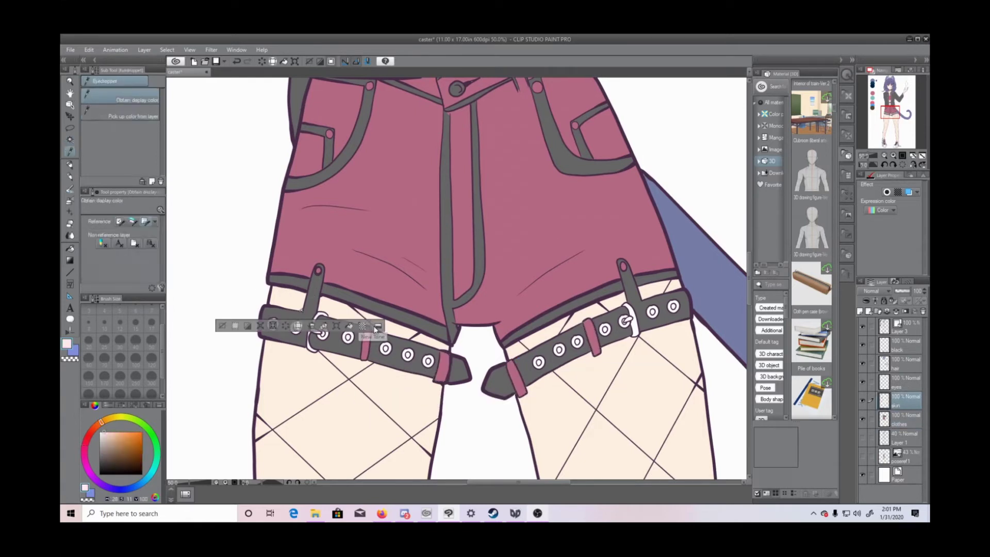
{"action": "left_click", "coordinate": [272, 312], "text": "alt"}
{"action": "key", "text": "ctrl+d"}
Step: Auto-select the eyelet holes along both thigh straps and fill them with the dark grey
{"action": "left_click", "coordinate": [272, 325]}
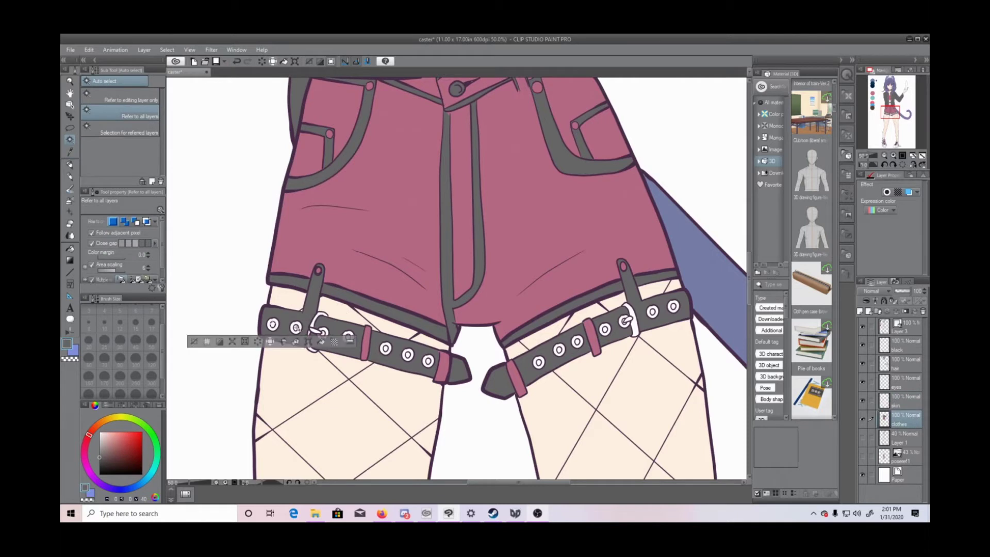
{"action": "left_click", "coordinate": [579, 338], "text": "shift"}
{"action": "left_click", "coordinate": [605, 328], "text": "shift"}
{"action": "left_click", "coordinate": [626, 322], "text": "shift"}
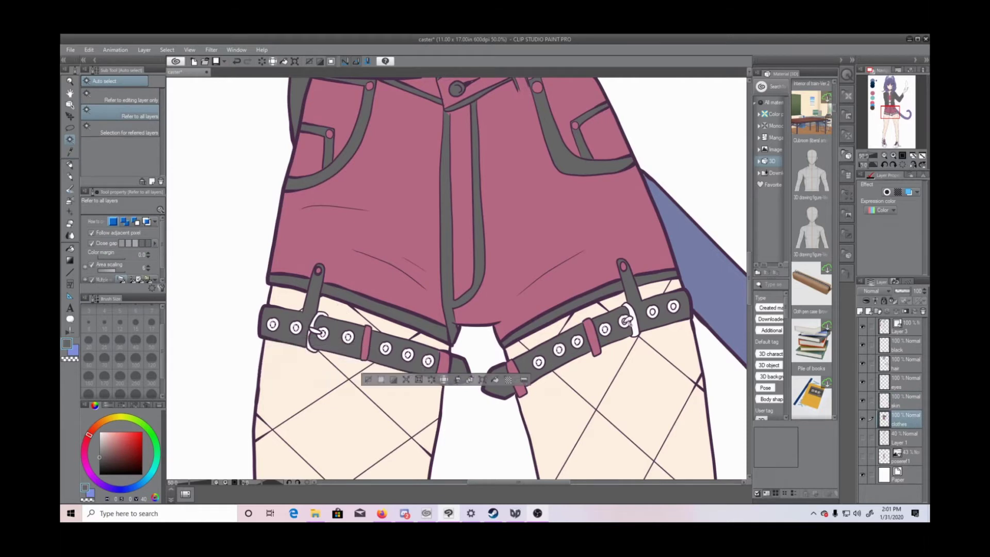
{"action": "left_click", "coordinate": [652, 312], "text": "shift"}
{"action": "left_click", "coordinate": [673, 307], "text": "shift"}
{"action": "key", "text": "alt+Delete"}
Step: Auto-select the eyelet rings and buckle parts on both thigh straps and fill them with a near-white colour
{"action": "left_click", "coordinate": [272, 329]}
{"action": "left_click", "coordinate": [296, 332], "text": "shift"}
{"action": "left_click", "coordinate": [311, 344], "text": "shift"}
{"action": "left_click", "coordinate": [310, 346], "text": "shift"}
{"action": "left_click", "coordinate": [353, 340], "text": "shift"}
{"action": "left_click", "coordinate": [389, 351], "text": "shift"}
{"action": "left_click", "coordinate": [411, 358], "text": "shift"}
{"action": "left_click", "coordinate": [432, 364], "text": "shift"}
{"action": "left_click", "coordinate": [542, 364], "text": "shift"}
{"action": "left_click", "coordinate": [563, 352], "text": "shift"}
{"action": "left_click", "coordinate": [581, 343], "text": "shift"}
{"action": "left_click", "coordinate": [608, 332], "text": "shift"}
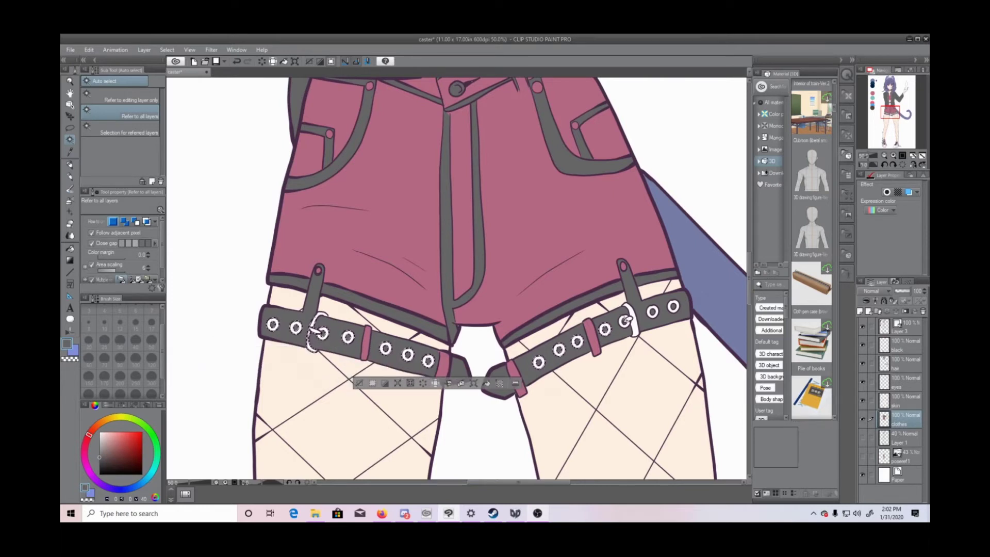
{"action": "left_click", "coordinate": [625, 320], "text": "shift"}
{"action": "key", "text": "alt+Delete"}
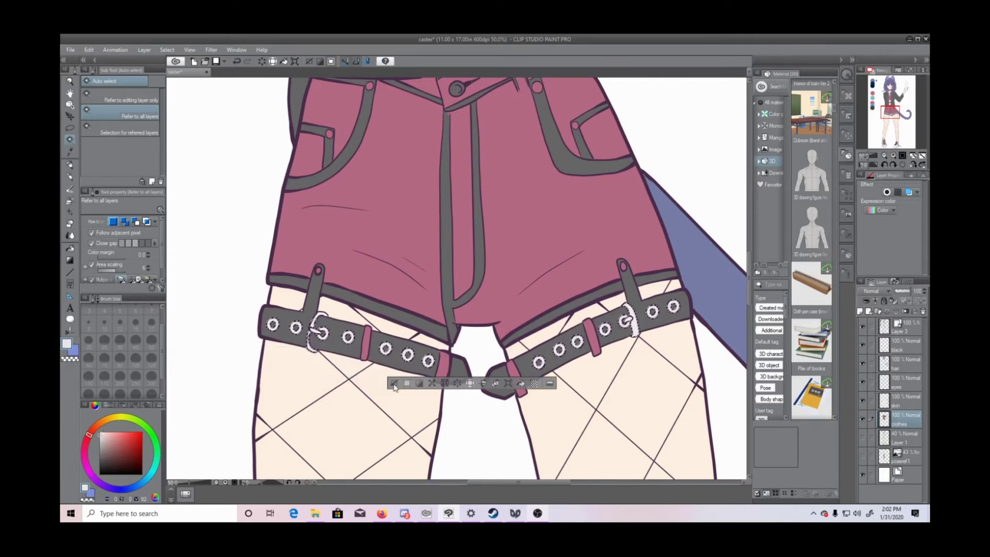
Step: Clear the belt selection and pick up pink and bright blue from the palette swatches as the two drawing colours for the sneakers
{"action": "key", "text": "ctrl+d"}
{"action": "key", "text": "ctrl+minus"}
{"action": "key", "text": "ctrl+minus"}
{"action": "left_click_drag", "start_coordinate": [749, 284], "coordinate": [749, 388]}
{"action": "left_click", "coordinate": [873, 156]}
{"action": "left_click", "coordinate": [875, 156]}
{"action": "left_click", "coordinate": [70, 151]}
{"action": "left_click", "coordinate": [71, 140]}
{"action": "left_click", "coordinate": [74, 351]}
{"action": "left_click", "coordinate": [70, 151]}
{"action": "left_click", "coordinate": [193, 360]}
{"action": "left_click", "coordinate": [70, 140]}
{"action": "left_click", "coordinate": [893, 156]}
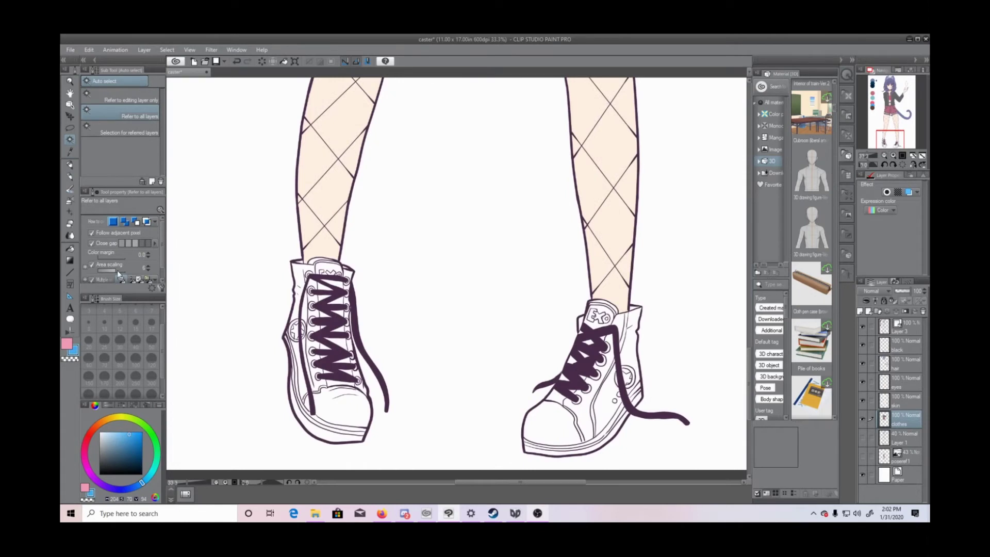
Step: Auto-select the fabric panels of the left sneaker, fill them with bright blue and deselect
{"action": "left_click", "coordinate": [304, 373]}
{"action": "left_click", "coordinate": [317, 370], "text": "shift"}
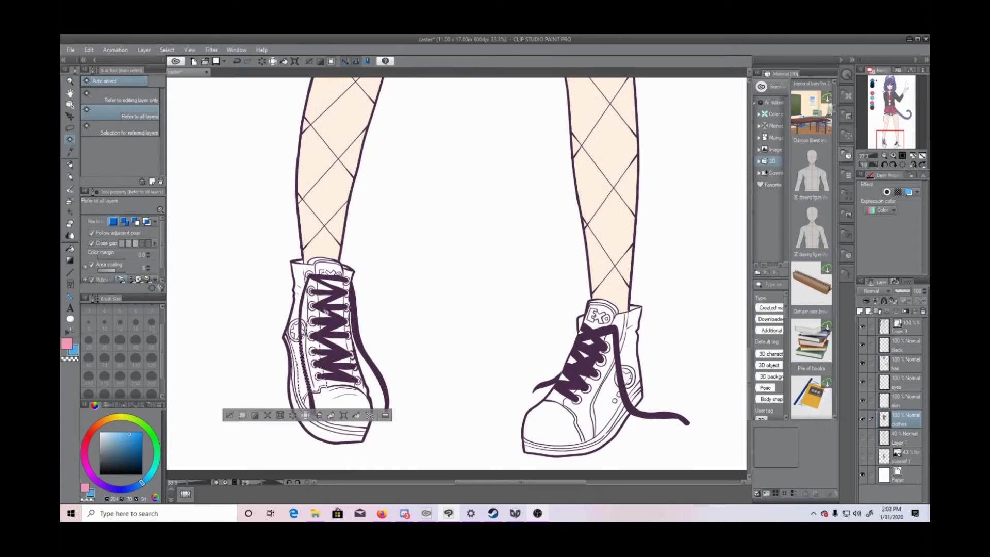
{"action": "left_click", "coordinate": [328, 262], "text": "shift"}
{"action": "left_click", "coordinate": [349, 272], "text": "shift"}
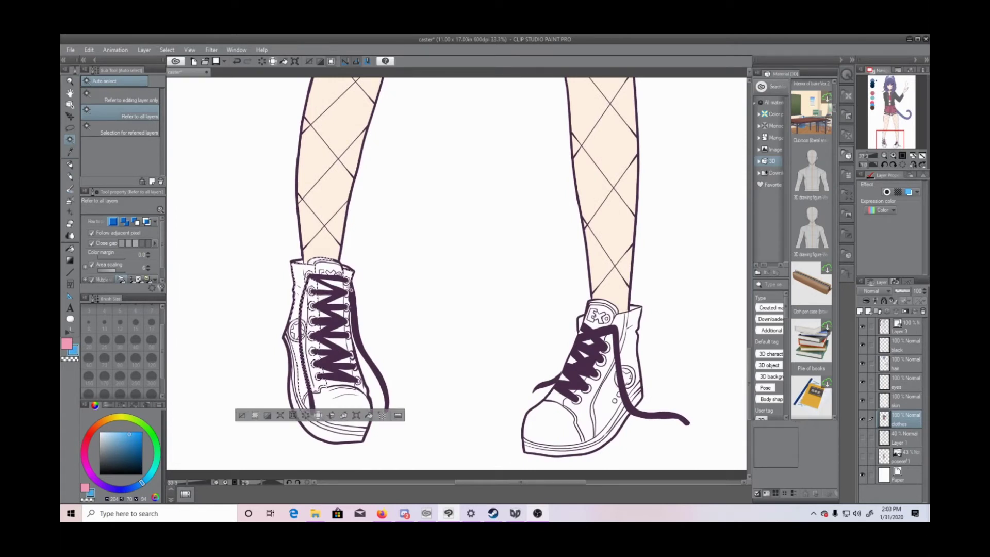
{"action": "left_click", "coordinate": [360, 374], "text": "shift"}
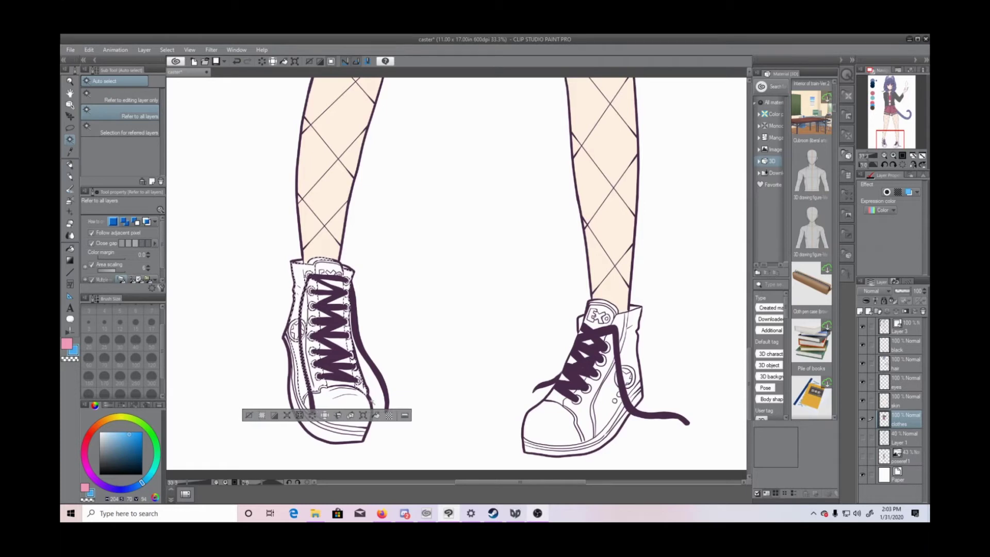
{"action": "key", "text": "alt+Delete"}
{"action": "key", "text": "ctrl+d"}
Step: Auto-select the fabric panels of the right sneaker, fill them with the same bright blue and deselect
{"action": "left_click", "coordinate": [582, 321]}
{"action": "left_click", "coordinate": [622, 324], "text": "shift"}
{"action": "left_click", "coordinate": [632, 338], "text": "shift"}
{"action": "left_click", "coordinate": [615, 366], "text": "shift"}
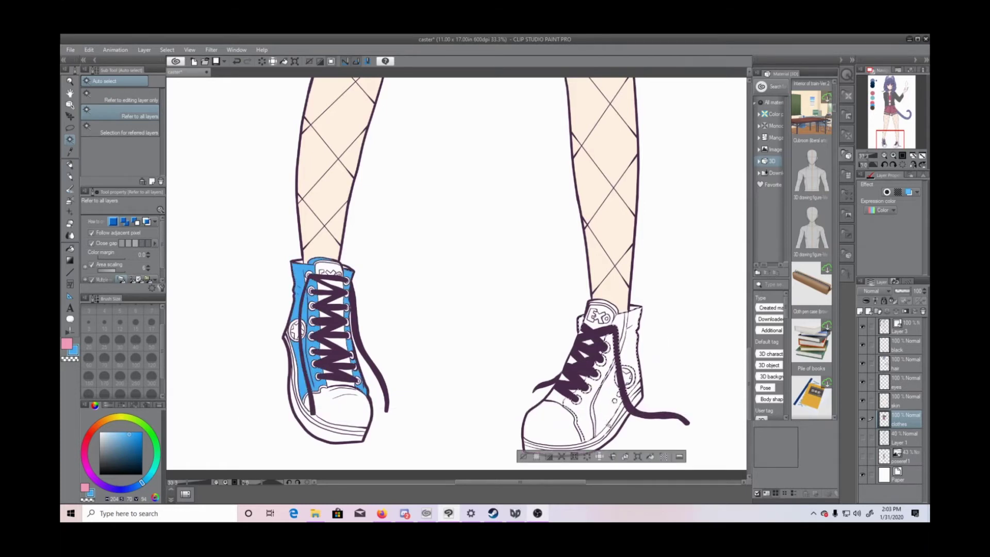
{"action": "left_click", "coordinate": [650, 457]}
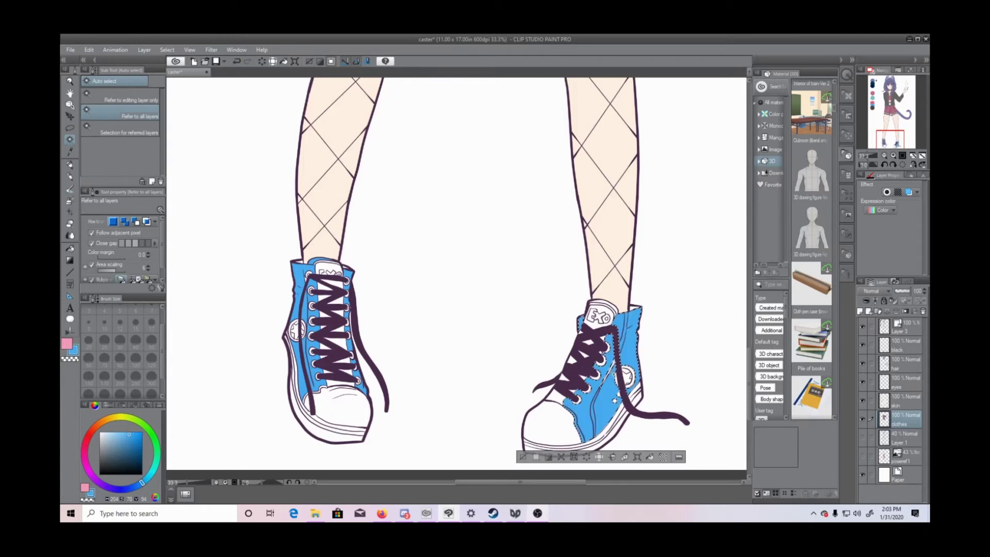
{"action": "key", "text": "ctrl+d"}
Step: Fill the stripe around the right sneaker's sole, including its part behind the loose lace, with bright blue
{"action": "left_click", "coordinate": [70, 164]}
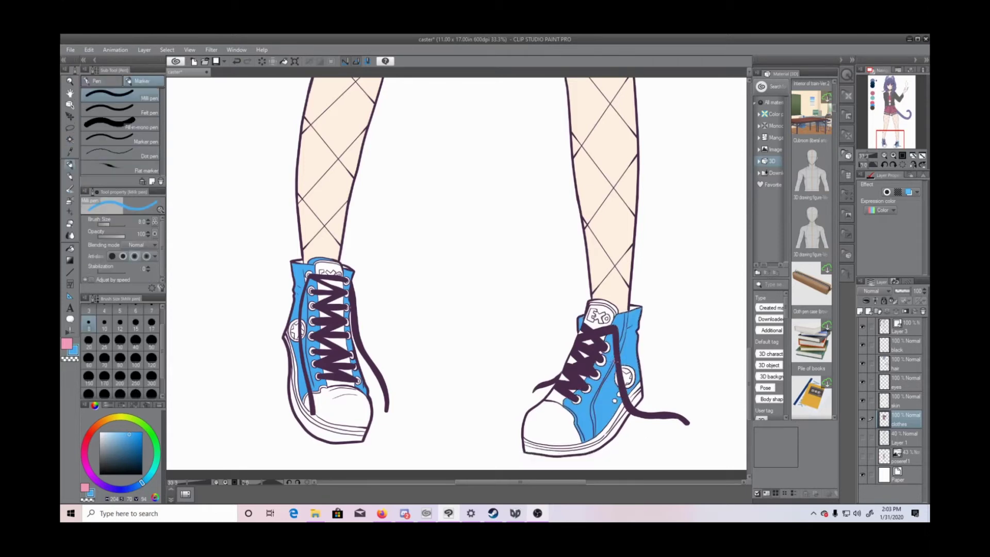
{"action": "left_click", "coordinate": [75, 139]}
{"action": "left_click", "coordinate": [348, 431]}
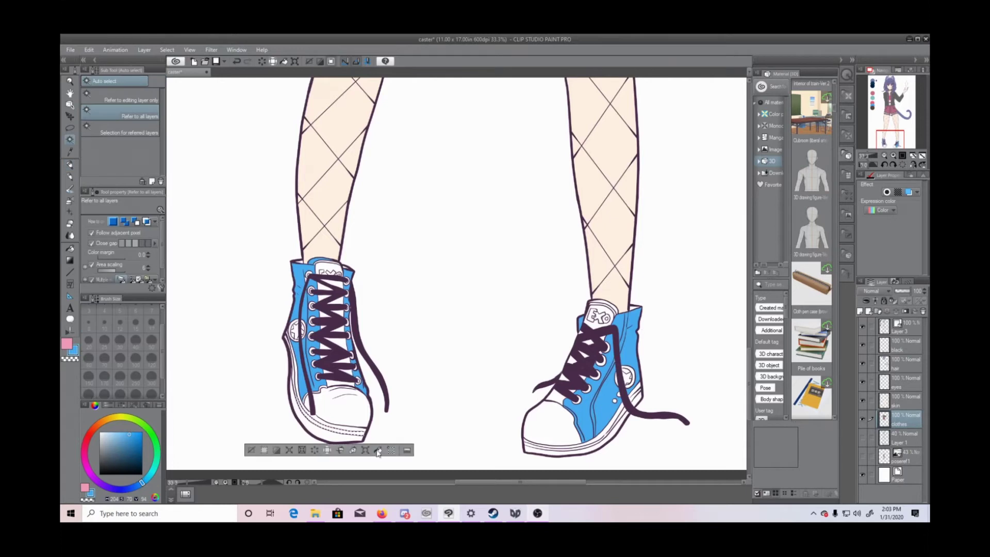
{"action": "left_click", "coordinate": [622, 422]}
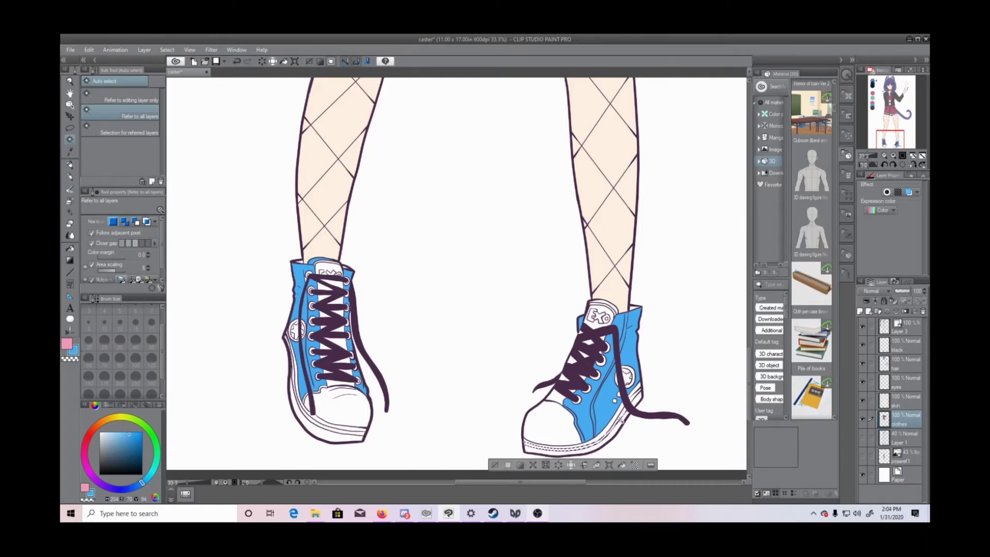
{"action": "left_click", "coordinate": [636, 395], "text": "shift"}
{"action": "left_click", "coordinate": [631, 465]}
{"action": "key", "text": "ctrl+d"}
{"action": "key", "text": "p"}
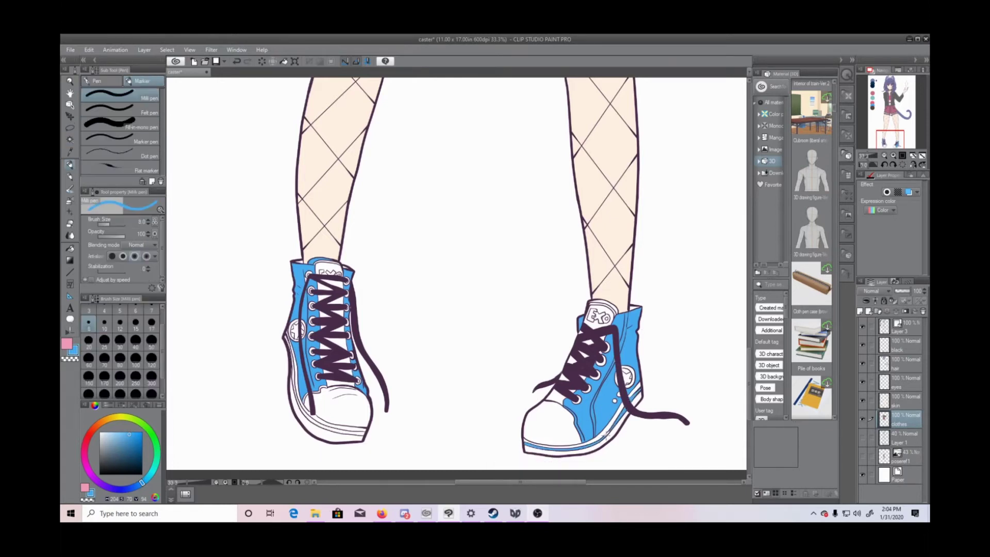
Step: Fill the stripe around the left sneaker's sole with bright blue and deselect
{"action": "key", "text": "w"}
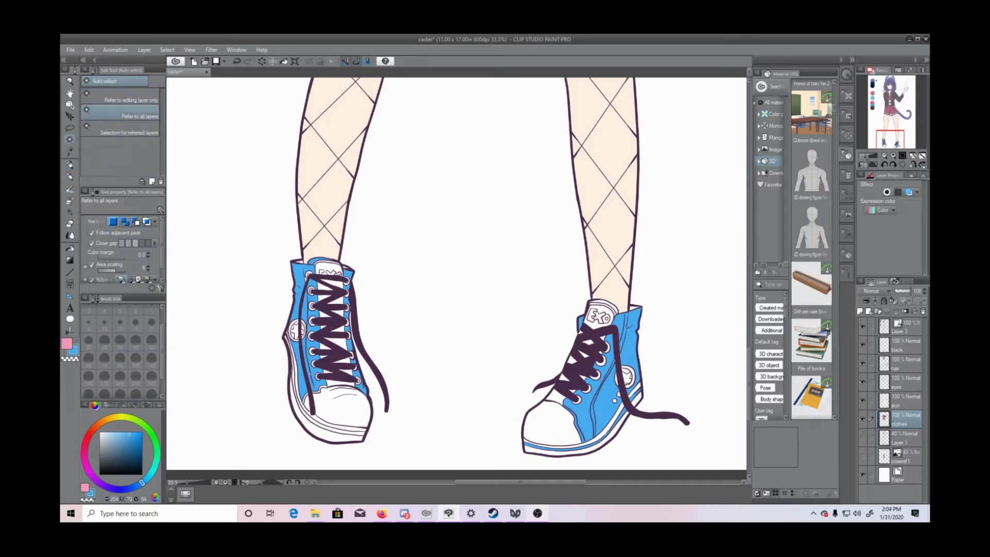
{"action": "left_click", "coordinate": [296, 377]}
{"action": "left_click", "coordinate": [371, 450]}
{"action": "key", "text": "ctrl+d"}
{"action": "key", "text": "p"}
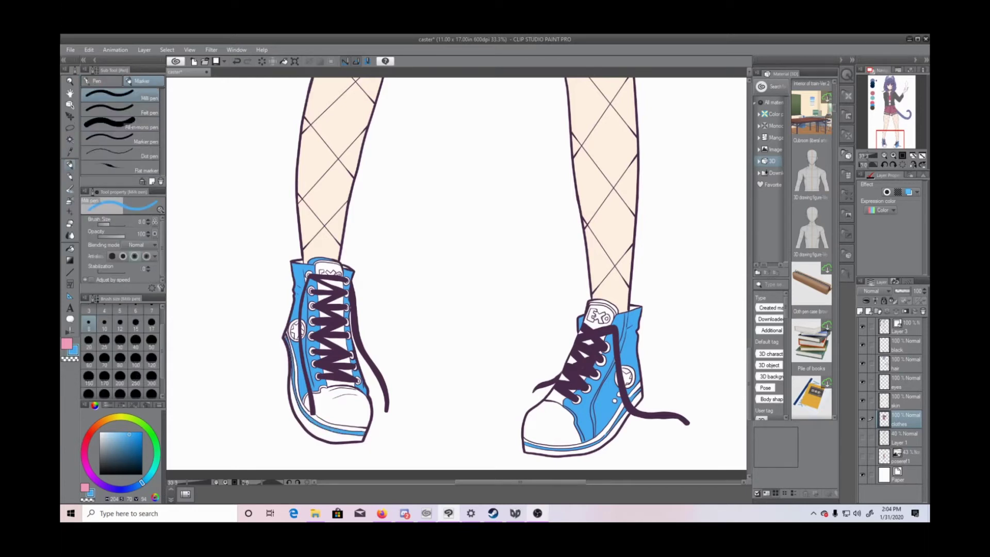
{"action": "left_click", "coordinate": [70, 139]}
{"action": "left_click", "coordinate": [323, 388]}
{"action": "left_click", "coordinate": [316, 392]}
{"action": "left_click", "coordinate": [305, 399]}
{"action": "left_click", "coordinate": [327, 265]}
{"action": "left_click", "coordinate": [329, 267]}
{"action": "key", "text": "ctrl+d"}
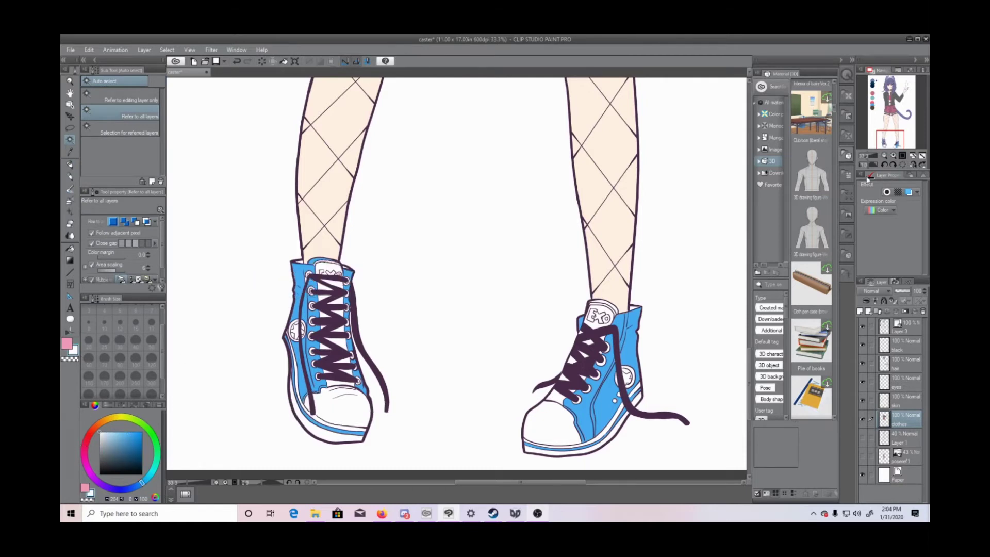
Step: Add a new layer beneath the clothes layer, fill the whole canvas on it with light grey and deselect
{"action": "key", "text": "ctrl+minus"}
{"action": "key", "text": "ctrl+minus"}
{"action": "key", "text": "ctrl+minus"}
{"action": "key", "text": "ctrl+minus"}
{"action": "key", "text": "ctrl+minus"}
{"action": "scroll", "coordinate": [456, 273], "scroll_direction": "up", "scroll_amount": 4}
{"action": "key", "text": "ctrl+shift+n"}
{"action": "left_click", "coordinate": [129, 98]}
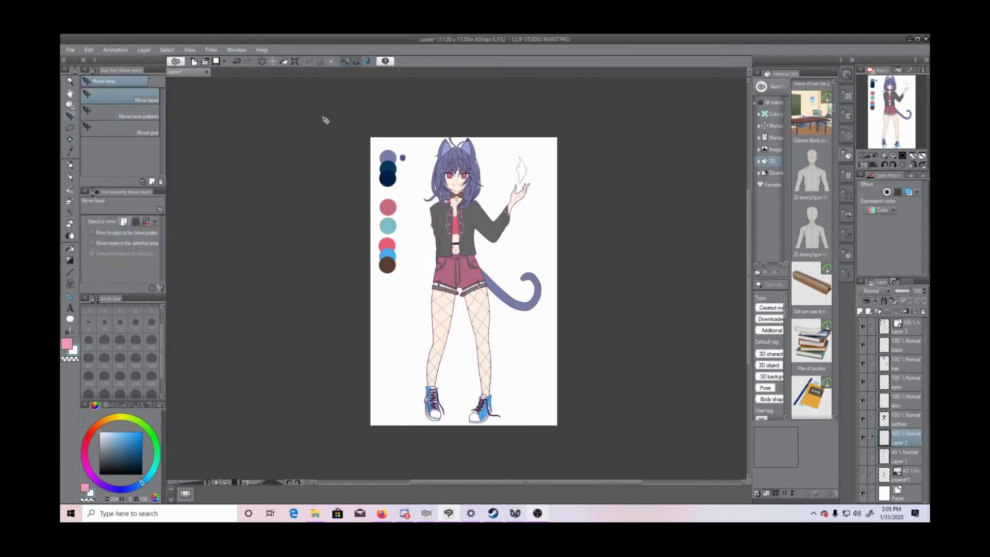
{"action": "left_click", "coordinate": [69, 128]}
{"action": "left_click_drag", "start_coordinate": [317, 114], "coordinate": [611, 228]}
{"action": "left_click_drag", "start_coordinate": [342, 125], "coordinate": [342, 125]}
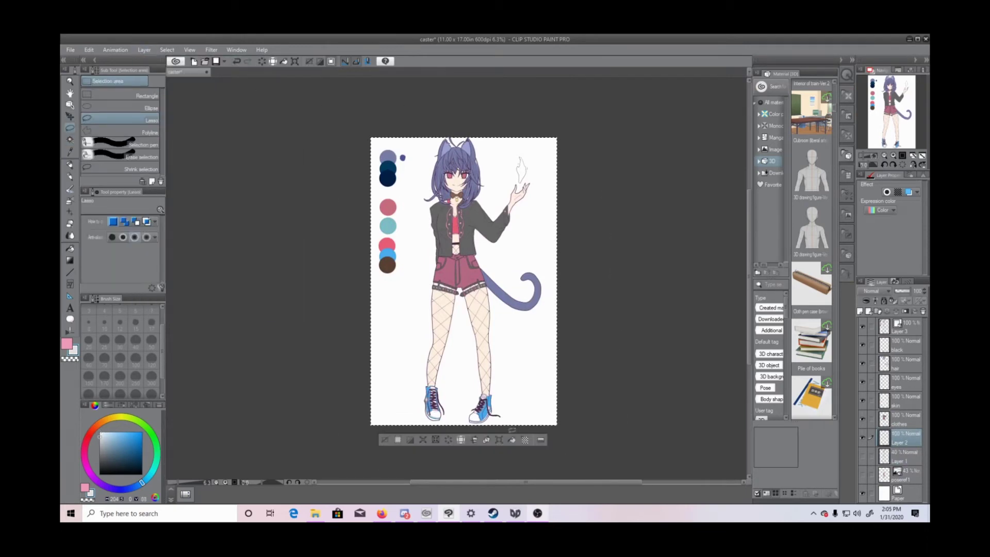
{"action": "left_click", "coordinate": [511, 440]}
{"action": "key", "text": "ctrl+d"}
Step: Return to the sneakers on the clothes layer and make the pink the active drawing colour
{"action": "key", "text": "ctrl+plus"}
{"action": "key", "text": "ctrl+plus"}
{"action": "key", "text": "ctrl+plus"}
{"action": "key", "text": "ctrl+plus"}
{"action": "left_click_drag", "start_coordinate": [749, 270], "coordinate": [749, 371]}
{"action": "left_click", "coordinate": [899, 417]}
{"action": "left_click", "coordinate": [893, 156]}
{"action": "left_click", "coordinate": [70, 152]}
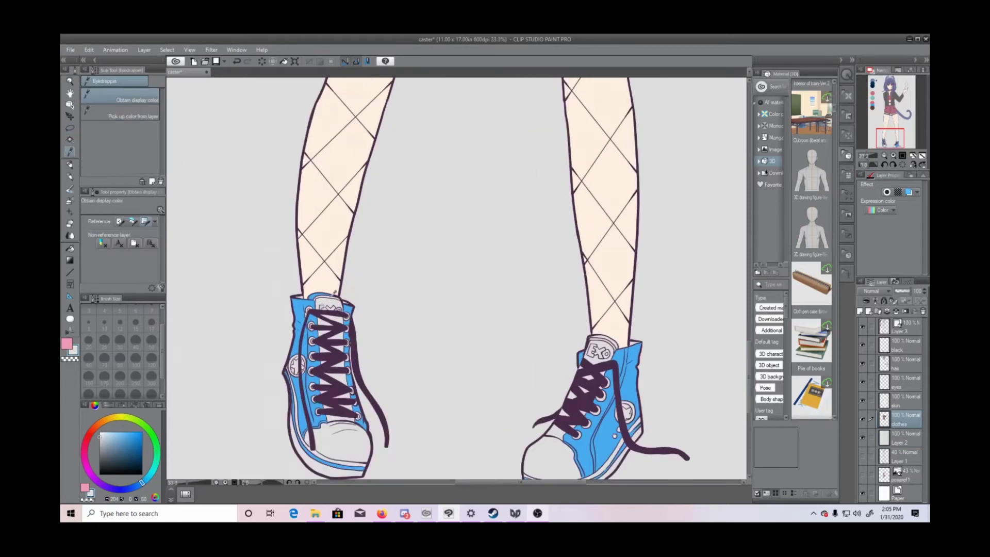
{"action": "left_click", "coordinate": [70, 165]}
{"action": "left_click", "coordinate": [67, 344]}
Step: Fill the upper part of the left sneaker's tongue around the lettering with pink
{"action": "left_click", "coordinate": [70, 140]}
{"action": "left_click", "coordinate": [328, 301]}
{"action": "left_click", "coordinate": [375, 325]}
{"action": "left_click", "coordinate": [324, 308]}
{"action": "left_click", "coordinate": [372, 325]}
Step: Auto-select the tongue areas between the left sneaker's laces, fill them with pink and deselect
{"action": "left_click", "coordinate": [333, 318]}
{"action": "left_click", "coordinate": [322, 322], "text": "shift"}
{"action": "left_click", "coordinate": [337, 335], "text": "shift"}
{"action": "left_click", "coordinate": [341, 418], "text": "shift"}
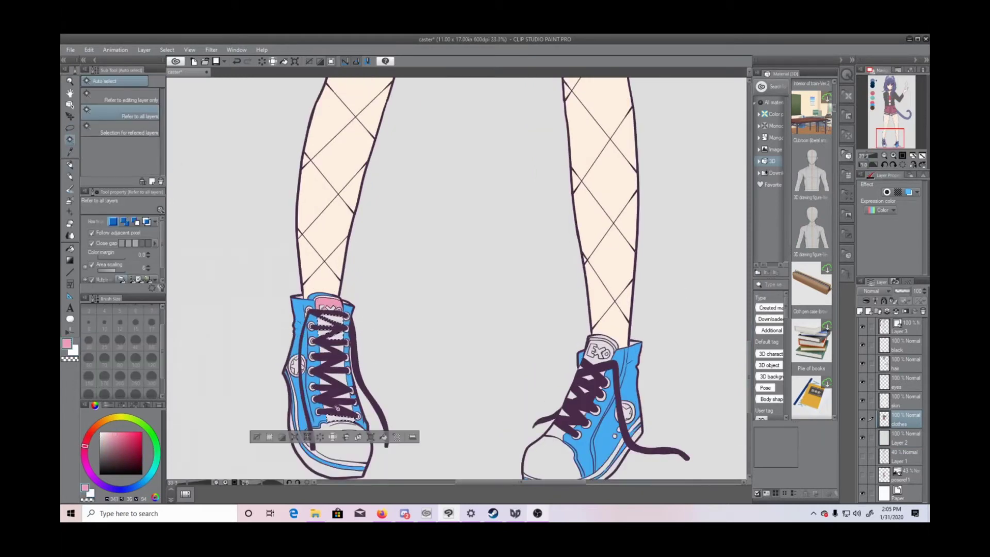
{"action": "key", "text": "alt+BackSpace"}
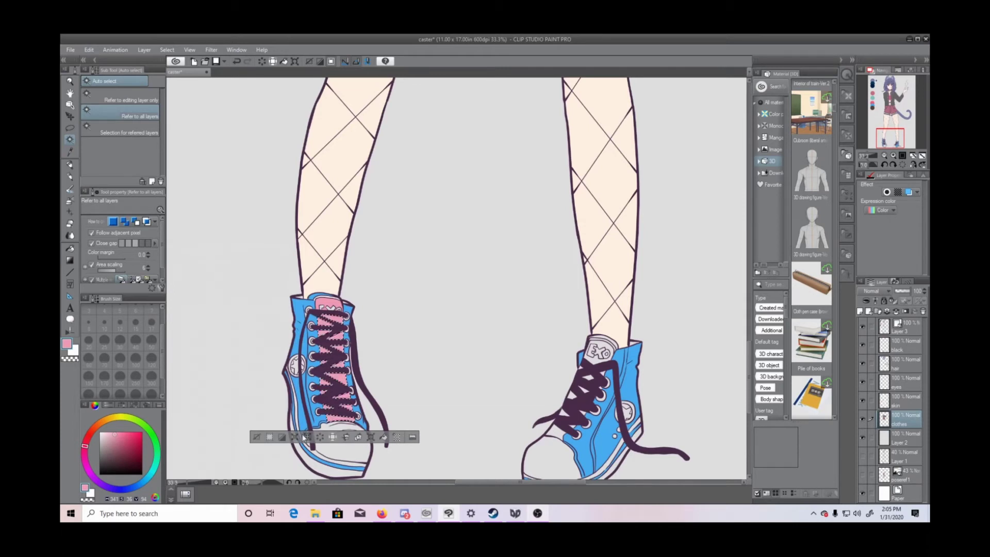
{"action": "key", "text": "ctrl+d"}
Step: Auto-select all tongue areas of the right sneaker, fill them with pink and deselect
{"action": "left_click", "coordinate": [579, 398]}
{"action": "left_click", "coordinate": [575, 396], "text": "shift"}
{"action": "left_click", "coordinate": [587, 378], "text": "shift"}
{"action": "left_click", "coordinate": [608, 357], "text": "shift"}
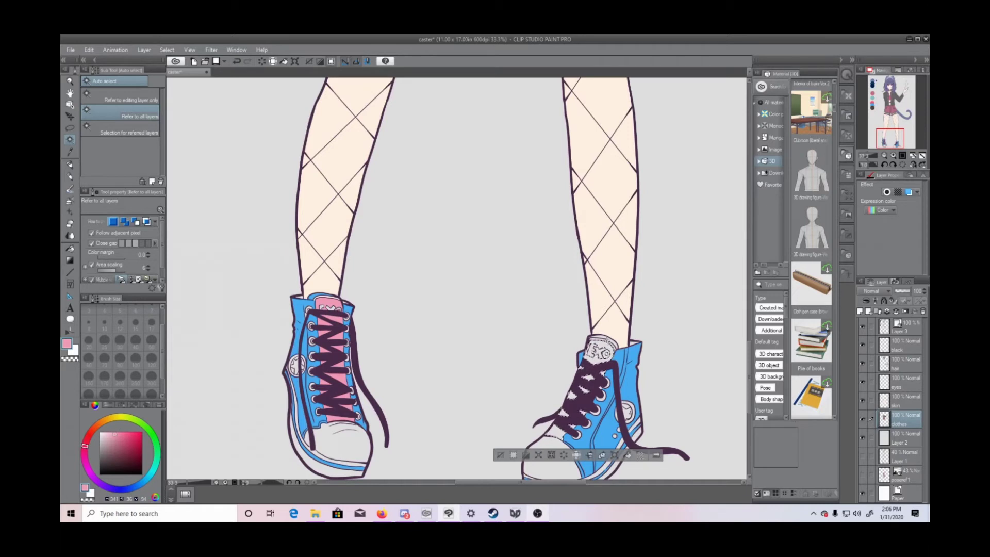
{"action": "key", "text": "alt+BackSpace"}
{"action": "key", "text": "ctrl+d"}
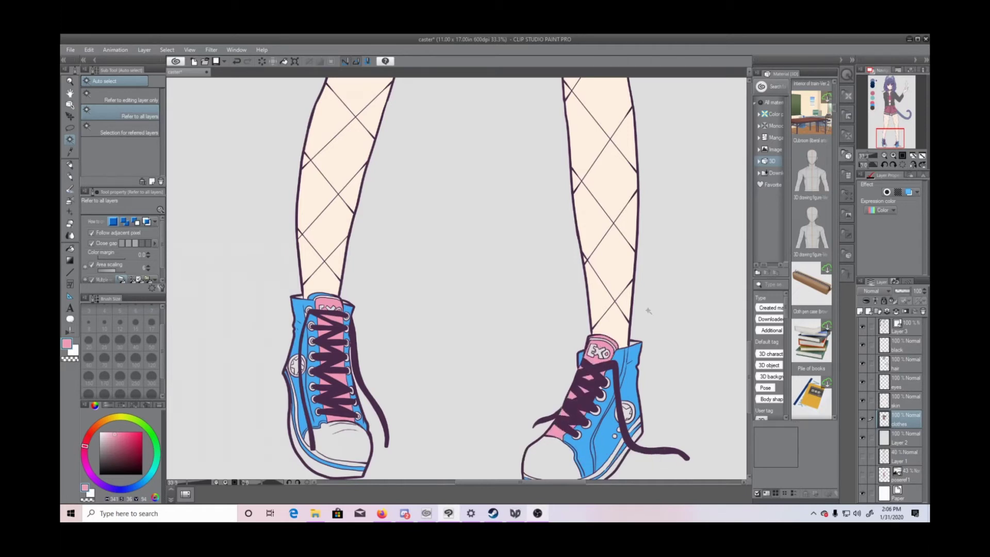
Step: Sample the sneakers' bright blue, fill the small area beside the right sneaker's upper laces with it and deselect
{"action": "scroll", "coordinate": [747, 358], "scroll_direction": "down", "scroll_amount": 2}
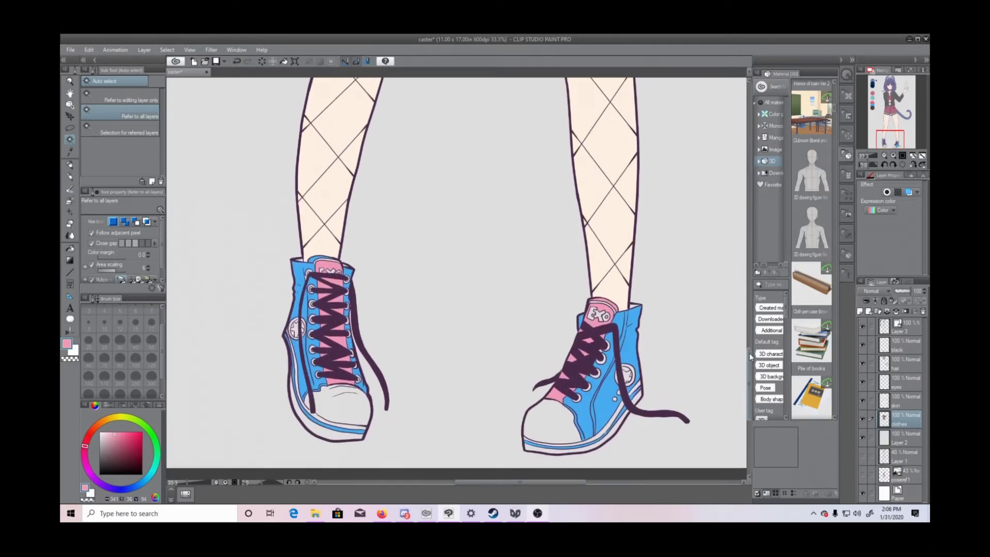
{"action": "left_click", "coordinate": [601, 343]}
{"action": "key", "text": "i"}
{"action": "left_click", "coordinate": [610, 349]}
{"action": "key", "text": "alt+BackSpace"}
{"action": "key", "text": "ctrl+d"}
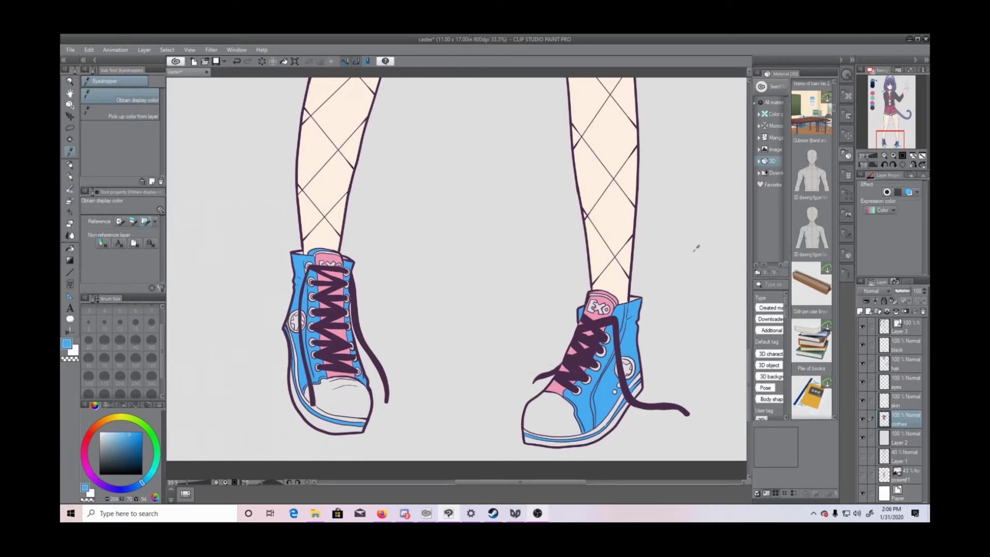
Step: Auto-select the toe caps and sole bands of both sneakers, fill them with near-white and deselect
{"action": "left_click", "coordinate": [70, 140]}
{"action": "left_click", "coordinate": [340, 401]}
{"action": "left_click", "coordinate": [336, 416], "text": "shift"}
{"action": "left_click", "coordinate": [327, 427], "text": "shift"}
{"action": "left_click", "coordinate": [554, 420], "text": "shift"}
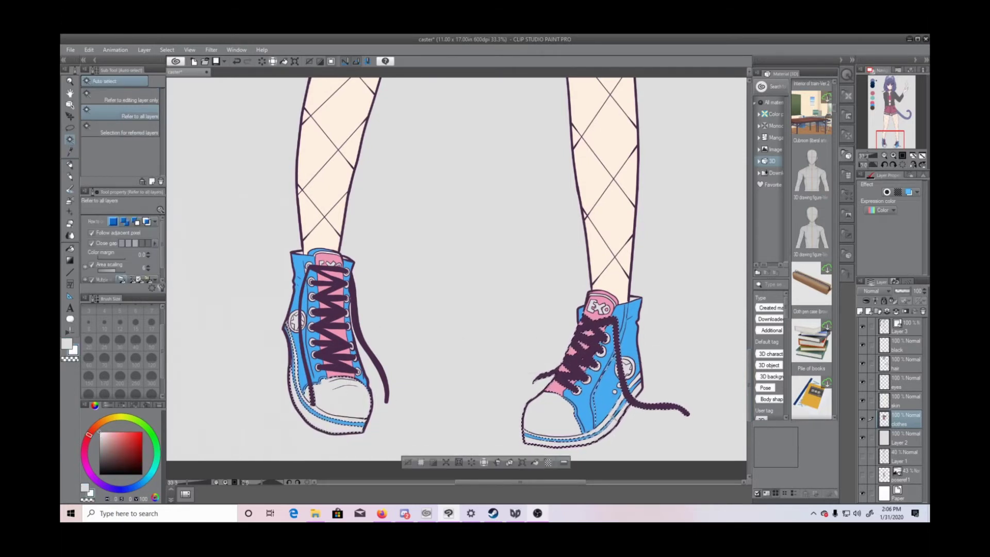
{"action": "left_click", "coordinate": [638, 392], "text": "shift"}
{"action": "left_click", "coordinate": [638, 392], "text": "shift"}
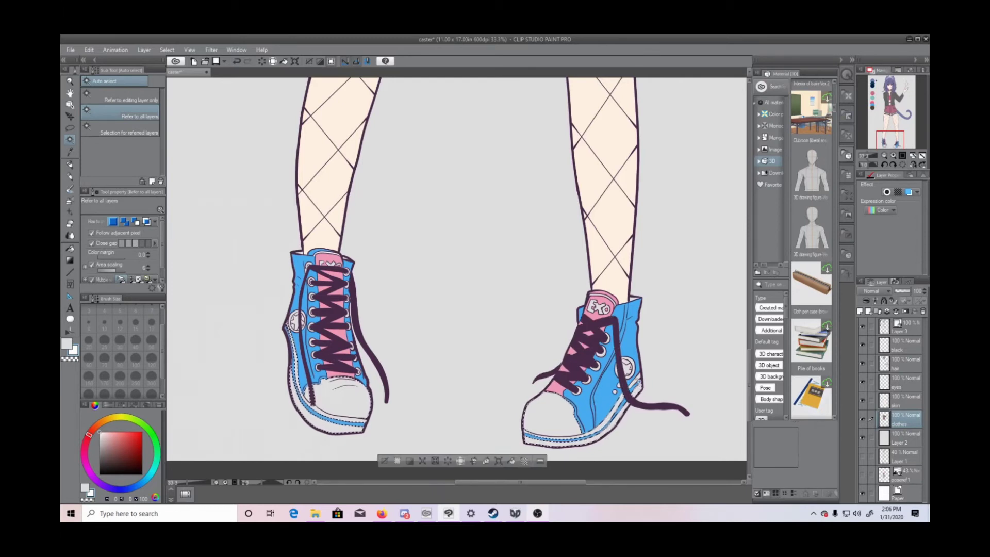
{"action": "left_click", "coordinate": [510, 461]}
{"action": "left_click", "coordinate": [384, 461]}
Step: Auto-select the EXO letters on both sneaker tongues, fill them with near-white and deselect
{"action": "left_click", "coordinate": [592, 307]}
{"action": "left_click", "coordinate": [600, 308], "text": "shift"}
{"action": "left_click", "coordinate": [607, 309], "text": "shift"}
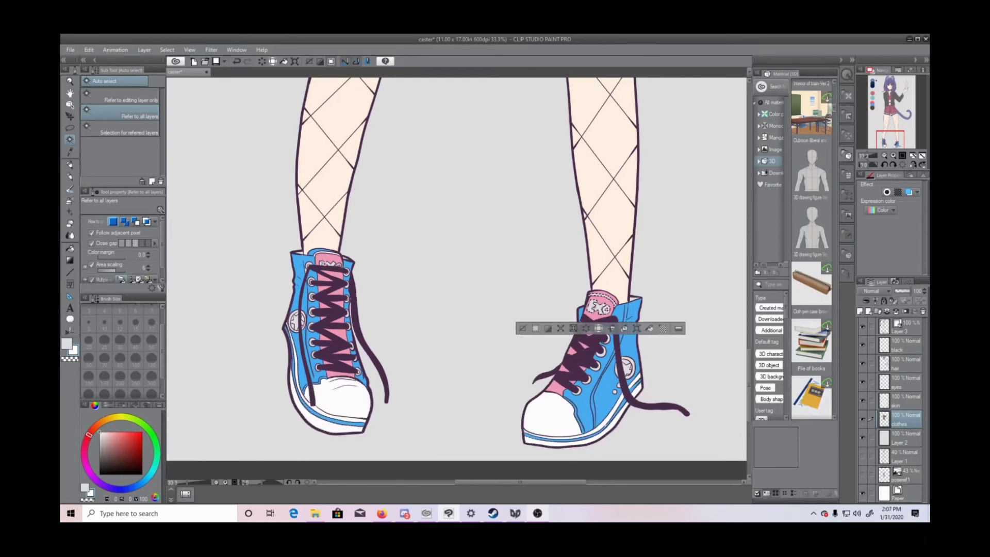
{"action": "left_click", "coordinate": [331, 264], "text": "shift"}
{"action": "left_click", "coordinate": [323, 264], "text": "shift"}
{"action": "left_click", "coordinate": [512, 328]}
{"action": "left_click", "coordinate": [384, 328]}
Step: Check the sneaker colours against the rest of the character
{"action": "left_click", "coordinate": [884, 155]}
{"action": "left_click", "coordinate": [884, 156]}
{"action": "left_click", "coordinate": [884, 155]}
{"action": "mouse_move", "coordinate": [749, 305]}
{"action": "left_mouse_down"}
{"action": "mouse_move", "coordinate": [760, 255]}
{"action": "mouse_move", "coordinate": [751, 320]}
{"action": "left_mouse_up"}
{"action": "left_click", "coordinate": [884, 155]}
{"action": "left_click", "coordinate": [884, 155]}
{"action": "left_click", "coordinate": [893, 155]}
{"action": "left_click", "coordinate": [893, 155]}
{"action": "left_click", "coordinate": [893, 156]}
{"action": "left_click", "coordinate": [893, 156]}
Step: Auto-select the blue panels and sole stripes of both sneakers, refill them with a darker, muted blue and deselect
{"action": "left_click", "coordinate": [338, 344]}
{"action": "left_click", "coordinate": [347, 357], "text": "shift"}
{"action": "left_click", "coordinate": [345, 375], "text": "shift"}
{"action": "left_click", "coordinate": [349, 407], "text": "shift"}
{"action": "left_click", "coordinate": [338, 403], "text": "shift"}
{"action": "left_click", "coordinate": [361, 447], "text": "shift"}
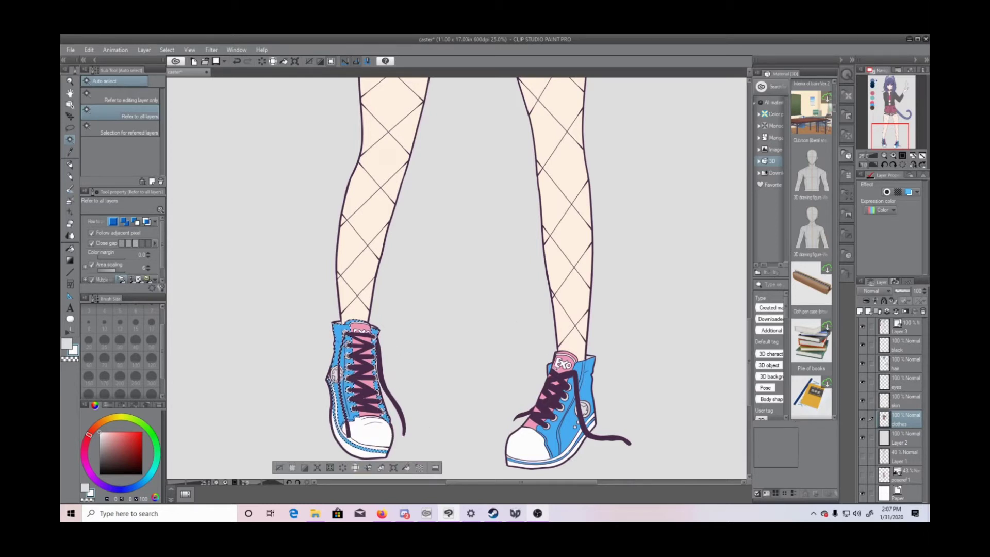
{"action": "left_click", "coordinate": [551, 370], "text": "shift"}
{"action": "left_click", "coordinate": [586, 382], "text": "shift"}
{"action": "left_click", "coordinate": [557, 430], "text": "shift"}
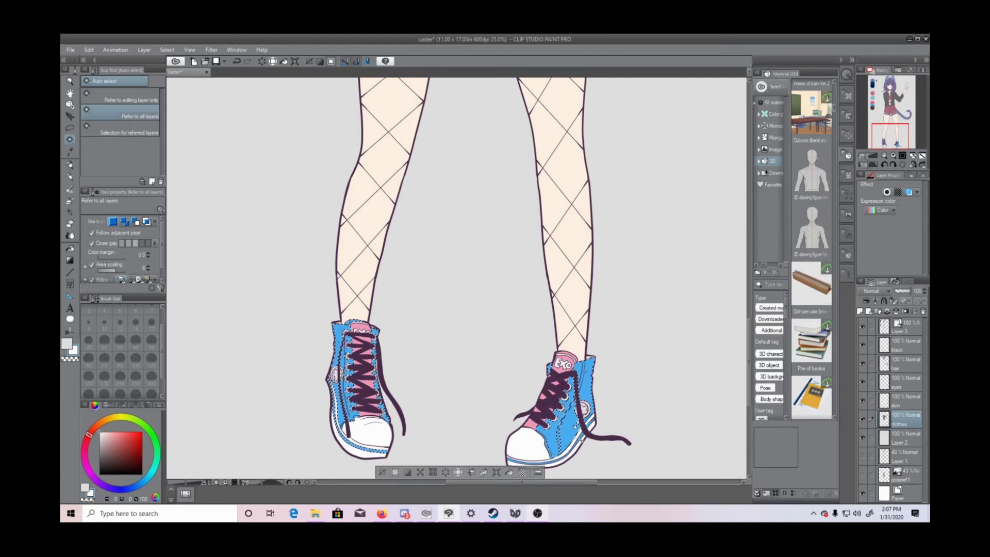
{"action": "key", "text": "i"}
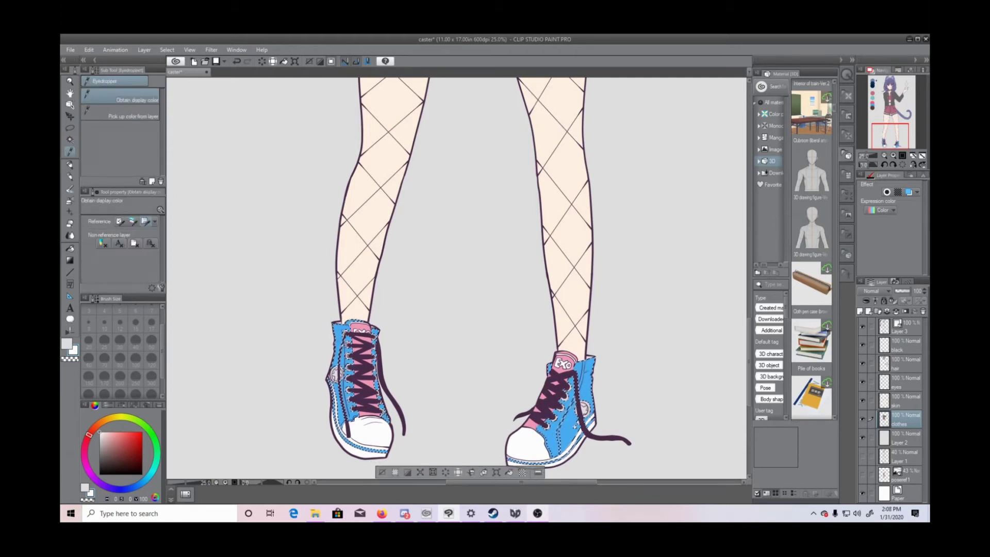
{"action": "left_click", "coordinate": [575, 427]}
{"action": "key", "text": "alt+Delete"}
{"action": "key", "text": "ctrl+d"}
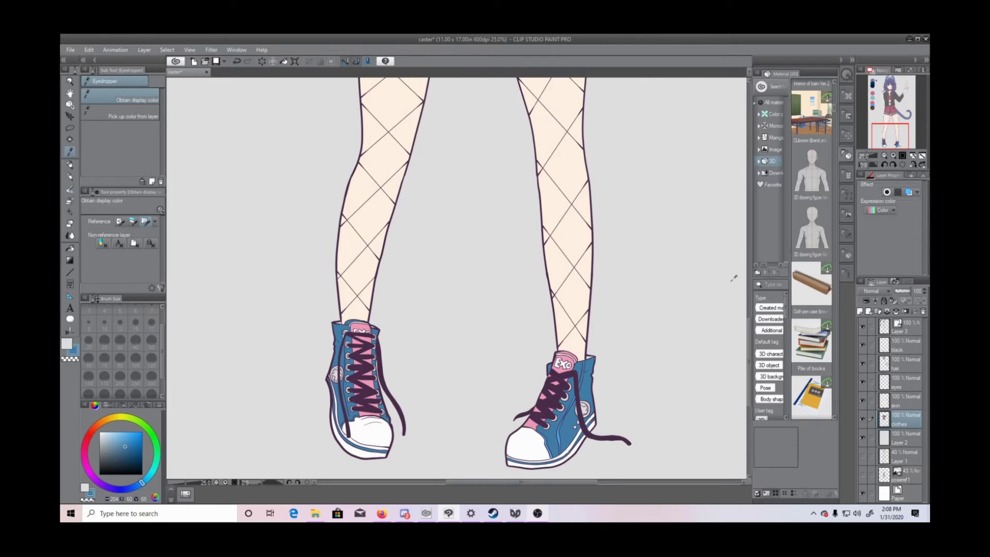
Step: Fill the remaining small collar areas at the ankles of both sneakers with dark blue and deselect
{"action": "key", "text": "p"}
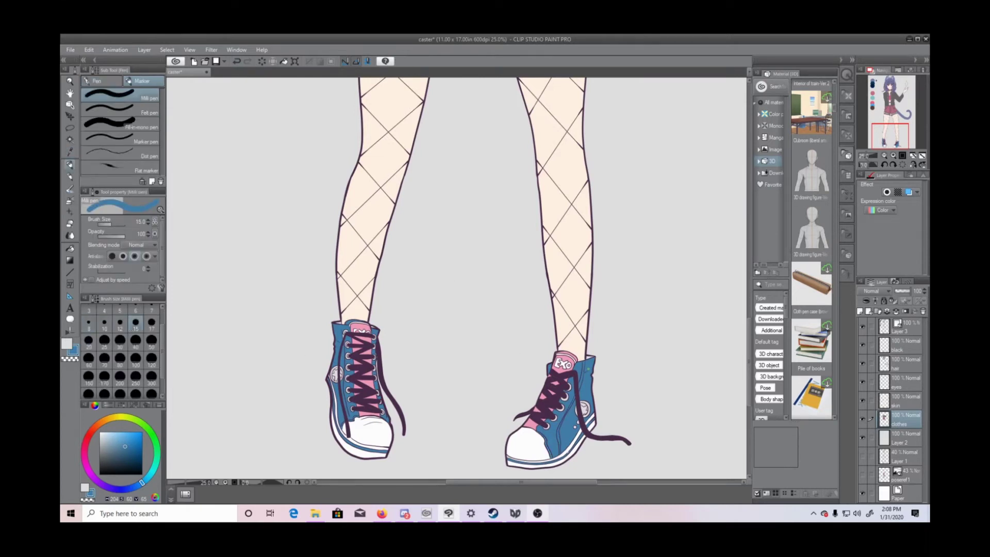
{"action": "key", "text": "w"}
{"action": "key", "text": "alt+Delete"}
{"action": "left_click", "coordinate": [375, 327]}
{"action": "key", "text": "alt+Delete"}
{"action": "left_click", "coordinate": [590, 357]}
{"action": "key", "text": "alt+Delete"}
{"action": "key", "text": "ctrl+d"}
Step: Fill the sections around the star on the left sneaker's round ankle badge with dark blue
{"action": "left_click", "coordinate": [335, 375]}
{"action": "left_click", "coordinate": [331, 372]}
{"action": "key", "text": "alt+Delete"}
{"action": "left_click", "coordinate": [336, 369]}
{"action": "key", "text": "alt+Delete"}
{"action": "left_click", "coordinate": [341, 373]}
{"action": "key", "text": "alt+Delete"}
{"action": "left_click", "coordinate": [333, 379]}
{"action": "left_click", "coordinate": [338, 379]}
{"action": "left_click", "coordinate": [337, 380]}
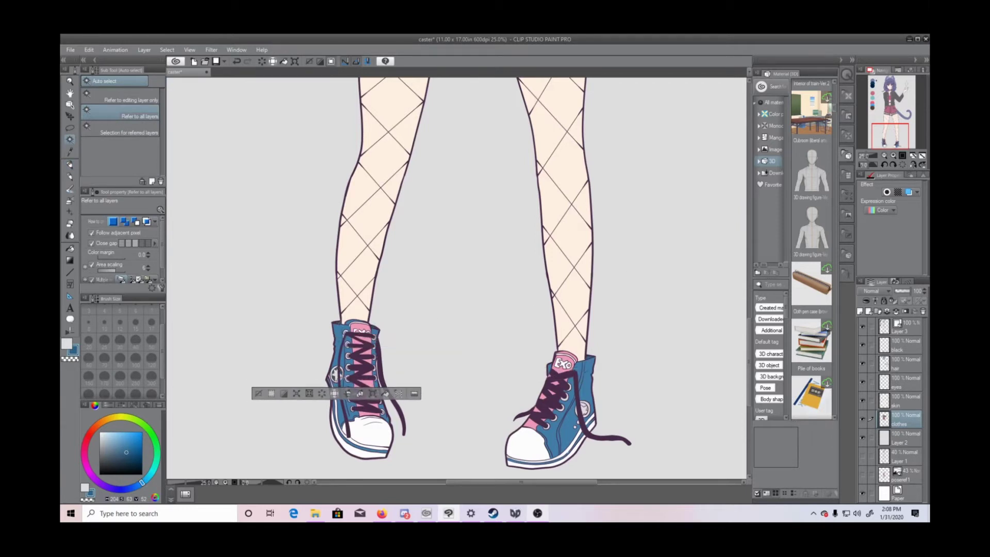
{"action": "left_click", "coordinate": [893, 155]}
{"action": "left_click_drag", "start_coordinate": [890, 137], "coordinate": [891, 140]}
{"action": "left_click", "coordinate": [300, 375]}
{"action": "left_click", "coordinate": [225, 355]}
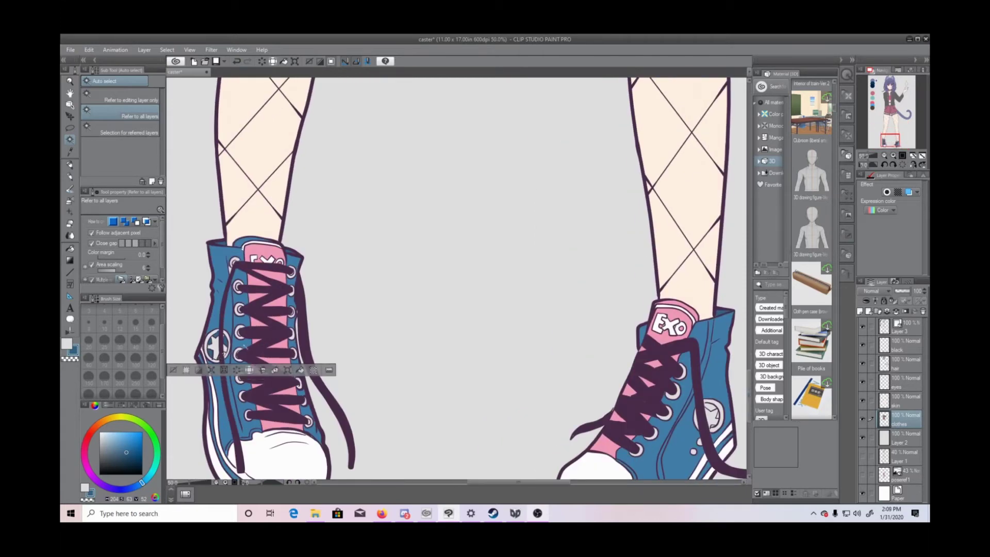
Step: Auto-select the sections around the star on the right sneaker's round badge and fill them with dark blue
{"action": "left_click", "coordinate": [712, 407]}
{"action": "left_click", "coordinate": [708, 426]}
{"action": "left_click", "coordinate": [717, 415]}
{"action": "left_click", "coordinate": [708, 433]}
{"action": "left_click", "coordinate": [715, 428]}
{"action": "left_click", "coordinate": [708, 442]}
{"action": "left_click", "coordinate": [722, 421]}
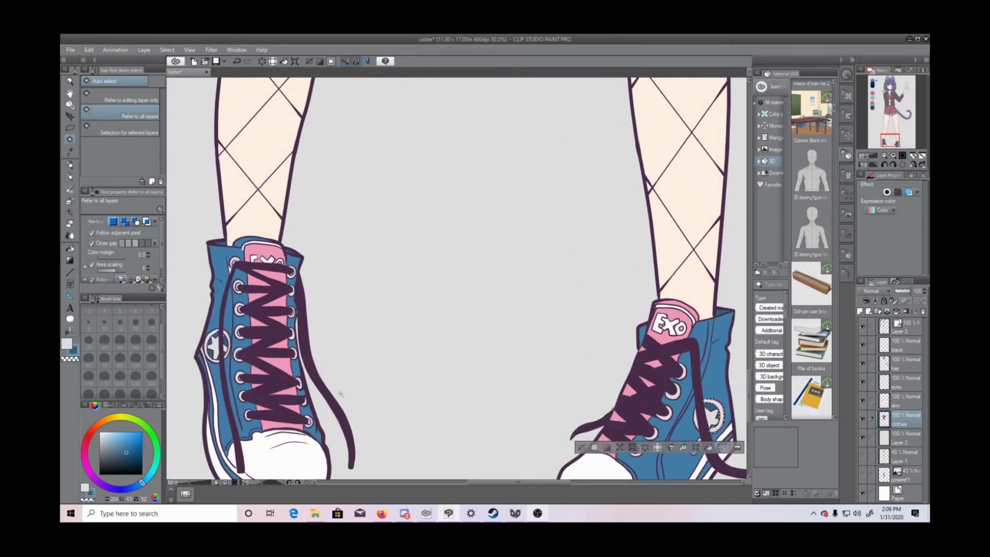
Step: Fill the outer ring of the right sneaker's star badge with pink
{"action": "left_click", "coordinate": [71, 151]}
{"action": "left_click", "coordinate": [71, 140]}
{"action": "left_click", "coordinate": [708, 447]}
{"action": "left_click", "coordinate": [697, 418]}
{"action": "left_click", "coordinate": [708, 444]}
Step: Fill every segment of the outer ring on the left sneaker's star badge with pink
{"action": "left_click", "coordinate": [208, 340]}
{"action": "left_click", "coordinate": [300, 373]}
{"action": "left_click", "coordinate": [214, 360]}
{"action": "left_click", "coordinate": [228, 351]}
{"action": "left_click", "coordinate": [300, 372]}
{"action": "left_click", "coordinate": [227, 355]}
{"action": "left_click", "coordinate": [300, 375]}
{"action": "left_click", "coordinate": [230, 341]}
{"action": "left_click", "coordinate": [227, 334]}
{"action": "left_click", "coordinate": [300, 351]}
{"action": "left_click", "coordinate": [215, 346]}
Step: Fill the stars on both sneaker badges with white and deselect
{"action": "left_click", "coordinate": [67, 343]}
{"action": "left_click", "coordinate": [301, 374]}
{"action": "left_click", "coordinate": [225, 348]}
{"action": "left_click", "coordinate": [300, 368]}
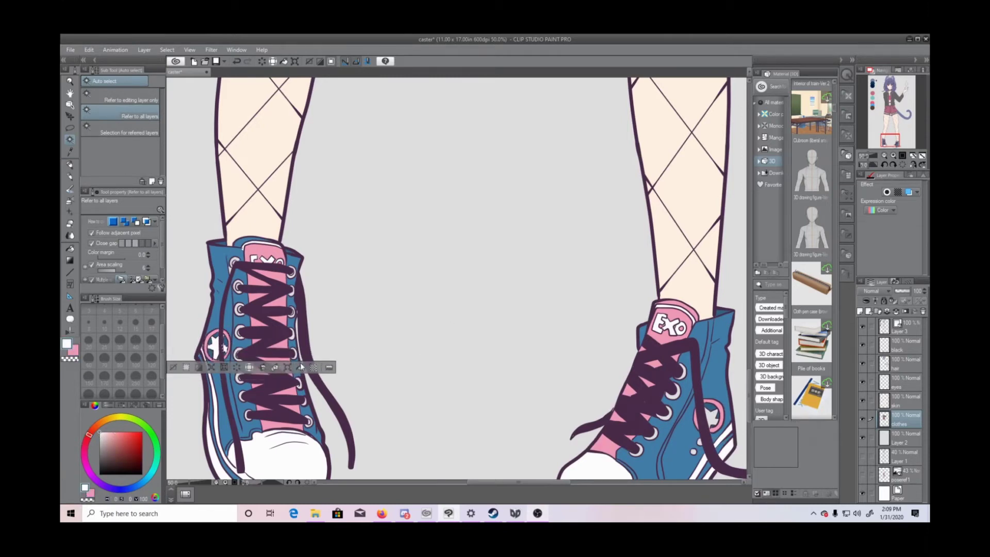
{"action": "left_click", "coordinate": [713, 418]}
{"action": "left_click", "coordinate": [709, 443]}
{"action": "left_click", "coordinate": [582, 444]}
Step: Sample the light blue-violet palette swatch and shift the colour to a more saturated purple
{"action": "left_click", "coordinate": [883, 155]}
{"action": "left_click_drag", "start_coordinate": [749, 340], "coordinate": [766, 204]}
{"action": "left_click", "coordinate": [883, 156]}
{"action": "left_click", "coordinate": [883, 156]}
{"action": "left_click", "coordinate": [893, 156]}
{"action": "left_click", "coordinate": [893, 156]}
{"action": "left_click_drag", "start_coordinate": [750, 266], "coordinate": [753, 230]}
{"action": "key", "text": "i"}
{"action": "left_click", "coordinate": [191, 109]}
{"action": "left_click_drag", "start_coordinate": [124, 488], "coordinate": [114, 489]}
{"action": "left_click", "coordinate": [115, 443]}
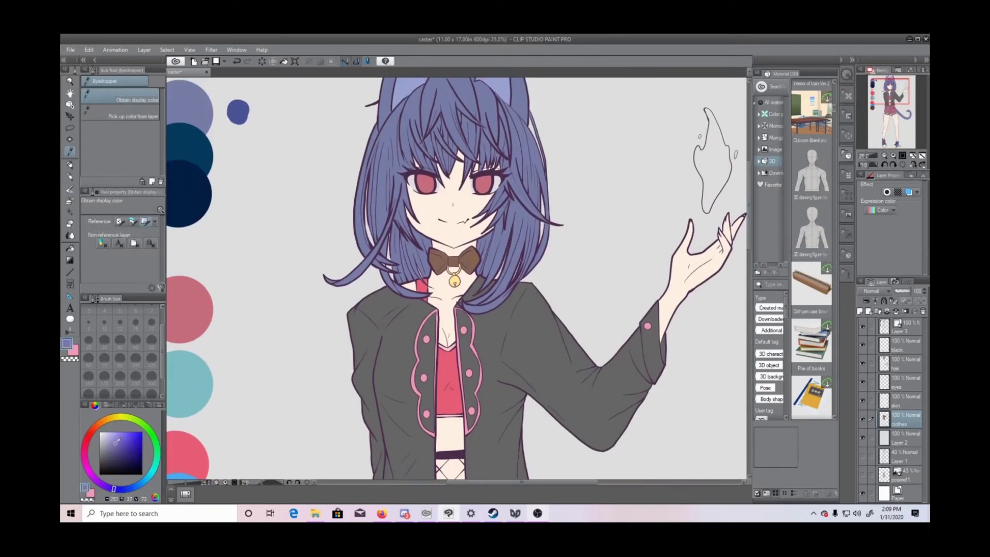
Step: Auto-select both loops and the knot of the bow tie and refill them with purple
{"action": "left_click", "coordinate": [70, 140]}
{"action": "left_click", "coordinate": [438, 260]}
{"action": "left_click", "coordinate": [487, 289]}
{"action": "left_click", "coordinate": [454, 261]}
{"action": "left_click", "coordinate": [500, 281]}
{"action": "left_click", "coordinate": [470, 259]}
{"action": "left_click", "coordinate": [515, 289]}
Step: Fill the flame above the raised hand and the small drops beside it with muted purple and deselect
{"action": "left_click", "coordinate": [884, 156]}
{"action": "left_click", "coordinate": [893, 155]}
{"action": "left_click", "coordinate": [700, 136]}
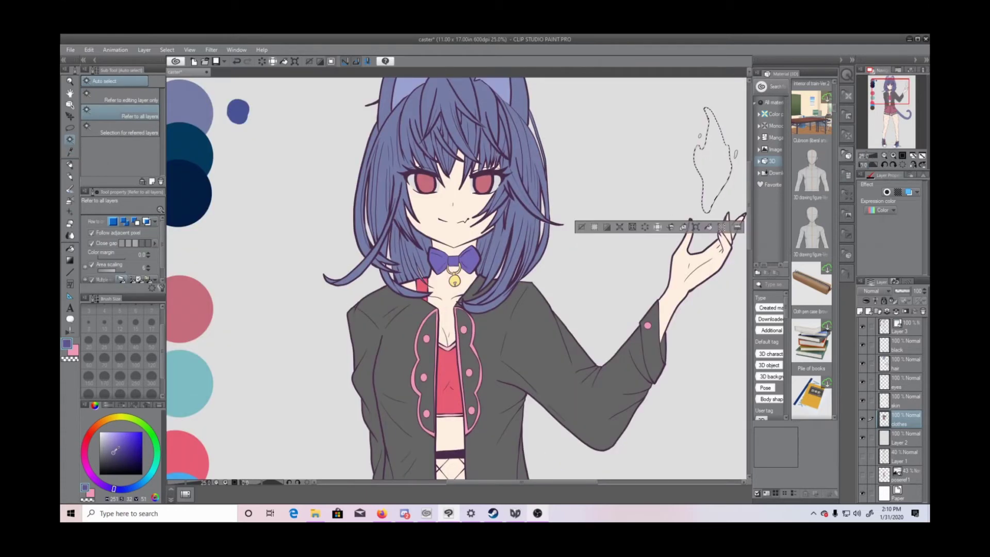
{"action": "key", "text": "alt+Delete"}
{"action": "key", "text": "ctrl+d"}
{"action": "left_click", "coordinate": [885, 155]}
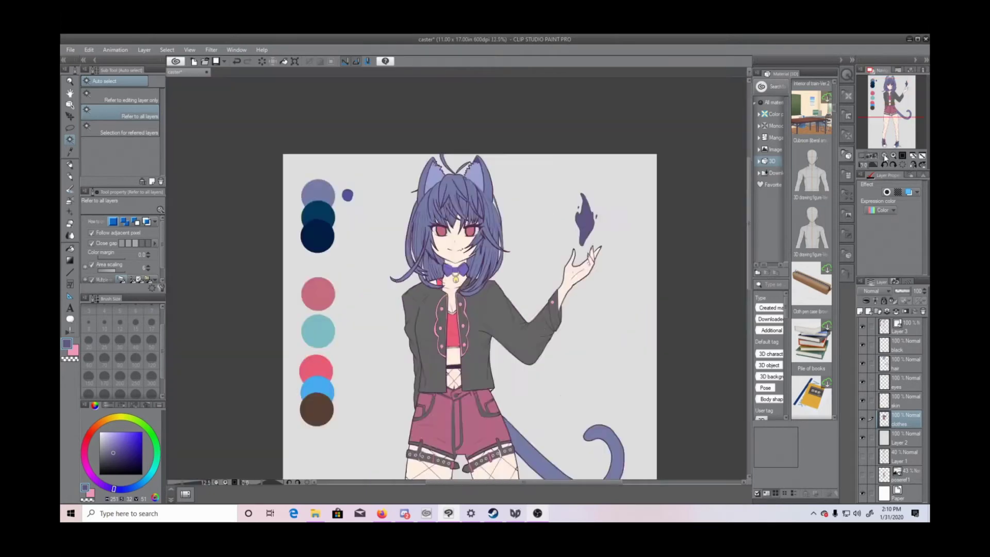
{"action": "left_click", "coordinate": [884, 156]}
{"action": "left_click", "coordinate": [893, 155]}
{"action": "left_click", "coordinate": [893, 155]}
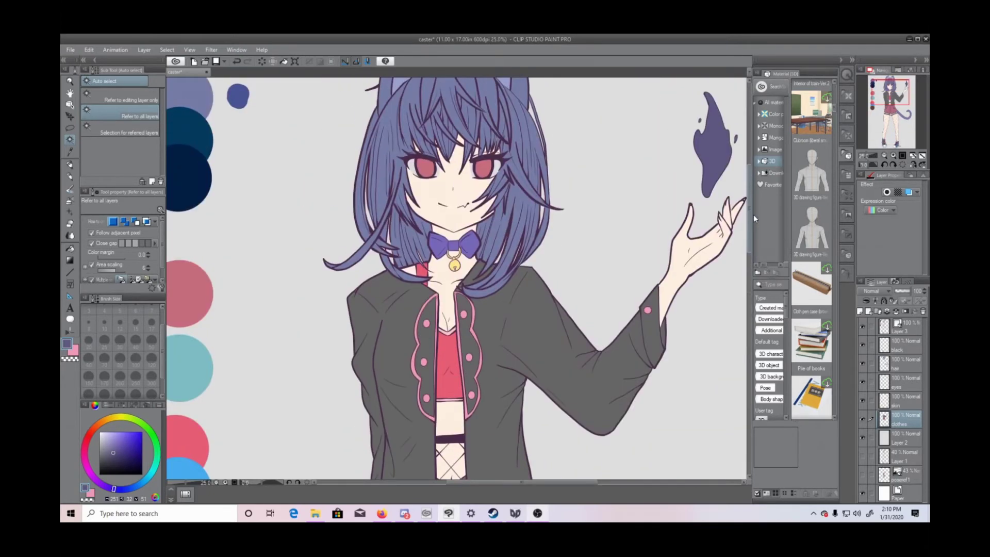
Step: Paint the whites of both eyes with a white pen on the skin layer
{"action": "left_click", "coordinate": [99, 432]}
{"action": "left_click", "coordinate": [69, 165]}
{"action": "left_click", "coordinate": [907, 402]}
{"action": "left_click", "coordinate": [893, 155]}
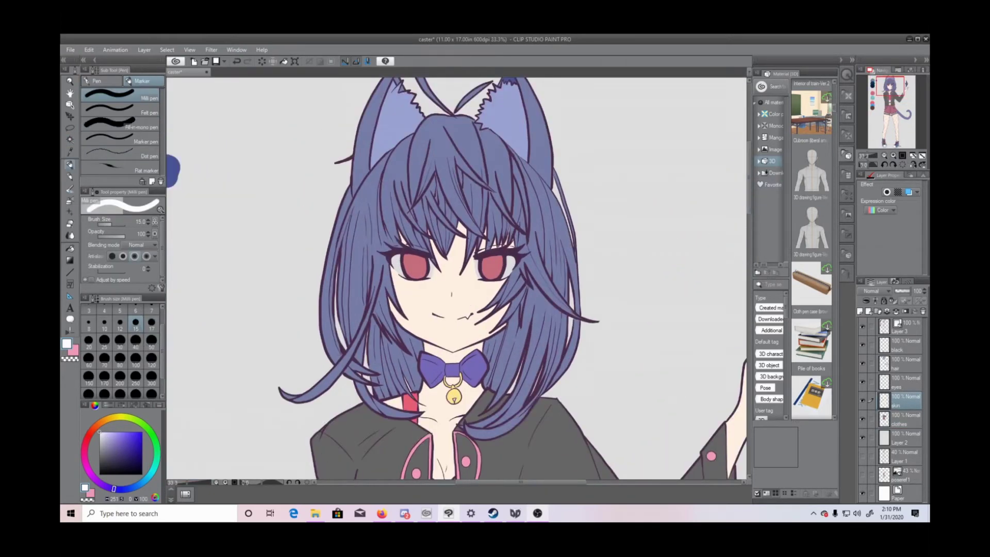
{"action": "left_click", "coordinate": [893, 155]}
{"action": "left_click", "coordinate": [894, 155]}
{"action": "mouse_move", "coordinate": [330, 240]}
{"action": "left_mouse_down"}
{"action": "mouse_move", "coordinate": [346, 270]}
{"action": "mouse_move", "coordinate": [332, 238]}
{"action": "mouse_move", "coordinate": [340, 263]}
{"action": "left_mouse_up"}
{"action": "left_click_drag", "start_coordinate": [402, 241], "coordinate": [410, 275]}
{"action": "left_click_drag", "start_coordinate": [498, 238], "coordinate": [503, 275]}
{"action": "mouse_move", "coordinate": [555, 234]}
{"action": "left_mouse_down"}
{"action": "mouse_move", "coordinate": [567, 277]}
{"action": "mouse_move", "coordinate": [570, 240]}
{"action": "left_mouse_up"}
{"action": "left_click", "coordinate": [883, 156]}
{"action": "left_click", "coordinate": [883, 156]}
{"action": "left_click", "coordinate": [883, 156]}
{"action": "left_click", "coordinate": [883, 156]}
{"action": "left_click", "coordinate": [883, 156]}
{"action": "mouse_move", "coordinate": [749, 265]}
{"action": "left_mouse_down"}
{"action": "mouse_move", "coordinate": [761, 319]}
{"action": "mouse_move", "coordinate": [770, 296]}
{"action": "left_mouse_up"}
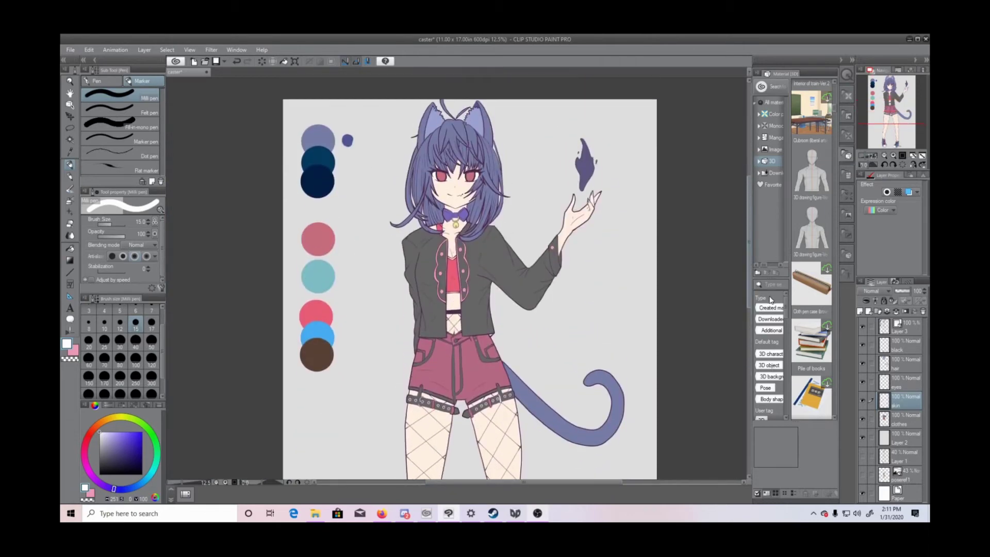
{"action": "left_click", "coordinate": [897, 332]}
{"action": "left_click", "coordinate": [70, 127]}
{"action": "mouse_move", "coordinate": [328, 111]}
{"action": "left_mouse_down"}
{"action": "mouse_move", "coordinate": [372, 128]}
{"action": "mouse_move", "coordinate": [342, 110]}
{"action": "left_mouse_up"}
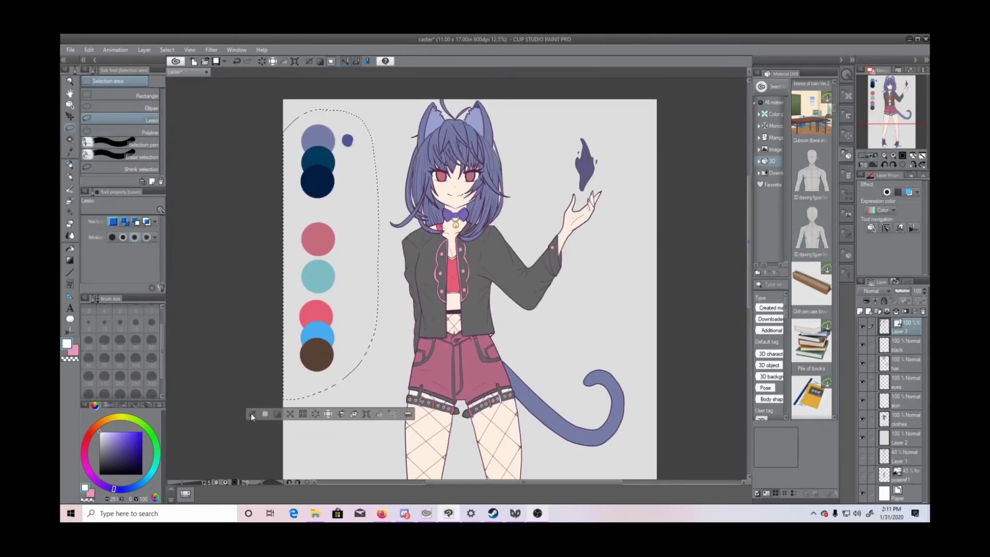
{"action": "key", "text": "ctrl+d"}
Step: Save the drawing
{"action": "left_click", "coordinate": [883, 156]}
{"action": "key", "text": "ctrl+s"}
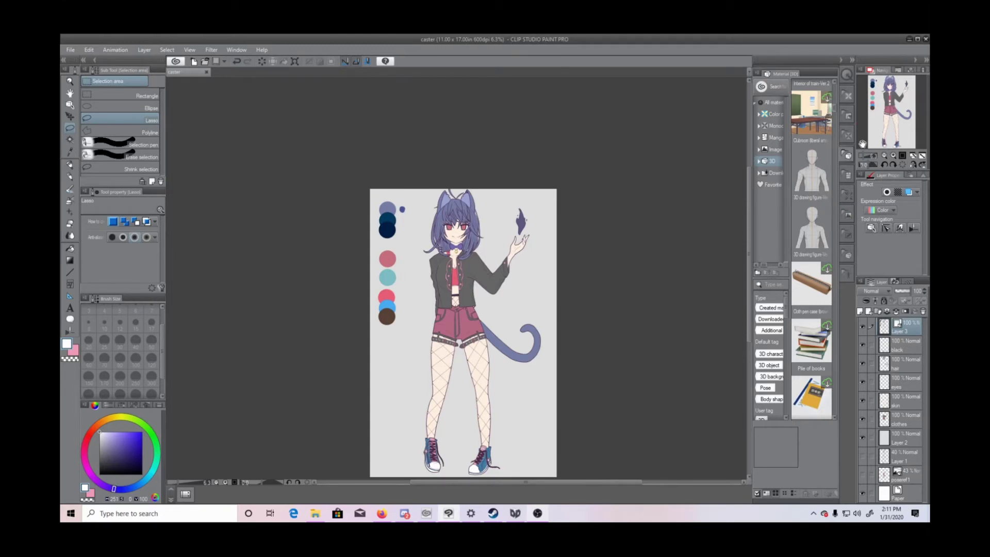
Step: Add a new layer directly above the hair layer and clip it to the hair
{"action": "scroll", "coordinate": [658, 321], "scroll_direction": "up", "scroll_amount": 2}
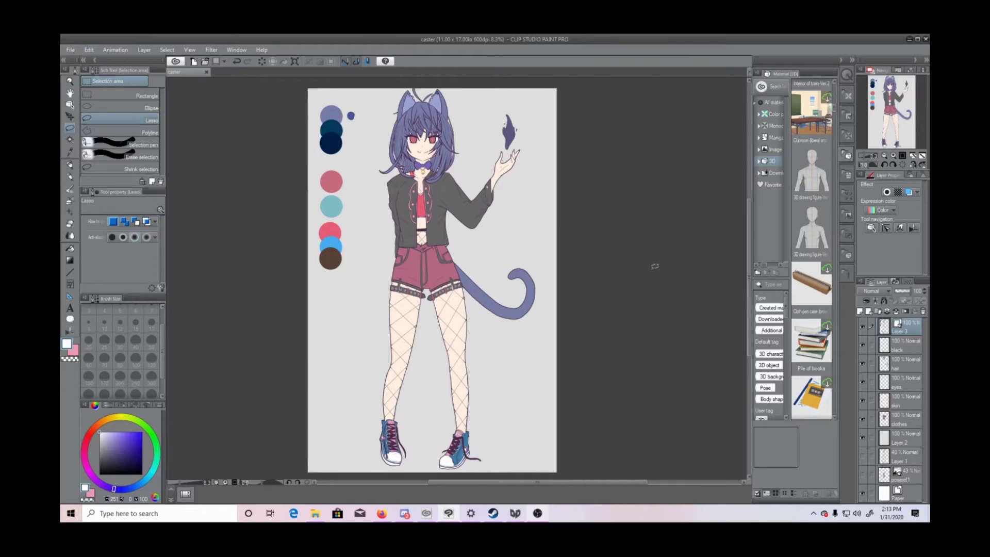
{"action": "scroll", "coordinate": [564, 320], "scroll_direction": "up", "scroll_amount": 5}
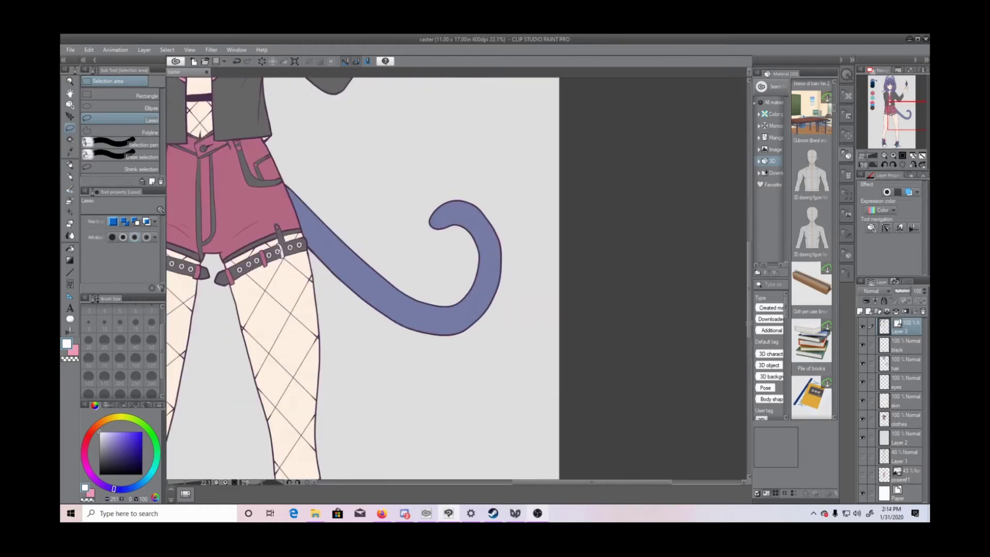
{"action": "left_click_drag", "start_coordinate": [629, 134], "coordinate": [630, 466]}
{"action": "left_click_drag", "start_coordinate": [397, 395], "coordinate": [618, 448]}
{"action": "left_click", "coordinate": [900, 364]}
{"action": "left_click", "coordinate": [860, 311]}
{"action": "left_click", "coordinate": [866, 300]}
Step: Sample a darker blue for the hair shadows from the canvas and set the pen size to 12
{"action": "left_click", "coordinate": [893, 156]}
{"action": "left_click", "coordinate": [893, 155]}
{"action": "left_click", "coordinate": [71, 164]}
{"action": "key", "text": "ctrl+plus"}
{"action": "left_click", "coordinate": [70, 153]}
{"action": "mouse_move", "coordinate": [514, 482]}
{"action": "left_mouse_down"}
{"action": "mouse_move", "coordinate": [450, 481]}
{"action": "mouse_move", "coordinate": [571, 482]}
{"action": "left_mouse_up"}
{"action": "left_click", "coordinate": [328, 151]}
{"action": "left_click", "coordinate": [70, 163]}
{"action": "left_click", "coordinate": [120, 321]}
Step: Outline jagged shadow shapes in darker blue on the central, left and right locks of the fringe
{"action": "mouse_move", "coordinate": [369, 169]}
{"action": "left_mouse_down"}
{"action": "mouse_move", "coordinate": [397, 225]}
{"action": "mouse_move", "coordinate": [366, 176]}
{"action": "mouse_move", "coordinate": [332, 210]}
{"action": "mouse_move", "coordinate": [353, 201]}
{"action": "mouse_move", "coordinate": [370, 236]}
{"action": "mouse_move", "coordinate": [397, 236]}
{"action": "left_mouse_up"}
{"action": "left_click_drag", "start_coordinate": [364, 200], "coordinate": [388, 228]}
{"action": "left_click_drag", "start_coordinate": [351, 155], "coordinate": [366, 172]}
{"action": "left_click_drag", "start_coordinate": [397, 204], "coordinate": [423, 228]}
{"action": "left_click_drag", "start_coordinate": [415, 187], "coordinate": [412, 205]}
{"action": "left_click_drag", "start_coordinate": [405, 144], "coordinate": [431, 160]}
{"action": "left_click_drag", "start_coordinate": [356, 249], "coordinate": [364, 268]}
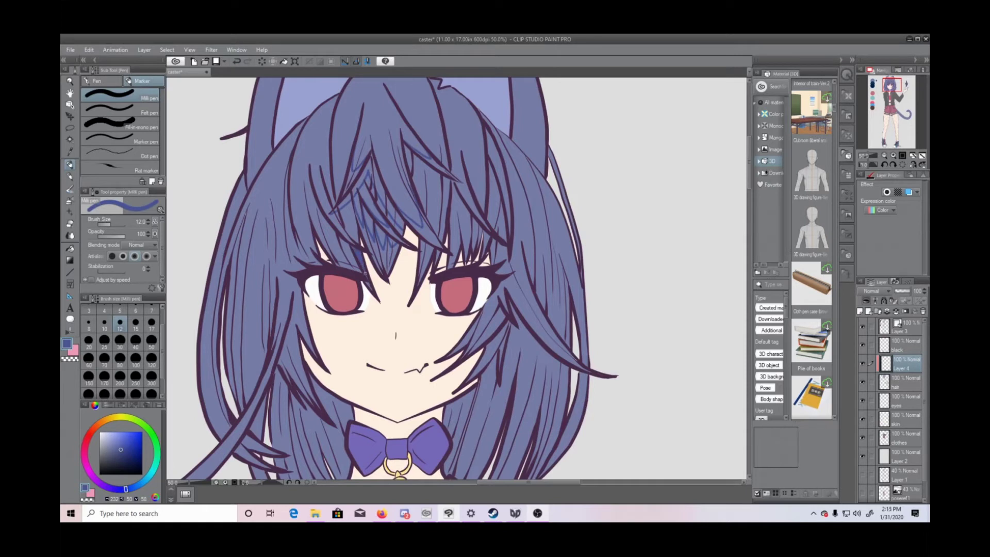
{"action": "left_click_drag", "start_coordinate": [307, 165], "coordinate": [316, 209]}
{"action": "mouse_move", "coordinate": [315, 208]}
{"action": "left_mouse_down"}
{"action": "mouse_move", "coordinate": [358, 260]}
{"action": "mouse_move", "coordinate": [323, 229]}
{"action": "mouse_move", "coordinate": [355, 271]}
{"action": "left_mouse_up"}
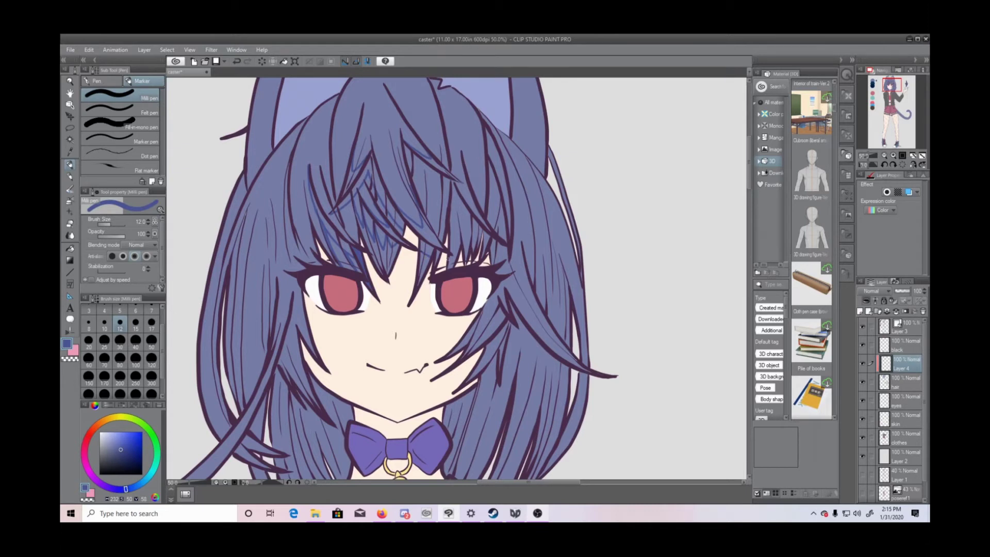
{"action": "mouse_move", "coordinate": [413, 161]}
{"action": "left_mouse_down"}
{"action": "mouse_move", "coordinate": [440, 178]}
{"action": "mouse_move", "coordinate": [421, 202]}
{"action": "mouse_move", "coordinate": [474, 208]}
{"action": "left_mouse_up"}
Step: Auto-select the outlined shadow areas in the fringe, fill them with the darker blue and deselect
{"action": "key", "text": "w"}
{"action": "left_click", "coordinate": [423, 242]}
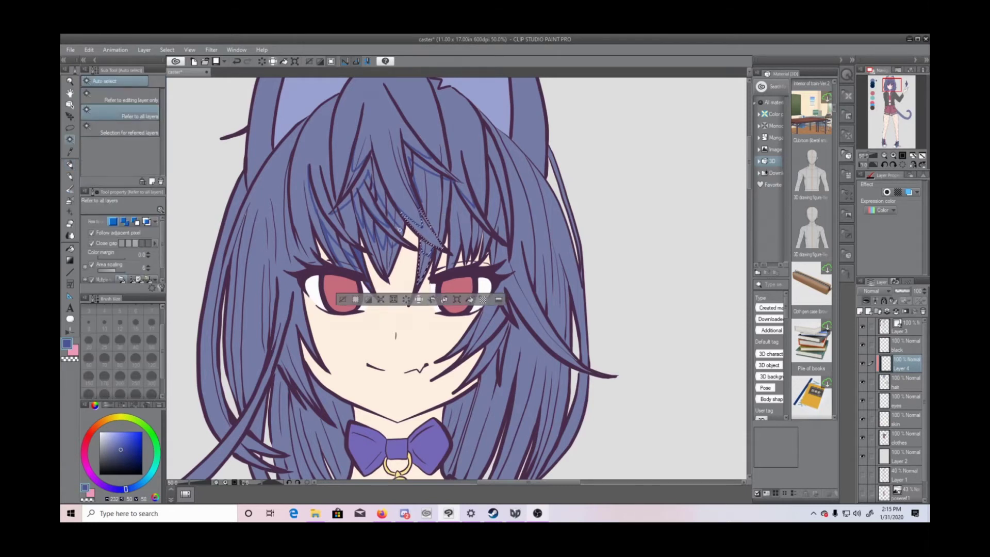
{"action": "left_click", "coordinate": [371, 172], "text": "shift"}
{"action": "left_click", "coordinate": [335, 213], "text": "shift"}
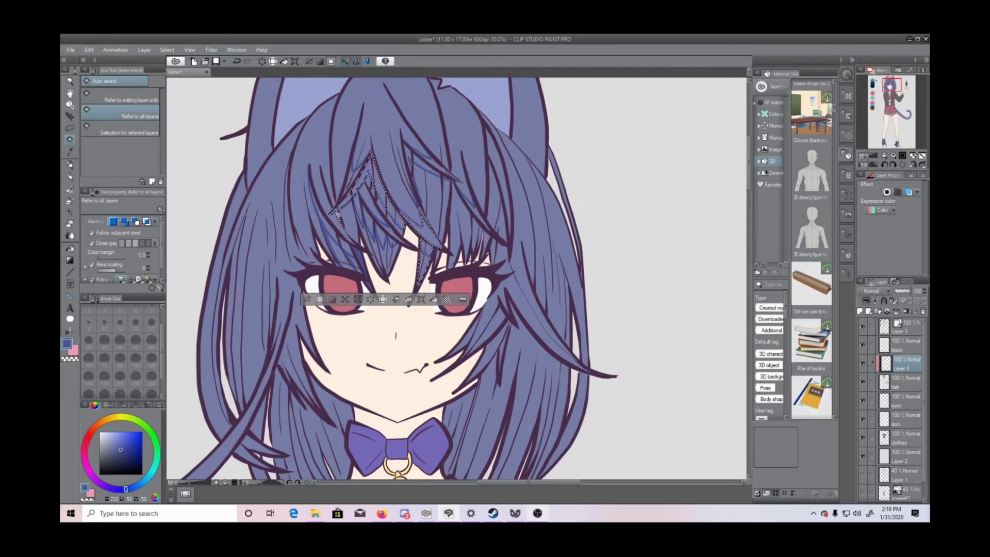
{"action": "left_click", "coordinate": [388, 257], "text": "shift"}
{"action": "left_click", "coordinate": [391, 257], "text": "shift"}
{"action": "key", "text": "alt+Delete"}
{"action": "left_click", "coordinate": [348, 195], "text": "shift"}
{"action": "left_click", "coordinate": [337, 246], "text": "shift"}
{"action": "left_click", "coordinate": [424, 300]}
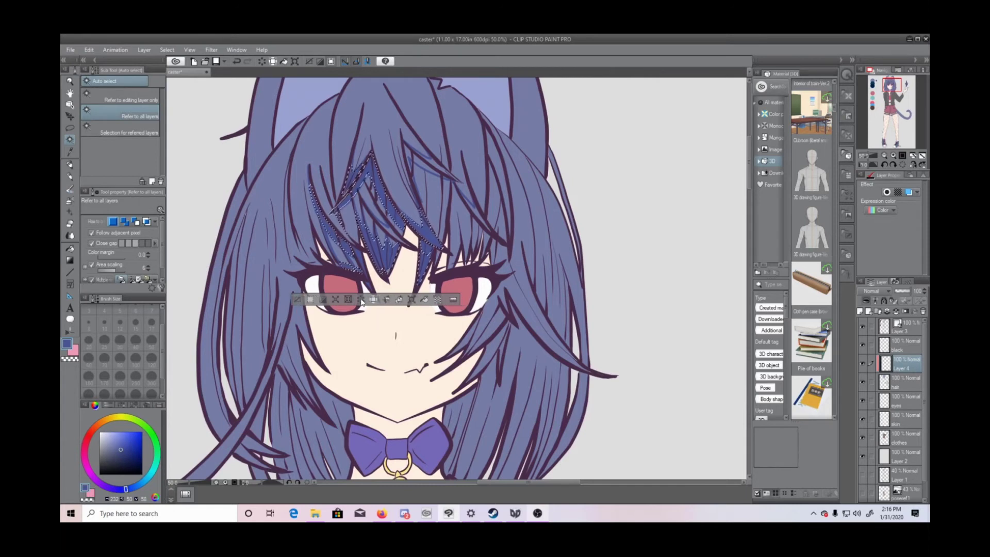
{"action": "key", "text": "ctrl+d"}
Step: Touch up the central fringe shadow and paint in the shadow beneath the right fringe lock
{"action": "key", "text": "p"}
{"action": "left_click_drag", "start_coordinate": [382, 226], "coordinate": [398, 238]}
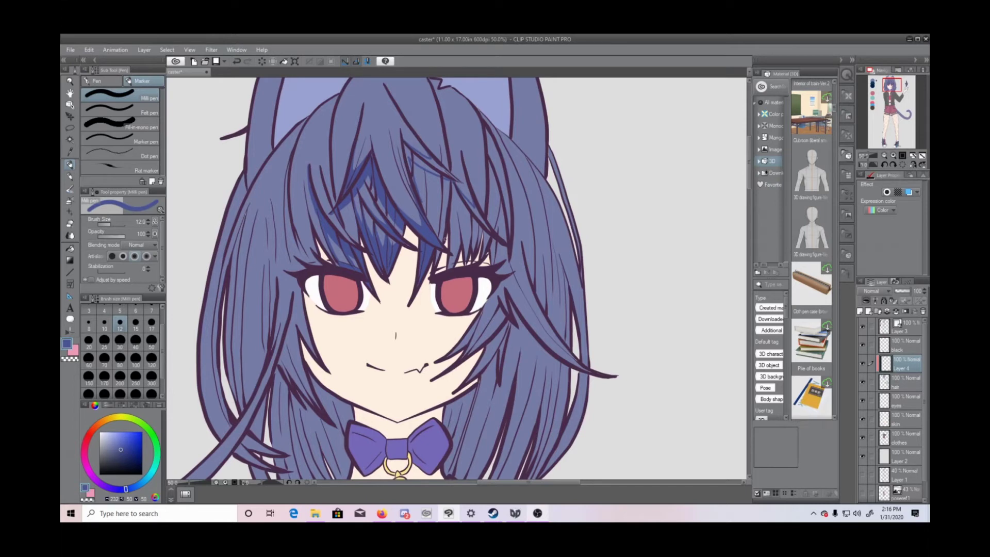
{"action": "mouse_move", "coordinate": [404, 145]}
{"action": "left_mouse_down"}
{"action": "mouse_move", "coordinate": [429, 222]}
{"action": "mouse_move", "coordinate": [416, 161]}
{"action": "mouse_move", "coordinate": [442, 175]}
{"action": "mouse_move", "coordinate": [414, 153]}
{"action": "mouse_move", "coordinate": [438, 163]}
{"action": "mouse_move", "coordinate": [488, 230]}
{"action": "left_mouse_up"}
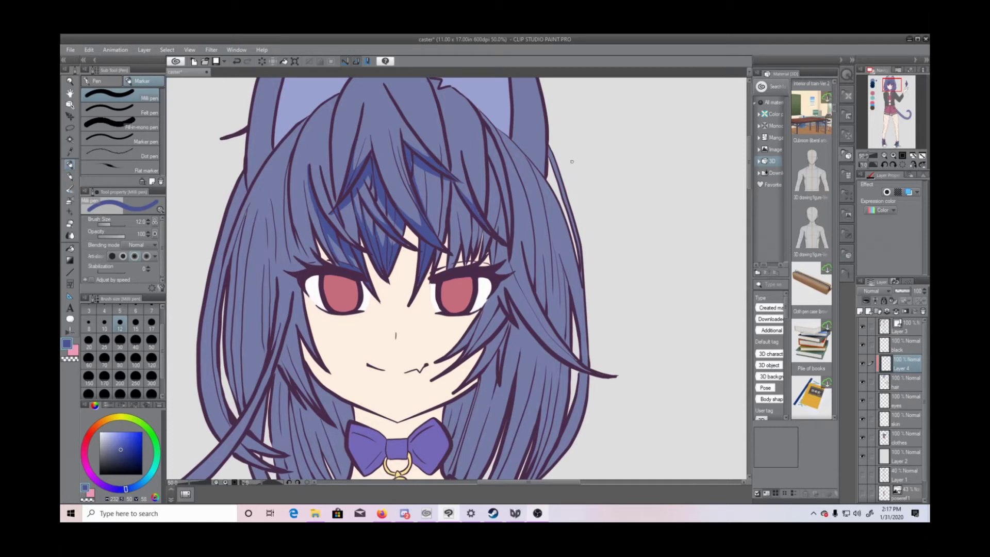
{"action": "key", "text": "g"}
{"action": "key", "text": "p"}
Step: Draw darker blue shadow strokes on the hair locks along the left side of the face
{"action": "left_click_drag", "start_coordinate": [308, 254], "coordinate": [318, 264]}
{"action": "left_click_drag", "start_coordinate": [294, 308], "coordinate": [281, 373]}
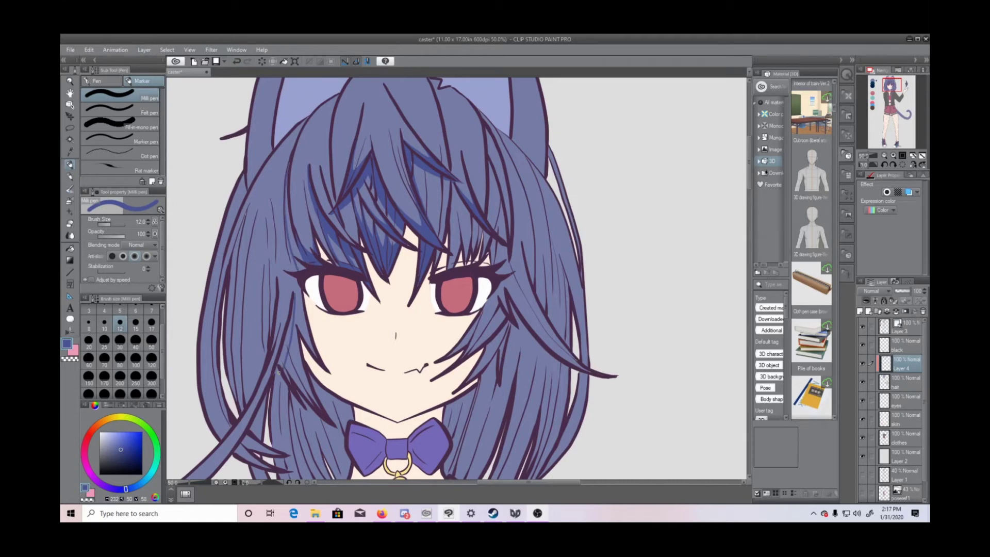
{"action": "mouse_move", "coordinate": [248, 438]}
{"action": "left_mouse_down"}
{"action": "mouse_move", "coordinate": [250, 448]}
{"action": "mouse_move", "coordinate": [234, 454]}
{"action": "left_mouse_up"}
{"action": "mouse_move", "coordinate": [297, 327]}
{"action": "left_mouse_down"}
{"action": "mouse_move", "coordinate": [291, 362]}
{"action": "mouse_move", "coordinate": [304, 376]}
{"action": "mouse_move", "coordinate": [284, 370]}
{"action": "left_mouse_up"}
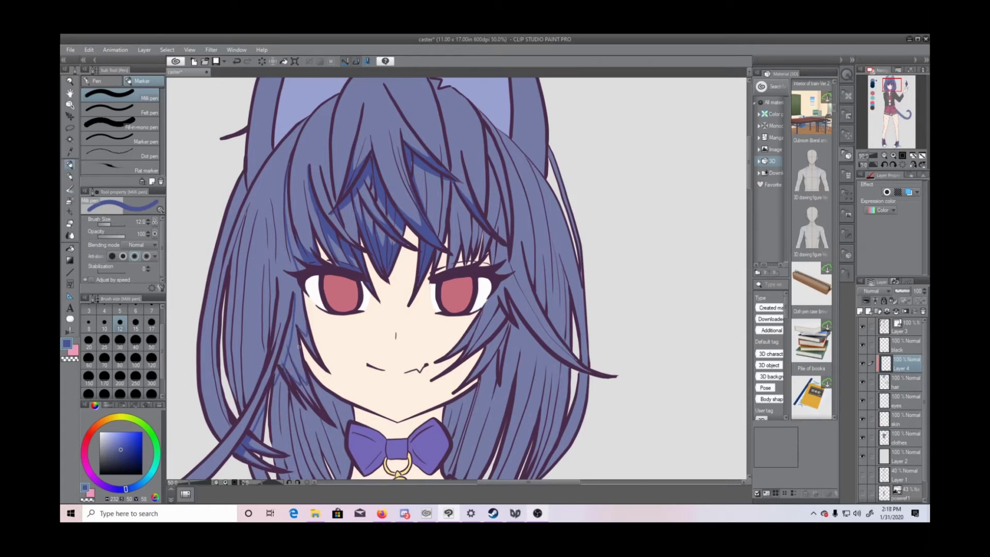
Step: Draw darker blue shadow strokes on the hair locks and long flyaway strand right of the face
{"action": "mouse_move", "coordinate": [482, 315]}
{"action": "left_mouse_down"}
{"action": "mouse_move", "coordinate": [477, 339]}
{"action": "mouse_move", "coordinate": [489, 337]}
{"action": "left_mouse_up"}
{"action": "left_click_drag", "start_coordinate": [486, 346], "coordinate": [481, 365]}
{"action": "left_click_drag", "start_coordinate": [509, 325], "coordinate": [500, 358]}
{"action": "mouse_move", "coordinate": [529, 311]}
{"action": "left_mouse_down"}
{"action": "mouse_move", "coordinate": [578, 360]}
{"action": "mouse_move", "coordinate": [554, 333]}
{"action": "mouse_move", "coordinate": [573, 357]}
{"action": "left_mouse_up"}
{"action": "left_click_drag", "start_coordinate": [560, 266], "coordinate": [565, 338]}
{"action": "left_click_drag", "start_coordinate": [564, 276], "coordinate": [569, 342]}
{"action": "left_click_drag", "start_coordinate": [498, 307], "coordinate": [524, 329]}
{"action": "left_click_drag", "start_coordinate": [521, 326], "coordinate": [566, 366]}
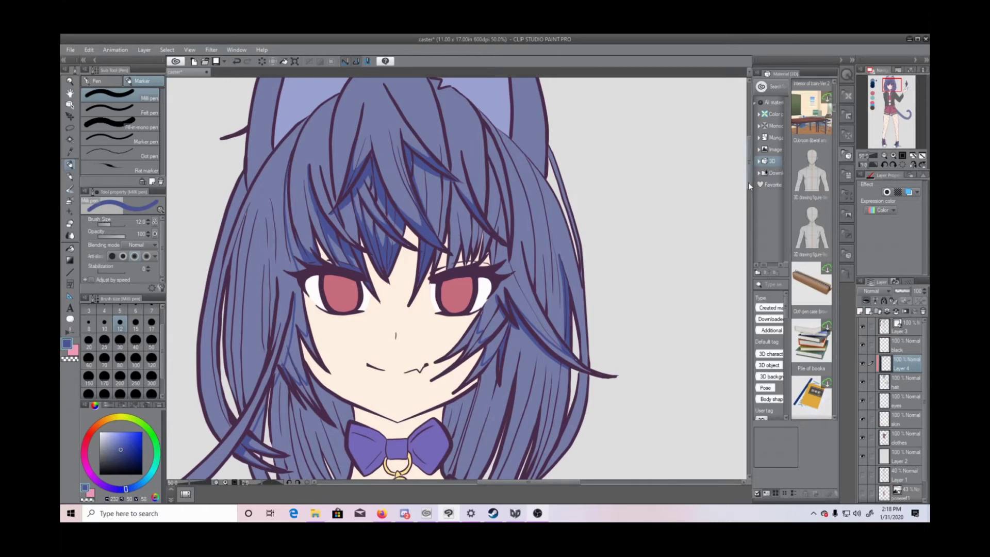
Step: Auto-select the outlined shadow areas in the locks on both sides of the face, fill them with darker blue and deselect
{"action": "scroll", "coordinate": [749, 183], "scroll_direction": "down", "scroll_amount": 3}
{"action": "key", "text": "w"}
{"action": "left_click", "coordinate": [259, 279]}
{"action": "left_click", "coordinate": [306, 255], "text": "shift"}
{"action": "left_click", "coordinate": [308, 203], "text": "shift"}
{"action": "left_click", "coordinate": [484, 226], "text": "shift"}
{"action": "left_click", "coordinate": [473, 200], "text": "shift"}
{"action": "left_click", "coordinate": [554, 210], "text": "shift"}
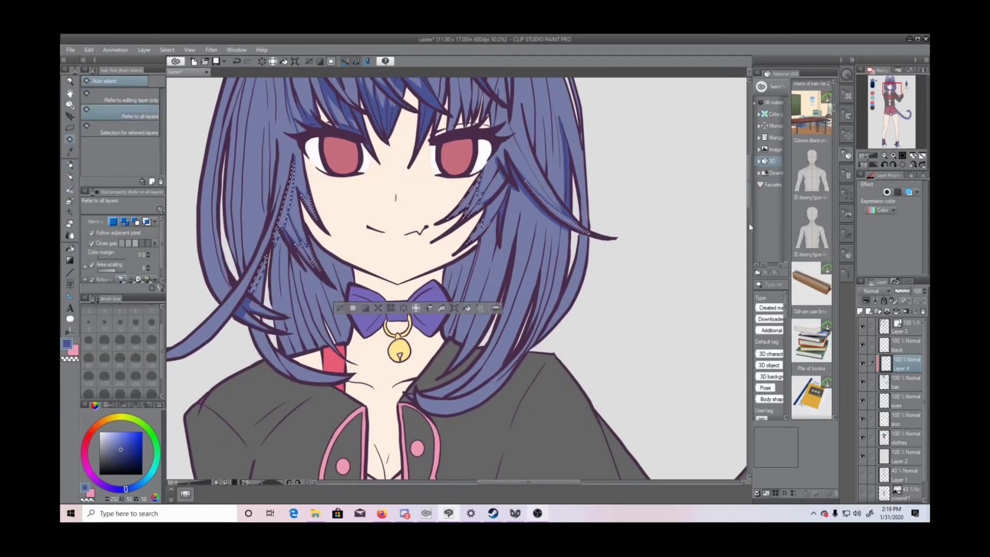
{"action": "scroll", "coordinate": [749, 223], "scroll_direction": "up", "scroll_amount": 2}
{"action": "key", "text": "ctrl+d"}
Step: Outline shadows in the fringe above the right eye, fill the auto-selected areas with darker blue and deselect
{"action": "key", "text": "p"}
{"action": "mouse_move", "coordinate": [456, 175]}
{"action": "left_mouse_down"}
{"action": "mouse_move", "coordinate": [451, 210]}
{"action": "mouse_move", "coordinate": [479, 189]}
{"action": "left_mouse_up"}
{"action": "left_click_drag", "start_coordinate": [480, 196], "coordinate": [490, 229]}
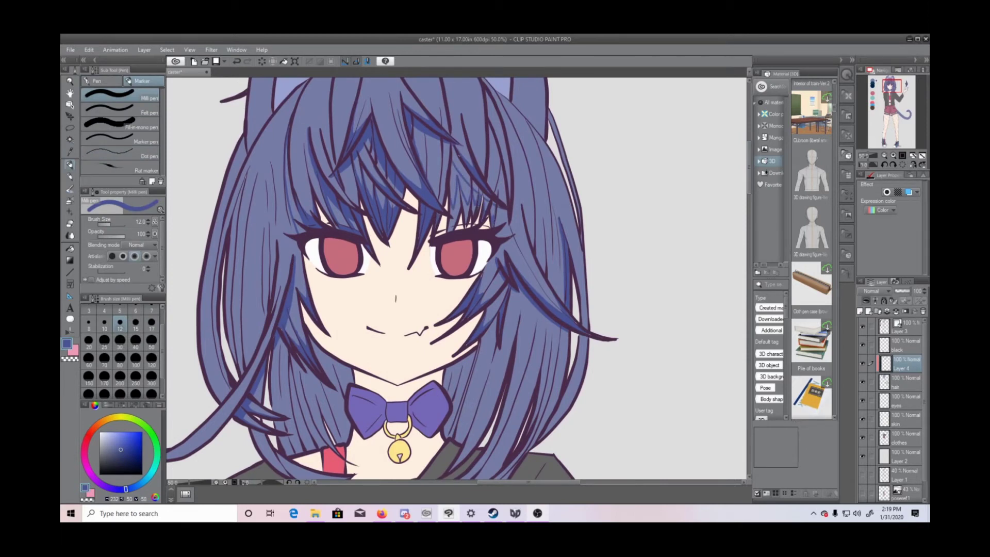
{"action": "key", "text": "w"}
{"action": "left_click", "coordinate": [460, 162]}
{"action": "left_click", "coordinate": [467, 175], "text": "shift"}
{"action": "left_click", "coordinate": [480, 193], "text": "shift"}
{"action": "left_click", "coordinate": [453, 209], "text": "shift"}
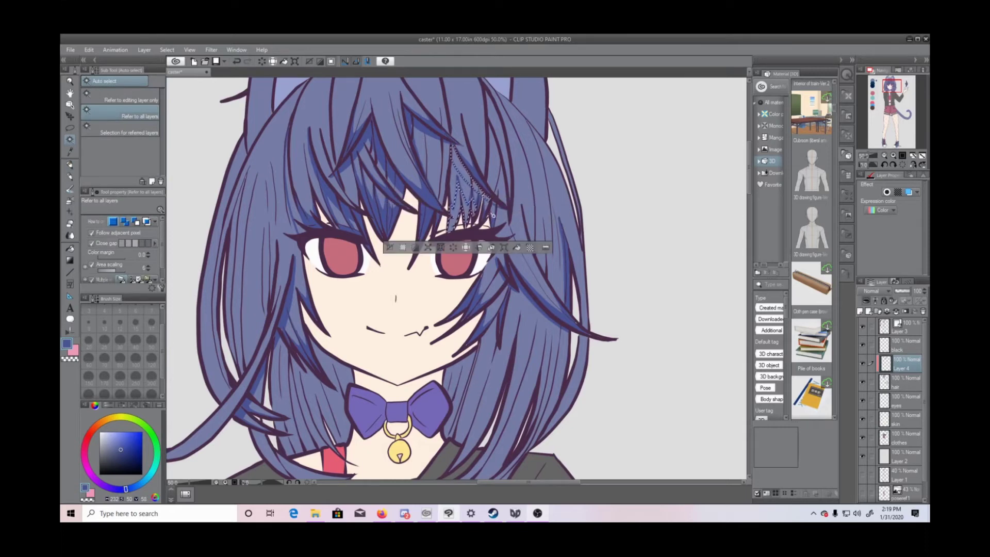
{"action": "key", "text": "ctrl+d"}
Step: Outline shadow shapes with darker blue pen strokes on the long hair below the face, to the right of the bow
{"action": "left_click_drag", "start_coordinate": [750, 182], "coordinate": [756, 183]}
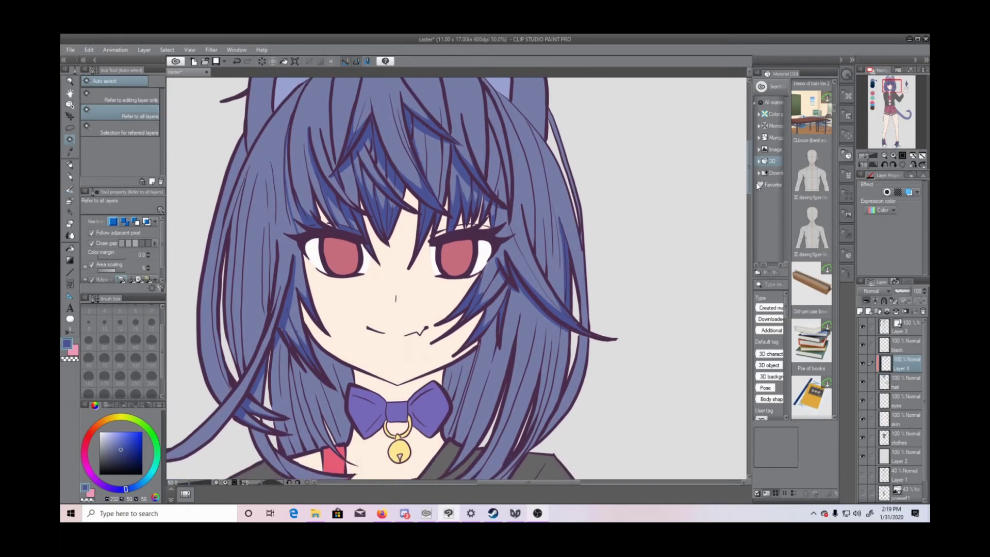
{"action": "scroll", "coordinate": [547, 309], "scroll_direction": "down", "scroll_amount": 3}
{"action": "key", "text": "p"}
{"action": "mouse_move", "coordinate": [546, 271]}
{"action": "left_mouse_down"}
{"action": "mouse_move", "coordinate": [513, 353]}
{"action": "mouse_move", "coordinate": [464, 416]}
{"action": "left_mouse_up"}
{"action": "left_click_drag", "start_coordinate": [483, 330], "coordinate": [488, 358]}
{"action": "mouse_move", "coordinate": [497, 283]}
{"action": "left_mouse_down"}
{"action": "mouse_move", "coordinate": [485, 324]}
{"action": "mouse_move", "coordinate": [457, 350]}
{"action": "left_mouse_up"}
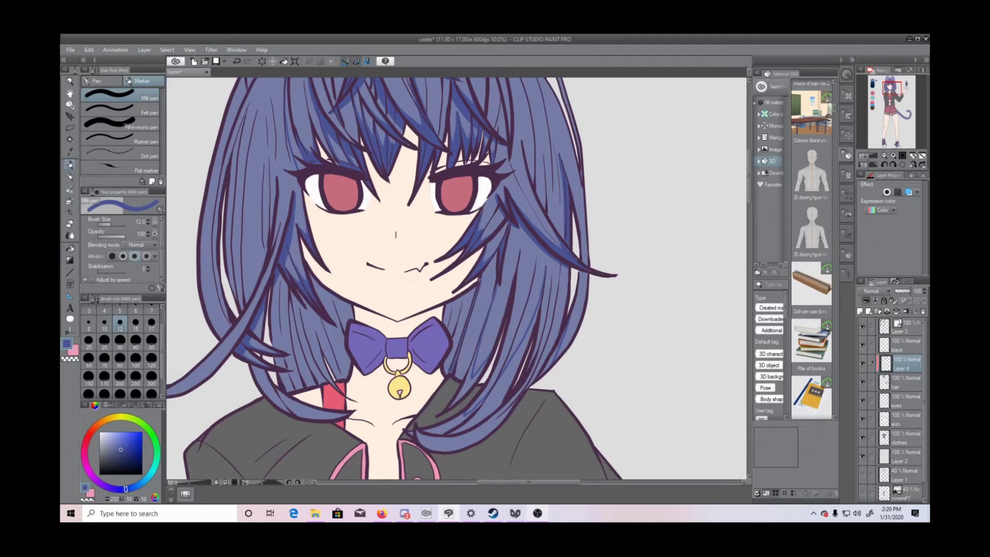
Step: Auto-select the outlined shadow areas in the lower hair on both sides of the bow, fill them with darker blue and deselect
{"action": "key", "text": "w"}
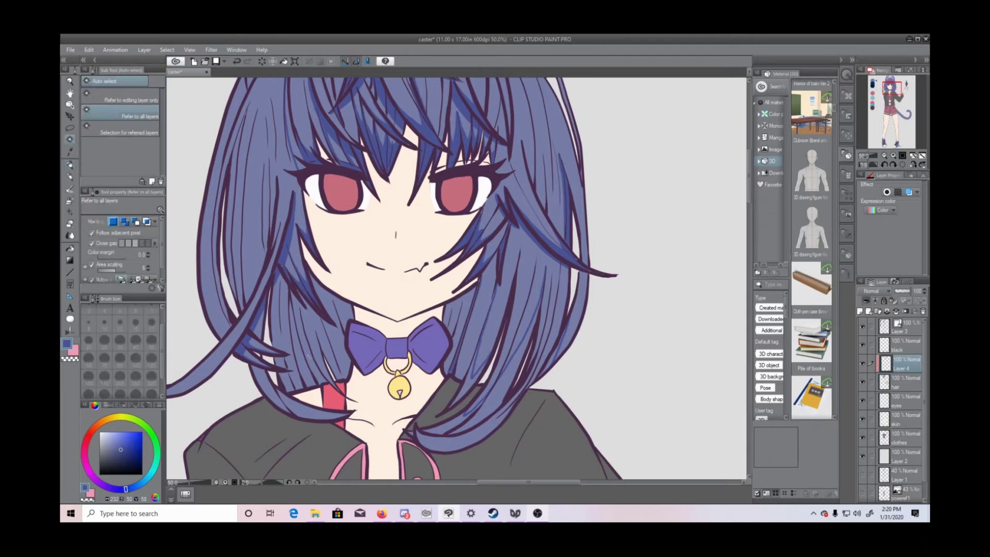
{"action": "left_click", "coordinate": [340, 337]}
{"action": "left_click", "coordinate": [340, 337], "text": "shift"}
{"action": "key", "text": "ctrl+d"}
{"action": "left_click", "coordinate": [302, 361]}
{"action": "left_click", "coordinate": [470, 379], "text": "shift"}
{"action": "left_click", "coordinate": [515, 374], "text": "shift"}
{"action": "left_click", "coordinate": [565, 342], "text": "shift"}
{"action": "key", "text": "alt+Delete"}
{"action": "key", "text": "ctrl+d"}
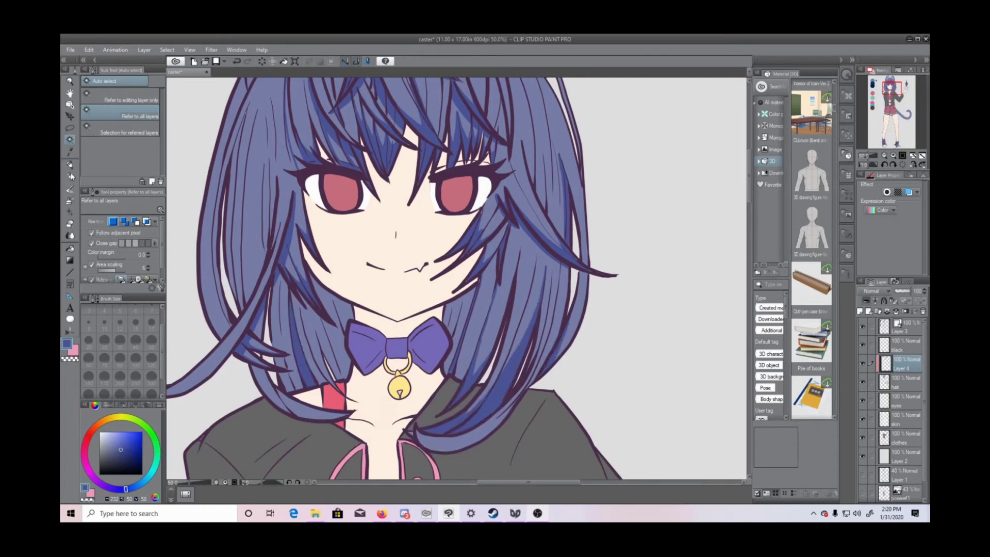
Step: Auto-select the inner hair sections bordering the neck on both sides, fill them with darker blue and deselect
{"action": "left_click", "coordinate": [70, 165]}
{"action": "left_click", "coordinate": [70, 139]}
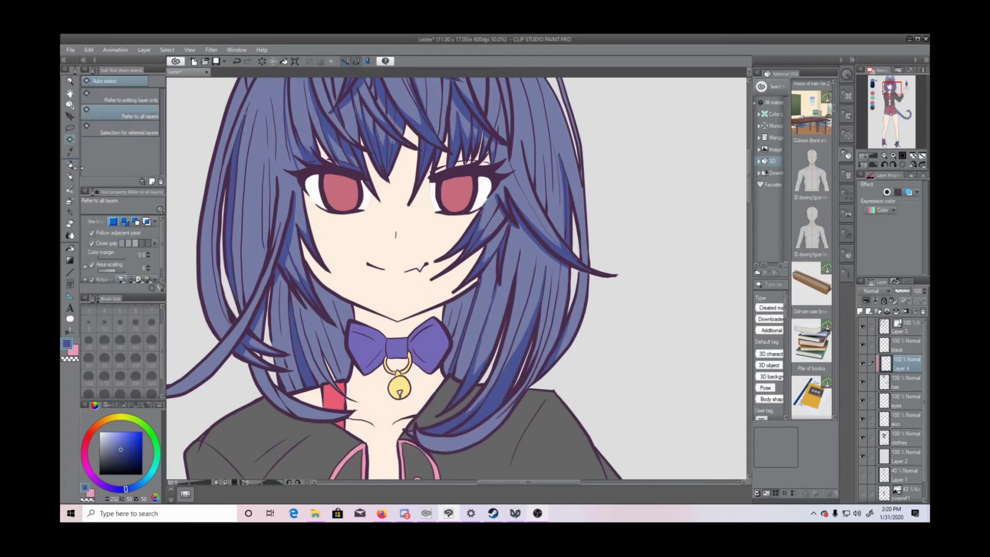
{"action": "key", "text": "p"}
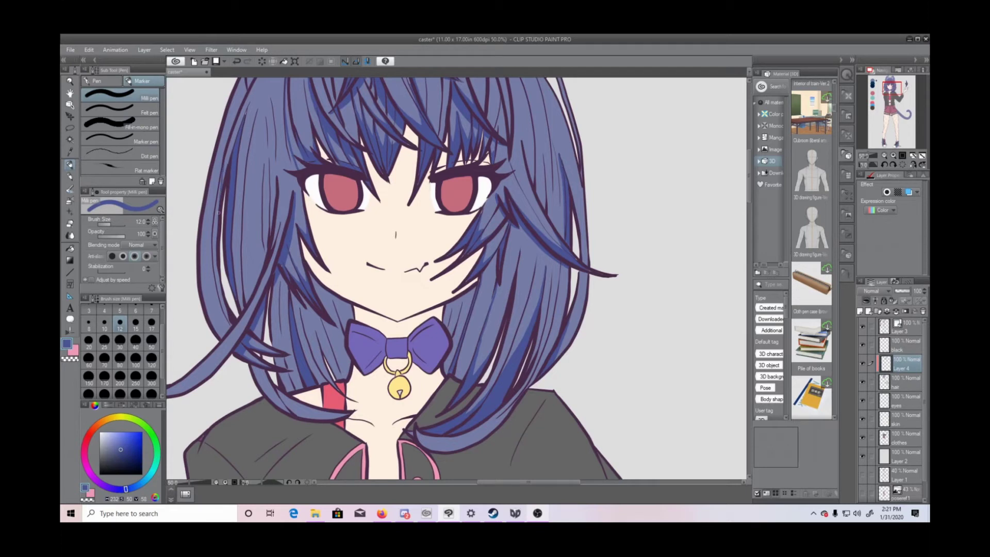
{"action": "key", "text": "w"}
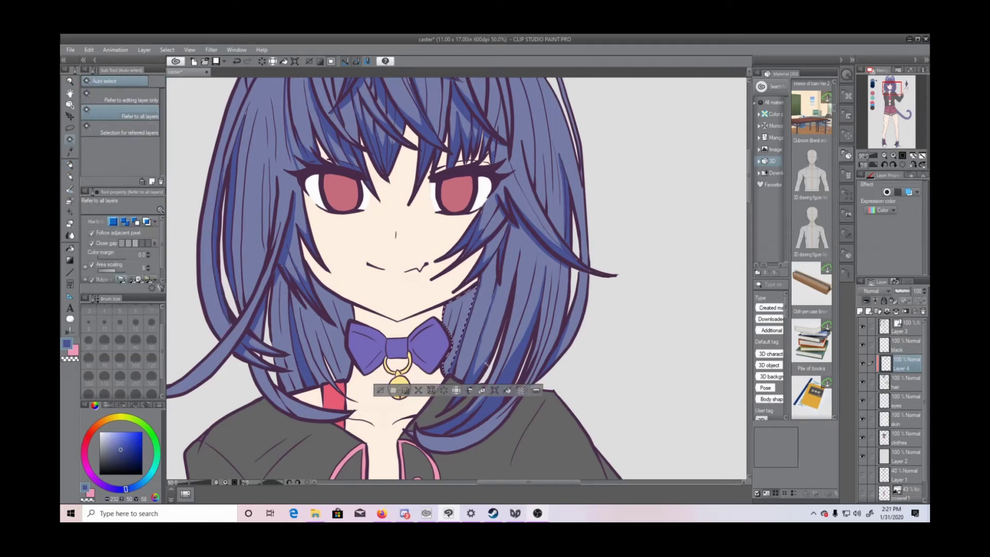
{"action": "key", "text": "p"}
{"action": "key", "text": "w"}
{"action": "left_click", "coordinate": [338, 337]}
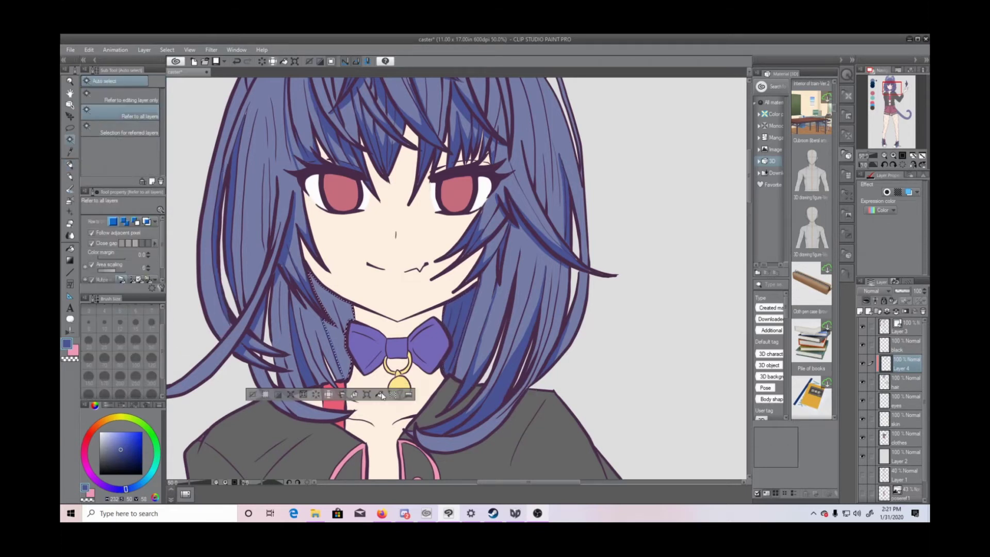
{"action": "key", "text": "alt+Delete"}
{"action": "key", "text": "ctrl+d"}
Step: Outline shadows in the hair left of the neck, fill the auto-selected areas with darker blue and deselect
{"action": "key", "text": "p"}
{"action": "left_click_drag", "start_coordinate": [318, 332], "coordinate": [328, 364]}
{"action": "left_click_drag", "start_coordinate": [282, 282], "coordinate": [297, 389]}
{"action": "left_click_drag", "start_coordinate": [283, 328], "coordinate": [298, 390]}
{"action": "left_click_drag", "start_coordinate": [292, 297], "coordinate": [319, 320]}
{"action": "key", "text": "w"}
{"action": "left_click", "coordinate": [284, 284]}
{"action": "left_click", "coordinate": [297, 300], "text": "shift"}
{"action": "left_click", "coordinate": [310, 307], "text": "shift"}
{"action": "key", "text": "alt+Delete"}
{"action": "key", "text": "ctrl+d"}
Step: Outline a small shadow in the hair beside the right cheek, fill the auto-selected area with darker blue and deselect
{"action": "key", "text": "p"}
{"action": "left_click_drag", "start_coordinate": [491, 266], "coordinate": [495, 281]}
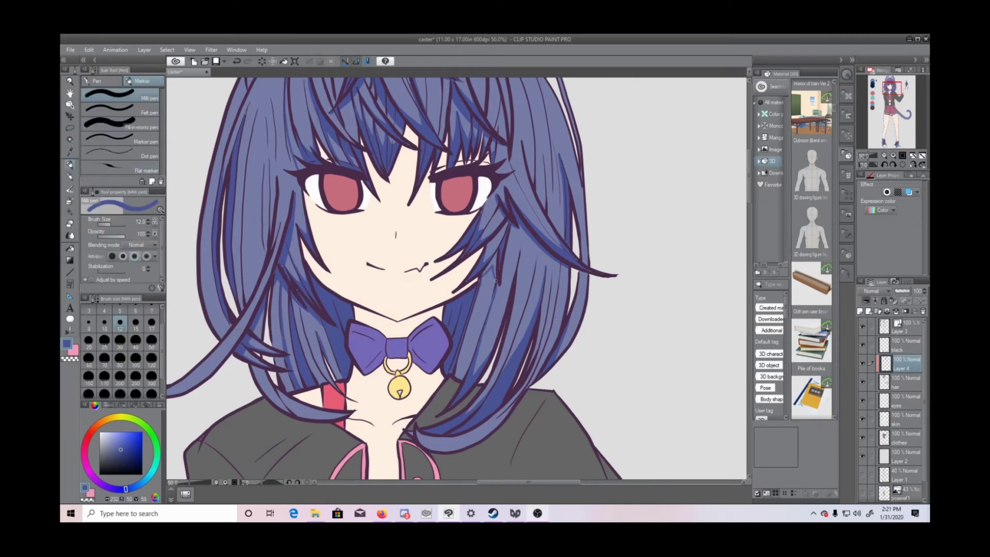
{"action": "key", "text": "w"}
{"action": "left_click", "coordinate": [493, 263]}
{"action": "key", "text": "Delete"}
{"action": "key", "text": "ctrl+d"}
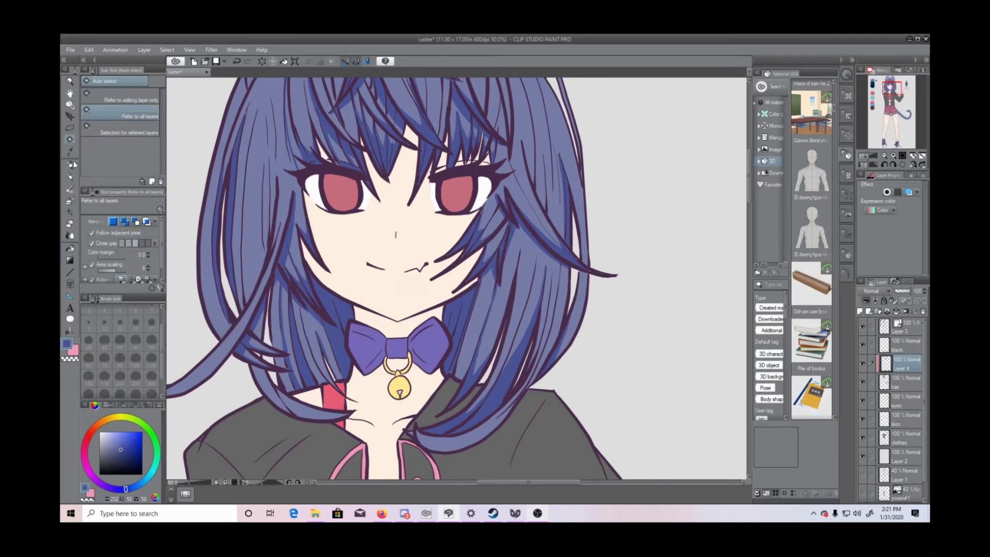
Step: Outline a long shadow down the middle of the right side hair, fill the auto-selected area with darker blue and deselect
{"action": "key", "text": "p"}
{"action": "left_click_drag", "start_coordinate": [535, 257], "coordinate": [507, 338]}
{"action": "key", "text": "w"}
{"action": "left_click", "coordinate": [512, 324]}
{"action": "key", "text": "alt+Delete"}
{"action": "key", "text": "ctrl+d"}
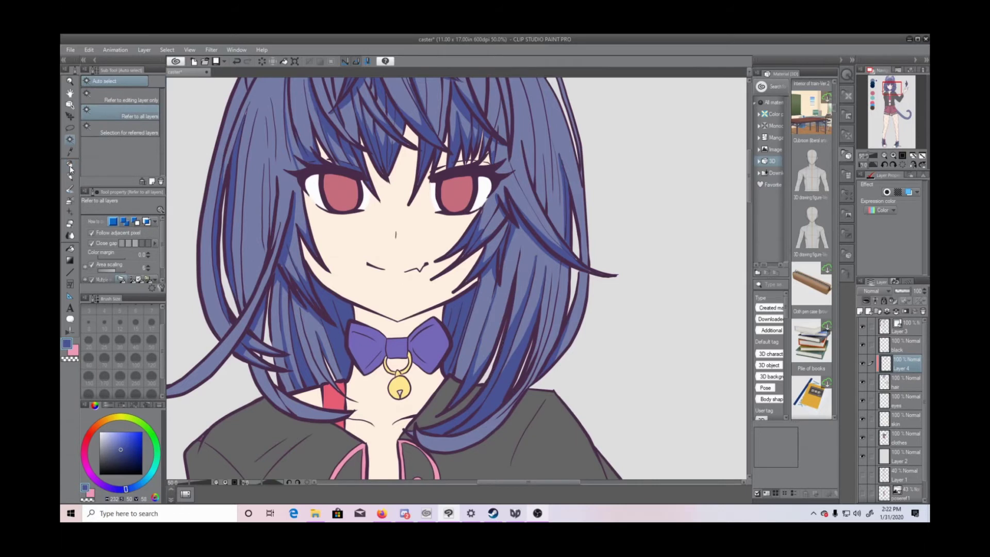
Step: Draw darker blue shadow strokes on the outer part of the right side hair, below the long flyaway strand
{"action": "key", "text": "p"}
{"action": "left_click_drag", "start_coordinate": [553, 271], "coordinate": [556, 294]}
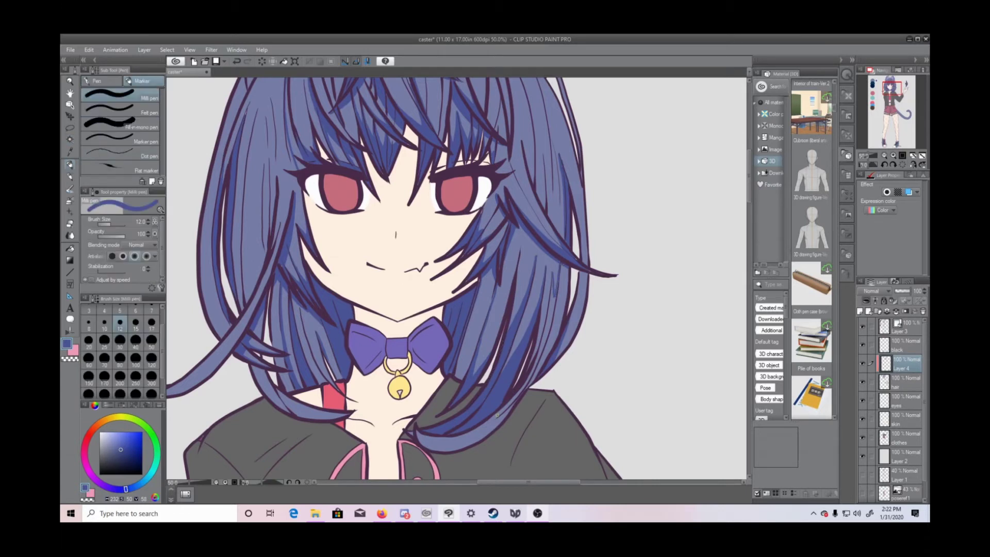
Step: Fill three enclosed hair sections beside the face and neck with the darker blue shading colour on Layer 4
{"action": "left_click", "coordinate": [70, 139]}
{"action": "left_click", "coordinate": [548, 333]}
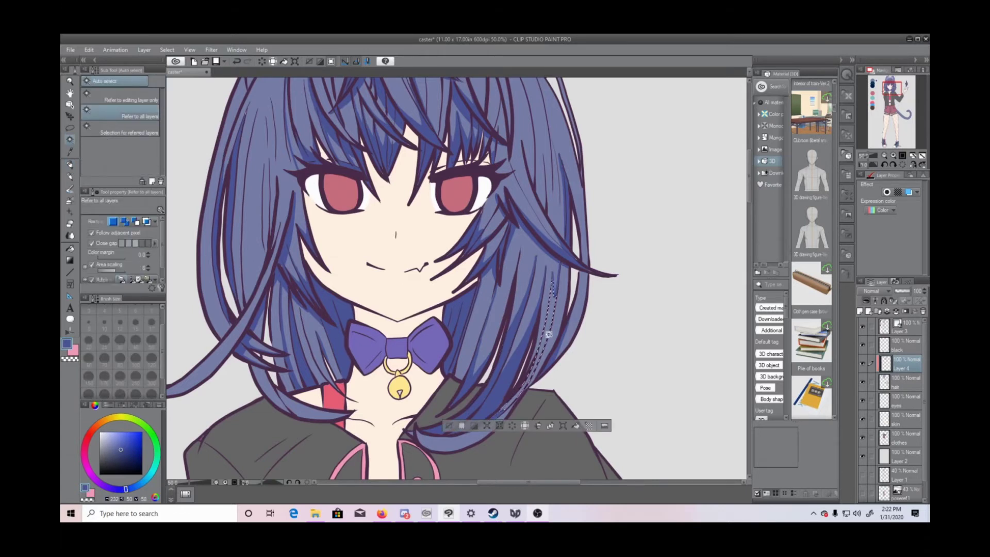
{"action": "key", "text": "alt+Delete"}
{"action": "key", "text": "ctrl+d"}
{"action": "left_click", "coordinate": [305, 405]}
{"action": "key", "text": "alt+Delete"}
{"action": "key", "text": "ctrl+d"}
{"action": "left_click_drag", "start_coordinate": [521, 484], "coordinate": [500, 484]}
{"action": "left_click", "coordinate": [390, 387]}
{"action": "key", "text": "alt+Delete"}
{"action": "key", "text": "ctrl+d"}
Step: Draw darker blue shading strokes through the hair to the left of the face with the Milli pen
{"action": "left_click", "coordinate": [71, 164]}
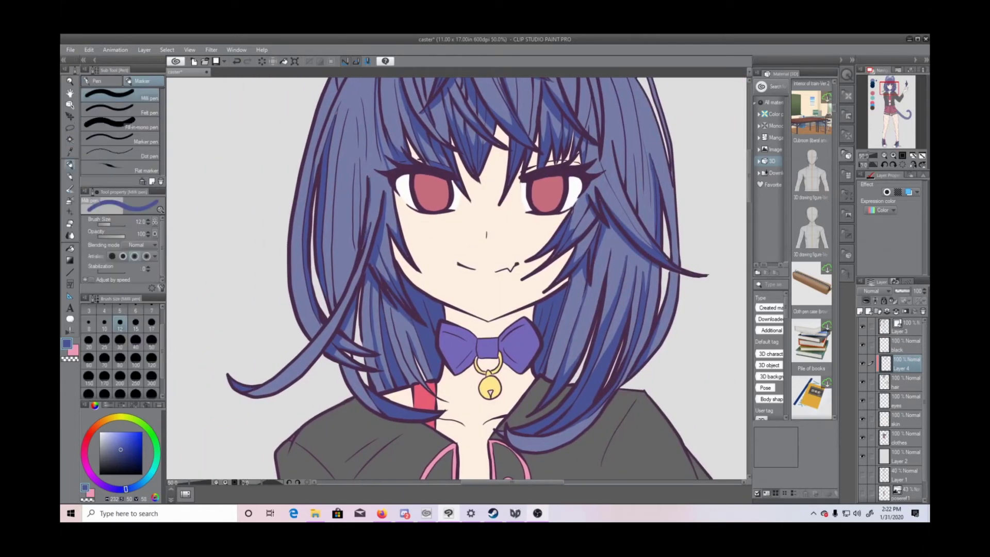
{"action": "left_click_drag", "start_coordinate": [371, 199], "coordinate": [364, 237]}
{"action": "left_click_drag", "start_coordinate": [749, 176], "coordinate": [749, 158]}
{"action": "left_click_drag", "start_coordinate": [382, 167], "coordinate": [387, 308]}
{"action": "left_click", "coordinate": [70, 140]}
{"action": "key", "text": "p"}
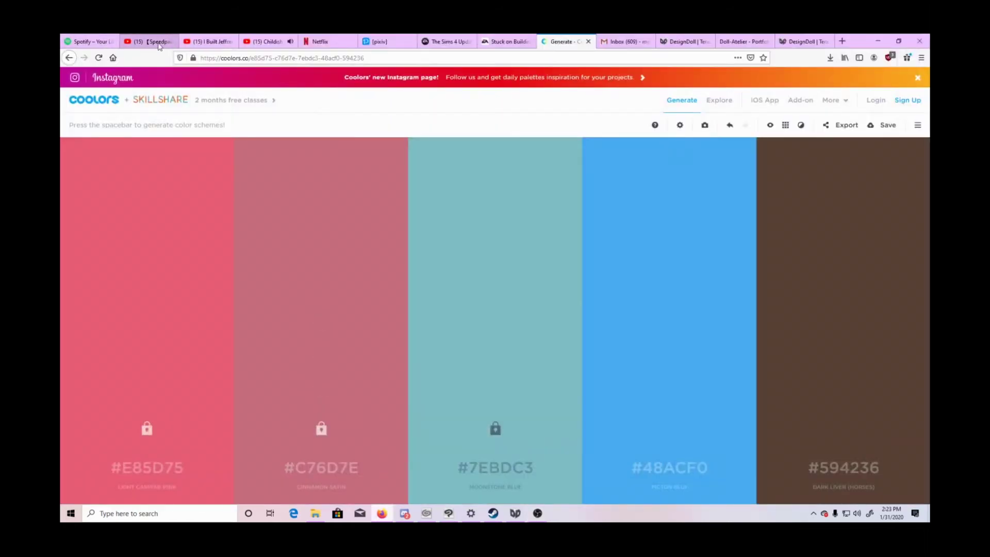
{"action": "left_click", "coordinate": [159, 44]}
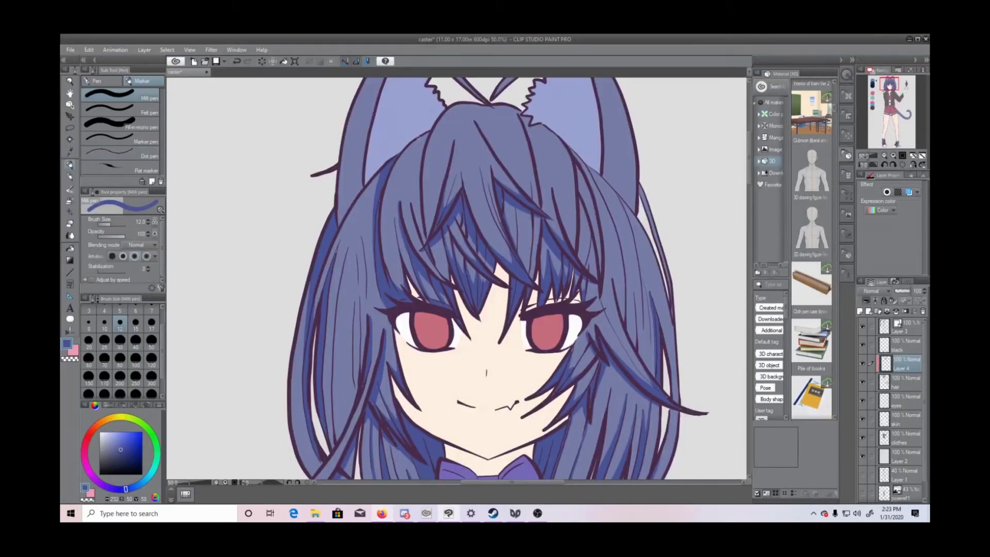
Step: Outline long shadow strips in the hair on the crown, just below the ears, and fill them with the darker blue
{"action": "left_click_drag", "start_coordinate": [418, 138], "coordinate": [408, 213]}
{"action": "left_click_drag", "start_coordinate": [482, 129], "coordinate": [540, 207]}
{"action": "mouse_move", "coordinate": [531, 127]}
{"action": "left_mouse_down"}
{"action": "mouse_move", "coordinate": [548, 209]}
{"action": "mouse_move", "coordinate": [540, 266]}
{"action": "left_mouse_up"}
{"action": "left_click", "coordinate": [70, 139]}
{"action": "left_click", "coordinate": [415, 181]}
{"action": "left_click", "coordinate": [538, 165], "text": "shift"}
{"action": "left_click", "coordinate": [542, 235], "text": "shift"}
{"action": "key", "text": "alt+Delete"}
{"action": "key", "text": "ctrl+d"}
Step: Outline thin shadow strands in the long hair left of the face and fill the enclosed area with darker blue
{"action": "left_click", "coordinate": [70, 164]}
{"action": "left_click_drag", "start_coordinate": [361, 237], "coordinate": [366, 297]}
{"action": "mouse_move", "coordinate": [349, 246]}
{"action": "left_mouse_down"}
{"action": "mouse_move", "coordinate": [335, 291]}
{"action": "mouse_move", "coordinate": [326, 438]}
{"action": "left_mouse_up"}
{"action": "left_click_drag", "start_coordinate": [349, 302], "coordinate": [355, 396]}
{"action": "left_click_drag", "start_coordinate": [357, 296], "coordinate": [357, 342]}
{"action": "left_click", "coordinate": [71, 139]}
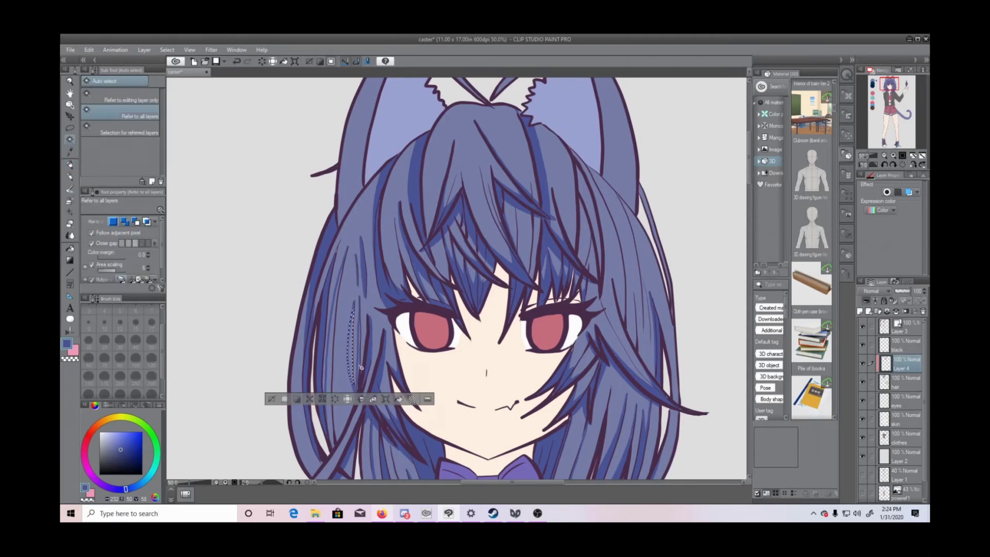
Step: Outline a long shadow down the hair from below the right ear and fill it with the darker blue
{"action": "left_click", "coordinate": [70, 164]}
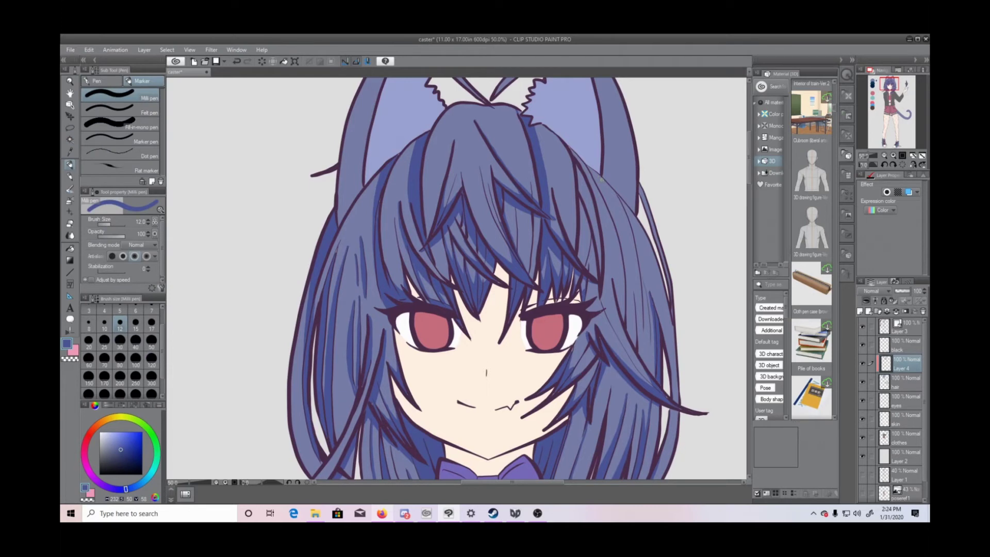
{"action": "mouse_move", "coordinate": [598, 176]}
{"action": "left_mouse_down"}
{"action": "mouse_move", "coordinate": [634, 277]}
{"action": "mouse_move", "coordinate": [637, 342]}
{"action": "left_mouse_up"}
{"action": "left_click_drag", "start_coordinate": [630, 209], "coordinate": [645, 333]}
{"action": "left_click_drag", "start_coordinate": [645, 291], "coordinate": [651, 347]}
{"action": "left_click", "coordinate": [70, 139]}
{"action": "left_click", "coordinate": [630, 319]}
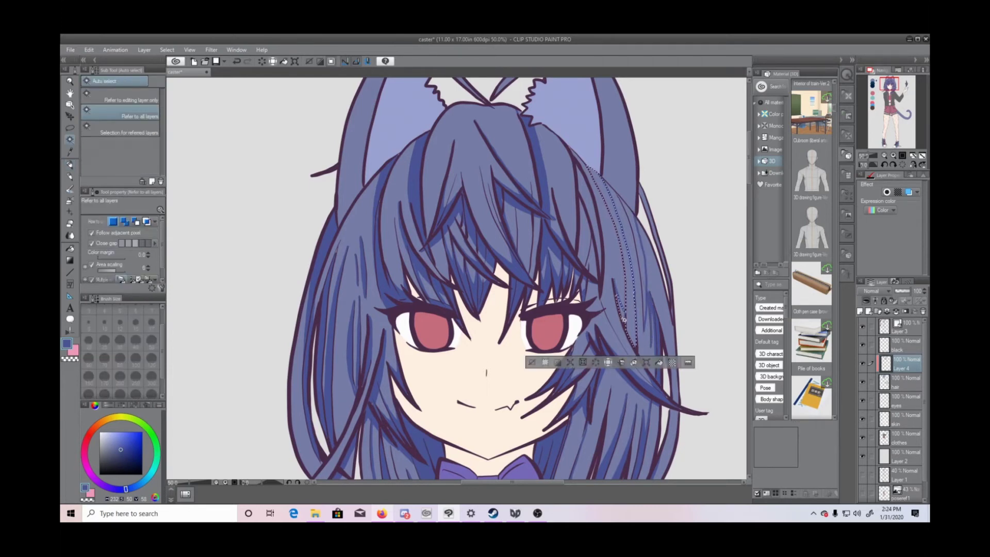
{"action": "left_click", "coordinate": [664, 362]}
{"action": "left_click", "coordinate": [549, 363]}
Step: Outline small shadows in the strands at the right end of the bangs and fill them with darker blue
{"action": "left_click", "coordinate": [71, 164]}
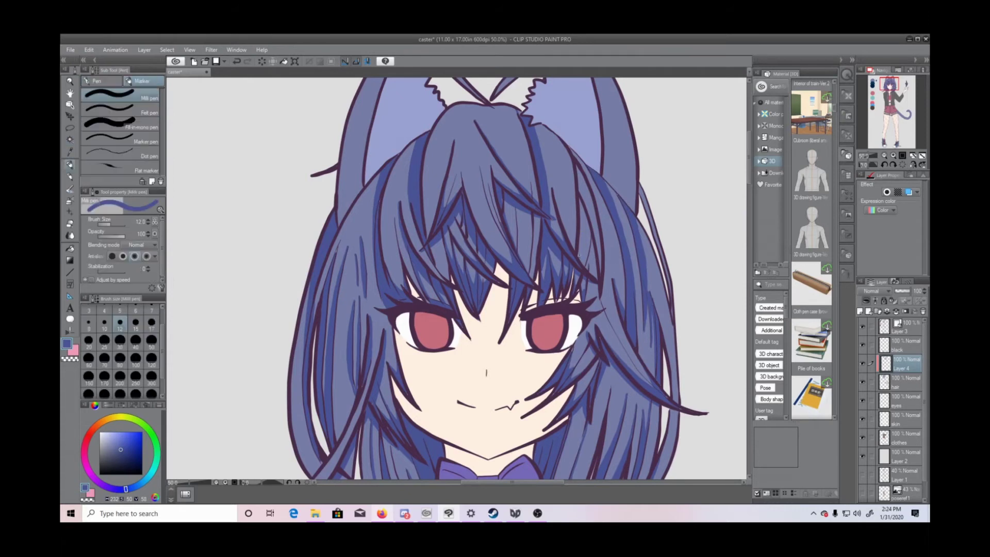
{"action": "left_click_drag", "start_coordinate": [578, 233], "coordinate": [595, 274]}
{"action": "left_click_drag", "start_coordinate": [597, 189], "coordinate": [605, 270]}
{"action": "left_click", "coordinate": [70, 139]}
{"action": "left_click", "coordinate": [573, 239]}
{"action": "left_click", "coordinate": [581, 225], "text": "shift"}
{"action": "left_click", "coordinate": [597, 246], "text": "shift"}
{"action": "left_click", "coordinate": [605, 227], "text": "shift"}
{"action": "key", "text": "alt+Delete"}
{"action": "key", "text": "ctrl+d"}
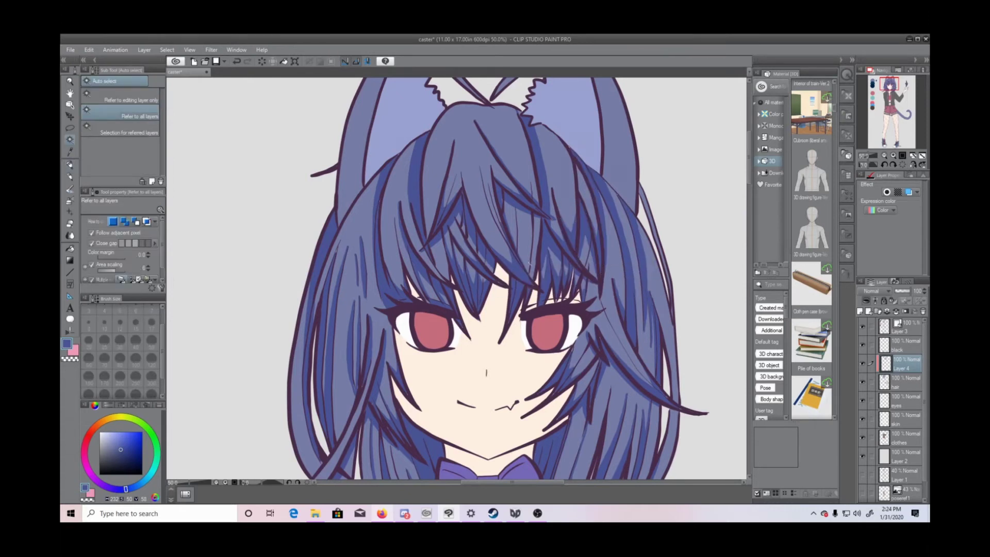
Step: Outline a shadow in the side lock beside the right eye and fill it with the darker blue
{"action": "left_click", "coordinate": [70, 164]}
{"action": "left_click_drag", "start_coordinate": [602, 300], "coordinate": [649, 379]}
{"action": "left_click", "coordinate": [70, 139]}
{"action": "left_click", "coordinate": [640, 372]}
{"action": "key", "text": "alt+Delete"}
{"action": "key", "text": "ctrl+d"}
Step: Select the outer areas of both cat ears and shade their lower parts with the Soft airbrush in darker blue
{"action": "scroll", "coordinate": [717, 171], "scroll_direction": "down", "scroll_amount": 3}
{"action": "scroll", "coordinate": [718, 171], "scroll_direction": "up", "scroll_amount": 6}
{"action": "left_click", "coordinate": [359, 220]}
{"action": "left_click", "coordinate": [619, 206]}
{"action": "left_click", "coordinate": [356, 227], "text": "shift"}
{"action": "left_click", "coordinate": [70, 200]}
{"action": "left_click_drag", "start_coordinate": [355, 232], "coordinate": [367, 315]}
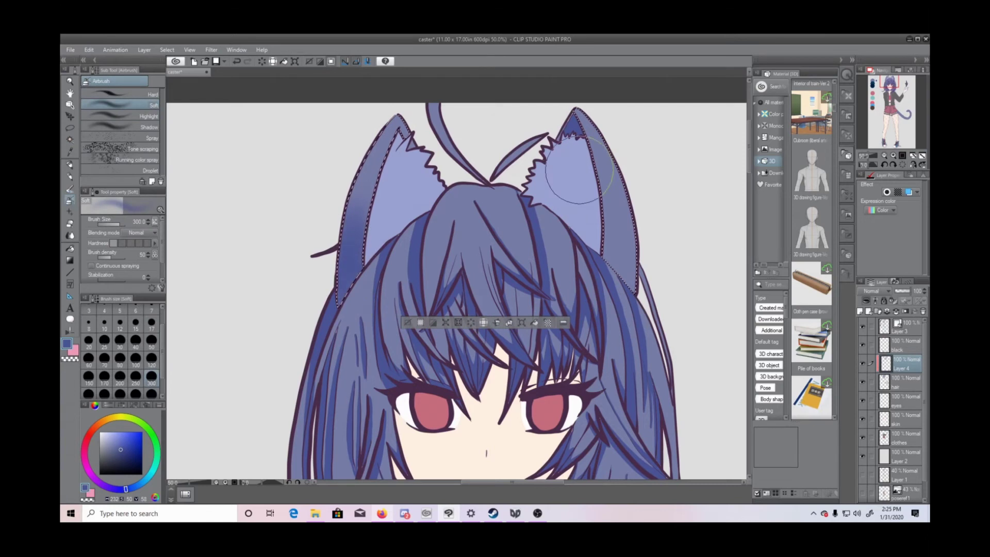
{"action": "left_click_drag", "start_coordinate": [616, 175], "coordinate": [626, 289]}
{"action": "key", "text": "ctrl+d"}
Step: Examine the hair and ear shading at different zoom levels
{"action": "key", "text": "p"}
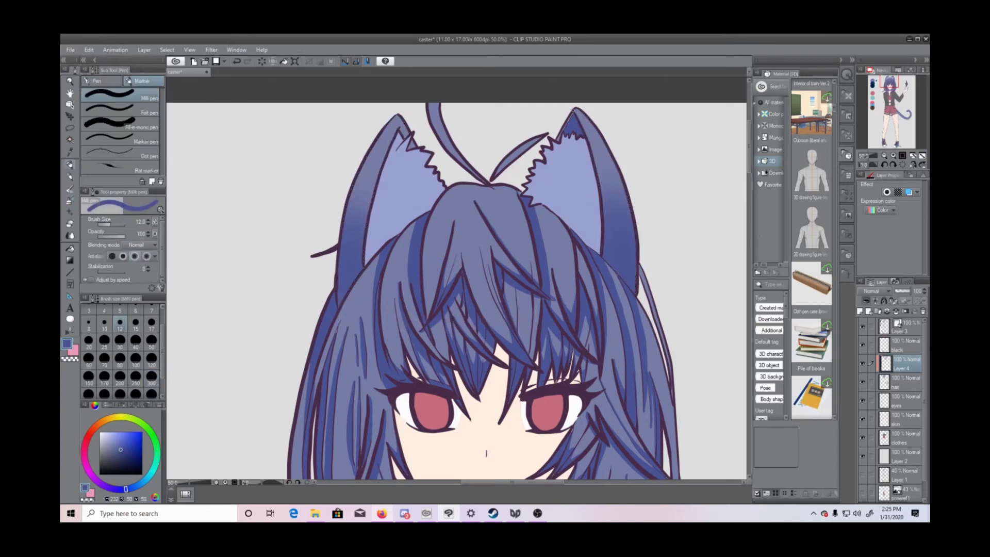
{"action": "left_click", "coordinate": [903, 383]}
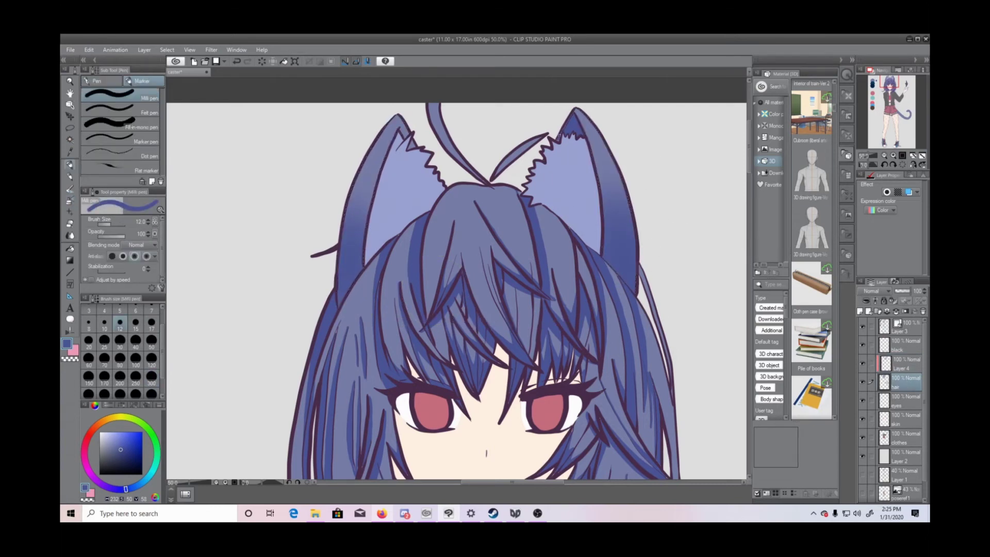
{"action": "left_click", "coordinate": [900, 367]}
{"action": "left_click", "coordinate": [884, 155]}
{"action": "left_click", "coordinate": [883, 156]}
{"action": "left_click_drag", "start_coordinate": [750, 208], "coordinate": [750, 234]}
{"action": "left_click", "coordinate": [883, 155]}
{"action": "left_click", "coordinate": [884, 156]}
{"action": "left_click", "coordinate": [873, 156]}
{"action": "left_click", "coordinate": [883, 156]}
{"action": "left_click_drag", "start_coordinate": [750, 178], "coordinate": [750, 163]}
Step: Choose a darker navy blue and draw fine shadow strokes along the hair strands left of the face
{"action": "left_click", "coordinate": [122, 456]}
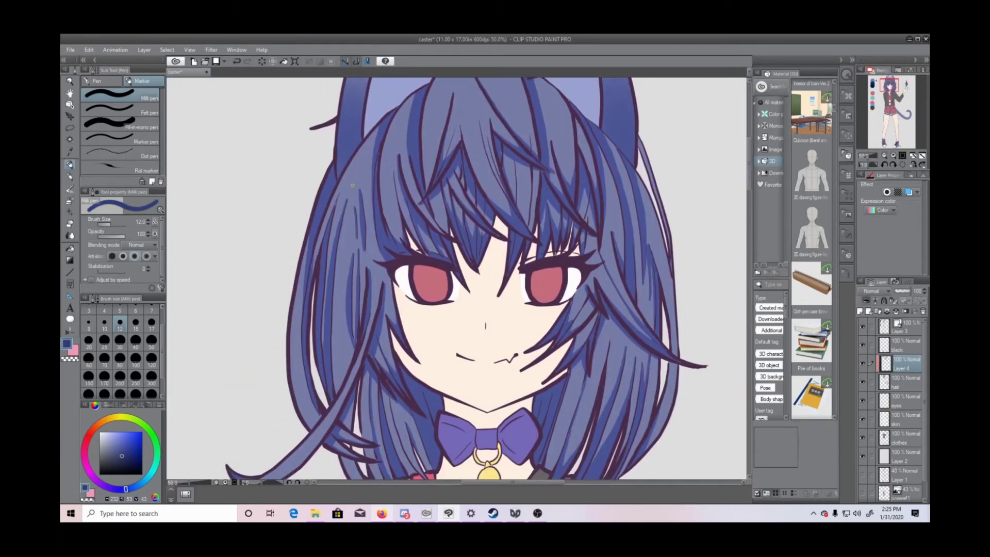
{"action": "left_click_drag", "start_coordinate": [359, 189], "coordinate": [363, 251]}
{"action": "left_click_drag", "start_coordinate": [357, 206], "coordinate": [347, 351]}
{"action": "left_click_drag", "start_coordinate": [357, 283], "coordinate": [353, 340]}
{"action": "left_click_drag", "start_coordinate": [360, 250], "coordinate": [355, 283]}
{"action": "left_click_drag", "start_coordinate": [344, 207], "coordinate": [323, 356]}
{"action": "left_click_drag", "start_coordinate": [308, 236], "coordinate": [302, 319]}
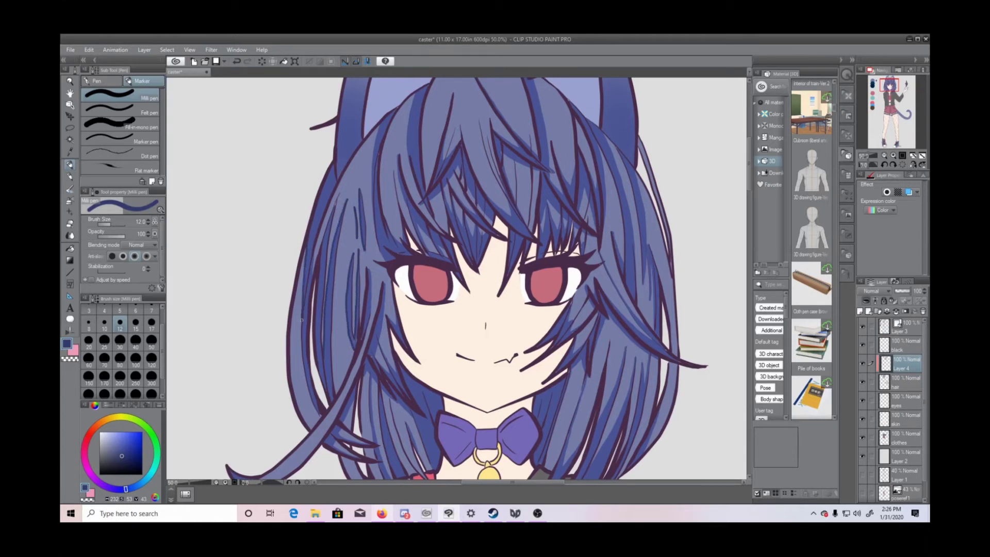
{"action": "left_click_drag", "start_coordinate": [340, 427], "coordinate": [354, 443]}
{"action": "mouse_move", "coordinate": [384, 284]}
{"action": "left_mouse_down"}
{"action": "mouse_move", "coordinate": [379, 343]}
{"action": "mouse_move", "coordinate": [389, 373]}
{"action": "left_mouse_up"}
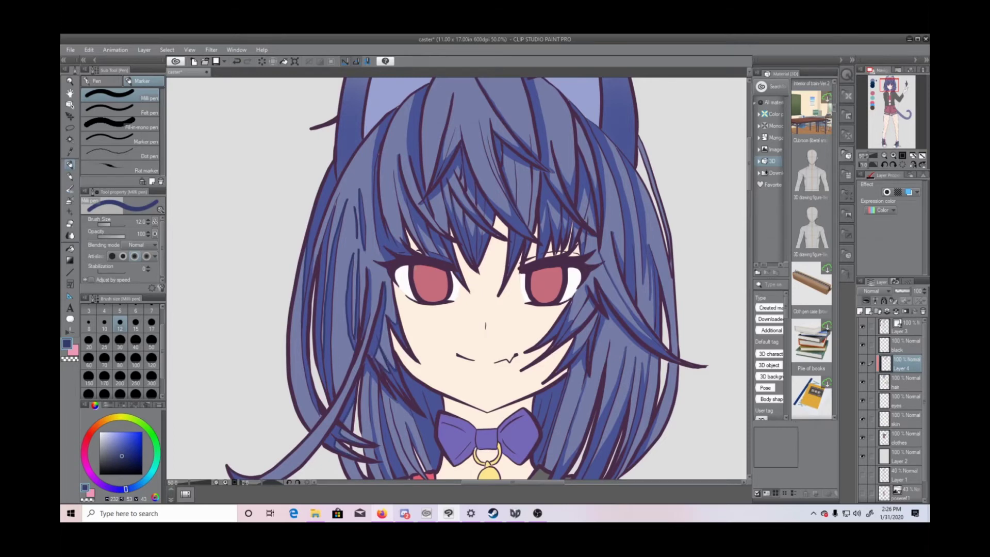
{"action": "scroll", "coordinate": [464, 278], "scroll_direction": "down", "scroll_amount": 4}
{"action": "left_click_drag", "start_coordinate": [373, 255], "coordinate": [380, 337]}
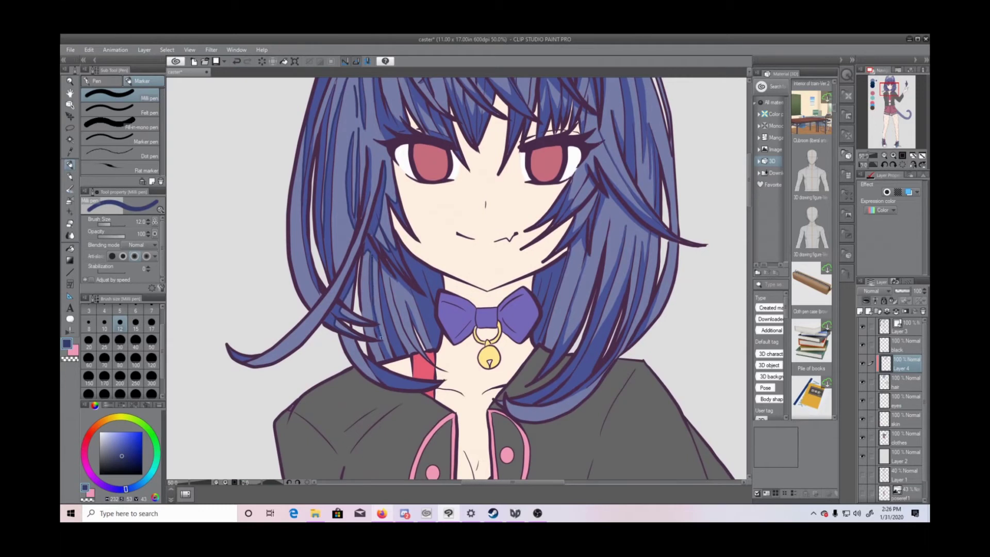
Step: Refine the strands left of the neck with a sampled hair blue and the navy, and save the drawing
{"action": "left_click_drag", "start_coordinate": [380, 267], "coordinate": [396, 281]}
{"action": "key", "text": "x"}
{"action": "left_click", "coordinate": [384, 284], "text": "alt"}
{"action": "left_click_drag", "start_coordinate": [388, 278], "coordinate": [419, 353]}
{"action": "left_click", "coordinate": [71, 343]}
{"action": "left_click_drag", "start_coordinate": [388, 276], "coordinate": [411, 355]}
{"action": "left_click_drag", "start_coordinate": [414, 301], "coordinate": [432, 347]}
{"action": "mouse_move", "coordinate": [424, 272]}
{"action": "left_mouse_down"}
{"action": "mouse_move", "coordinate": [433, 300]}
{"action": "mouse_move", "coordinate": [404, 254]}
{"action": "left_mouse_up"}
{"action": "key", "text": "ctrl+minus"}
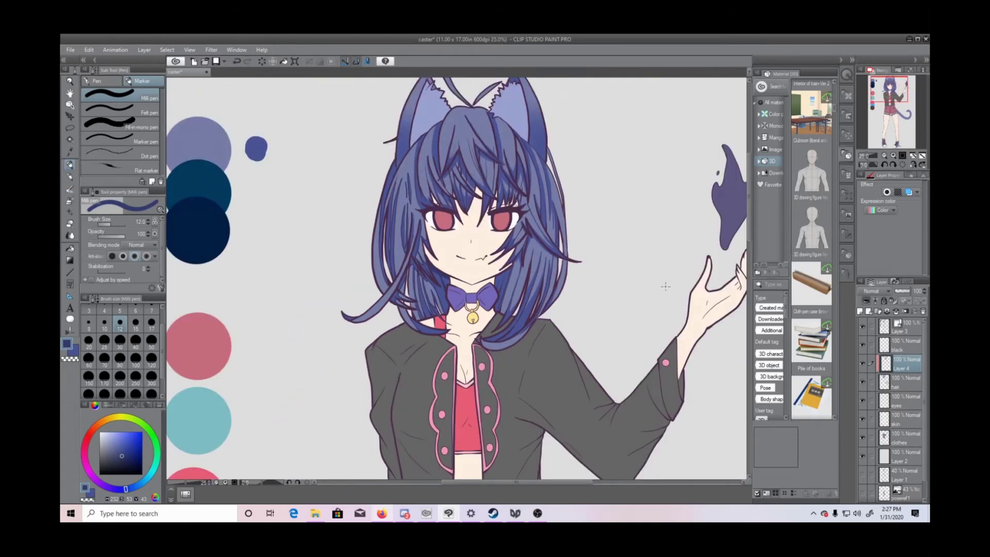
{"action": "key", "text": "ctrl+s"}
Step: Draw navy shadow strokes along the lower hair strands to the right of the face and neck
{"action": "key", "text": "ctrl+plus"}
{"action": "key", "text": "ctrl+plus"}
{"action": "key", "text": "ctrl+plus"}
{"action": "key", "text": "x"}
{"action": "key", "text": "x"}
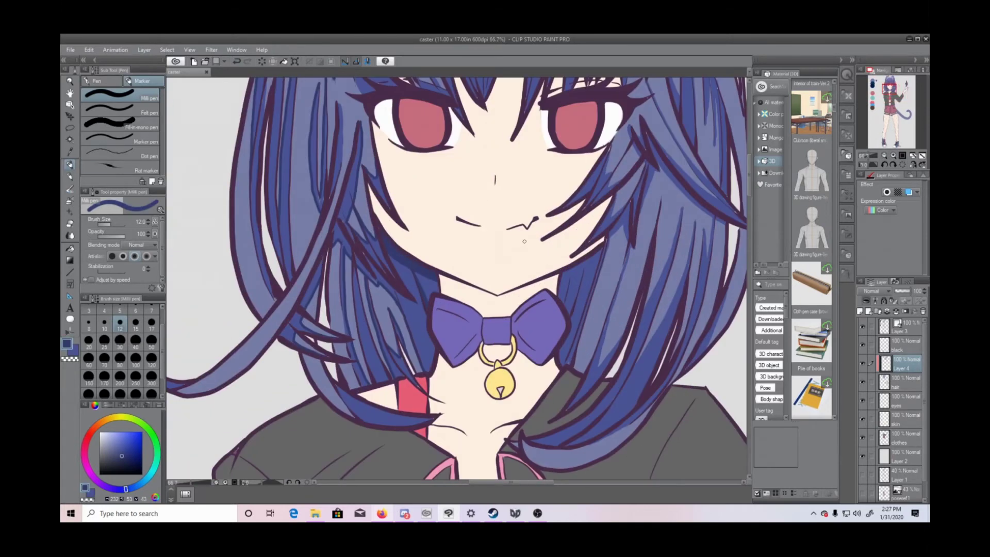
{"action": "left_click_drag", "start_coordinate": [531, 483], "coordinate": [562, 484]}
{"action": "mouse_move", "coordinate": [401, 238]}
{"action": "left_mouse_down"}
{"action": "mouse_move", "coordinate": [407, 230]}
{"action": "mouse_move", "coordinate": [419, 244]}
{"action": "mouse_move", "coordinate": [391, 366]}
{"action": "mouse_move", "coordinate": [416, 331]}
{"action": "left_mouse_up"}
{"action": "left_click_drag", "start_coordinate": [474, 206], "coordinate": [427, 365]}
{"action": "mouse_move", "coordinate": [427, 365]}
{"action": "left_mouse_down"}
{"action": "mouse_move", "coordinate": [496, 234]}
{"action": "mouse_move", "coordinate": [498, 254]}
{"action": "mouse_move", "coordinate": [505, 215]}
{"action": "left_mouse_up"}
{"action": "mouse_move", "coordinate": [450, 164]}
{"action": "left_mouse_down"}
{"action": "mouse_move", "coordinate": [504, 216]}
{"action": "mouse_move", "coordinate": [436, 197]}
{"action": "mouse_move", "coordinate": [430, 226]}
{"action": "left_mouse_up"}
{"action": "left_click_drag", "start_coordinate": [520, 290], "coordinate": [498, 347]}
{"action": "left_click_drag", "start_coordinate": [372, 447], "coordinate": [424, 420]}
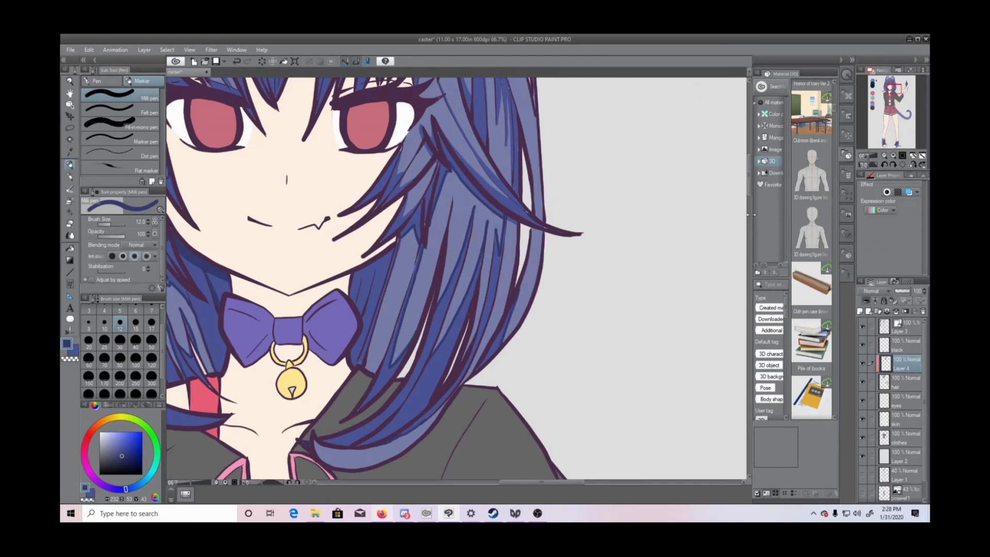
Step: Add navy shadow strokes to the side locks beside and above the right eye
{"action": "scroll", "coordinate": [406, 285], "scroll_direction": "up", "scroll_amount": 3}
{"action": "left_click_drag", "start_coordinate": [418, 243], "coordinate": [432, 277]}
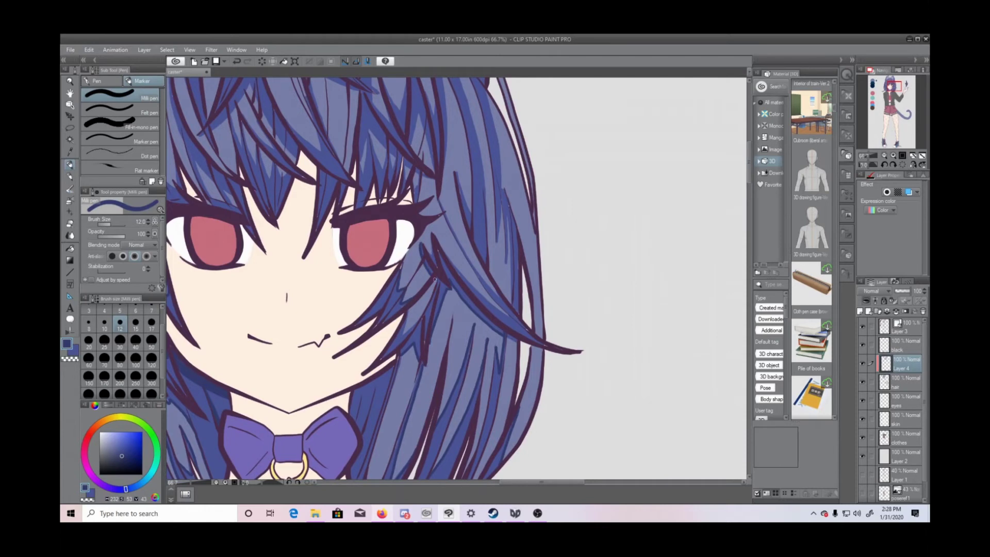
{"action": "mouse_move", "coordinate": [455, 173]}
{"action": "left_mouse_down"}
{"action": "mouse_move", "coordinate": [485, 280]}
{"action": "mouse_move", "coordinate": [501, 299]}
{"action": "left_mouse_up"}
{"action": "left_click_drag", "start_coordinate": [453, 266], "coordinate": [509, 314]}
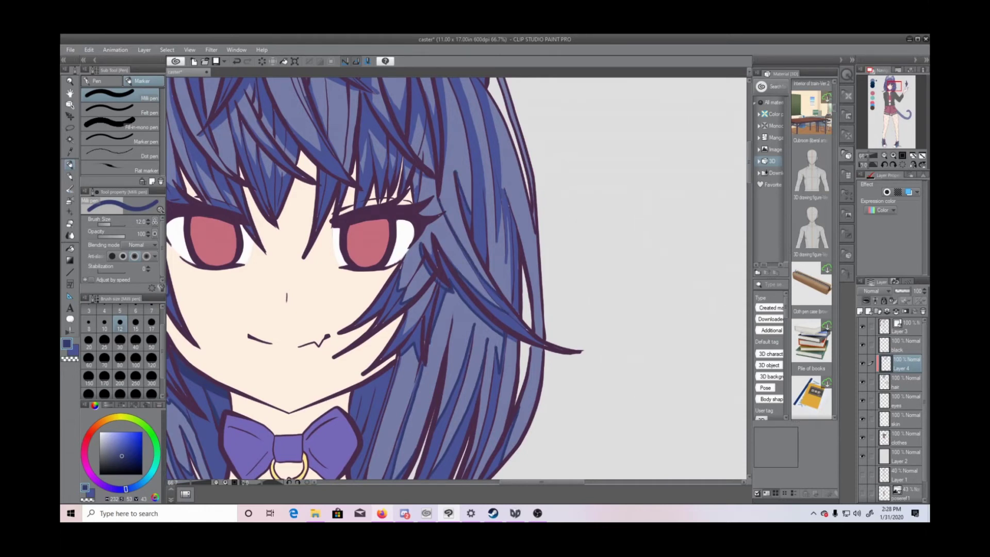
{"action": "left_click_drag", "start_coordinate": [496, 205], "coordinate": [510, 305]}
Step: Deepen the right end of the bangs and the strands below the right ear with navy strokes
{"action": "scroll", "coordinate": [750, 180], "scroll_direction": "up", "scroll_amount": 3}
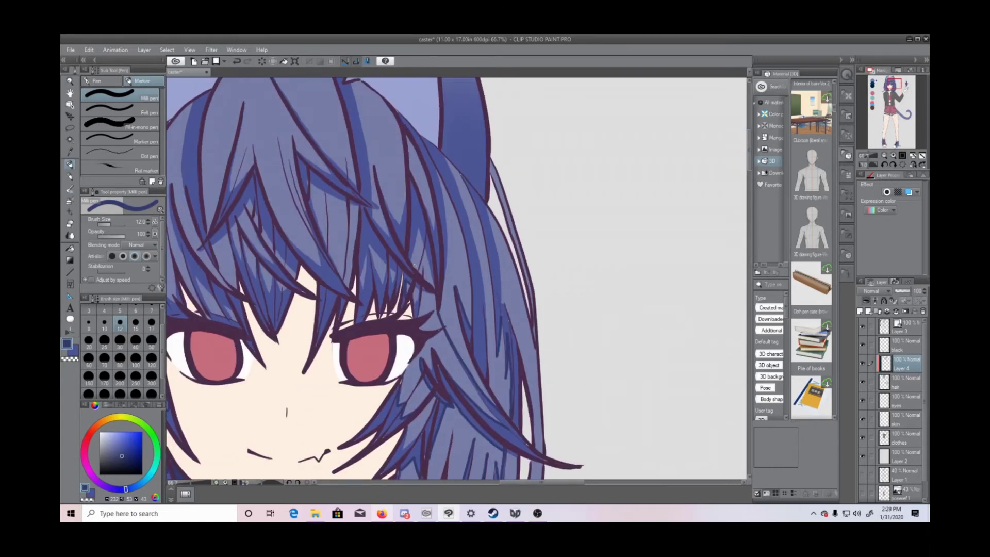
{"action": "left_click_drag", "start_coordinate": [414, 228], "coordinate": [434, 287]}
{"action": "left_click_drag", "start_coordinate": [436, 168], "coordinate": [444, 265]}
{"action": "left_click_drag", "start_coordinate": [429, 214], "coordinate": [435, 230]}
{"action": "mouse_move", "coordinate": [385, 199]}
{"action": "left_mouse_down"}
{"action": "mouse_move", "coordinate": [397, 222]}
{"action": "mouse_move", "coordinate": [406, 199]}
{"action": "left_mouse_up"}
{"action": "mouse_move", "coordinate": [444, 155]}
{"action": "left_mouse_down"}
{"action": "mouse_move", "coordinate": [486, 312]}
{"action": "mouse_move", "coordinate": [490, 370]}
{"action": "left_mouse_up"}
{"action": "left_click_drag", "start_coordinate": [486, 205], "coordinate": [500, 295]}
Step: Draw navy shadow strokes along the crown and the bangs above the right eye
{"action": "left_click_drag", "start_coordinate": [582, 483], "coordinate": [559, 483]}
{"action": "left_click_drag", "start_coordinate": [452, 150], "coordinate": [489, 174]}
{"action": "mouse_move", "coordinate": [446, 242]}
{"action": "left_mouse_down"}
{"action": "mouse_move", "coordinate": [468, 262]}
{"action": "mouse_move", "coordinate": [465, 182]}
{"action": "mouse_move", "coordinate": [484, 251]}
{"action": "left_mouse_up"}
{"action": "left_click_drag", "start_coordinate": [465, 179], "coordinate": [514, 206]}
{"action": "left_click_drag", "start_coordinate": [505, 86], "coordinate": [528, 218]}
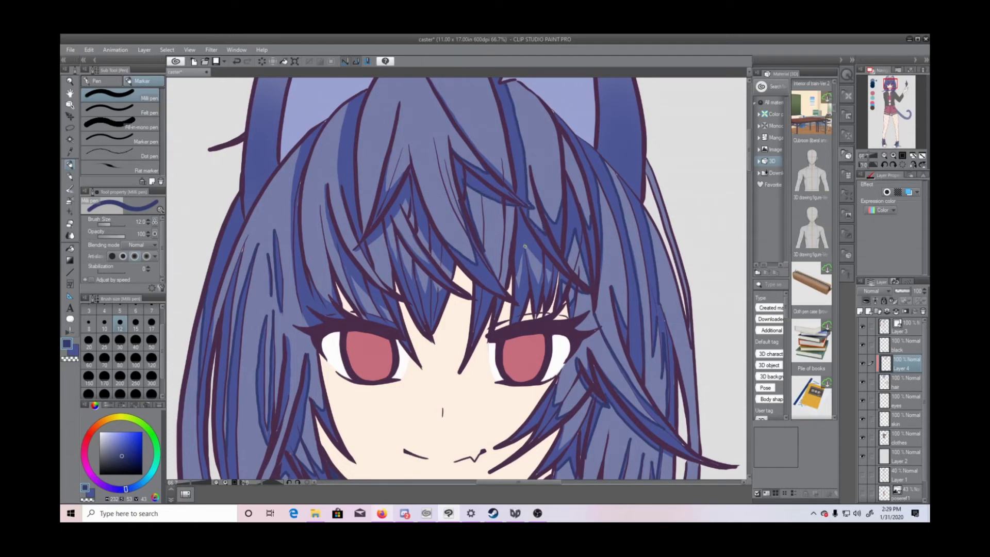
{"action": "left_click_drag", "start_coordinate": [542, 269], "coordinate": [527, 250]}
{"action": "left_click_drag", "start_coordinate": [521, 253], "coordinate": [516, 288]}
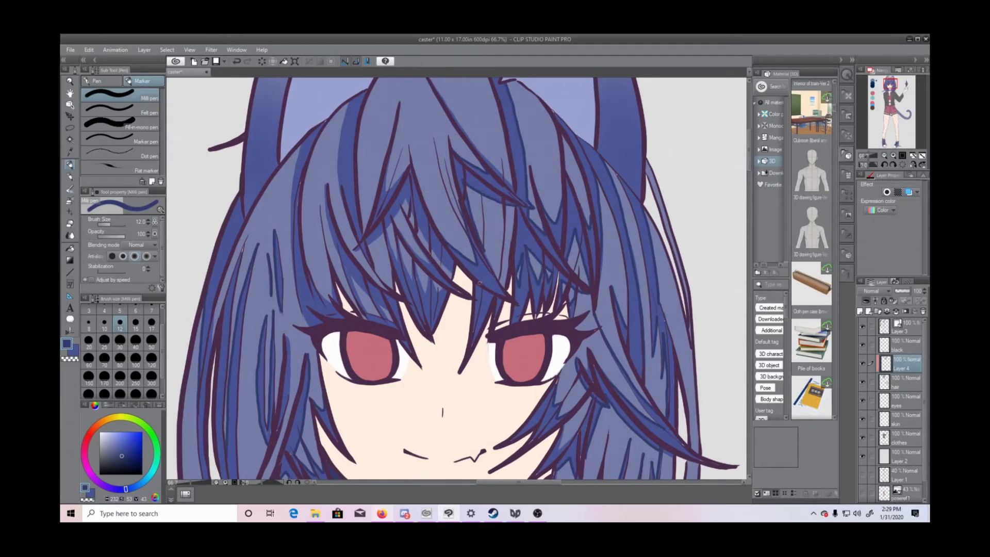
Step: Add navy shadow strokes to the central and left bangs and the top of the crown
{"action": "mouse_move", "coordinate": [354, 251]}
{"action": "left_mouse_down"}
{"action": "mouse_move", "coordinate": [405, 200]}
{"action": "mouse_move", "coordinate": [454, 276]}
{"action": "left_mouse_up"}
{"action": "mouse_move", "coordinate": [405, 239]}
{"action": "left_mouse_down"}
{"action": "mouse_move", "coordinate": [426, 254]}
{"action": "mouse_move", "coordinate": [399, 262]}
{"action": "mouse_move", "coordinate": [428, 294]}
{"action": "mouse_move", "coordinate": [438, 285]}
{"action": "left_mouse_up"}
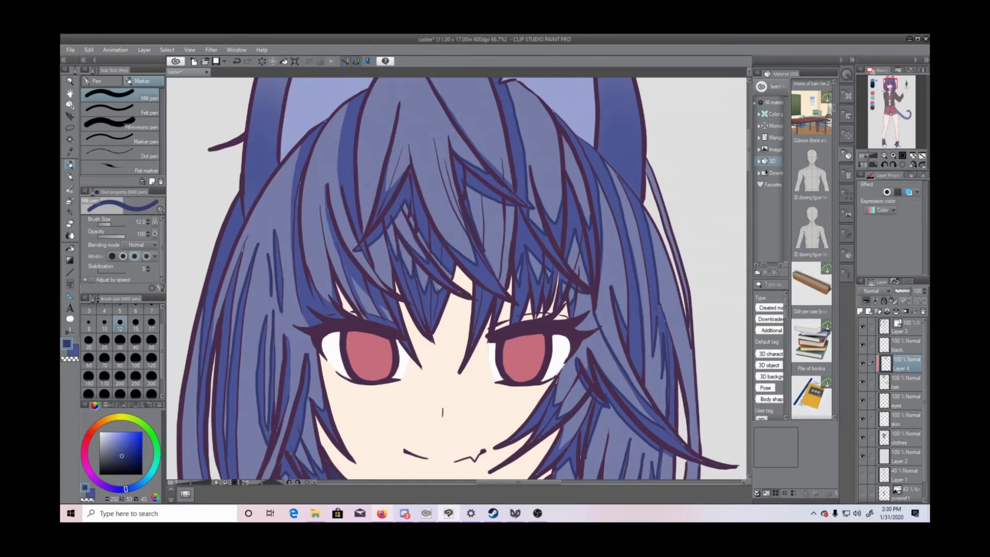
{"action": "left_click_drag", "start_coordinate": [344, 107], "coordinate": [338, 185]}
{"action": "left_click_drag", "start_coordinate": [434, 82], "coordinate": [510, 175]}
{"action": "mouse_move", "coordinate": [353, 278]}
{"action": "left_mouse_down"}
{"action": "mouse_move", "coordinate": [371, 314]}
{"action": "mouse_move", "coordinate": [393, 321]}
{"action": "left_mouse_up"}
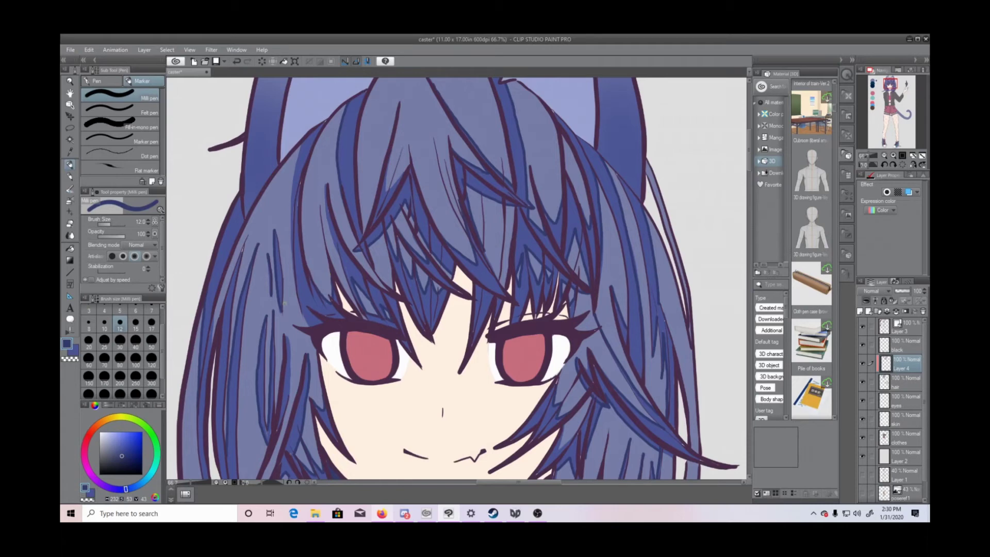
Step: Check the shaded hair as a whole and save the drawing
{"action": "mouse_move", "coordinate": [751, 171]}
{"action": "left_mouse_down"}
{"action": "mouse_move", "coordinate": [754, 186]}
{"action": "mouse_move", "coordinate": [753, 179]}
{"action": "left_mouse_up"}
{"action": "left_click", "coordinate": [884, 155]}
{"action": "left_click", "coordinate": [883, 155]}
{"action": "left_click", "coordinate": [883, 156]}
{"action": "left_click", "coordinate": [884, 155]}
{"action": "left_click", "coordinate": [883, 156]}
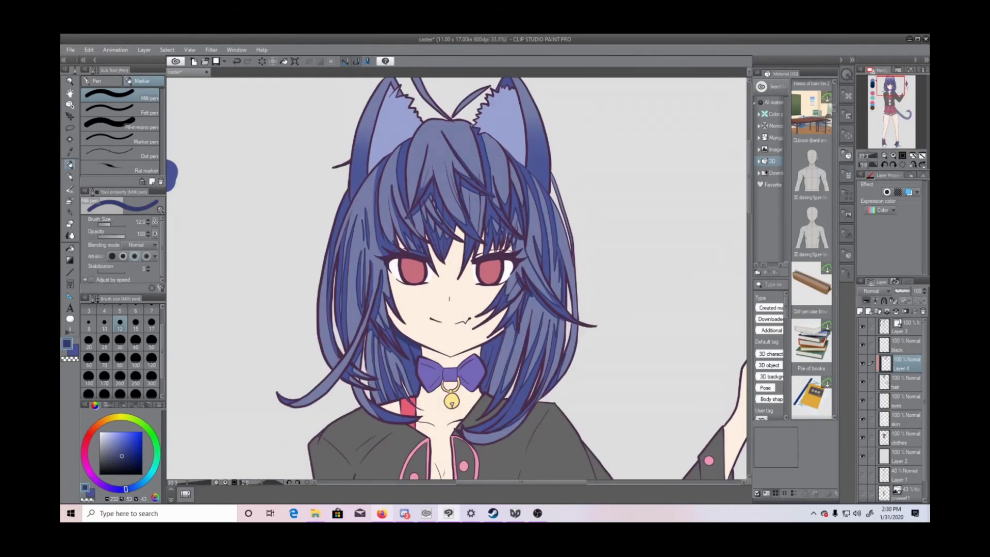
{"action": "key", "text": "ctrl+s"}
Step: Add a new layer below the hair layer, undoing a cream airbrush test stroke, and make Layer 4 active again
{"action": "left_click", "coordinate": [69, 224]}
{"action": "left_click", "coordinate": [70, 200]}
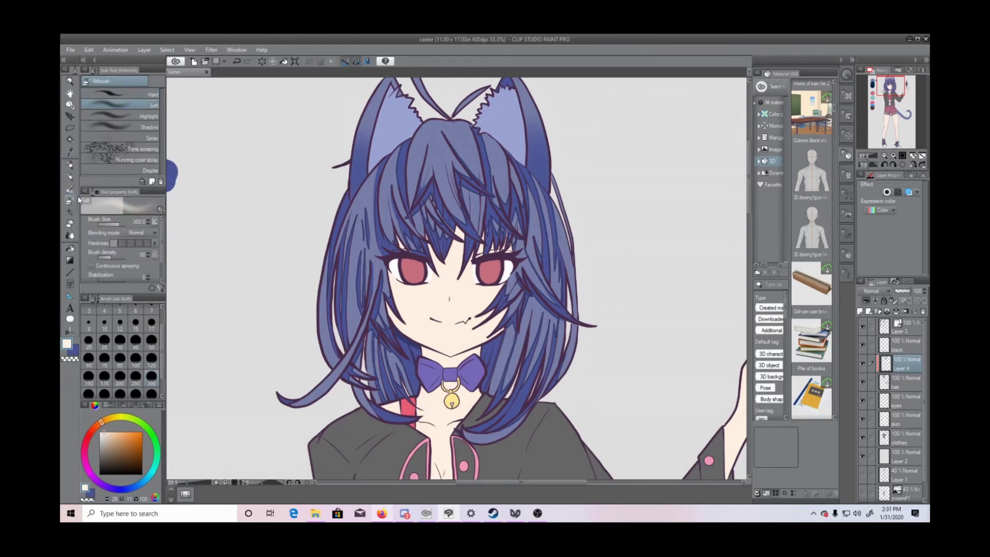
{"action": "left_click", "coordinate": [910, 331]}
{"action": "left_click", "coordinate": [860, 312]}
{"action": "left_click_drag", "start_coordinate": [443, 248], "coordinate": [416, 236]}
{"action": "key", "text": "ctrl+z"}
{"action": "left_click_drag", "start_coordinate": [903, 386], "coordinate": [903, 407]}
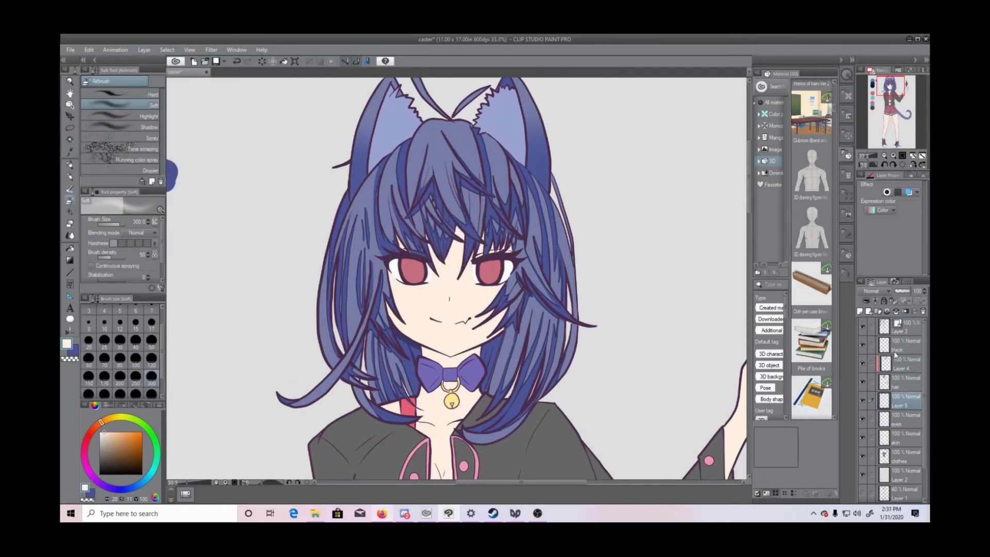
{"action": "left_click", "coordinate": [903, 365]}
Step: Try a soft cream airbrush tint across the bangs on Layer 4 and undo it
{"action": "mouse_move", "coordinate": [432, 238]}
{"action": "left_mouse_down"}
{"action": "mouse_move", "coordinate": [420, 237]}
{"action": "mouse_move", "coordinate": [490, 232]}
{"action": "mouse_move", "coordinate": [537, 255]}
{"action": "left_mouse_up"}
{"action": "key", "text": "ctrl+z"}
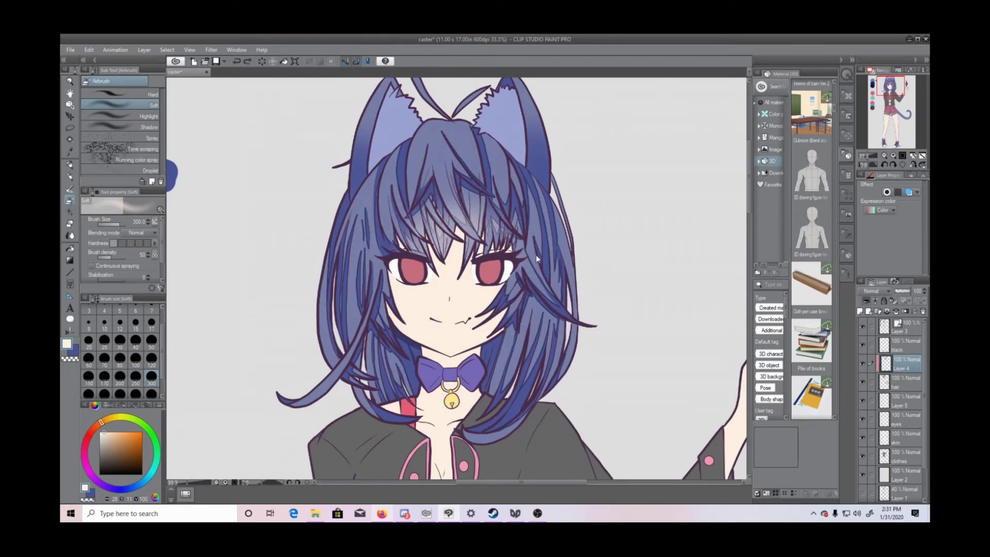
{"action": "key", "text": "ctrl+z"}
Step: Choose a deeper peach colour and airbrush a soft tint across the bangs above the eyes
{"action": "left_click", "coordinate": [111, 432]}
{"action": "left_click_drag", "start_coordinate": [417, 250], "coordinate": [507, 239]}
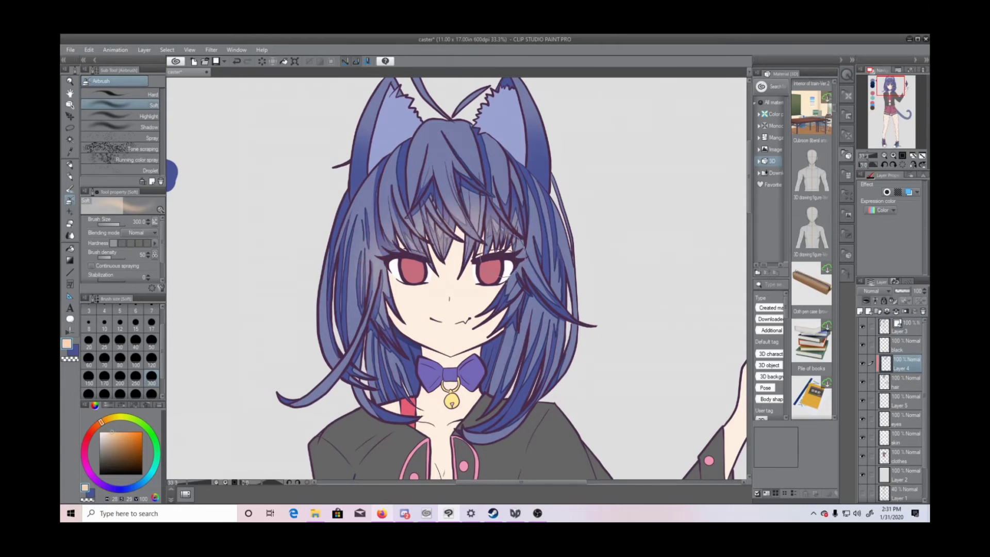
{"action": "left_click", "coordinate": [877, 153]}
{"action": "left_click", "coordinate": [893, 155]}
{"action": "left_click", "coordinate": [893, 155]}
{"action": "left_click", "coordinate": [884, 156]}
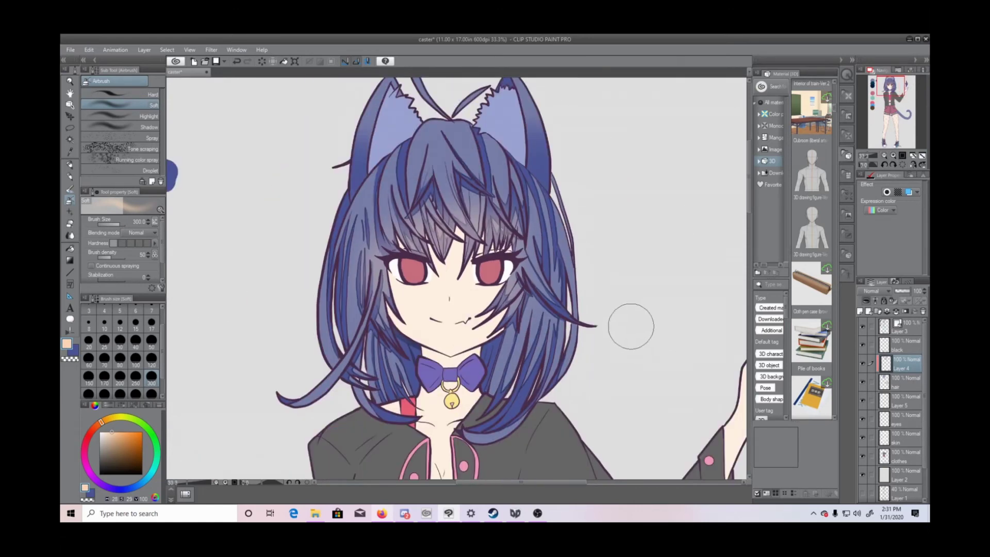
Step: Pick a very pale blue for the soft airbrush and reduce its brush size to 150
{"action": "left_click", "coordinate": [100, 432]}
{"action": "left_click", "coordinate": [143, 482]}
{"action": "left_click_drag", "start_coordinate": [145, 487], "coordinate": [136, 486]}
{"action": "left_click", "coordinate": [101, 433]}
{"action": "mouse_move", "coordinate": [332, 227]}
{"action": "left_mouse_down"}
{"action": "mouse_move", "coordinate": [338, 220]}
{"action": "mouse_move", "coordinate": [346, 238]}
{"action": "mouse_move", "coordinate": [388, 238]}
{"action": "left_mouse_up"}
{"action": "left_click", "coordinate": [88, 376]}
Step: Try a very pale blue airbrush highlight band across the upper hair and undo it
{"action": "mouse_move", "coordinate": [332, 220]}
{"action": "left_mouse_down"}
{"action": "mouse_move", "coordinate": [361, 227]}
{"action": "mouse_move", "coordinate": [565, 216]}
{"action": "left_mouse_up"}
{"action": "left_click", "coordinate": [883, 155]}
{"action": "left_click", "coordinate": [881, 156]}
{"action": "left_click", "coordinate": [892, 156]}
{"action": "left_click", "coordinate": [892, 156]}
{"action": "key", "text": "ctrl+z"}
{"action": "key", "text": "ctrl+z"}
Step: Choose a more saturated light blue, try a highlight band with it across both sides of the hair and bangs, and undo the trial strokes
{"action": "left_click", "coordinate": [117, 432]}
{"action": "mouse_move", "coordinate": [333, 231]}
{"action": "left_mouse_down"}
{"action": "mouse_move", "coordinate": [356, 241]}
{"action": "mouse_move", "coordinate": [394, 229]}
{"action": "left_mouse_up"}
{"action": "left_click_drag", "start_coordinate": [523, 224], "coordinate": [567, 237]}
{"action": "mouse_move", "coordinate": [414, 238]}
{"action": "left_mouse_down"}
{"action": "mouse_move", "coordinate": [432, 228]}
{"action": "mouse_move", "coordinate": [507, 231]}
{"action": "left_mouse_up"}
{"action": "left_click", "coordinate": [884, 156]}
{"action": "left_click", "coordinate": [883, 155]}
{"action": "left_click", "coordinate": [884, 156]}
{"action": "left_click", "coordinate": [893, 156]}
{"action": "left_click", "coordinate": [893, 155]}
{"action": "left_click", "coordinate": [893, 156]}
{"action": "key", "text": "ctrl+z"}
{"action": "key", "text": "ctrl+z"}
Step: Airbrush a light blue highlight band across the upper hair below the cat ears and check it at different distances
{"action": "mouse_move", "coordinate": [341, 198]}
{"action": "left_mouse_down"}
{"action": "mouse_move", "coordinate": [546, 195]}
{"action": "mouse_move", "coordinate": [522, 183]}
{"action": "mouse_move", "coordinate": [562, 210]}
{"action": "left_mouse_up"}
{"action": "left_click_drag", "start_coordinate": [342, 215], "coordinate": [369, 190]}
{"action": "left_click", "coordinate": [883, 155]}
{"action": "left_click", "coordinate": [883, 156]}
{"action": "left_click", "coordinate": [883, 156]}
{"action": "left_click", "coordinate": [893, 155]}
{"action": "left_click", "coordinate": [892, 155]}
{"action": "left_click", "coordinate": [893, 155]}
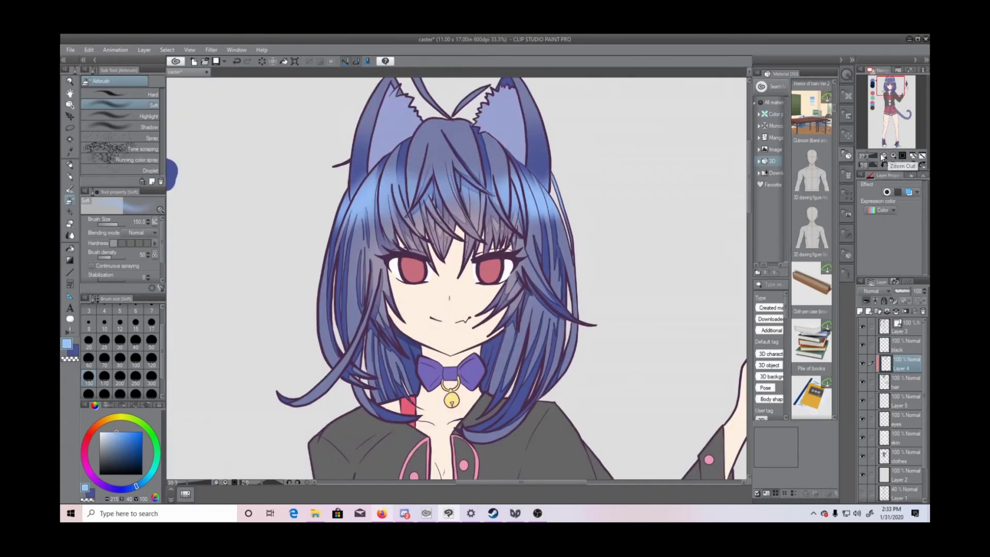
{"action": "left_click", "coordinate": [883, 155]}
Step: Sample a medium blue from the drawing and draw small fur marks inside both cat ears with the size 12 Milli pen
{"action": "left_click", "coordinate": [70, 152]}
{"action": "left_click", "coordinate": [392, 217]}
{"action": "left_click", "coordinate": [71, 164]}
{"action": "left_click_drag", "start_coordinate": [352, 188], "coordinate": [359, 187]}
{"action": "left_click_drag", "start_coordinate": [323, 255], "coordinate": [402, 184]}
{"action": "left_click_drag", "start_coordinate": [502, 198], "coordinate": [559, 235]}
{"action": "left_click_drag", "start_coordinate": [325, 252], "coordinate": [351, 230]}
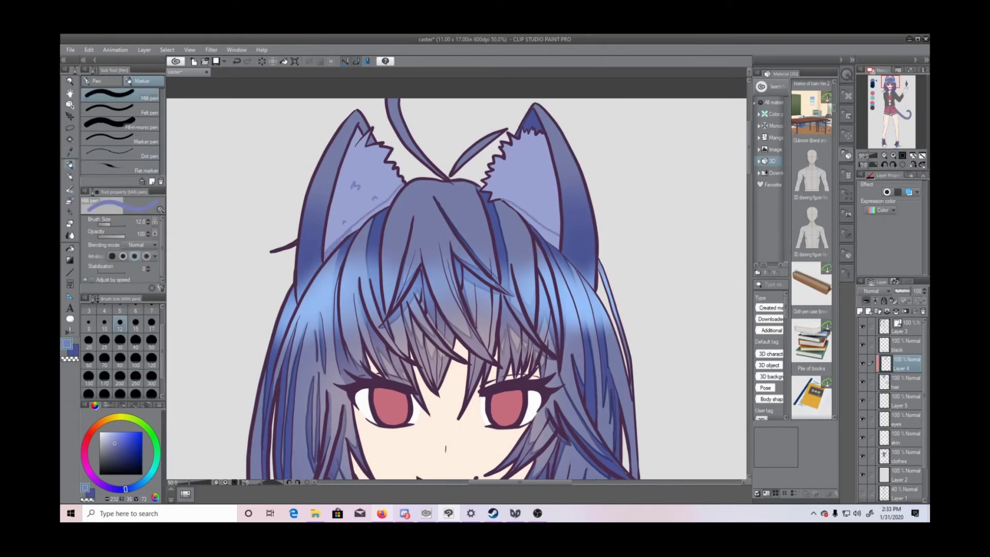
{"action": "left_click_drag", "start_coordinate": [502, 199], "coordinate": [554, 243]}
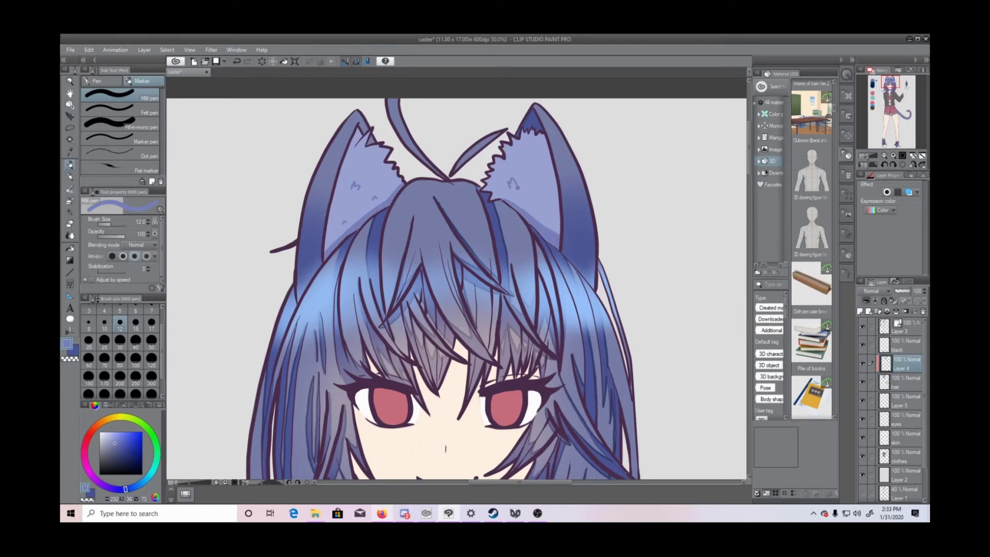
{"action": "left_click_drag", "start_coordinate": [533, 185], "coordinate": [539, 196]}
Step: Sample deeper blues from the hair and ears, shade the two loose strands on top of the head, and review the whole figure
{"action": "left_click", "coordinate": [532, 122], "text": "alt"}
{"action": "left_click_drag", "start_coordinate": [392, 99], "coordinate": [407, 144]}
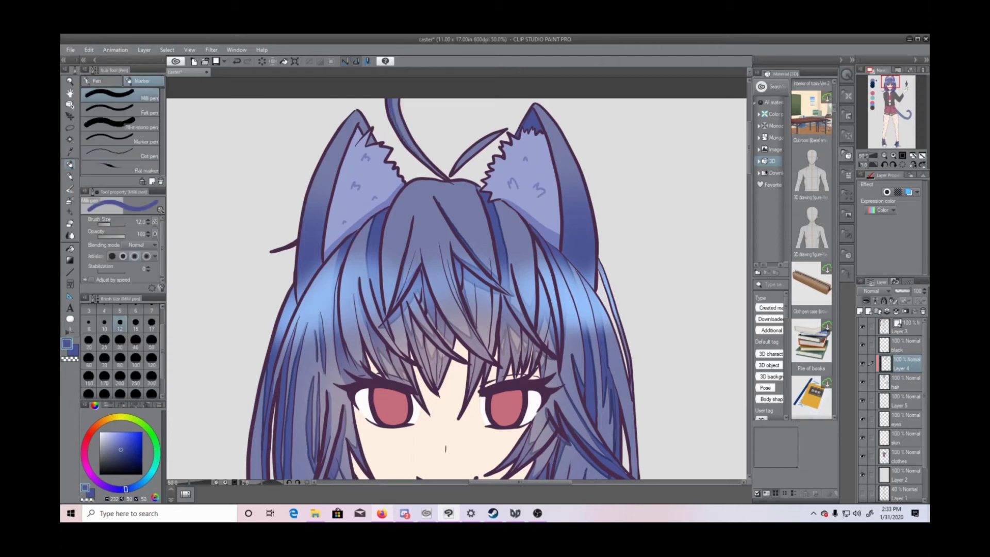
{"action": "left_click_drag", "start_coordinate": [465, 159], "coordinate": [496, 135]}
{"action": "left_click", "coordinate": [377, 217], "text": "alt"}
{"action": "mouse_move", "coordinate": [393, 99]}
{"action": "left_mouse_down"}
{"action": "mouse_move", "coordinate": [430, 165]}
{"action": "mouse_move", "coordinate": [497, 131]}
{"action": "left_mouse_up"}
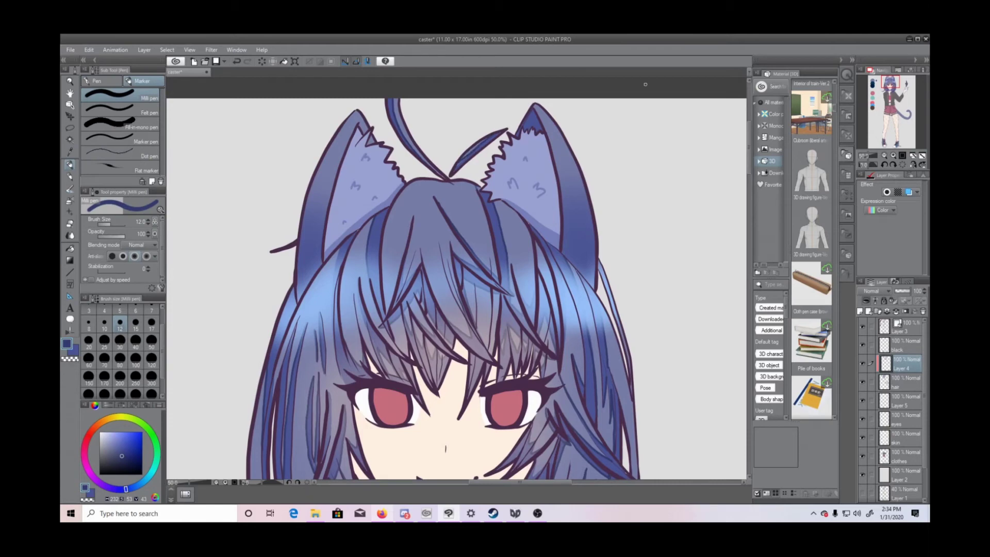
{"action": "left_click_drag", "start_coordinate": [750, 167], "coordinate": [749, 187]}
{"action": "key", "text": "ctrl+minus"}
{"action": "key", "text": "ctrl+minus"}
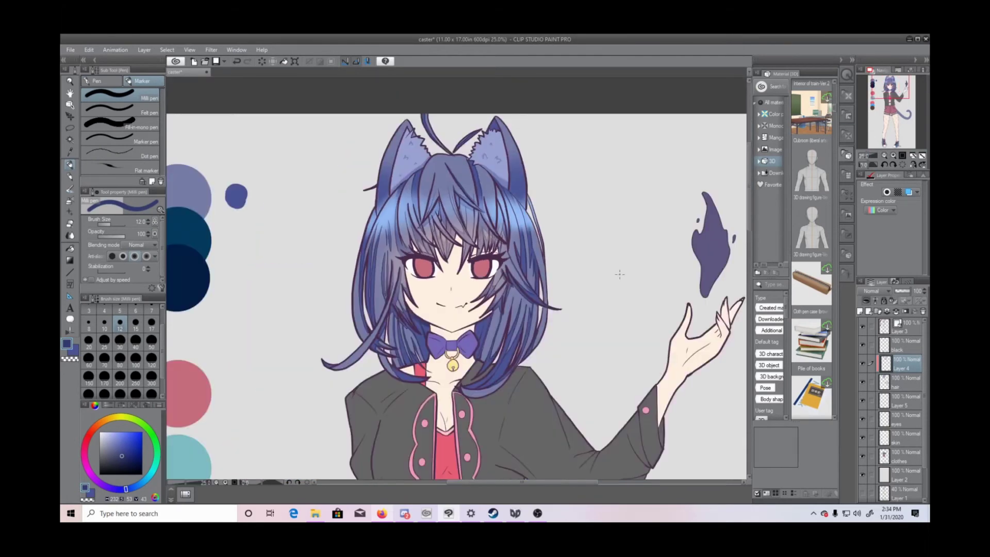
Step: Clip Layer 5 to the eyes layer and choose a darker red based on the iris colour
{"action": "left_click", "coordinate": [892, 156]}
{"action": "left_click", "coordinate": [892, 156]}
{"action": "left_click", "coordinate": [892, 156]}
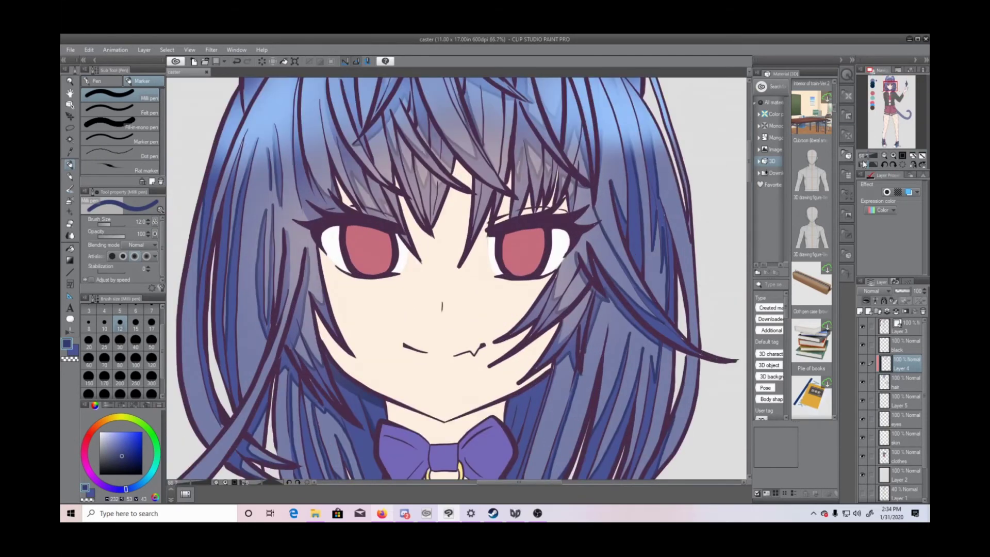
{"action": "left_click", "coordinate": [866, 301]}
{"action": "left_click", "coordinate": [70, 153]}
{"action": "left_click", "coordinate": [368, 251]}
{"action": "left_click", "coordinate": [122, 448]}
Step: Draw dark red dividing lines and lower half-circles across both irises with the Milli pen, checking their symmetry on the mirrored canvas
{"action": "left_click", "coordinate": [70, 164]}
{"action": "left_click_drag", "start_coordinate": [351, 253], "coordinate": [393, 257]}
{"action": "left_click_drag", "start_coordinate": [503, 259], "coordinate": [541, 259]}
{"action": "key", "text": "ctrl+z"}
{"action": "left_click", "coordinate": [913, 165]}
{"action": "left_click_drag", "start_coordinate": [372, 256], "coordinate": [411, 258]}
{"action": "key", "text": "ctrl+z"}
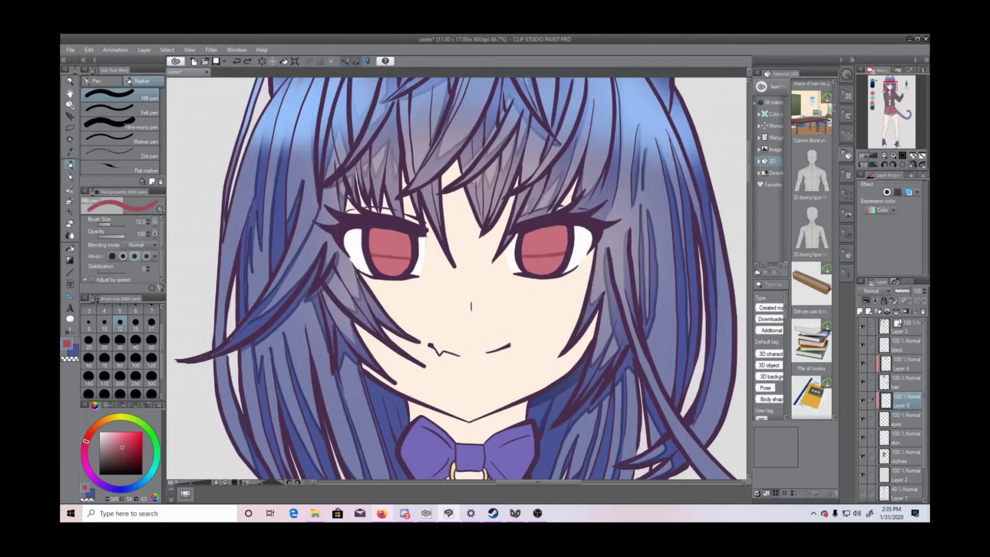
{"action": "left_click", "coordinate": [905, 165]}
{"action": "left_click_drag", "start_coordinate": [514, 259], "coordinate": [534, 259]}
Step: Auto-select the upper areas of both irises, fill them with the darker red, deselect, and add a clipped layer above
{"action": "key", "text": "w"}
{"action": "left_click", "coordinate": [369, 242]}
{"action": "left_click", "coordinate": [370, 259], "text": "shift"}
{"action": "left_click", "coordinate": [524, 245], "text": "shift"}
{"action": "left_click", "coordinate": [523, 261], "text": "shift"}
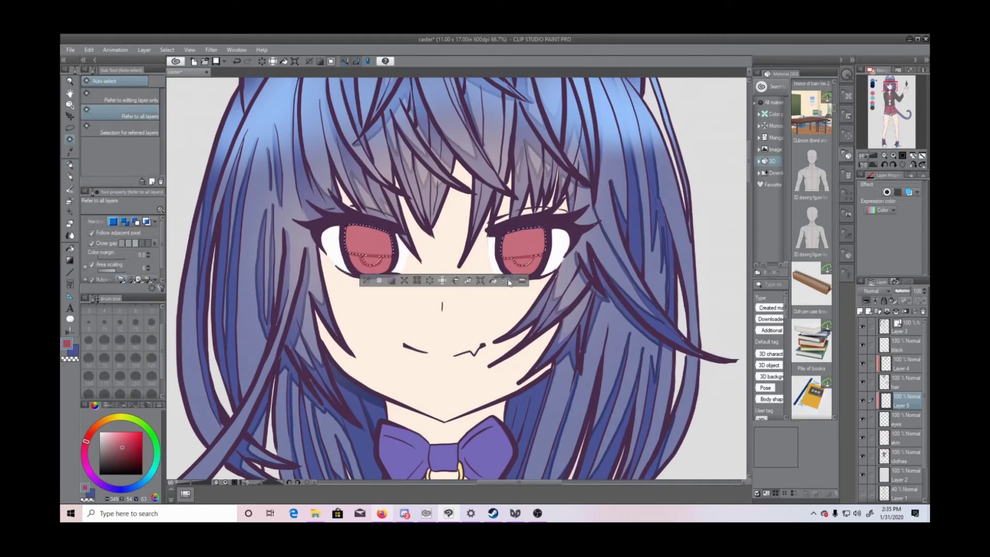
{"action": "key", "text": "ctrl+d"}
{"action": "left_click", "coordinate": [144, 50]}
{"action": "left_click", "coordinate": [168, 94]}
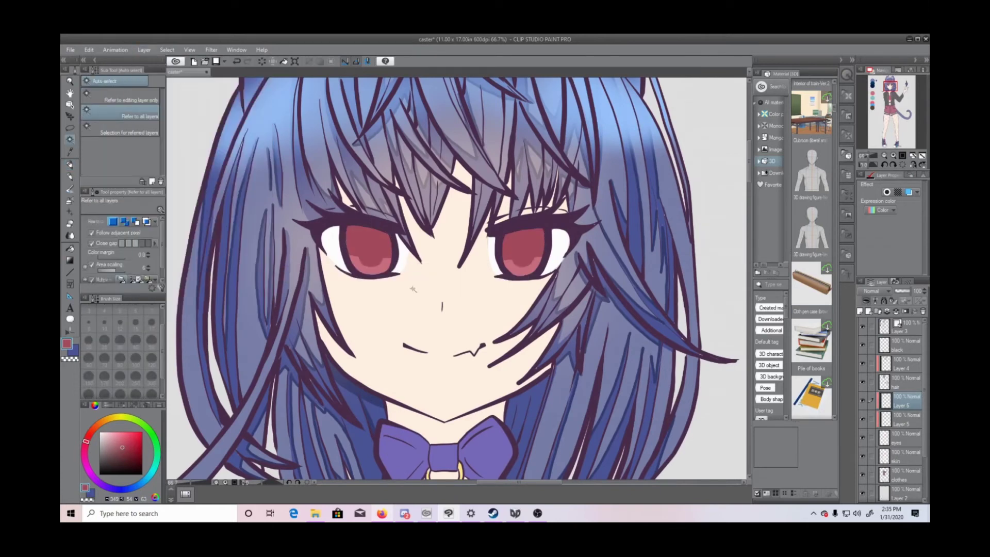
Step: Airbrush a dark red gradient along the tops of both irises with the soft airbrush at size 80
{"action": "left_click", "coordinate": [71, 201]}
{"action": "left_click_drag", "start_coordinate": [362, 225], "coordinate": [386, 234]}
{"action": "key", "text": "ctrl+z"}
{"action": "left_click", "coordinate": [119, 359]}
{"action": "left_click_drag", "start_coordinate": [510, 231], "coordinate": [553, 223]}
{"action": "left_click", "coordinate": [125, 460]}
{"action": "left_click_drag", "start_coordinate": [355, 228], "coordinate": [376, 227]}
{"action": "left_click_drag", "start_coordinate": [530, 229], "coordinate": [496, 229]}
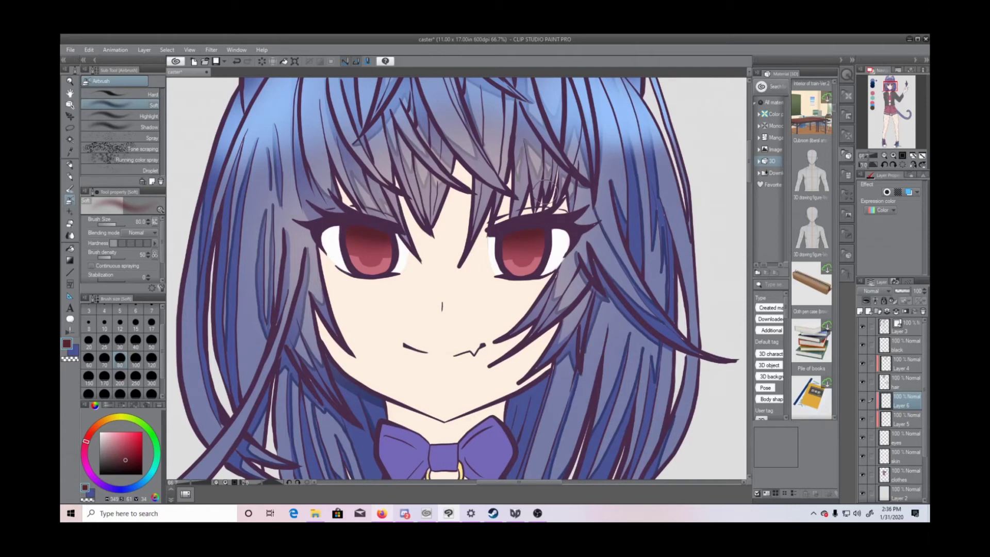
Step: Airbrush a bright pink glow on the lower irises on a new clipped layer set to Add (Glow)
{"action": "left_click", "coordinate": [124, 432]}
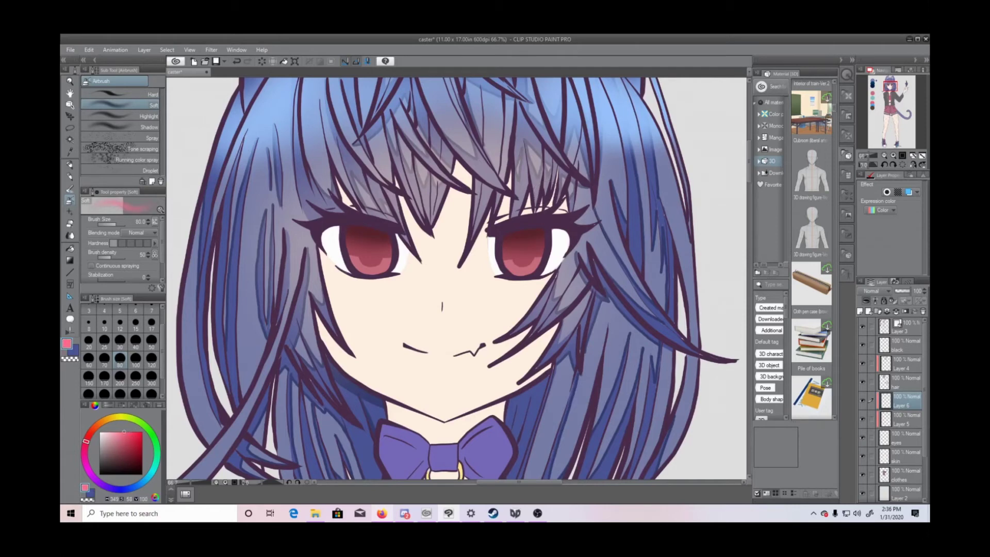
{"action": "left_click", "coordinate": [860, 312]}
{"action": "left_click", "coordinate": [865, 301]}
{"action": "left_click_drag", "start_coordinate": [358, 272], "coordinate": [383, 274]}
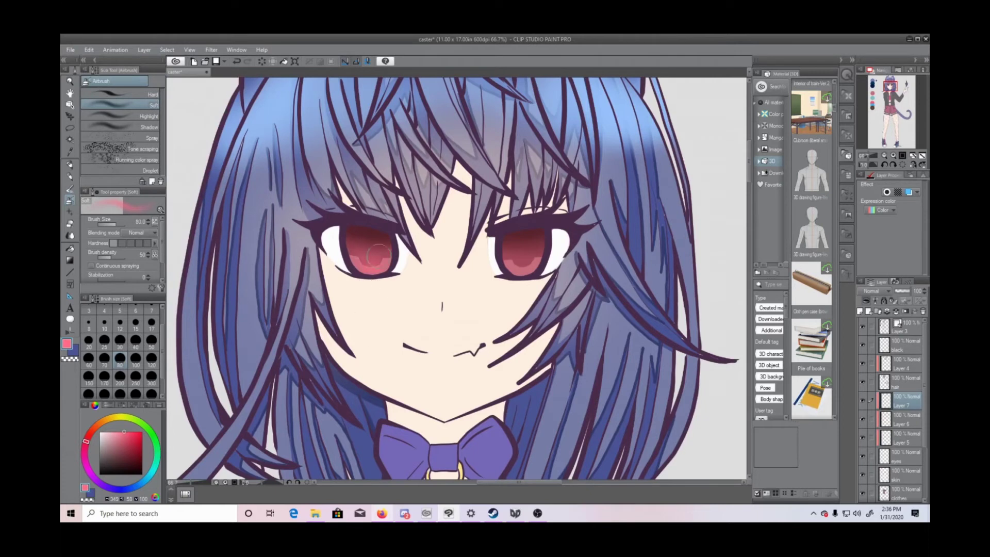
{"action": "left_click", "coordinate": [871, 291]}
{"action": "left_click", "coordinate": [881, 145]}
{"action": "left_click_drag", "start_coordinate": [513, 261], "coordinate": [533, 266]}
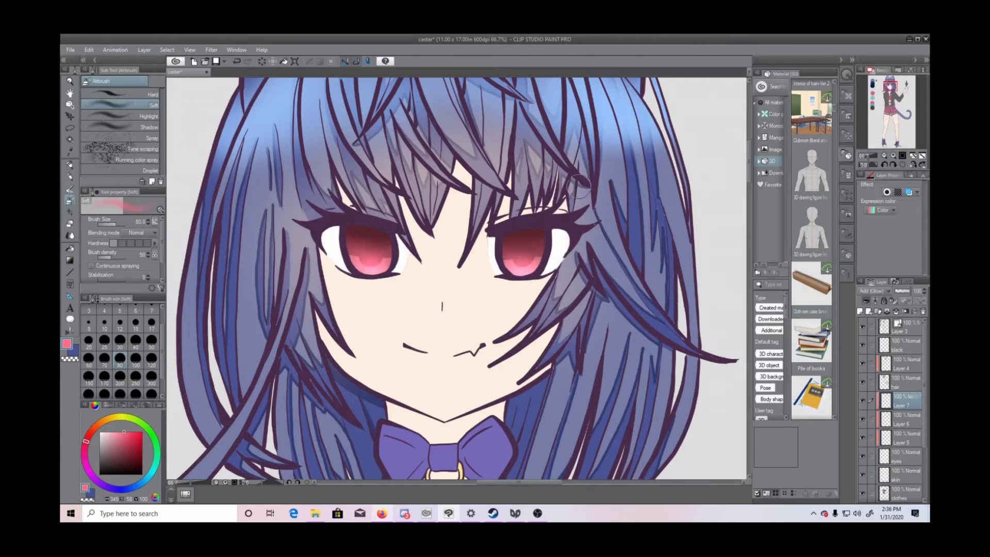
Step: Choose orange and airbrush a warm glow at the bottom of both irises
{"action": "left_click", "coordinate": [102, 424]}
{"action": "left_click_drag", "start_coordinate": [363, 266], "coordinate": [380, 267]}
{"action": "left_click", "coordinate": [135, 431]}
{"action": "left_click_drag", "start_coordinate": [511, 263], "coordinate": [534, 264]}
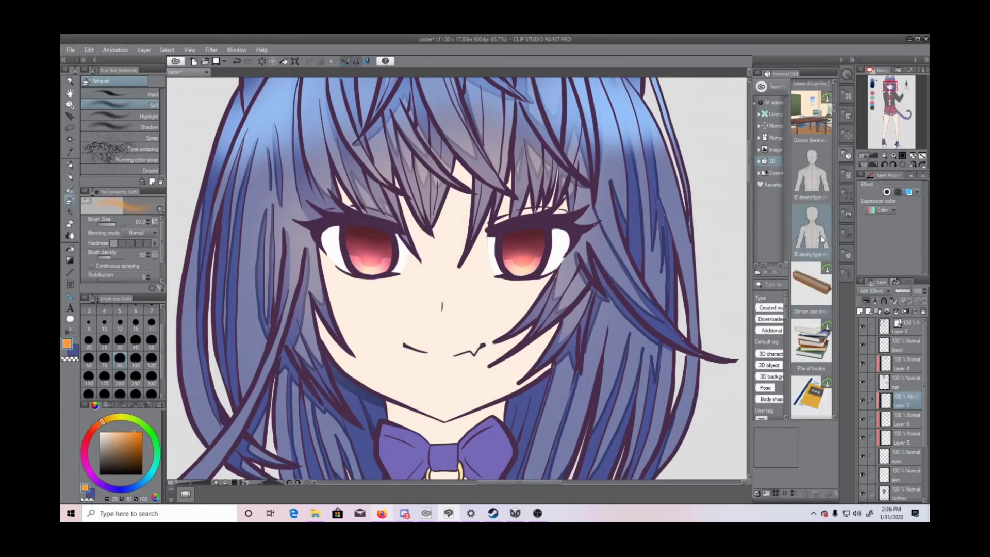
Step: Add a clipped layer above the glow layer at 37% opacity and choose a bright coral pink
{"action": "left_click", "coordinate": [860, 311]}
{"action": "left_click", "coordinate": [866, 300]}
{"action": "left_click", "coordinate": [893, 156]}
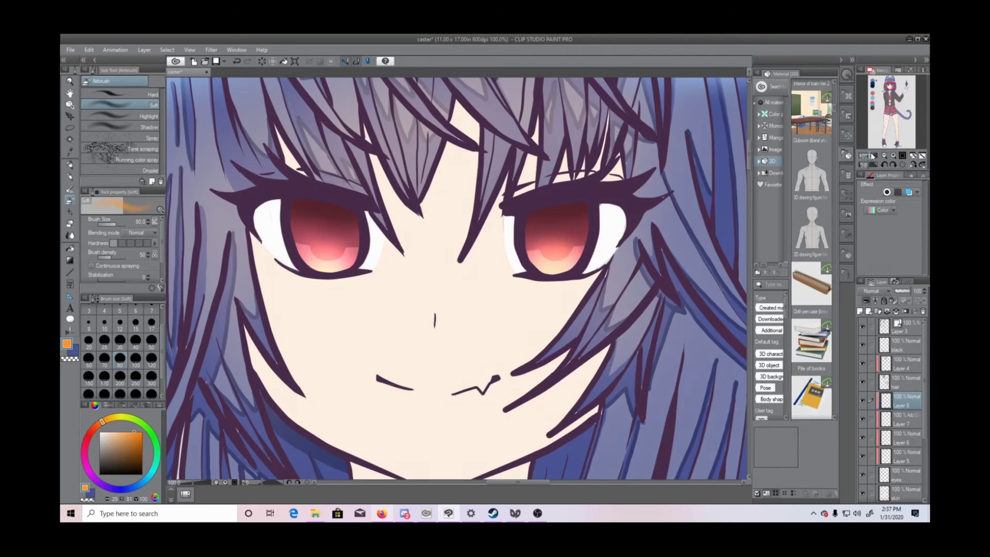
{"action": "left_click", "coordinate": [86, 439]}
{"action": "left_click", "coordinate": [123, 432]}
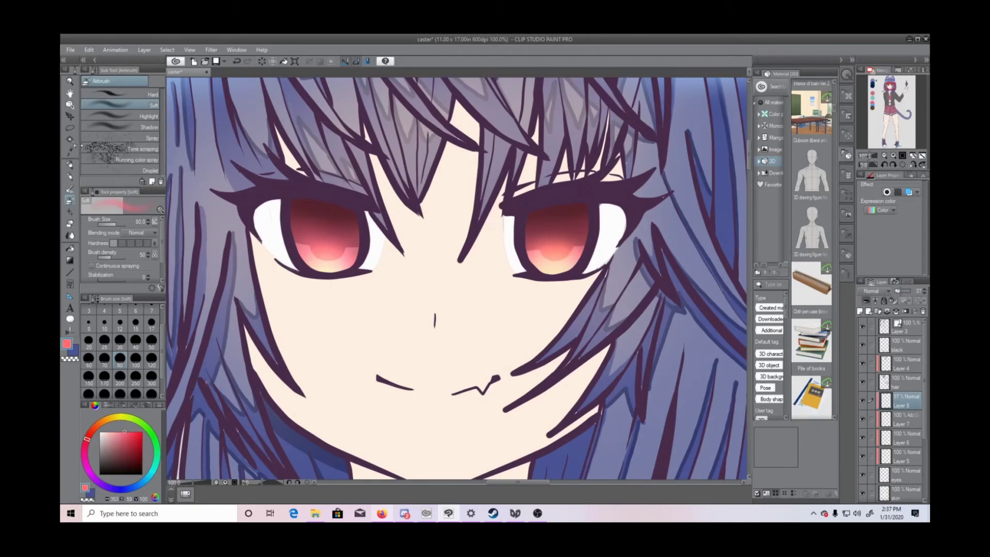
Step: Draw a curved coral highlight in the upper part of each iris with the size 12 Milli pen and clean its edges with the eraser
{"action": "left_click", "coordinate": [70, 165]}
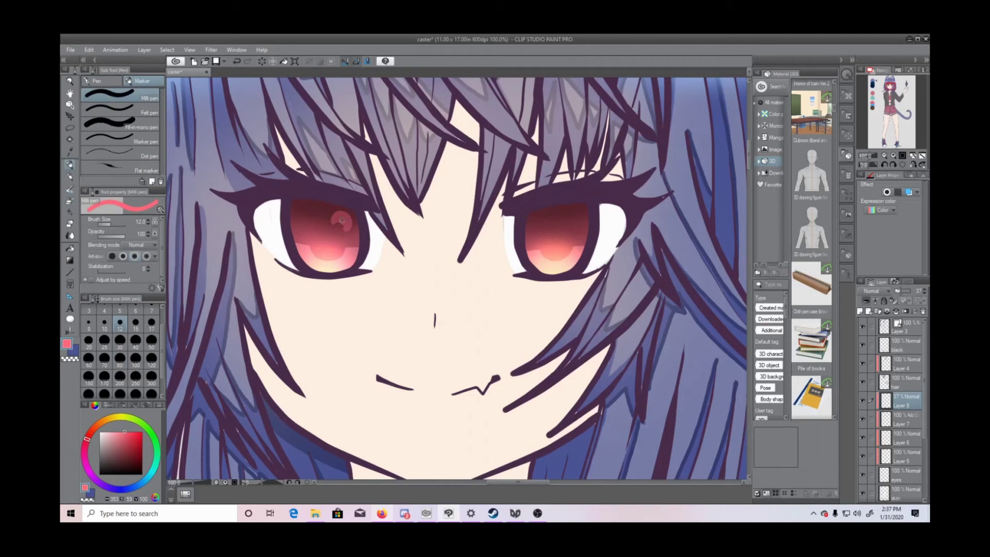
{"action": "left_click_drag", "start_coordinate": [567, 209], "coordinate": [577, 216]}
{"action": "key", "text": "e"}
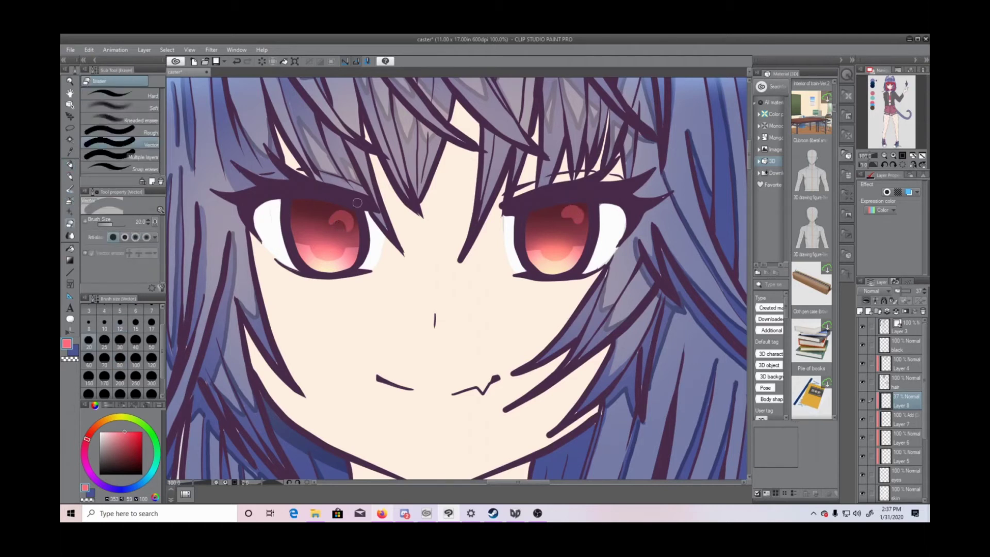
{"action": "key", "text": "p"}
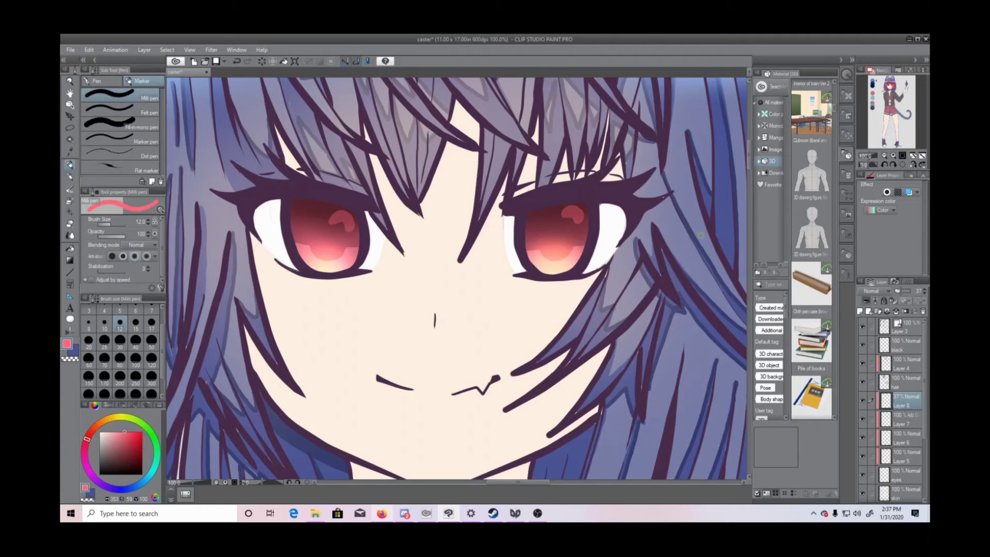
{"action": "key", "text": "e"}
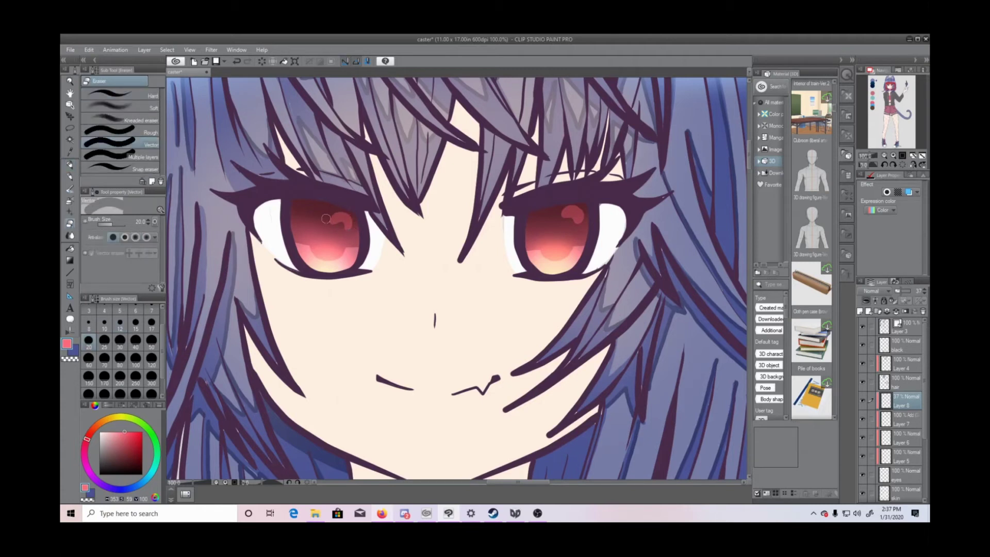
Step: Outline a rounded pupil in each iris in dark red with a size 5 pen, on a new clipped layer placed directly above Layer 6
{"action": "key", "text": "ctrl+shift+n"}
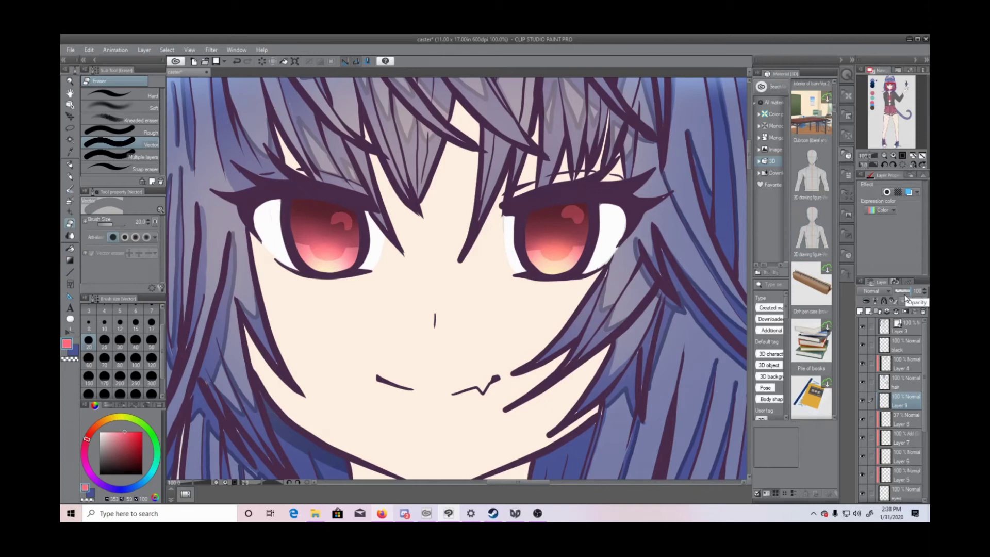
{"action": "left_click_drag", "start_coordinate": [906, 479], "coordinate": [905, 473]}
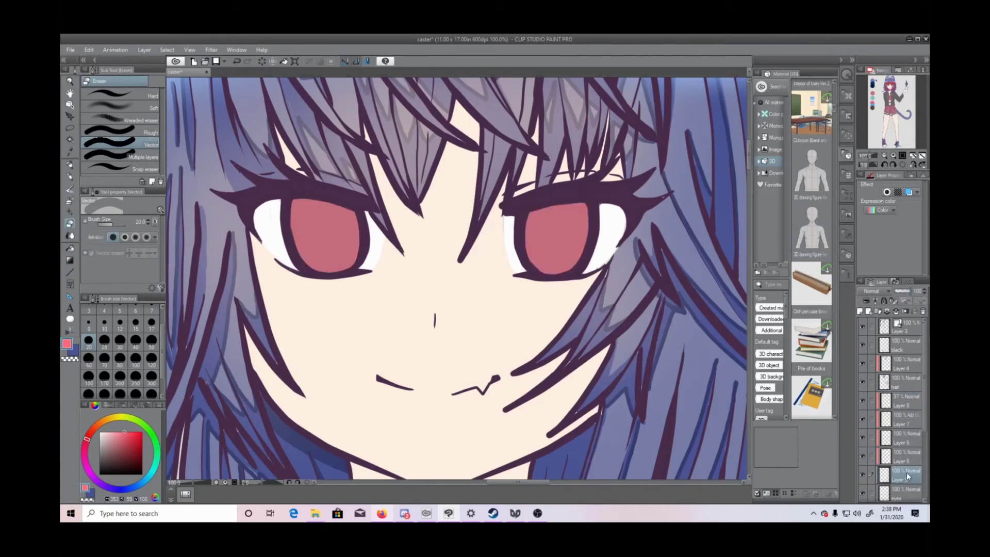
{"action": "key", "text": "ctrl+plus"}
{"action": "left_click", "coordinate": [70, 164]}
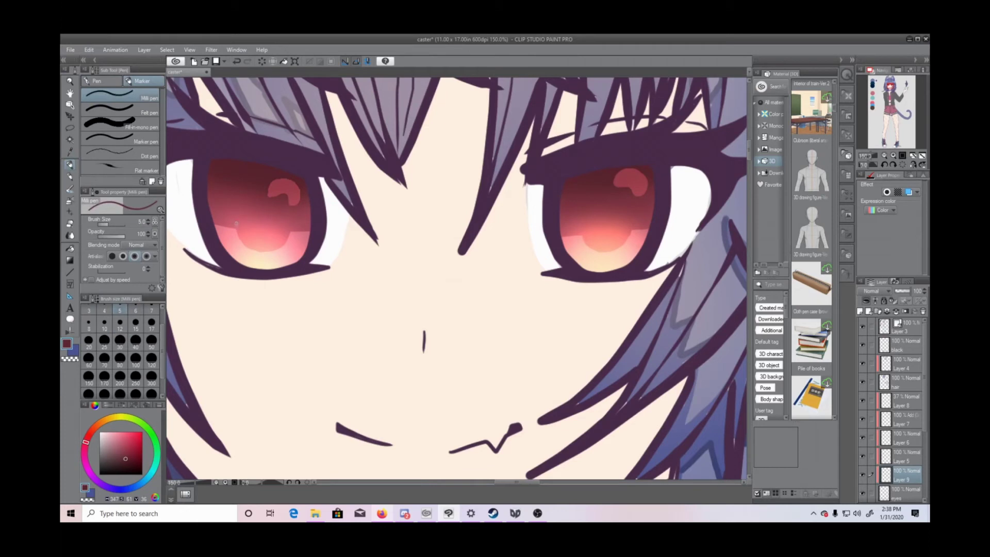
{"action": "left_click_drag", "start_coordinate": [902, 471], "coordinate": [904, 435]}
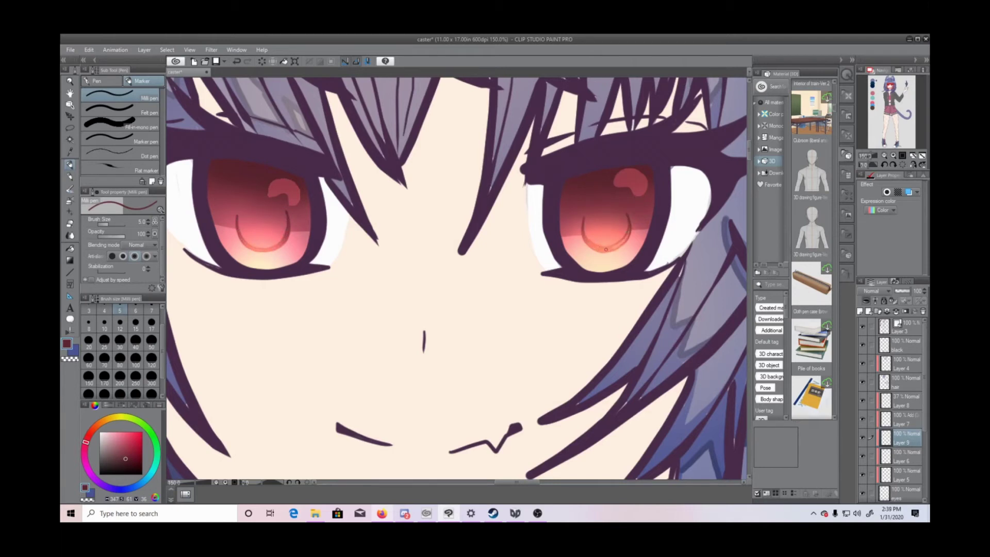
{"action": "left_click", "coordinate": [887, 155]}
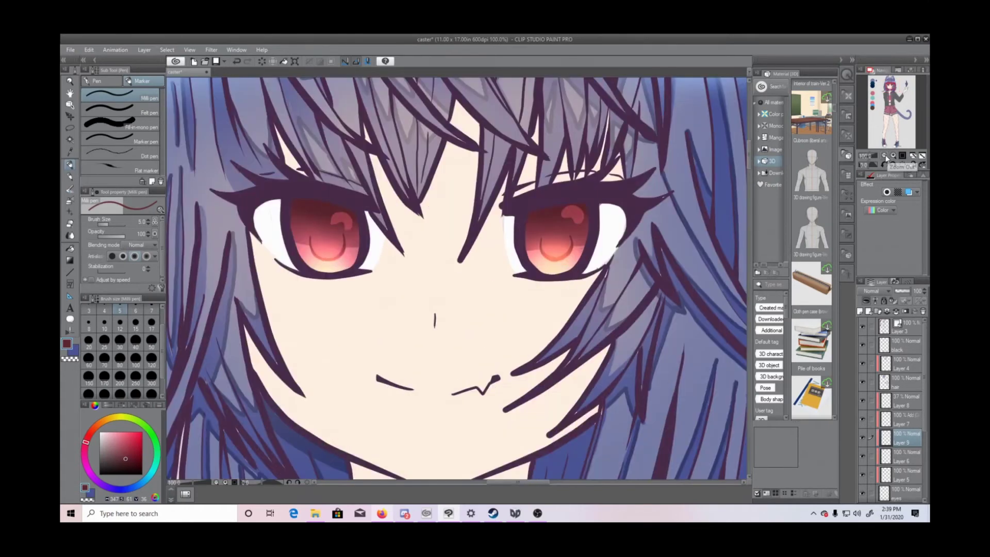
Step: Sample the teal palette swatch beside the figure, add a new layer above the iris highlight layer, and activate the Milli pen
{"action": "key", "text": "i"}
{"action": "left_click", "coordinate": [882, 155]}
{"action": "left_click", "coordinate": [203, 450]}
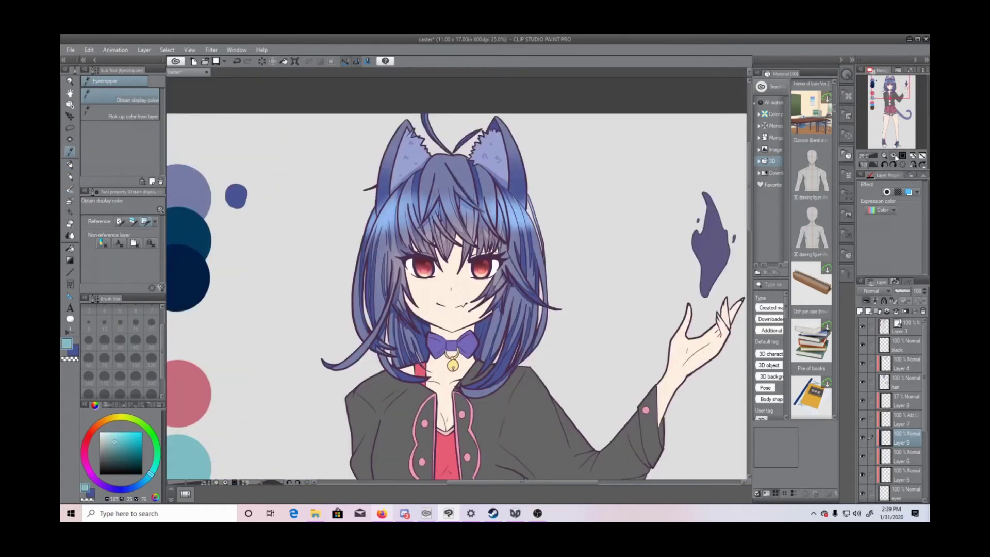
{"action": "left_click", "coordinate": [893, 155]}
{"action": "left_click", "coordinate": [906, 400]}
{"action": "left_click", "coordinate": [859, 312]}
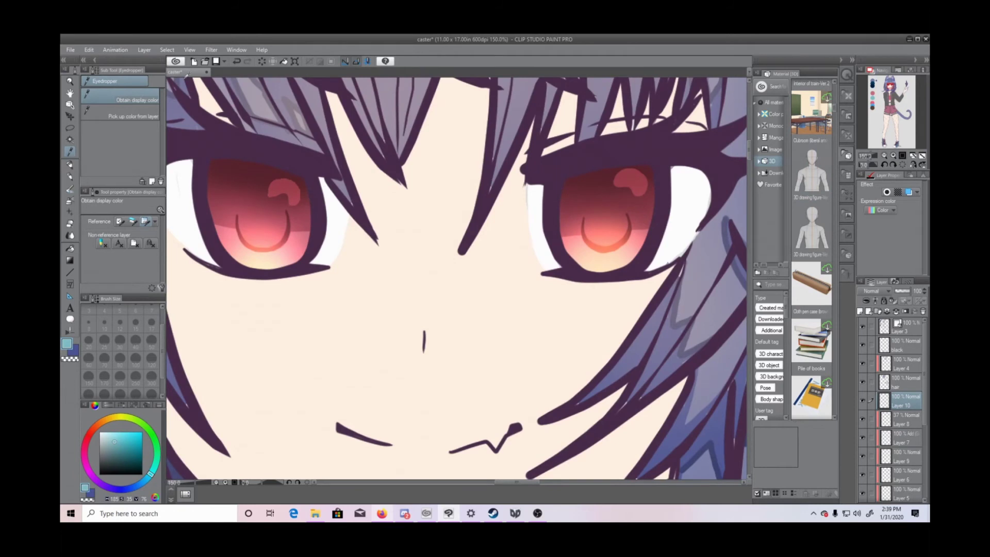
{"action": "left_click", "coordinate": [70, 164]}
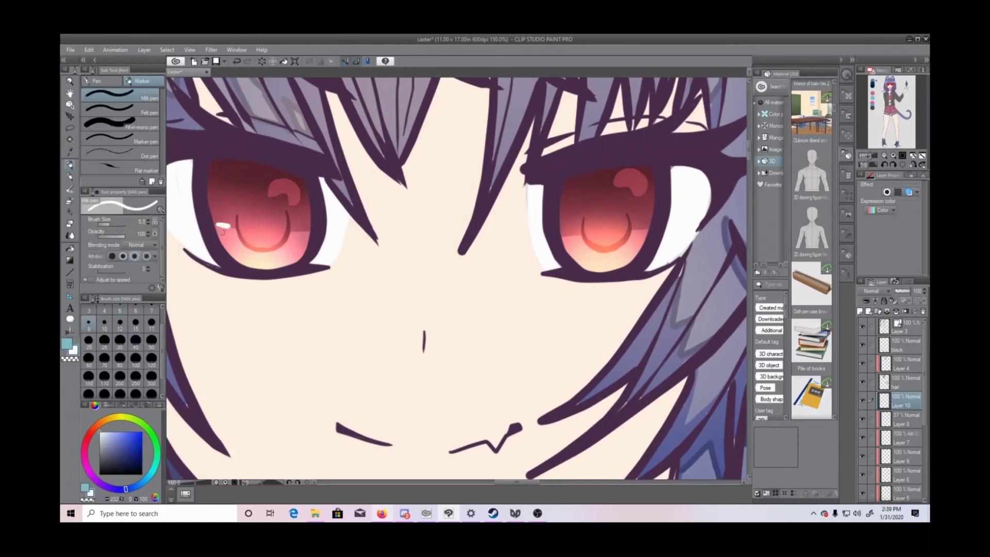
Step: Try white reflection marks around the lower rim of one iris and undo them
{"action": "left_click_drag", "start_coordinate": [259, 262], "coordinate": [266, 263]}
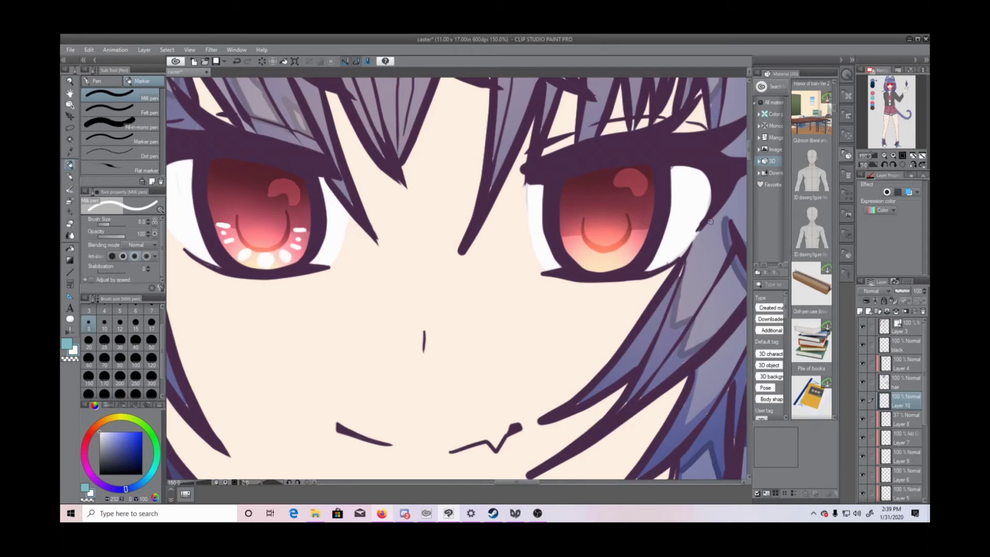
{"action": "key", "text": "ctrl+z"}
{"action": "key", "text": "ctrl+z"}
{"action": "key", "text": "ctrl+z"}
{"action": "key", "text": "ctrl+z"}
{"action": "key", "text": "ctrl+z"}
{"action": "key", "text": "ctrl+z"}
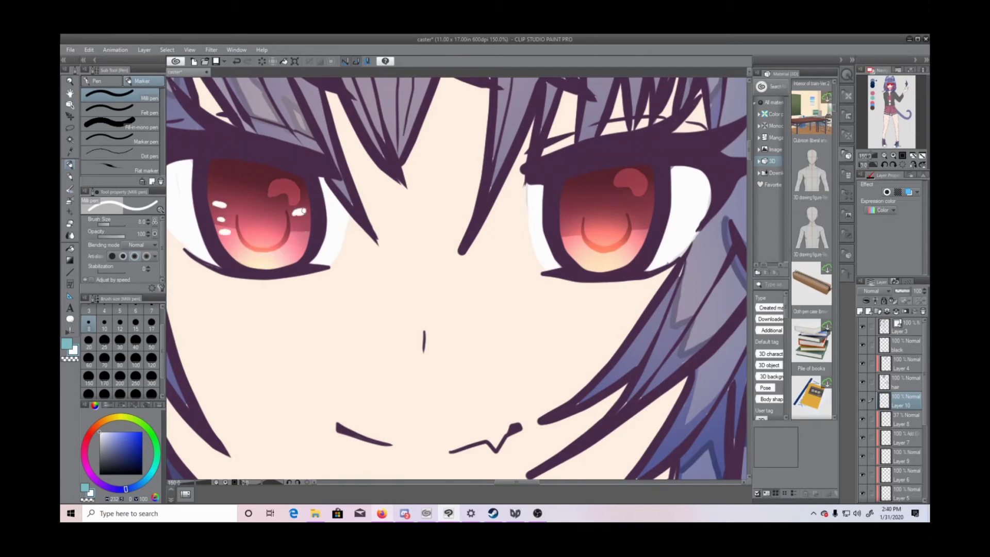
Step: Draw small white reflection marks along the sides and lower rims of both irises at brush size 8
{"action": "left_click_drag", "start_coordinate": [260, 258], "coordinate": [255, 261]}
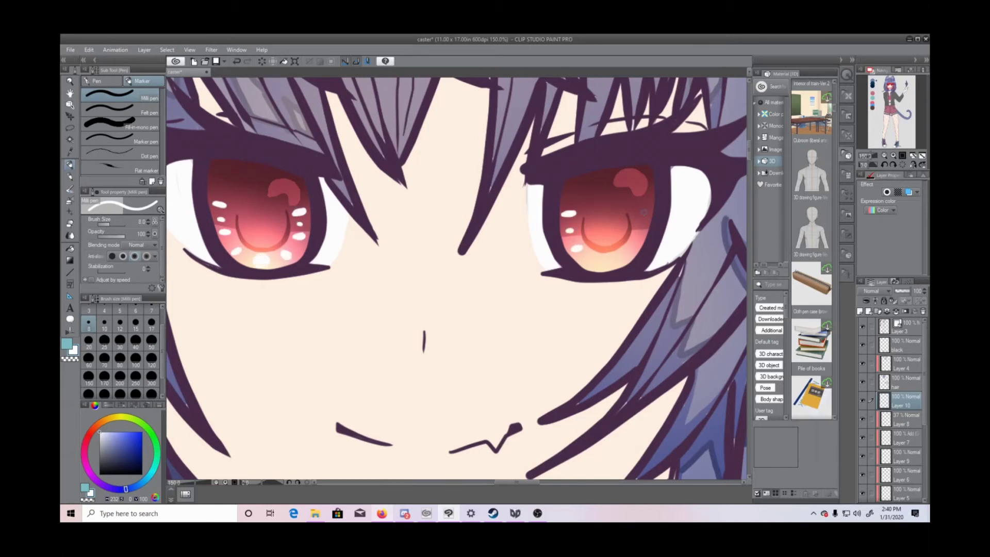
{"action": "left_click_drag", "start_coordinate": [601, 259], "coordinate": [606, 258]}
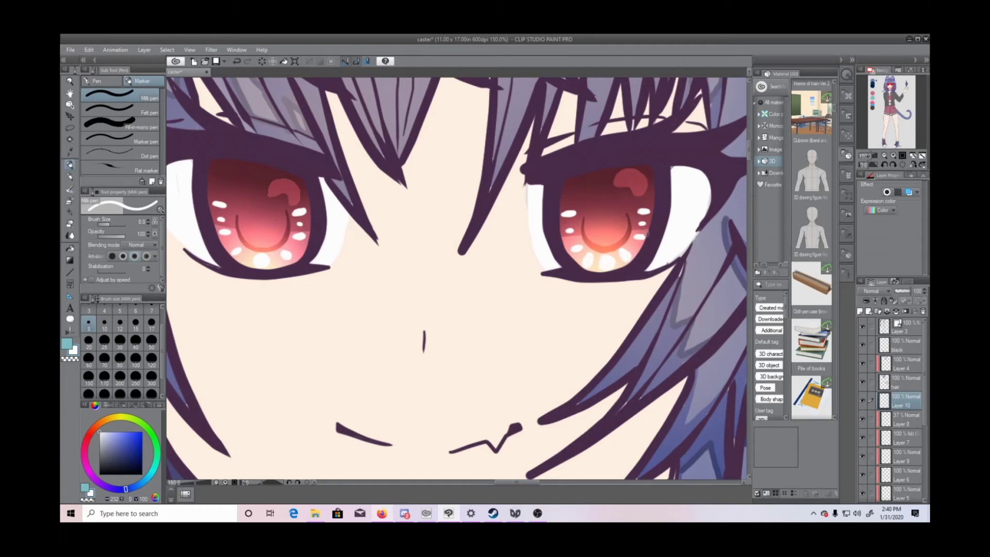
Step: Draw small teal stars, diamonds and dots over the upper irises with the Milli pen at size 4
{"action": "left_click", "coordinate": [67, 344]}
{"action": "left_click", "coordinate": [104, 310]}
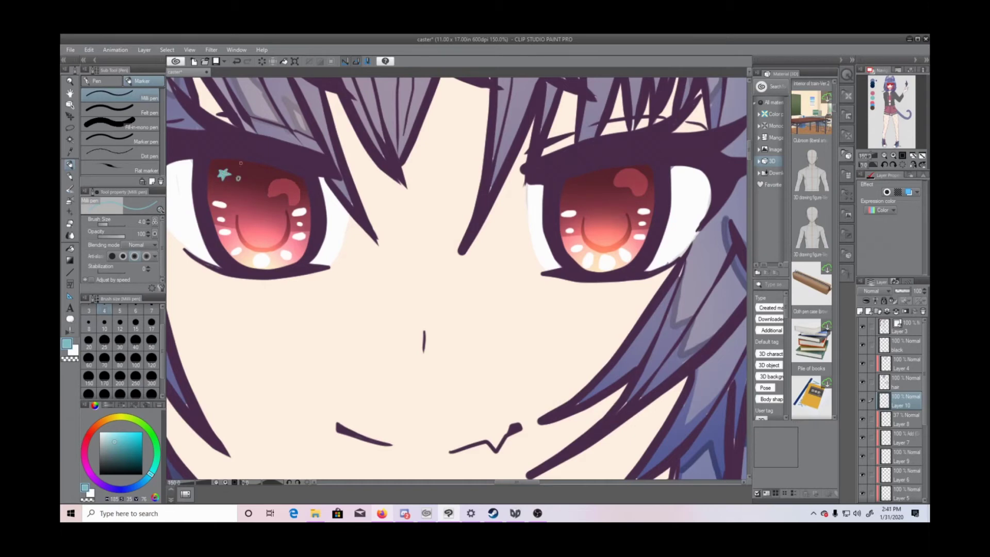
{"action": "left_click", "coordinate": [381, 513]}
{"action": "left_click", "coordinate": [646, 460]}
{"action": "left_click_drag", "start_coordinate": [555, 265], "coordinate": [555, 305]}
{"action": "scroll", "coordinate": [555, 309], "scroll_direction": "down", "scroll_amount": 3}
{"action": "key", "text": "alt+Tab"}
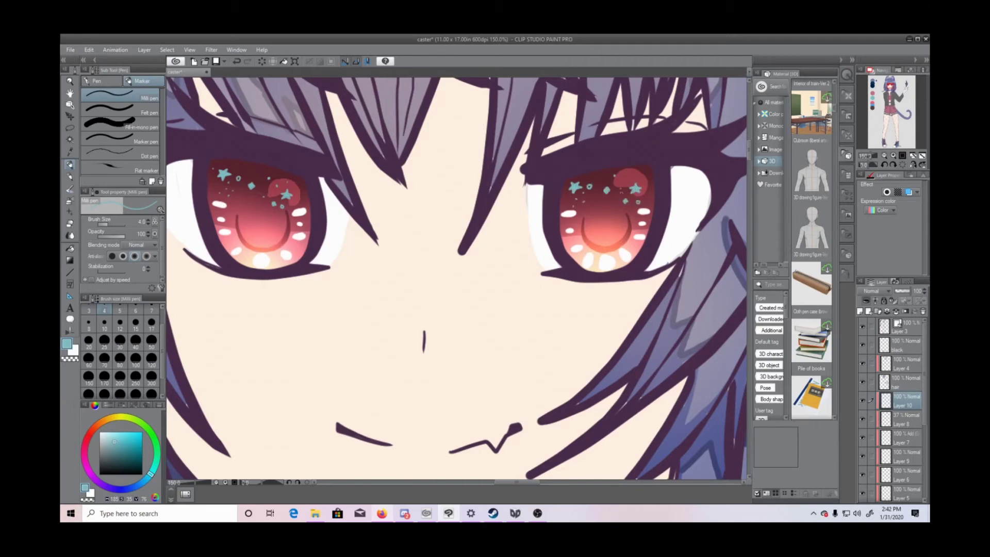
Step: Check the rendered eyes against the whole face and upper figure, and save the illustration
{"action": "left_click", "coordinate": [884, 155]}
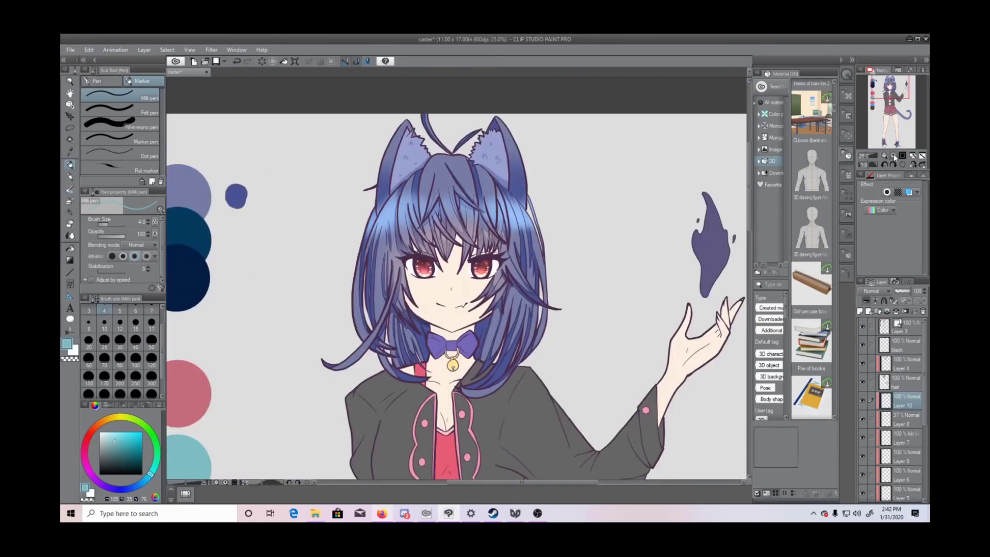
{"action": "left_click", "coordinate": [893, 155]}
{"action": "left_click", "coordinate": [893, 156]}
{"action": "left_click", "coordinate": [884, 155]}
{"action": "left_click", "coordinate": [886, 154]}
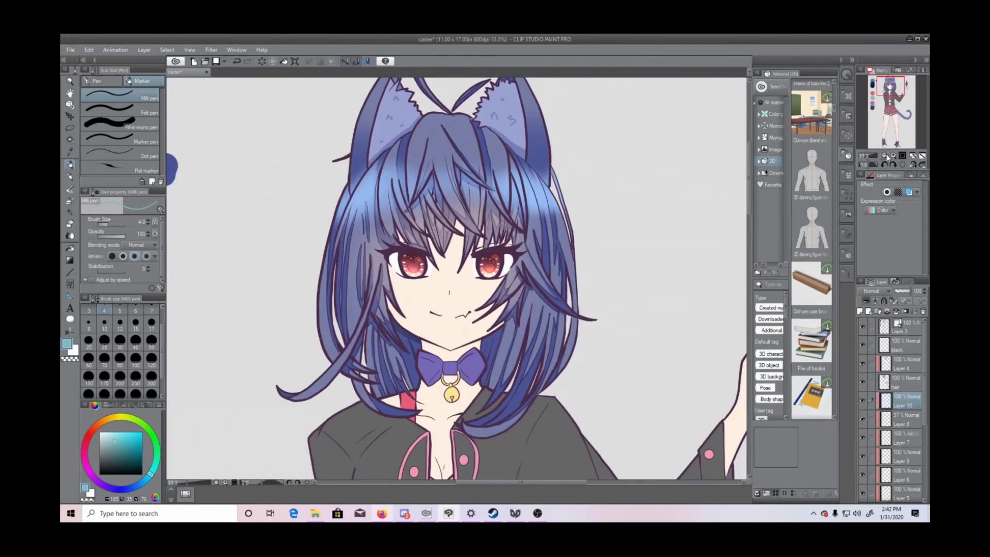
{"action": "left_click", "coordinate": [885, 154]}
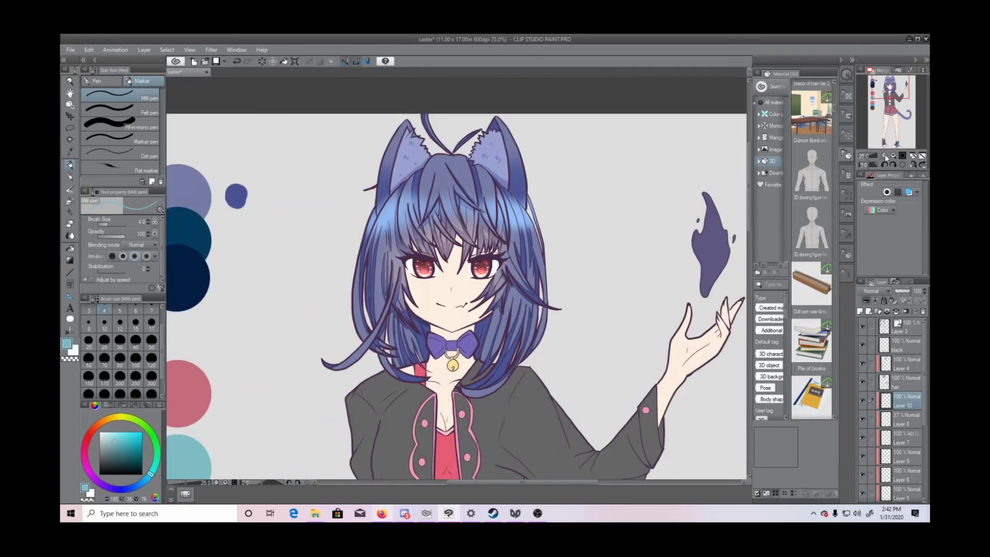
{"action": "left_click", "coordinate": [885, 156]}
{"action": "left_click", "coordinate": [885, 155]}
{"action": "left_click", "coordinate": [893, 156]}
{"action": "left_click", "coordinate": [893, 156]}
{"action": "left_click", "coordinate": [892, 156]}
{"action": "left_click", "coordinate": [893, 156]}
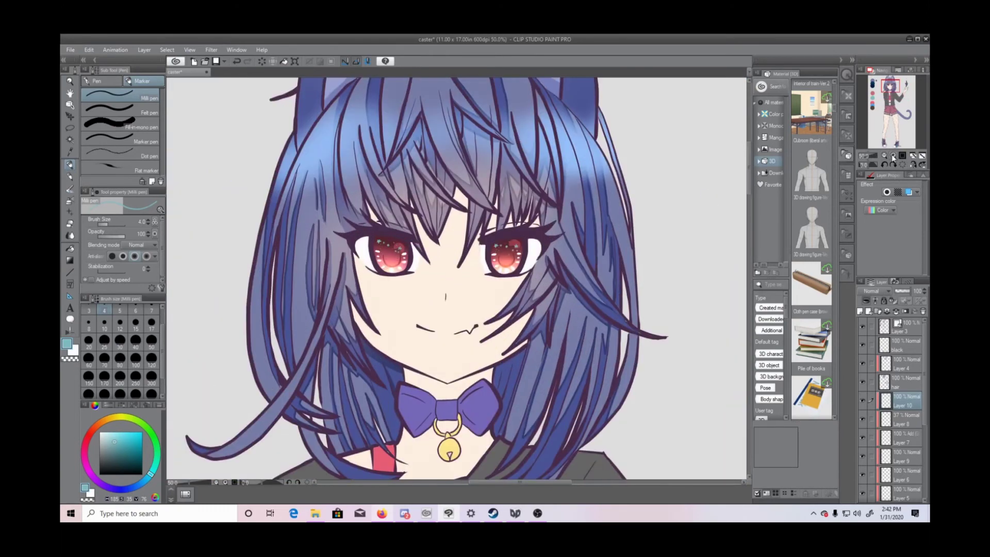
{"action": "key", "text": "ctrl+s"}
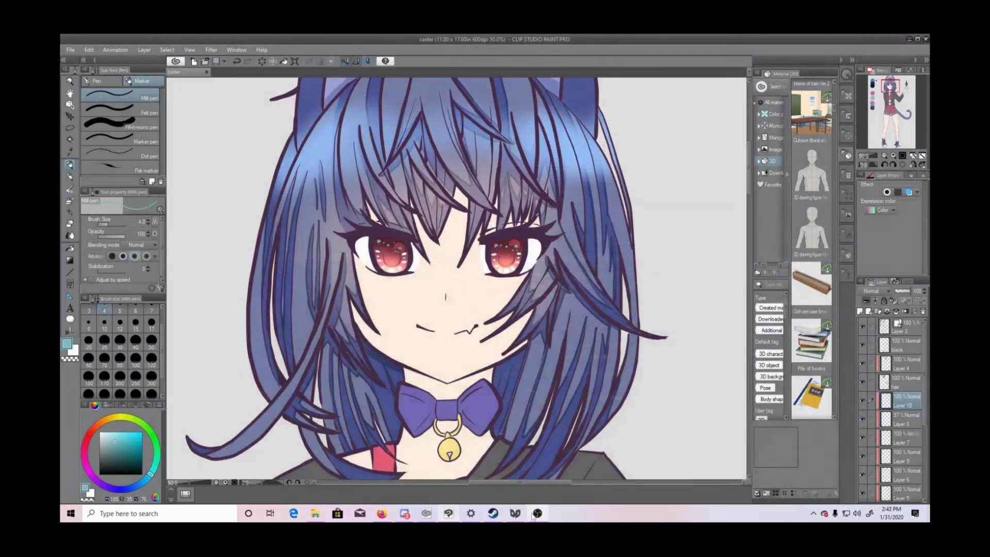
Step: Add a new layer directly above the skin layer and clip it to the skin
{"action": "scroll", "coordinate": [924, 411], "scroll_direction": "down", "scroll_amount": 1}
{"action": "left_click_drag", "start_coordinate": [924, 411], "coordinate": [924, 457]}
{"action": "left_click", "coordinate": [902, 424]}
{"action": "left_click", "coordinate": [144, 50]}
{"action": "left_click", "coordinate": [163, 60]}
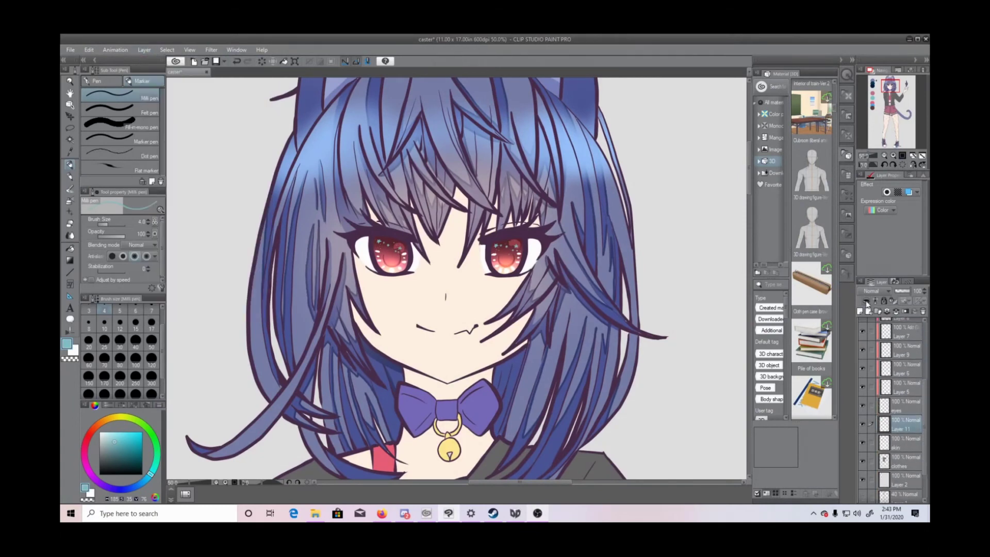
{"action": "left_click", "coordinate": [866, 300]}
Step: Sample the skin tone, pick a warmer peach and shade the face and neck with the Soft airbrush
{"action": "left_click", "coordinate": [885, 155]}
{"action": "left_click", "coordinate": [70, 152]}
{"action": "left_click", "coordinate": [421, 299]}
{"action": "left_click", "coordinate": [114, 432]}
{"action": "left_click", "coordinate": [70, 200]}
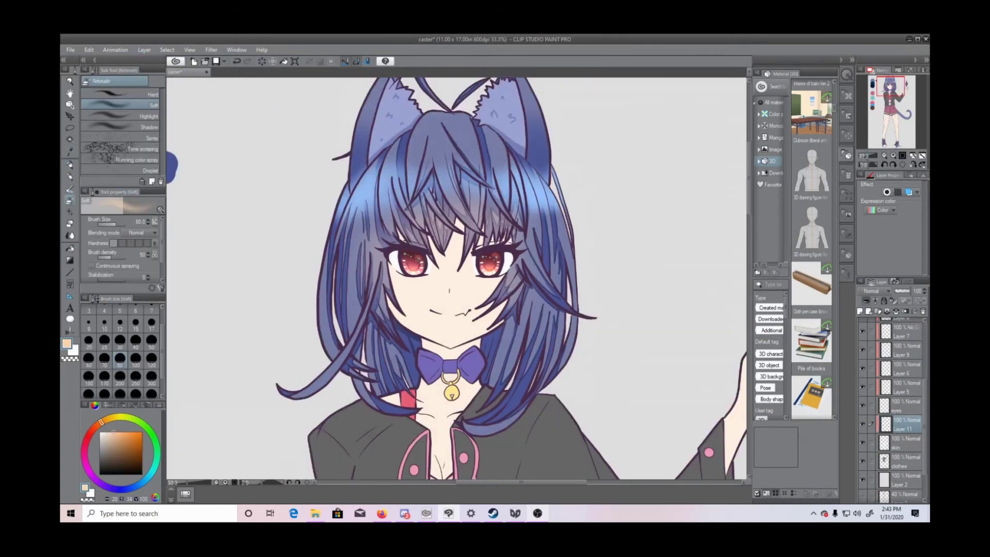
{"action": "mouse_move", "coordinate": [395, 291]}
{"action": "left_mouse_down"}
{"action": "mouse_move", "coordinate": [436, 250]}
{"action": "mouse_move", "coordinate": [466, 260]}
{"action": "mouse_move", "coordinate": [503, 293]}
{"action": "mouse_move", "coordinate": [453, 289]}
{"action": "left_mouse_up"}
{"action": "mouse_move", "coordinate": [429, 356]}
{"action": "left_mouse_down"}
{"action": "mouse_move", "coordinate": [466, 350]}
{"action": "mouse_move", "coordinate": [433, 350]}
{"action": "left_mouse_up"}
{"action": "left_click", "coordinate": [892, 156]}
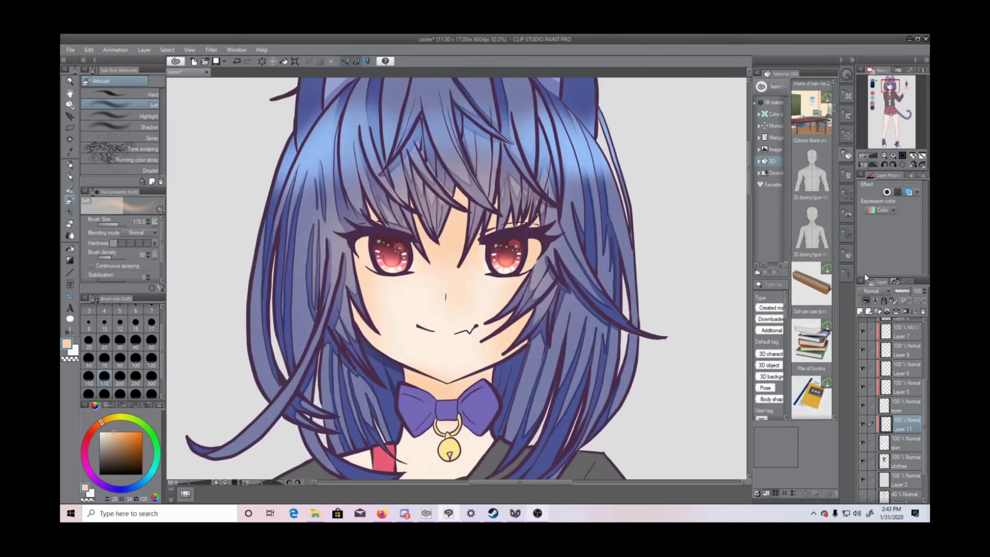
Step: Add a second clipped layer above the skin layer and move the peach shading layer beneath it
{"action": "left_click", "coordinate": [900, 443]}
{"action": "left_click", "coordinate": [145, 50]}
{"action": "left_click", "coordinate": [149, 60]}
{"action": "left_click", "coordinate": [866, 300]}
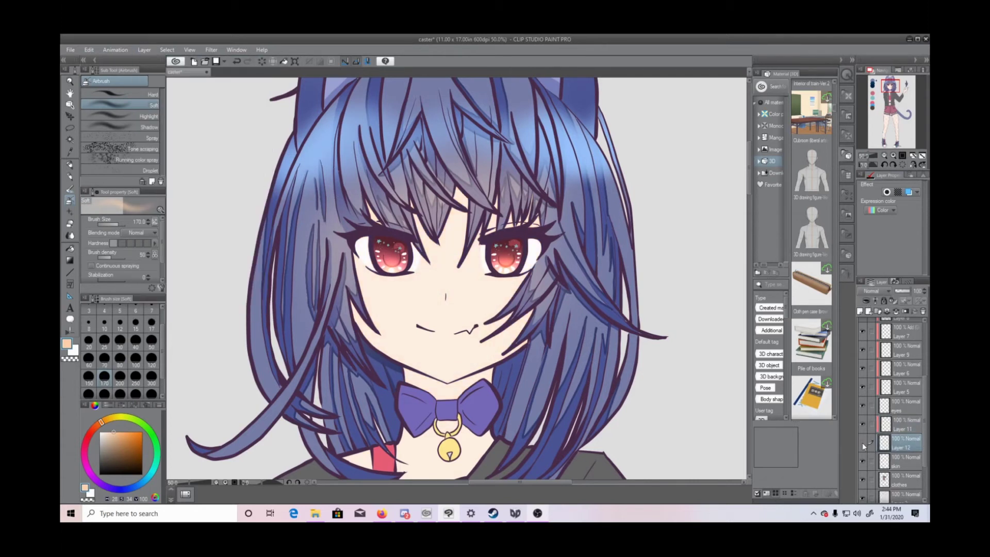
{"action": "left_click", "coordinate": [865, 300]}
{"action": "left_click", "coordinate": [899, 429]}
{"action": "left_click_drag", "start_coordinate": [899, 428], "coordinate": [904, 447]}
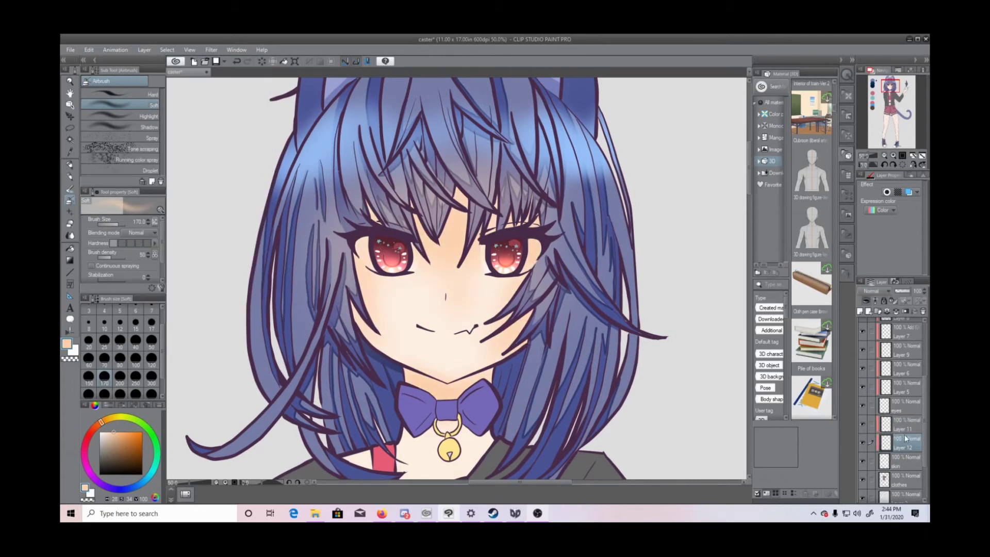
Step: Airbrush soft peach shading on the neck and chest and on the raised wrist beside the sleeve cuff
{"action": "left_click_drag", "start_coordinate": [750, 189], "coordinate": [753, 246]}
{"action": "left_click", "coordinate": [883, 156]}
{"action": "mouse_move", "coordinate": [436, 265]}
{"action": "left_mouse_down"}
{"action": "mouse_move", "coordinate": [439, 291]}
{"action": "mouse_move", "coordinate": [462, 253]}
{"action": "left_mouse_up"}
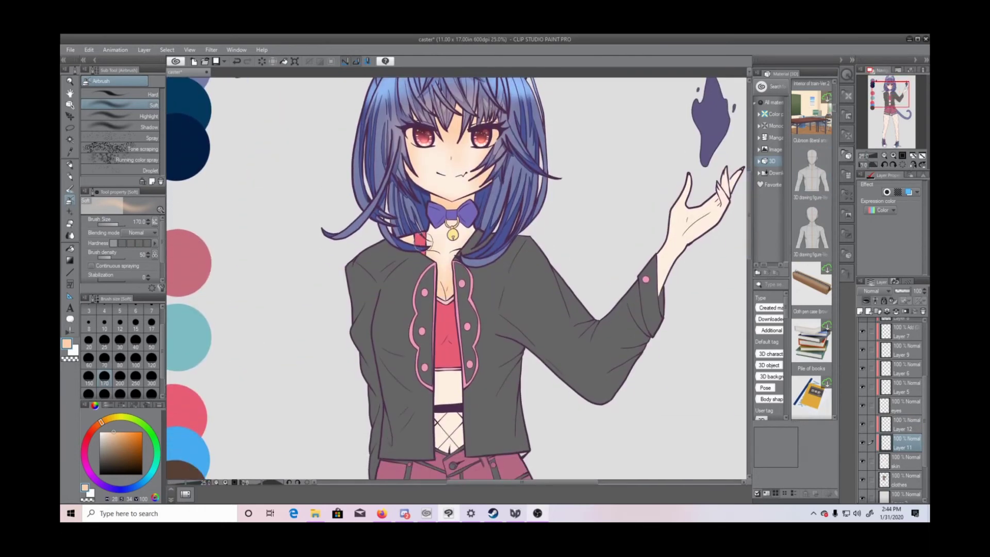
{"action": "key", "text": "ctrl+z"}
{"action": "left_click_drag", "start_coordinate": [664, 252], "coordinate": [668, 281]}
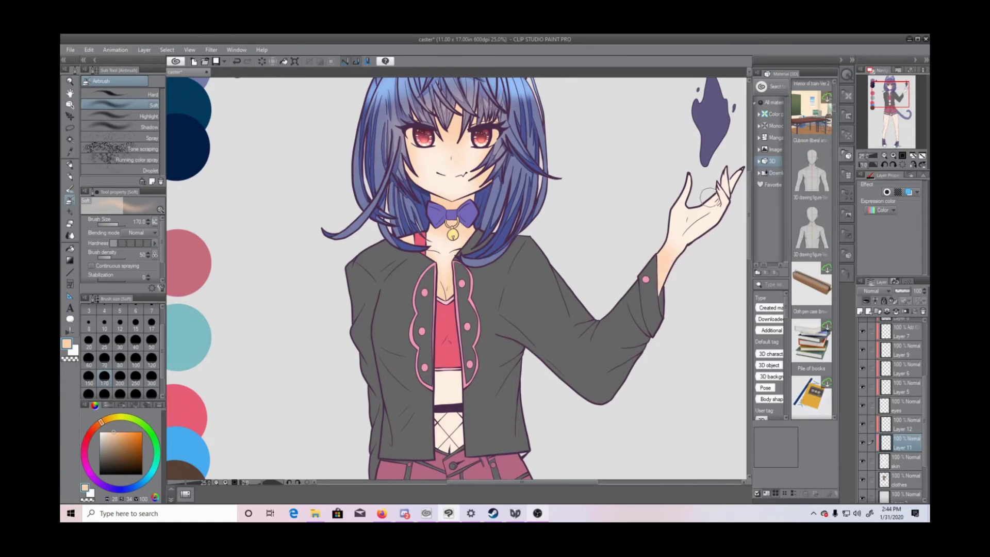
Step: Airbrush soft peach shading on the upper thighs around the belts and on the ankles above the shoes
{"action": "scroll", "coordinate": [750, 200], "scroll_direction": "down", "scroll_amount": 5}
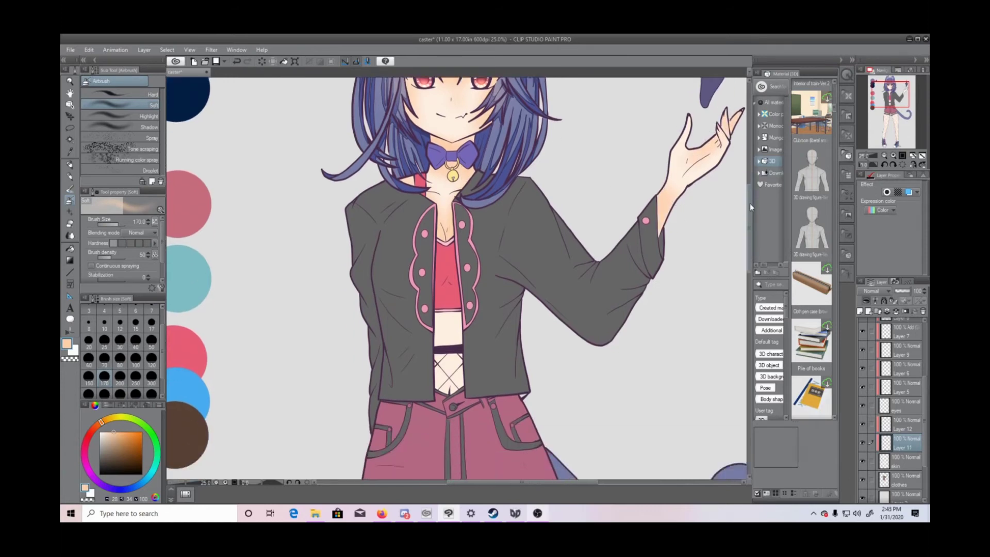
{"action": "left_click_drag", "start_coordinate": [749, 265], "coordinate": [750, 314]}
{"action": "left_click_drag", "start_coordinate": [363, 200], "coordinate": [444, 220]}
{"action": "left_click_drag", "start_coordinate": [361, 225], "coordinate": [441, 246]}
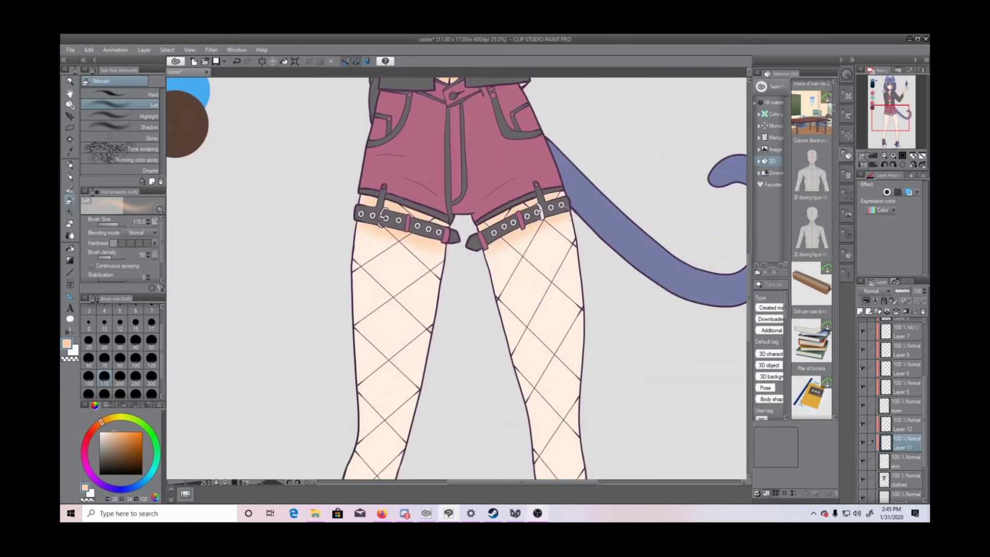
{"action": "scroll", "coordinate": [538, 212], "scroll_direction": "down", "scroll_amount": 12}
{"action": "left_click_drag", "start_coordinate": [557, 316], "coordinate": [592, 326]}
Step: Shade the face beneath the bangs and along the side locks in pink with the Hard airbrush at size 120
{"action": "left_click_drag", "start_coordinate": [748, 329], "coordinate": [748, 171]}
{"action": "left_click", "coordinate": [883, 155]}
{"action": "double_click", "coordinate": [893, 156]}
{"action": "left_click", "coordinate": [883, 156]}
{"action": "left_click", "coordinate": [883, 155]}
{"action": "left_click", "coordinate": [154, 94]}
{"action": "mouse_move", "coordinate": [411, 159]}
{"action": "left_mouse_down"}
{"action": "mouse_move", "coordinate": [405, 193]}
{"action": "mouse_move", "coordinate": [420, 206]}
{"action": "mouse_move", "coordinate": [439, 198]}
{"action": "mouse_move", "coordinate": [465, 151]}
{"action": "mouse_move", "coordinate": [470, 229]}
{"action": "mouse_move", "coordinate": [505, 184]}
{"action": "mouse_move", "coordinate": [565, 169]}
{"action": "left_mouse_up"}
{"action": "mouse_move", "coordinate": [554, 251]}
{"action": "left_mouse_down"}
{"action": "mouse_move", "coordinate": [513, 299]}
{"action": "mouse_move", "coordinate": [526, 305]}
{"action": "mouse_move", "coordinate": [501, 331]}
{"action": "mouse_move", "coordinate": [541, 315]}
{"action": "mouse_move", "coordinate": [524, 320]}
{"action": "mouse_move", "coordinate": [538, 348]}
{"action": "left_mouse_up"}
{"action": "mouse_move", "coordinate": [316, 237]}
{"action": "left_mouse_down"}
{"action": "mouse_move", "coordinate": [360, 334]}
{"action": "mouse_move", "coordinate": [319, 295]}
{"action": "mouse_move", "coordinate": [330, 320]}
{"action": "left_mouse_up"}
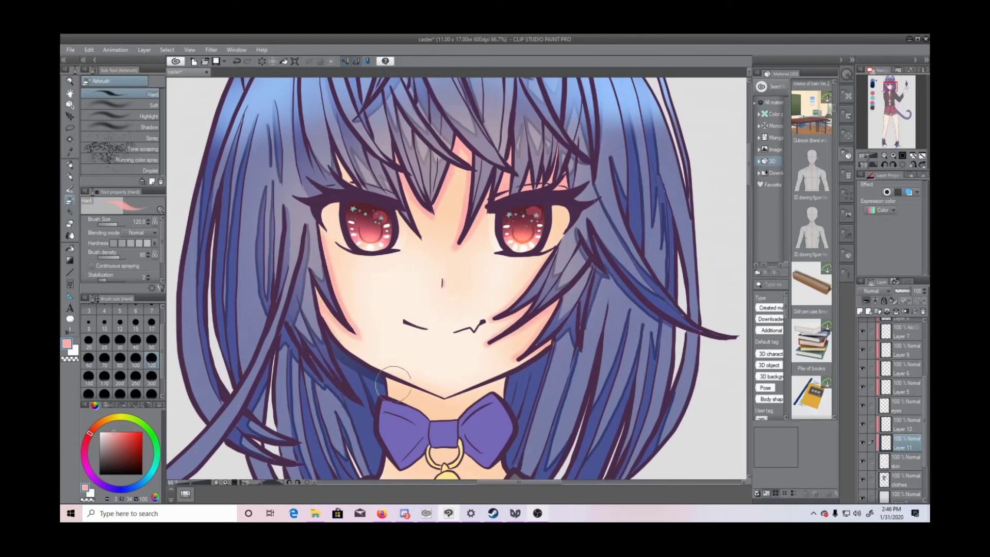
Step: Add pink cast shadows on the neck beneath the chin and around the bell
{"action": "scroll", "coordinate": [749, 229], "scroll_direction": "down", "scroll_amount": 5}
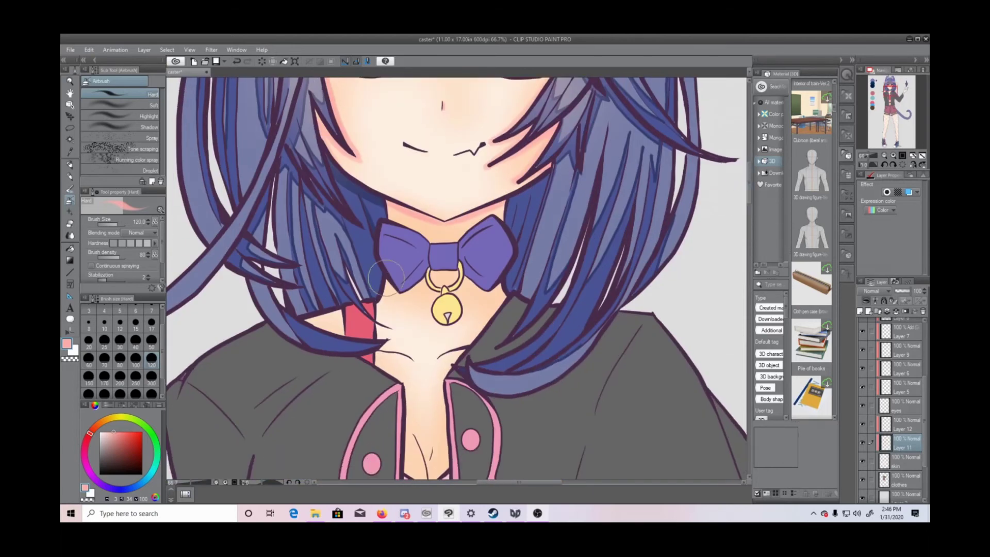
{"action": "mouse_move", "coordinate": [433, 299]}
{"action": "left_mouse_down"}
{"action": "mouse_move", "coordinate": [449, 325]}
{"action": "mouse_move", "coordinate": [458, 309]}
{"action": "mouse_move", "coordinate": [433, 315]}
{"action": "left_mouse_up"}
{"action": "scroll", "coordinate": [750, 195], "scroll_direction": "down", "scroll_amount": 1}
Step: Fill the slot of the collar bell with the dark outline colour on the black layer
{"action": "left_click_drag", "start_coordinate": [925, 418], "coordinate": [925, 364]}
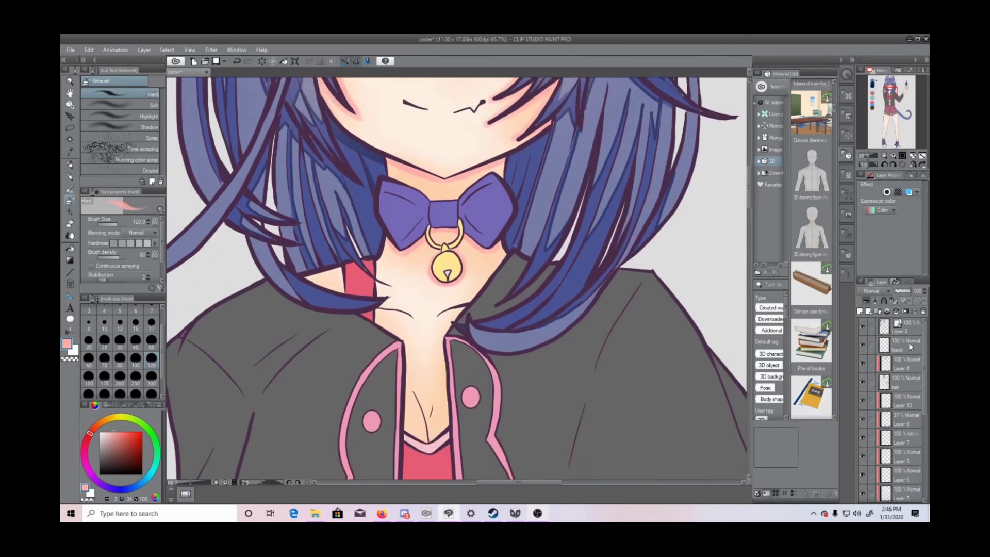
{"action": "left_click", "coordinate": [906, 345]}
{"action": "left_click", "coordinate": [70, 151]}
{"action": "left_click", "coordinate": [433, 274]}
{"action": "left_click", "coordinate": [70, 139]}
{"action": "left_click", "coordinate": [447, 275]}
{"action": "left_click", "coordinate": [498, 291]}
{"action": "left_click", "coordinate": [368, 292]}
Step: Return to the peach shading layer and airbrush pink shadows on the shoulder, collarbones, cleavage and midriff edges
{"action": "scroll", "coordinate": [897, 403], "scroll_direction": "down", "scroll_amount": 4}
{"action": "left_click", "coordinate": [905, 382]}
{"action": "left_click", "coordinate": [69, 200]}
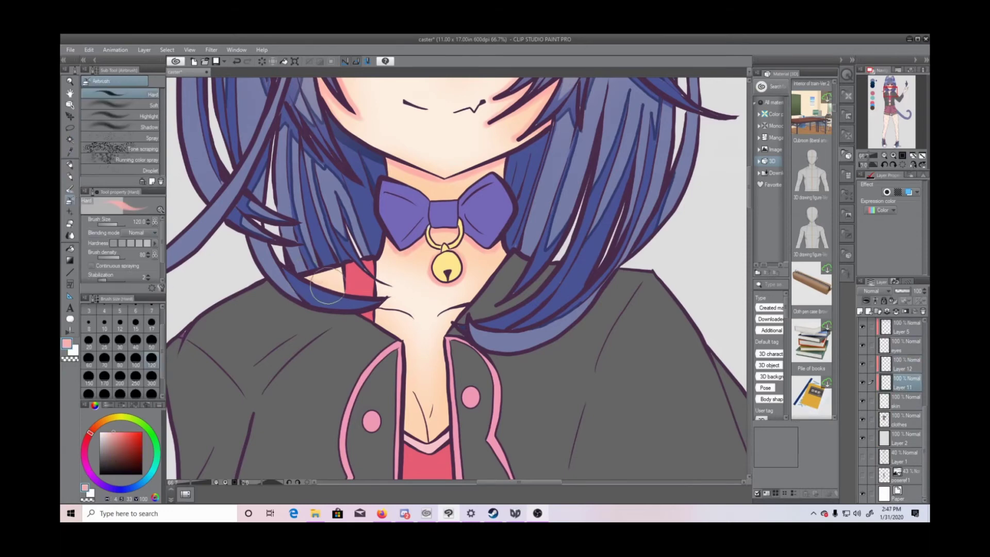
{"action": "mouse_move", "coordinate": [390, 303]}
{"action": "left_mouse_down"}
{"action": "mouse_move", "coordinate": [374, 318]}
{"action": "mouse_move", "coordinate": [457, 353]}
{"action": "mouse_move", "coordinate": [396, 308]}
{"action": "mouse_move", "coordinate": [451, 305]}
{"action": "left_mouse_up"}
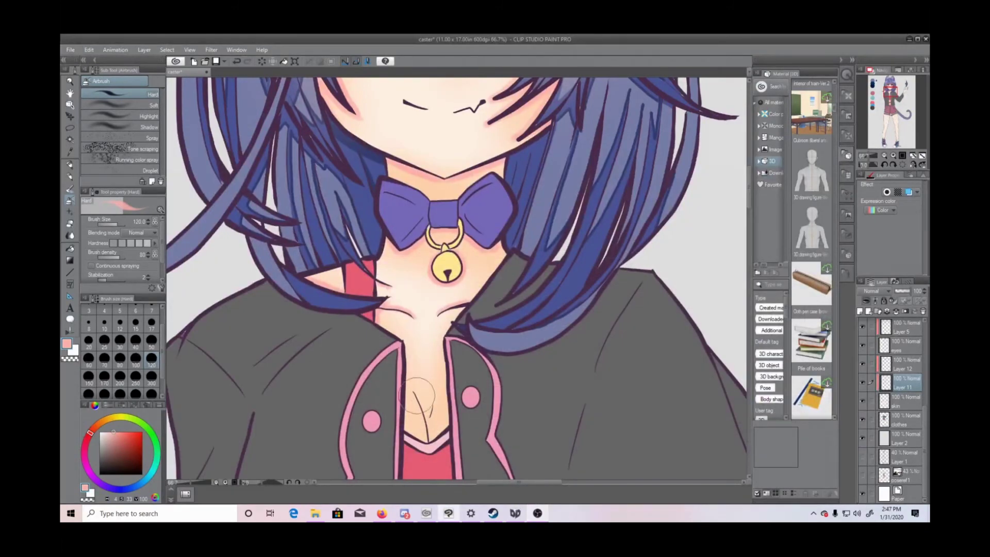
{"action": "mouse_move", "coordinate": [422, 394]}
{"action": "left_mouse_down"}
{"action": "mouse_move", "coordinate": [425, 421]}
{"action": "mouse_move", "coordinate": [407, 408]}
{"action": "mouse_move", "coordinate": [483, 353]}
{"action": "left_mouse_up"}
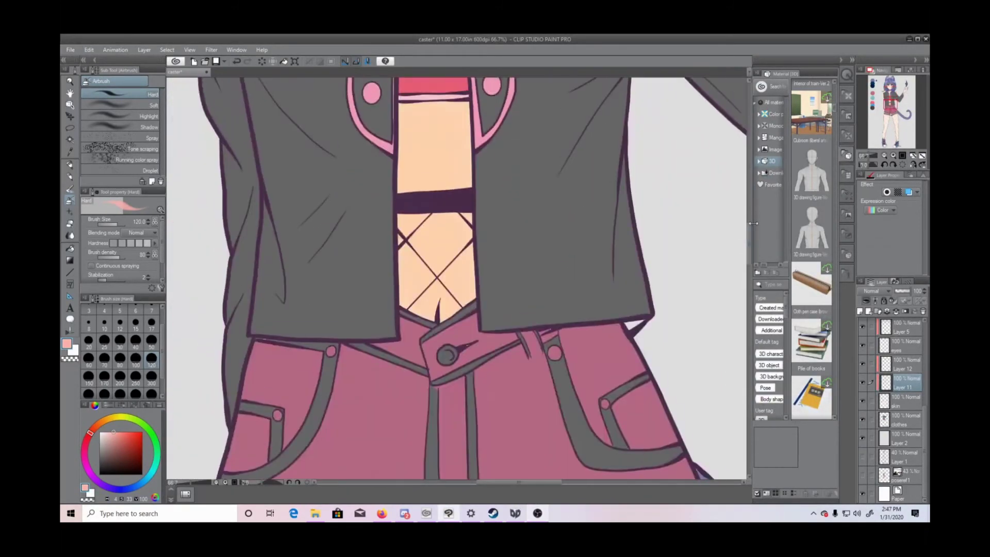
{"action": "left_click_drag", "start_coordinate": [470, 237], "coordinate": [471, 288]}
{"action": "left_click_drag", "start_coordinate": [422, 310], "coordinate": [447, 306]}
Step: Airbrush pink shadows on the upper thighs along the belts and on the ankles above the shoes
{"action": "left_click", "coordinate": [884, 155]}
{"action": "left_click", "coordinate": [883, 155]}
{"action": "left_click", "coordinate": [883, 155]}
{"action": "left_click", "coordinate": [893, 155]}
{"action": "left_click", "coordinate": [893, 155]}
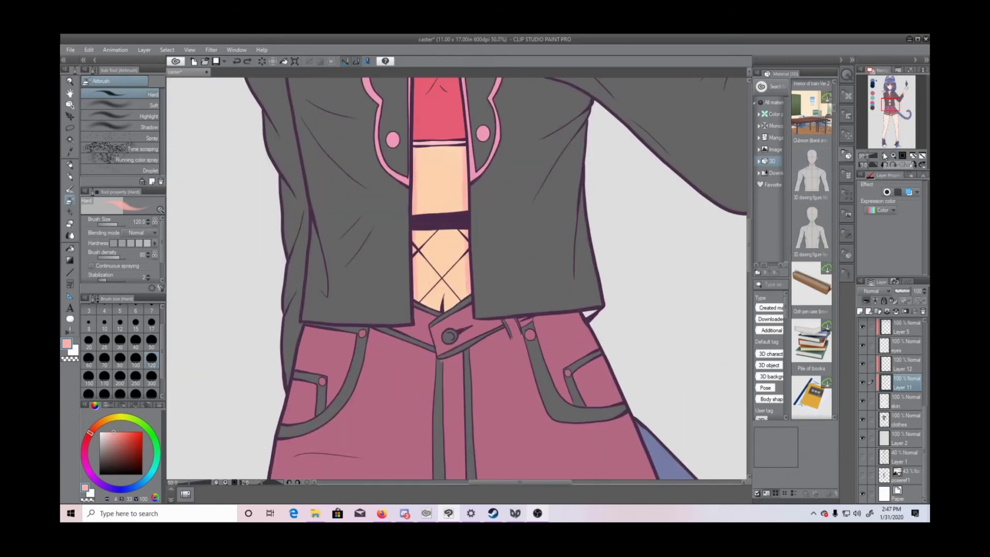
{"action": "left_click_drag", "start_coordinate": [749, 227], "coordinate": [751, 281]}
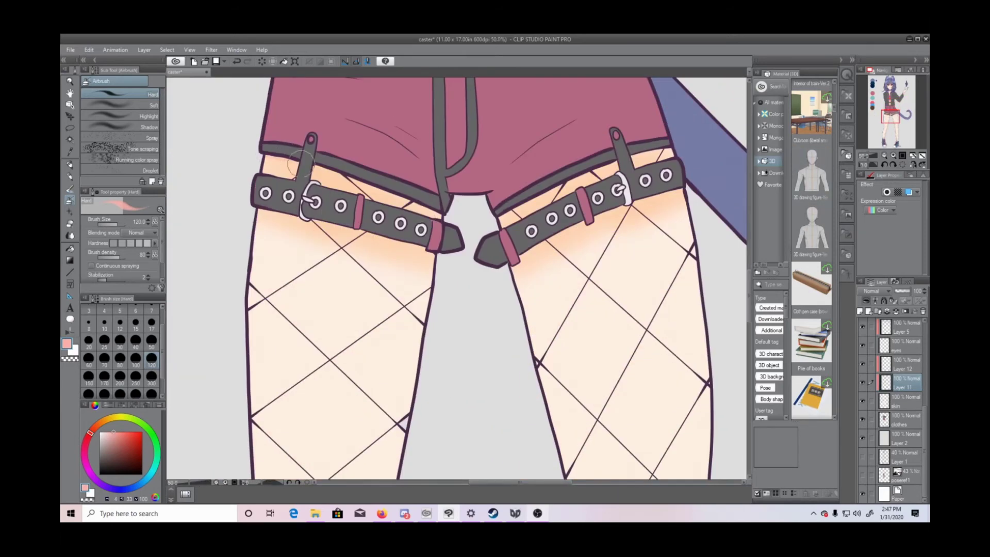
{"action": "left_click_drag", "start_coordinate": [267, 210], "coordinate": [444, 262]}
{"action": "left_click_drag", "start_coordinate": [527, 255], "coordinate": [689, 187]}
{"action": "left_click_drag", "start_coordinate": [751, 289], "coordinate": [750, 351]}
{"action": "left_click_drag", "start_coordinate": [229, 320], "coordinate": [269, 317]}
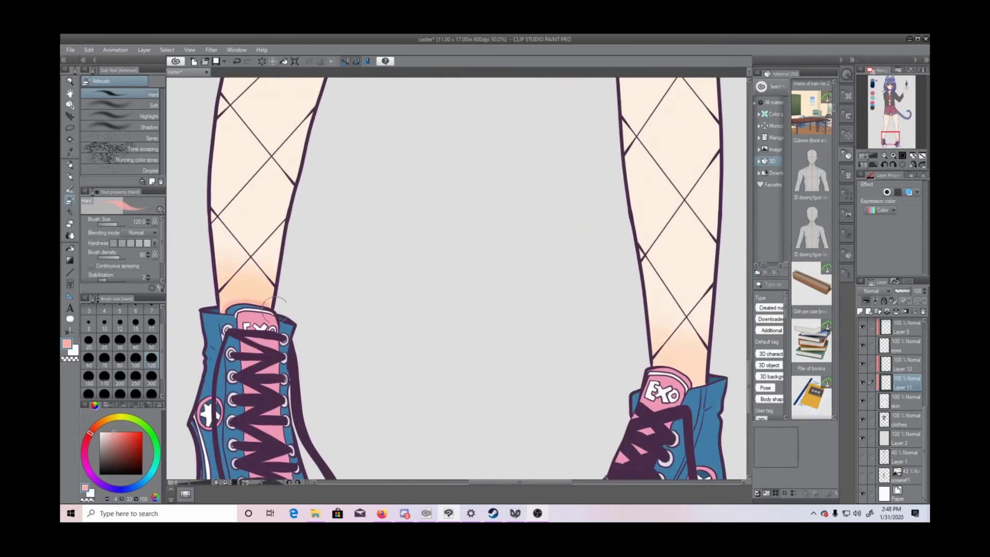
{"action": "left_click_drag", "start_coordinate": [665, 369], "coordinate": [692, 385]}
Step: Airbrush pink shadows on the raised hand's fingers and palm creases and on the wrist beside the cuff
{"action": "left_click_drag", "start_coordinate": [526, 482], "coordinate": [585, 482]}
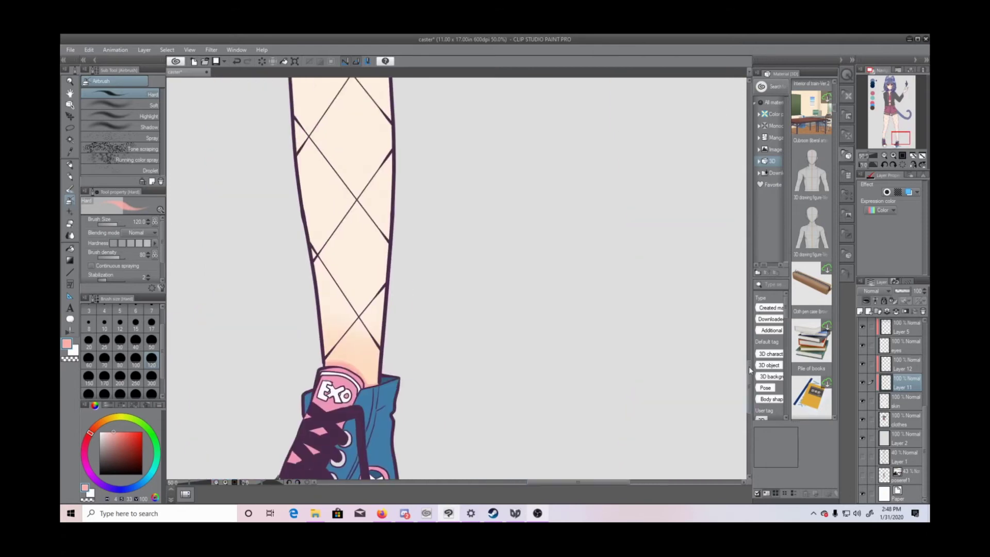
{"action": "left_click_drag", "start_coordinate": [749, 372], "coordinate": [766, 172]}
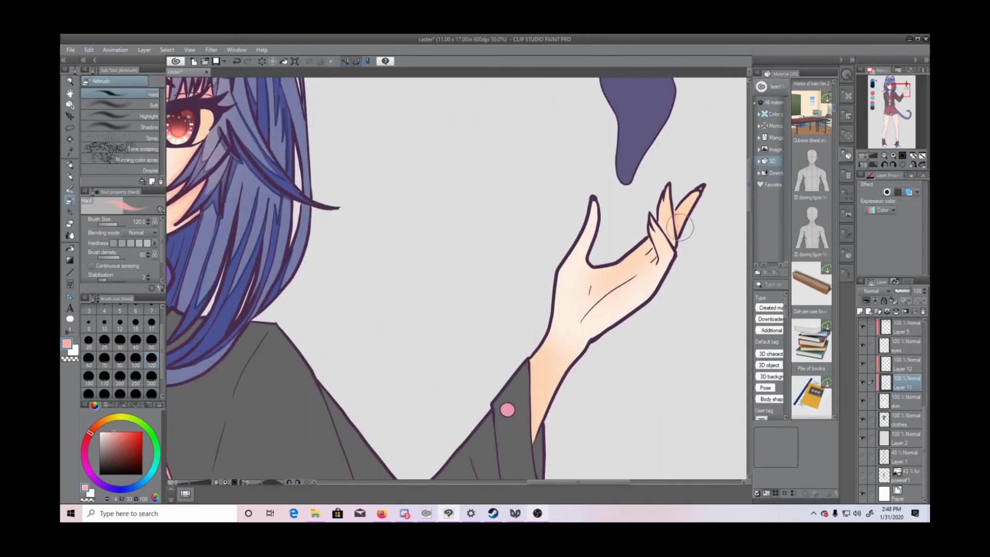
{"action": "left_click_drag", "start_coordinate": [651, 249], "coordinate": [578, 324]}
{"action": "left_click_drag", "start_coordinate": [594, 283], "coordinate": [590, 294]}
{"action": "left_click_drag", "start_coordinate": [529, 367], "coordinate": [533, 438]}
Step: Pick a deeper coral red and softly redden the forehead, cheek edges and neck with the Soft airbrush at size 80
{"action": "left_click", "coordinate": [884, 155]}
{"action": "left_click", "coordinate": [884, 155]}
{"action": "left_click", "coordinate": [124, 432]}
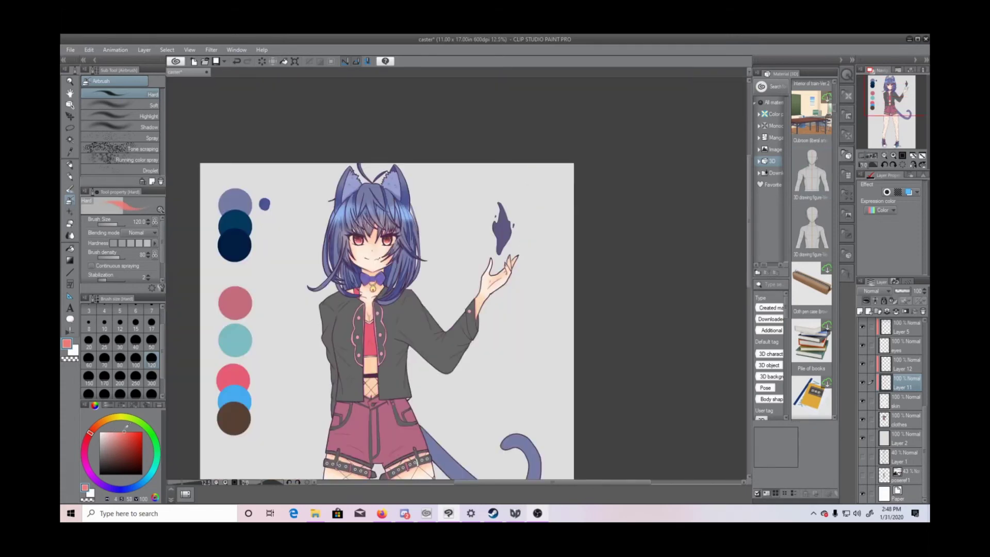
{"action": "left_click", "coordinate": [869, 155]}
{"action": "left_click_drag", "start_coordinate": [505, 482], "coordinate": [466, 482]}
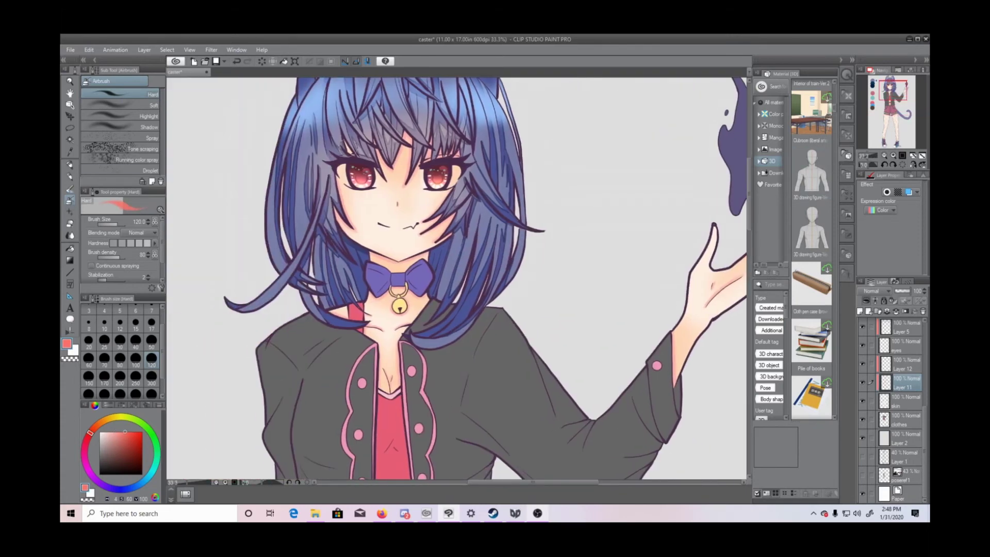
{"action": "left_click", "coordinate": [149, 105]}
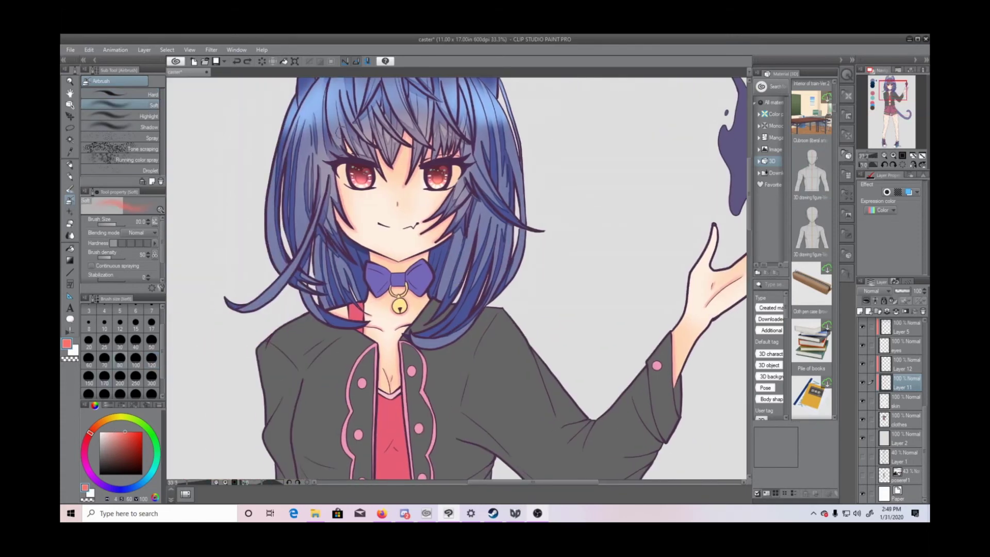
{"action": "left_click_drag", "start_coordinate": [372, 138], "coordinate": [407, 139]}
{"action": "left_click_drag", "start_coordinate": [338, 181], "coordinate": [346, 224]}
{"action": "left_click_drag", "start_coordinate": [439, 226], "coordinate": [452, 220]}
{"action": "left_click_drag", "start_coordinate": [372, 251], "coordinate": [428, 254]}
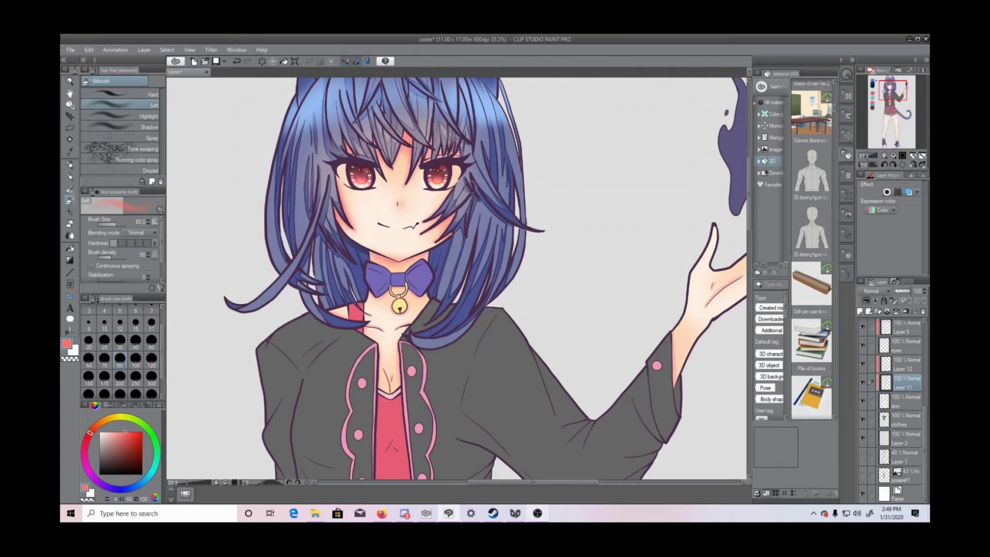
Step: Softly redden the raised wrist beside the cuff and the palm with the coral red
{"action": "left_click_drag", "start_coordinate": [676, 369], "coordinate": [675, 339]}
{"action": "left_click", "coordinate": [884, 154]}
{"action": "left_click", "coordinate": [884, 155]}
{"action": "left_click", "coordinate": [884, 155]}
{"action": "left_click", "coordinate": [893, 154]}
{"action": "left_click", "coordinate": [892, 155]}
{"action": "left_click", "coordinate": [893, 154]}
{"action": "left_click_drag", "start_coordinate": [715, 287], "coordinate": [710, 299]}
Step: Softly redden the upper thighs along the belts and the ankles above the shoes with the coral red
{"action": "left_click_drag", "start_coordinate": [748, 193], "coordinate": [749, 295]}
{"action": "left_click_drag", "start_coordinate": [277, 189], "coordinate": [395, 226]}
{"action": "left_click_drag", "start_coordinate": [456, 219], "coordinate": [547, 182]}
{"action": "left_click_drag", "start_coordinate": [749, 284], "coordinate": [750, 368]}
{"action": "left_click_drag", "start_coordinate": [249, 315], "coordinate": [285, 310]}
{"action": "left_click_drag", "start_coordinate": [550, 357], "coordinate": [569, 364]}
{"action": "left_click", "coordinate": [885, 154]}
{"action": "left_click", "coordinate": [884, 154]}
{"action": "left_click", "coordinate": [884, 155]}
{"action": "left_click_drag", "start_coordinate": [749, 308], "coordinate": [751, 269]}
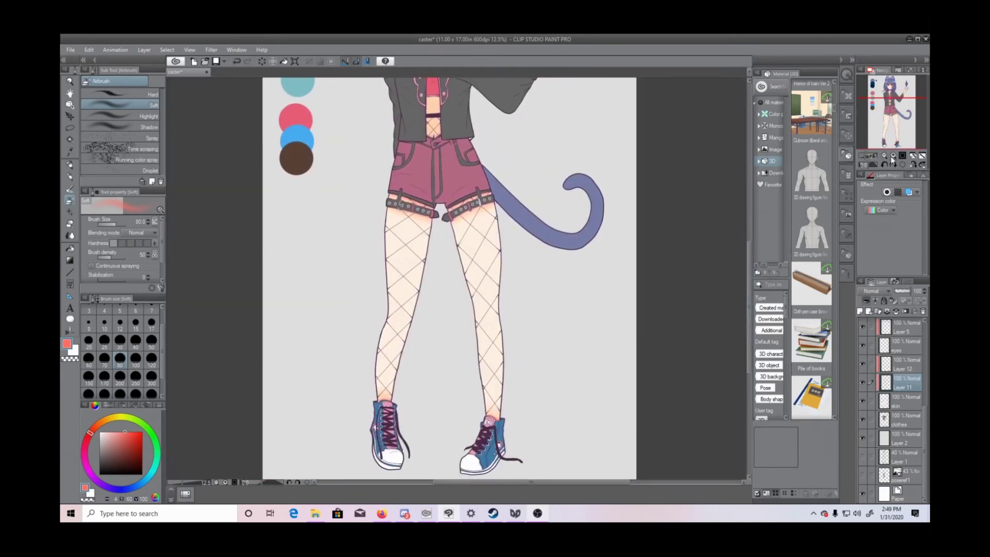
Step: Sample the shaded skin near the thigh belt as the secondary colour and return to the Soft airbrush
{"action": "left_click", "coordinate": [893, 155]}
{"action": "left_click", "coordinate": [893, 155]}
{"action": "left_click", "coordinate": [77, 349]}
{"action": "left_click", "coordinate": [69, 151]}
{"action": "left_click", "coordinate": [475, 126]}
{"action": "key", "text": "b"}
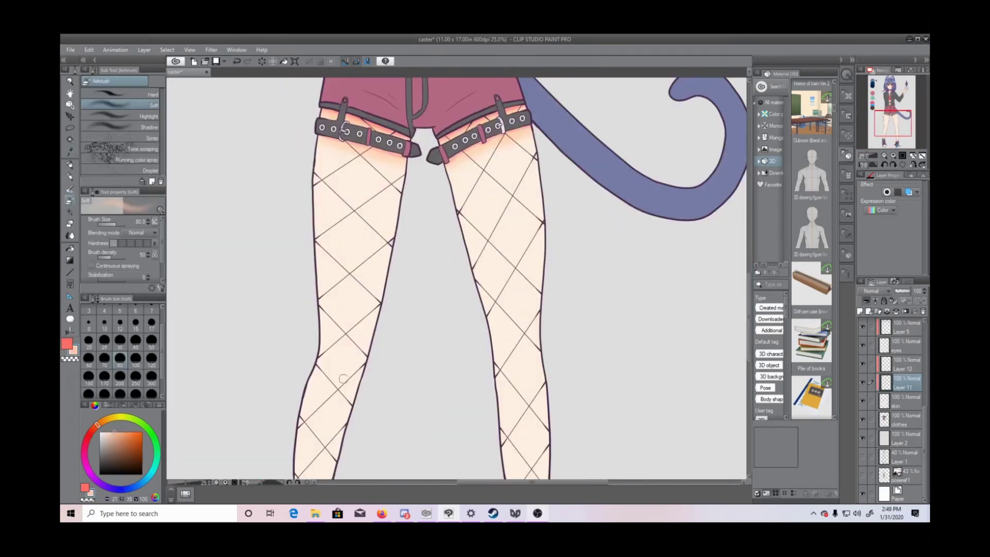
Step: Try a soft blush on both knees with the Soft airbrush at size 80, and undo it
{"action": "left_click", "coordinate": [884, 155]}
{"action": "left_click", "coordinate": [884, 155]}
{"action": "left_click", "coordinate": [893, 155]}
{"action": "left_click", "coordinate": [892, 155]}
{"action": "key", "text": "ctrl+z"}
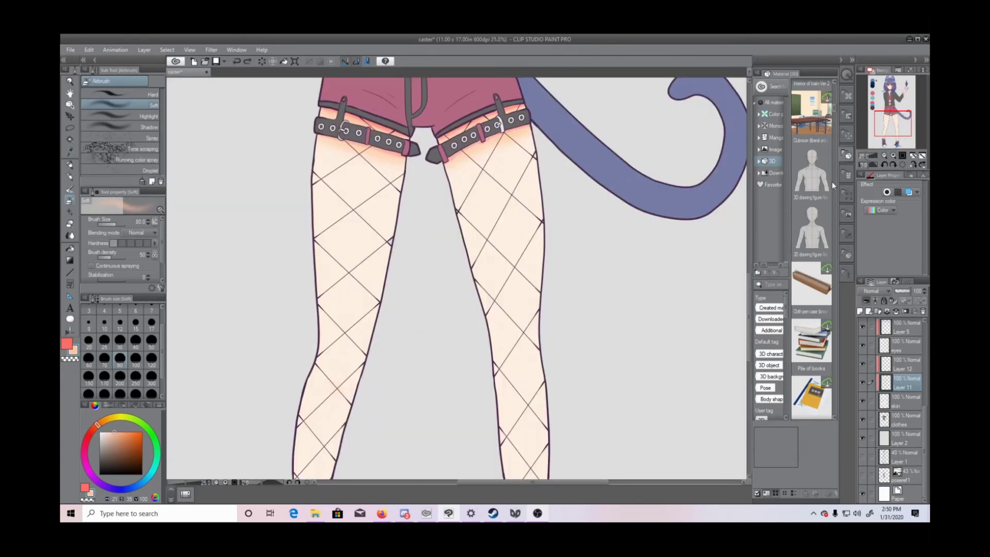
{"action": "left_click", "coordinate": [335, 378]}
{"action": "left_click_drag", "start_coordinate": [508, 373], "coordinate": [513, 386]}
{"action": "left_click", "coordinate": [884, 156]}
{"action": "left_click", "coordinate": [883, 156]}
{"action": "left_click", "coordinate": [892, 155]}
{"action": "left_click", "coordinate": [893, 155]}
{"action": "key", "text": "ctrl+z"}
{"action": "key", "text": "ctrl+z"}
Step: Try a broader knee blush with the Soft airbrush at size 200, and undo it on both legs
{"action": "left_click", "coordinate": [124, 375]}
{"action": "left_click_drag", "start_coordinate": [323, 390], "coordinate": [329, 395]}
{"action": "left_click_drag", "start_coordinate": [506, 389], "coordinate": [512, 390]}
{"action": "left_click", "coordinate": [884, 156]}
{"action": "left_click", "coordinate": [884, 156]}
{"action": "left_click", "coordinate": [893, 156]}
{"action": "left_click", "coordinate": [893, 156]}
{"action": "key", "text": "ctrl+z"}
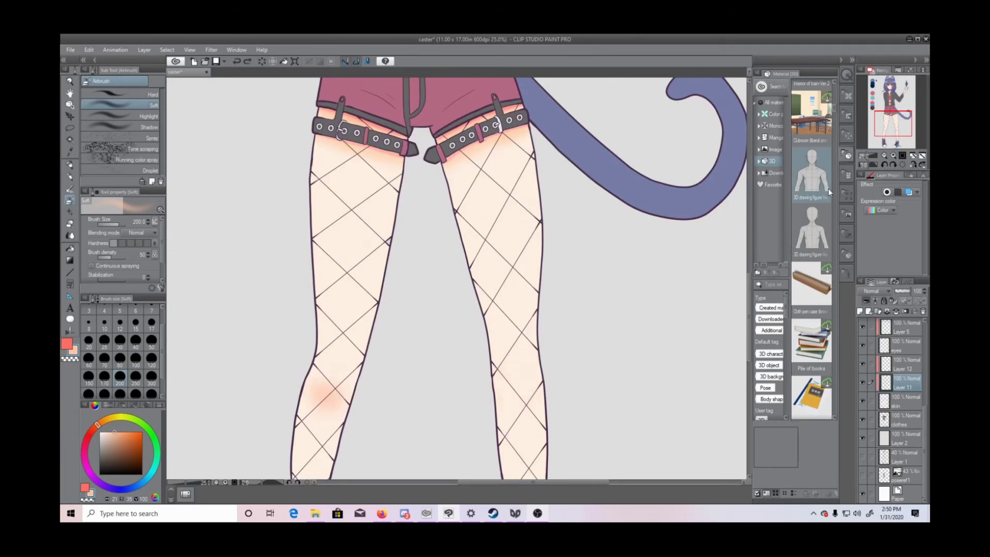
{"action": "key", "text": "ctrl+z"}
{"action": "left_click", "coordinate": [884, 156]}
{"action": "left_click", "coordinate": [884, 155]}
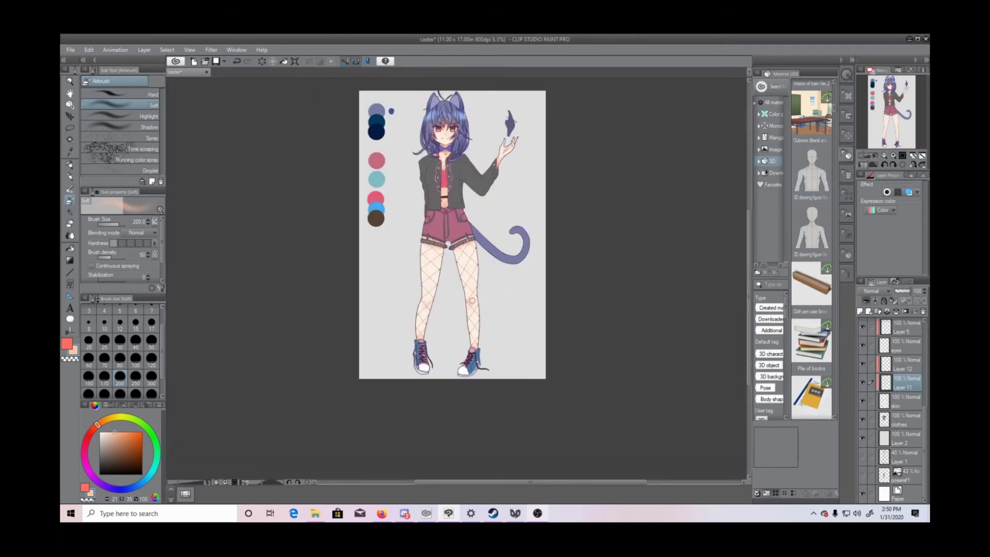
Step: Sweep the secondary peach skin shade down both legs with the Soft airbrush at size 300
{"action": "left_click", "coordinate": [66, 343]}
{"action": "left_click", "coordinate": [893, 156]}
{"action": "left_click", "coordinate": [893, 156]}
{"action": "left_click", "coordinate": [334, 384]}
{"action": "left_click", "coordinate": [502, 373]}
{"action": "left_click", "coordinate": [884, 156]}
{"action": "left_click", "coordinate": [884, 155]}
{"action": "mouse_move", "coordinate": [750, 279]}
{"action": "left_mouse_down"}
{"action": "mouse_move", "coordinate": [746, 235]}
{"action": "mouse_move", "coordinate": [747, 262]}
{"action": "left_mouse_up"}
{"action": "left_click", "coordinate": [894, 155]}
{"action": "left_click", "coordinate": [75, 350]}
{"action": "left_click", "coordinate": [151, 377]}
{"action": "left_click_drag", "start_coordinate": [387, 212], "coordinate": [377, 382]}
{"action": "left_click_drag", "start_coordinate": [492, 208], "coordinate": [500, 407]}
Step: Airbrush coral red shading along the thighs and lower legs with the primary colour
{"action": "left_click", "coordinate": [69, 345]}
{"action": "left_click_drag", "start_coordinate": [388, 204], "coordinate": [376, 241]}
{"action": "left_click_drag", "start_coordinate": [493, 200], "coordinate": [507, 272]}
{"action": "left_click_drag", "start_coordinate": [378, 317], "coordinate": [377, 357]}
{"action": "left_click_drag", "start_coordinate": [500, 330], "coordinate": [507, 376]}
{"action": "left_click", "coordinate": [884, 156]}
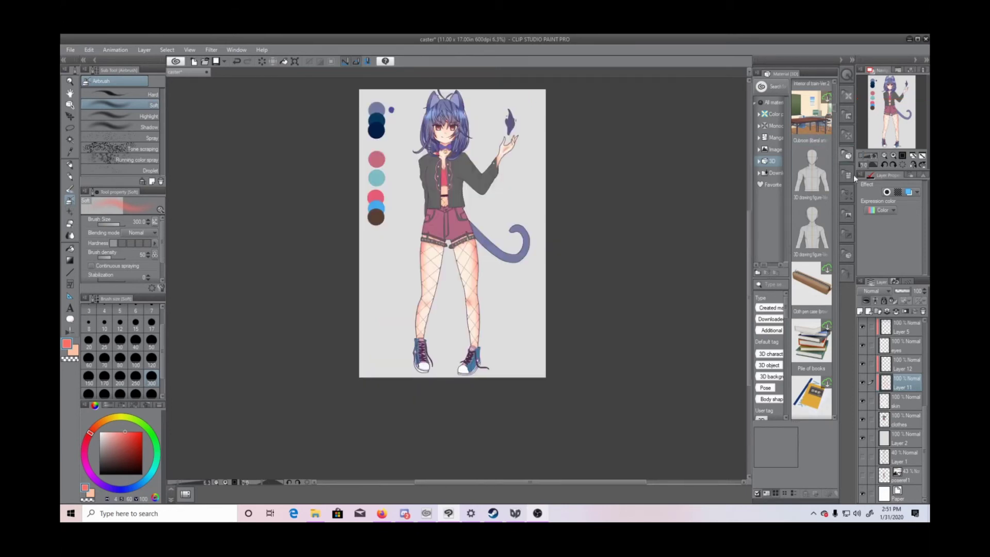
Step: Soften the inner thighs with the secondary peach colour and switch back to the coral
{"action": "left_click", "coordinate": [893, 156]}
{"action": "left_click", "coordinate": [76, 351]}
{"action": "left_click_drag", "start_coordinate": [422, 252], "coordinate": [425, 296]}
{"action": "left_click_drag", "start_coordinate": [453, 256], "coordinate": [457, 285]}
{"action": "key", "text": "x"}
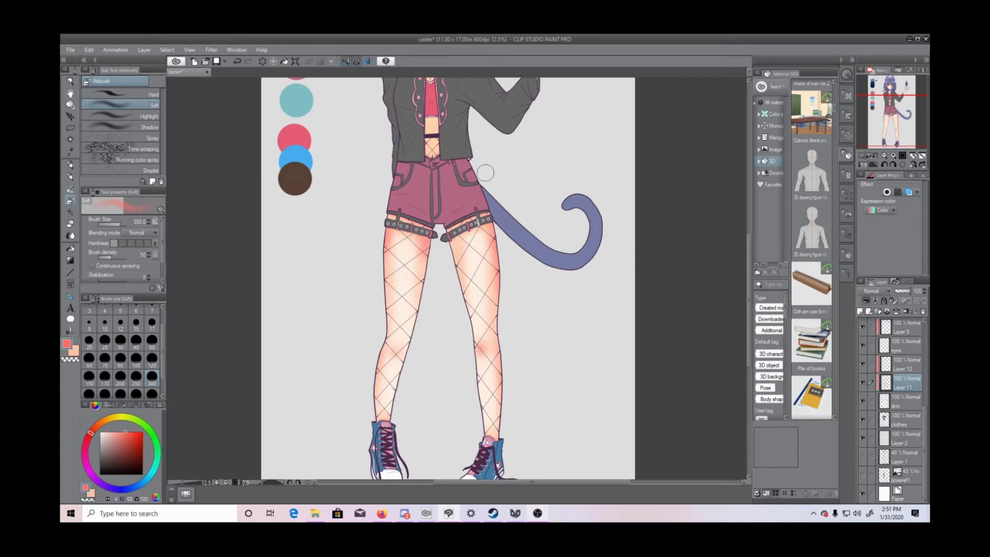
{"action": "left_click", "coordinate": [885, 156]}
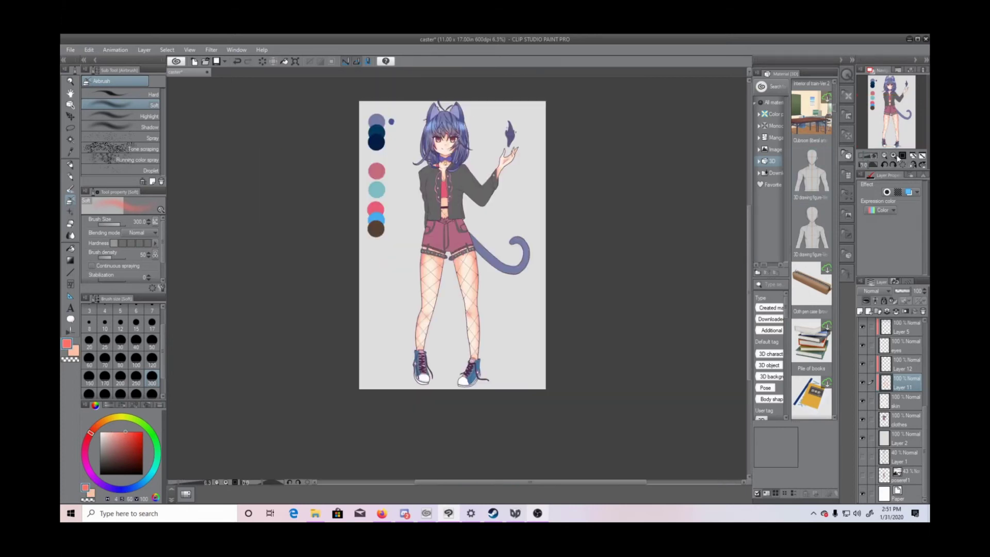
Step: Sample the pale skin tone from the middle of the thigh, clear the skin layer selection and return to Layer 11
{"action": "left_click", "coordinate": [893, 156]}
{"action": "left_click", "coordinate": [892, 155]}
{"action": "left_click", "coordinate": [892, 156]}
{"action": "left_click", "coordinate": [910, 370]}
{"action": "left_click", "coordinate": [903, 400]}
{"action": "left_click", "coordinate": [70, 139]}
{"action": "left_click", "coordinate": [365, 285]}
{"action": "left_click", "coordinate": [70, 152]}
{"action": "left_click", "coordinate": [318, 205]}
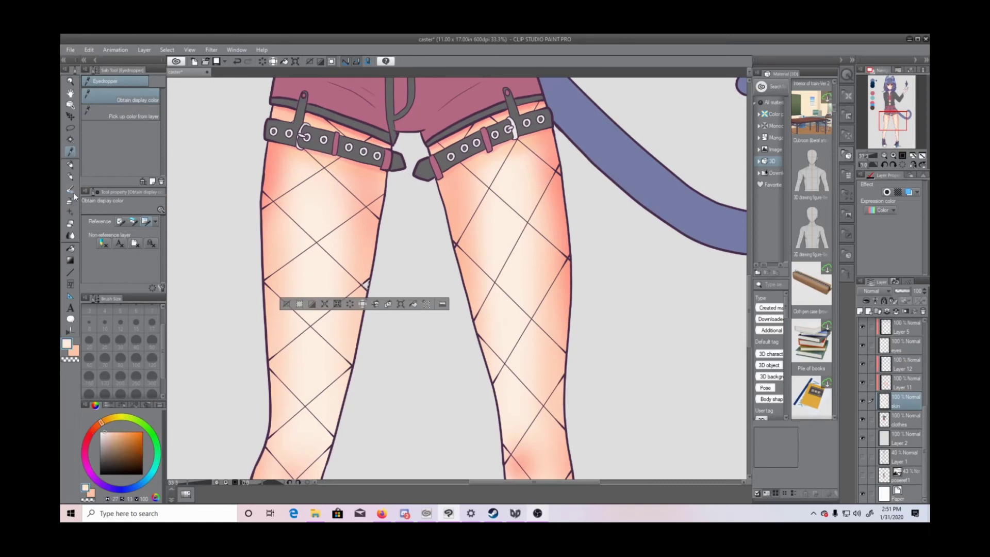
{"action": "key", "text": "b"}
{"action": "key", "text": "ctrl+d"}
{"action": "left_click", "coordinate": [884, 156]}
{"action": "left_click", "coordinate": [884, 156]}
{"action": "left_click", "coordinate": [884, 155]}
{"action": "left_click", "coordinate": [893, 155]}
{"action": "left_click", "coordinate": [893, 156]}
{"action": "left_click", "coordinate": [906, 383]}
Step: Sample the skin colour as the secondary colour, shift it to a stronger coral and shade the midriff with the Soft airbrush
{"action": "left_click", "coordinate": [75, 352]}
{"action": "mouse_move", "coordinate": [748, 294]}
{"action": "left_mouse_down"}
{"action": "mouse_move", "coordinate": [749, 162]}
{"action": "mouse_move", "coordinate": [749, 261]}
{"action": "left_mouse_up"}
{"action": "left_click", "coordinate": [70, 152]}
{"action": "left_click", "coordinate": [368, 268]}
{"action": "left_click", "coordinate": [126, 432]}
{"action": "left_click", "coordinate": [70, 200]}
{"action": "left_click_drag", "start_coordinate": [395, 159], "coordinate": [396, 225]}
{"action": "left_click_drag", "start_coordinate": [418, 162], "coordinate": [419, 186]}
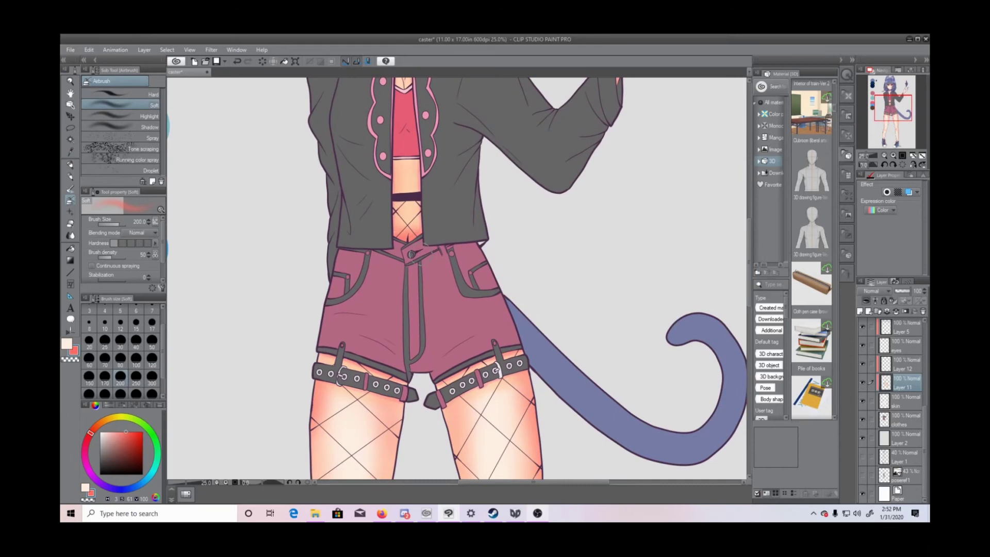
Step: Airbrush the same coral shading onto the skin of the upper chest below the neck
{"action": "left_click_drag", "start_coordinate": [749, 262], "coordinate": [749, 234]}
{"action": "left_click_drag", "start_coordinate": [396, 198], "coordinate": [405, 222]}
{"action": "left_click", "coordinate": [884, 156]}
{"action": "left_click", "coordinate": [884, 156]}
{"action": "left_click", "coordinate": [892, 155]}
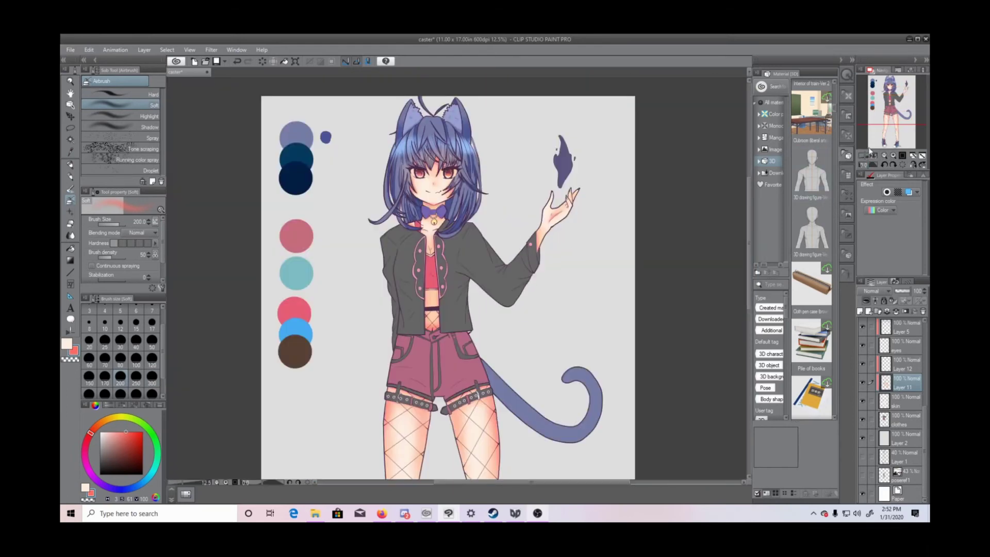
{"action": "left_click_drag", "start_coordinate": [925, 428], "coordinate": [924, 337]}
{"action": "left_click", "coordinate": [898, 329]}
{"action": "left_click", "coordinate": [70, 127]}
{"action": "mouse_move", "coordinate": [339, 144]}
{"action": "left_mouse_down"}
{"action": "mouse_move", "coordinate": [341, 246]}
{"action": "mouse_move", "coordinate": [338, 155]}
{"action": "left_mouse_up"}
{"action": "left_click", "coordinate": [288, 417]}
{"action": "left_click", "coordinate": [714, 246]}
Step: Activate Layer 12 and set up the Soft airbrush at size 60 with a pale bluish grey
{"action": "scroll", "coordinate": [714, 245], "scroll_direction": "down", "scroll_amount": 3}
{"action": "scroll", "coordinate": [714, 246], "scroll_direction": "up", "scroll_amount": 4}
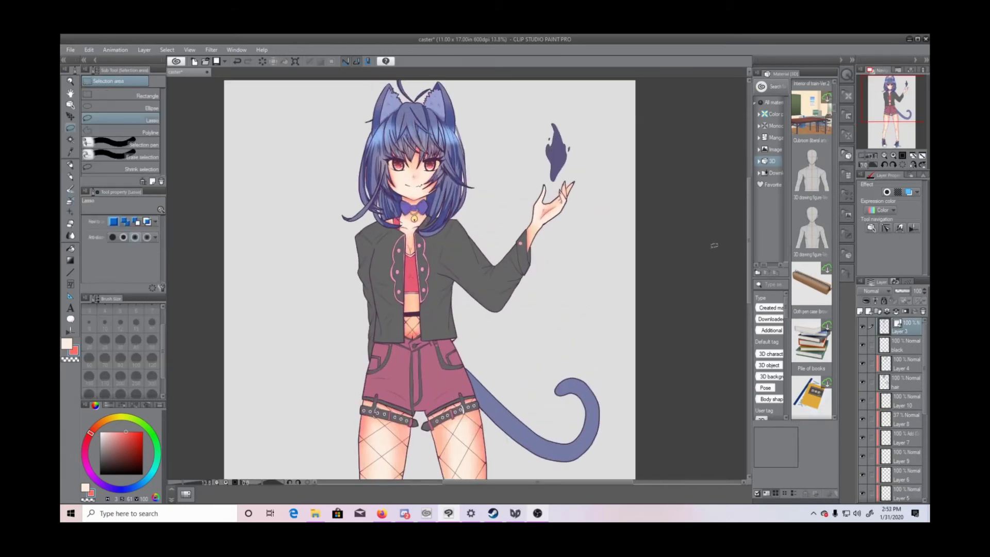
{"action": "scroll", "coordinate": [385, 220], "scroll_direction": "up", "scroll_amount": 7}
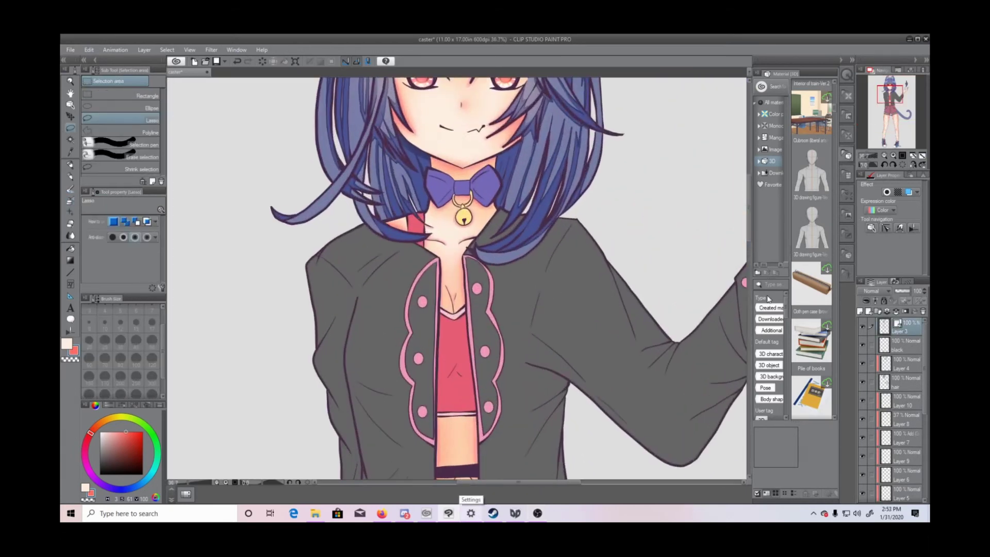
{"action": "left_click_drag", "start_coordinate": [749, 235], "coordinate": [754, 207]}
{"action": "scroll", "coordinate": [922, 407], "scroll_direction": "down", "scroll_amount": 5}
{"action": "left_click", "coordinate": [903, 368]}
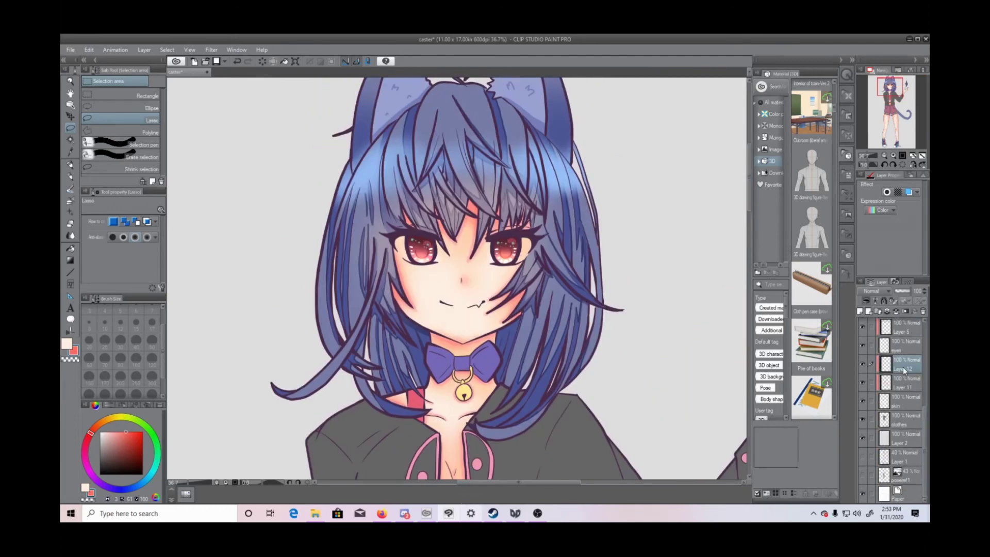
{"action": "left_click", "coordinate": [71, 203]}
{"action": "left_click", "coordinate": [67, 344]}
{"action": "left_click_drag", "start_coordinate": [103, 432], "coordinate": [100, 431]}
{"action": "left_click", "coordinate": [89, 358]}
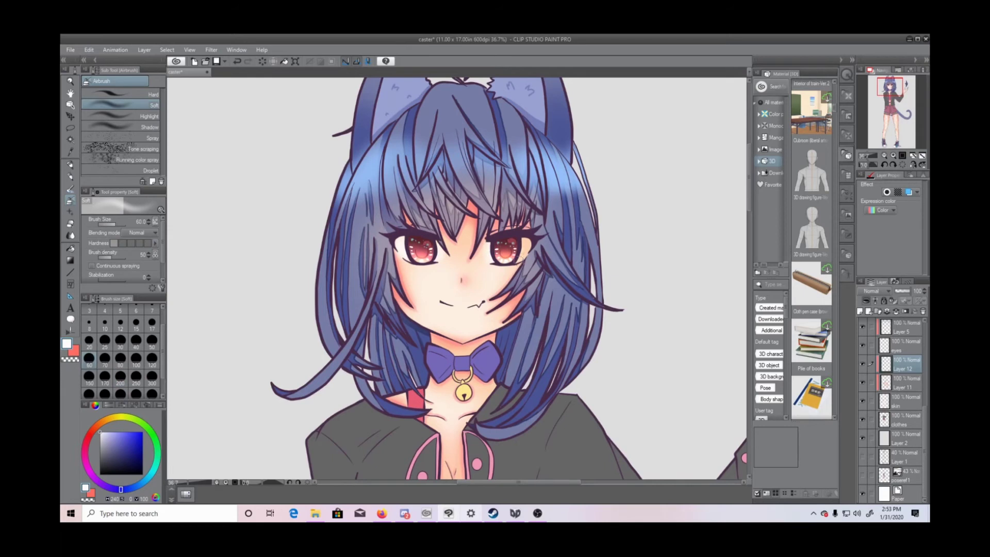
{"action": "left_click", "coordinate": [103, 433]}
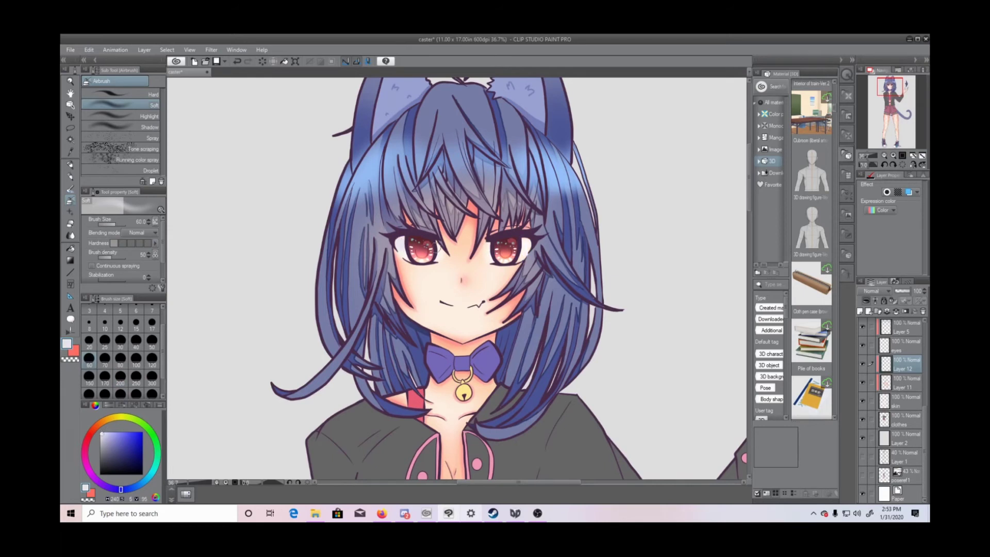
{"action": "left_click", "coordinate": [105, 438]}
Step: Shift the grey's hue to red and airbrush a soft shadow on the whites of the eyes
{"action": "left_click", "coordinate": [883, 155]}
{"action": "left_click", "coordinate": [902, 155]}
{"action": "left_click", "coordinate": [884, 154]}
{"action": "left_click", "coordinate": [893, 155]}
{"action": "left_click", "coordinate": [88, 437]}
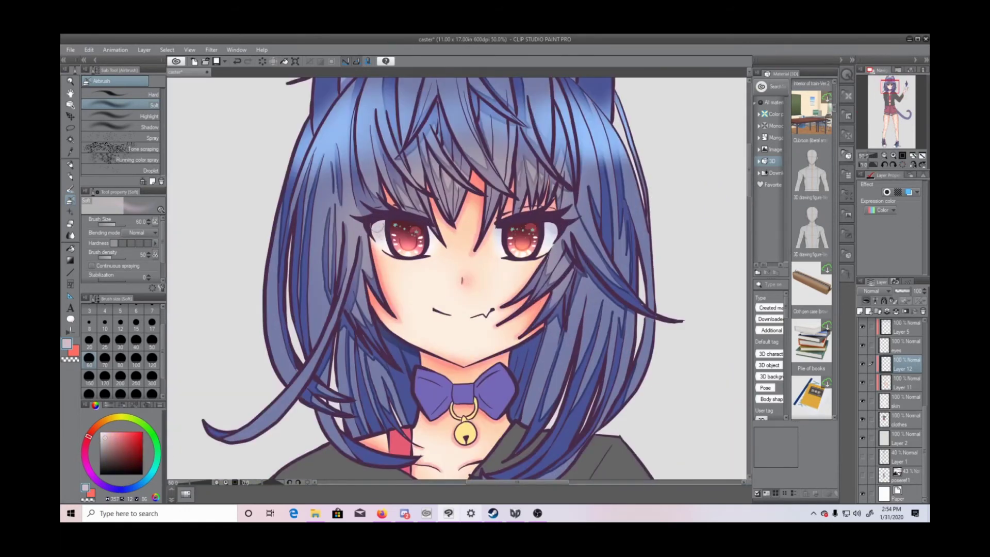
{"action": "left_click_drag", "start_coordinate": [549, 237], "coordinate": [551, 221]}
{"action": "left_click", "coordinate": [882, 156]}
{"action": "left_click", "coordinate": [882, 155]}
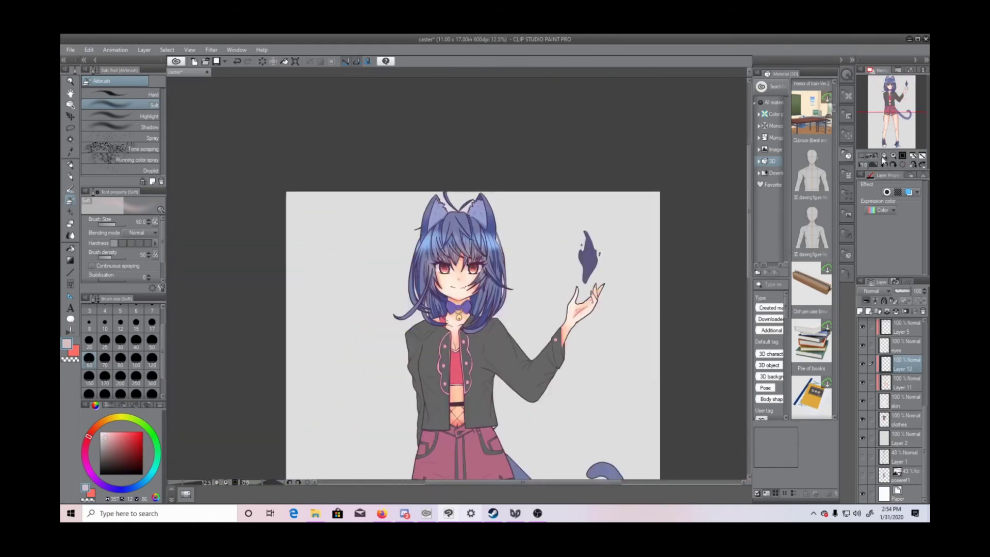
{"action": "left_click", "coordinate": [879, 156]}
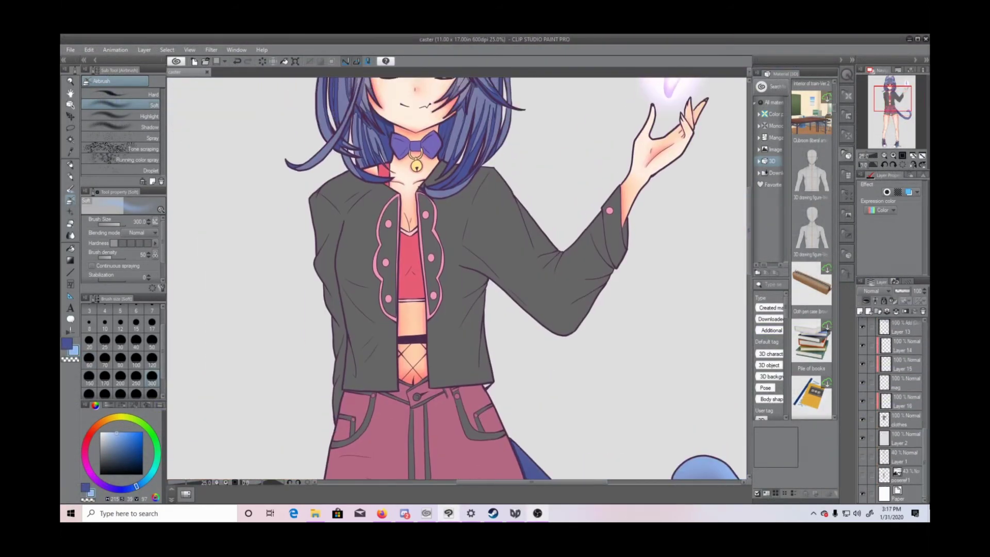
Step: Sample the jacket grey and outline fold shadows on the raised sleeve, cuff and jacket side with the Milli pen at size 20
{"action": "left_click", "coordinate": [70, 152]}
{"action": "left_click", "coordinate": [351, 221]}
{"action": "left_click", "coordinate": [70, 165]}
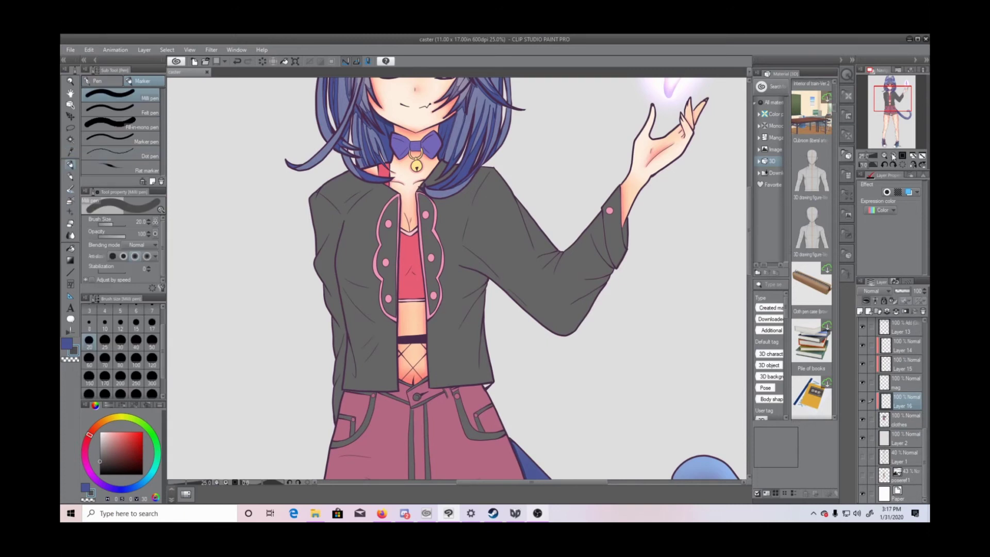
{"action": "left_click", "coordinate": [893, 156]}
{"action": "left_click_drag", "start_coordinate": [462, 264], "coordinate": [491, 285]}
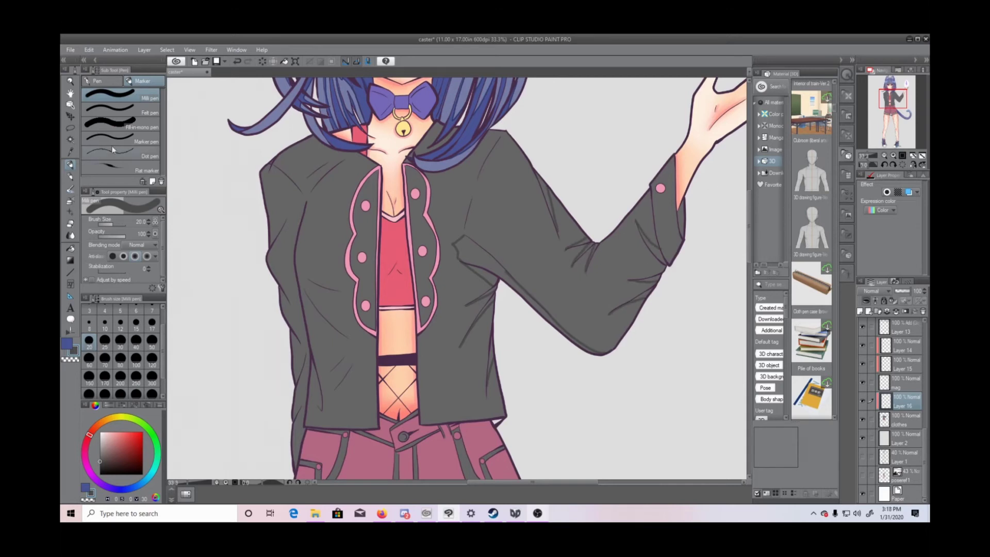
Step: Auto-select the outlined folds on the raised sleeve and jacket side, referring to all layers, and fill them with the shadow grey
{"action": "key", "text": "w"}
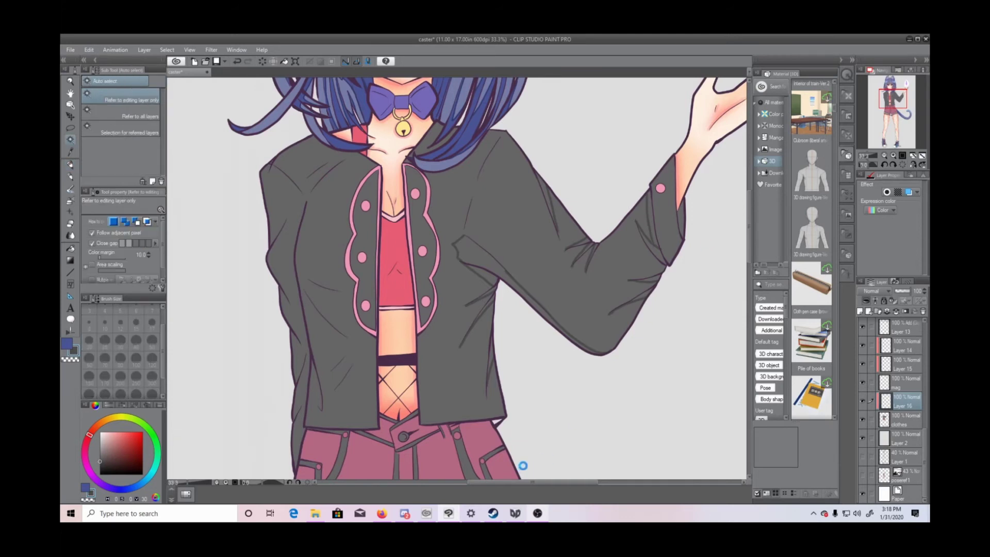
{"action": "key", "text": "ctrl+d"}
{"action": "left_click", "coordinate": [138, 114]}
{"action": "left_click", "coordinate": [653, 214]}
{"action": "left_click", "coordinate": [699, 260]}
{"action": "left_click", "coordinate": [680, 222]}
{"action": "left_click", "coordinate": [708, 253]}
{"action": "left_click", "coordinate": [547, 195], "text": "shift"}
{"action": "left_click", "coordinate": [480, 256], "text": "shift"}
{"action": "left_click", "coordinate": [483, 274], "text": "shift"}
{"action": "left_click", "coordinate": [488, 296], "text": "shift"}
{"action": "left_click", "coordinate": [492, 351], "text": "shift"}
{"action": "left_click", "coordinate": [590, 245], "text": "shift"}
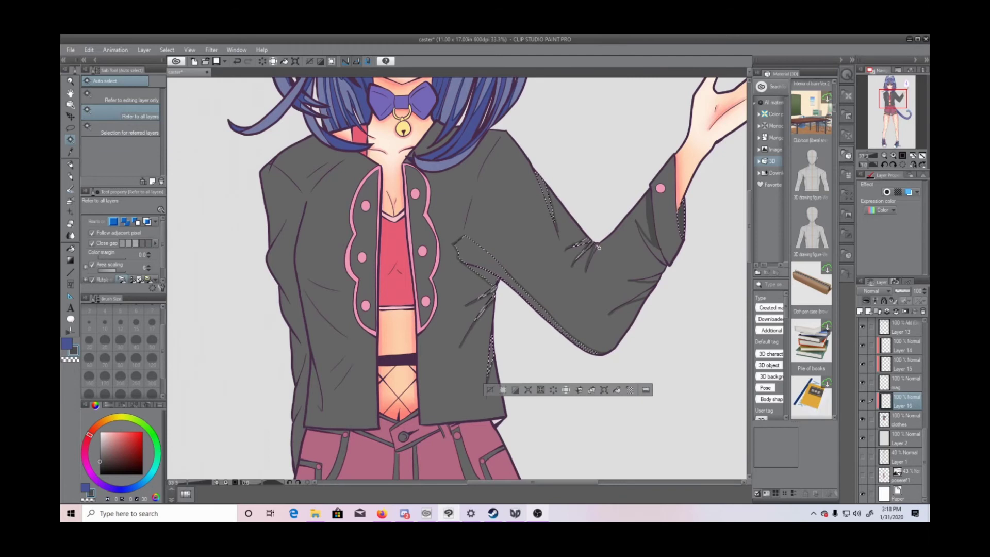
{"action": "left_click", "coordinate": [650, 281], "text": "shift"}
{"action": "left_click", "coordinate": [644, 299], "text": "shift"}
{"action": "left_click", "coordinate": [616, 390]}
{"action": "key", "text": "ctrl+d"}
{"action": "left_click", "coordinate": [906, 420]}
{"action": "left_click", "coordinate": [498, 422]}
{"action": "left_click", "coordinate": [543, 440]}
{"action": "key", "text": "ctrl+d"}
{"action": "left_click", "coordinate": [897, 406]}
Step: Outline the hair's cast shadow on the shoulder and collar of the raised-arm side and fill it with the shadow grey
{"action": "key", "text": "p"}
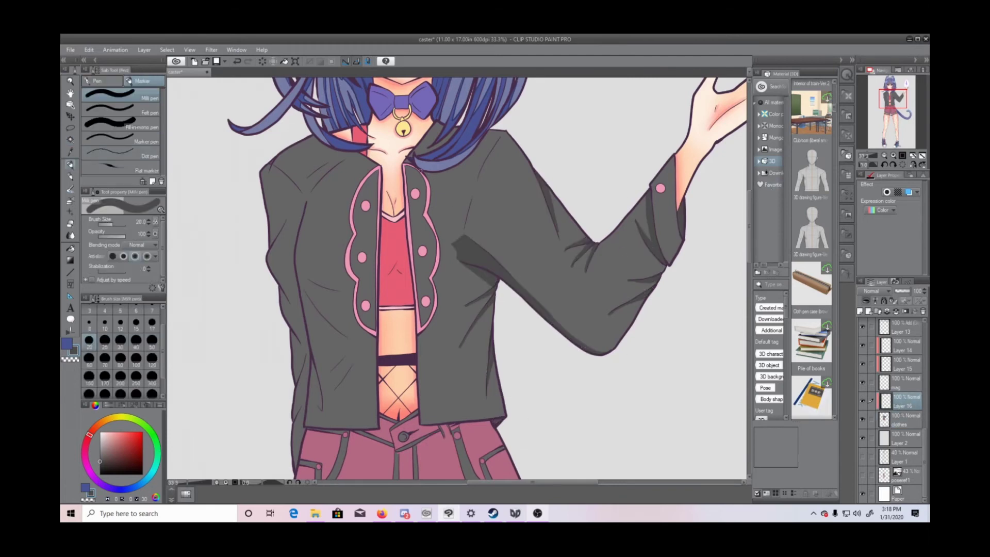
{"action": "left_click_drag", "start_coordinate": [448, 173], "coordinate": [495, 136]}
{"action": "left_click", "coordinate": [72, 140]}
{"action": "left_click", "coordinate": [412, 156]}
{"action": "left_click", "coordinate": [434, 142]}
{"action": "left_click", "coordinate": [468, 159]}
{"action": "key", "text": "alt+Delete"}
{"action": "key", "text": "ctrl+d"}
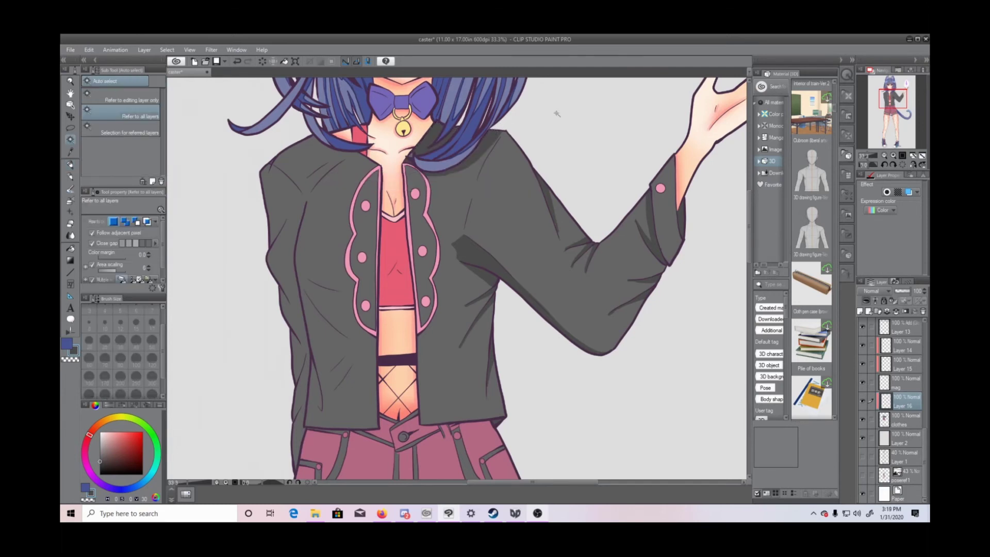
Step: Outline fold shadows on the lowered sleeve, its shoulder and the adjoining jacket front, and fill them with the shadow grey
{"action": "left_click", "coordinate": [73, 163]}
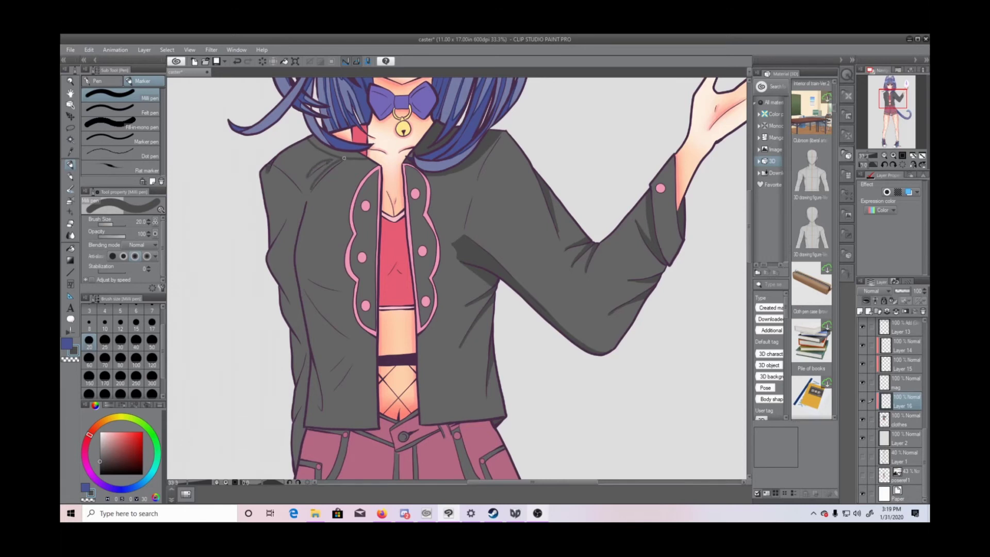
{"action": "left_click_drag", "start_coordinate": [305, 200], "coordinate": [275, 276]}
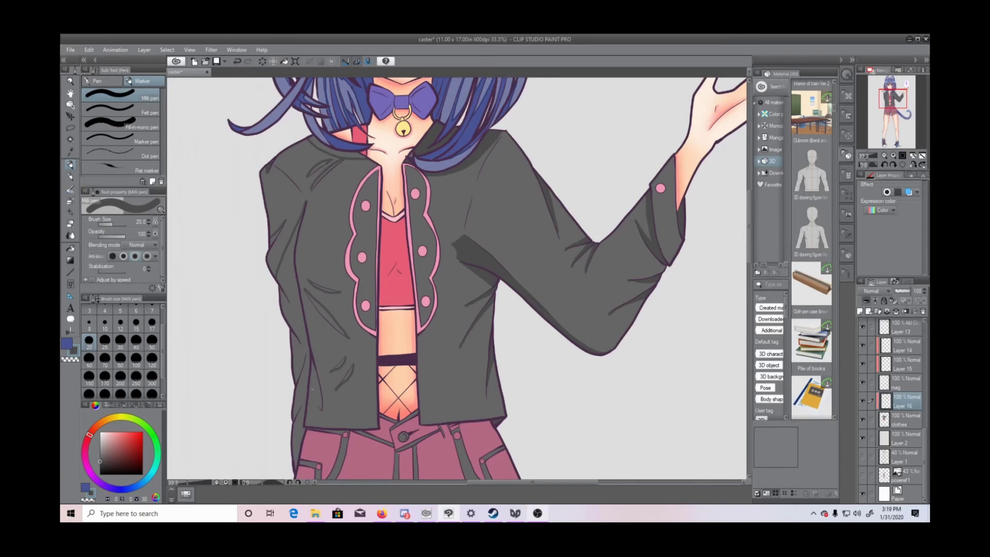
{"action": "left_click", "coordinate": [70, 139]}
{"action": "left_click", "coordinate": [277, 235]}
{"action": "left_click", "coordinate": [289, 264], "text": "shift"}
{"action": "left_click", "coordinate": [330, 149], "text": "shift"}
{"action": "left_click", "coordinate": [318, 167], "text": "shift"}
{"action": "left_click", "coordinate": [326, 173], "text": "shift"}
{"action": "left_click", "coordinate": [324, 287], "text": "shift"}
{"action": "left_click", "coordinate": [325, 314], "text": "shift"}
{"action": "left_click", "coordinate": [338, 366], "text": "shift"}
{"action": "left_click", "coordinate": [344, 377], "text": "shift"}
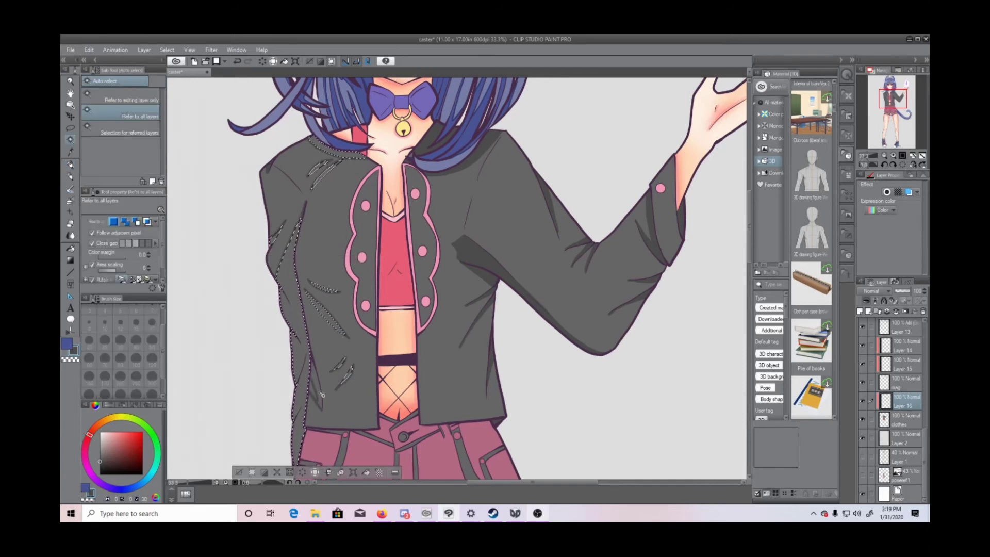
{"action": "key", "text": "alt+Delete"}
{"action": "key", "text": "ctrl+d"}
Step: Fill the remaining fold shadow near the jacket hem beside the lowered sleeve
{"action": "left_click", "coordinate": [315, 395]}
{"action": "key", "text": "alt+Delete"}
{"action": "key", "text": "ctrl+d"}
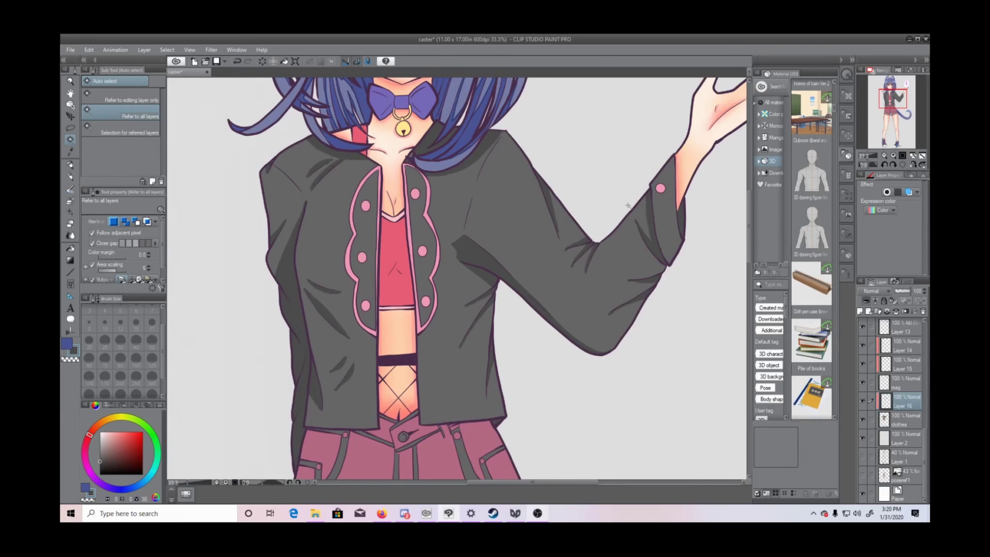
{"action": "left_click", "coordinate": [70, 164]}
{"action": "left_click", "coordinate": [70, 140]}
{"action": "left_click", "coordinate": [421, 222]}
{"action": "left_click", "coordinate": [71, 164]}
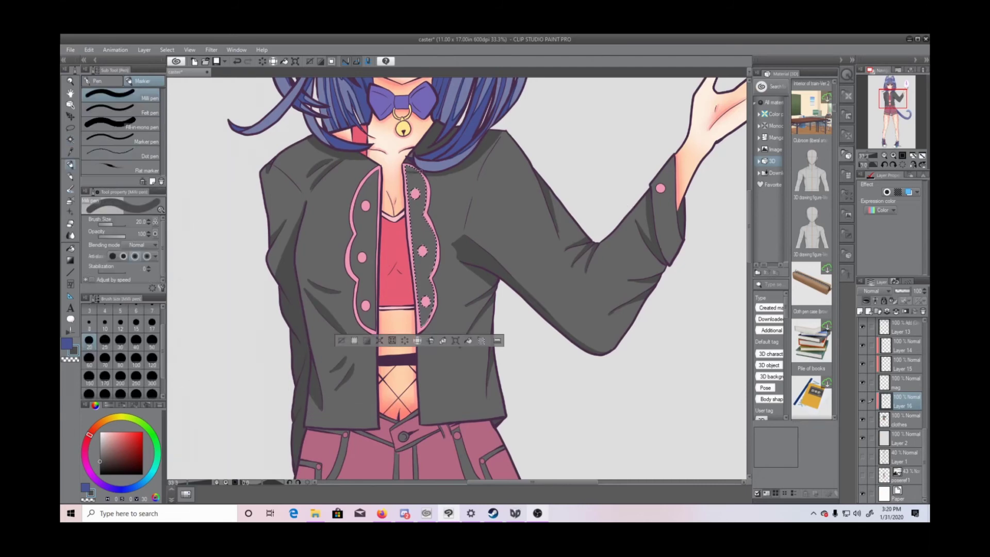
{"action": "key", "text": "ctrl+d"}
Step: Sample and lighten the jacket grey, airbrush highlights on the chest and raised sleeve with Soft at size 170, and soften the chest edge with transparency
{"action": "scroll", "coordinate": [750, 267], "scroll_direction": "down", "scroll_amount": 2}
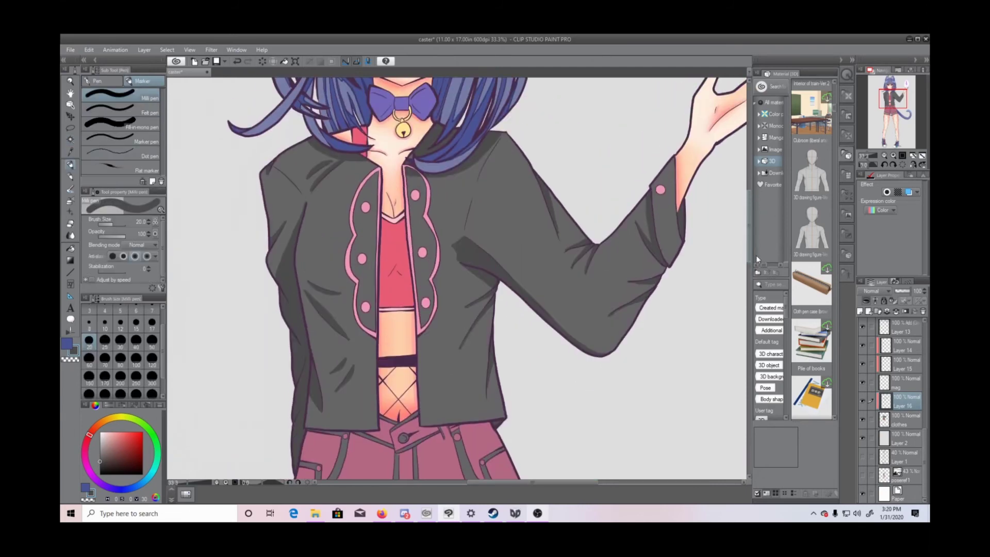
{"action": "mouse_move", "coordinate": [757, 258]}
{"action": "left_mouse_down"}
{"action": "mouse_move", "coordinate": [760, 234]}
{"action": "mouse_move", "coordinate": [761, 257]}
{"action": "left_mouse_up"}
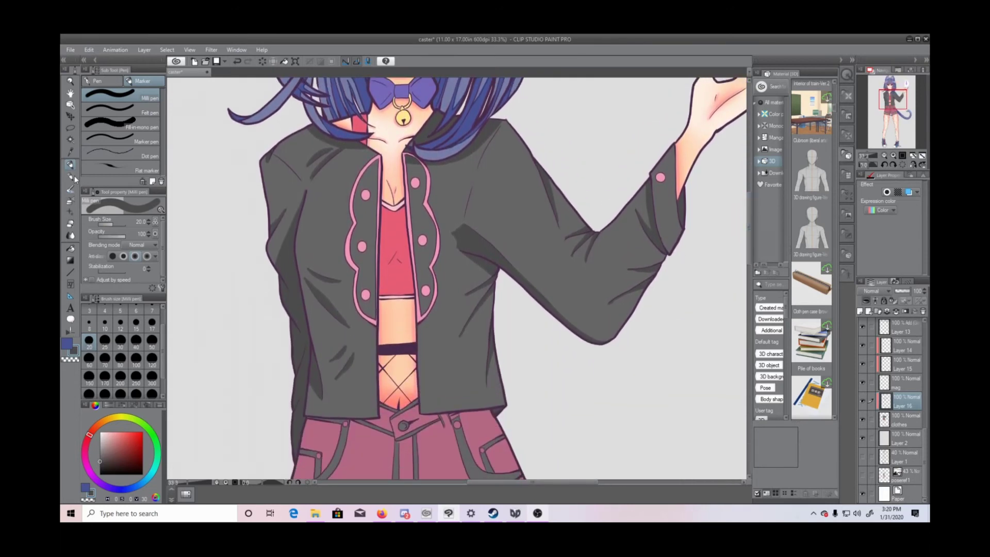
{"action": "left_click", "coordinate": [70, 152]}
{"action": "left_click", "coordinate": [309, 221]}
{"action": "left_click", "coordinate": [99, 451]}
{"action": "left_click", "coordinate": [70, 201]}
{"action": "left_click", "coordinate": [105, 376]}
{"action": "mouse_move", "coordinate": [312, 206]}
{"action": "left_mouse_down"}
{"action": "mouse_move", "coordinate": [324, 196]}
{"action": "mouse_move", "coordinate": [316, 243]}
{"action": "left_mouse_up"}
{"action": "mouse_move", "coordinate": [505, 175]}
{"action": "left_mouse_down"}
{"action": "mouse_move", "coordinate": [494, 187]}
{"action": "mouse_move", "coordinate": [567, 292]}
{"action": "mouse_move", "coordinate": [595, 287]}
{"action": "mouse_move", "coordinate": [636, 235]}
{"action": "left_mouse_up"}
{"action": "left_click", "coordinate": [70, 359]}
{"action": "left_click_drag", "start_coordinate": [327, 236], "coordinate": [309, 249]}
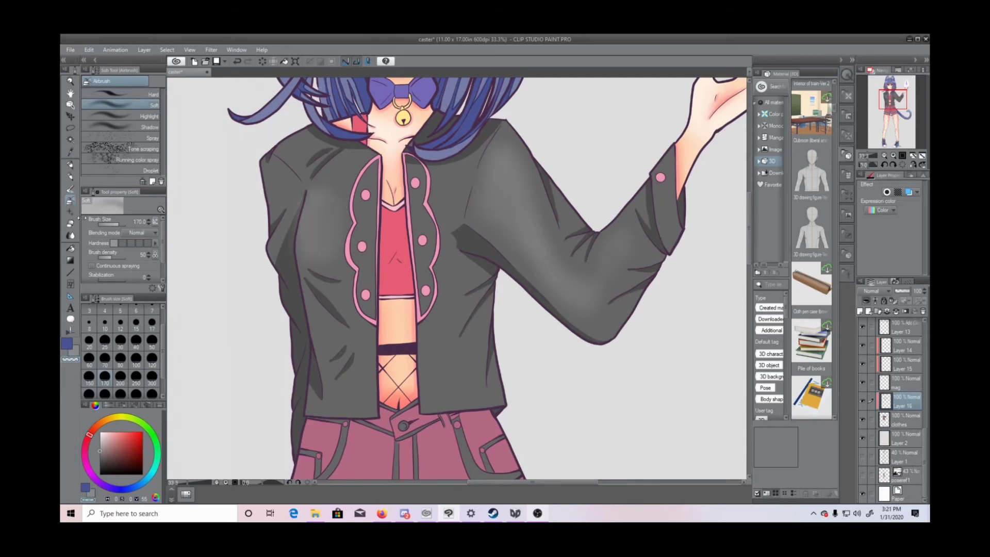
Step: Airbrush the lighter grey highlights onto both lower front halves of the jacket above the hem
{"action": "left_click", "coordinate": [76, 351]}
{"action": "left_click_drag", "start_coordinate": [345, 394], "coordinate": [355, 392]}
{"action": "mouse_move", "coordinate": [453, 382]}
{"action": "left_mouse_down"}
{"action": "mouse_move", "coordinate": [448, 373]}
{"action": "mouse_move", "coordinate": [482, 360]}
{"action": "left_mouse_up"}
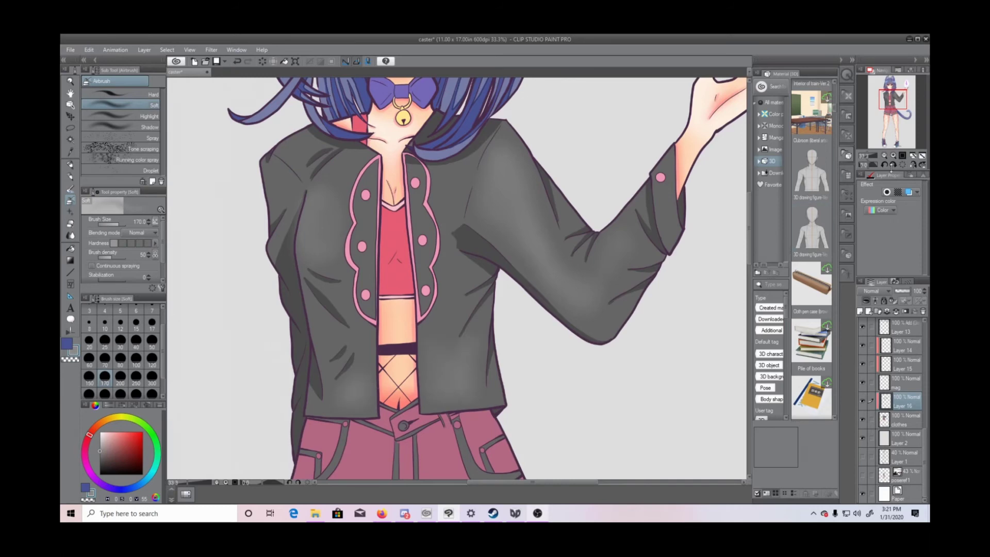
Step: Sample the jacket's pink trim, darken it, and outline crescent shadows on the round pink buttons with the Milli pen
{"action": "left_click", "coordinate": [886, 156]}
{"action": "left_click", "coordinate": [893, 155]}
{"action": "left_click", "coordinate": [893, 155]}
{"action": "left_click", "coordinate": [894, 156]}
{"action": "left_click", "coordinate": [894, 155]}
{"action": "left_click", "coordinate": [70, 152]}
{"action": "left_click", "coordinate": [320, 153]}
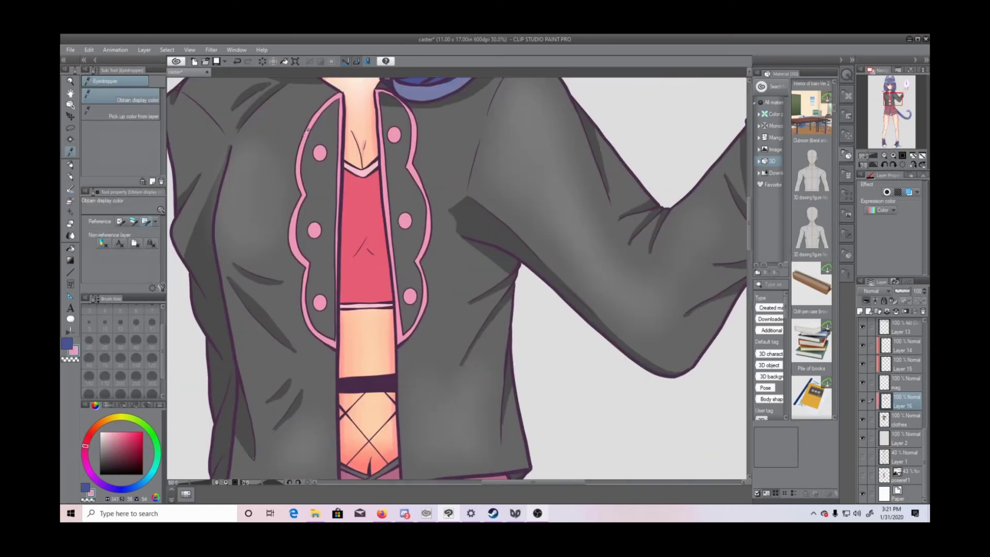
{"action": "left_click", "coordinate": [71, 165]}
{"action": "left_click", "coordinate": [118, 440]}
{"action": "left_click", "coordinate": [71, 140]}
{"action": "left_click", "coordinate": [414, 128]}
{"action": "left_click", "coordinate": [71, 165]}
{"action": "left_click_drag", "start_coordinate": [402, 100], "coordinate": [426, 198]}
{"action": "left_click", "coordinate": [333, 213]}
{"action": "left_click", "coordinate": [89, 323]}
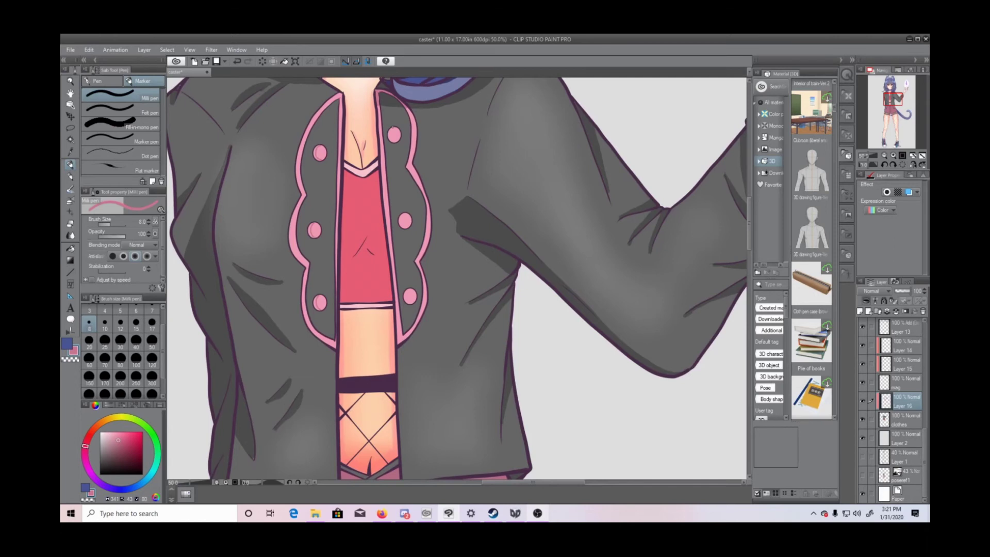
Step: Fill the outlined crescents on all six pink buttons with the darker pink
{"action": "left_click", "coordinate": [71, 140]}
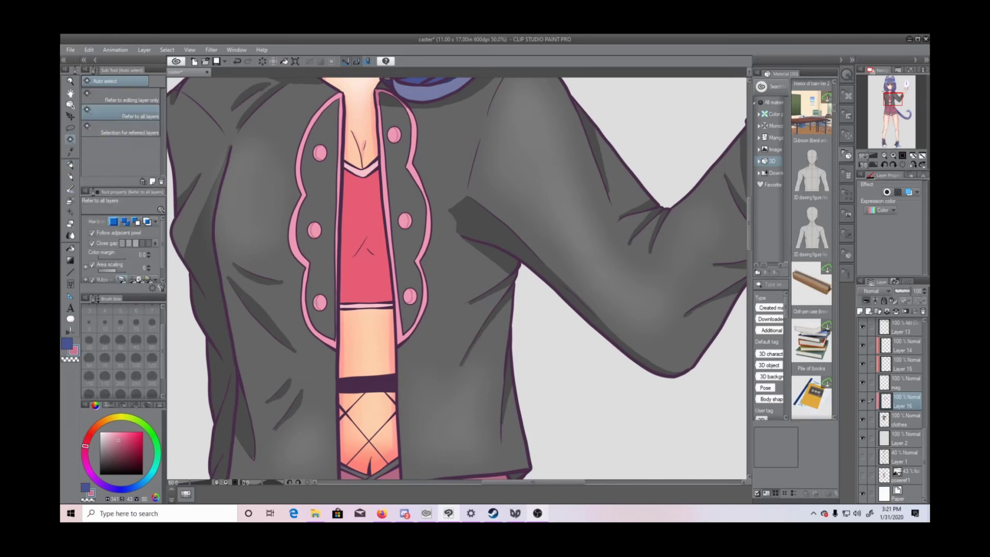
{"action": "left_click", "coordinate": [315, 303]}
{"action": "left_click", "coordinate": [310, 231], "text": "shift"}
{"action": "left_click", "coordinate": [315, 153], "text": "shift"}
{"action": "left_click", "coordinate": [399, 135], "text": "shift"}
{"action": "left_click", "coordinate": [412, 222], "text": "shift"}
{"action": "left_click", "coordinate": [415, 297], "text": "shift"}
{"action": "key", "text": "alt+Delete"}
{"action": "key", "text": "ctrl+d"}
Step: Sample and darken the bow's purple, outline fold shadows on both bow loops, and fill them
{"action": "left_click_drag", "start_coordinate": [749, 238], "coordinate": [760, 194]}
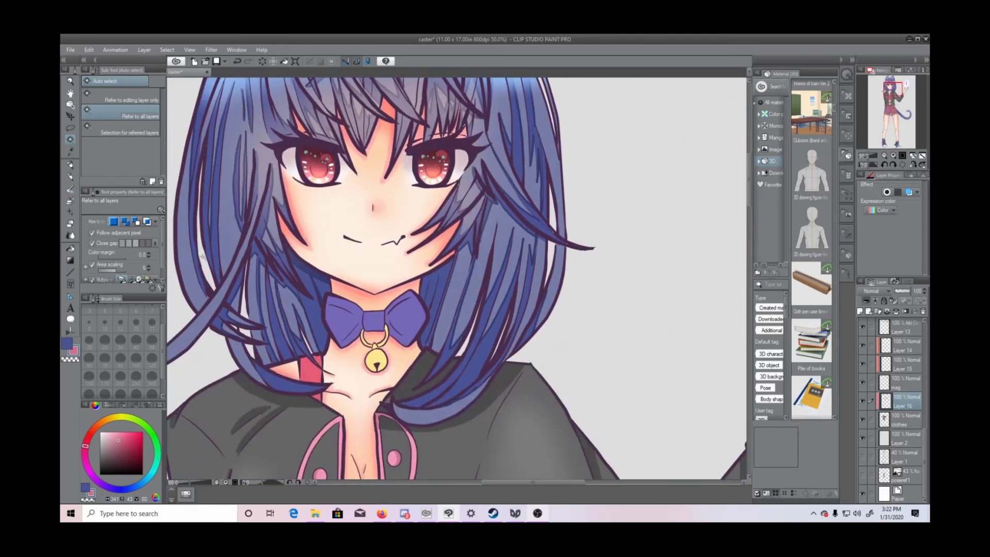
{"action": "left_click", "coordinate": [70, 152]}
{"action": "left_click", "coordinate": [344, 316]}
{"action": "left_click", "coordinate": [120, 452]}
{"action": "left_click", "coordinate": [71, 165]}
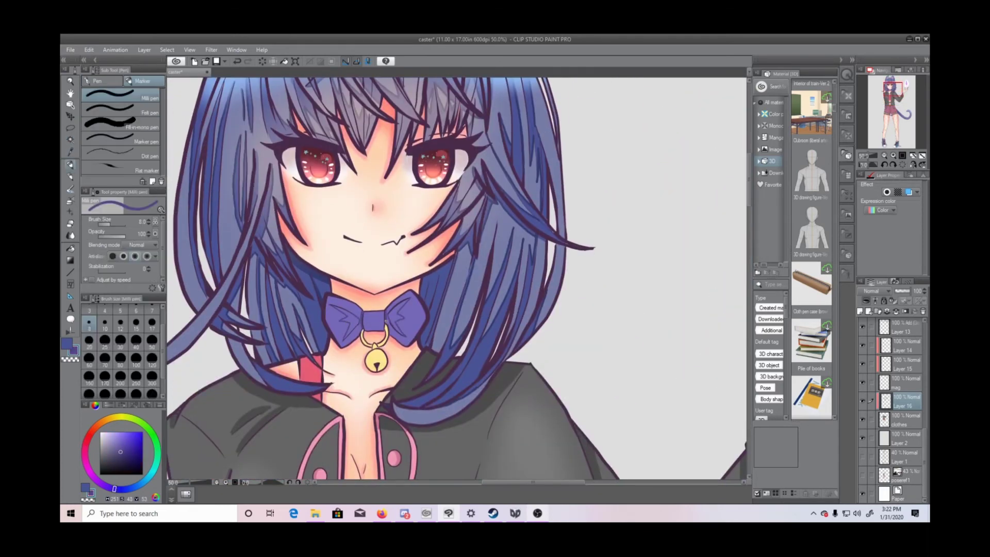
{"action": "left_click", "coordinate": [71, 139]}
{"action": "left_click", "coordinate": [350, 320]}
{"action": "left_click", "coordinate": [398, 315], "text": "shift"}
{"action": "key", "text": "alt+Delete"}
{"action": "key", "text": "ctrl+d"}
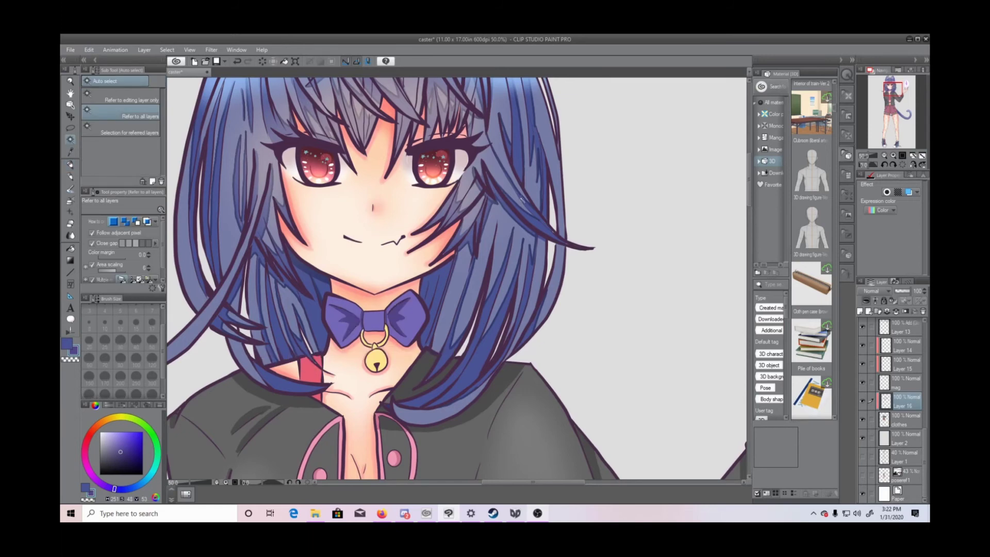
Step: Choose an orange shadow colour and fill the shadows on the collar's yellow bell and ring
{"action": "left_click_drag", "start_coordinate": [749, 194], "coordinate": [749, 201]}
{"action": "left_click", "coordinate": [375, 303]}
{"action": "left_click", "coordinate": [105, 421]}
{"action": "left_click", "coordinate": [123, 432]}
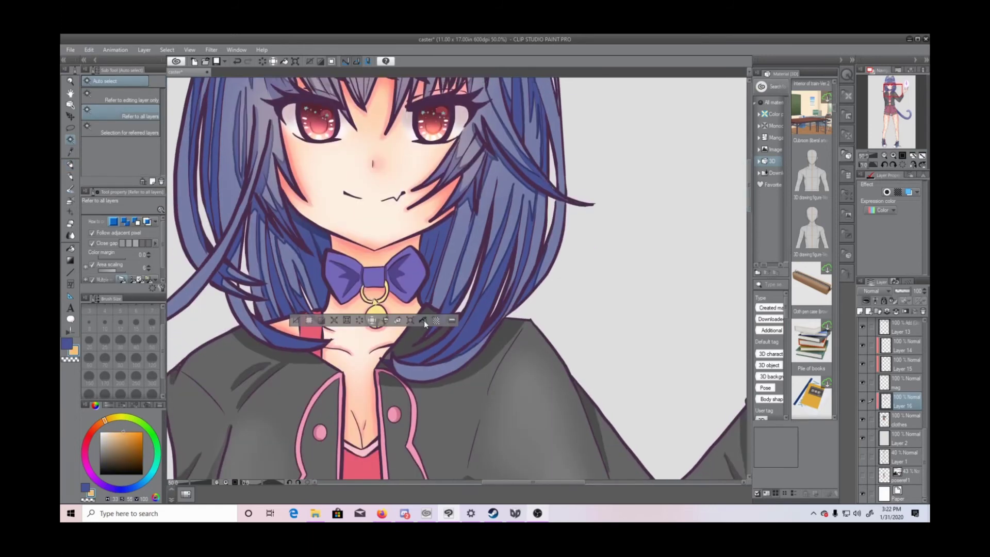
{"action": "left_click", "coordinate": [424, 320]}
{"action": "left_click", "coordinate": [376, 312]}
{"action": "left_click", "coordinate": [70, 165]}
{"action": "left_click", "coordinate": [298, 342]}
{"action": "left_click", "coordinate": [71, 140]}
{"action": "left_click", "coordinate": [375, 309]}
{"action": "left_click", "coordinate": [423, 327]}
{"action": "left_click", "coordinate": [297, 327]}
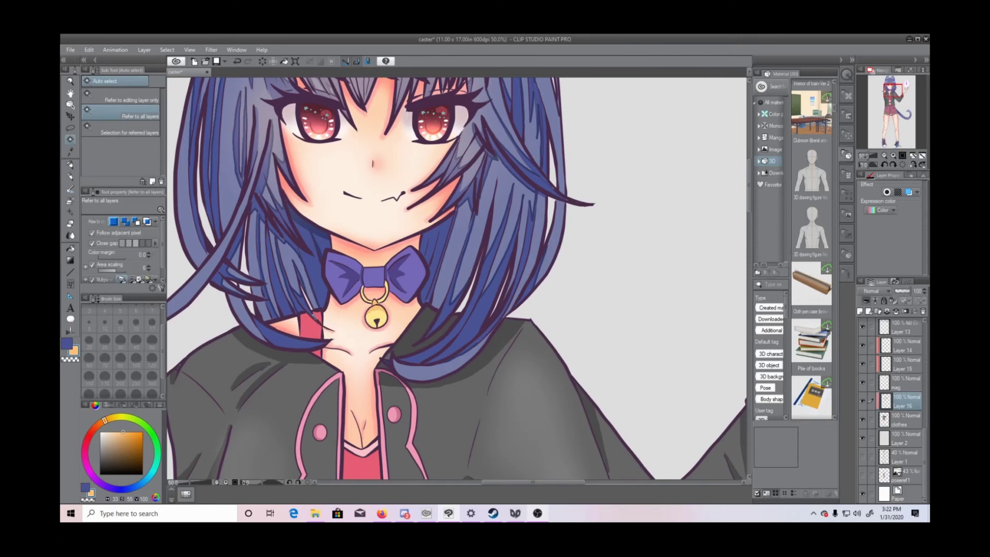
Step: Sample the shorts' pink, darken it, and outline the cast shadow beneath the jacket hem along the waistband
{"action": "left_click", "coordinate": [884, 155]}
{"action": "left_click_drag", "start_coordinate": [750, 238], "coordinate": [753, 299]}
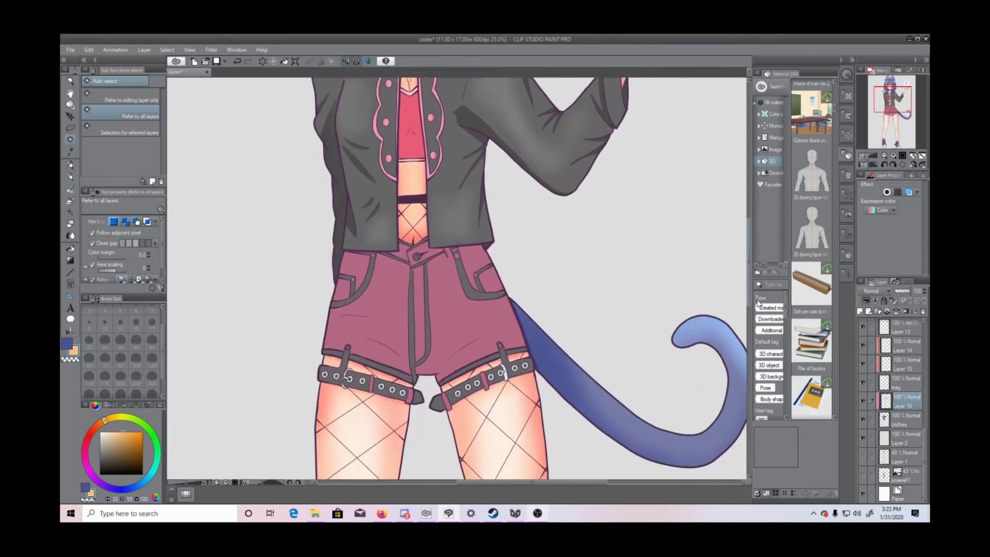
{"action": "left_click", "coordinate": [71, 152]}
{"action": "left_click", "coordinate": [371, 330]}
{"action": "left_click", "coordinate": [119, 451]}
{"action": "left_click", "coordinate": [70, 165]}
{"action": "key", "text": "ctrl+plus"}
{"action": "key", "text": "ctrl+plus"}
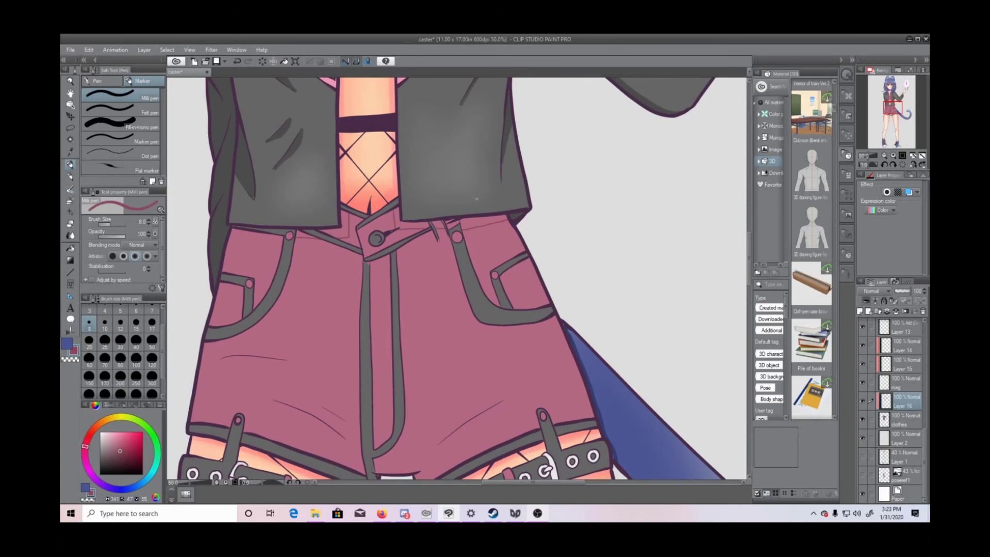
Step: Fill the outlined cast shadows along the shorts' waistband with the darker pink
{"action": "left_click", "coordinate": [71, 139]}
{"action": "left_click", "coordinate": [344, 225]}
{"action": "left_click", "coordinate": [305, 234], "text": "shift"}
{"action": "left_click", "coordinate": [405, 225], "text": "shift"}
{"action": "left_click", "coordinate": [452, 223], "text": "shift"}
{"action": "left_click", "coordinate": [438, 224], "text": "shift"}
{"action": "left_click", "coordinate": [484, 222], "text": "shift"}
{"action": "left_click", "coordinate": [446, 253]}
{"action": "key", "text": "ctrl+d"}
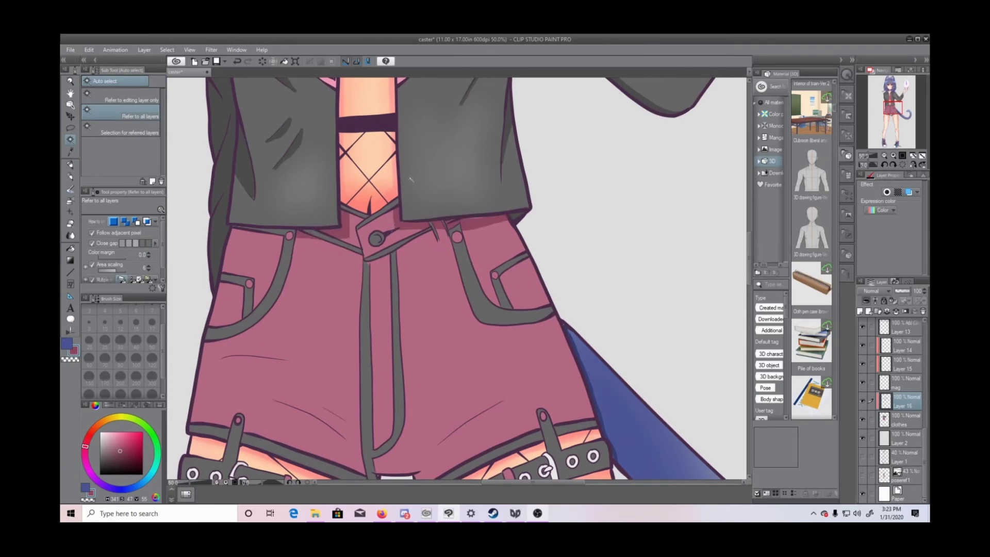
Step: Outline crease shadows around the fold lines on both legs of the shorts and fill them with the shadow pink
{"action": "key", "text": "p"}
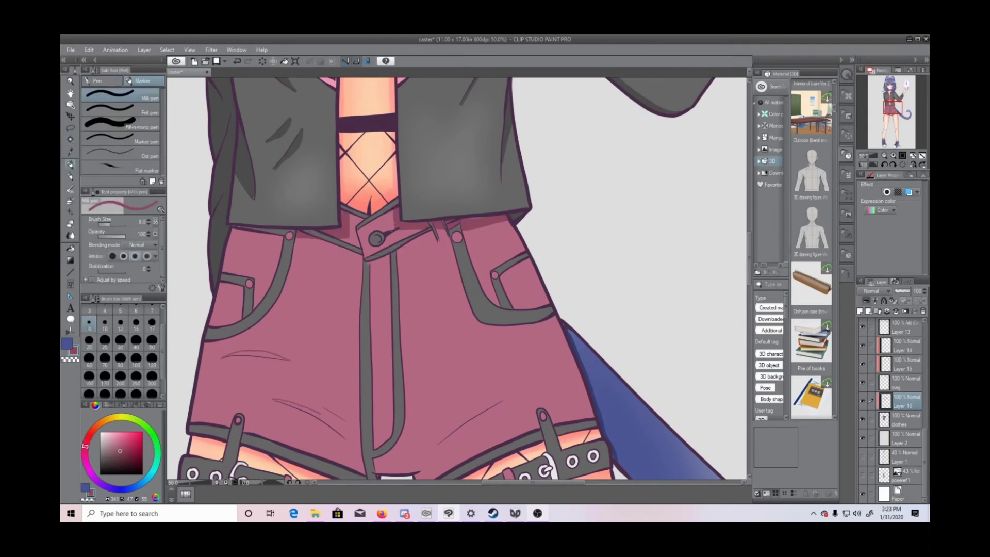
{"action": "left_click_drag", "start_coordinate": [487, 405], "coordinate": [421, 467]}
{"action": "key", "text": "w"}
{"action": "left_click", "coordinate": [338, 423]}
{"action": "left_click", "coordinate": [256, 354], "text": "shift"}
{"action": "left_click", "coordinate": [455, 430], "text": "shift"}
{"action": "left_click", "coordinate": [408, 471]}
{"action": "key", "text": "ctrl+d"}
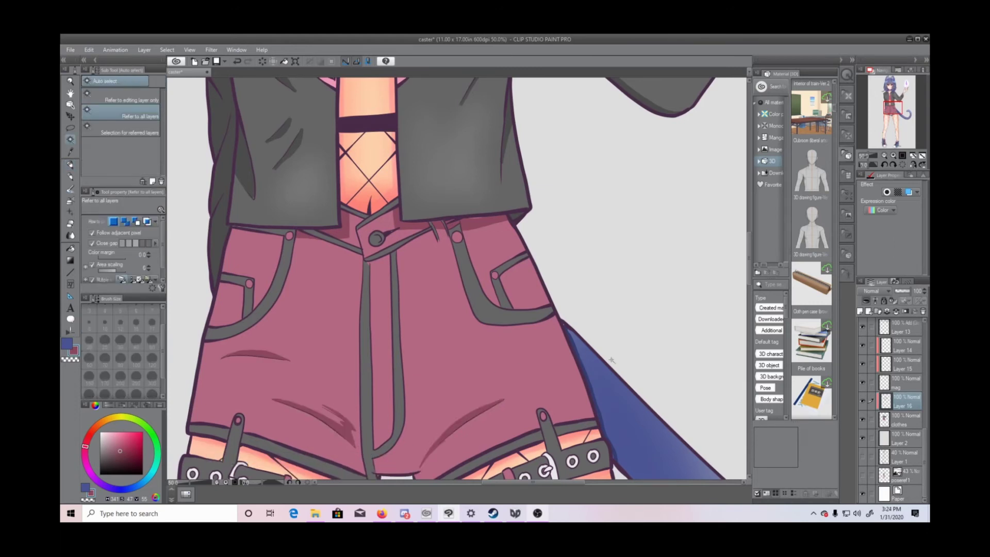
Step: Fill the inner pocket areas on both sides of the shorts with the shadow pink
{"action": "key", "text": "p"}
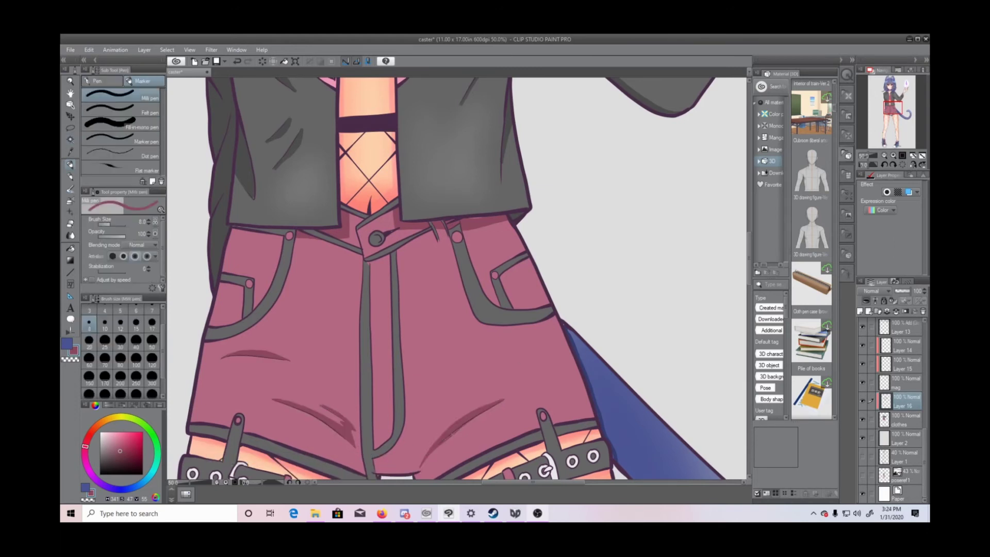
{"action": "left_click", "coordinate": [70, 139]}
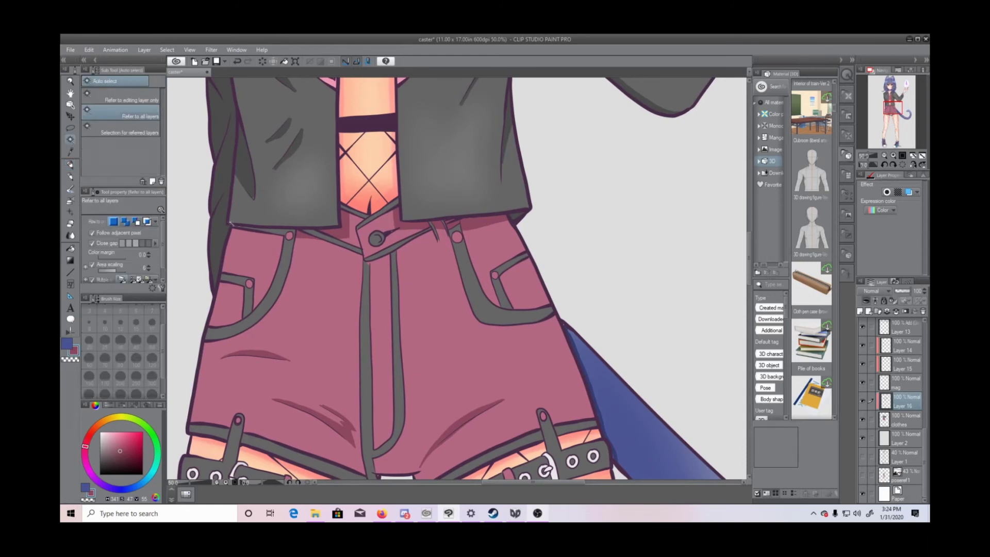
{"action": "left_click", "coordinate": [253, 255]}
{"action": "left_click", "coordinate": [300, 325]}
{"action": "left_click", "coordinate": [228, 304]}
{"action": "left_click", "coordinate": [288, 341]}
{"action": "left_click", "coordinate": [519, 212]}
{"action": "left_click", "coordinate": [300, 342]}
{"action": "left_click", "coordinate": [526, 286]}
{"action": "left_click", "coordinate": [572, 324]}
{"action": "left_click", "coordinate": [512, 248]}
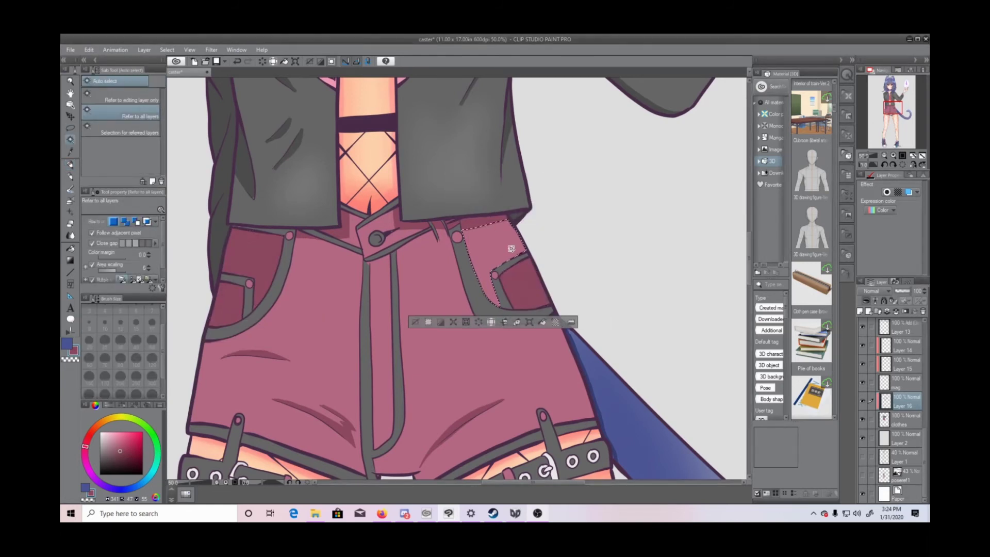
{"action": "left_click", "coordinate": [540, 322]}
{"action": "key", "text": "ctrl+d"}
Step: Select the main panels of the shorts and airbrush shadow pink around the creases and outer edges with Soft at size 300
{"action": "key", "text": "p"}
{"action": "left_click", "coordinate": [71, 139]}
{"action": "left_click", "coordinate": [309, 315]}
{"action": "left_click", "coordinate": [440, 334], "text": "shift"}
{"action": "left_click", "coordinate": [383, 325], "text": "shift"}
{"action": "left_click", "coordinate": [70, 200]}
{"action": "key", "text": "ctrl+minus"}
{"action": "key", "text": "bracketright"}
{"action": "key", "text": "bracketright"}
{"action": "key", "text": "bracketright"}
{"action": "mouse_move", "coordinate": [534, 369]}
{"action": "left_mouse_down"}
{"action": "mouse_move", "coordinate": [534, 328]}
{"action": "mouse_move", "coordinate": [540, 366]}
{"action": "left_mouse_up"}
{"action": "left_click_drag", "start_coordinate": [278, 346], "coordinate": [289, 361]}
{"action": "mouse_move", "coordinate": [414, 407]}
{"action": "left_mouse_down"}
{"action": "mouse_move", "coordinate": [419, 422]}
{"action": "mouse_move", "coordinate": [448, 384]}
{"action": "left_mouse_up"}
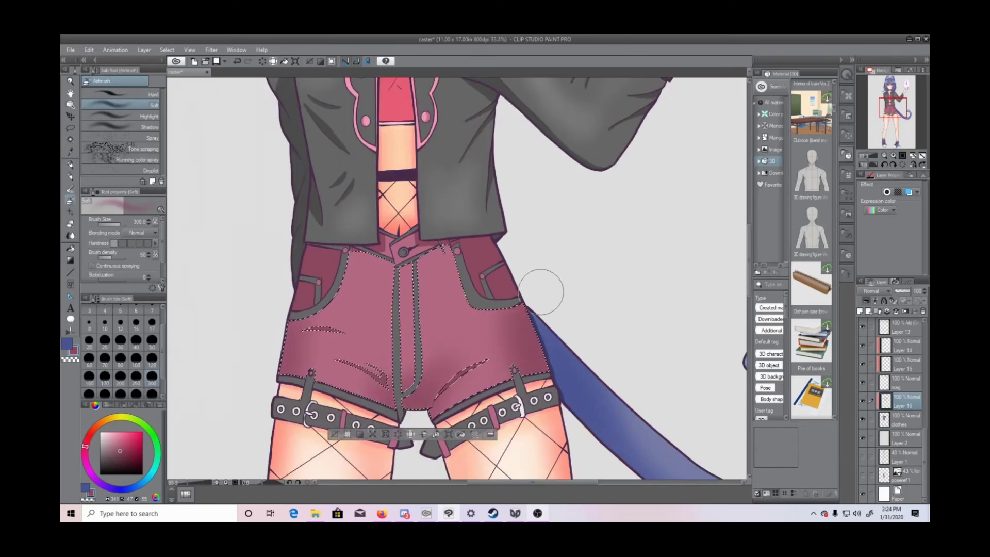
Step: Darken the shadow pink further and airbrush it along the shorts' side edges and below the waistband
{"action": "left_click", "coordinate": [121, 455]}
{"action": "left_click_drag", "start_coordinate": [289, 340], "coordinate": [265, 361]}
{"action": "left_click_drag", "start_coordinate": [537, 295], "coordinate": [549, 340]}
{"action": "left_click_drag", "start_coordinate": [395, 255], "coordinate": [354, 243]}
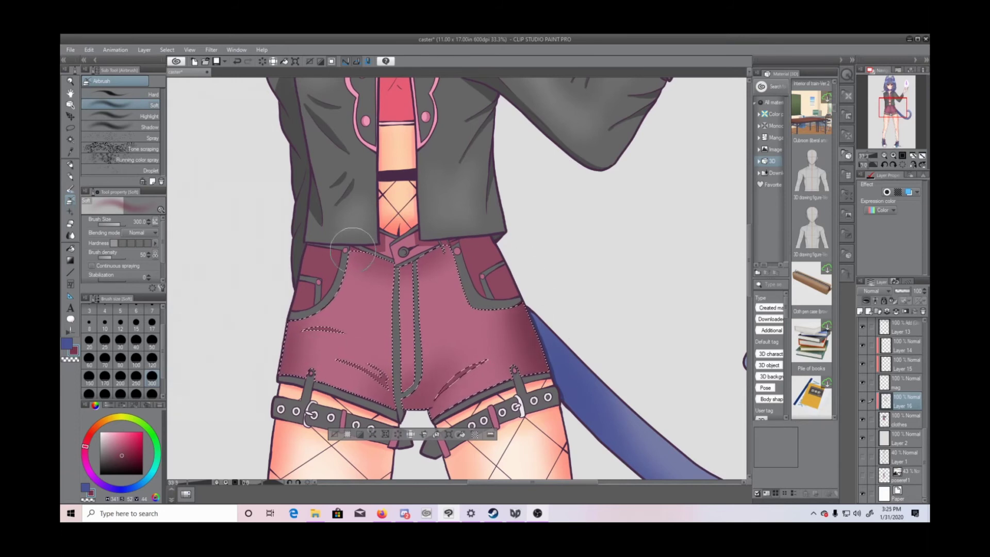
{"action": "key", "text": "ctrl+d"}
Step: Select the pocket areas on both sides of the shorts and airbrush the darker pink over their edges
{"action": "left_click", "coordinate": [71, 139]}
{"action": "left_click", "coordinate": [321, 263]}
{"action": "left_click", "coordinate": [305, 296], "text": "shift"}
{"action": "left_click", "coordinate": [478, 255], "text": "shift"}
{"action": "left_click", "coordinate": [501, 285], "text": "shift"}
{"action": "left_click", "coordinate": [71, 166]}
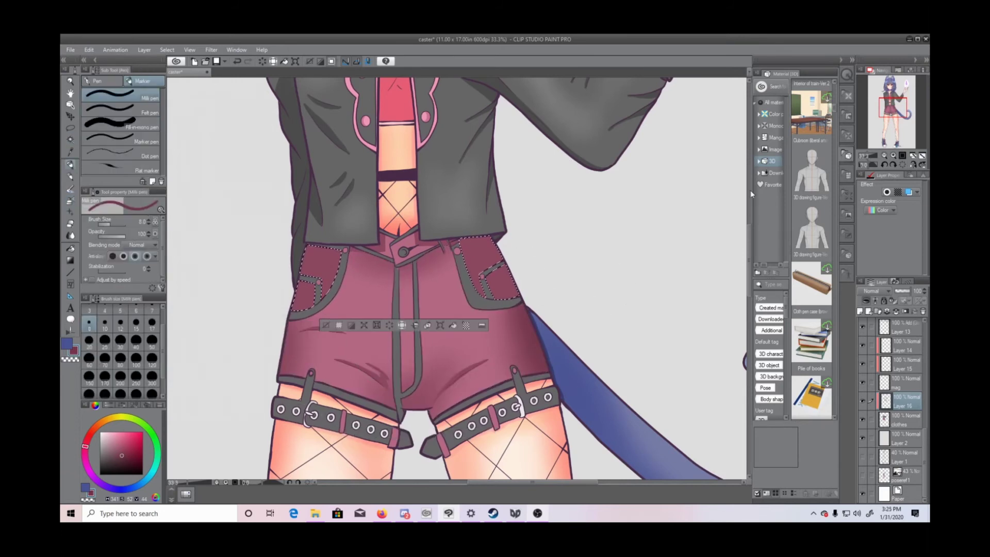
{"action": "left_click", "coordinate": [892, 155]}
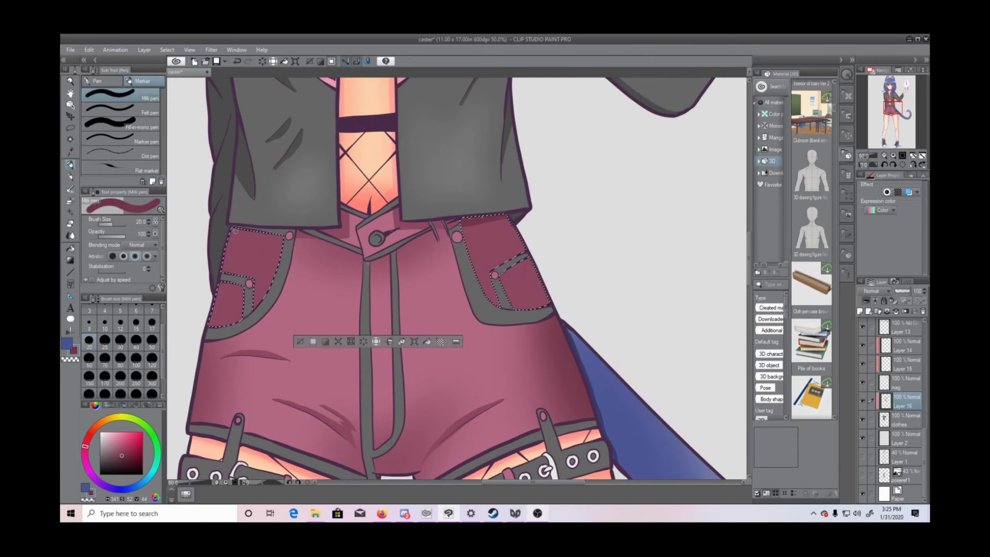
{"action": "key", "text": "b"}
{"action": "key", "text": "ctrl+d"}
Step: Select the shorts' grey trim along the waistband, fly, pockets and leg hems, including the button
{"action": "left_click", "coordinate": [884, 155]}
{"action": "left_click", "coordinate": [885, 155]}
{"action": "left_click", "coordinate": [892, 155]}
{"action": "left_click", "coordinate": [893, 155]}
{"action": "left_click", "coordinate": [893, 155]}
{"action": "left_click", "coordinate": [884, 155]}
{"action": "left_click", "coordinate": [74, 140]}
{"action": "left_click", "coordinate": [284, 268]}
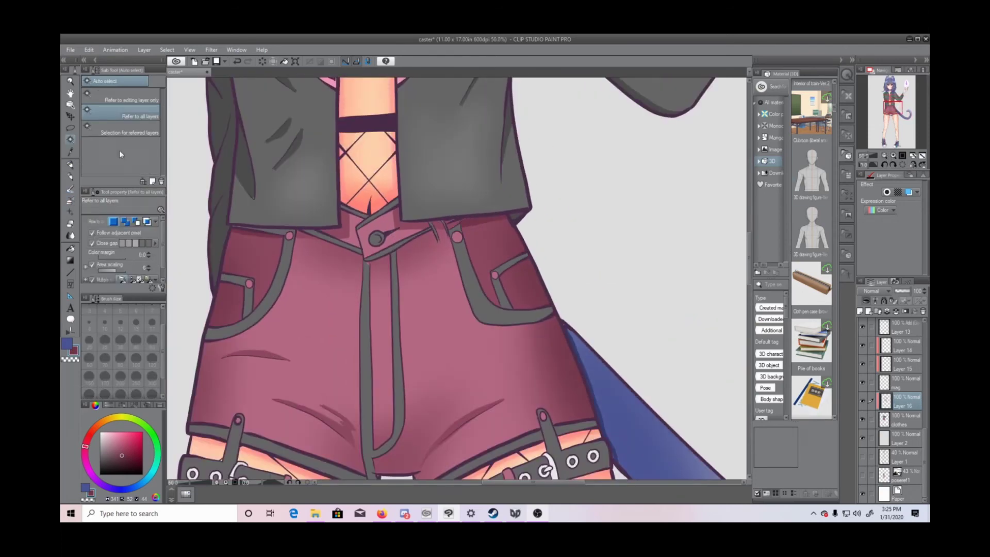
{"action": "left_click", "coordinate": [334, 240], "text": "shift"}
{"action": "left_click", "coordinate": [355, 211], "text": "shift"}
{"action": "left_click", "coordinate": [380, 213], "text": "shift"}
{"action": "left_click", "coordinate": [376, 238], "text": "shift"}
{"action": "left_click", "coordinate": [398, 246], "text": "shift"}
{"action": "left_click", "coordinate": [435, 235], "text": "shift"}
{"action": "scroll", "coordinate": [452, 232], "scroll_direction": "up", "scroll_amount": 2}
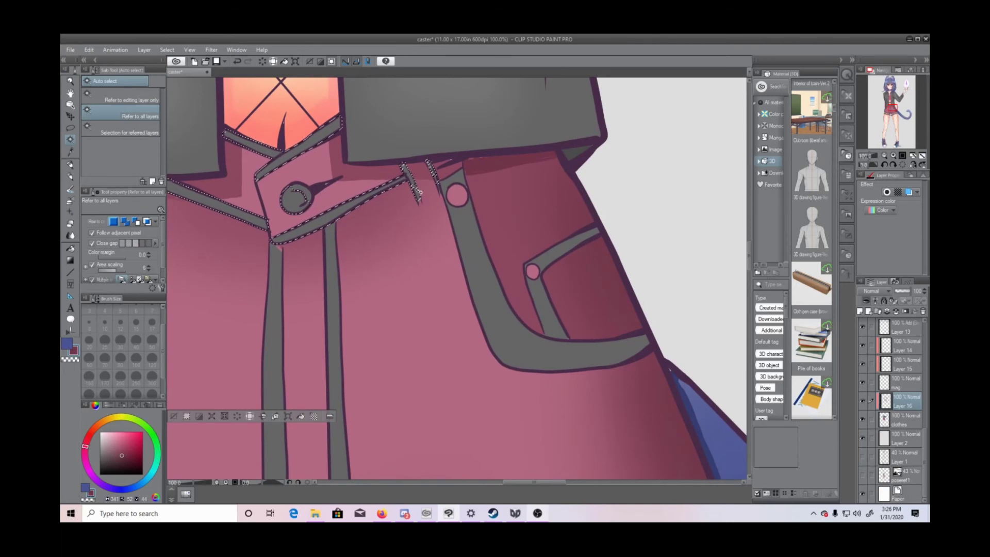
{"action": "left_click", "coordinate": [469, 215], "text": "shift"}
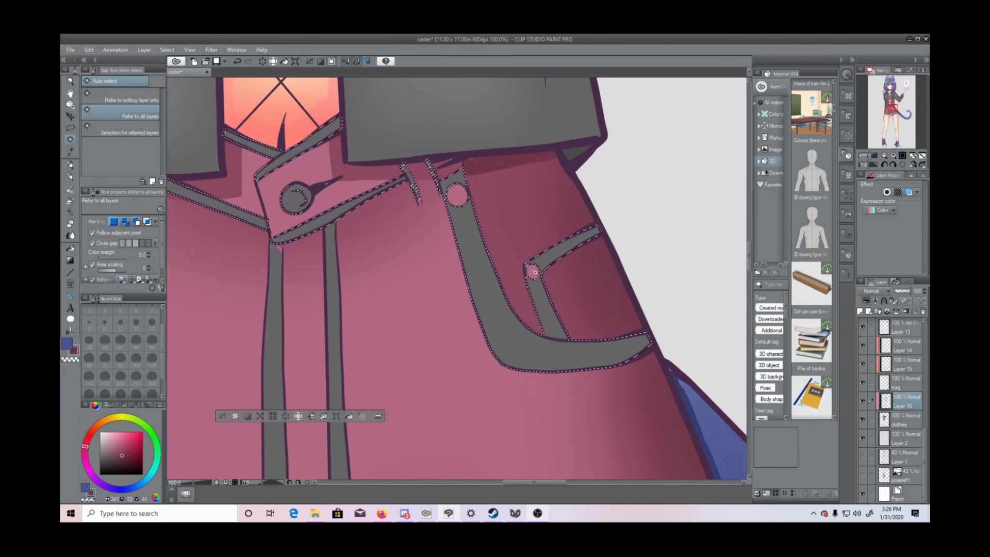
{"action": "left_click", "coordinate": [884, 156]}
{"action": "scroll", "coordinate": [607, 293], "scroll_direction": "down", "scroll_amount": 4}
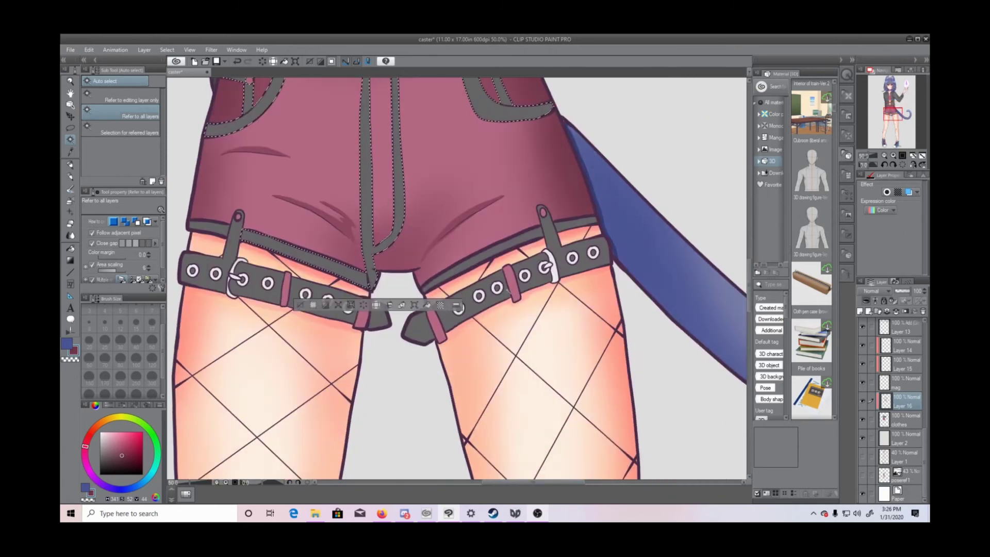
{"action": "left_click", "coordinate": [490, 259], "text": "shift"}
Step: Sample the grey shadow colour and airbrush it over the shorts' selected trim with Soft at size 300
{"action": "scroll", "coordinate": [490, 259], "scroll_direction": "up", "scroll_amount": 4}
{"action": "key", "text": "p"}
{"action": "key", "text": "ctrl+plus"}
{"action": "left_click", "coordinate": [217, 103], "text": "alt"}
{"action": "left_click", "coordinate": [70, 164]}
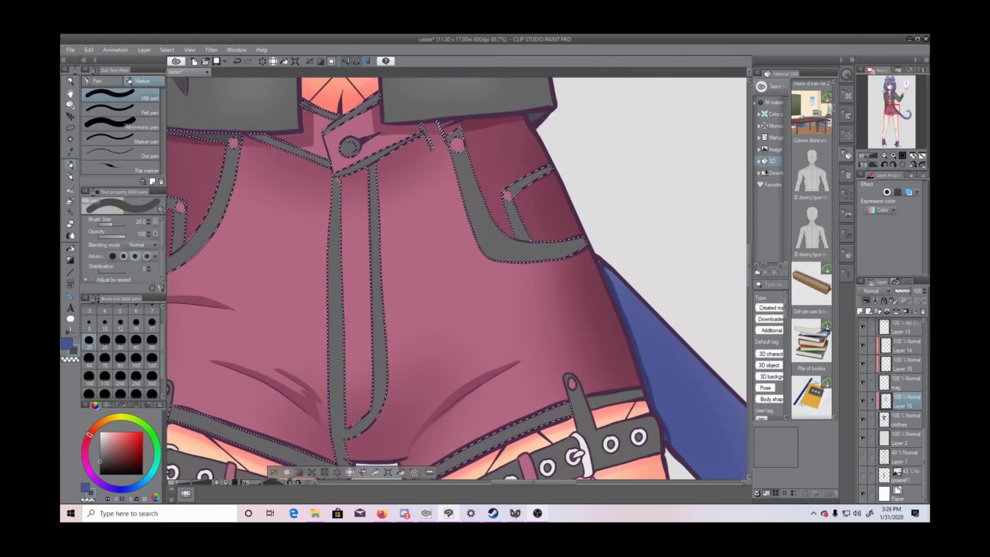
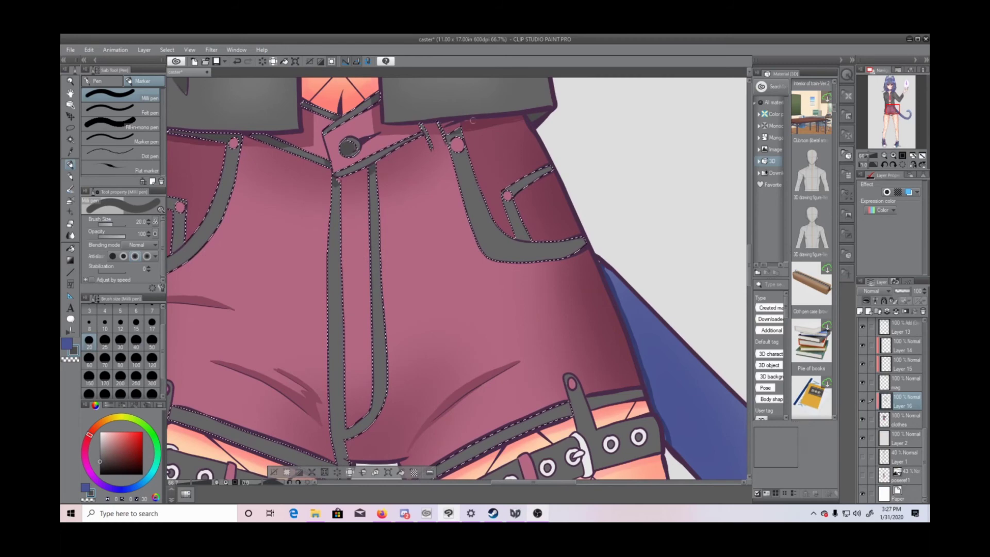
{"action": "left_click", "coordinate": [71, 140]}
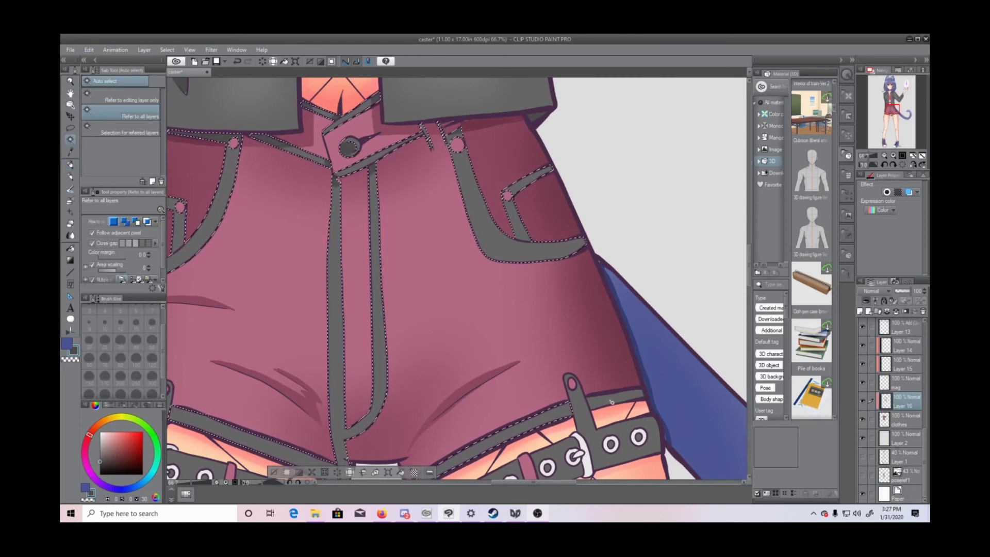
{"action": "key", "text": "ctrl+minus"}
{"action": "left_click", "coordinate": [70, 201]}
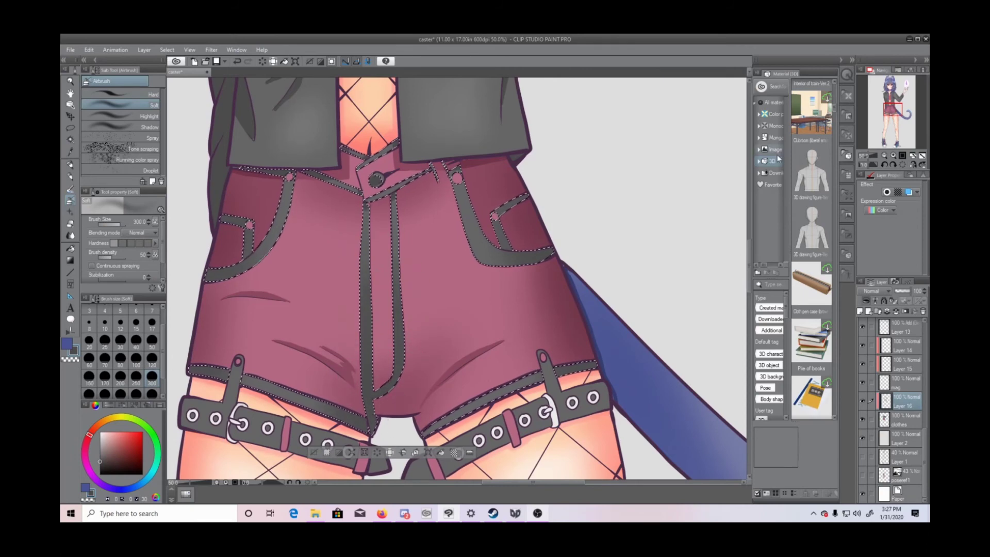
{"action": "key", "text": "ctrl+minus"}
{"action": "key", "text": "ctrl+d"}
{"action": "key", "text": "ctrl+plus"}
{"action": "key", "text": "ctrl+plus"}
{"action": "left_click", "coordinate": [71, 165]}
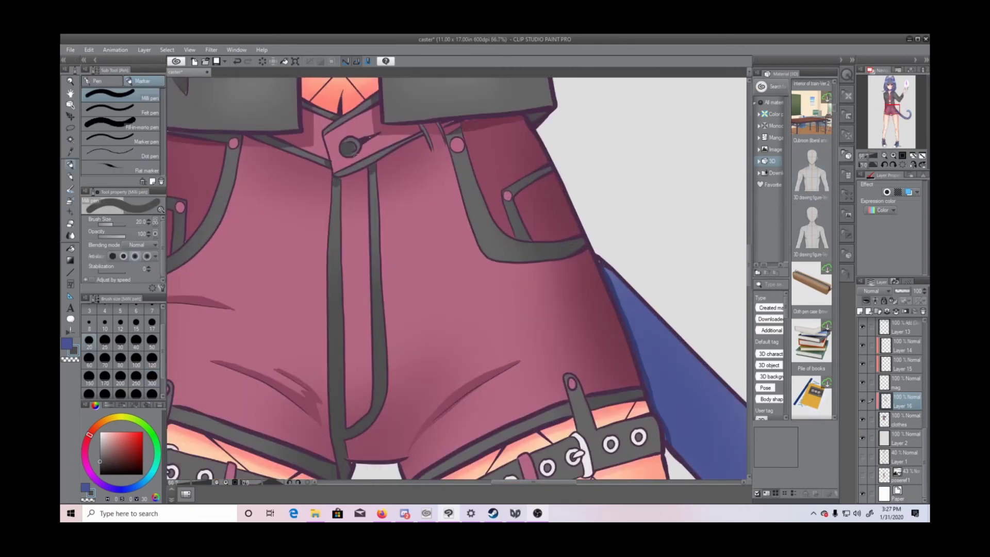
Step: Select the grey thigh belts on both legs, including the straps that hang from the shorts
{"action": "left_click", "coordinate": [883, 157]}
{"action": "left_click", "coordinate": [883, 156]}
{"action": "left_click", "coordinate": [882, 156]}
{"action": "mouse_move", "coordinate": [749, 264]}
{"action": "left_mouse_down"}
{"action": "mouse_move", "coordinate": [751, 244]}
{"action": "mouse_move", "coordinate": [759, 277]}
{"action": "left_mouse_up"}
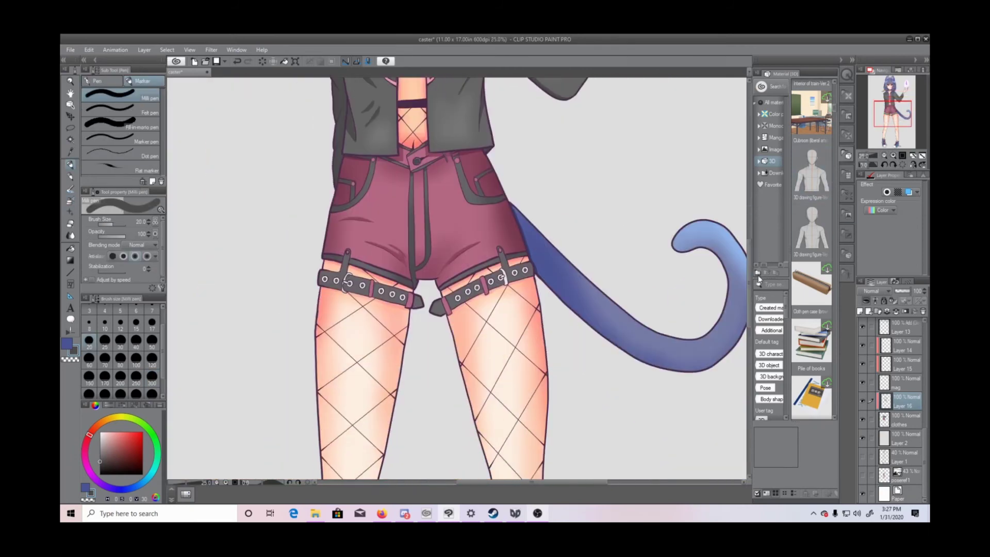
{"action": "left_click", "coordinate": [893, 156]}
{"action": "left_click", "coordinate": [893, 156]}
{"action": "key", "text": "w"}
{"action": "left_click", "coordinate": [305, 303]}
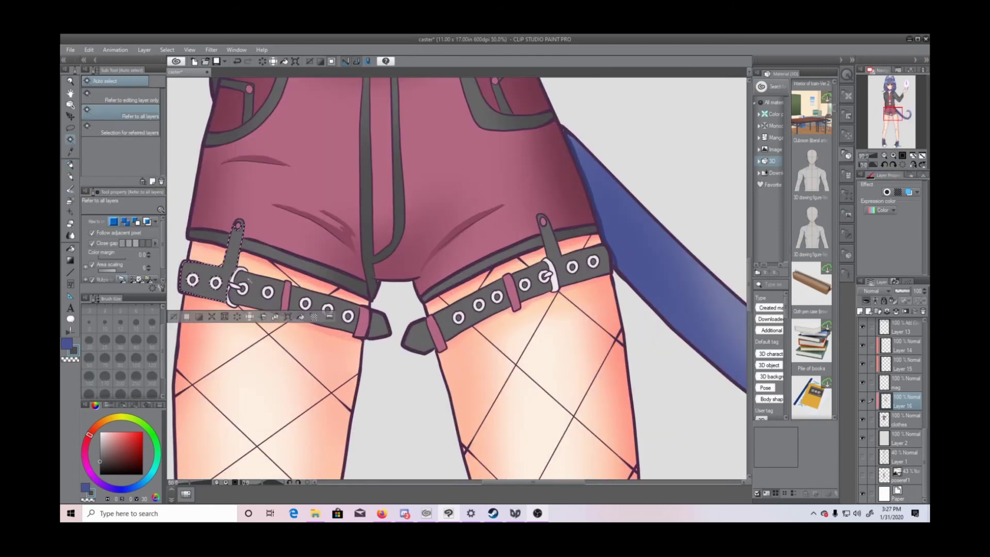
{"action": "left_click", "coordinate": [560, 266], "text": "shift"}
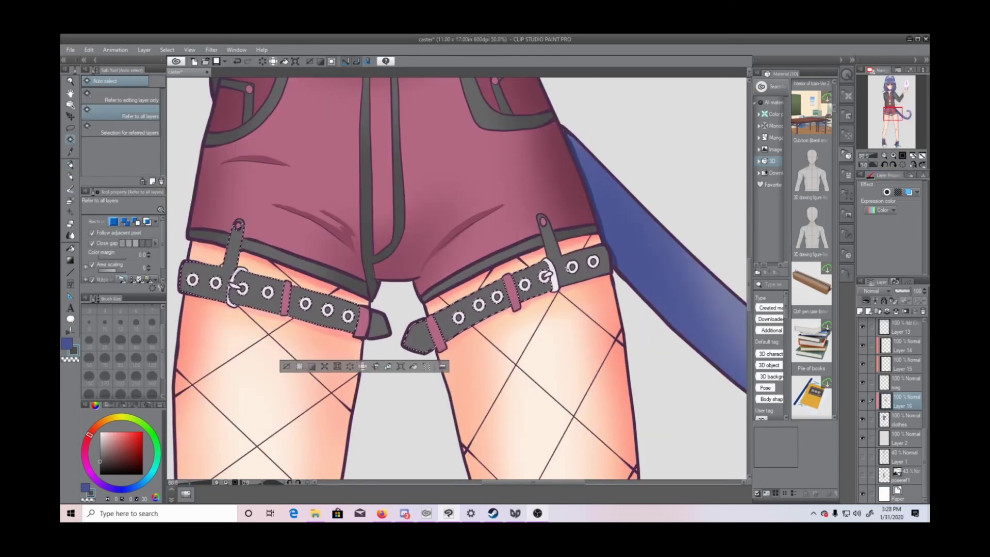
Step: Airbrush dark grey shading over the selected thigh belts with Soft at size 300
{"action": "left_click", "coordinate": [70, 200]}
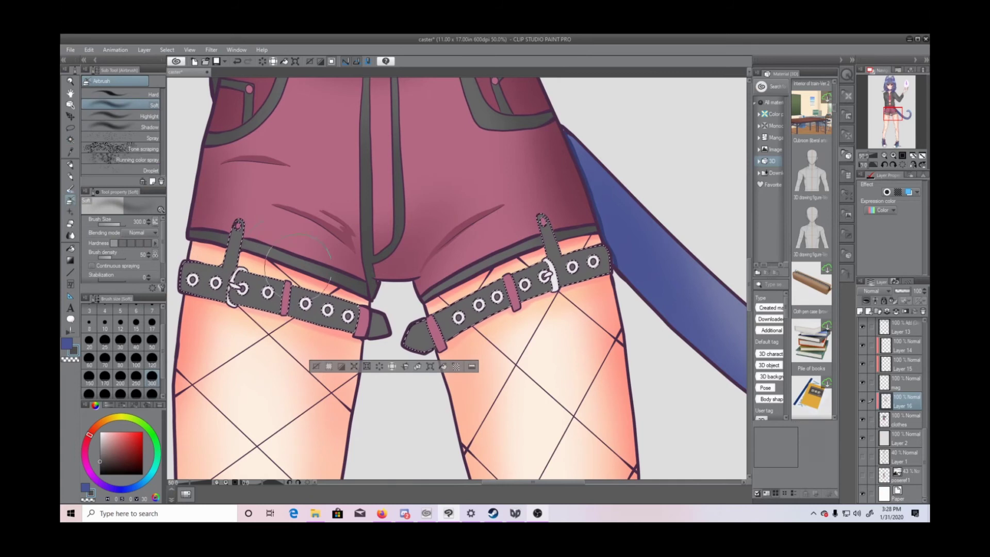
{"action": "key", "text": "w"}
{"action": "left_click", "coordinate": [71, 200]}
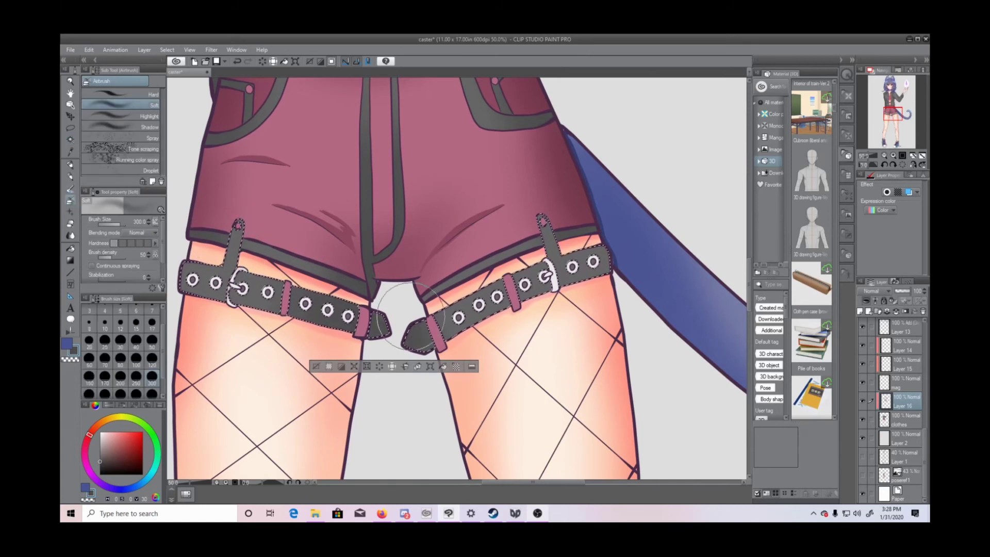
Step: Add light grey highlights to the thigh belts' straps with the Milli pen at size 20, and clear the selection
{"action": "key", "text": "i"}
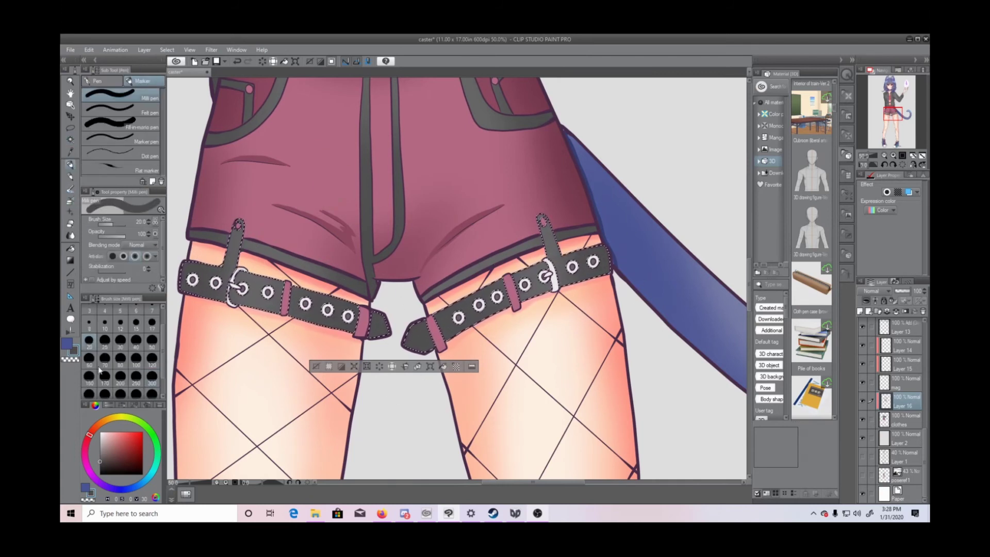
{"action": "key", "text": "p"}
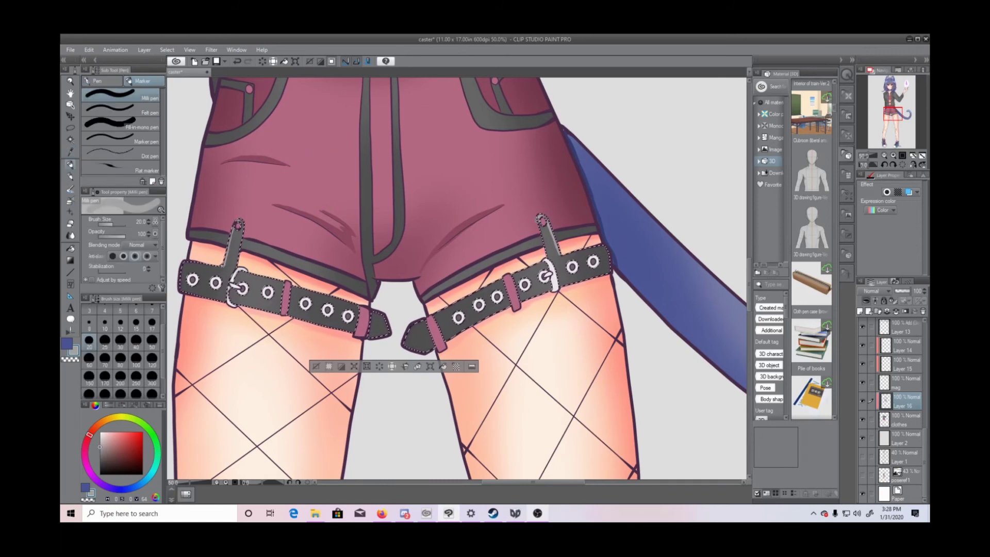
{"action": "left_click", "coordinate": [883, 155]}
{"action": "left_click", "coordinate": [884, 155]}
{"action": "key", "text": "ctrl+d"}
{"action": "left_click", "coordinate": [894, 155]}
{"action": "left_click", "coordinate": [893, 155]}
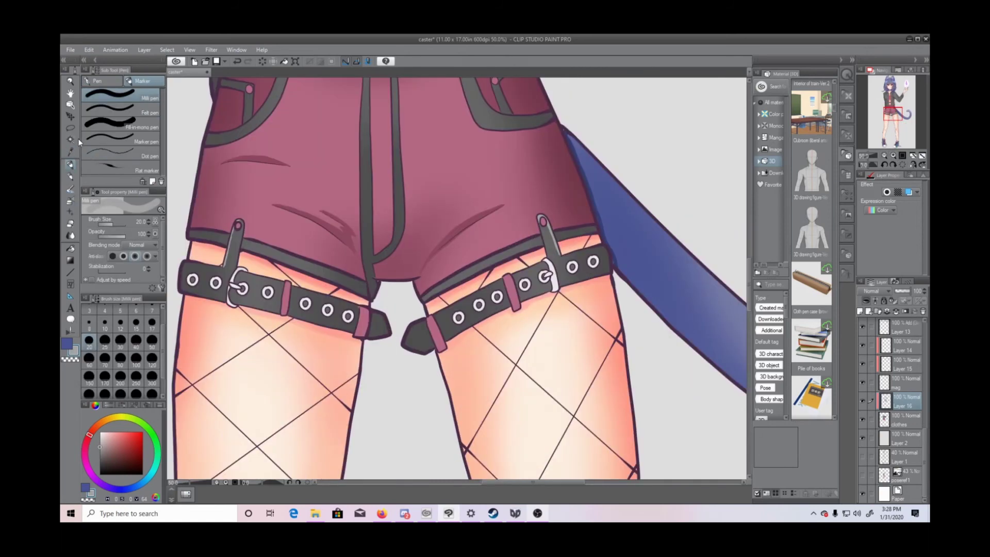
Step: Sample the thigh belts' pink loops and highlight them in light pink with the Milli pen at size 8
{"action": "left_click", "coordinate": [71, 139]}
{"action": "left_click", "coordinate": [236, 281]}
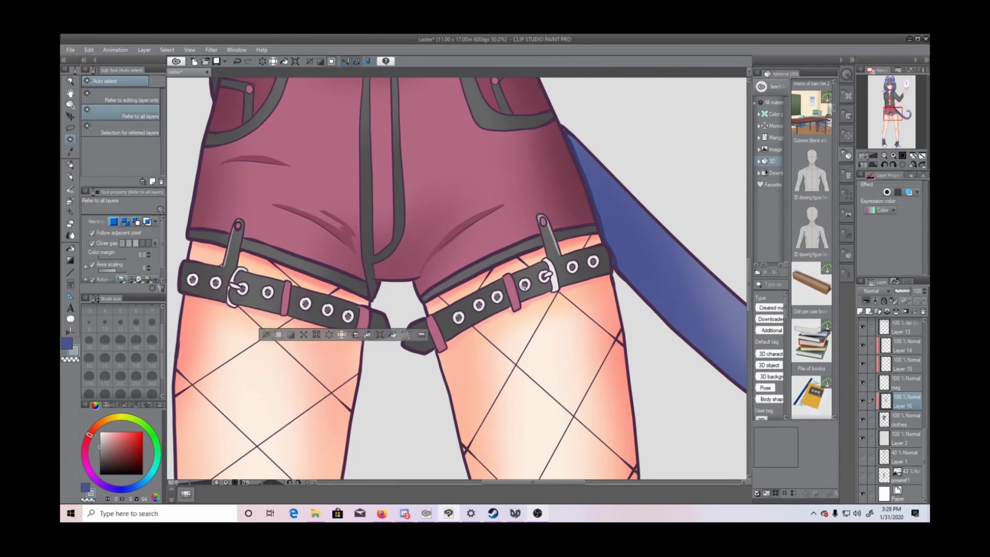
{"action": "scroll", "coordinate": [722, 257], "scroll_direction": "up", "scroll_amount": 5}
{"action": "scroll", "coordinate": [721, 256], "scroll_direction": "down", "scroll_amount": 5}
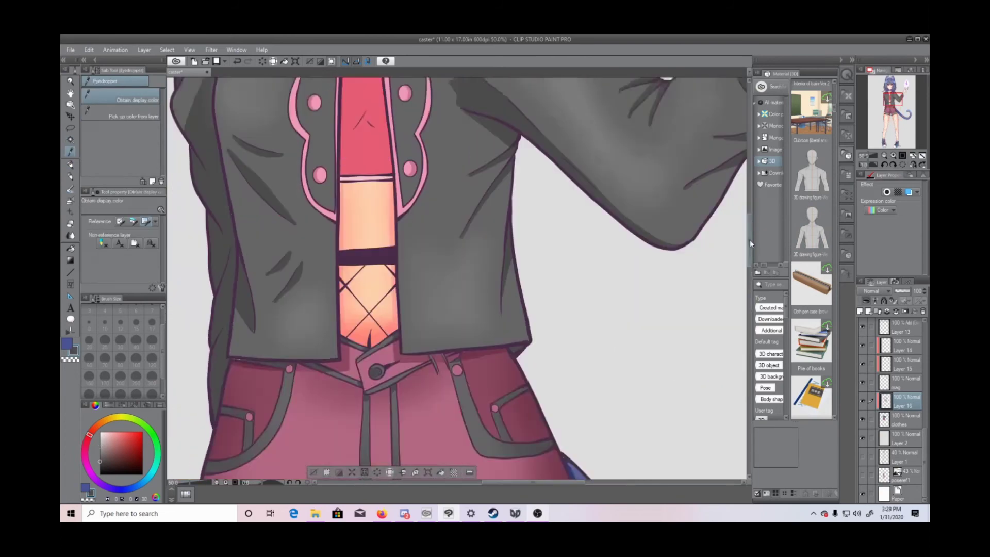
{"action": "key", "text": "ctrl+d"}
{"action": "left_click", "coordinate": [884, 155]}
{"action": "left_click", "coordinate": [893, 155]}
{"action": "left_click", "coordinate": [70, 152]}
{"action": "left_click", "coordinate": [285, 282]}
{"action": "left_click", "coordinate": [70, 164]}
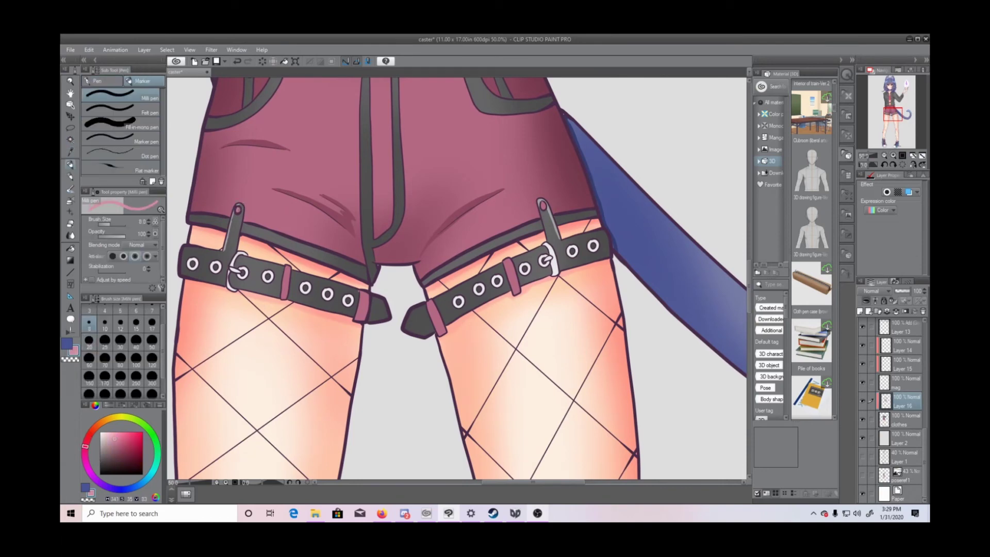
{"action": "left_click", "coordinate": [883, 155]}
{"action": "left_click", "coordinate": [883, 155]}
{"action": "left_click", "coordinate": [883, 155]}
{"action": "left_click", "coordinate": [894, 155]}
{"action": "left_click", "coordinate": [894, 155]}
{"action": "left_click_drag", "start_coordinate": [749, 248], "coordinate": [750, 205]}
{"action": "left_click_drag", "start_coordinate": [750, 245], "coordinate": [750, 225]}
{"action": "left_click", "coordinate": [893, 155]}
{"action": "left_click", "coordinate": [71, 152]}
{"action": "left_click", "coordinate": [365, 267]}
{"action": "left_click", "coordinate": [70, 165]}
{"action": "left_click", "coordinate": [71, 139]}
{"action": "left_click", "coordinate": [660, 247]}
{"action": "left_click", "coordinate": [582, 266]}
Step: Mix a darker blue from the sneakers and shade the collar of the sneaker beneath the tail side, using the Milli pen at size 12
{"action": "left_click_drag", "start_coordinate": [750, 191], "coordinate": [761, 374]}
{"action": "left_click", "coordinate": [70, 152]}
{"action": "left_click", "coordinate": [252, 330]}
{"action": "key", "text": "p"}
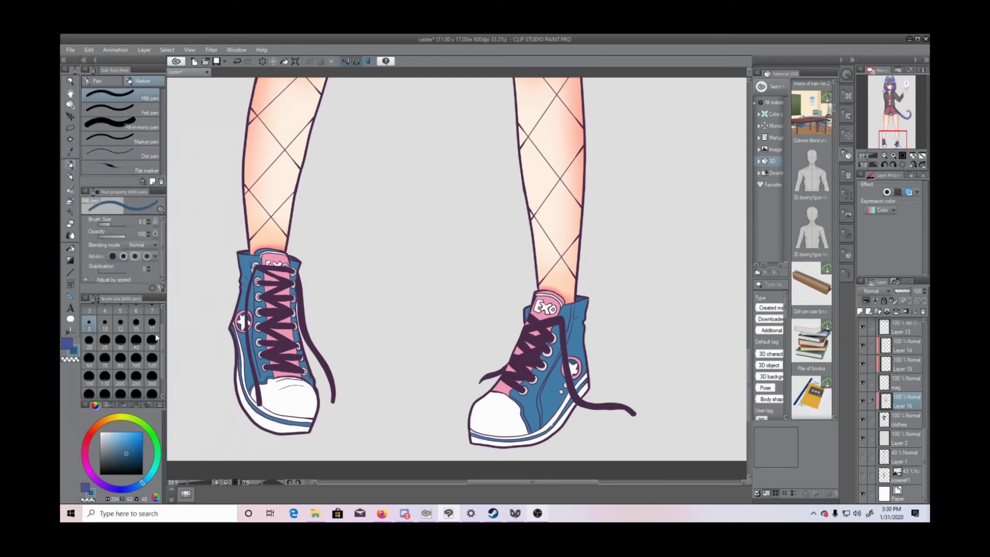
{"action": "left_click", "coordinate": [907, 401]}
{"action": "left_click", "coordinate": [893, 156]}
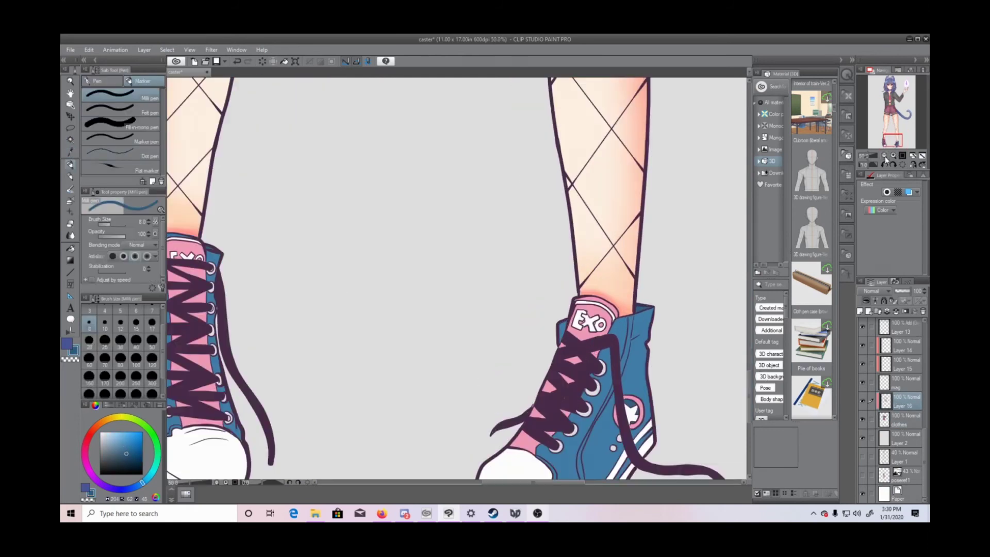
{"action": "left_click", "coordinate": [71, 140]}
{"action": "left_click", "coordinate": [562, 333]}
{"action": "key", "text": "alt+Delete"}
{"action": "left_click", "coordinate": [483, 358]}
{"action": "key", "text": "p"}
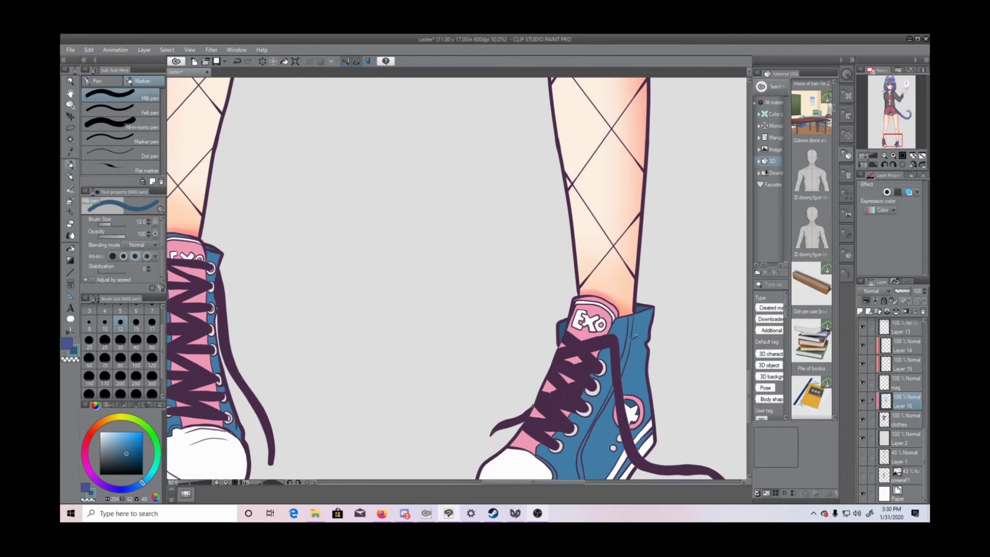
Step: Select the narrow seam strips along the same sneaker's toe, side and ankle and fill them with the darker blue
{"action": "left_click_drag", "start_coordinate": [749, 383], "coordinate": [749, 394]}
{"action": "key", "text": "w"}
{"action": "left_click", "coordinate": [579, 372]}
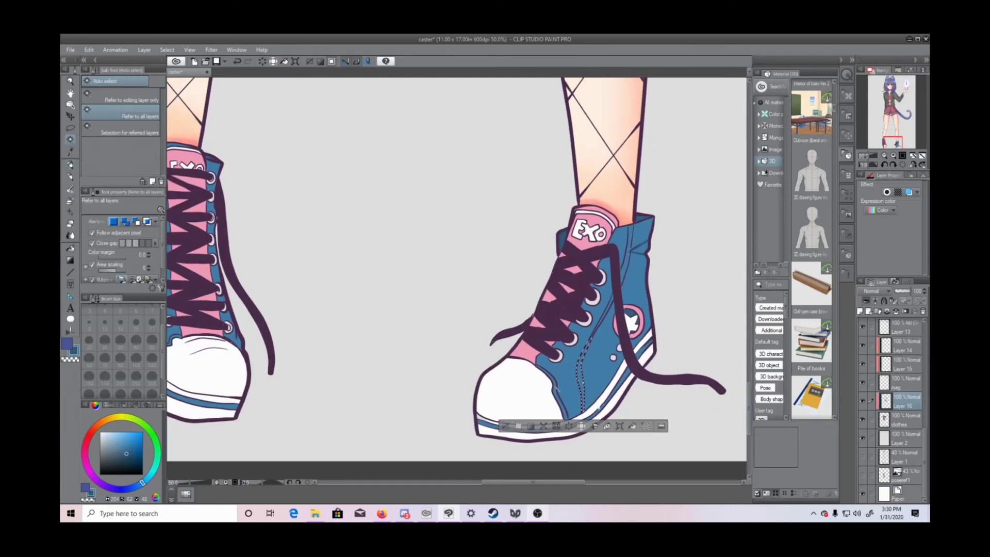
{"action": "left_click", "coordinate": [549, 375], "text": "shift"}
{"action": "left_click", "coordinate": [598, 323], "text": "shift"}
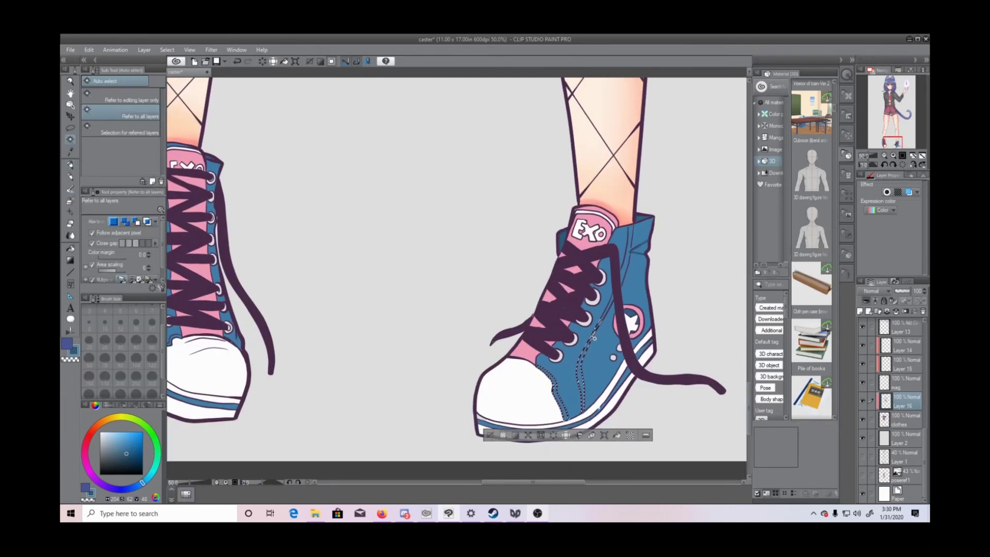
{"action": "left_click", "coordinate": [626, 262], "text": "shift"}
{"action": "left_click", "coordinate": [640, 248], "text": "shift"}
{"action": "left_click", "coordinate": [641, 435]}
{"action": "key", "text": "ctrl+d"}
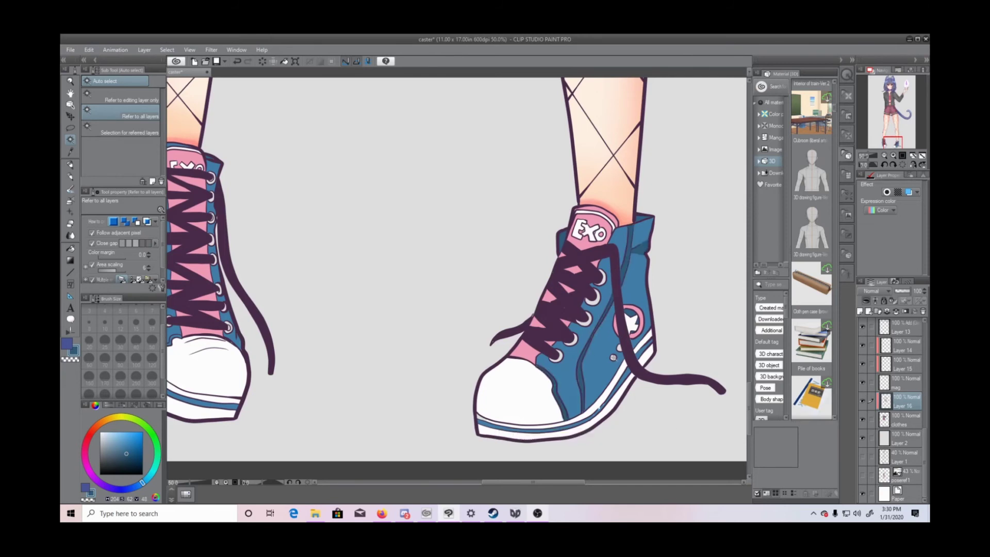
Step: Select the two small vent holes on the sneaker's side and fill them with the darker blue
{"action": "left_click", "coordinate": [613, 357]}
{"action": "left_click", "coordinate": [619, 347], "text": "shift"}
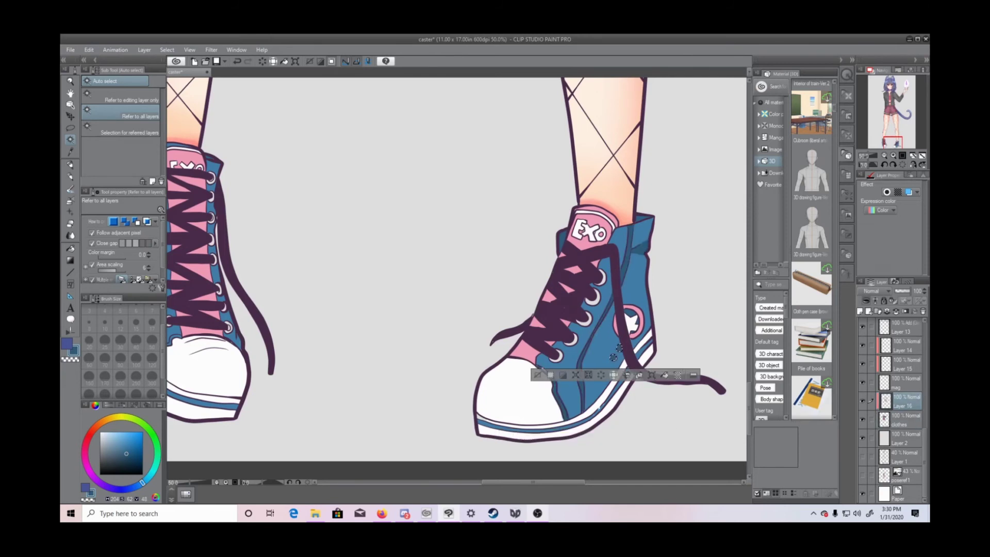
{"action": "left_click", "coordinate": [551, 377]}
Step: Fill the other sneaker's side strip and the seam above its toe cap with the darker blue
{"action": "left_click_drag", "start_coordinate": [491, 483], "coordinate": [451, 482]}
{"action": "left_click", "coordinate": [361, 312]}
{"action": "key", "text": "alt+Delete"}
{"action": "key", "text": "ctrl+d"}
{"action": "left_click", "coordinate": [370, 360]}
{"action": "left_click", "coordinate": [394, 345], "text": "shift"}
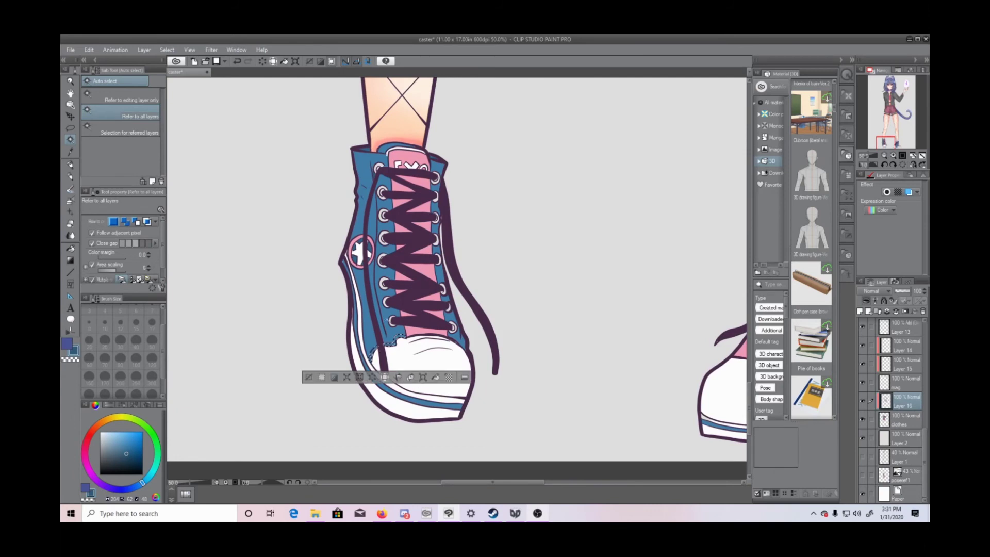
{"action": "left_click", "coordinate": [71, 164]}
{"action": "left_click", "coordinate": [437, 379]}
{"action": "key", "text": "ctrl+d"}
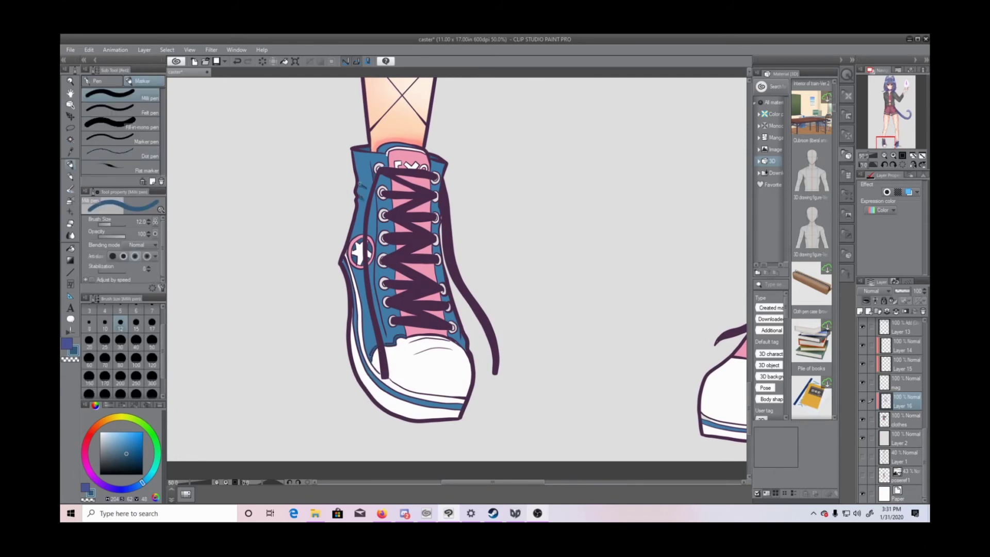
Step: Sample the laces' dark purple and colour the column of eyelet holes on the sneaker, working on the clothes layer
{"action": "key", "text": "i"}
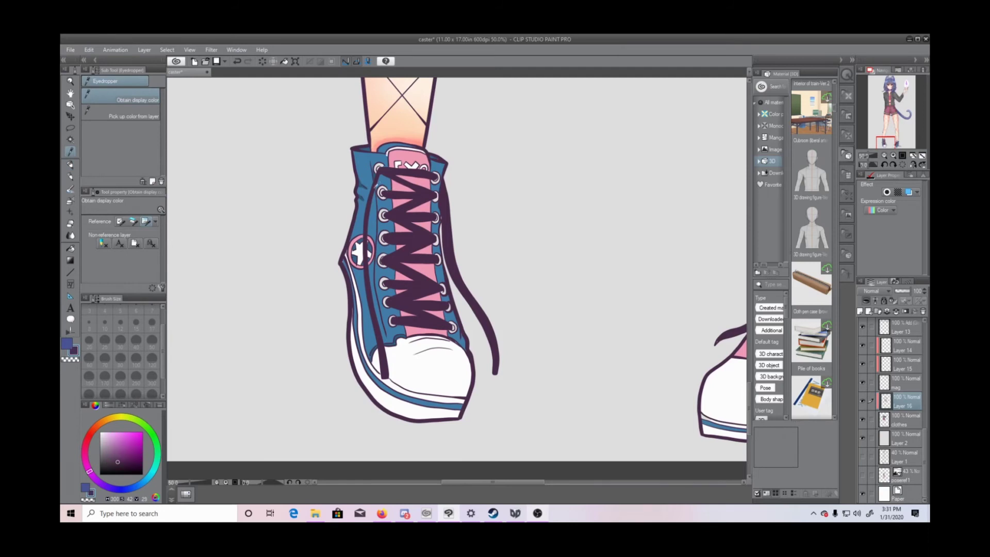
{"action": "key", "text": "w"}
{"action": "left_click", "coordinate": [382, 190]}
{"action": "left_click", "coordinate": [382, 194], "text": "shift"}
{"action": "left_click", "coordinate": [379, 168]}
{"action": "left_click", "coordinate": [382, 193], "text": "shift"}
{"action": "left_click", "coordinate": [384, 216], "text": "shift"}
{"action": "left_click", "coordinate": [384, 238], "text": "shift"}
{"action": "left_click", "coordinate": [384, 262], "text": "shift"}
{"action": "left_click", "coordinate": [384, 283], "text": "shift"}
{"action": "key", "text": "ctrl+d"}
{"action": "key", "text": "p"}
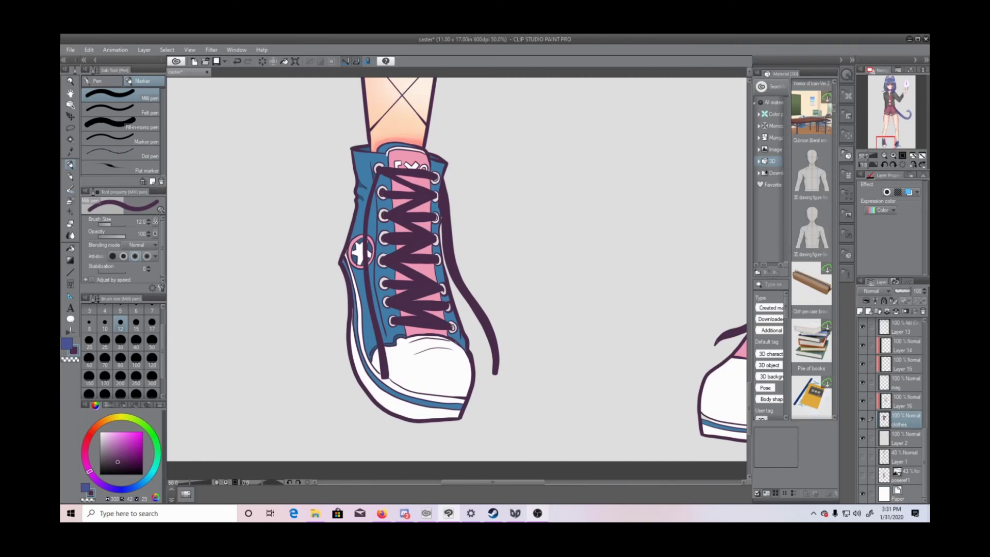
Step: Review the whole illustration and return to the sneakers
{"action": "left_click_drag", "start_coordinate": [501, 482], "coordinate": [563, 483]}
{"action": "left_click_drag", "start_coordinate": [869, 156], "coordinate": [864, 156]}
{"action": "left_click_drag", "start_coordinate": [748, 306], "coordinate": [748, 192]}
{"action": "left_click", "coordinate": [865, 161]}
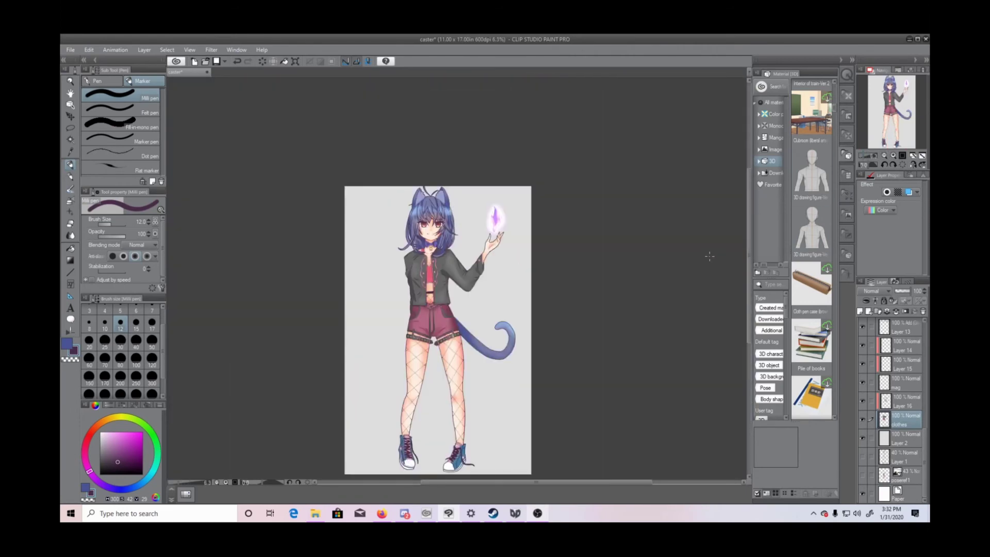
{"action": "left_click", "coordinate": [893, 156]}
{"action": "left_click", "coordinate": [893, 156]}
{"action": "left_click_drag", "start_coordinate": [748, 232], "coordinate": [748, 374]}
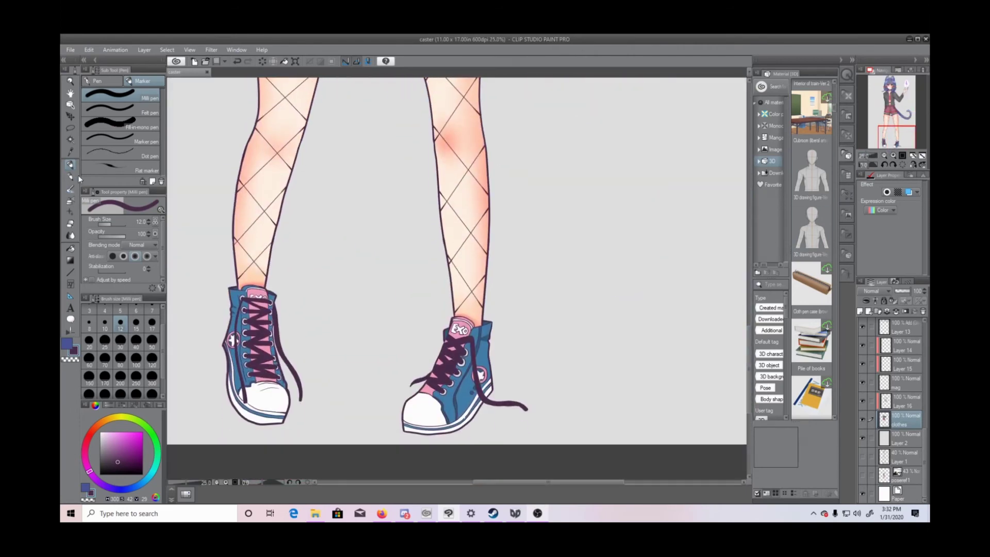
Step: Select the blue fabric areas of both sneakers
{"action": "left_click", "coordinate": [71, 200]}
{"action": "left_click", "coordinate": [71, 139]}
{"action": "left_click", "coordinate": [236, 303]}
{"action": "left_click", "coordinate": [894, 156]}
{"action": "left_click", "coordinate": [494, 382], "text": "shift"}
{"action": "left_click", "coordinate": [464, 412], "text": "shift"}
{"action": "left_click_drag", "start_coordinate": [552, 483], "coordinate": [512, 483]}
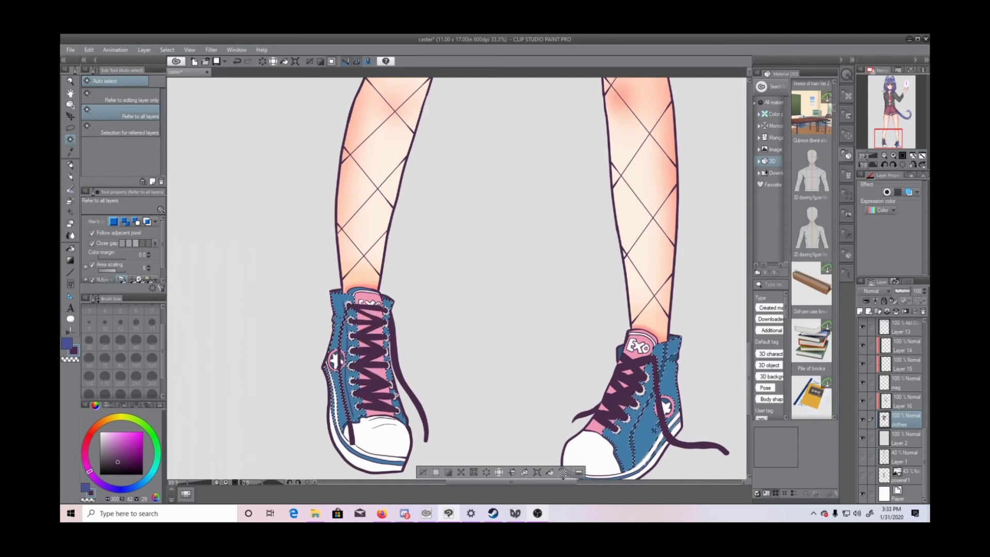
Step: Try airbrushing dark purple over the selected sneaker fabric on the clothes layer, and undo it
{"action": "key", "text": "b"}
{"action": "left_click_drag", "start_coordinate": [450, 483], "coordinate": [498, 484]}
{"action": "left_click_drag", "start_coordinate": [474, 363], "coordinate": [466, 446]}
{"action": "key", "text": "ctrl+d"}
{"action": "key", "text": "ctrl+minus"}
{"action": "key", "text": "ctrl+plus"}
{"action": "key", "text": "ctrl+z"}
{"action": "key", "text": "ctrl+z"}
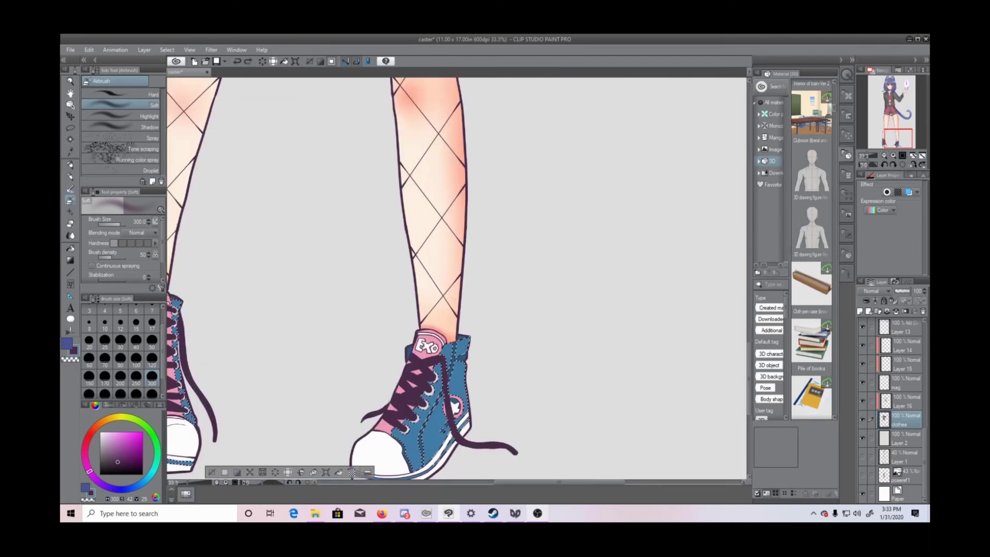
Step: On the shading layer above clothes, airbrush dark purple along both sneakers' edges with Soft at size 300, and clear the selection
{"action": "key", "text": "ctrl+minus"}
{"action": "left_click", "coordinate": [903, 401]}
{"action": "left_click_drag", "start_coordinate": [467, 338], "coordinate": [457, 398]}
{"action": "left_click_drag", "start_coordinate": [213, 302], "coordinate": [196, 372]}
{"action": "left_click", "coordinate": [253, 437]}
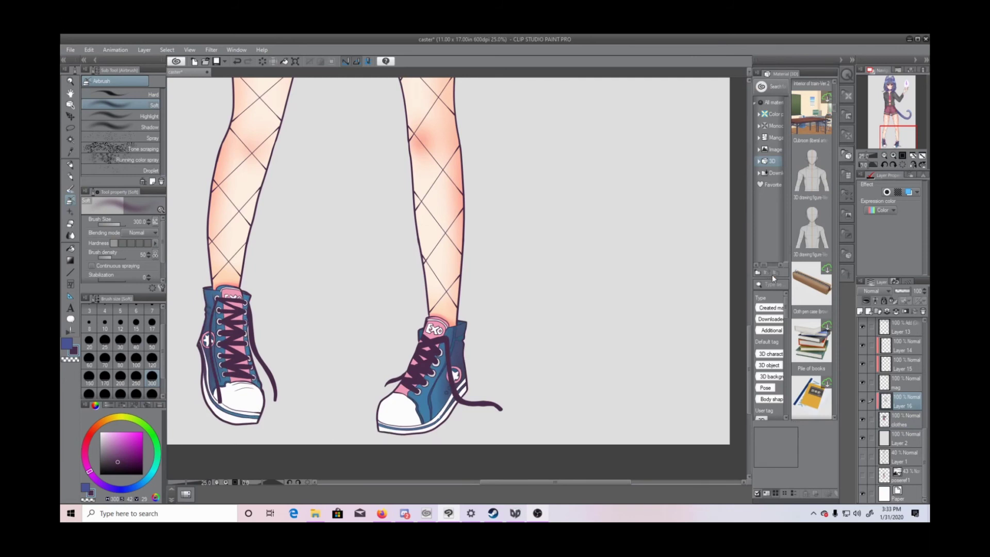
Step: Examine the shading across the full figure on the whole canvas
{"action": "left_click", "coordinate": [884, 156]}
{"action": "left_click", "coordinate": [884, 155]}
{"action": "left_click_drag", "start_coordinate": [749, 310], "coordinate": [773, 198]}
{"action": "left_click", "coordinate": [884, 156]}
{"action": "left_click_drag", "start_coordinate": [751, 252], "coordinate": [749, 255]}
{"action": "left_click_drag", "start_coordinate": [747, 258], "coordinate": [745, 273]}
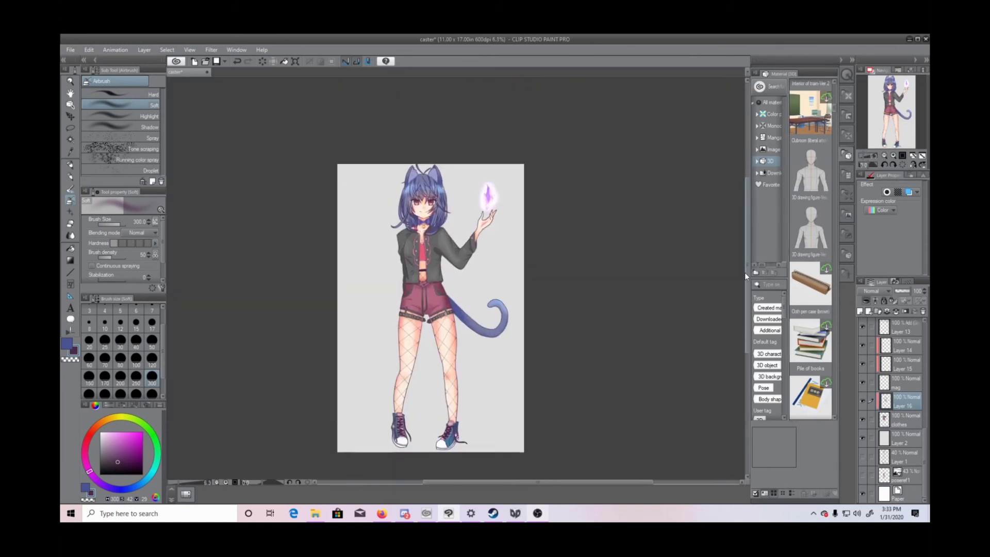
{"action": "key", "text": "p"}
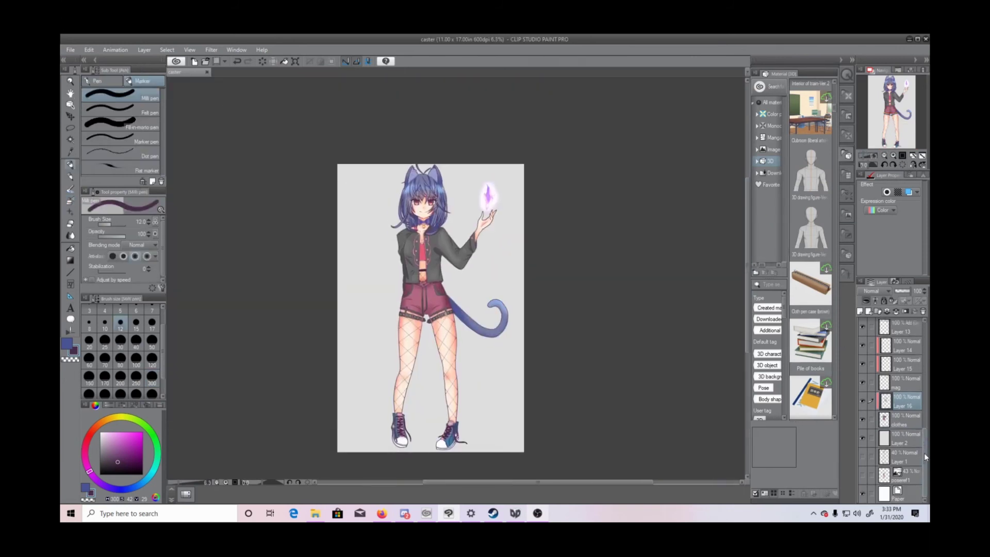
Step: Hide the light grey background Layer 2 and add a new raster layer above it
{"action": "left_click", "coordinate": [862, 439]}
{"action": "left_click", "coordinate": [900, 440]}
{"action": "left_click", "coordinate": [144, 50]}
{"action": "left_click", "coordinate": [195, 62]}
Step: Import the dark dessert-pattern image from the Pictures background folder
{"action": "left_click", "coordinate": [70, 50]}
{"action": "mouse_move", "coordinate": [105, 190]}
{"action": "left_click", "coordinate": [227, 190]}
{"action": "left_click", "coordinate": [167, 55]}
{"action": "double_click", "coordinate": [214, 107]}
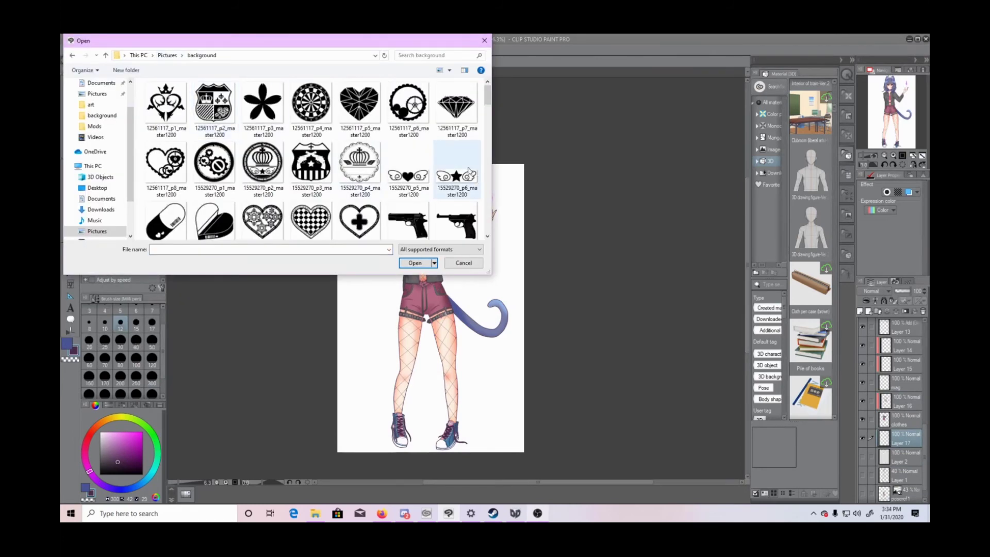
{"action": "scroll", "coordinate": [433, 170], "scroll_direction": "down", "scroll_amount": 12}
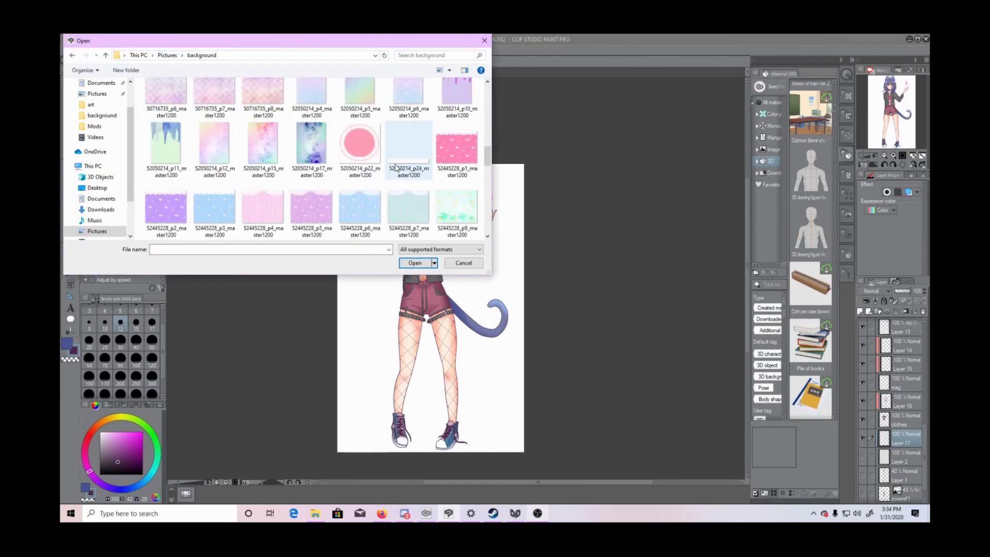
{"action": "scroll", "coordinate": [395, 167], "scroll_direction": "up", "scroll_amount": 5}
{"action": "double_click", "coordinate": [408, 146]}
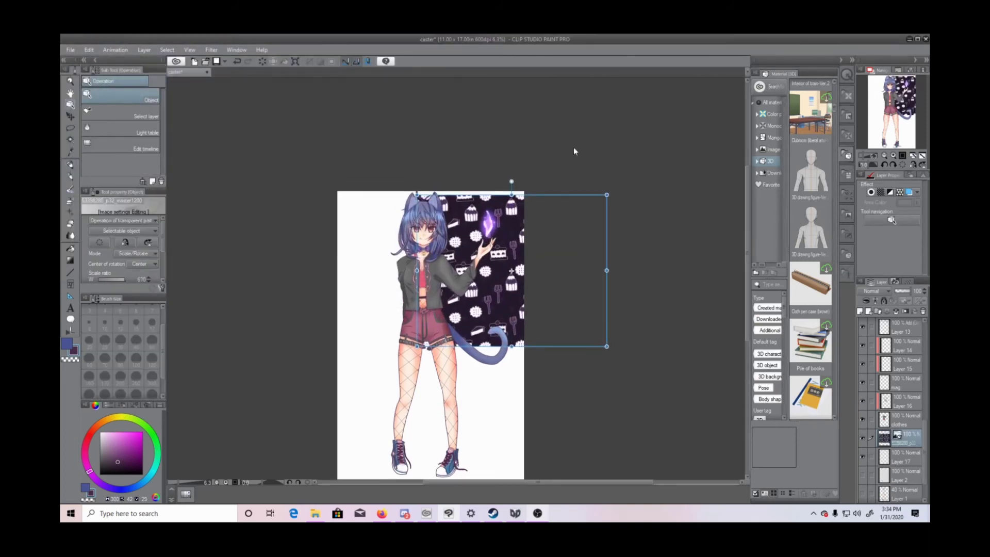
Step: Enlarge and position the dessert-pattern image so that it covers the entire canvas behind the character
{"action": "left_click_drag", "start_coordinate": [416, 346], "coordinate": [258, 473]}
{"action": "scroll", "coordinate": [323, 429], "scroll_direction": "down", "scroll_amount": 1}
{"action": "left_click_drag", "start_coordinate": [607, 153], "coordinate": [620, 142]}
{"action": "left_click_drag", "start_coordinate": [259, 433], "coordinate": [244, 455]}
{"action": "left_click_drag", "start_coordinate": [623, 310], "coordinate": [623, 308]}
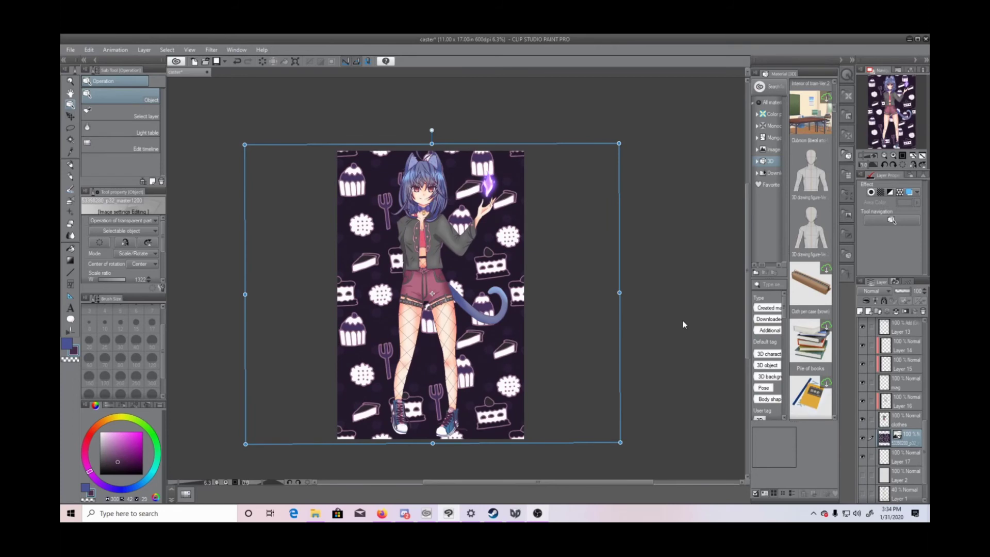
Step: Import the pink circle image 52050214_p22_master1200 from the background folder
{"action": "left_click", "coordinate": [71, 50]}
{"action": "mouse_move", "coordinate": [178, 194]}
{"action": "left_click", "coordinate": [234, 194]}
{"action": "scroll", "coordinate": [357, 181], "scroll_direction": "down", "scroll_amount": 10}
{"action": "left_click", "coordinate": [360, 100]}
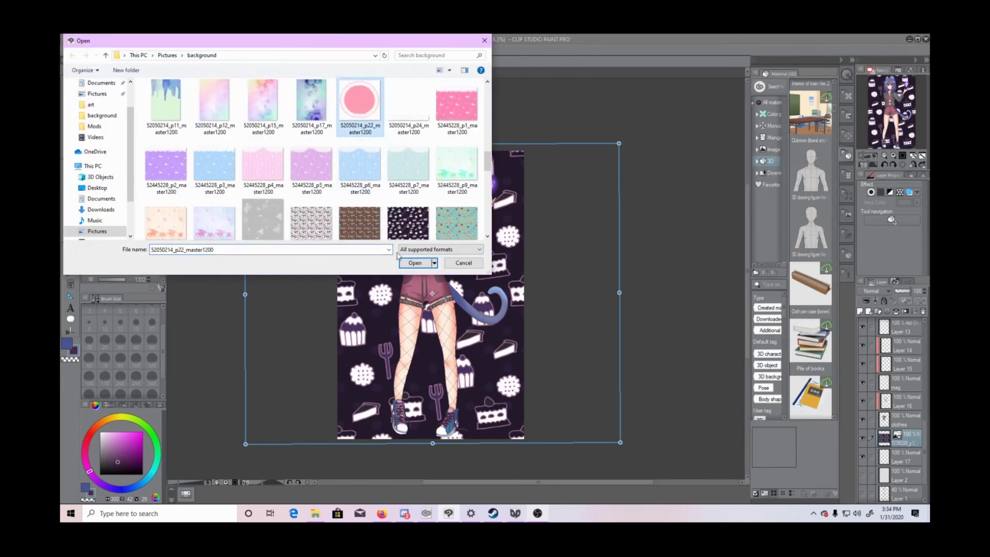
{"action": "left_click", "coordinate": [415, 262]}
Step: Enlarge the pink circle image past the canvas sides and centre it behind the character
{"action": "left_click_drag", "start_coordinate": [445, 280], "coordinate": [566, 162]}
{"action": "left_click_drag", "start_coordinate": [416, 310], "coordinate": [292, 431]}
{"action": "left_click_drag", "start_coordinate": [499, 166], "coordinate": [505, 164]}
{"action": "scroll", "coordinate": [516, 263], "scroll_direction": "up", "scroll_amount": 2}
{"action": "scroll", "coordinate": [515, 263], "scroll_direction": "down", "scroll_amount": 1}
Step: Rasterize the pink circle layer and erase the white area at its upper-left corner using Auto select
{"action": "right_click", "coordinate": [903, 434]}
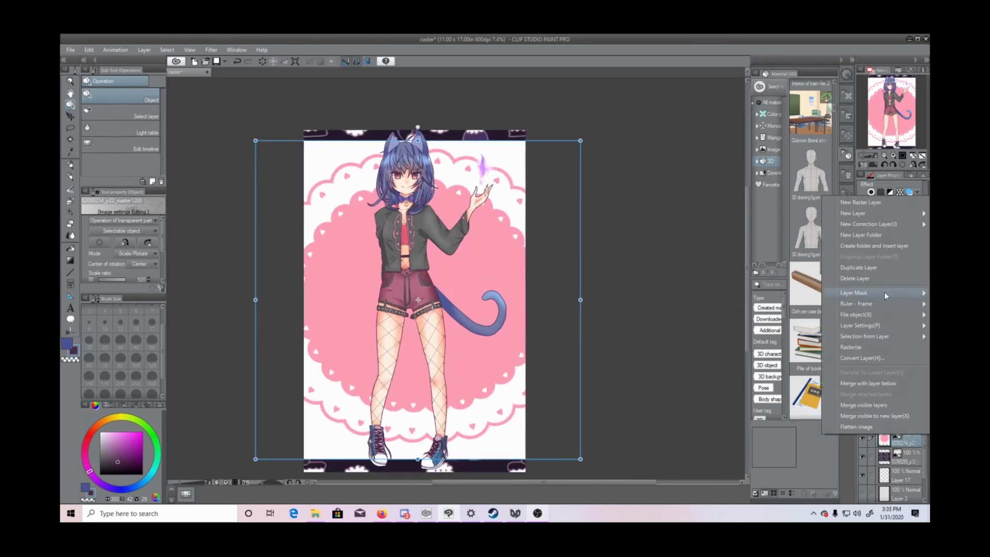
{"action": "left_click", "coordinate": [866, 348]}
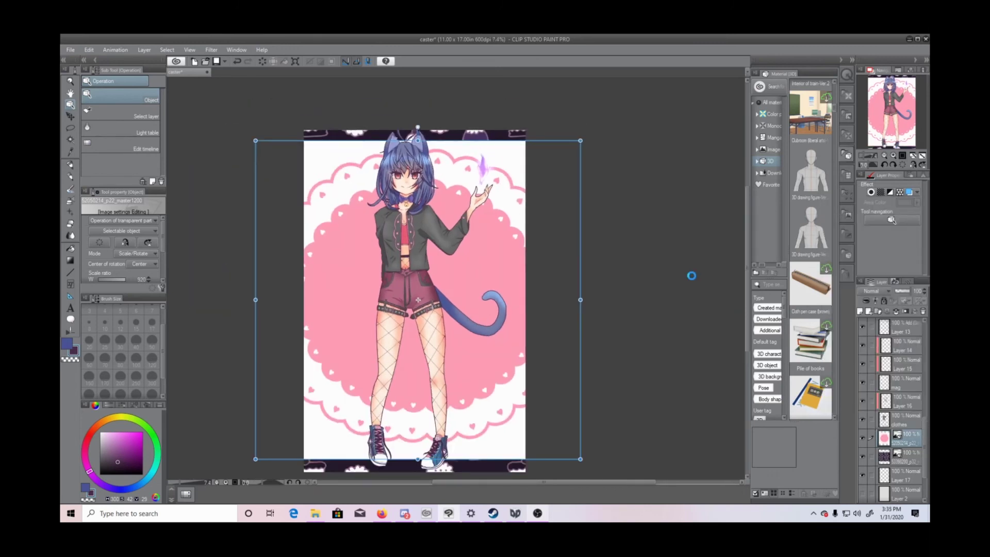
{"action": "left_click", "coordinate": [69, 140]}
{"action": "left_click", "coordinate": [357, 153]}
{"action": "left_click", "coordinate": [268, 215]}
{"action": "left_click", "coordinate": [320, 165]}
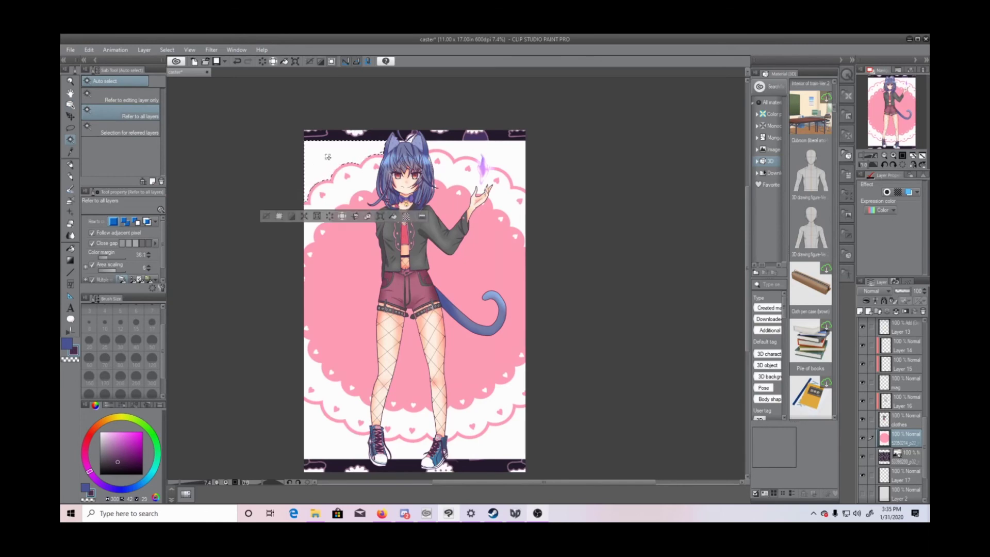
{"action": "scroll", "coordinate": [881, 140], "scroll_direction": "up", "scroll_amount": 5}
{"action": "left_click_drag", "start_coordinate": [747, 238], "coordinate": [748, 159]}
{"action": "scroll", "coordinate": [749, 160], "scroll_direction": "down", "scroll_amount": 3}
{"action": "key", "text": "Delete"}
{"action": "left_click", "coordinate": [378, 205]}
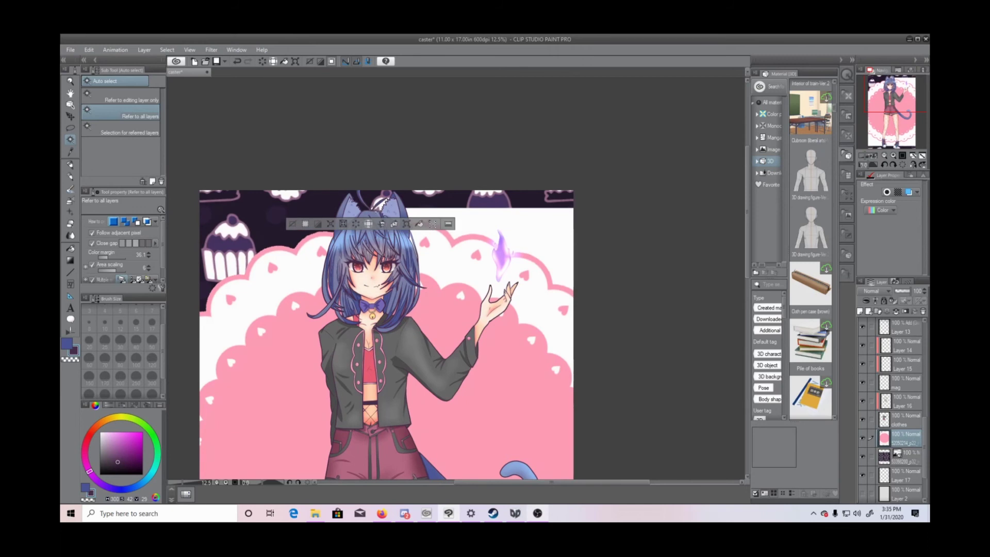
{"action": "left_click", "coordinate": [479, 234]}
{"action": "key", "text": "ctrl+d"}
{"action": "left_click", "coordinate": [104, 258]}
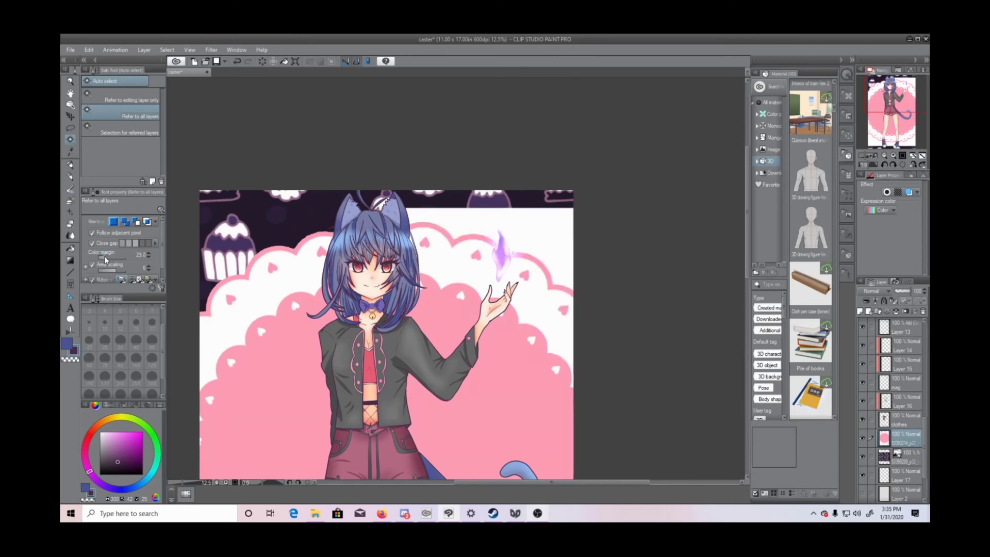
{"action": "left_click", "coordinate": [505, 227]}
{"action": "key", "text": "ctrl+d"}
Step: Erase the white areas above right of and below the lace circle, using Auto select referring to the editing layer only
{"action": "left_click", "coordinate": [132, 98]}
{"action": "left_click", "coordinate": [481, 269]}
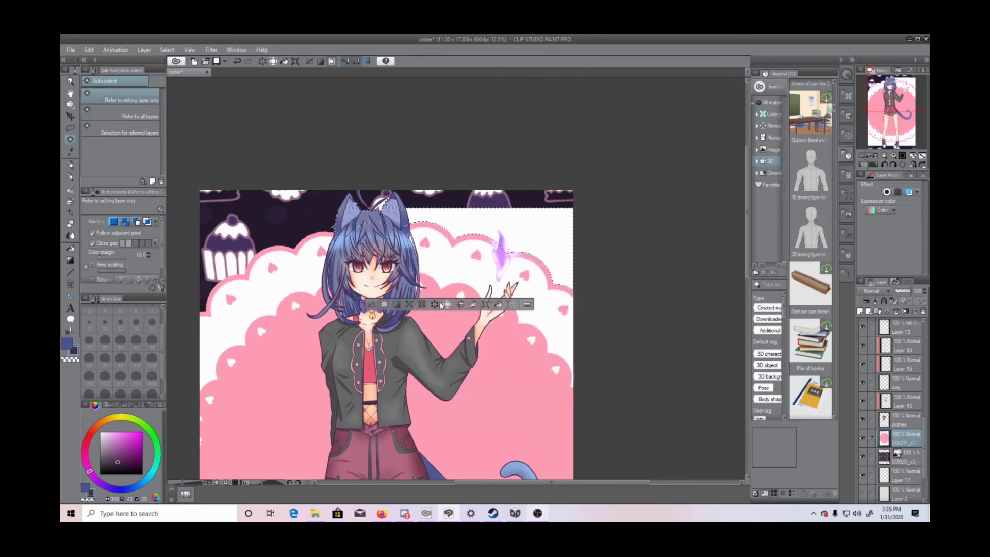
{"action": "left_click", "coordinate": [481, 268]}
{"action": "left_click", "coordinate": [370, 406]}
{"action": "left_click_drag", "start_coordinate": [747, 240], "coordinate": [750, 271]}
{"action": "key", "text": "ctrl+z"}
{"action": "key", "text": "ctrl+minus"}
{"action": "left_click", "coordinate": [407, 398]}
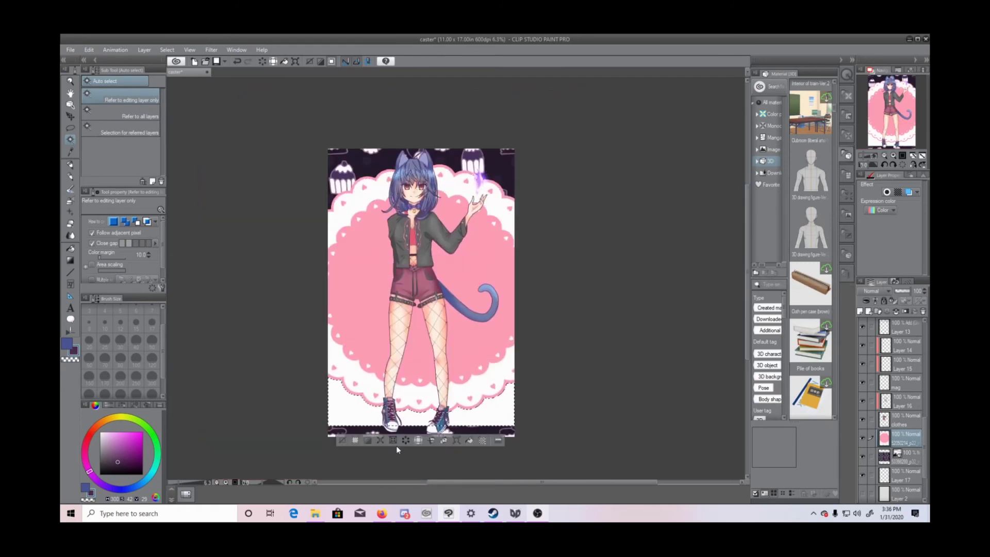
{"action": "key", "text": "ctrl+d"}
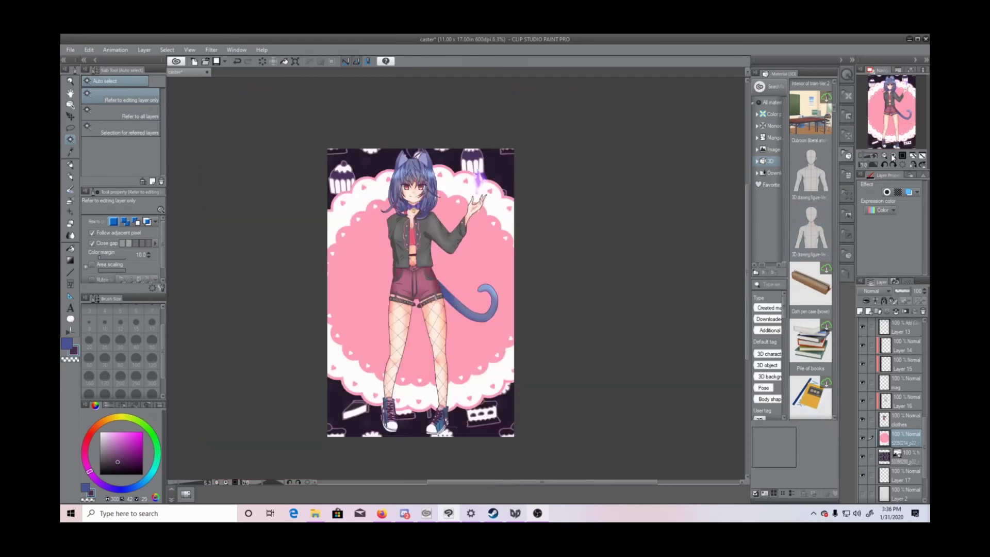
Step: Select the character's line art on the topmost layer and expand the selection
{"action": "scroll", "coordinate": [901, 335], "scroll_direction": "up", "scroll_amount": 7}
{"action": "left_click", "coordinate": [903, 329]}
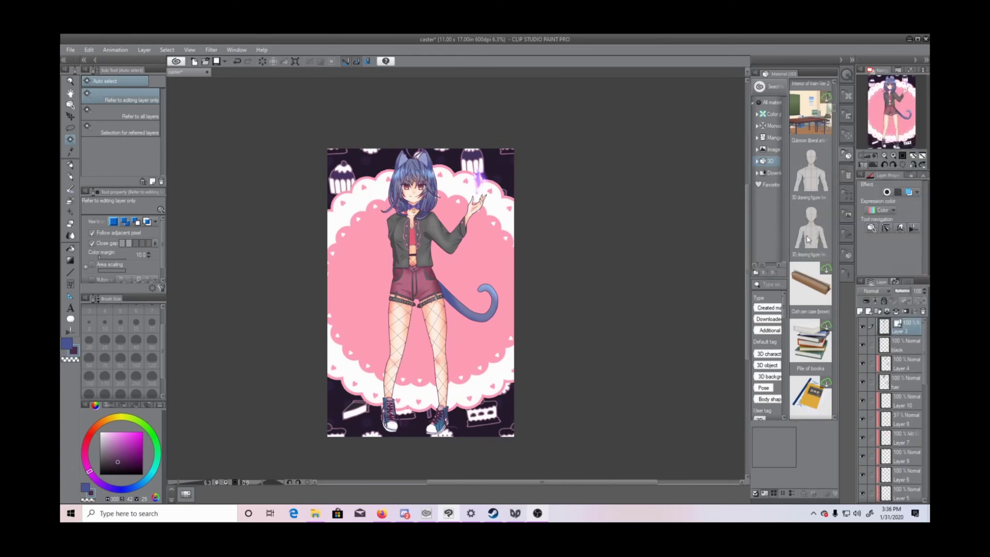
{"action": "left_click", "coordinate": [462, 341]}
{"action": "left_click", "coordinate": [399, 448]}
{"action": "left_click", "coordinate": [424, 245]}
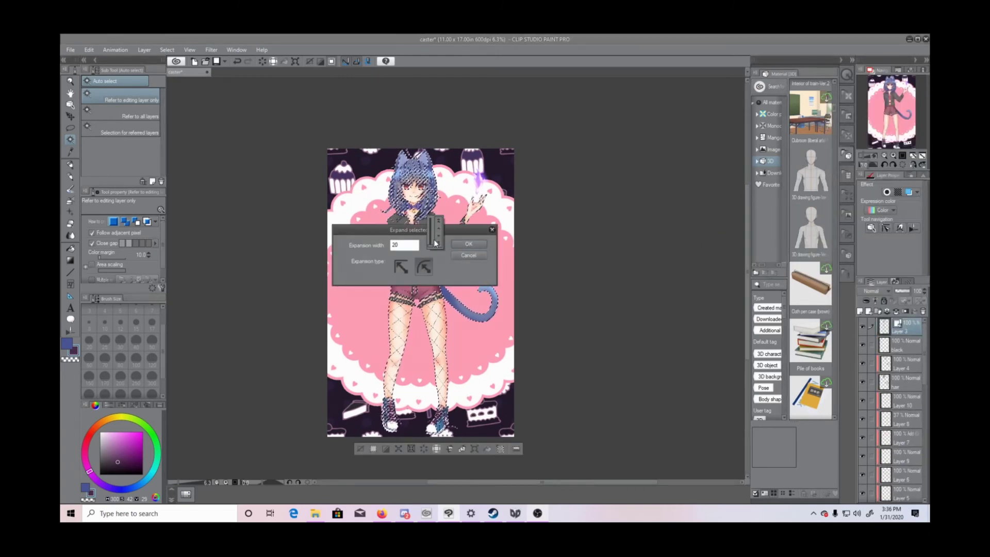
{"action": "left_click", "coordinate": [439, 230]}
{"action": "left_click", "coordinate": [469, 244]}
Step: Add a raster layer beneath the clothes layer and fill the expanded selection with dark purple as an outline
{"action": "scroll", "coordinate": [474, 245], "scroll_direction": "up", "scroll_amount": 5}
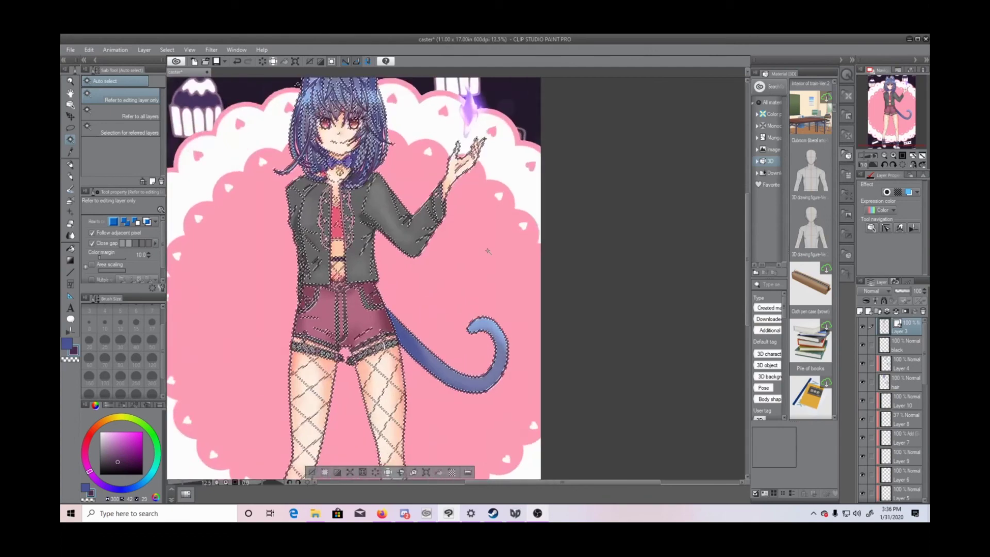
{"action": "scroll", "coordinate": [902, 398], "scroll_direction": "down", "scroll_amount": 7}
{"action": "left_click", "coordinate": [905, 398]}
{"action": "left_click", "coordinate": [144, 50]}
{"action": "left_click", "coordinate": [164, 59]}
{"action": "left_click", "coordinate": [407, 472]}
Step: Expand the selection further and fill it with white on a new raster layer beneath the dark outline
{"action": "left_click", "coordinate": [318, 472]}
{"action": "left_click", "coordinate": [424, 245]}
{"action": "left_click", "coordinate": [440, 230]}
{"action": "left_click", "coordinate": [469, 244]}
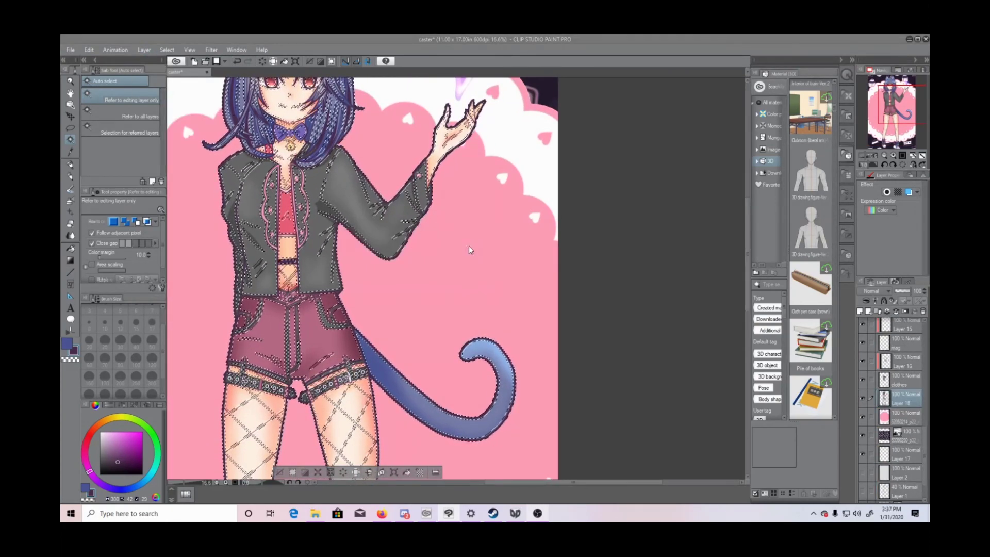
{"action": "left_click", "coordinate": [906, 416]}
{"action": "left_click", "coordinate": [144, 50]}
{"action": "left_click", "coordinate": [164, 60]}
{"action": "left_click", "coordinate": [100, 432]}
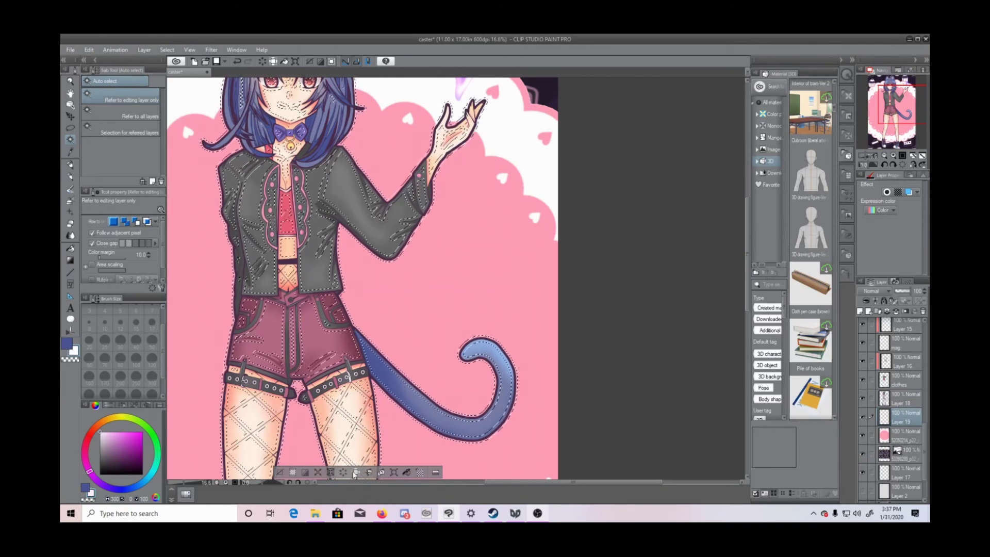
{"action": "left_click", "coordinate": [407, 472]}
{"action": "key", "text": "ctrl+d"}
Step: Hide the pink circle and dessert-pattern layers
{"action": "scroll", "coordinate": [533, 390], "scroll_direction": "down", "scroll_amount": 2}
{"action": "left_click", "coordinate": [863, 436]}
{"action": "left_click", "coordinate": [862, 454]}
Step: Try the striped blue drip image 52050214_p11_master1200 as background, enlarged to cover the whole canvas
{"action": "left_click", "coordinate": [71, 49]}
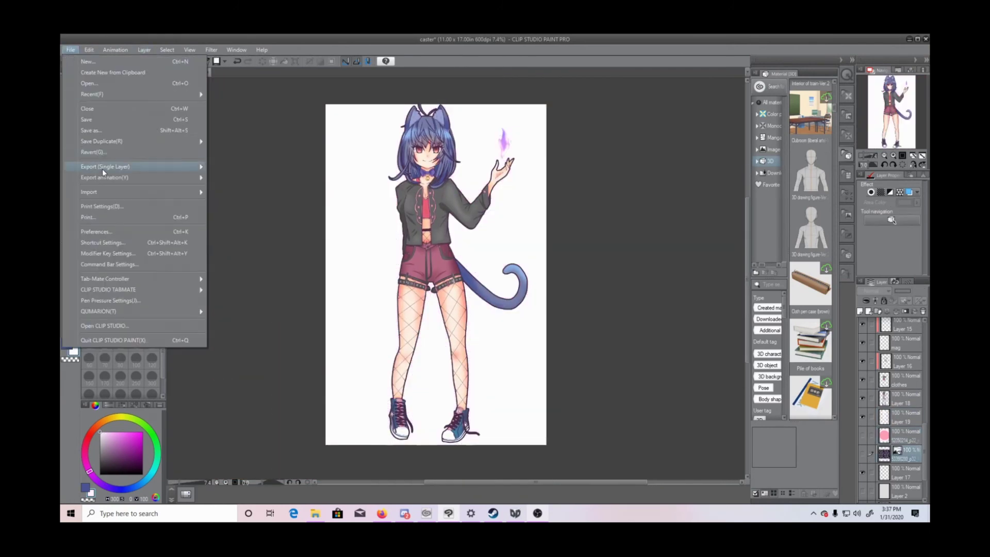
{"action": "mouse_move", "coordinate": [98, 191]}
{"action": "left_click", "coordinate": [227, 192]}
{"action": "scroll", "coordinate": [381, 181], "scroll_direction": "down", "scroll_amount": 10}
{"action": "scroll", "coordinate": [382, 182], "scroll_direction": "up", "scroll_amount": 1}
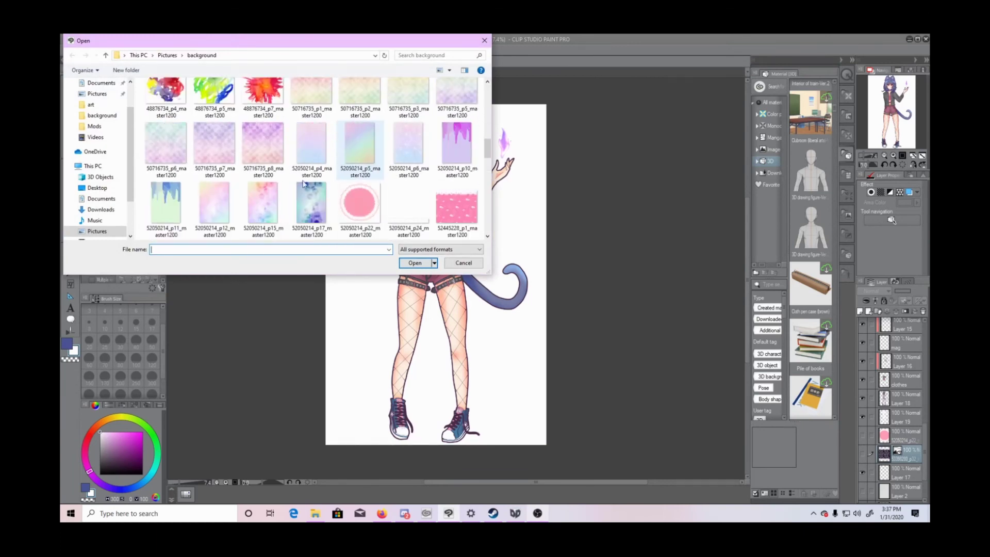
{"action": "double_click", "coordinate": [166, 204]}
{"action": "left_click_drag", "start_coordinate": [420, 287], "coordinate": [310, 451]}
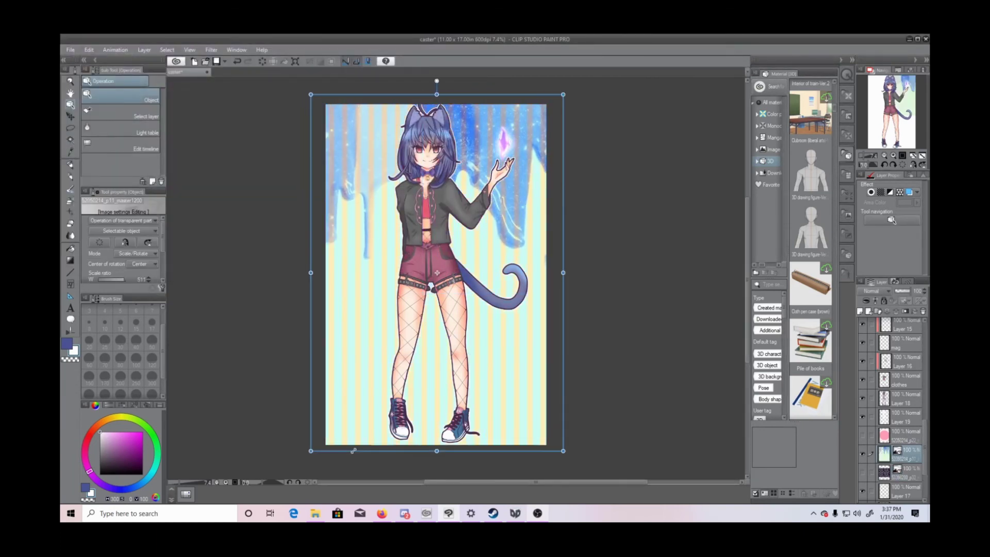
Step: Undo the scaling and import of the blue drip image
{"action": "key", "text": "ctrl+z"}
{"action": "key", "text": "ctrl+z"}
{"action": "key", "text": "ctrl+z"}
Step: Import the black-and-white checkered heart image from the background folder
{"action": "left_click", "coordinate": [70, 50]}
{"action": "mouse_move", "coordinate": [172, 193]}
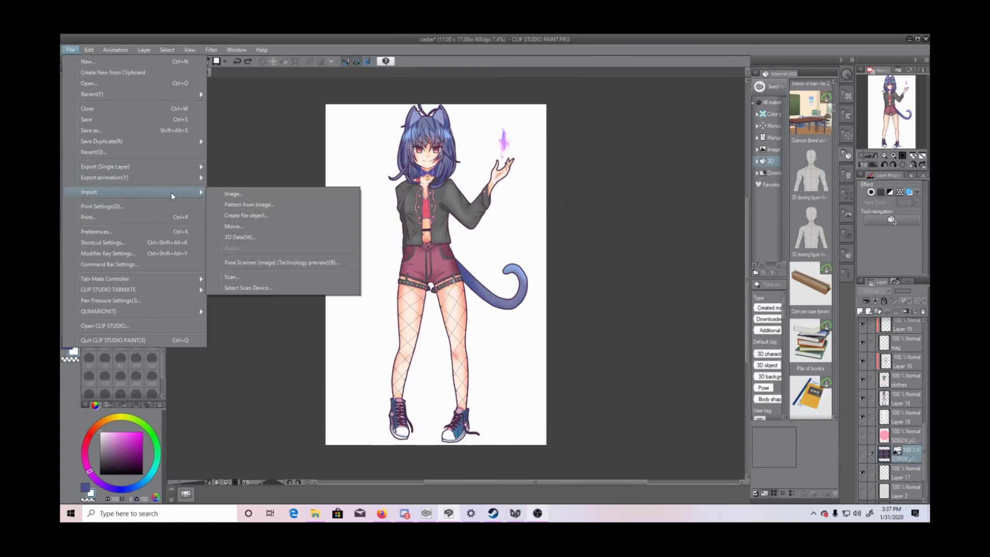
{"action": "left_click", "coordinate": [232, 193]}
{"action": "scroll", "coordinate": [359, 154], "scroll_direction": "down", "scroll_amount": 2}
{"action": "scroll", "coordinate": [360, 154], "scroll_direction": "up", "scroll_amount": 2}
{"action": "left_click", "coordinate": [323, 221]}
{"action": "double_click", "coordinate": [323, 221]}
Step: Enlarge the checkered heart slightly past the canvas sides and centre it behind the character
{"action": "left_click_drag", "start_coordinate": [445, 265], "coordinate": [587, 124]}
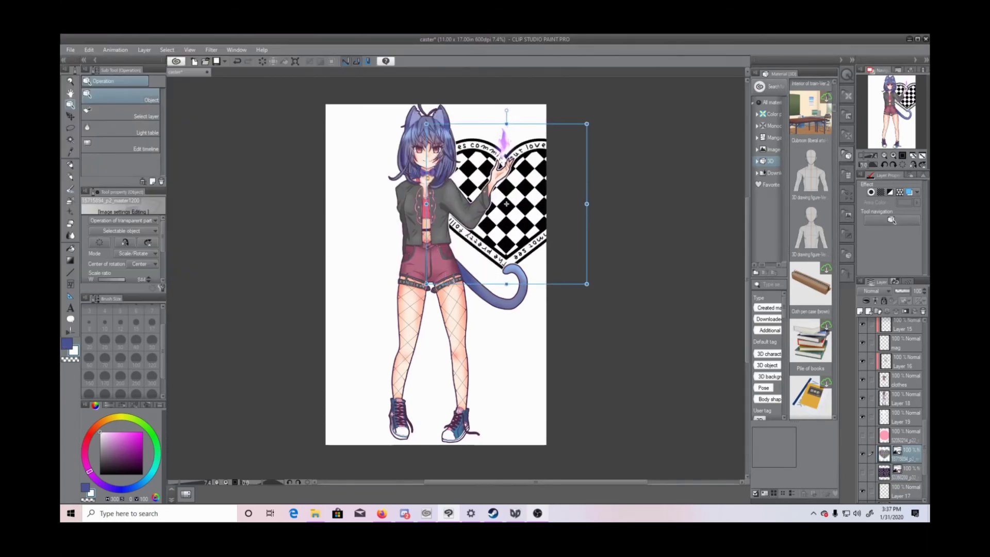
{"action": "left_click_drag", "start_coordinate": [427, 284], "coordinate": [320, 389]}
{"action": "left_click_drag", "start_coordinate": [554, 126], "coordinate": [536, 124]}
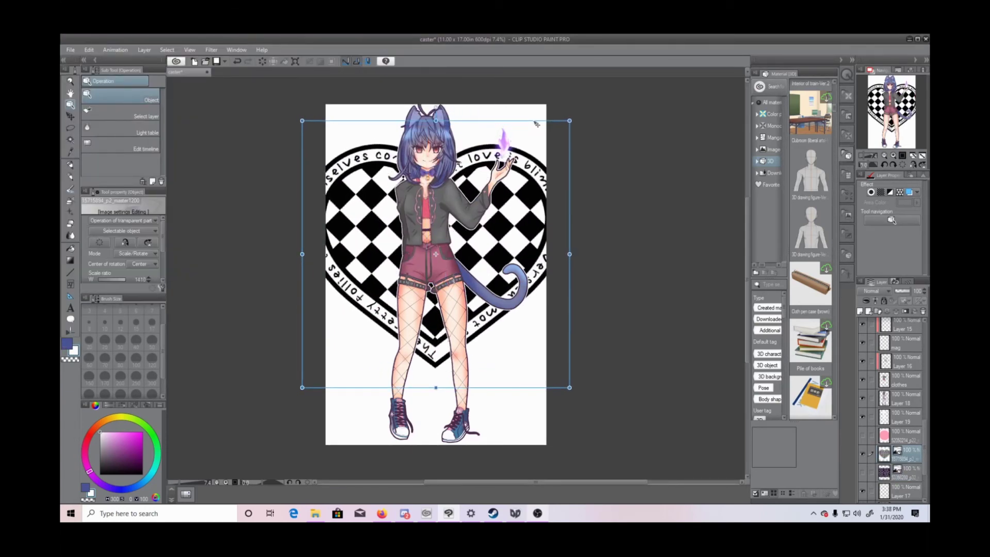
{"action": "left_click", "coordinate": [866, 305]}
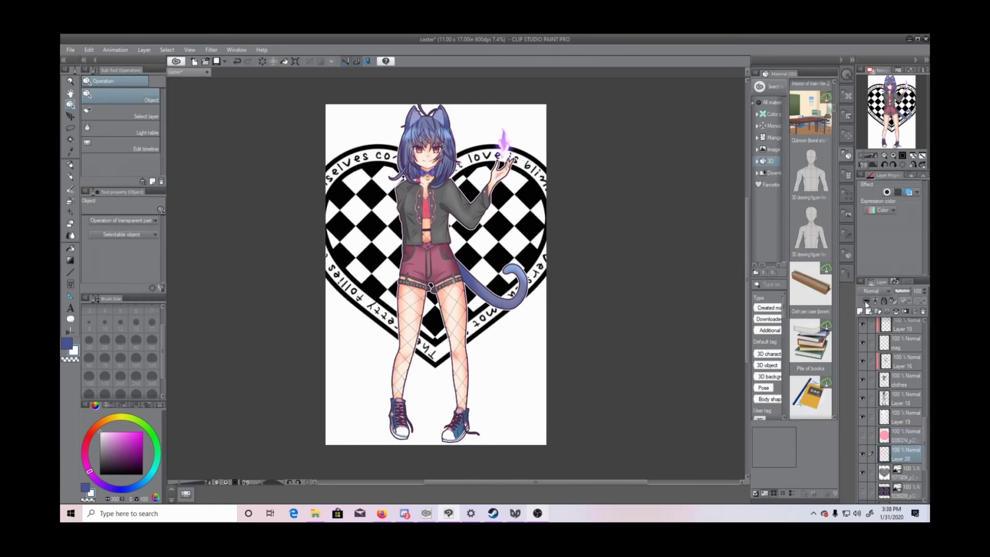
{"action": "left_click", "coordinate": [893, 156]}
{"action": "left_click", "coordinate": [884, 156]}
{"action": "left_click", "coordinate": [893, 156]}
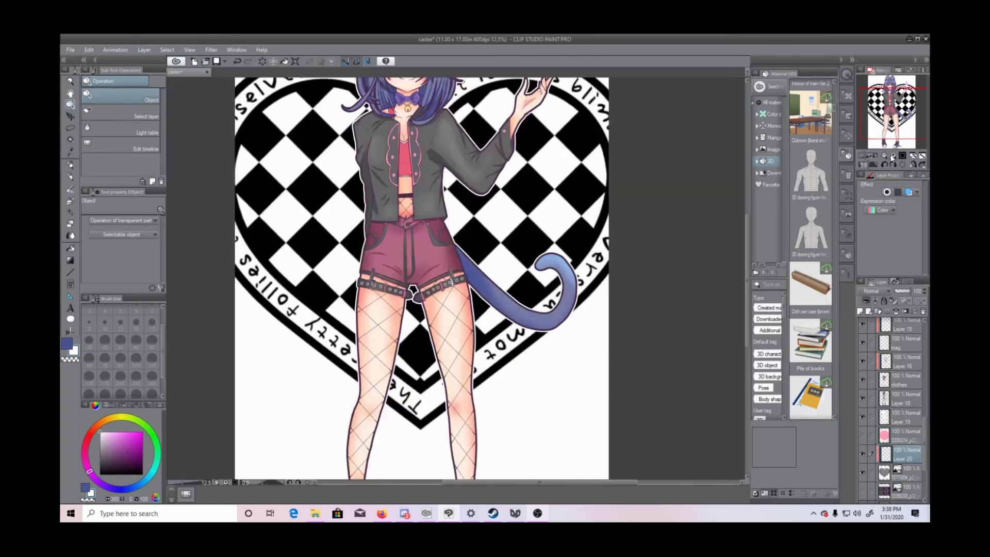
{"action": "left_click", "coordinate": [903, 470]}
{"action": "right_click", "coordinate": [905, 460]}
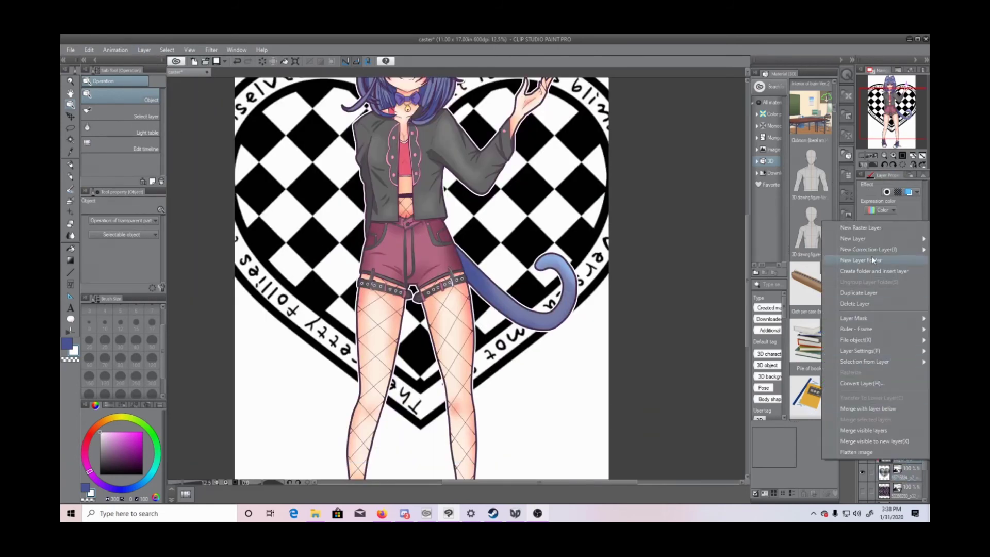
{"action": "left_click", "coordinate": [866, 304]}
Step: Rasterize the checkered heart image layer
{"action": "right_click", "coordinate": [906, 453]}
{"action": "left_click", "coordinate": [872, 367]}
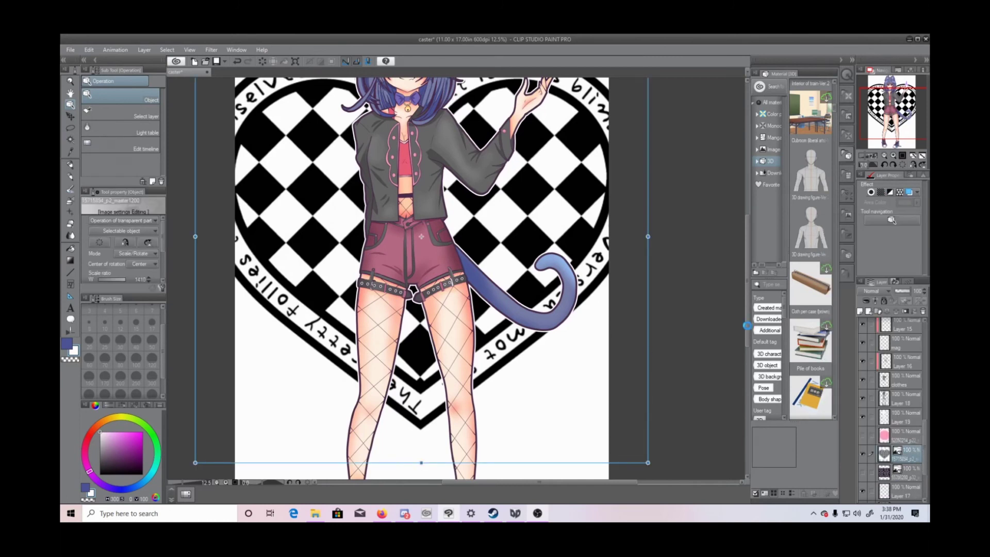
{"action": "left_click_drag", "start_coordinate": [748, 329], "coordinate": [751, 312]}
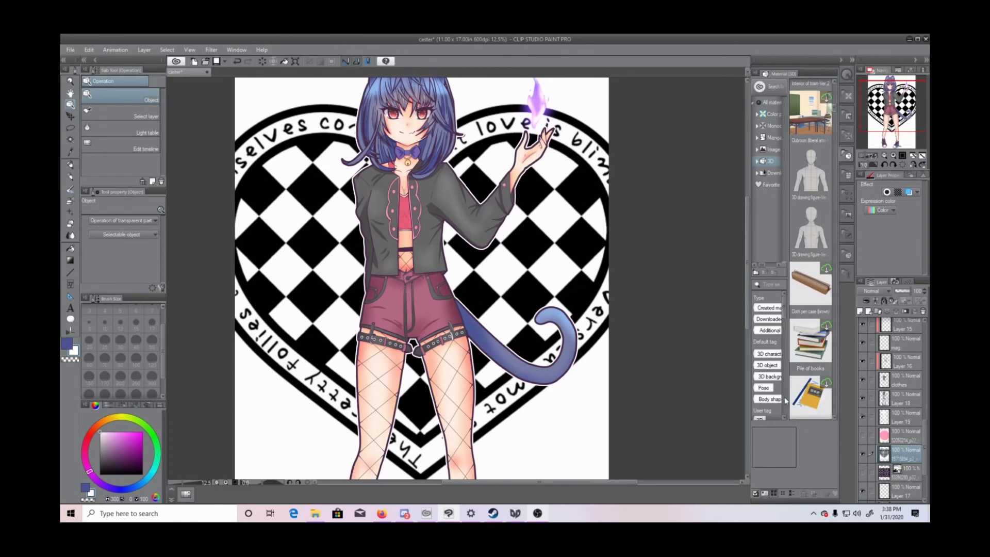
Step: Recolour the first black squares on the heart's left side pink with Auto select and fill
{"action": "key", "text": "w"}
{"action": "left_click", "coordinate": [316, 183]}
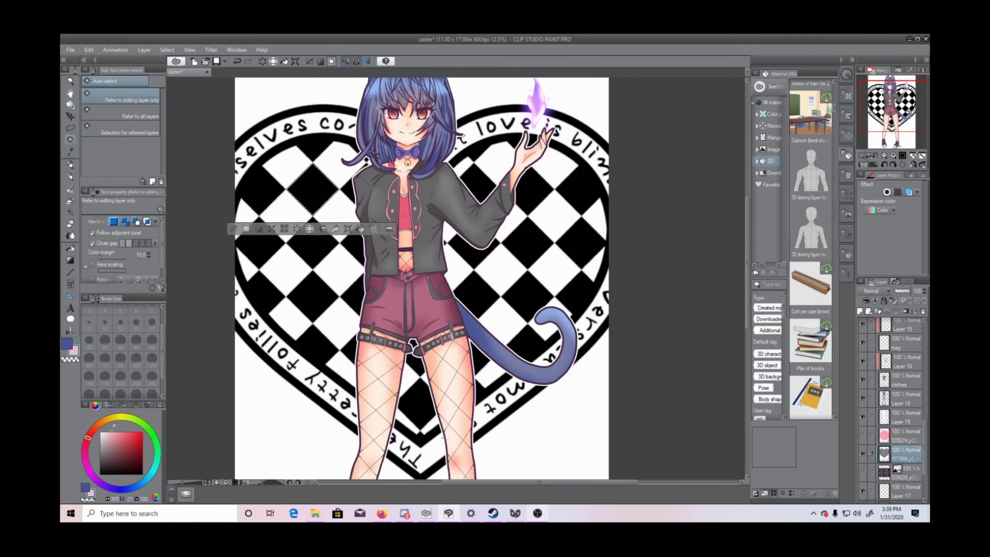
{"action": "left_click", "coordinate": [361, 230]}
{"action": "left_click", "coordinate": [316, 146]}
{"action": "left_click", "coordinate": [468, 460]}
{"action": "left_click", "coordinate": [310, 243]}
{"action": "left_click", "coordinate": [361, 283]}
{"action": "left_click", "coordinate": [312, 296]}
{"action": "left_click", "coordinate": [361, 337]}
Step: Select the heart's remaining black squares together with its lower border and fill them with pink
{"action": "left_click", "coordinate": [354, 242]}
{"action": "left_click", "coordinate": [350, 187], "text": "shift"}
{"action": "left_click", "coordinate": [354, 296], "text": "shift"}
{"action": "left_click", "coordinate": [350, 353], "text": "shift"}
{"action": "left_click", "coordinate": [419, 402], "text": "shift"}
{"action": "left_click", "coordinate": [481, 361], "text": "shift"}
{"action": "left_click", "coordinate": [474, 296], "text": "shift"}
{"action": "left_click", "coordinate": [444, 244], "text": "shift"}
{"action": "left_click", "coordinate": [530, 288], "text": "shift"}
{"action": "left_click", "coordinate": [528, 242], "text": "shift"}
{"action": "left_click", "coordinate": [529, 191], "text": "shift"}
{"action": "left_click", "coordinate": [479, 183], "text": "shift"}
{"action": "left_click", "coordinate": [515, 387], "text": "shift"}
{"action": "left_click", "coordinate": [499, 400], "text": "shift"}
{"action": "left_click", "coordinate": [489, 409], "text": "shift"}
{"action": "left_click", "coordinate": [330, 390], "text": "shift"}
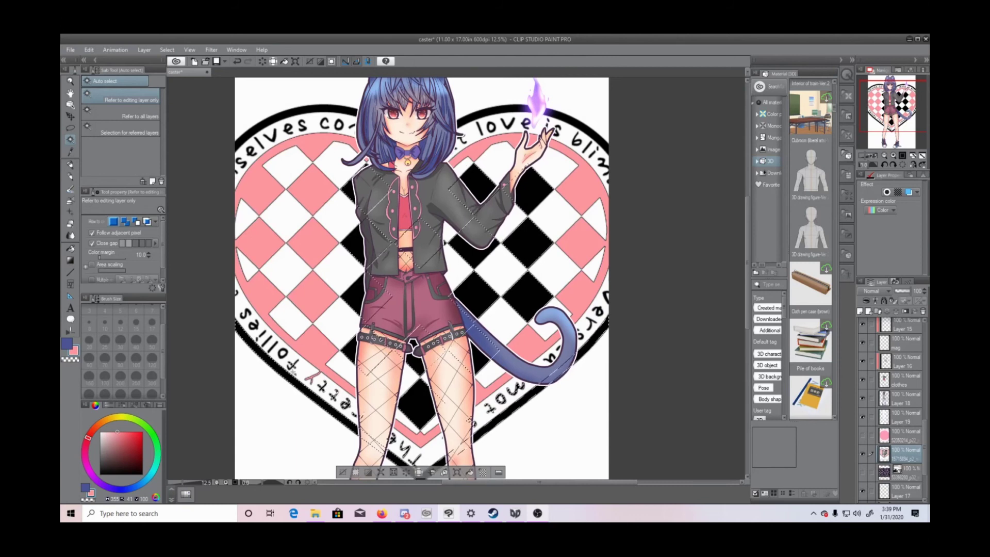
{"action": "key", "text": "alt+Delete"}
{"action": "key", "text": "ctrl+d"}
Step: Fill the heart's remaining black lettering and upper outer border with pink
{"action": "left_click", "coordinate": [271, 342]}
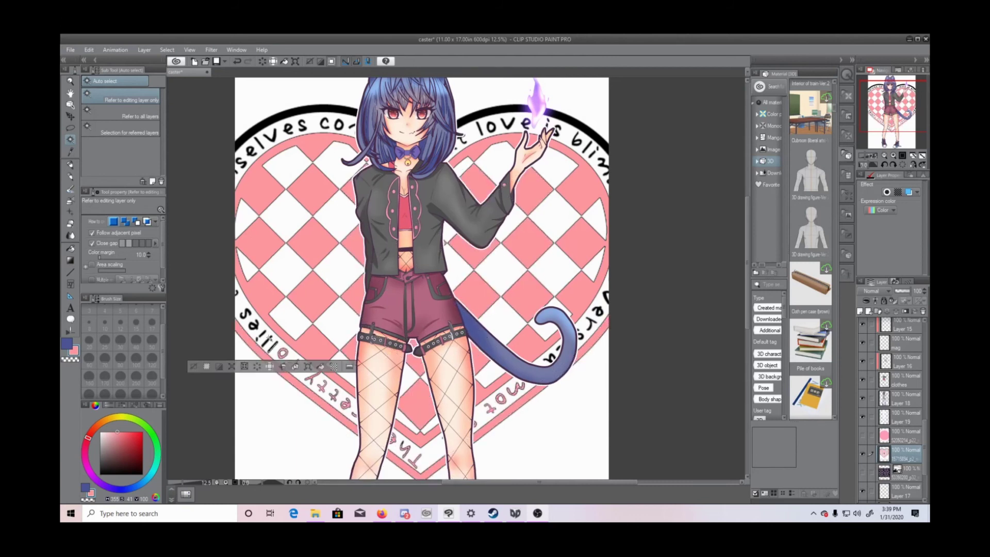
{"action": "left_click", "coordinate": [242, 162]}
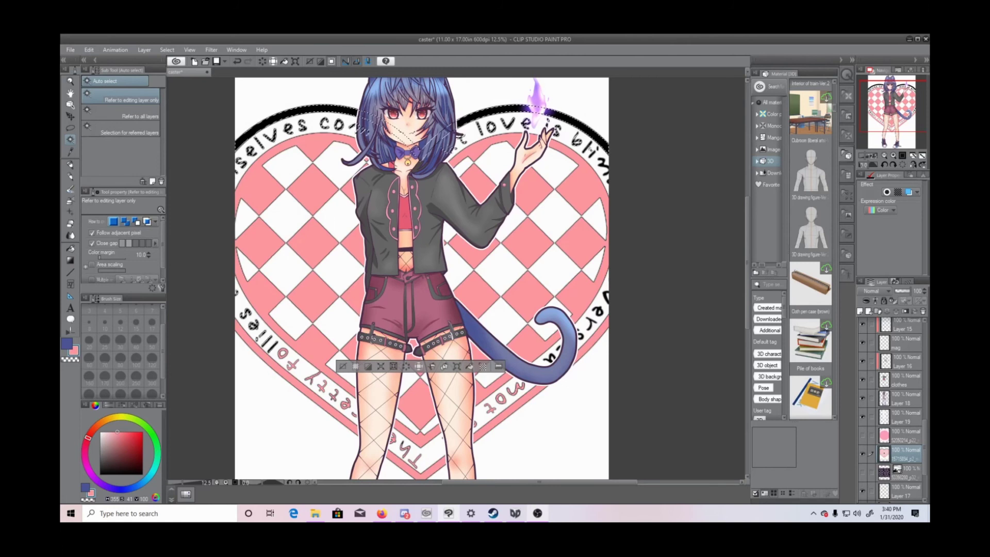
{"action": "key", "text": "Delete"}
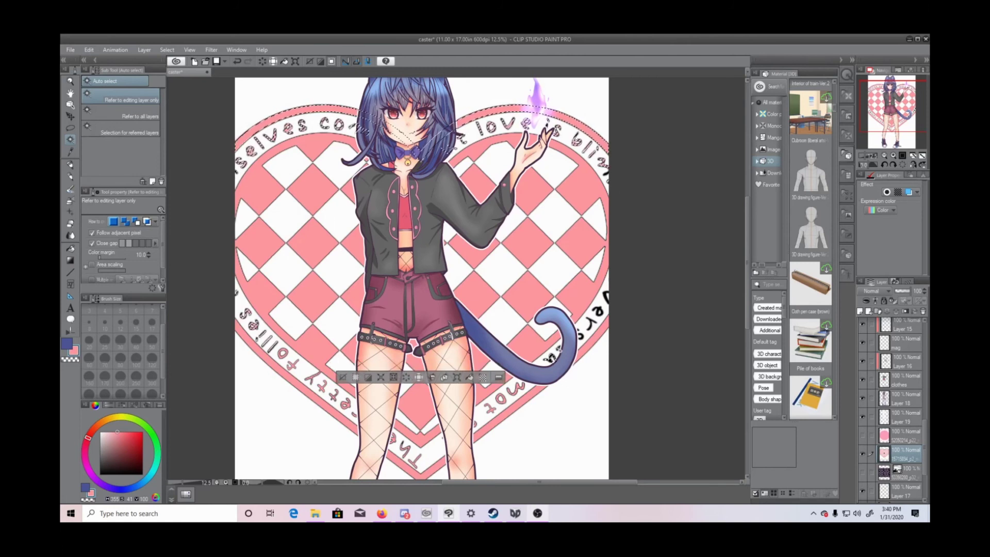
{"action": "key", "text": "ctrl+d"}
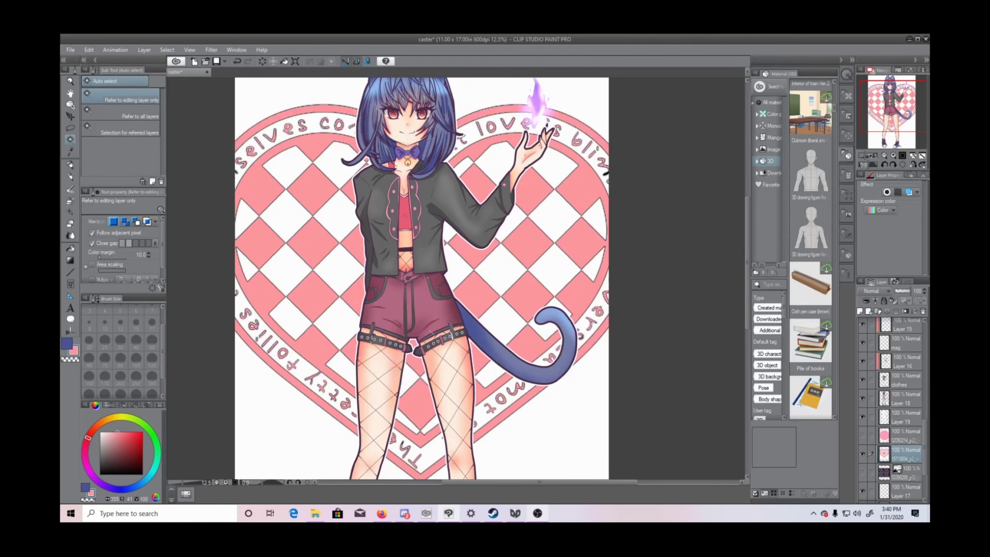
Step: Add a raster layer beneath the heart and fill it with a vertical gradient from light purple to muted red
{"action": "left_click", "coordinate": [884, 156]}
{"action": "key", "text": "ctrl+shift+n"}
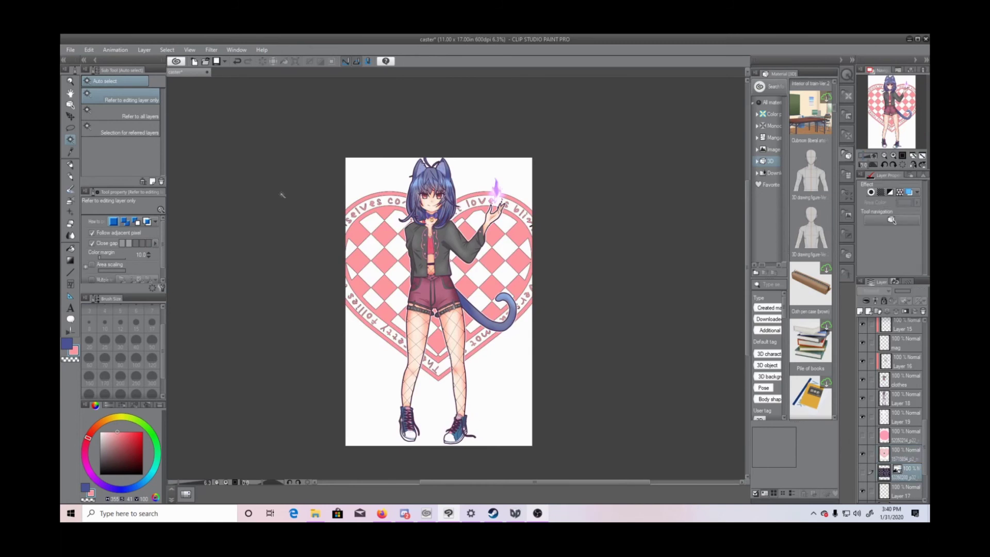
{"action": "left_click", "coordinate": [66, 342]}
{"action": "left_click", "coordinate": [100, 482]}
{"action": "left_click", "coordinate": [115, 432]}
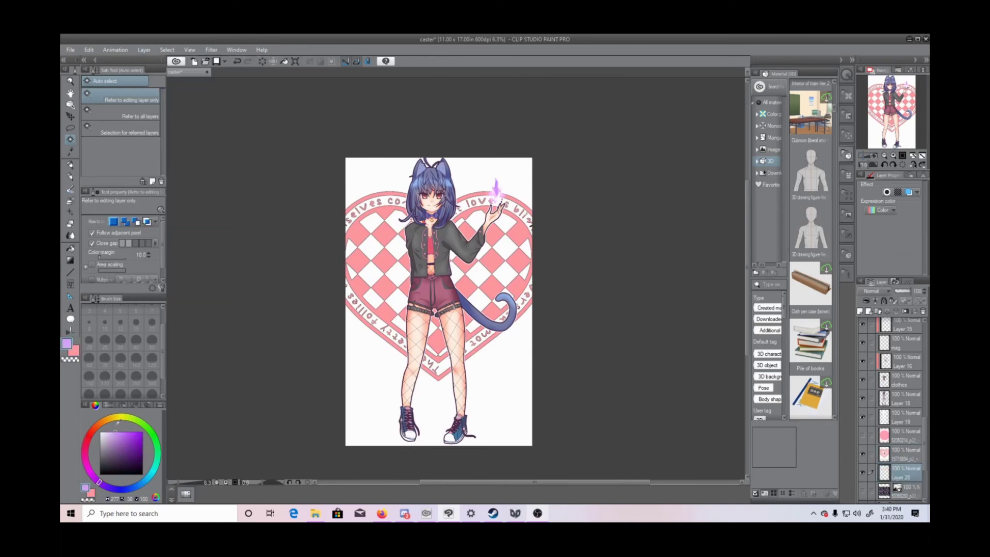
{"action": "left_click", "coordinate": [71, 262]}
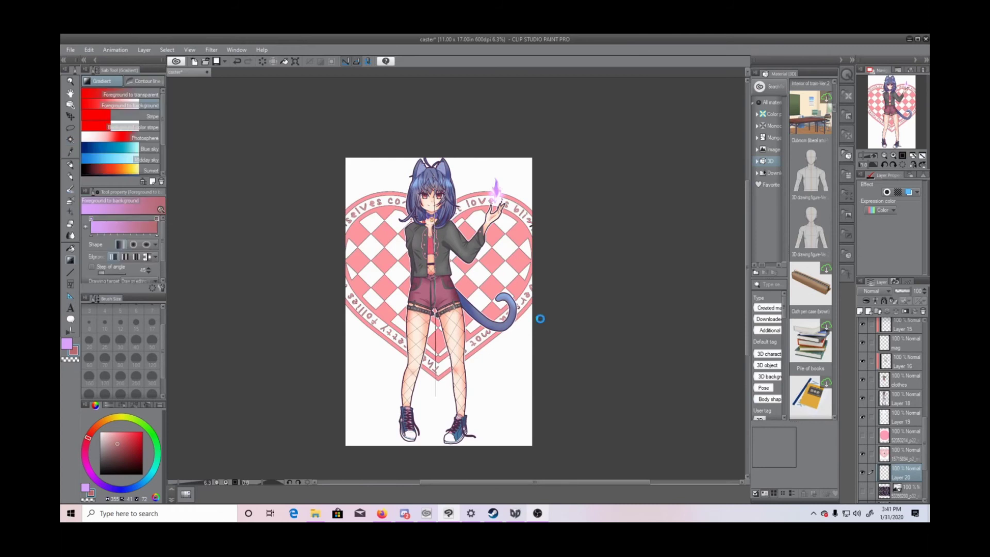
{"action": "scroll", "coordinate": [534, 318], "scroll_direction": "up", "scroll_amount": 1}
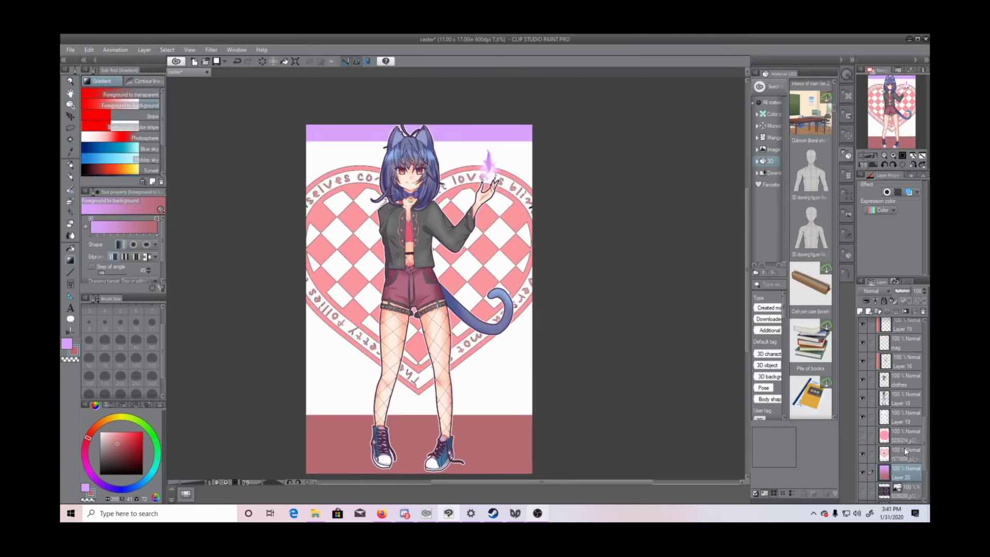
Step: Auto-select the white areas around the heart on its layer and delete them to expose the gradient behind it
{"action": "left_click", "coordinate": [905, 454]}
{"action": "left_click", "coordinate": [71, 139]}
{"action": "left_click", "coordinate": [351, 157]}
{"action": "left_click", "coordinate": [403, 207]}
{"action": "left_click", "coordinate": [387, 405]}
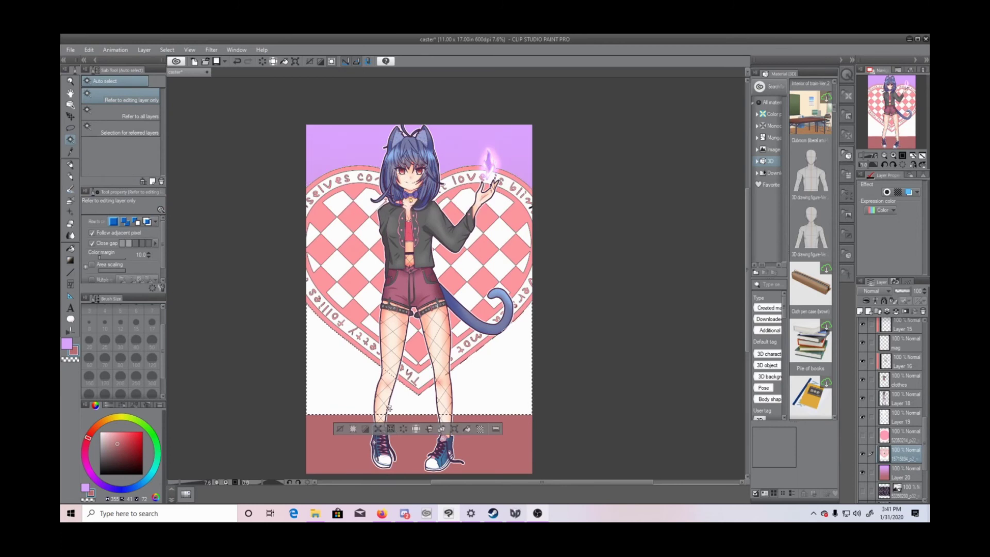
{"action": "left_click", "coordinate": [404, 431]}
{"action": "key", "text": "ctrl+d"}
{"action": "scroll", "coordinate": [568, 312], "scroll_direction": "up", "scroll_amount": 1}
{"action": "scroll", "coordinate": [567, 313], "scroll_direction": "down", "scroll_amount": 2}
{"action": "scroll", "coordinate": [568, 312], "scroll_direction": "up", "scroll_amount": 1}
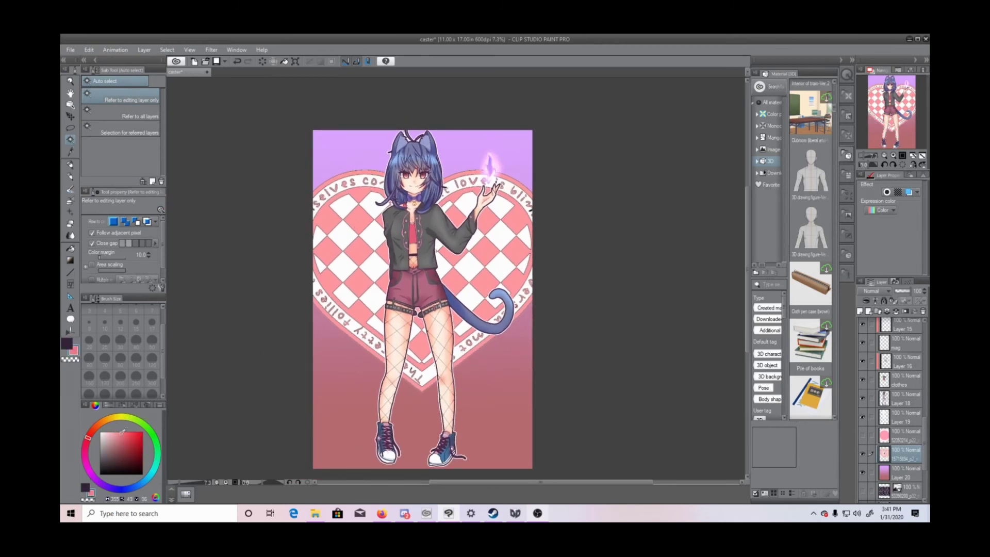
Step: Replace the background gradient with a diagonal one running from dark purple at the upper right to light pink at the lower left
{"action": "left_click", "coordinate": [71, 260]}
{"action": "left_click_drag", "start_coordinate": [426, 181], "coordinate": [423, 394]}
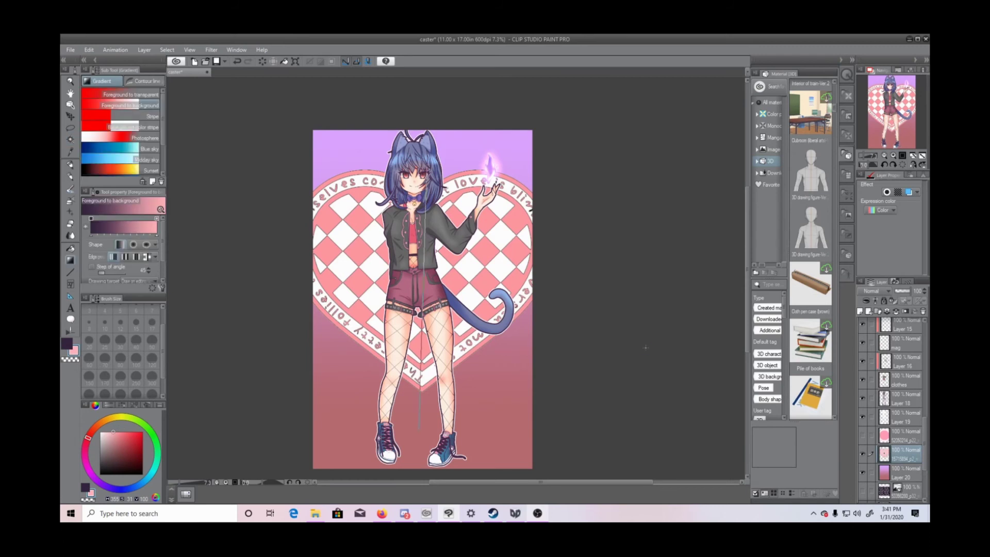
{"action": "key", "text": "ctrl+z"}
{"action": "left_click", "coordinate": [905, 473]}
{"action": "left_click_drag", "start_coordinate": [427, 148], "coordinate": [427, 174]}
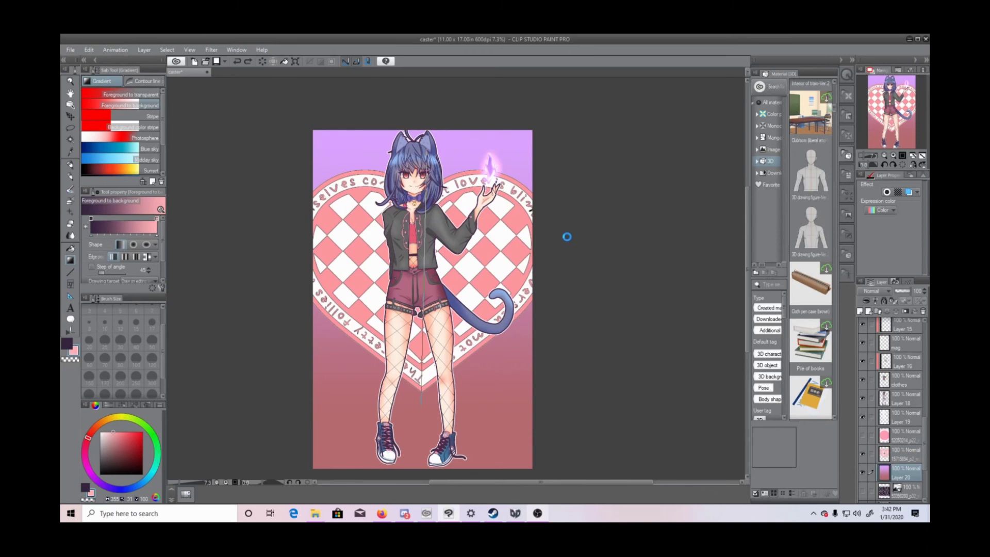
{"action": "left_click_drag", "start_coordinate": [520, 146], "coordinate": [326, 451]}
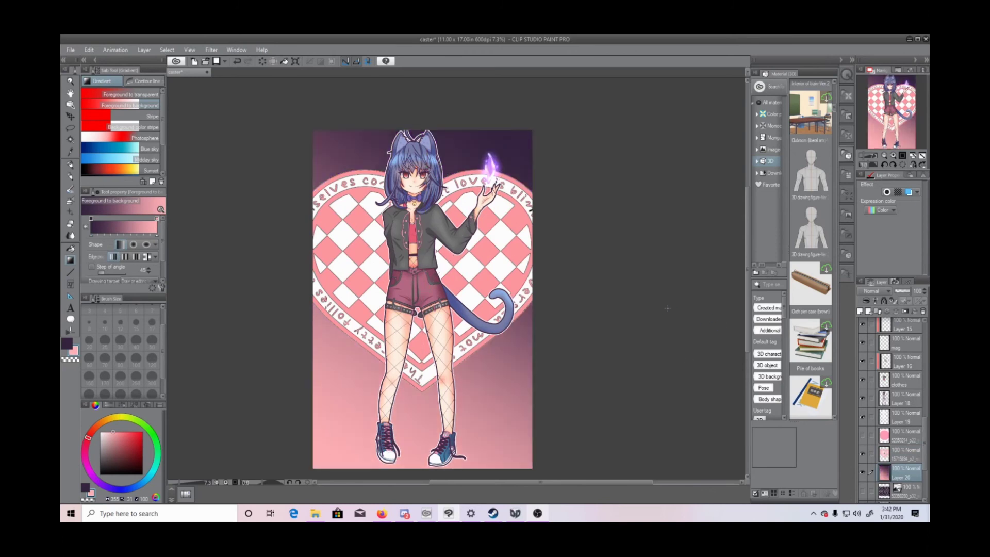
Step: Select along the heart's outer edge, add a raster layer directly beneath the heart, and pick white as the colour
{"action": "right_click", "coordinate": [900, 457]}
{"action": "left_click", "coordinate": [791, 364]}
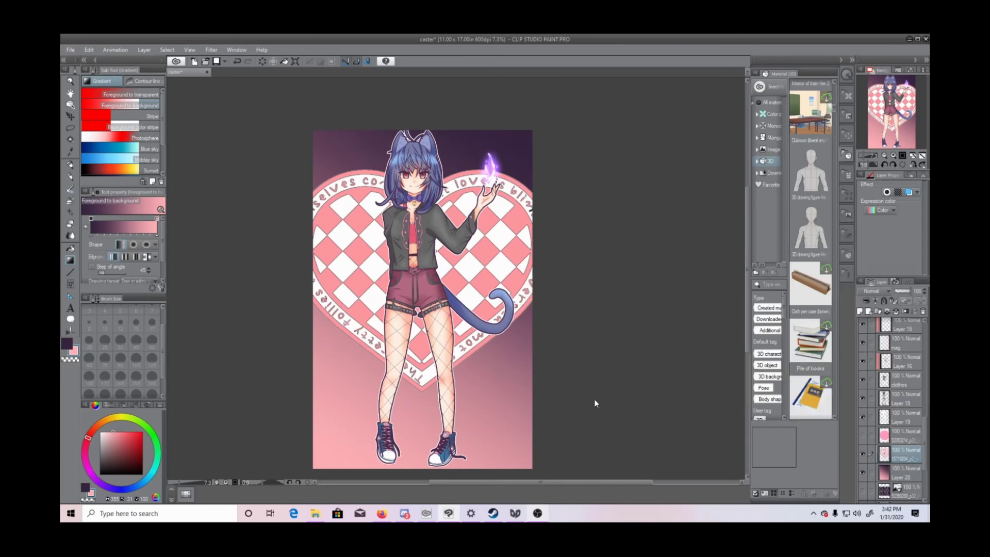
{"action": "left_click", "coordinate": [382, 407]}
{"action": "left_click", "coordinate": [467, 244]}
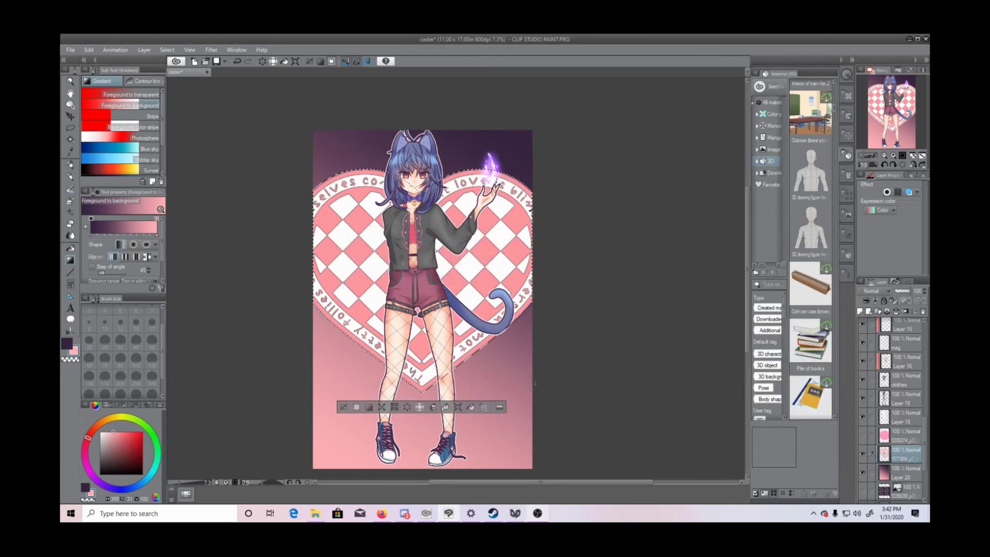
{"action": "scroll", "coordinate": [535, 383], "scroll_direction": "up", "scroll_amount": 4}
{"action": "left_click", "coordinate": [901, 473]}
{"action": "left_click", "coordinate": [144, 50]}
{"action": "left_click", "coordinate": [170, 60]}
{"action": "left_click", "coordinate": [100, 432]}
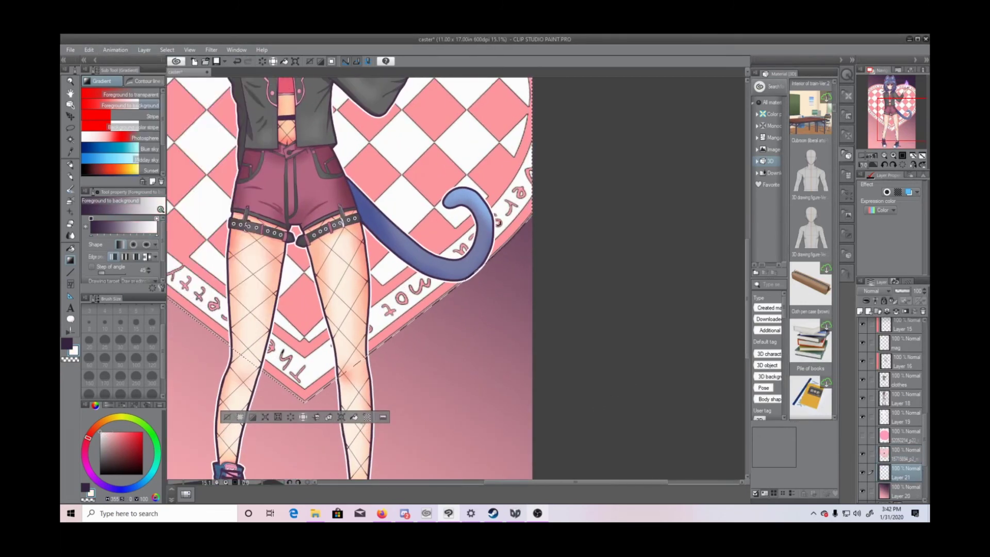
{"action": "scroll", "coordinate": [554, 448], "scroll_direction": "down", "scroll_amount": 4}
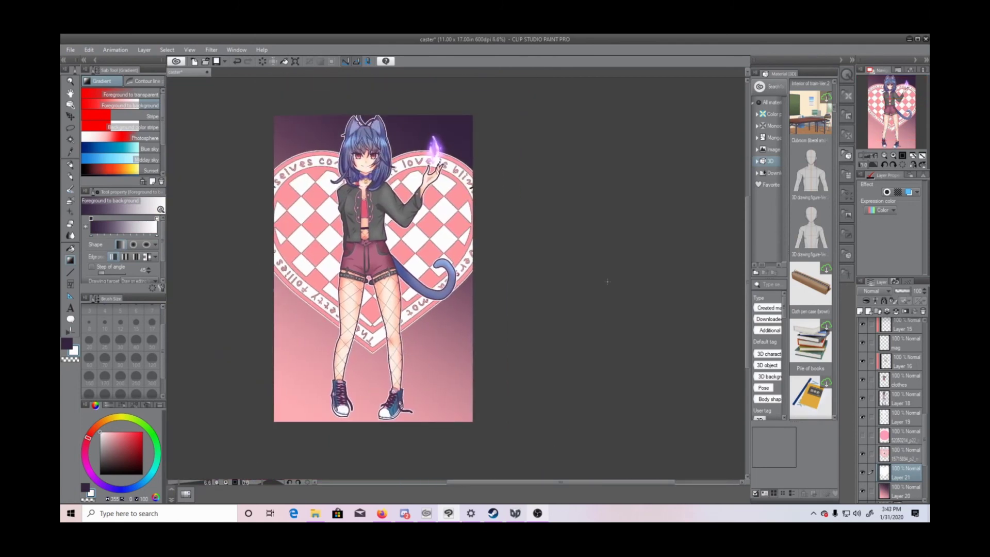
Step: Clear the selection around the heart and add another raster layer beneath the heart's backing layer
{"action": "left_click", "coordinate": [70, 139]}
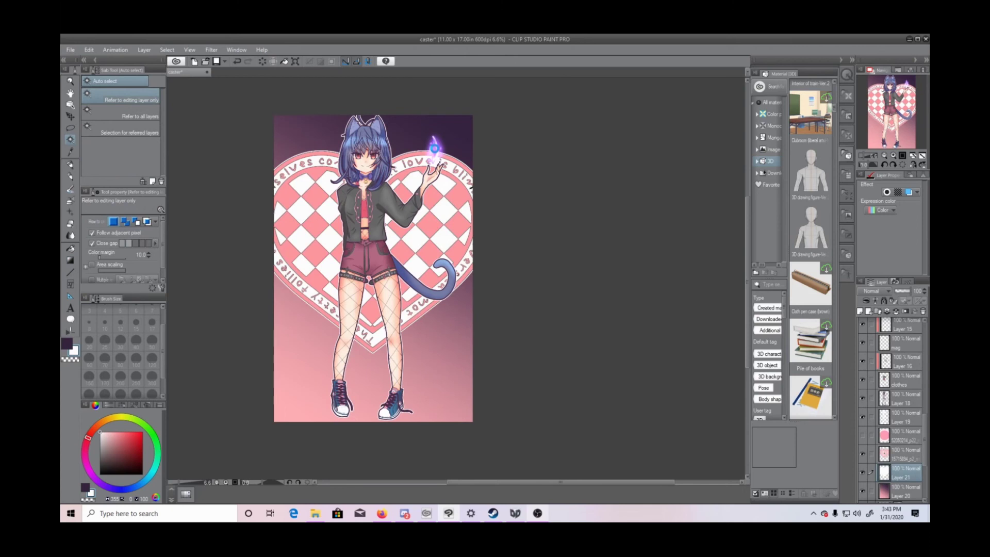
{"action": "left_click", "coordinate": [434, 149]}
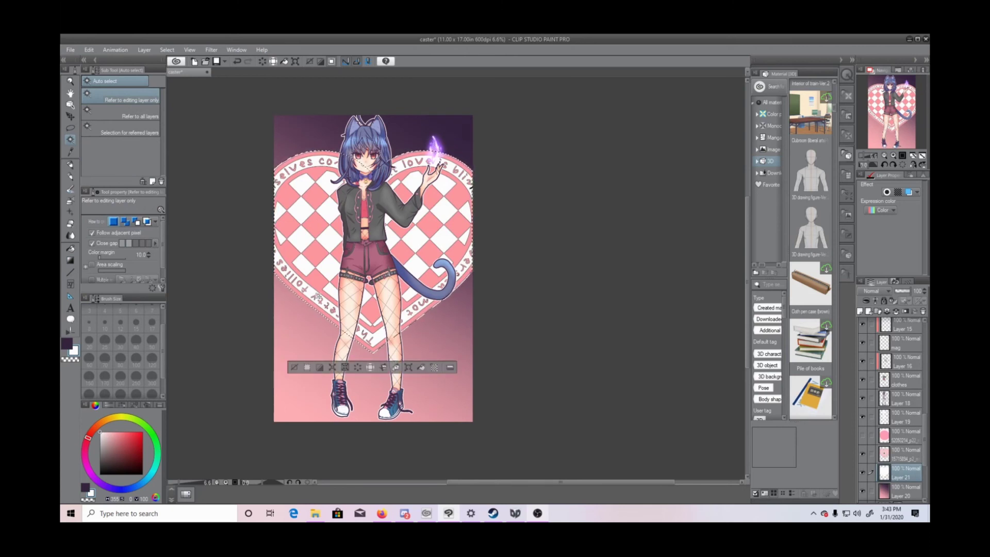
{"action": "key", "text": "ctrl+d"}
{"action": "left_click", "coordinate": [144, 50]}
{"action": "left_click", "coordinate": [150, 61]}
{"action": "left_click_drag", "start_coordinate": [901, 472], "coordinate": [901, 492]}
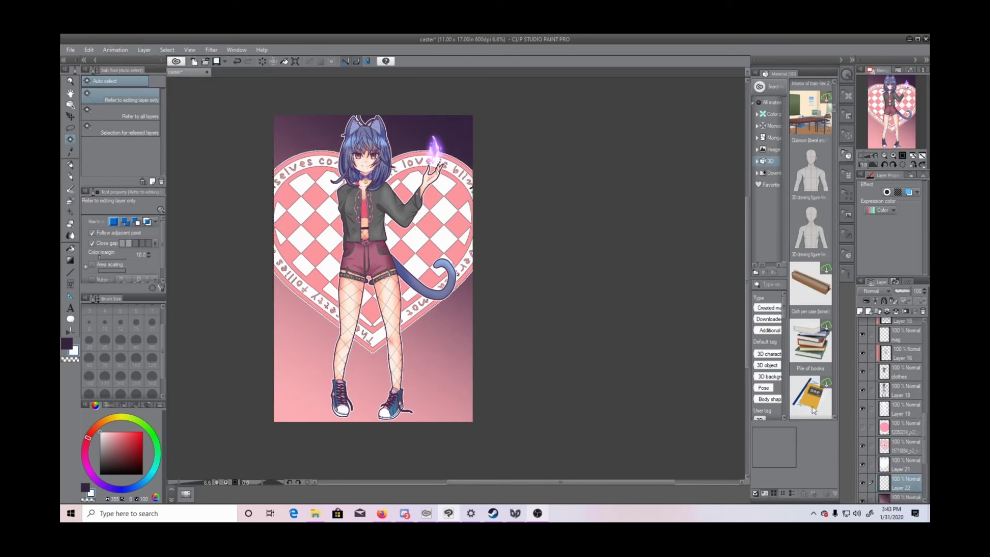
Step: Import the starry image 56989330_p2_master1200 from the background folder, place it behind the heart, and lower its opacity
{"action": "left_click", "coordinate": [70, 49]}
{"action": "mouse_move", "coordinate": [129, 191]}
{"action": "left_click", "coordinate": [230, 193]}
{"action": "scroll", "coordinate": [400, 180], "scroll_direction": "down", "scroll_amount": 10}
{"action": "scroll", "coordinate": [400, 180], "scroll_direction": "down", "scroll_amount": 10}
{"action": "left_click", "coordinate": [360, 160]}
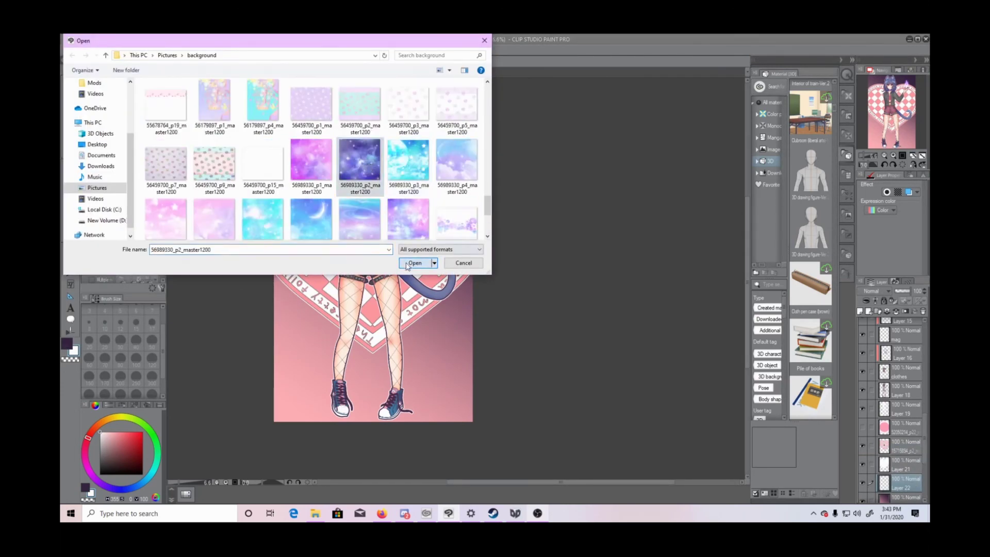
{"action": "left_click", "coordinate": [415, 263]}
{"action": "left_click_drag", "start_coordinate": [899, 483], "coordinate": [908, 453]}
{"action": "left_click", "coordinate": [901, 292]}
{"action": "left_click_drag", "start_coordinate": [910, 488], "coordinate": [909, 486]}
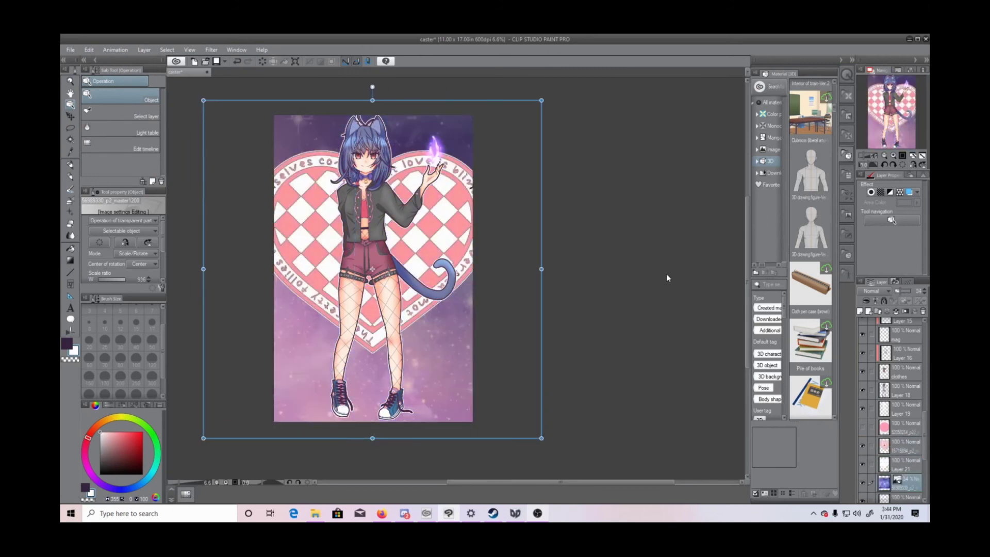
Step: Import the lace border image and enlarge and rotate it into a diagonal strip across the lower canvas
{"action": "left_click", "coordinate": [70, 50]}
{"action": "mouse_move", "coordinate": [98, 192]}
{"action": "left_click", "coordinate": [231, 197]}
{"action": "scroll", "coordinate": [309, 180], "scroll_direction": "down", "scroll_amount": 5}
{"action": "left_click", "coordinate": [312, 206]}
{"action": "left_click", "coordinate": [415, 263]}
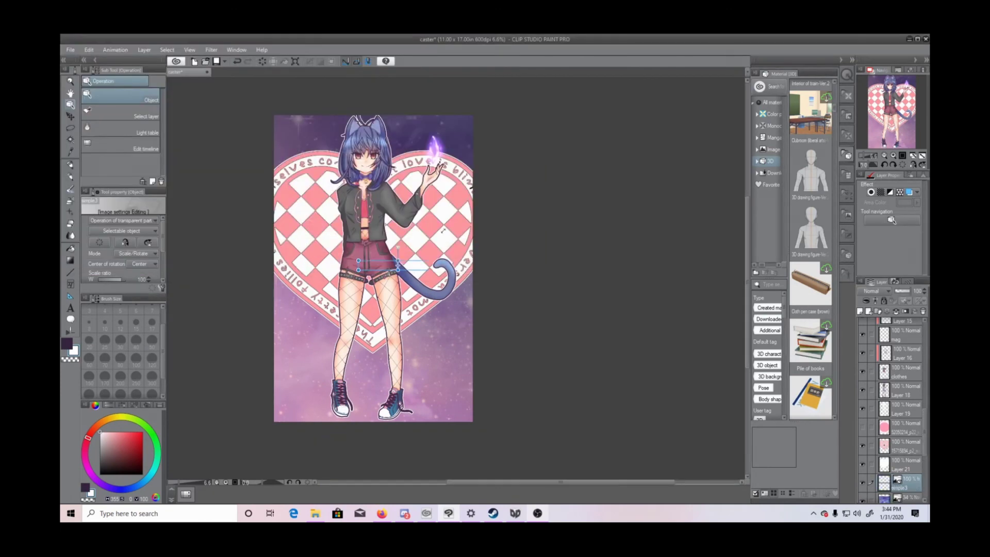
{"action": "left_click_drag", "start_coordinate": [601, 238], "coordinate": [416, 329]}
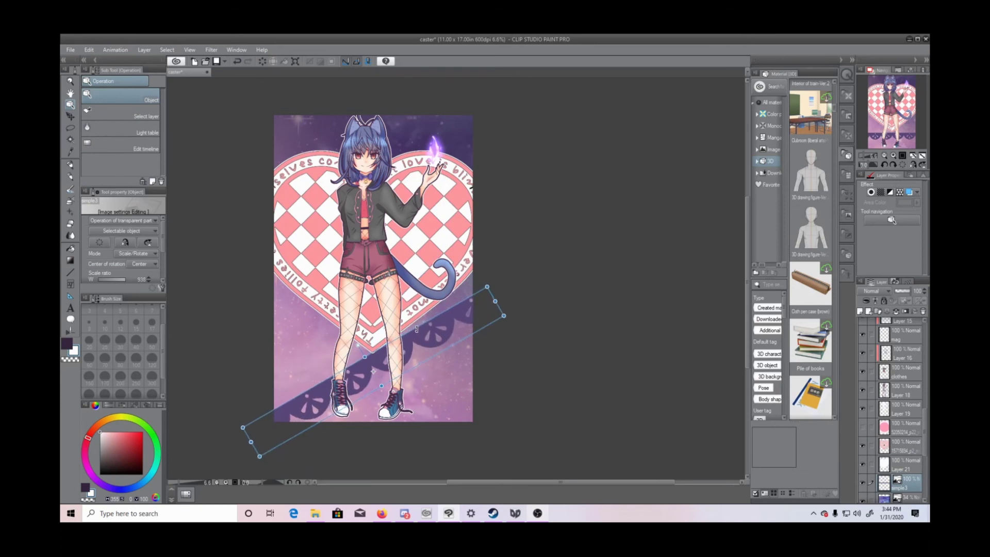
{"action": "mouse_move", "coordinate": [492, 292]}
{"action": "left_mouse_down"}
{"action": "mouse_move", "coordinate": [506, 281]}
{"action": "mouse_move", "coordinate": [484, 298]}
{"action": "mouse_move", "coordinate": [498, 309]}
{"action": "left_mouse_up"}
Step: Duplicate the lace strip four times and spread copies diagonally up the background to the top of the canvas
{"action": "right_click", "coordinate": [901, 486]}
{"action": "left_click", "coordinate": [895, 325]}
{"action": "left_click_drag", "start_coordinate": [436, 333], "coordinate": [411, 287]}
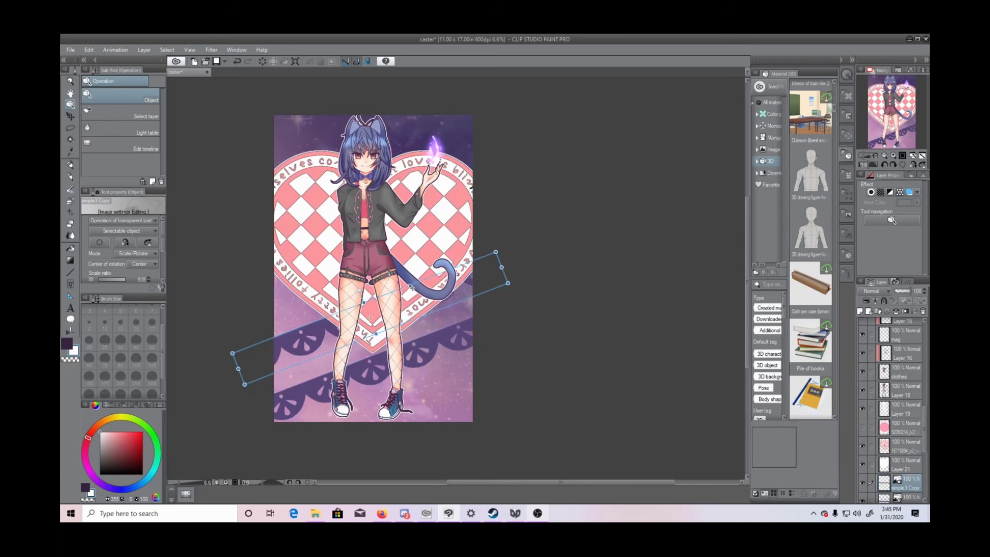
{"action": "right_click", "coordinate": [902, 480]}
{"action": "left_click", "coordinate": [892, 316]}
{"action": "left_click_drag", "start_coordinate": [435, 304], "coordinate": [429, 91]}
{"action": "right_click", "coordinate": [899, 487]}
{"action": "left_click", "coordinate": [858, 320]}
{"action": "right_click", "coordinate": [902, 479]}
{"action": "left_click", "coordinate": [858, 320]}
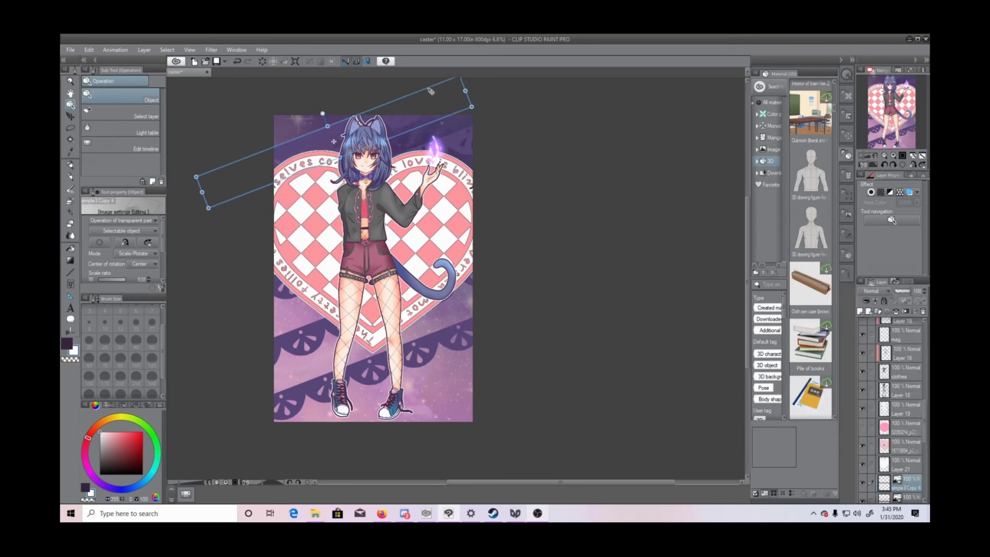
Step: Rotate the two lowest lace strips to horizontal and position them behind the shoes and the calves
{"action": "left_click", "coordinate": [468, 338]}
{"action": "left_click_drag", "start_coordinate": [530, 300], "coordinate": [505, 379]}
{"action": "left_click", "coordinate": [465, 287]}
{"action": "left_click_drag", "start_coordinate": [492, 247], "coordinate": [541, 287]}
{"action": "left_click_drag", "start_coordinate": [436, 302], "coordinate": [454, 338]}
{"action": "left_click", "coordinate": [287, 297]}
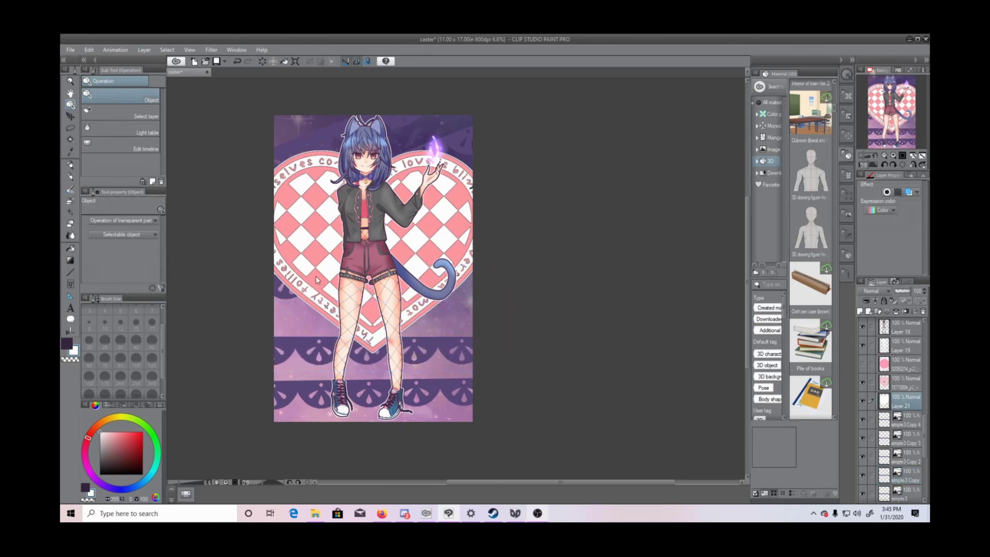
Step: Level the next two lace strips and place one at thigh height and the other at hip height behind the heart
{"action": "left_click_drag", "start_coordinate": [486, 184], "coordinate": [511, 232]}
{"action": "left_click_drag", "start_coordinate": [458, 247], "coordinate": [494, 295]}
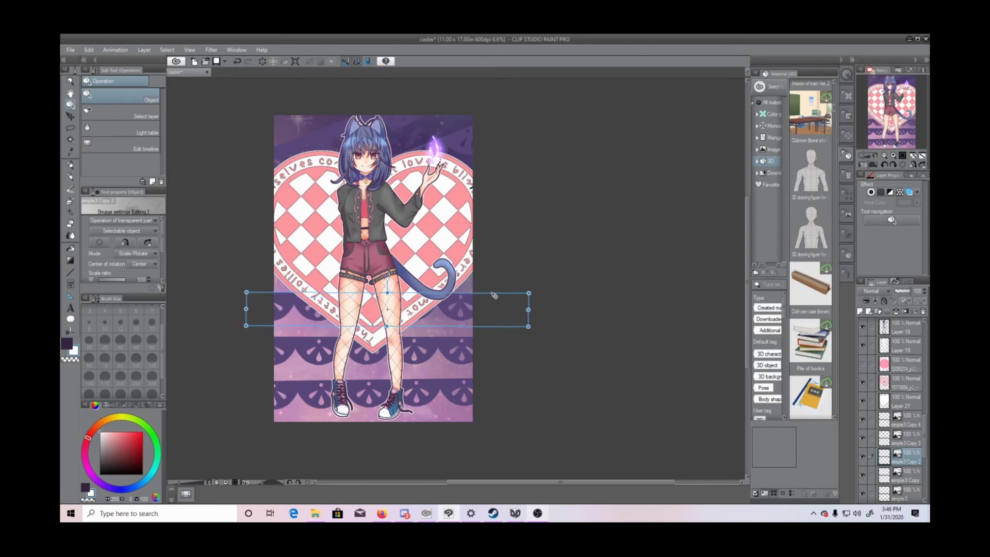
{"action": "left_click", "coordinate": [470, 137]}
{"action": "left_click_drag", "start_coordinate": [470, 137], "coordinate": [523, 245]}
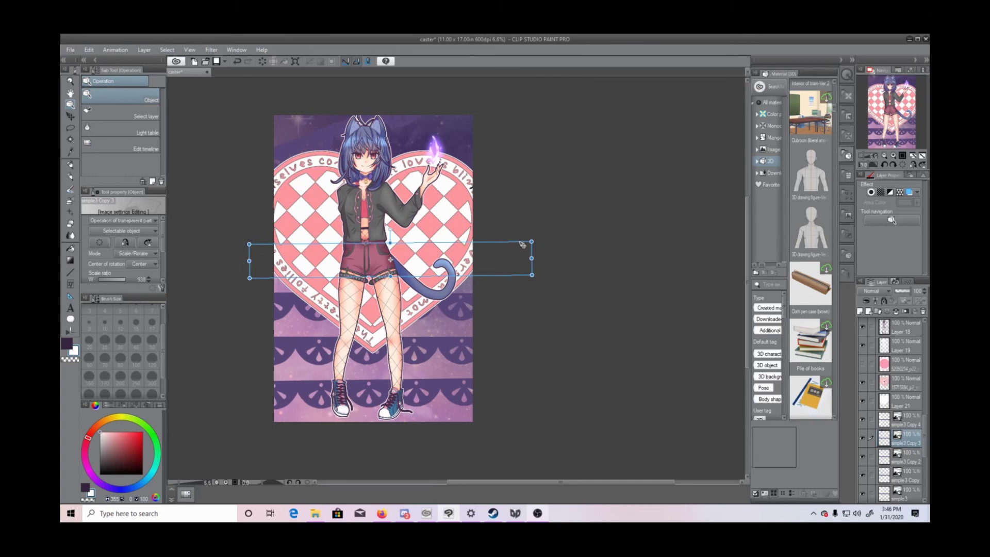
Step: Rotate the topmost lace strip to horizontal and place it behind the character's head
{"action": "left_click", "coordinate": [409, 119]}
{"action": "left_click", "coordinate": [408, 120]}
{"action": "left_click_drag", "start_coordinate": [474, 91], "coordinate": [479, 132]}
{"action": "left_click_drag", "start_coordinate": [333, 140], "coordinate": [389, 145]}
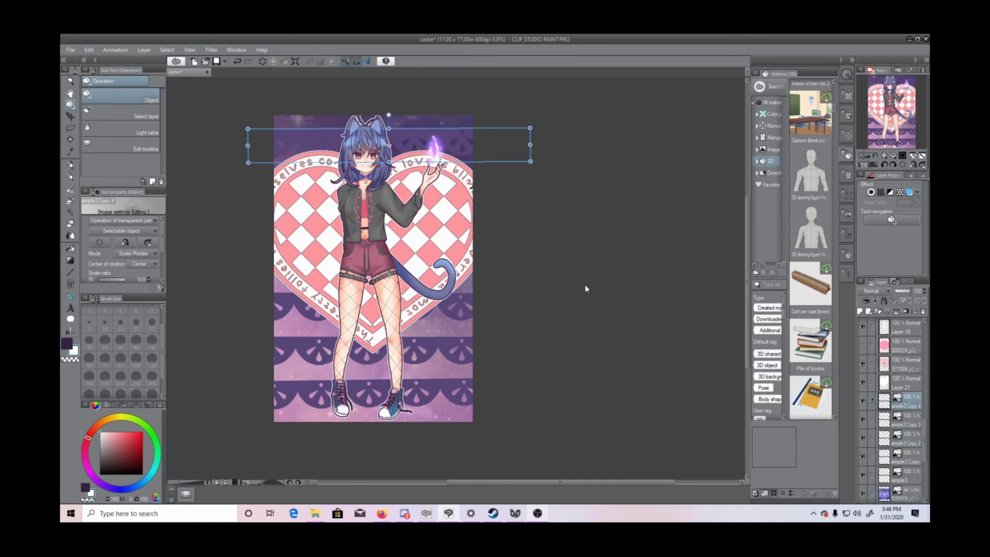
Step: Save the illustration and merge the lace strip copies downward, starting from the topmost one
{"action": "left_click", "coordinate": [478, 261]}
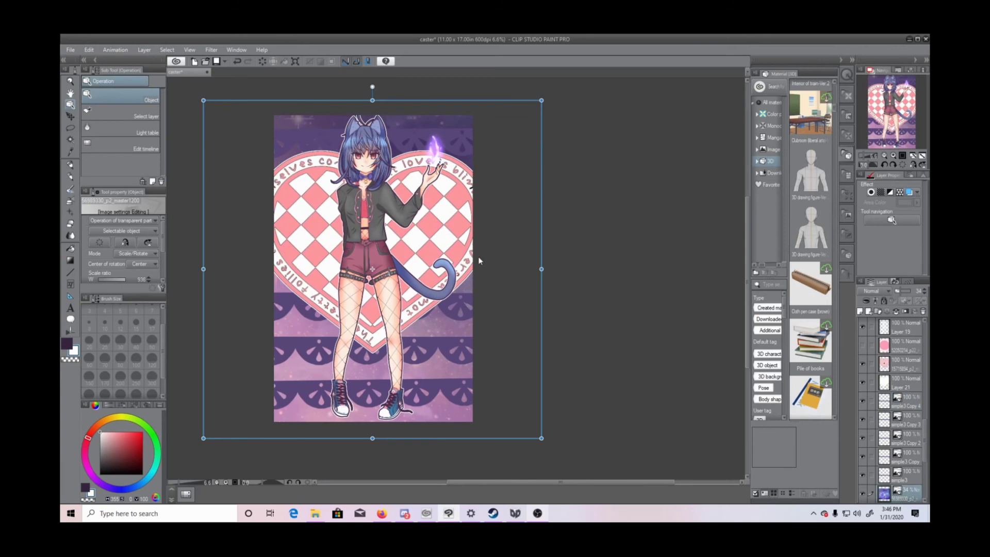
{"action": "right_click", "coordinate": [912, 408]}
{"action": "mouse_move", "coordinate": [884, 296]}
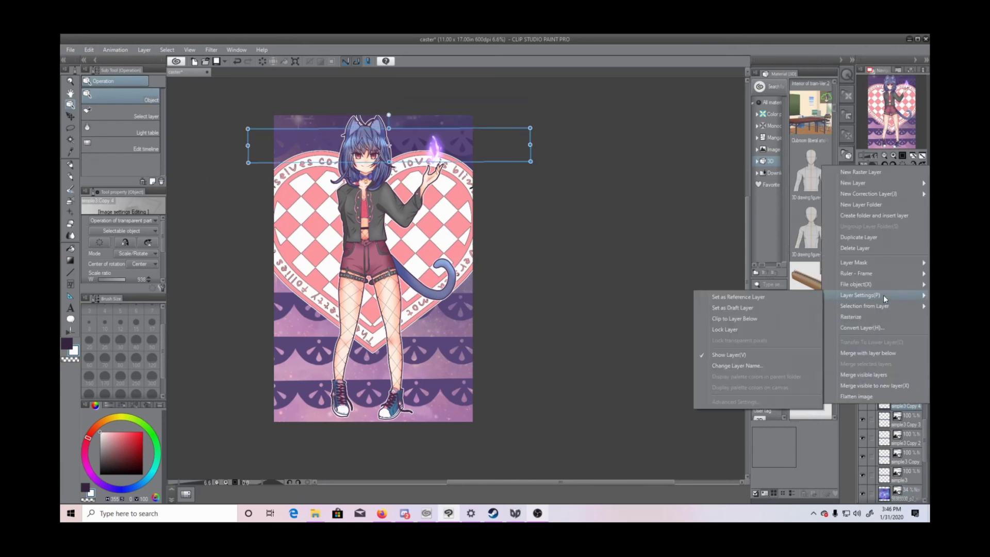
{"action": "left_click", "coordinate": [149, 51]}
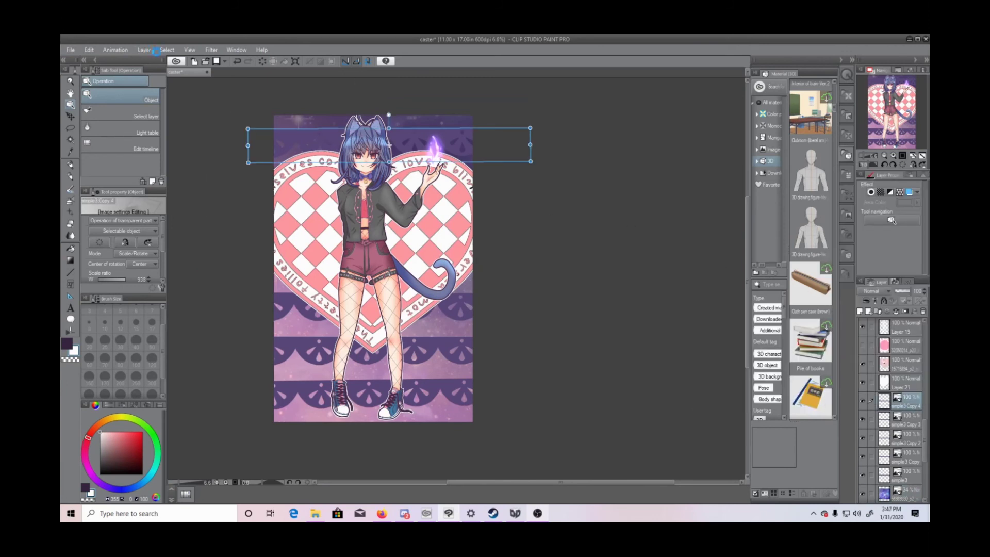
{"action": "key", "text": "ctrl+s"}
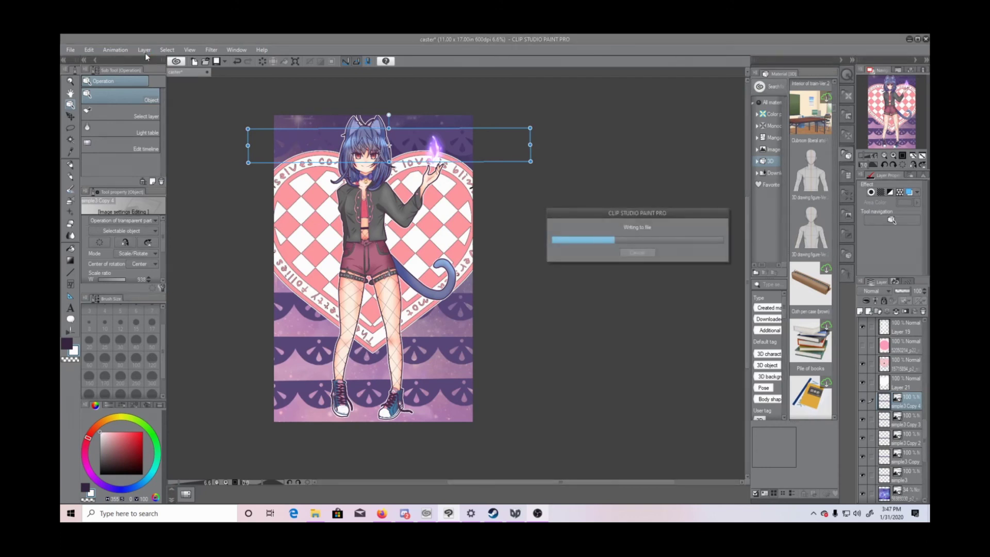
{"action": "left_click", "coordinate": [145, 50]}
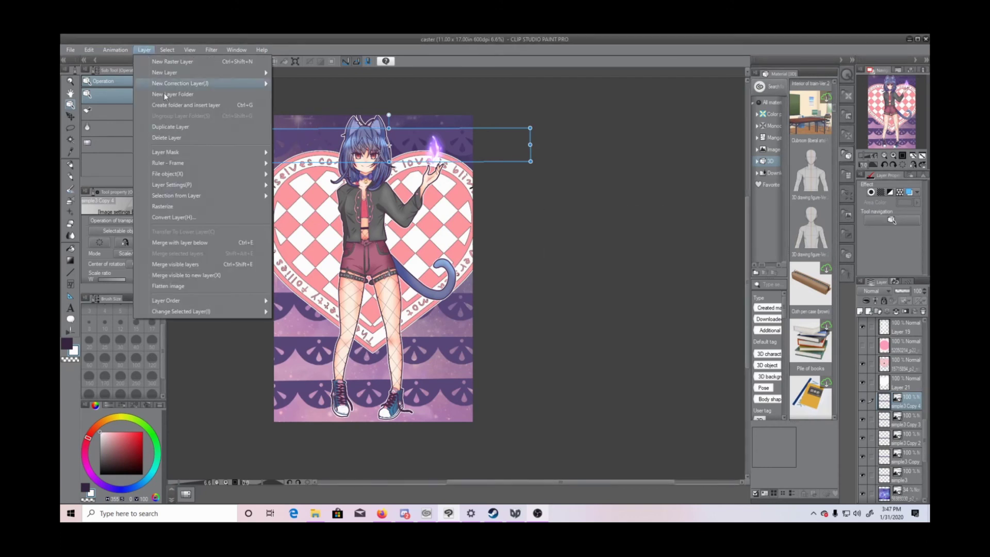
{"action": "left_click", "coordinate": [195, 246]}
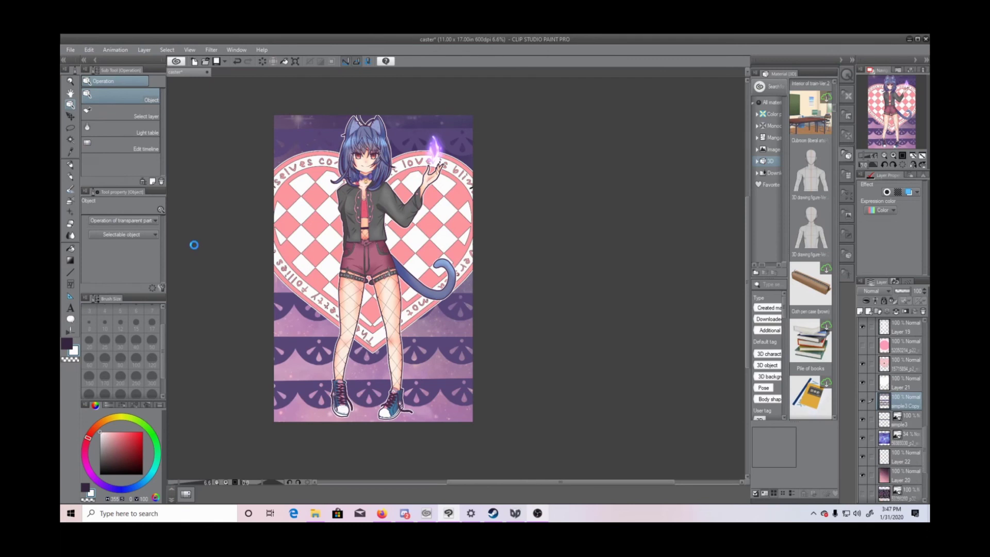
Step: Auto-select each visible lace strip on the merged layer and fill it with white
{"action": "left_click", "coordinate": [70, 139]}
{"action": "left_click", "coordinate": [304, 135]}
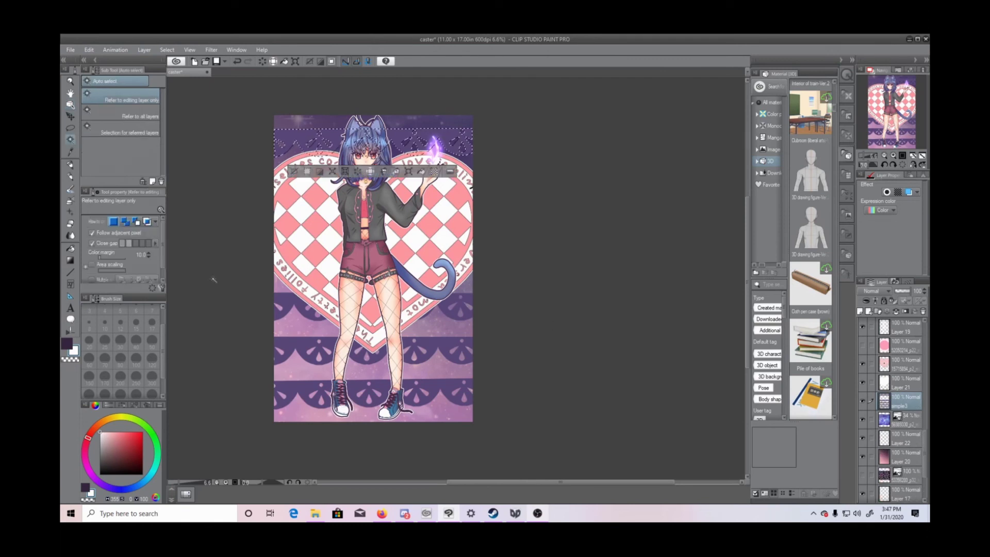
{"action": "left_click", "coordinate": [423, 172]}
{"action": "left_click", "coordinate": [295, 299]}
{"action": "left_click", "coordinate": [421, 335]}
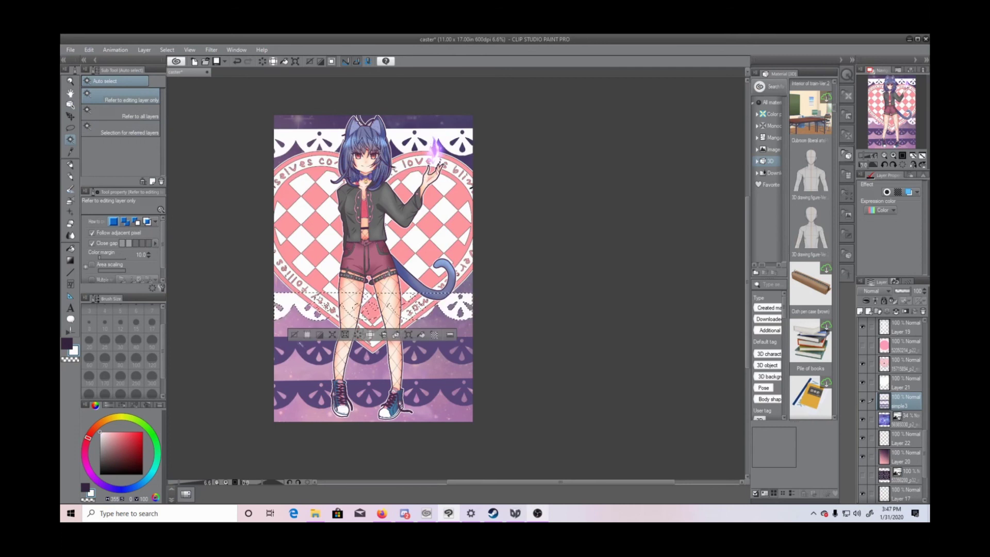
{"action": "left_click", "coordinate": [295, 344]}
{"action": "left_click", "coordinate": [421, 379]}
{"action": "left_click", "coordinate": [295, 391]}
{"action": "left_click", "coordinate": [421, 422]}
{"action": "left_click", "coordinate": [294, 422]}
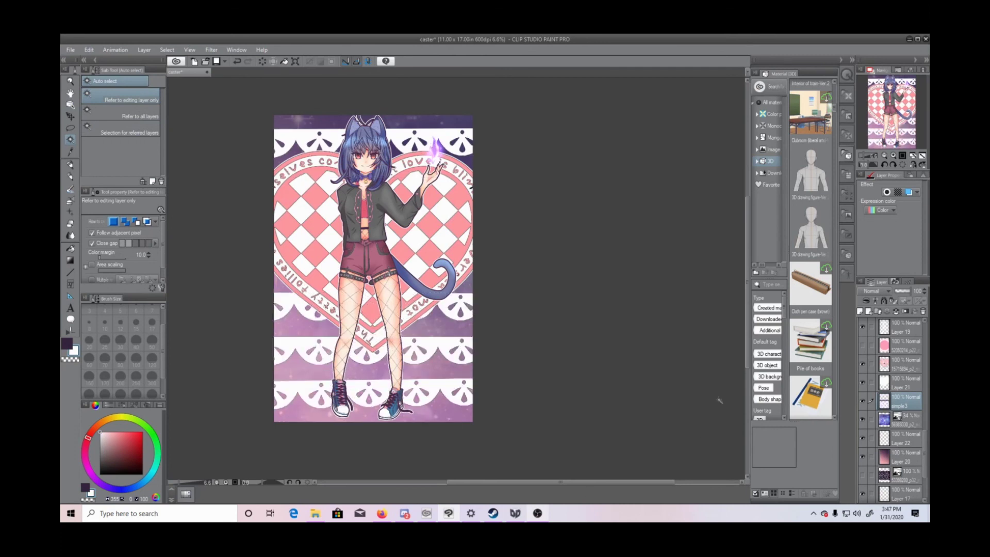
{"action": "left_click", "coordinate": [70, 50]}
{"action": "left_click", "coordinate": [905, 407]}
{"action": "key", "text": "k"}
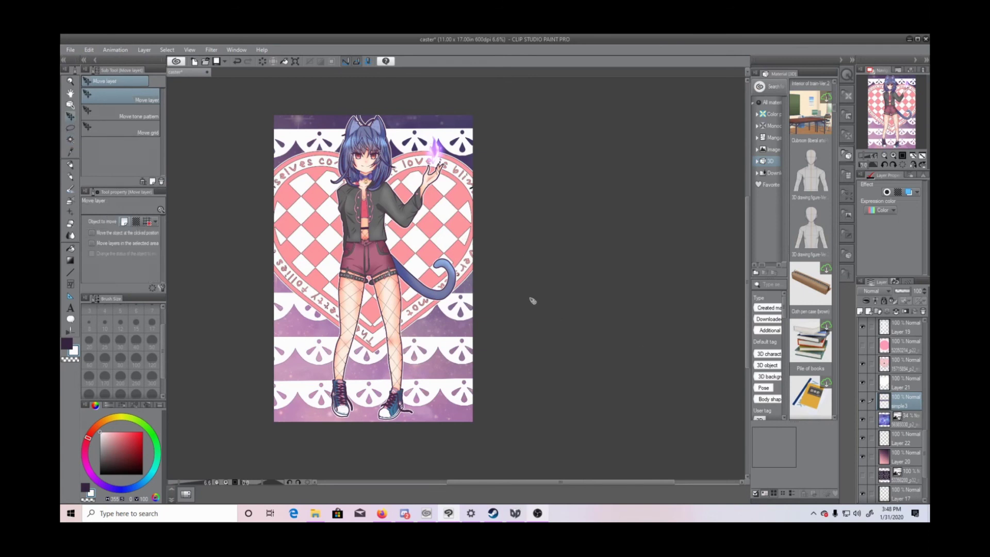
{"action": "mouse_move", "coordinate": [363, 291]}
{"action": "left_mouse_down"}
{"action": "mouse_move", "coordinate": [364, 301]}
{"action": "mouse_move", "coordinate": [364, 287]}
{"action": "left_mouse_up"}
{"action": "key", "text": "ctrl+z"}
Step: Import the lace border image again and stretch it horizontally behind the heart at hip height
{"action": "left_click", "coordinate": [76, 50]}
{"action": "mouse_move", "coordinate": [116, 191]}
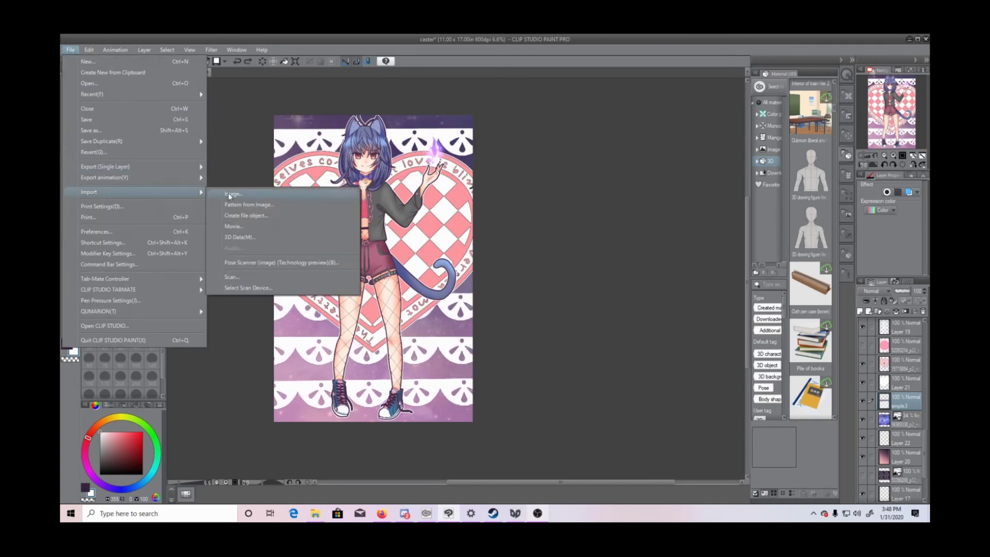
{"action": "left_click", "coordinate": [233, 194]}
{"action": "scroll", "coordinate": [414, 191], "scroll_direction": "down", "scroll_amount": 15}
{"action": "left_click", "coordinate": [313, 208]}
{"action": "left_click", "coordinate": [416, 264]}
{"action": "left_click_drag", "start_coordinate": [566, 165], "coordinate": [571, 164]}
{"action": "mouse_move", "coordinate": [516, 258]}
{"action": "left_mouse_down"}
{"action": "mouse_move", "coordinate": [415, 283]}
{"action": "mouse_move", "coordinate": [418, 311]}
{"action": "mouse_move", "coordinate": [525, 262]}
{"action": "left_mouse_up"}
{"action": "left_click_drag", "start_coordinate": [505, 295], "coordinate": [500, 257]}
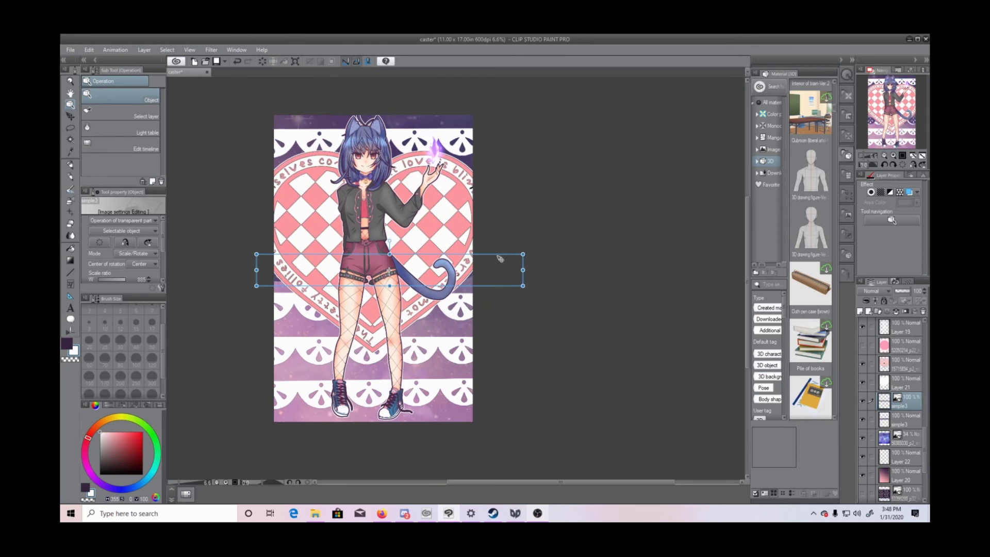
Step: Auto-select the lace strip at hip height and fill it with white on a new raster layer
{"action": "left_click", "coordinate": [71, 139]}
{"action": "left_click", "coordinate": [278, 263]}
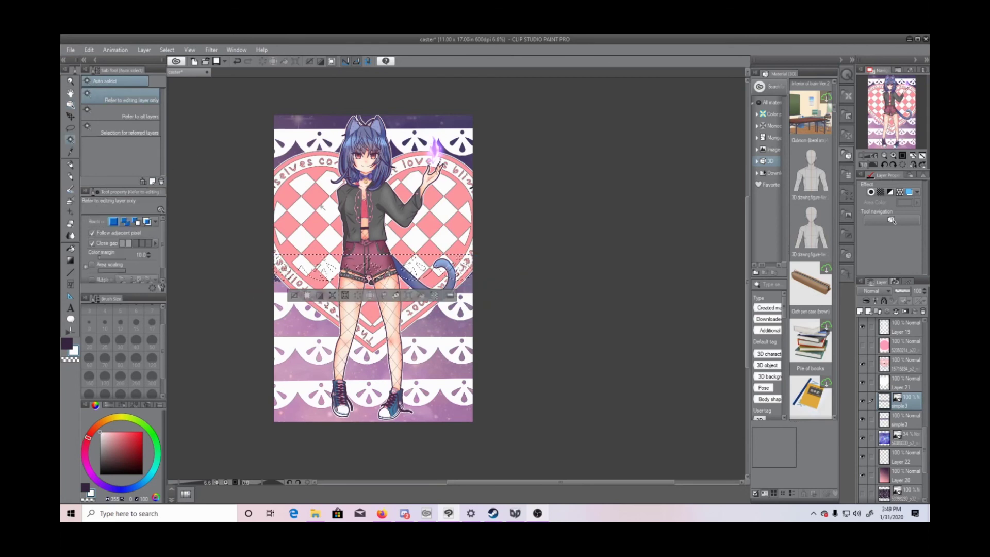
{"action": "left_click", "coordinate": [144, 50]}
{"action": "left_click", "coordinate": [166, 60]}
{"action": "left_click", "coordinate": [555, 286]}
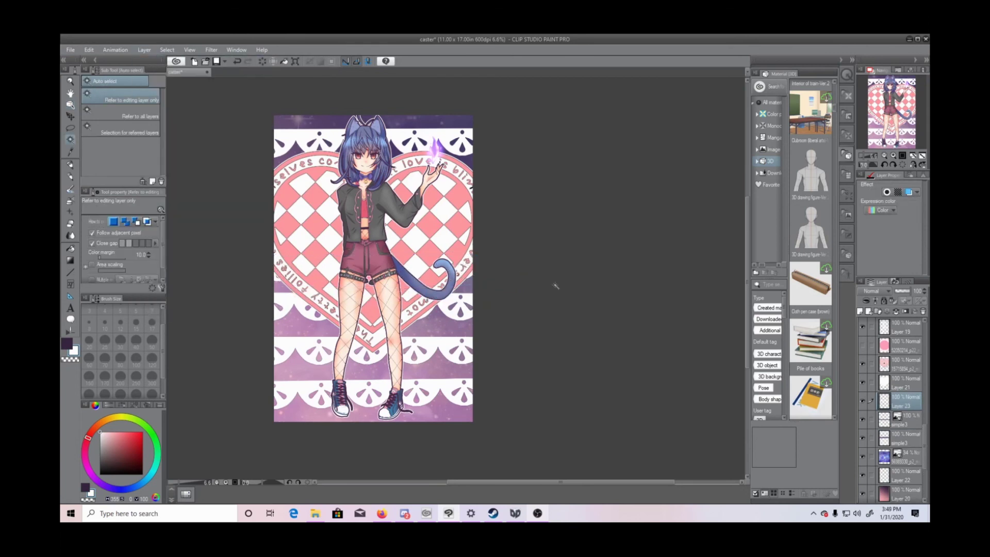
Step: Import the simple3 lace image and place it horizontally behind the character's head and shoulders
{"action": "left_click", "coordinate": [71, 49]}
{"action": "left_click", "coordinate": [103, 191]}
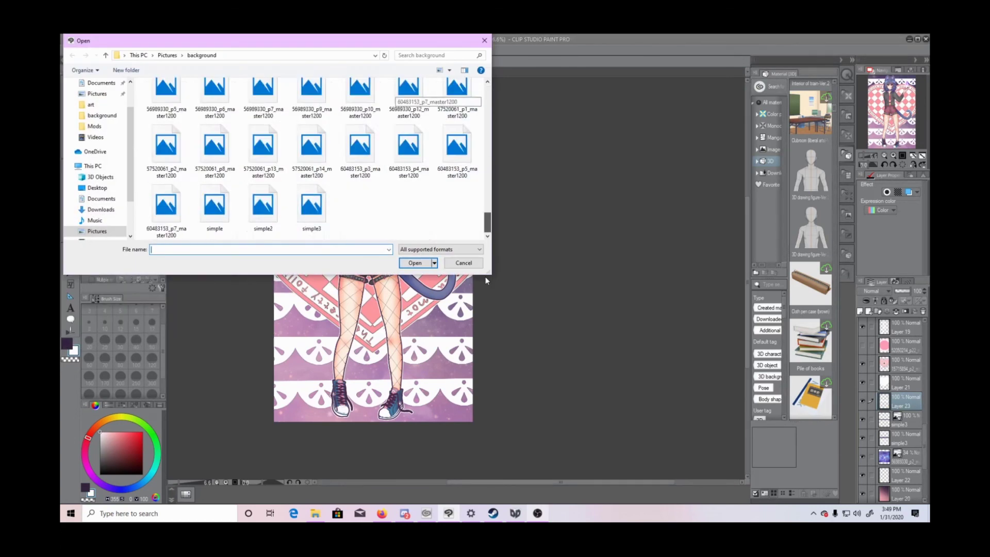
{"action": "double_click", "coordinate": [312, 207]}
{"action": "left_click_drag", "start_coordinate": [487, 124], "coordinate": [506, 163]}
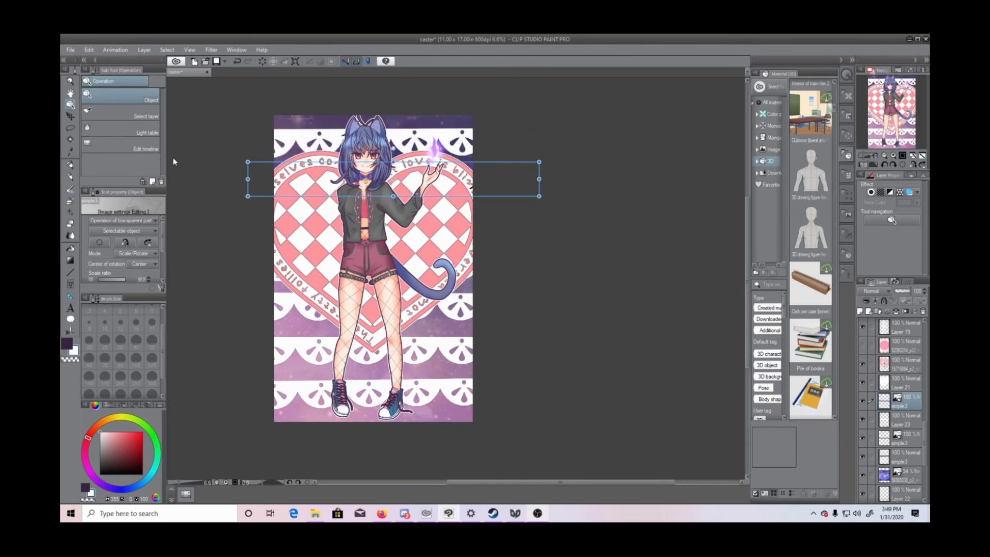
Step: Move the imported lace layer below Layer 23, and auto-select and fill its visible strip with white on Layer 23
{"action": "key", "text": "w"}
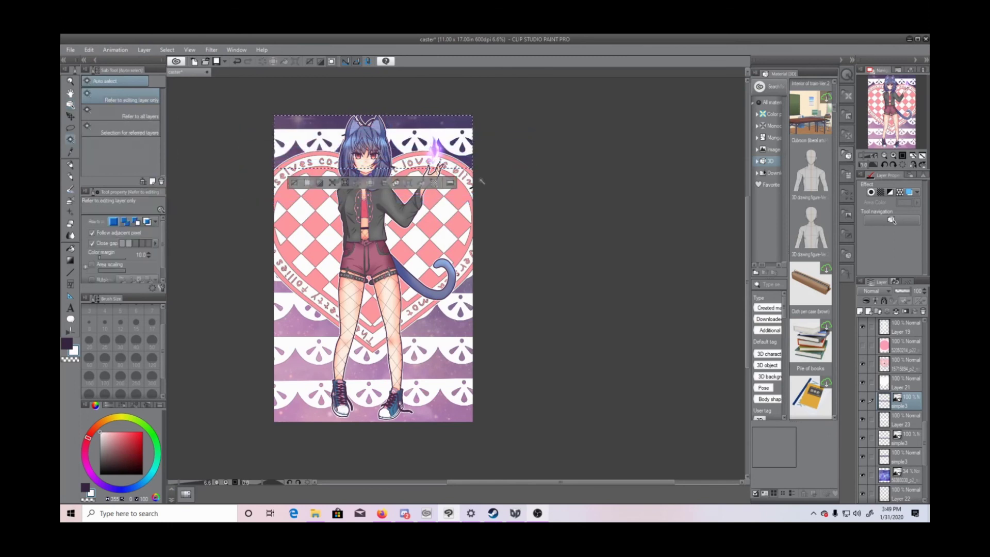
{"action": "left_click_drag", "start_coordinate": [908, 403], "coordinate": [908, 419]}
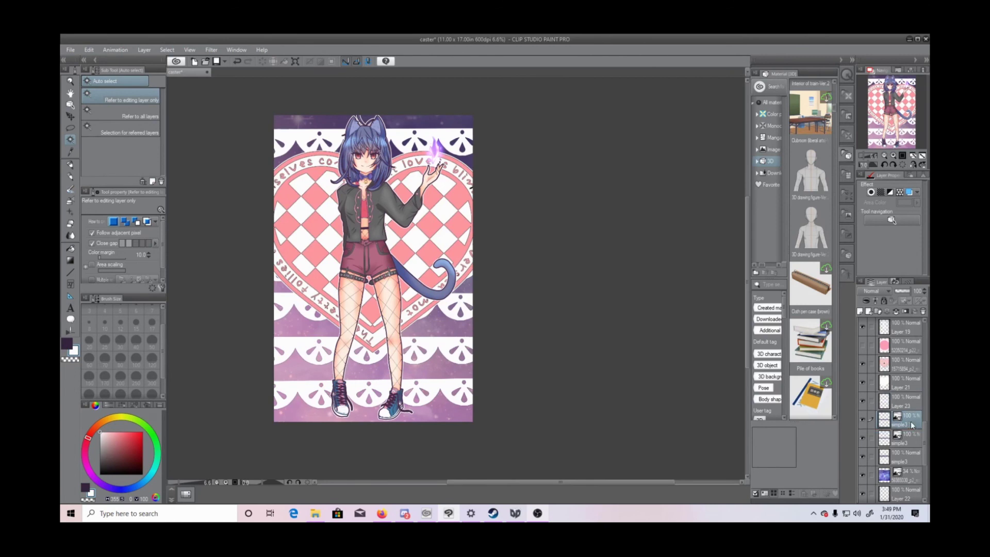
{"action": "scroll", "coordinate": [469, 177], "scroll_direction": "up", "scroll_amount": 3}
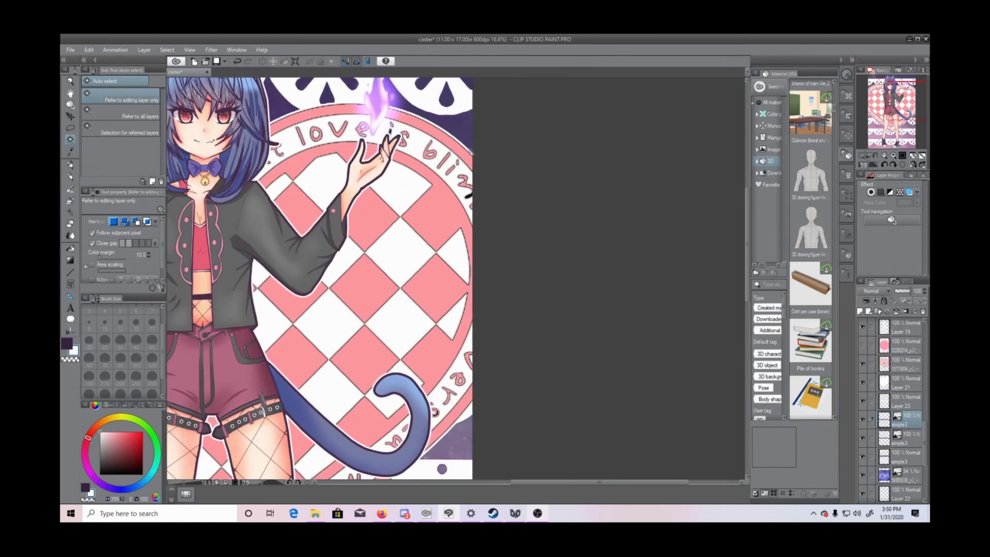
{"action": "left_click", "coordinate": [443, 222]}
{"action": "scroll", "coordinate": [437, 250], "scroll_direction": "down", "scroll_amount": 3}
{"action": "left_click", "coordinate": [903, 401]}
{"action": "key", "text": "ctrl+d"}
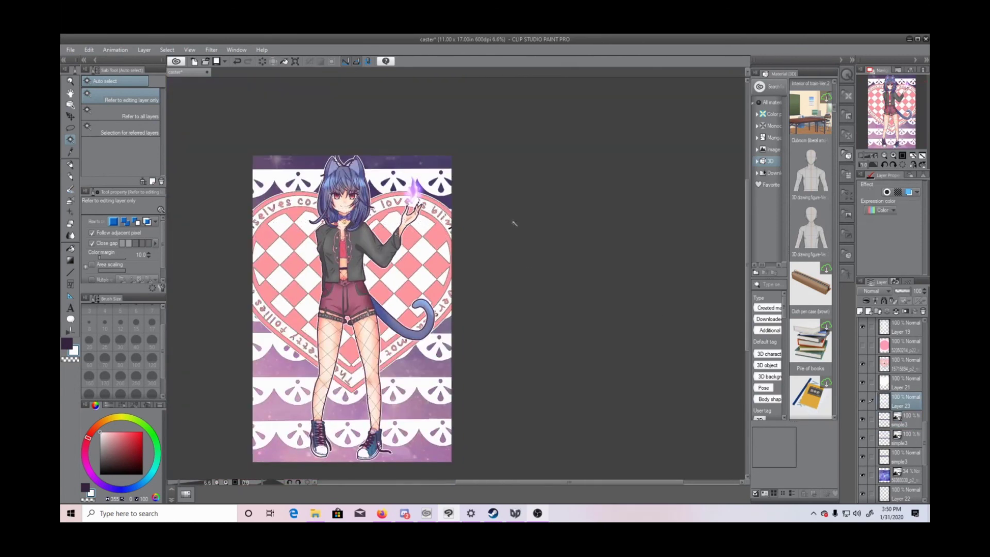
Step: Import the simple3 lace image again and place it across the top edge of the canvas
{"action": "left_click", "coordinate": [71, 50]}
{"action": "mouse_move", "coordinate": [93, 191]}
{"action": "left_click", "coordinate": [231, 194]}
{"action": "left_click_drag", "start_coordinate": [486, 96], "coordinate": [486, 230]}
{"action": "left_click", "coordinate": [311, 209]}
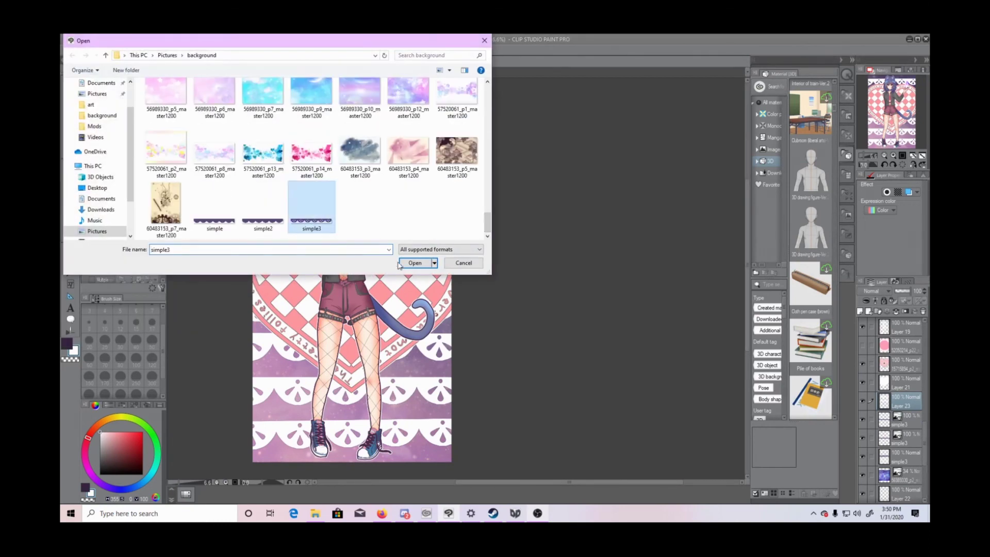
{"action": "left_click", "coordinate": [414, 262]}
{"action": "left_click_drag", "start_coordinate": [533, 291], "coordinate": [487, 137]}
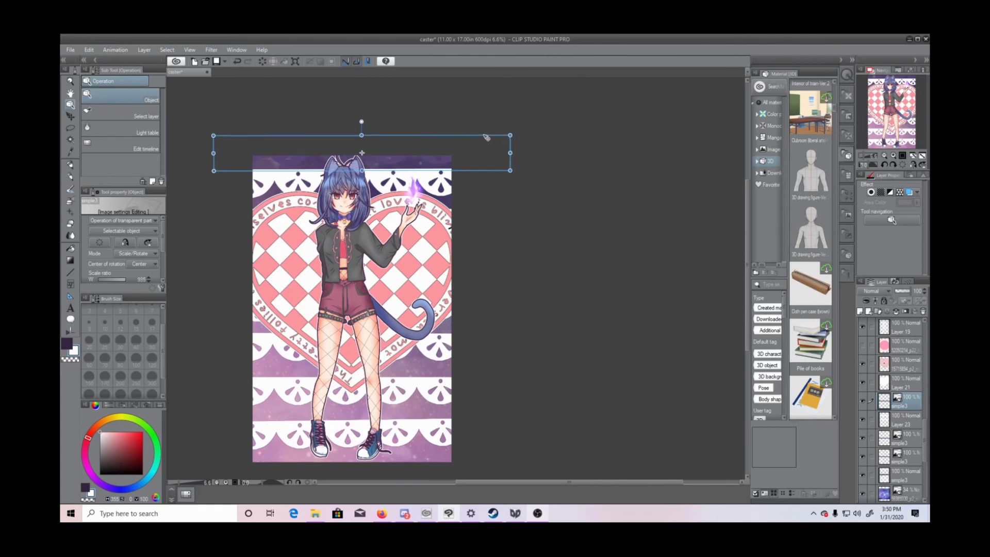
Step: Auto-select part of the top-edge lace strip, and move its image layer below Layer 23 for a white fill there
{"action": "left_click", "coordinate": [71, 139]}
{"action": "left_click", "coordinate": [289, 159]}
{"action": "left_click", "coordinate": [907, 387]}
{"action": "left_click", "coordinate": [906, 419]}
{"action": "double_click", "coordinate": [906, 403]}
{"action": "left_click_drag", "start_coordinate": [907, 423], "coordinate": [907, 426]}
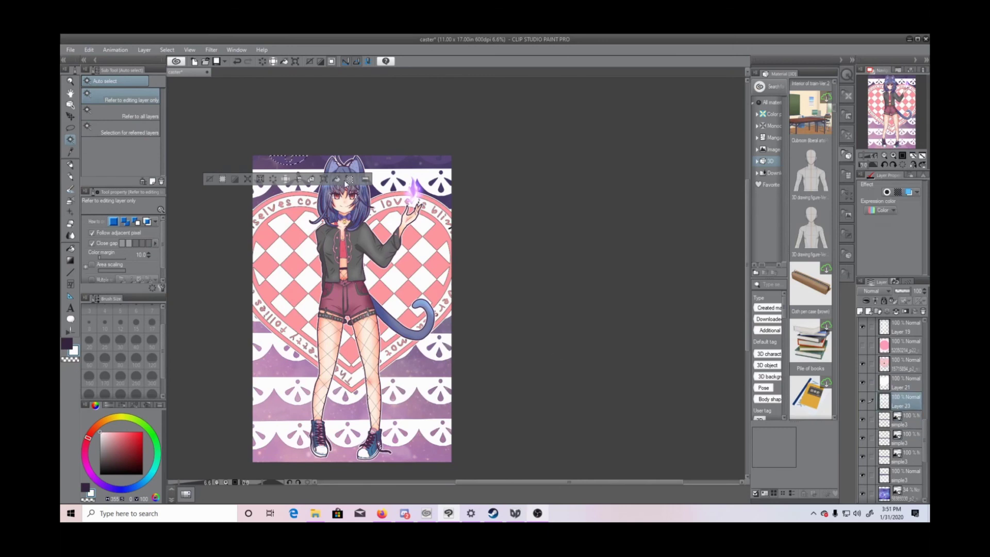
Step: Rasterize the two uppermost lace image layers and fill the rest of the top-edge strip with white on Layer 23
{"action": "scroll", "coordinate": [252, 155], "scroll_direction": "up", "scroll_amount": 5}
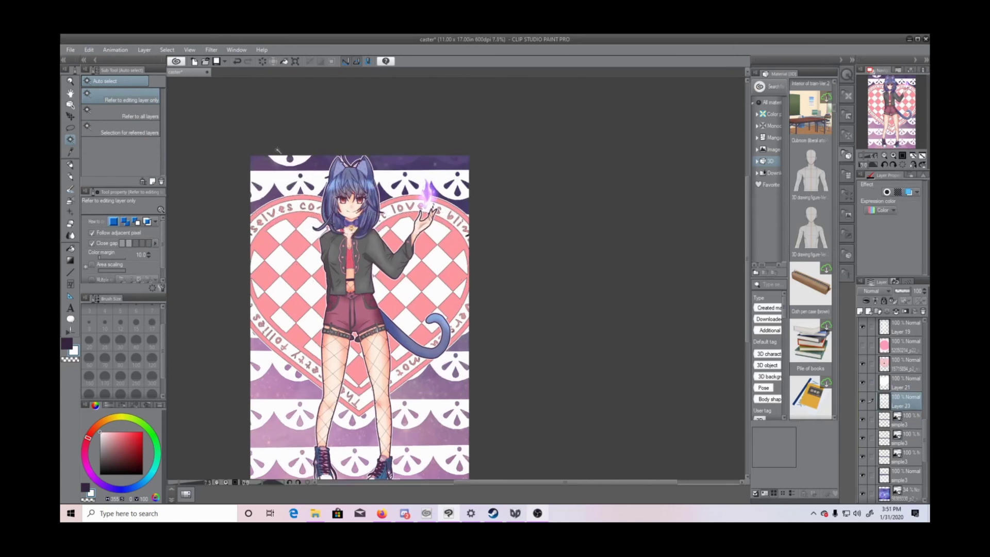
{"action": "right_click", "coordinate": [901, 427]}
{"action": "left_click", "coordinate": [876, 326]}
{"action": "right_click", "coordinate": [905, 440]}
{"action": "left_click", "coordinate": [874, 342]}
{"action": "left_click", "coordinate": [905, 423], "text": "ctrl"}
{"action": "mouse_move", "coordinate": [507, 483]}
{"action": "left_mouse_down"}
{"action": "mouse_move", "coordinate": [523, 482]}
{"action": "mouse_move", "coordinate": [490, 483]}
{"action": "left_mouse_up"}
{"action": "left_click", "coordinate": [904, 401]}
{"action": "left_click", "coordinate": [606, 203]}
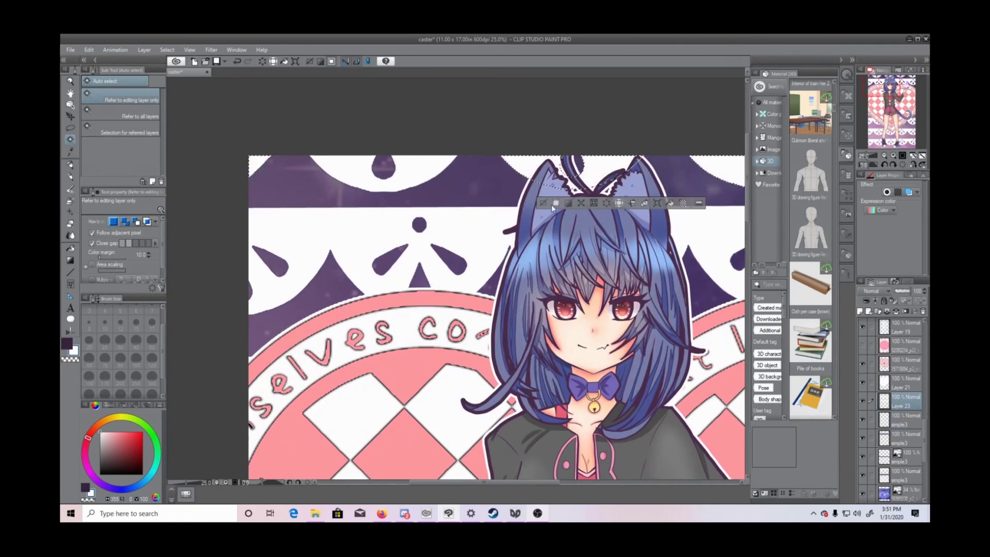
{"action": "left_click", "coordinate": [543, 203]}
Step: Import the simple3 lace image once more and place it along the bottom edge of the canvas
{"action": "left_click", "coordinate": [884, 156]}
{"action": "left_click", "coordinate": [884, 156]}
{"action": "left_click", "coordinate": [884, 155]}
{"action": "left_click_drag", "start_coordinate": [746, 304], "coordinate": [746, 318]}
{"action": "left_click", "coordinate": [893, 156]}
{"action": "scroll", "coordinate": [614, 304], "scroll_direction": "down", "scroll_amount": 1}
{"action": "left_click_drag", "start_coordinate": [748, 216], "coordinate": [747, 232]}
{"action": "scroll", "coordinate": [719, 232], "scroll_direction": "up", "scroll_amount": 2}
{"action": "left_click", "coordinate": [71, 50]}
{"action": "mouse_move", "coordinate": [129, 192]}
{"action": "left_click", "coordinate": [233, 195]}
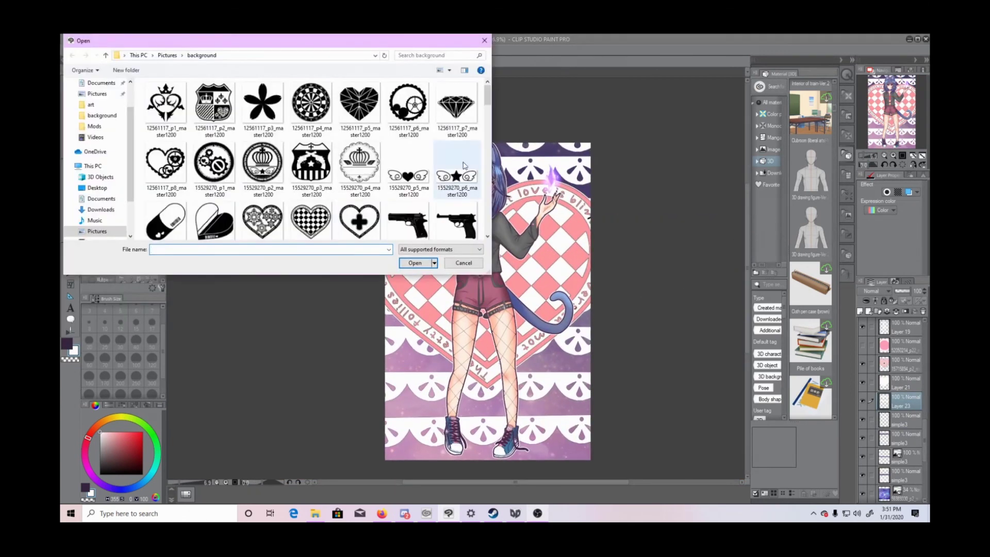
{"action": "scroll", "coordinate": [320, 206], "scroll_direction": "down", "scroll_amount": 10}
{"action": "left_click", "coordinate": [320, 233]}
{"action": "left_click_drag", "start_coordinate": [503, 299], "coordinate": [696, 277]}
{"action": "left_click_drag", "start_coordinate": [640, 296], "coordinate": [562, 458]}
{"action": "mouse_move", "coordinate": [607, 454]}
{"action": "left_mouse_down"}
{"action": "mouse_move", "coordinate": [661, 448]}
{"action": "mouse_move", "coordinate": [610, 455]}
{"action": "left_mouse_up"}
Step: Move the bottom lace layer below Layer 23 and fill its auto-selected strip with white on Layer 23
{"action": "left_click", "coordinate": [70, 140]}
{"action": "left_click", "coordinate": [525, 457]}
{"action": "left_click", "coordinate": [898, 388]}
{"action": "left_click_drag", "start_coordinate": [899, 401], "coordinate": [899, 424]}
{"action": "left_click", "coordinate": [899, 402]}
{"action": "left_click", "coordinate": [535, 472]}
{"action": "key", "text": "ctrl+d"}
Step: Try selecting the top-edge lace with Auto select set to refer to all layers
{"action": "scroll", "coordinate": [684, 302], "scroll_direction": "down", "scroll_amount": 3}
{"action": "left_click_drag", "start_coordinate": [474, 482], "coordinate": [518, 482]}
{"action": "scroll", "coordinate": [550, 353], "scroll_direction": "up", "scroll_amount": 2}
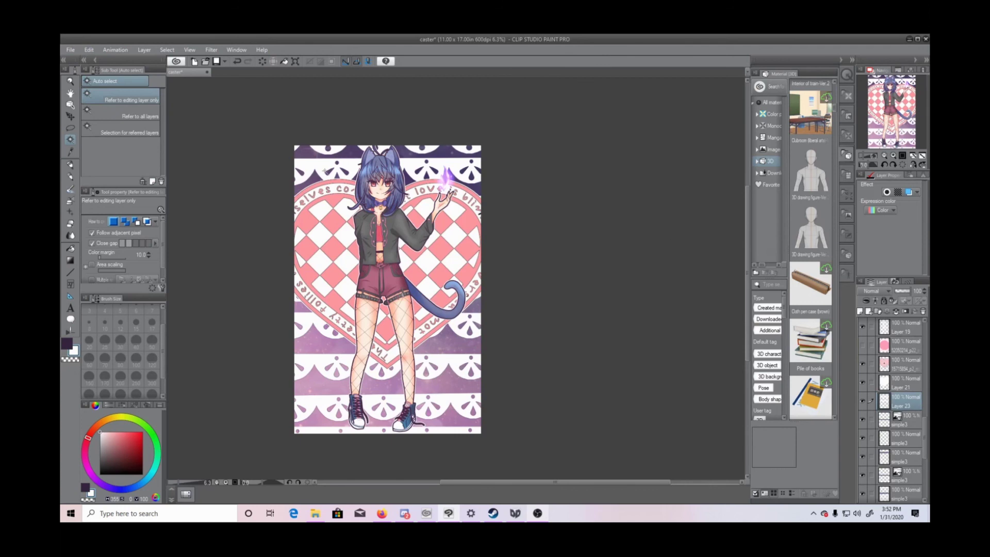
{"action": "left_click", "coordinate": [156, 116]}
{"action": "left_click", "coordinate": [334, 149]}
{"action": "scroll", "coordinate": [334, 155], "scroll_direction": "up", "scroll_amount": 2}
{"action": "left_click_drag", "start_coordinate": [399, 266], "coordinate": [399, 407]}
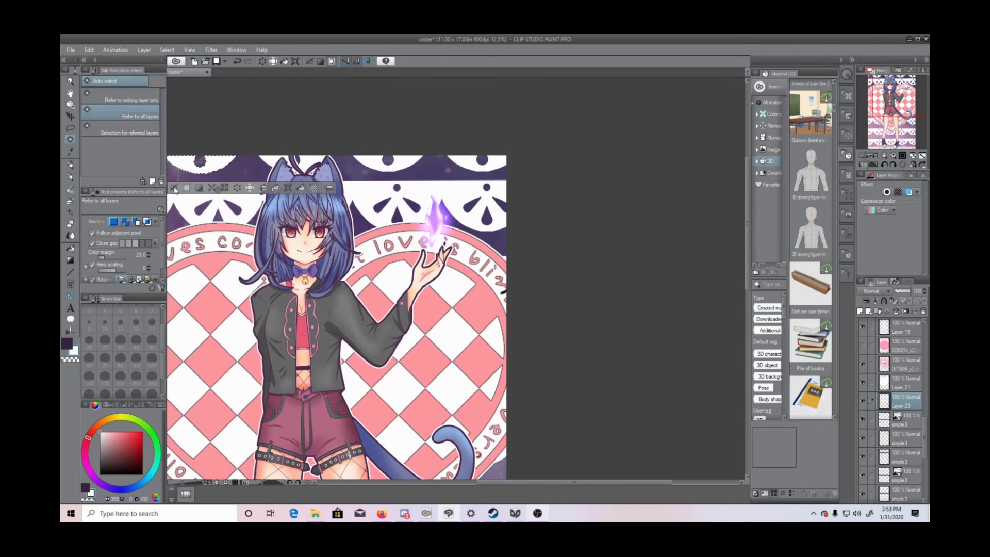
{"action": "key", "text": "ctrl+d"}
Step: Merge the lace image layers below Layer 23 downward into a single layer
{"action": "left_click", "coordinate": [907, 416]}
{"action": "left_click", "coordinate": [144, 49]}
{"action": "left_click", "coordinate": [181, 244]}
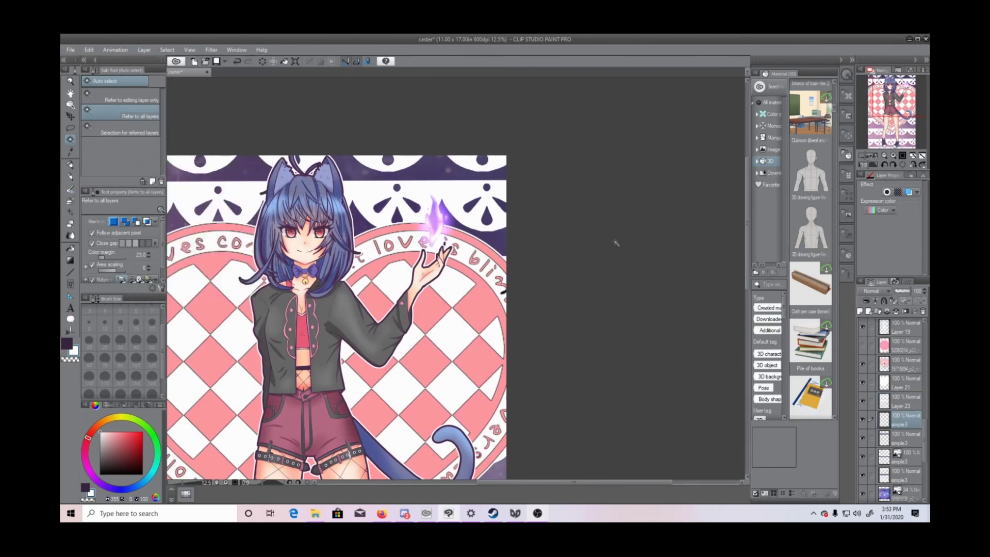
{"action": "key", "text": "ctrl+e"}
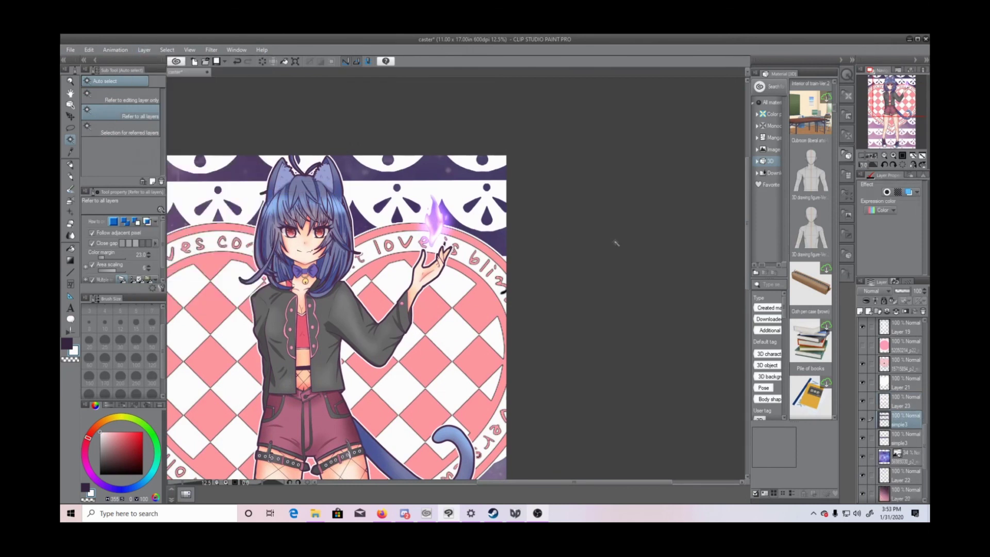
{"action": "key", "text": "ctrl+e"}
Step: Add a new raster layer clipped to the merged lace layer and fill the whole canvas on it with pale pink
{"action": "left_click_drag", "start_coordinate": [574, 482], "coordinate": [537, 482]}
{"action": "scroll", "coordinate": [583, 387], "scroll_direction": "down", "scroll_amount": 3}
{"action": "left_click_drag", "start_coordinate": [747, 236], "coordinate": [746, 278]}
{"action": "left_click", "coordinate": [144, 50]}
{"action": "left_click", "coordinate": [164, 60]}
{"action": "left_click", "coordinate": [866, 301]}
{"action": "left_click", "coordinate": [70, 128]}
{"action": "mouse_move", "coordinate": [397, 143]}
{"action": "left_mouse_down"}
{"action": "mouse_move", "coordinate": [345, 467]}
{"action": "mouse_move", "coordinate": [619, 120]}
{"action": "mouse_move", "coordinate": [475, 119]}
{"action": "left_mouse_up"}
{"action": "left_click", "coordinate": [104, 432]}
{"action": "left_click", "coordinate": [549, 472]}
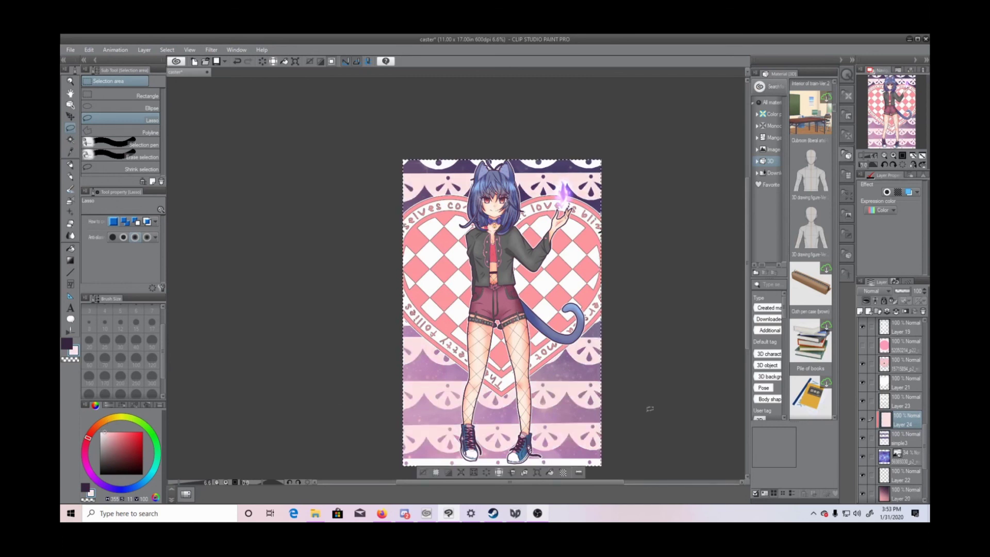
Step: Add another clipped layer above Layer 23, fill it with the same pale pink and clear the selection
{"action": "left_click", "coordinate": [902, 401]}
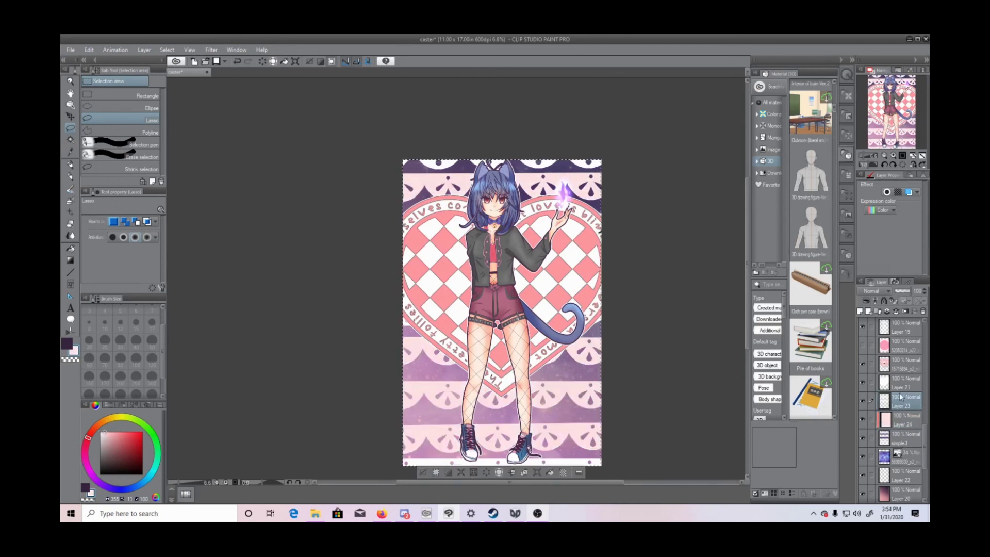
{"action": "key", "text": "ctrl+d"}
{"action": "key", "text": "ctrl+shift+n"}
{"action": "mouse_move", "coordinate": [536, 124]}
{"action": "left_mouse_down"}
{"action": "mouse_move", "coordinate": [449, 471]}
{"action": "mouse_move", "coordinate": [539, 123]}
{"action": "left_mouse_up"}
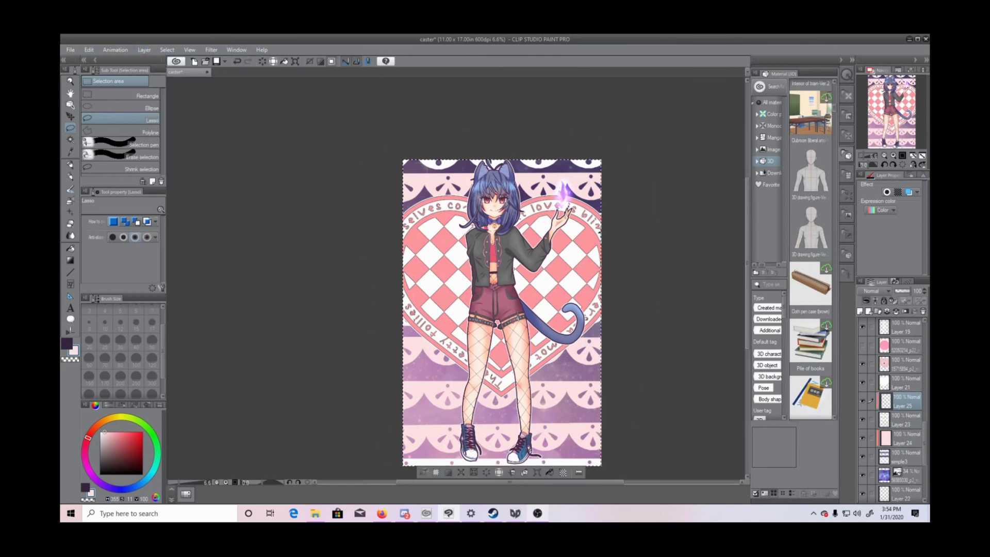
{"action": "key", "text": "alt+Delete"}
{"action": "key", "text": "ctrl+d"}
{"action": "left_click", "coordinate": [884, 155]}
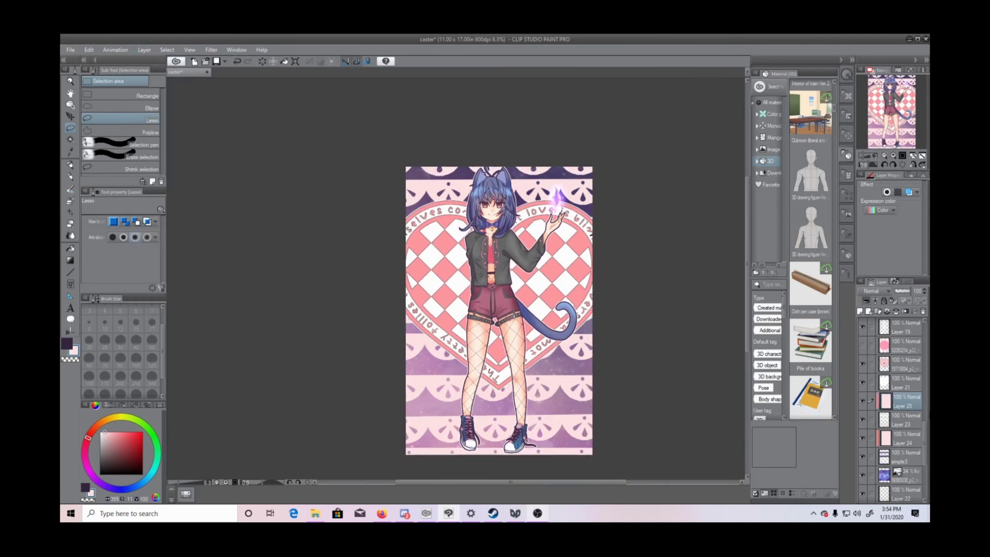
{"action": "left_click", "coordinate": [902, 363]}
{"action": "left_click", "coordinate": [895, 155]}
{"action": "left_click", "coordinate": [71, 140]}
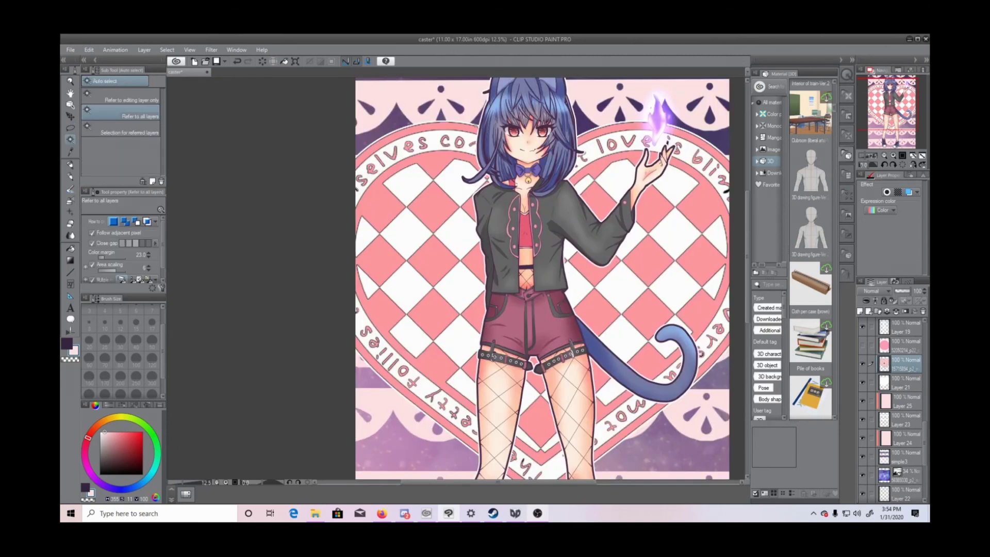
{"action": "left_click", "coordinate": [415, 129]}
{"action": "left_click", "coordinate": [429, 162], "text": "shift"}
{"action": "key", "text": "ctrl+d"}
{"action": "left_click", "coordinate": [877, 160]}
Step: Shade the canvas edges dark purple on a new layer above the heart, using the Soft airbrush at size 1700
{"action": "left_click", "coordinate": [67, 344]}
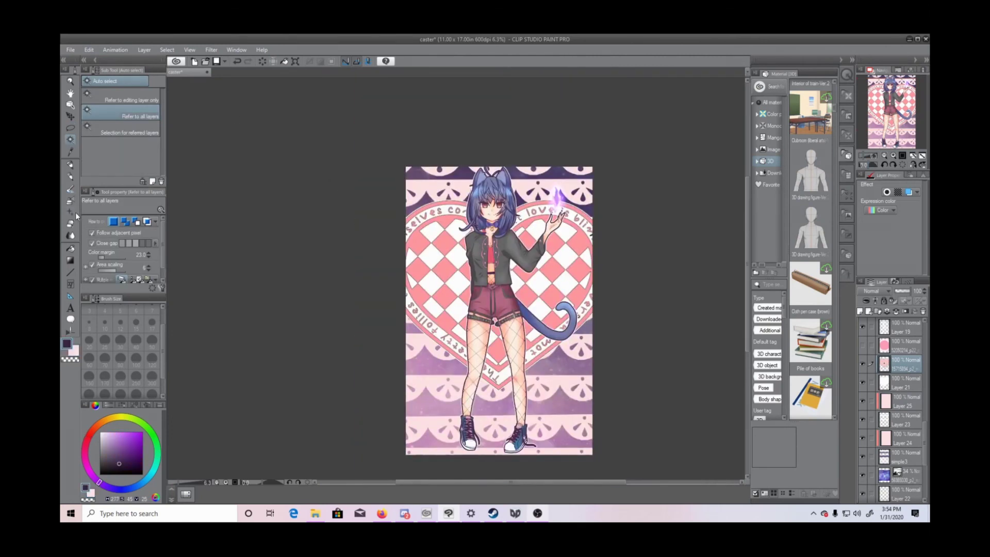
{"action": "left_click", "coordinate": [70, 200]}
{"action": "scroll", "coordinate": [921, 424], "scroll_direction": "up", "scroll_amount": 2}
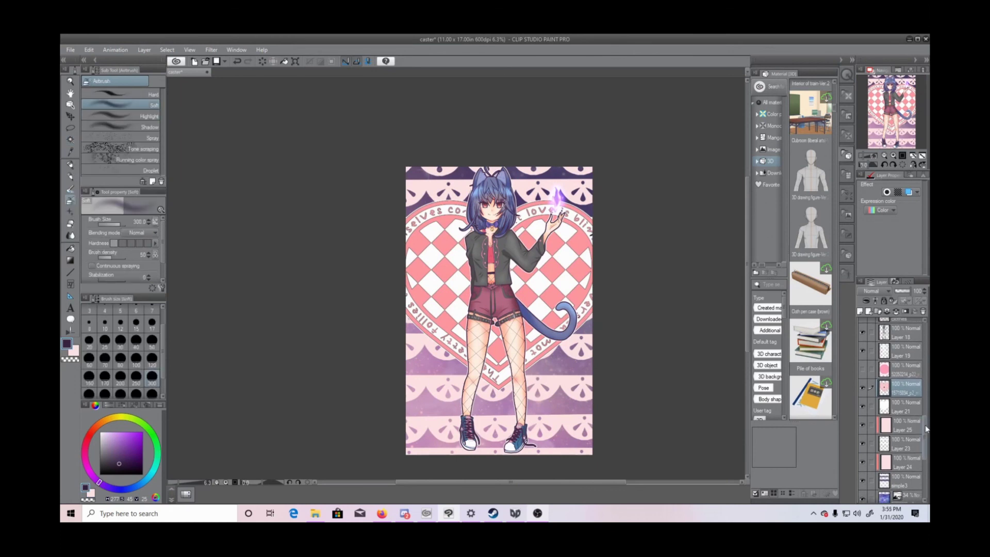
{"action": "key", "text": "ctrl+shift+n"}
{"action": "scroll", "coordinate": [121, 361], "scroll_direction": "down", "scroll_amount": 2}
{"action": "left_click", "coordinate": [136, 388]}
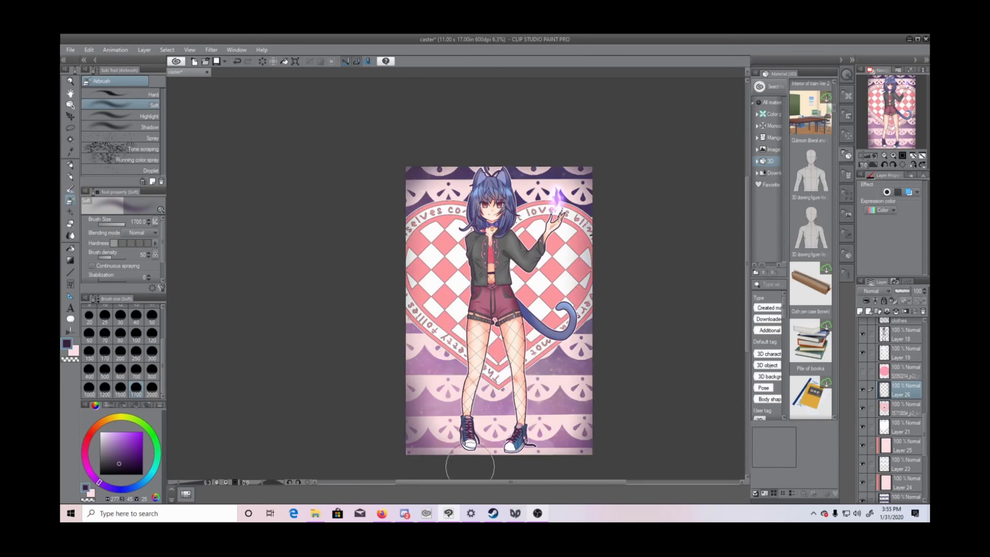
{"action": "left_click", "coordinate": [893, 155]}
{"action": "mouse_move", "coordinate": [747, 244]}
{"action": "left_mouse_down"}
{"action": "mouse_move", "coordinate": [746, 223]}
{"action": "mouse_move", "coordinate": [747, 252]}
{"action": "left_mouse_up"}
{"action": "left_click", "coordinate": [884, 156]}
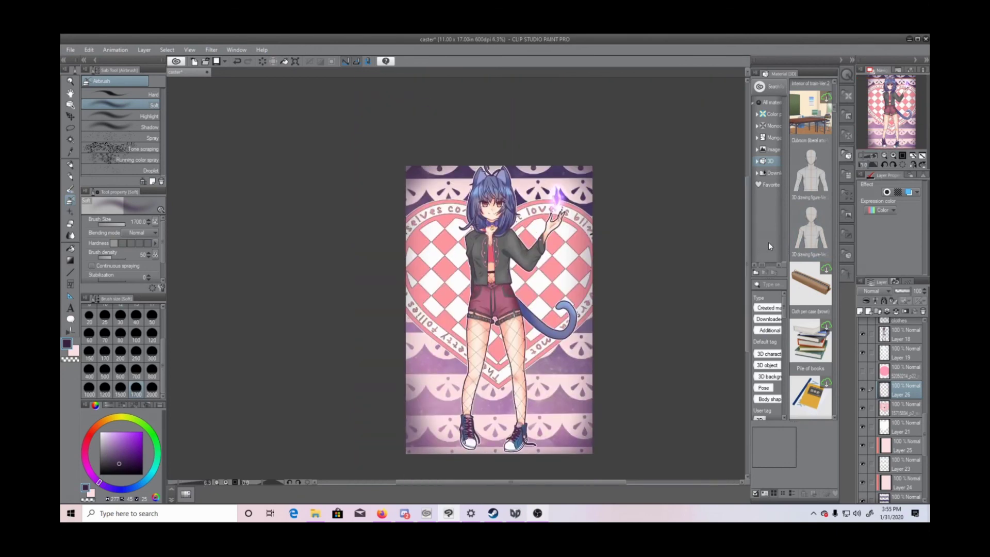
Step: Hide the lace strip layers and their clipped pale pink color layers
{"action": "scroll", "coordinate": [663, 215], "scroll_direction": "up", "scroll_amount": 5}
{"action": "scroll", "coordinate": [663, 214], "scroll_direction": "down", "scroll_amount": 4}
{"action": "left_click_drag", "start_coordinate": [748, 221], "coordinate": [748, 234]}
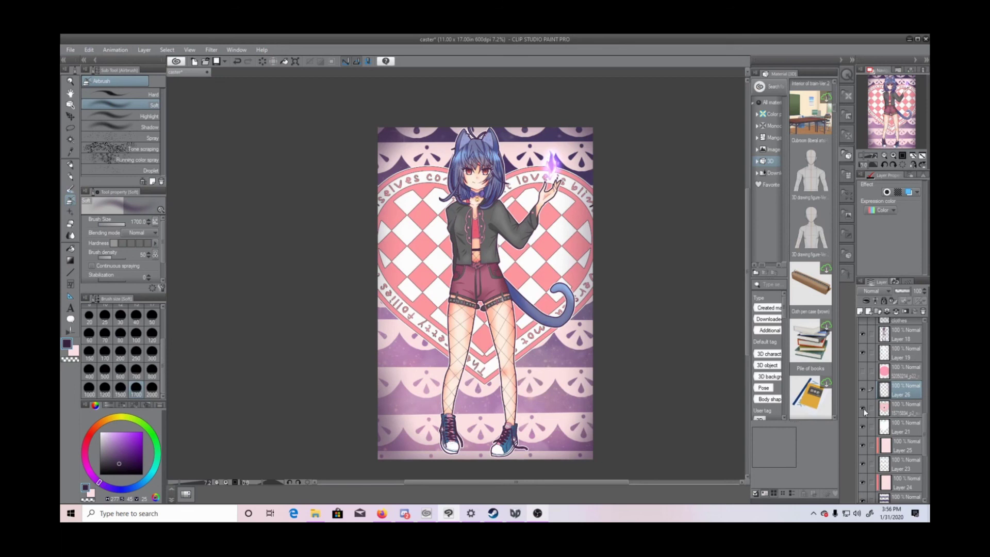
{"action": "left_click_drag", "start_coordinate": [862, 444], "coordinate": [862, 500]}
Step: Try to move the pink checkered heart layer lower behind the character
{"action": "left_click", "coordinate": [897, 360]}
{"action": "key", "text": "k"}
{"action": "left_click_drag", "start_coordinate": [485, 333], "coordinate": [484, 358]}
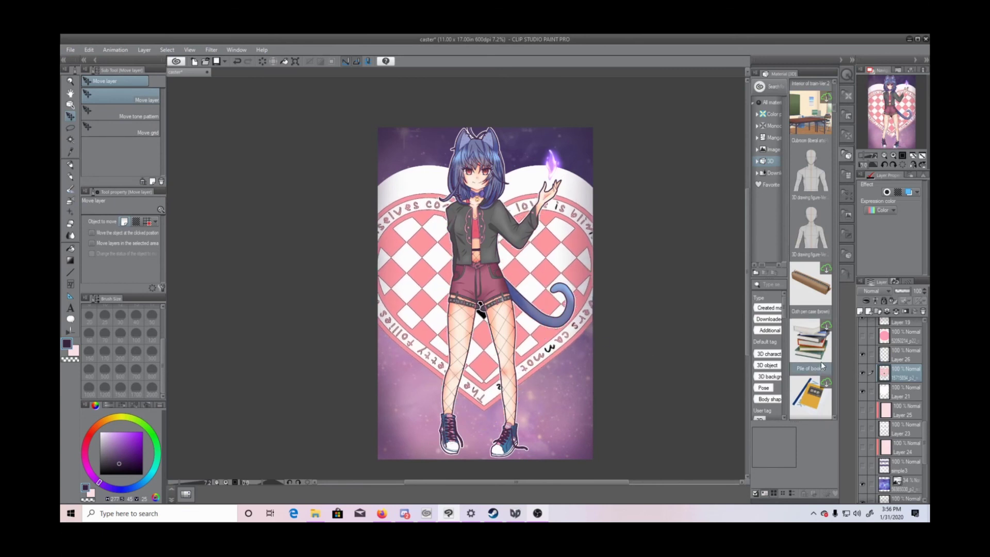
{"action": "key", "text": "ctrl+z"}
{"action": "key", "text": "ctrl+z"}
Step: Merge the checkered heart layer into its white base, Layer 21, and move the heart slightly down
{"action": "left_click", "coordinate": [144, 50]}
{"action": "left_click", "coordinate": [198, 242]}
{"action": "key", "text": "ctrl+e"}
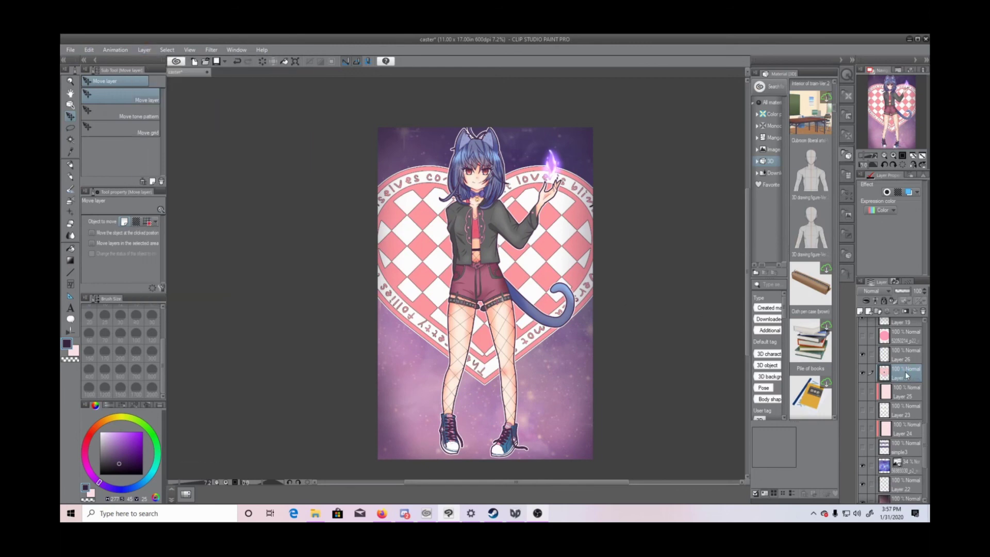
{"action": "left_click_drag", "start_coordinate": [544, 265], "coordinate": [546, 283]}
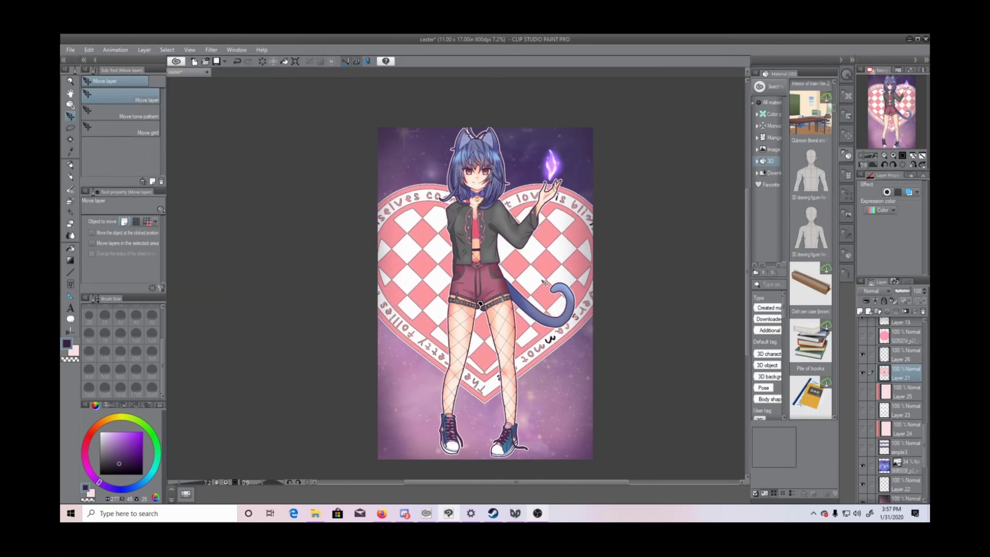
Step: Sample the heart's pink and recolor the black letters and marks around the hand, tail and shorts with it
{"action": "scroll", "coordinate": [640, 275], "scroll_direction": "up", "scroll_amount": 2}
{"action": "key", "text": "i"}
{"action": "left_click", "coordinate": [264, 151]}
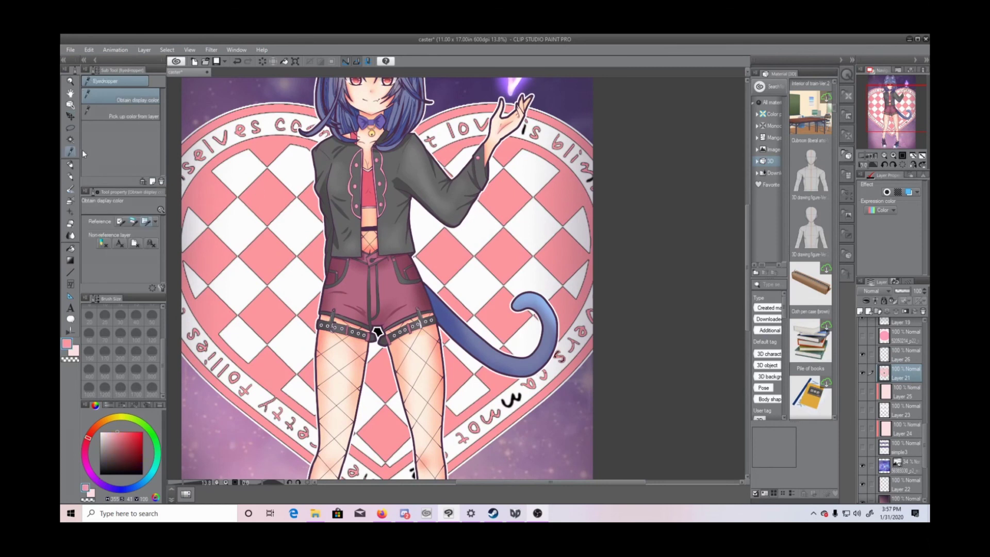
{"action": "key", "text": "w"}
{"action": "left_click", "coordinate": [378, 331]}
{"action": "left_click", "coordinate": [426, 353]}
{"action": "left_click", "coordinate": [511, 400]}
{"action": "left_click", "coordinate": [559, 421]}
{"action": "left_click", "coordinate": [559, 357]}
{"action": "left_click", "coordinate": [610, 375]}
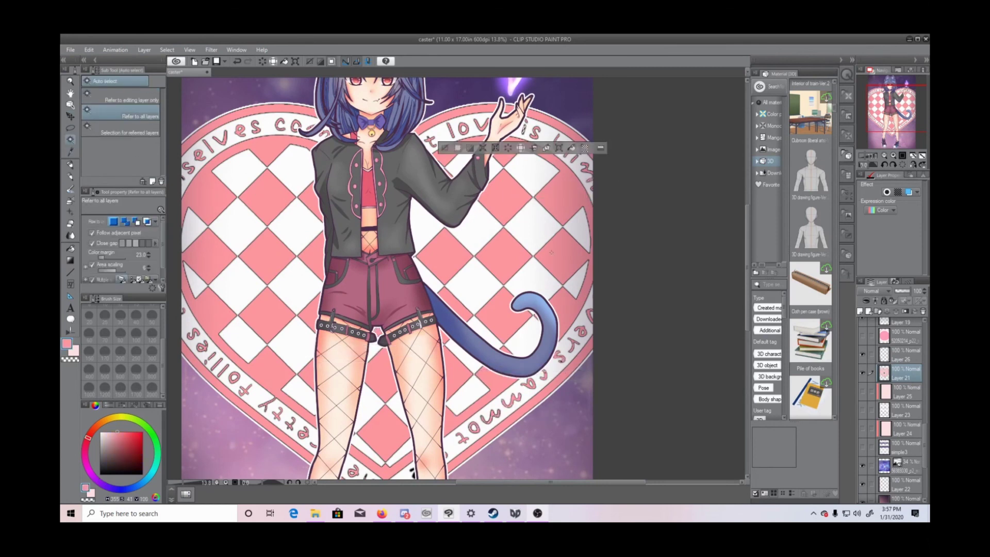
Step: Recolor the remaining black lettering near the heart's lower tip with the sampled pink and clear the selection
{"action": "scroll", "coordinate": [387, 278], "scroll_direction": "down", "scroll_amount": 3}
{"action": "left_click", "coordinate": [366, 341]}
{"action": "left_click", "coordinate": [415, 359]}
{"action": "left_click", "coordinate": [412, 335]}
{"action": "left_click", "coordinate": [461, 350]}
{"action": "key", "text": "ctrl+d"}
Step: Save the illustration and hide the starry texture layer
{"action": "left_click_drag", "start_coordinate": [747, 291], "coordinate": [747, 227]}
{"action": "left_click", "coordinate": [885, 155]}
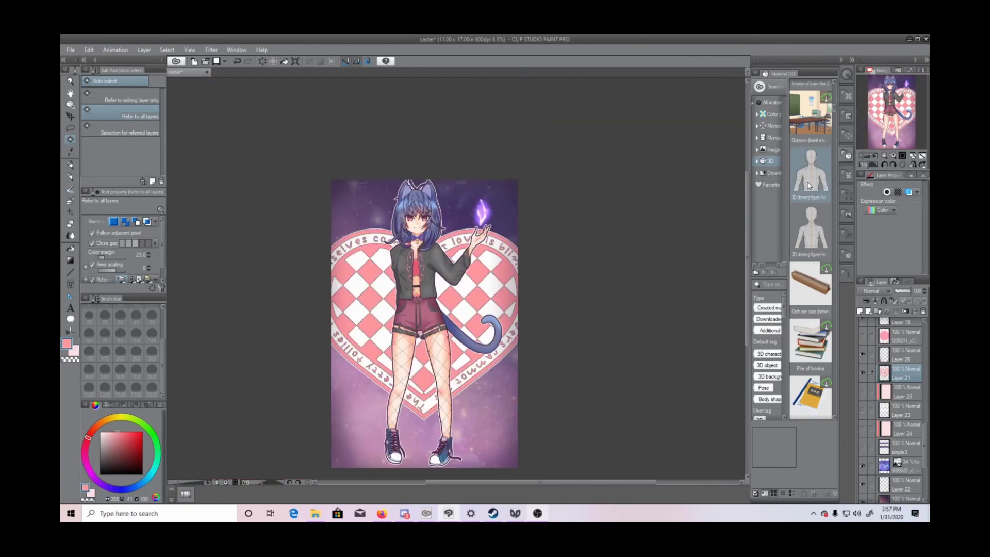
{"action": "key", "text": "ctrl+s"}
{"action": "left_click", "coordinate": [862, 466]}
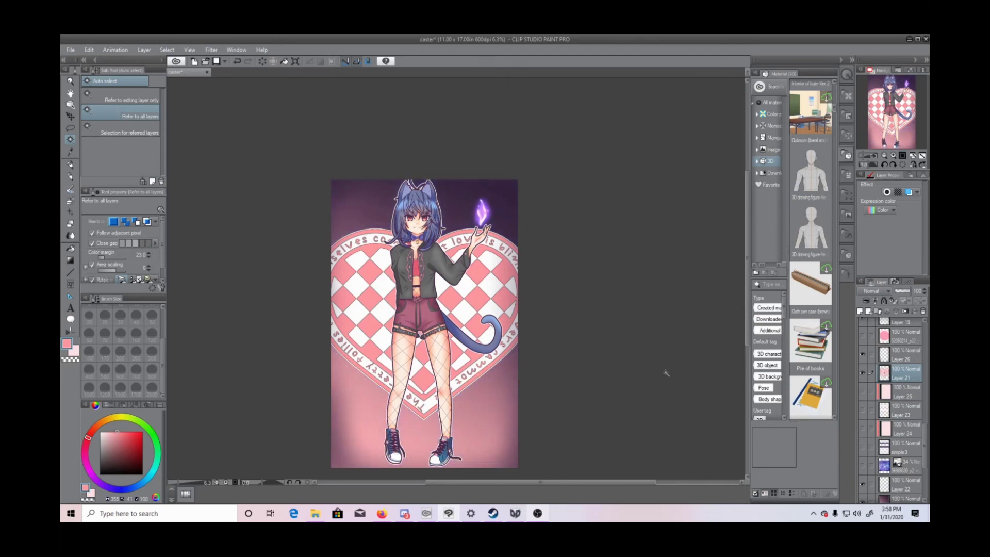
Step: Add a new raster layer and place it directly beneath the checkered heart layer, Layer 21
{"action": "scroll", "coordinate": [260, 216], "scroll_direction": "up", "scroll_amount": 1}
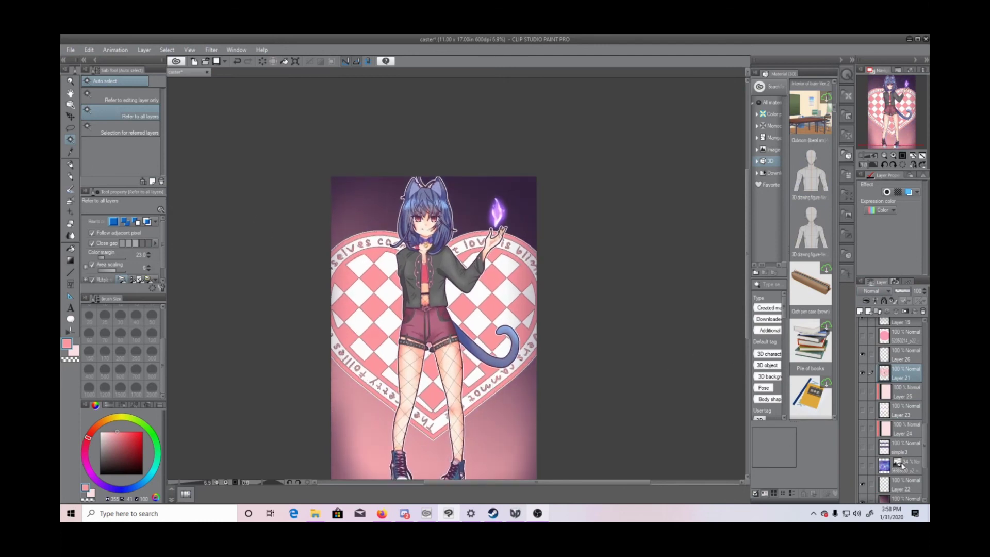
{"action": "left_click_drag", "start_coordinate": [748, 280], "coordinate": [742, 302]}
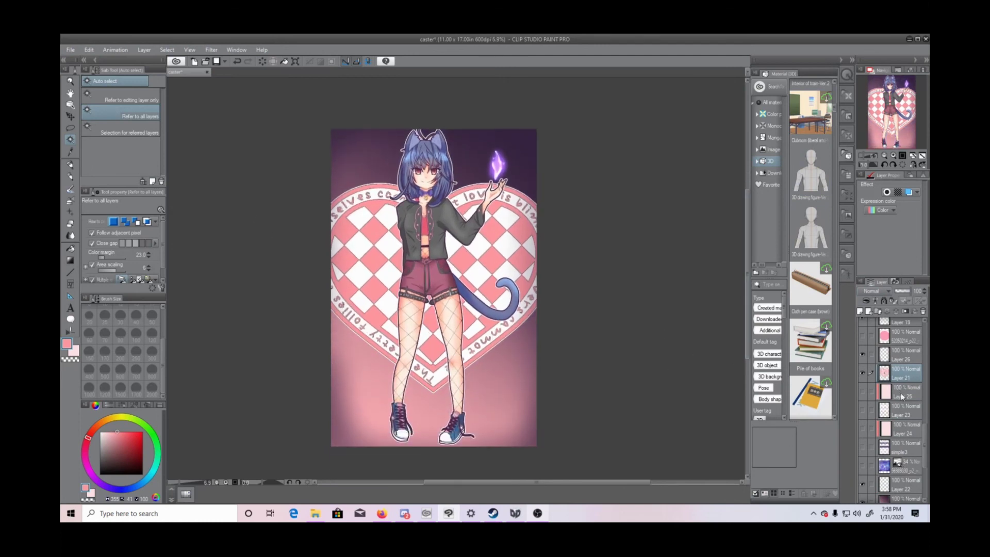
{"action": "left_click", "coordinate": [144, 50]}
{"action": "left_click", "coordinate": [164, 60]}
{"action": "left_click_drag", "start_coordinate": [904, 373], "coordinate": [903, 399]}
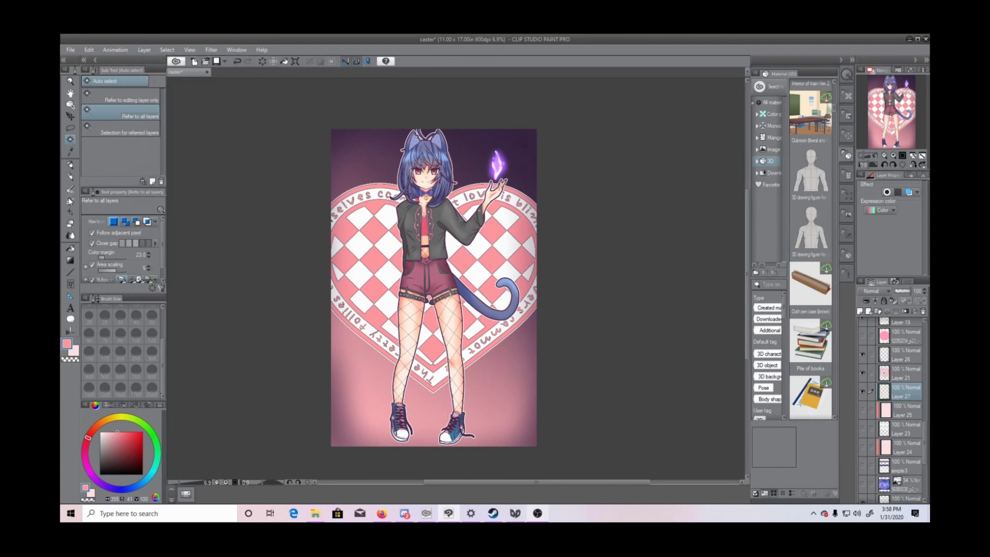
Step: Stamp a large pale-yellow star with the Star A decoration brush at size 2000 in the illustration's upper-left corner
{"action": "left_click", "coordinate": [70, 200]}
{"action": "left_click", "coordinate": [70, 212]}
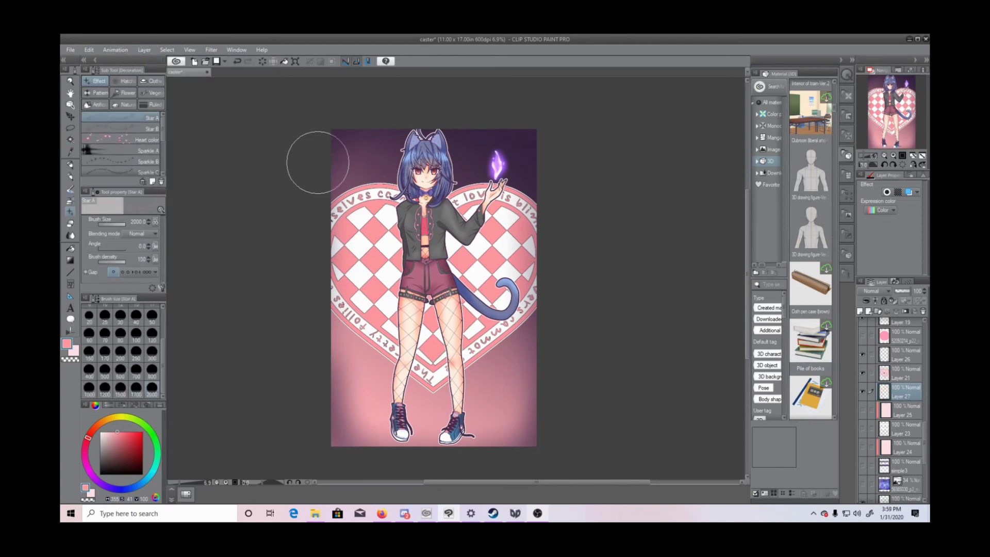
{"action": "left_click", "coordinate": [114, 417]}
{"action": "left_click", "coordinate": [120, 432]}
{"action": "left_click", "coordinate": [108, 418]}
{"action": "left_click", "coordinate": [353, 152]}
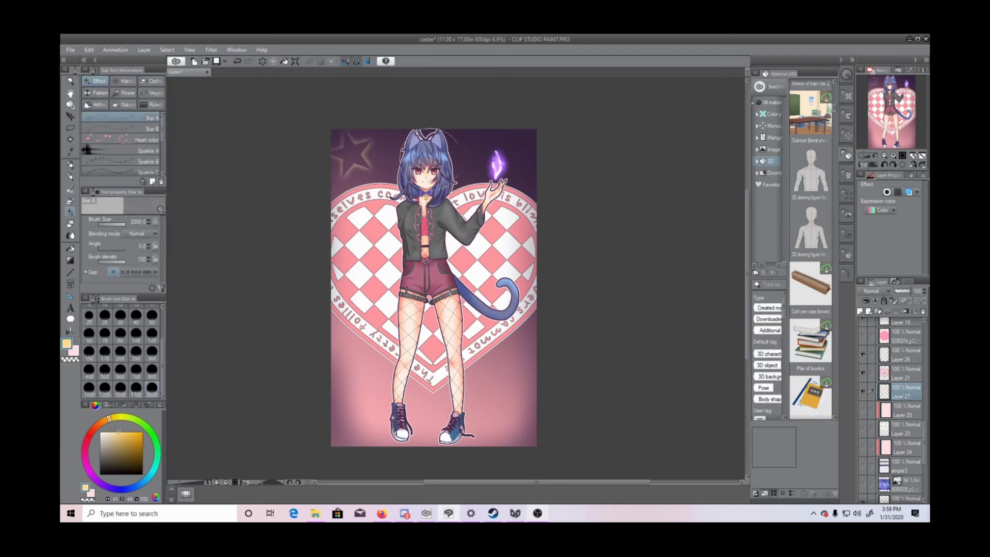
Step: Reduce the Star A brush size to 1044.7 and scatter smaller stars over the upper-right background and around the legs
{"action": "left_click", "coordinate": [129, 219]}
{"action": "left_click_drag", "start_coordinate": [122, 221], "coordinate": [123, 223]}
{"action": "left_click", "coordinate": [467, 144]}
{"action": "left_click", "coordinate": [476, 175]}
{"action": "left_click", "coordinate": [518, 143]}
{"action": "left_click", "coordinate": [370, 365]}
{"action": "left_click", "coordinate": [505, 364]}
{"action": "left_click", "coordinate": [485, 394]}
{"action": "left_click", "coordinate": [513, 411]}
{"action": "left_click", "coordinate": [532, 334]}
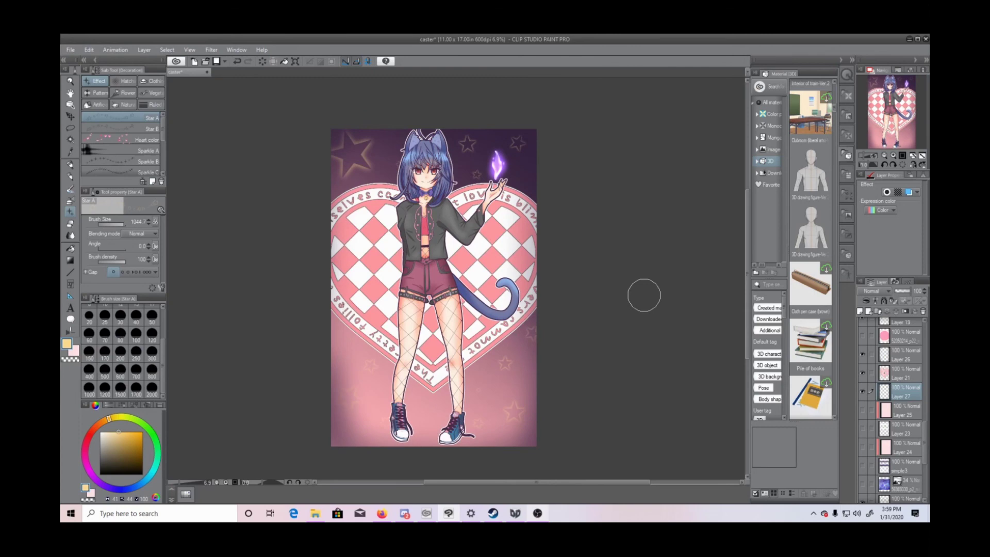
Step: Add a new raster layer at the very top of the layer stack
{"action": "left_click_drag", "start_coordinate": [925, 438], "coordinate": [924, 335]}
{"action": "left_click", "coordinate": [904, 327]}
{"action": "left_click", "coordinate": [144, 50]}
{"action": "left_click", "coordinate": [155, 62]}
{"action": "left_click", "coordinate": [893, 156]}
{"action": "left_click_drag", "start_coordinate": [748, 248], "coordinate": [758, 210]}
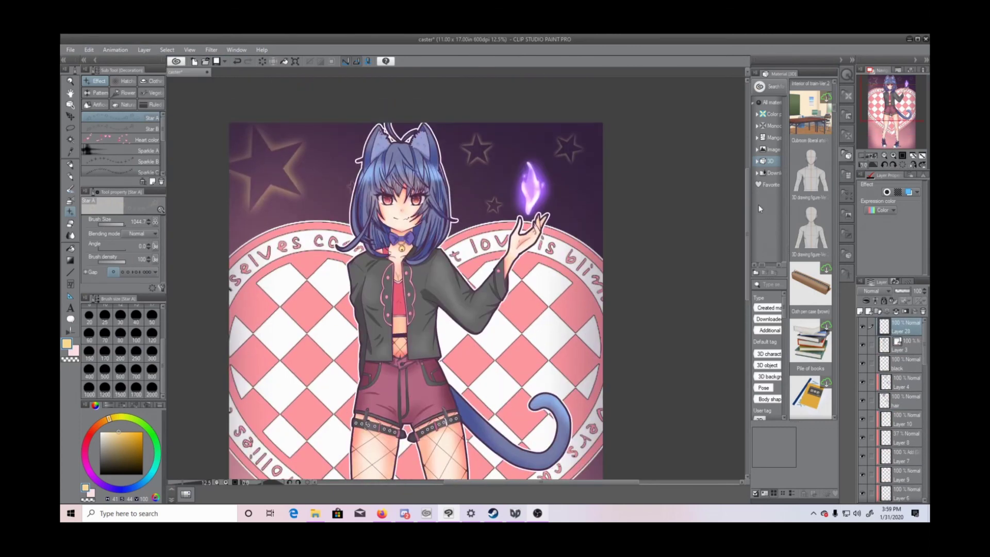
Step: Enlarge the Sparkle A brush and its particles and stamp a white sparkle beside the character's hair
{"action": "left_click", "coordinate": [143, 151]}
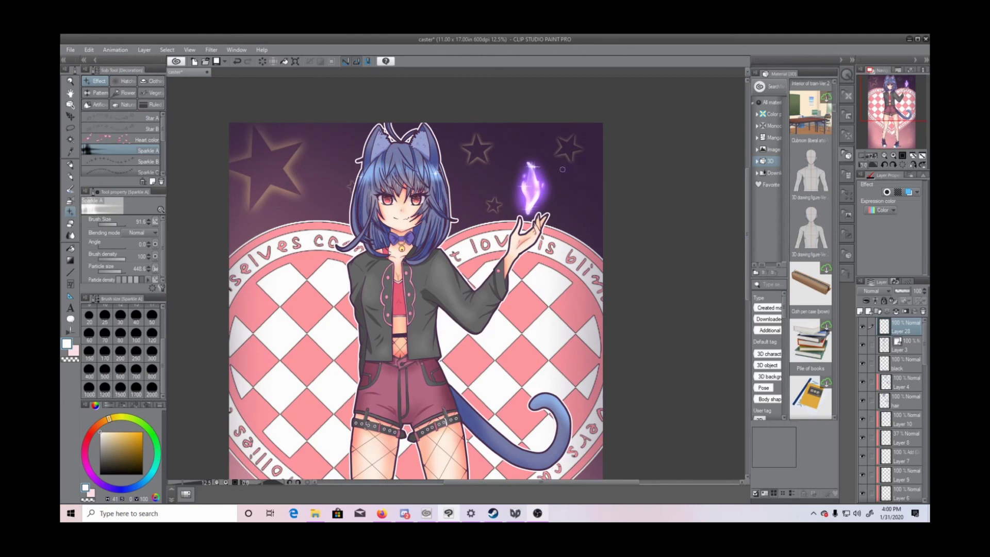
{"action": "left_click", "coordinate": [120, 224]}
{"action": "left_click", "coordinate": [126, 271]}
{"action": "left_click", "coordinate": [354, 186]}
{"action": "key", "text": "ctrl+z"}
{"action": "left_click", "coordinate": [123, 272]}
{"action": "left_click", "coordinate": [353, 177]}
Step: Stamp a matching white sparkle on the curled end of the tail
{"action": "left_click_drag", "start_coordinate": [747, 251], "coordinate": [747, 316]}
{"action": "left_click", "coordinate": [546, 199]}
{"action": "left_click_drag", "start_coordinate": [747, 265], "coordinate": [787, 211]}
{"action": "left_click", "coordinate": [874, 160]}
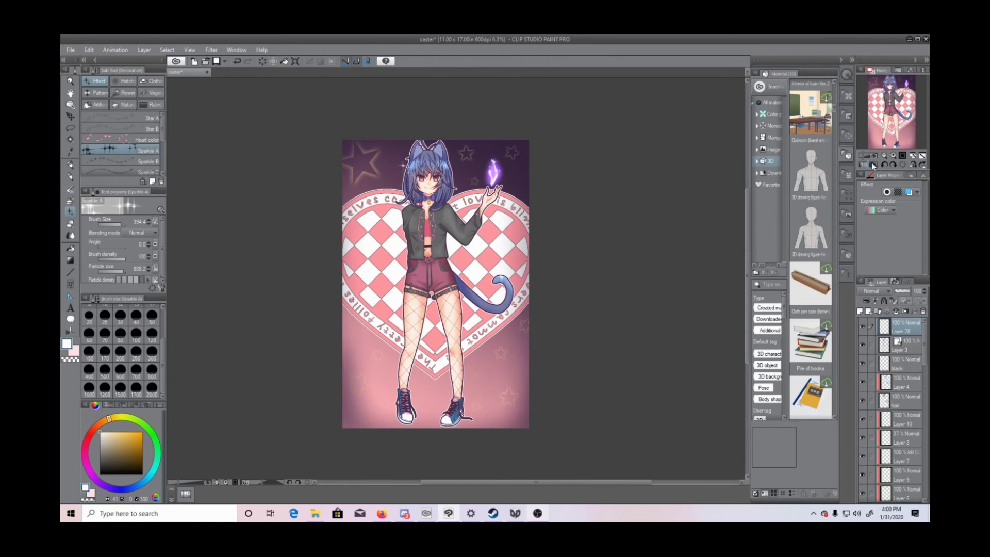
Step: Add a new top layer at 100% opacity and set up the "soft" circle decoration brush in light blue at size 1700.3
{"action": "scroll", "coordinate": [161, 147], "scroll_direction": "down", "scroll_amount": 3}
{"action": "left_click", "coordinate": [127, 159]}
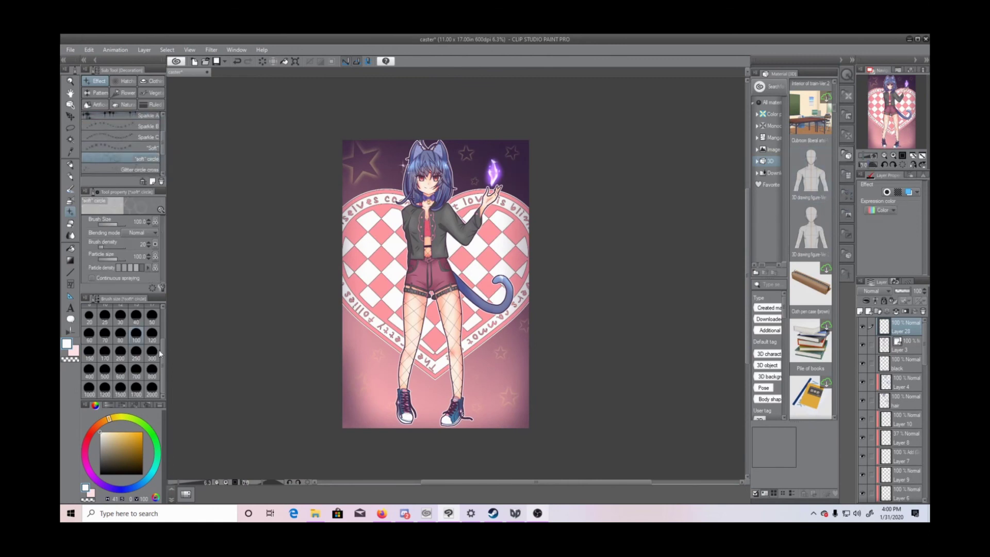
{"action": "left_click", "coordinate": [134, 486]}
{"action": "left_click", "coordinate": [860, 311]}
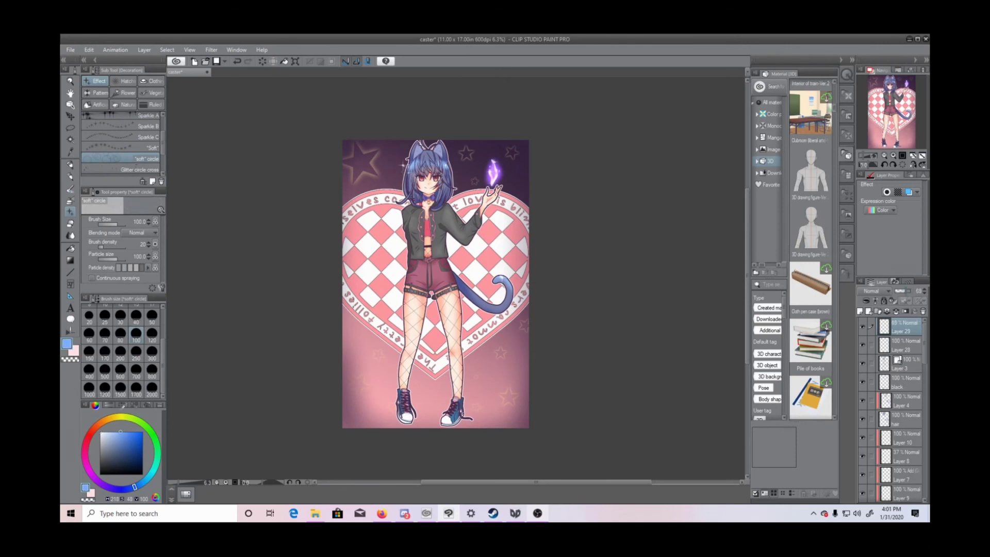
{"action": "left_click", "coordinate": [143, 482]}
{"action": "left_click_drag", "start_coordinate": [129, 434], "coordinate": [128, 405]}
{"action": "left_click", "coordinate": [124, 224]}
{"action": "left_click_drag", "start_coordinate": [908, 291], "coordinate": [926, 292]}
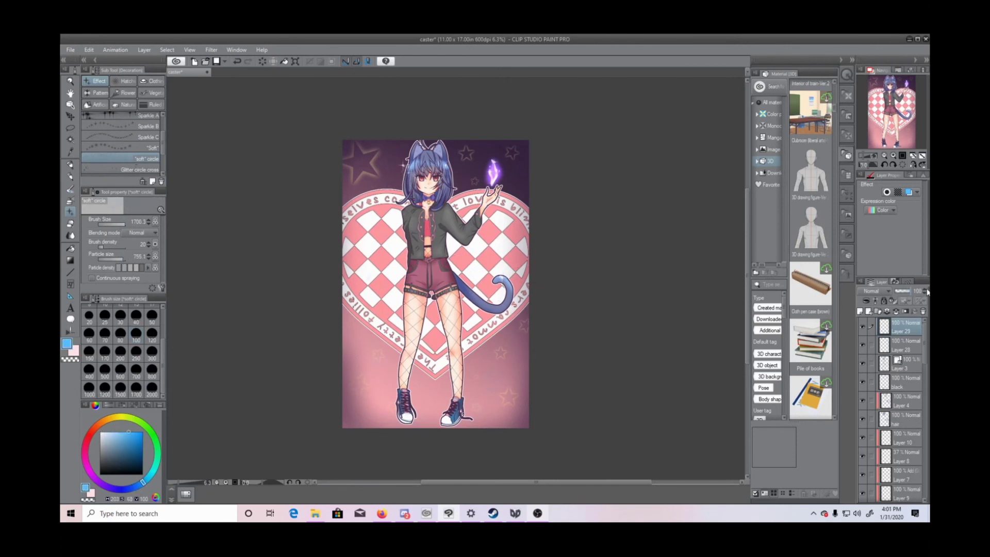
{"action": "left_click_drag", "start_coordinate": [163, 140], "coordinate": [164, 118]}
{"action": "key", "text": "ctrl+plus"}
{"action": "mouse_move", "coordinate": [747, 275]}
{"action": "left_mouse_down"}
{"action": "mouse_move", "coordinate": [748, 233]}
{"action": "mouse_move", "coordinate": [748, 264]}
{"action": "left_mouse_up"}
{"action": "key", "text": "ctrl+minus"}
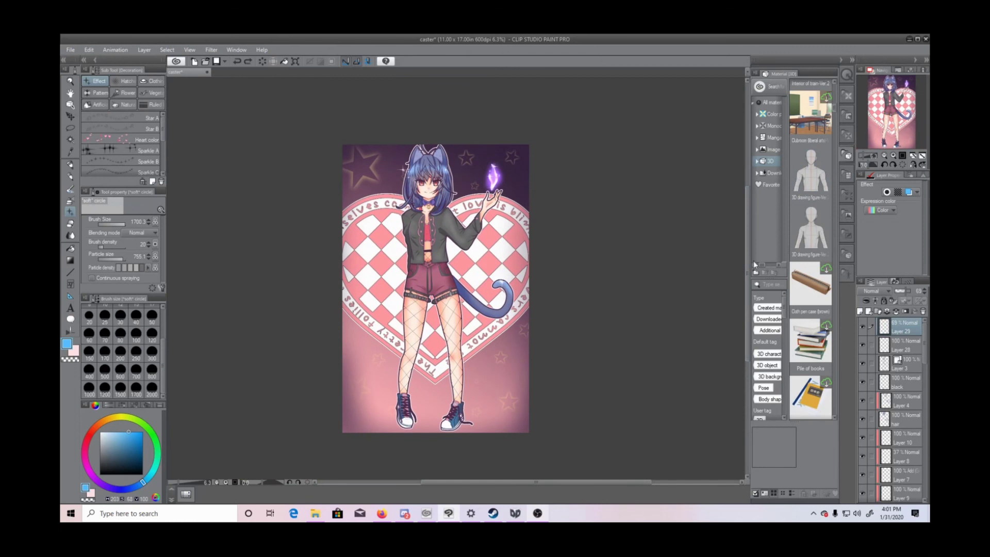
Step: Hide the background gradient on Layer 20 and the dark edge shading on Layer 26
{"action": "scroll", "coordinate": [913, 400], "scroll_direction": "down", "scroll_amount": 10}
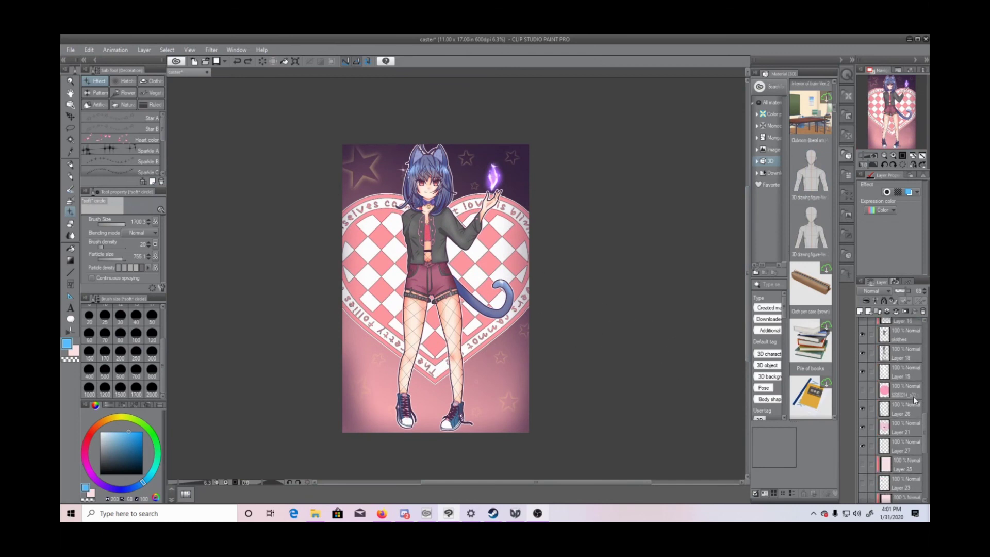
{"action": "scroll", "coordinate": [899, 402], "scroll_direction": "down", "scroll_amount": 6}
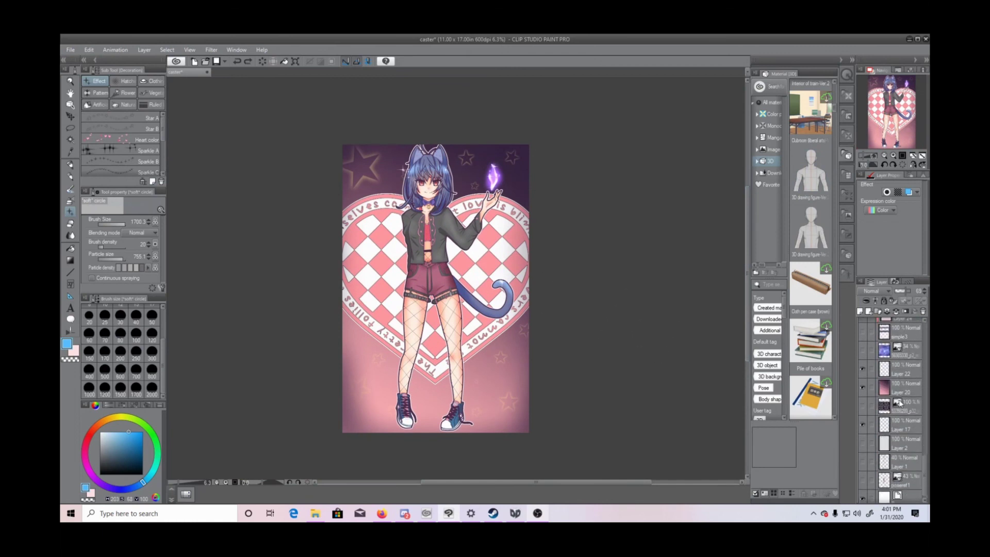
{"action": "left_click", "coordinate": [862, 382]}
{"action": "scroll", "coordinate": [527, 325], "scroll_direction": "up", "scroll_amount": 1}
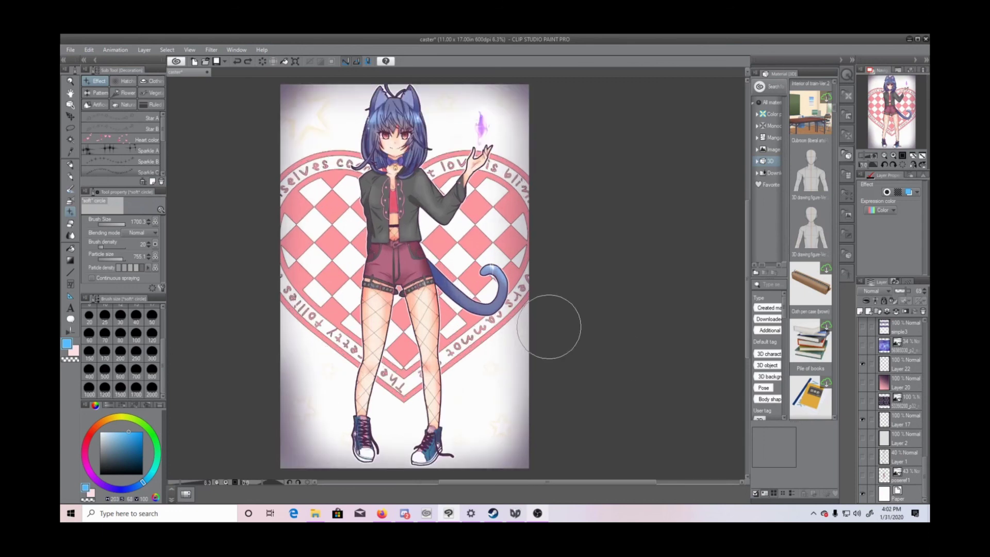
{"action": "scroll", "coordinate": [526, 325], "scroll_direction": "down", "scroll_amount": 1}
{"action": "scroll", "coordinate": [882, 377], "scroll_direction": "up", "scroll_amount": 3}
{"action": "scroll", "coordinate": [883, 379], "scroll_direction": "up", "scroll_amount": 3}
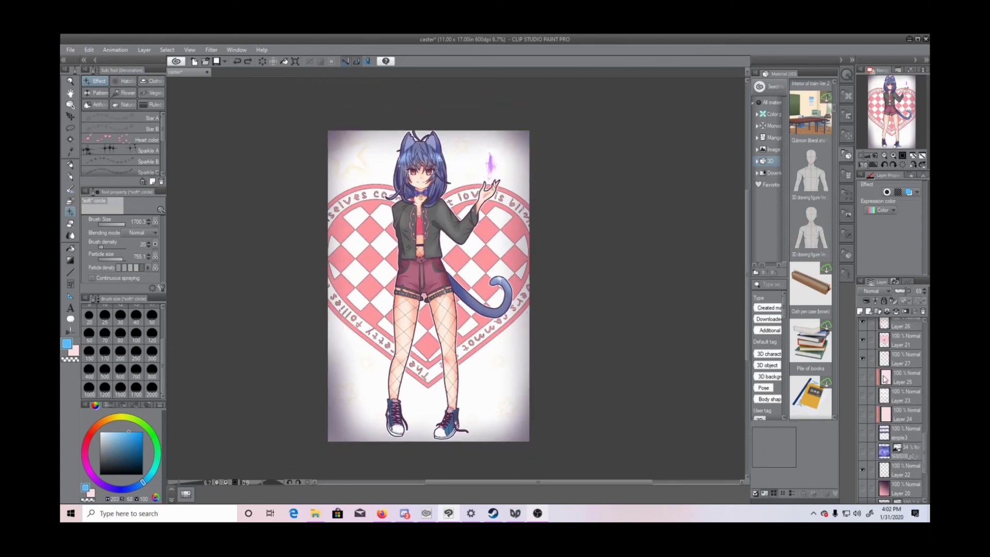
{"action": "left_click", "coordinate": [862, 345]}
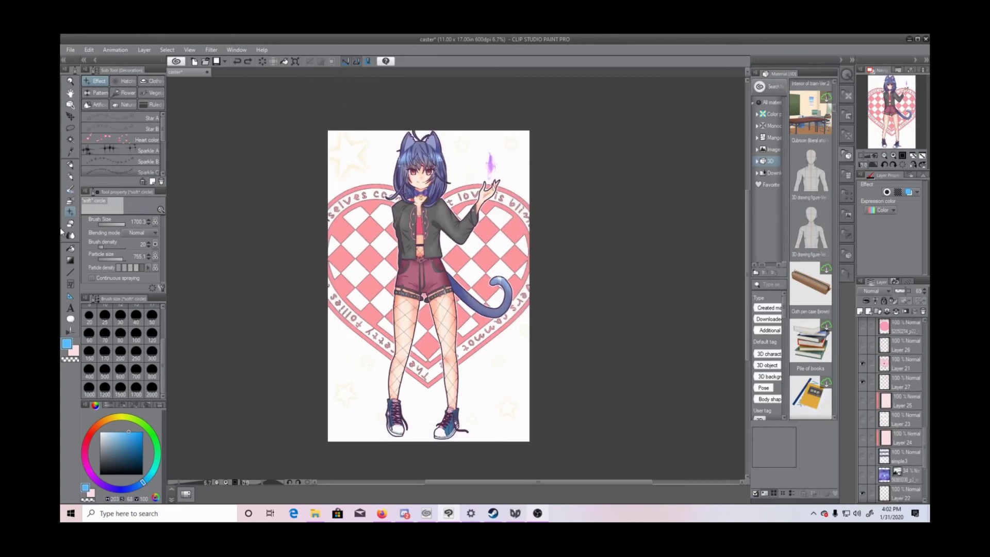
Step: Show Layer 20 again and replace its gradient with a vertical one from light blue at the top to pale lavender at the bottom
{"action": "key", "text": "x"}
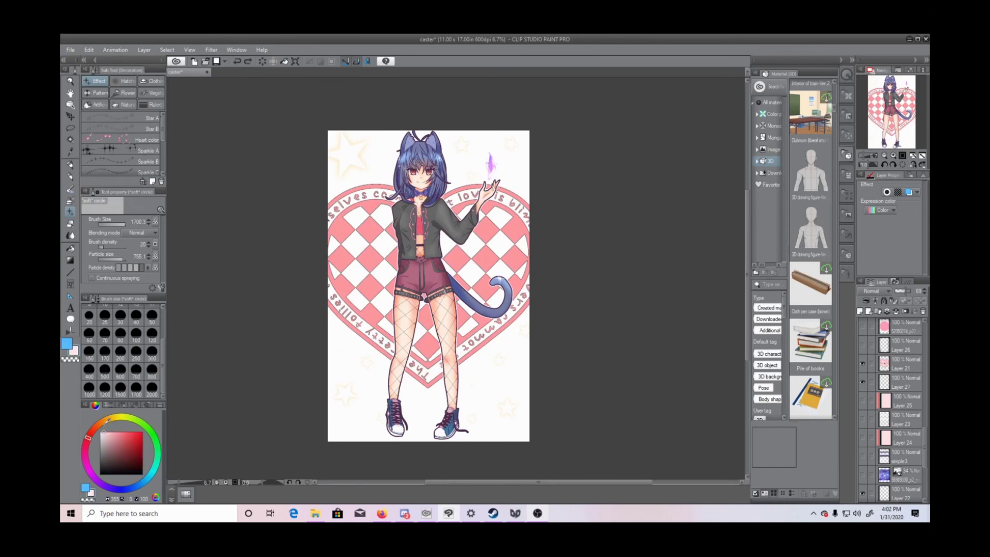
{"action": "left_click", "coordinate": [120, 489]}
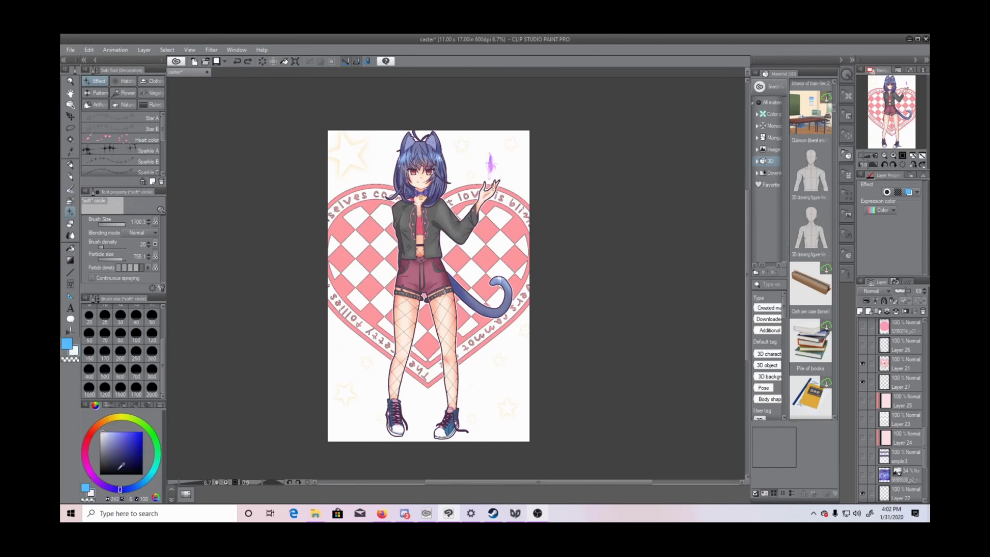
{"action": "left_click", "coordinate": [70, 260]}
{"action": "scroll", "coordinate": [894, 437], "scroll_direction": "down", "scroll_amount": 3}
{"action": "left_click", "coordinate": [895, 438]}
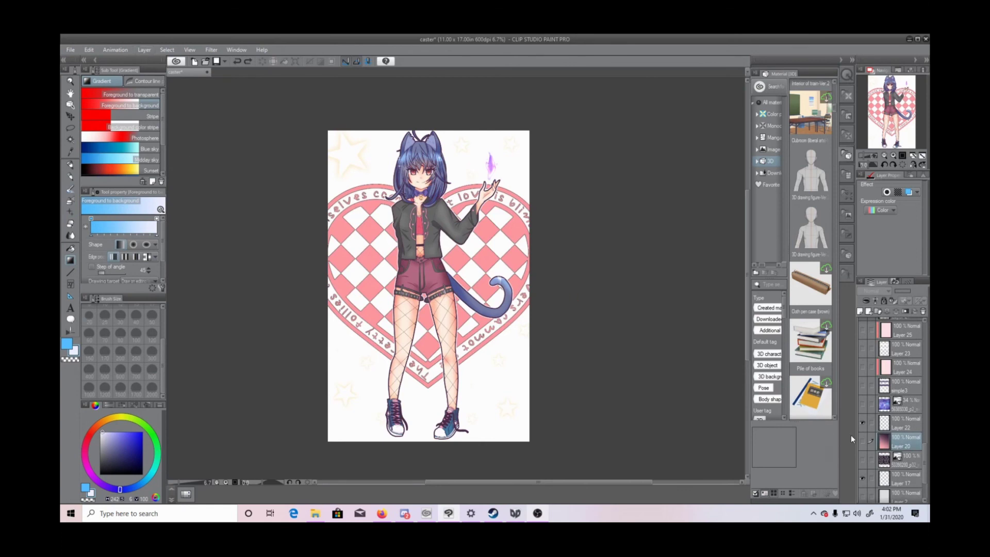
{"action": "left_click", "coordinate": [862, 441]}
{"action": "left_click_drag", "start_coordinate": [425, 167], "coordinate": [428, 404]}
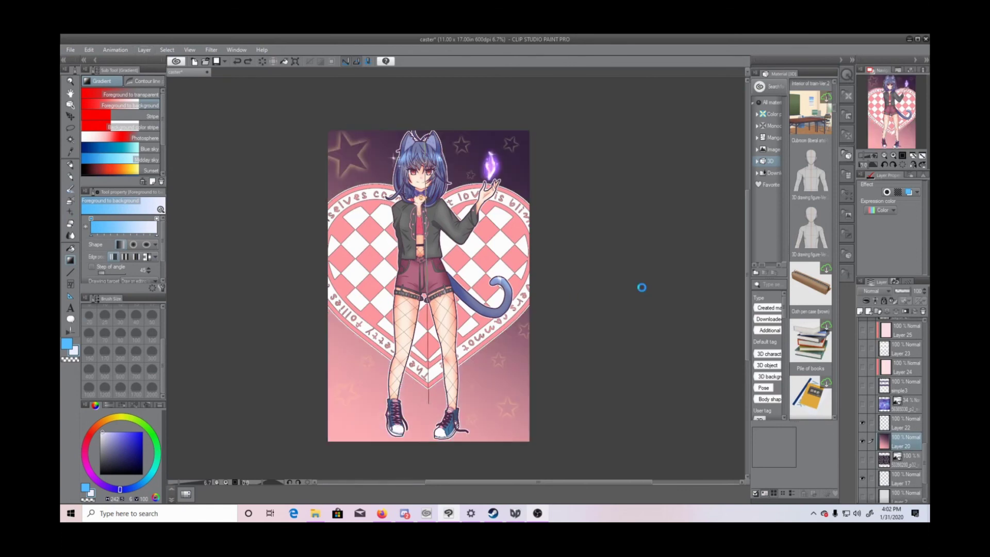
{"action": "left_click_drag", "start_coordinate": [429, 404], "coordinate": [428, 404]}
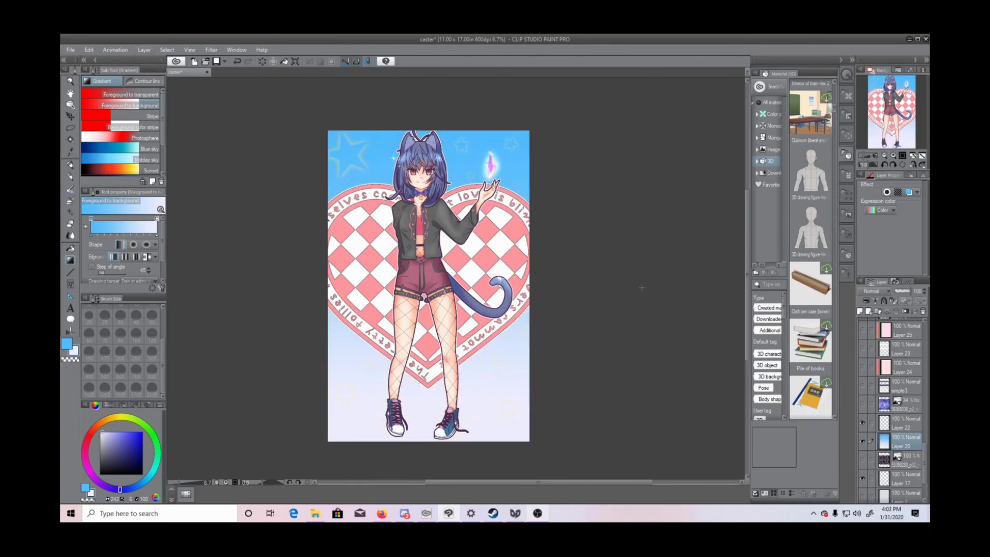
Step: Lasso the large upper-left star and toggle layers on and off to find the one that holds it
{"action": "scroll", "coordinate": [896, 409], "scroll_direction": "up", "scroll_amount": 3}
{"action": "left_click", "coordinate": [71, 129]}
{"action": "mouse_move", "coordinate": [327, 125]}
{"action": "left_mouse_down"}
{"action": "mouse_move", "coordinate": [312, 170]}
{"action": "mouse_move", "coordinate": [332, 125]}
{"action": "left_mouse_up"}
{"action": "mouse_move", "coordinate": [924, 437]}
{"action": "left_mouse_down"}
{"action": "mouse_move", "coordinate": [928, 467]}
{"action": "mouse_move", "coordinate": [925, 441]}
{"action": "left_mouse_up"}
{"action": "left_click", "coordinate": [901, 413]}
{"action": "left_click", "coordinate": [862, 413]}
{"action": "left_click", "coordinate": [862, 413]}
{"action": "left_click", "coordinate": [862, 421]}
{"action": "left_click", "coordinate": [863, 421]}
{"action": "left_click", "coordinate": [862, 403]}
{"action": "left_click", "coordinate": [862, 403]}
{"action": "scroll", "coordinate": [865, 366], "scroll_direction": "up", "scroll_amount": 5}
{"action": "left_click", "coordinate": [886, 331]}
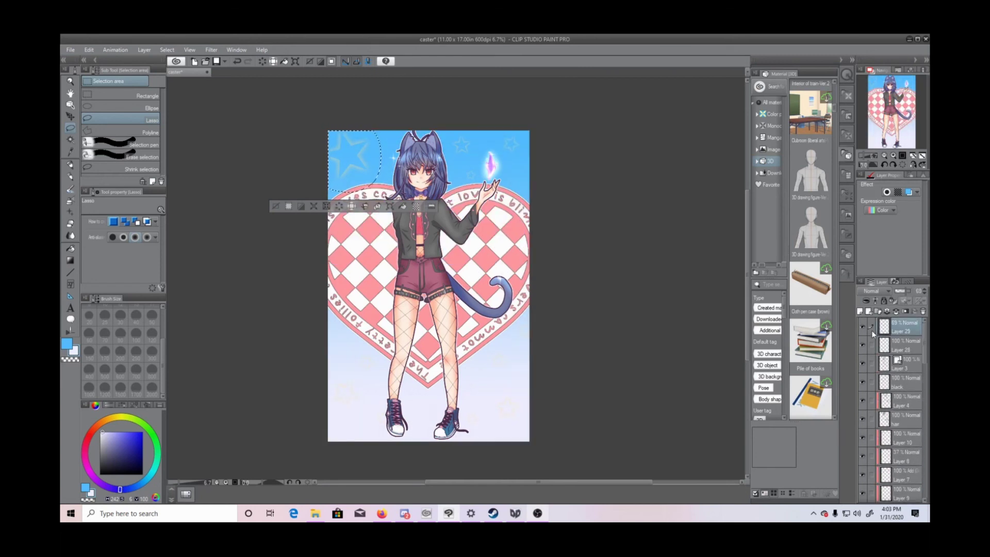
Step: Find the stars' layer, Layer 27, by toggling visibility, hide it and clear the selection
{"action": "scroll", "coordinate": [927, 372], "scroll_direction": "down", "scroll_amount": 2}
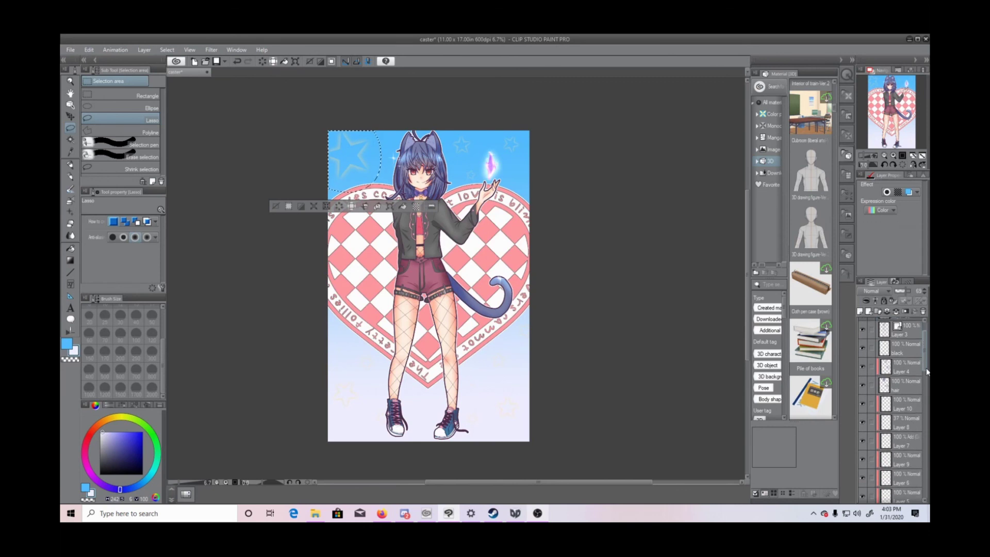
{"action": "scroll", "coordinate": [921, 412], "scroll_direction": "down", "scroll_amount": 6}
{"action": "left_click", "coordinate": [904, 373]}
{"action": "left_click_drag", "start_coordinate": [925, 428], "coordinate": [926, 437]}
{"action": "left_click", "coordinate": [902, 383]}
{"action": "left_click", "coordinate": [862, 382]}
{"action": "left_click", "coordinate": [861, 382]}
{"action": "left_click", "coordinate": [862, 401]}
{"action": "left_click", "coordinate": [862, 401]}
{"action": "left_click", "coordinate": [902, 402]}
{"action": "left_click", "coordinate": [861, 401]}
{"action": "left_click", "coordinate": [671, 238]}
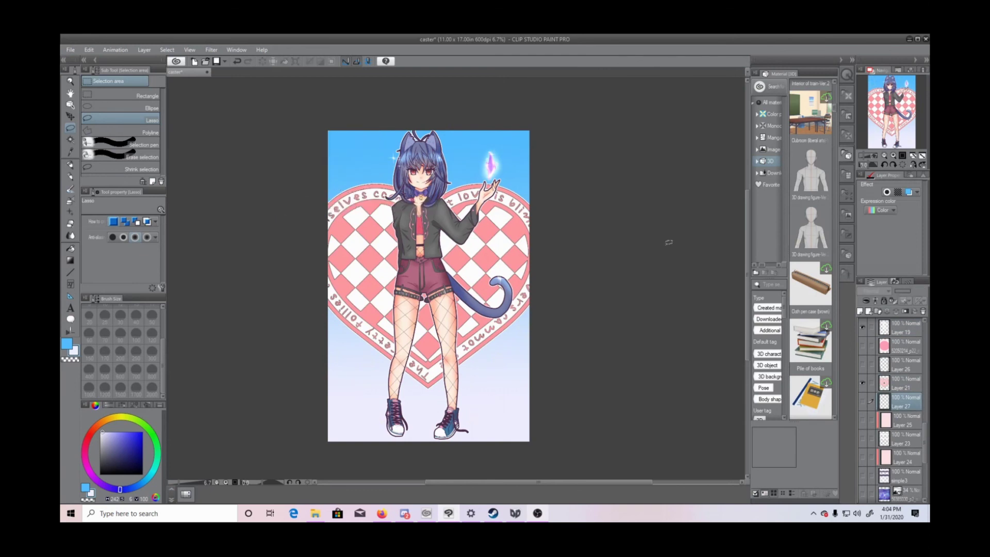
Step: Show the edge shading on Layer 26 and add a new layer beneath the hidden star layer
{"action": "left_click", "coordinate": [862, 364]}
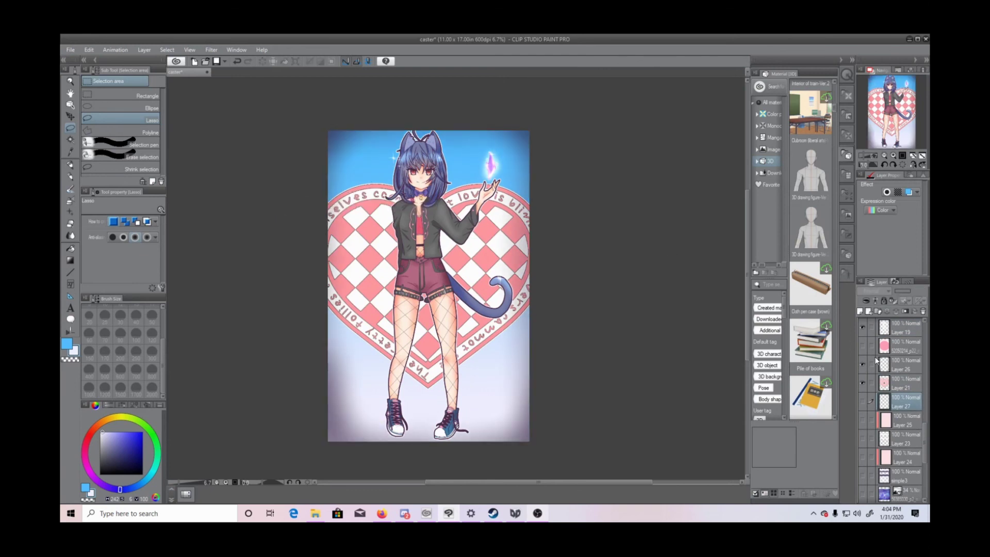
{"action": "key", "text": "ctrl+shift+n"}
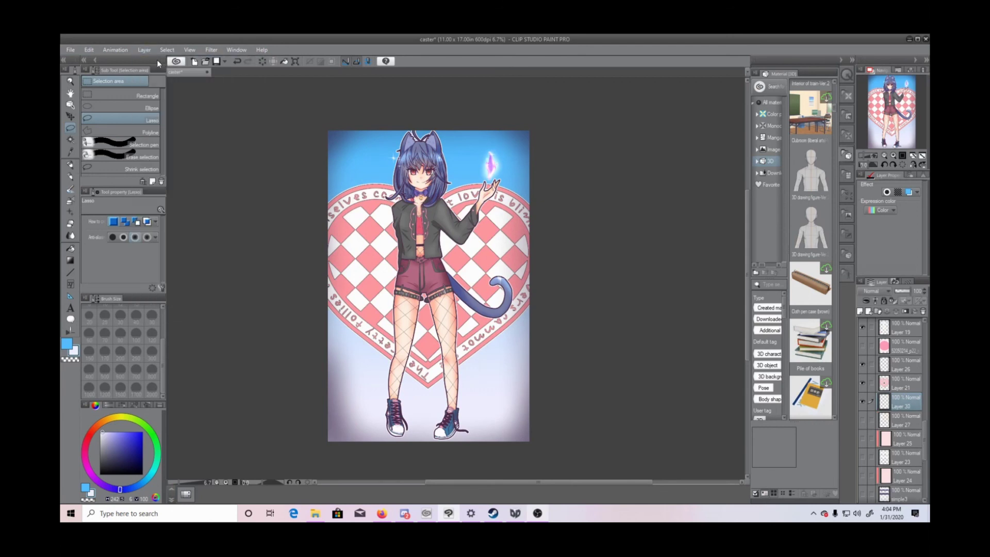
{"action": "left_click_drag", "start_coordinate": [904, 428], "coordinate": [905, 428]}
Step: Draw filled white rectangles as horizontal bands across the illustration's top and bottom edges
{"action": "left_click", "coordinate": [70, 272]}
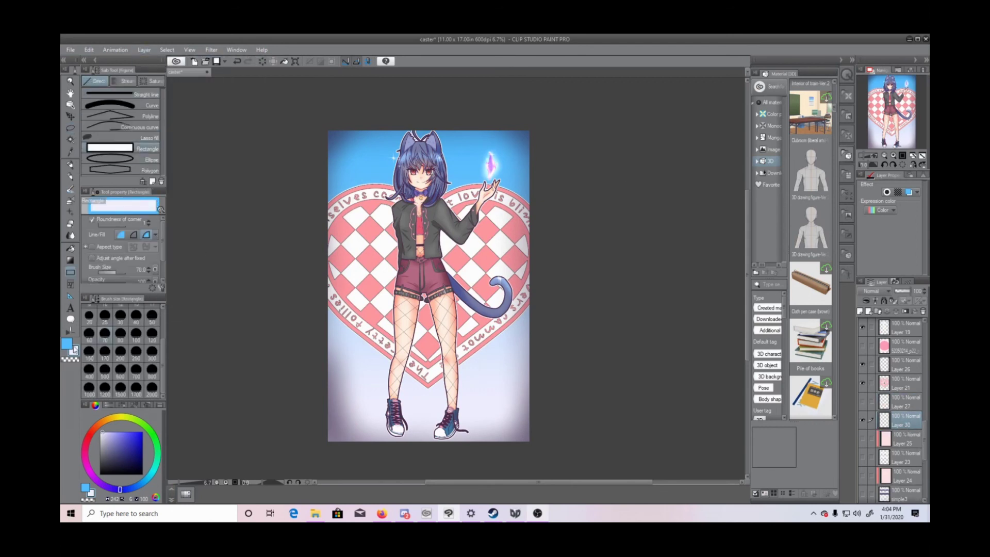
{"action": "left_click_drag", "start_coordinate": [441, 120], "coordinate": [555, 148]}
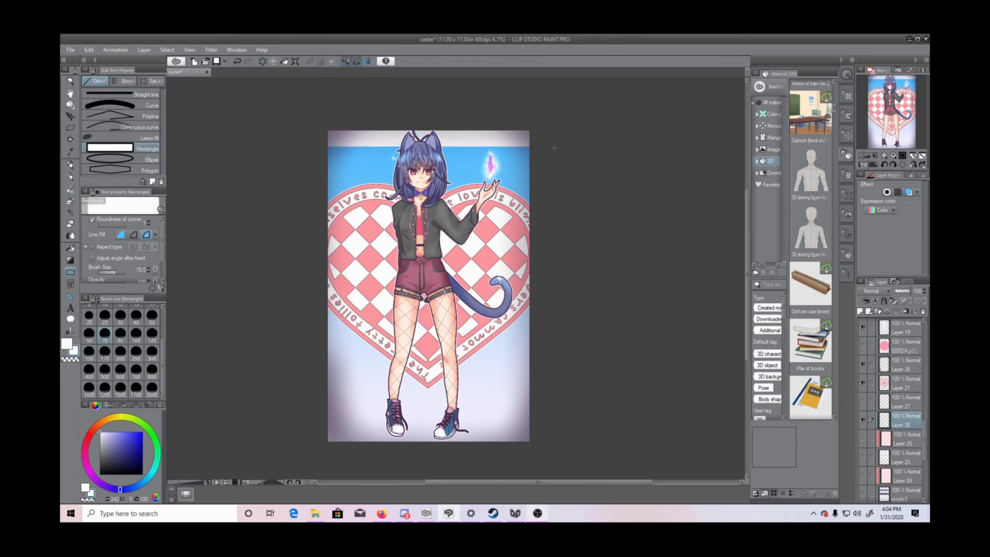
{"action": "left_click_drag", "start_coordinate": [549, 430], "coordinate": [568, 434]}
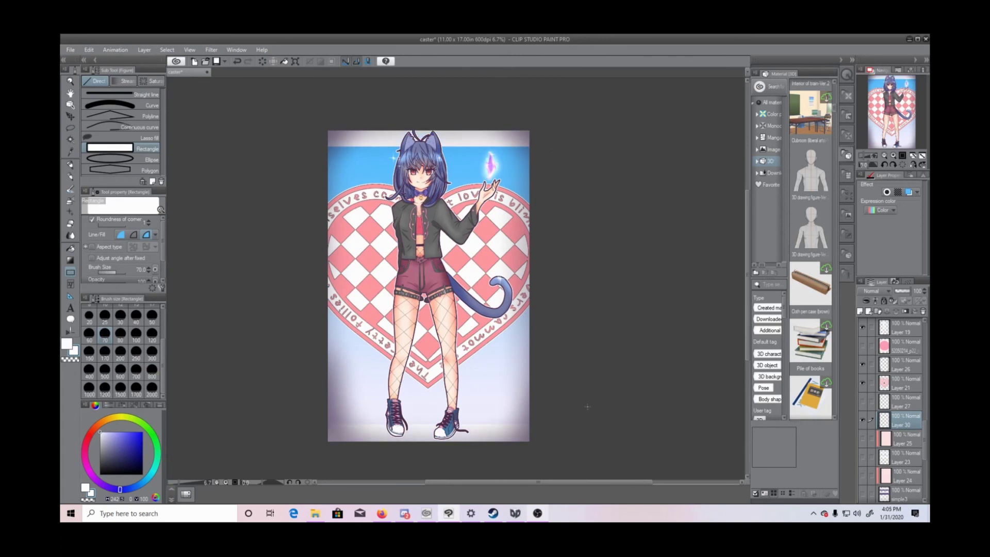
Step: Add a new raster layer above all other layers for the signature
{"action": "scroll", "coordinate": [902, 410], "scroll_direction": "up", "scroll_amount": 10}
{"action": "left_click", "coordinate": [896, 332]}
{"action": "left_click", "coordinate": [144, 50]}
{"action": "left_click", "coordinate": [173, 61]}
Step: Sign the artwork in its bottom-right corner with the dark Milli pen at size 12
{"action": "left_click", "coordinate": [893, 155]}
{"action": "left_click", "coordinate": [893, 155]}
{"action": "left_click", "coordinate": [893, 155]}
{"action": "left_click", "coordinate": [893, 156]}
{"action": "left_click", "coordinate": [893, 155]}
{"action": "left_click_drag", "start_coordinate": [747, 276], "coordinate": [746, 406]}
{"action": "left_click_drag", "start_coordinate": [558, 482], "coordinate": [579, 482]}
{"action": "left_click_drag", "start_coordinate": [579, 483], "coordinate": [618, 483]}
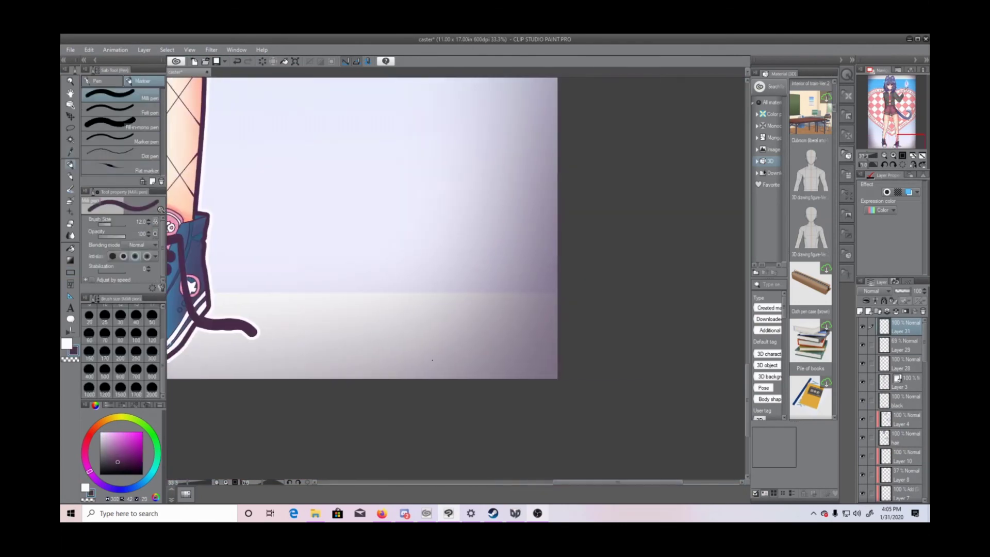
{"action": "mouse_move", "coordinate": [413, 354]}
{"action": "left_mouse_down"}
{"action": "mouse_move", "coordinate": [442, 338]}
{"action": "mouse_move", "coordinate": [484, 342]}
{"action": "mouse_move", "coordinate": [496, 334]}
{"action": "mouse_move", "coordinate": [513, 346]}
{"action": "left_mouse_up"}
{"action": "key", "text": "ctrl+minus"}
{"action": "key", "text": "ctrl+minus"}
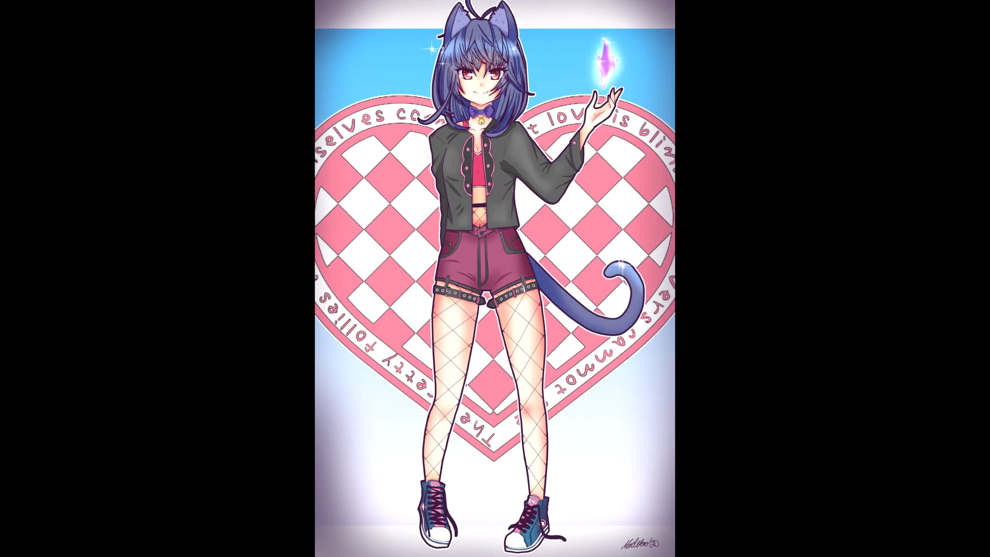